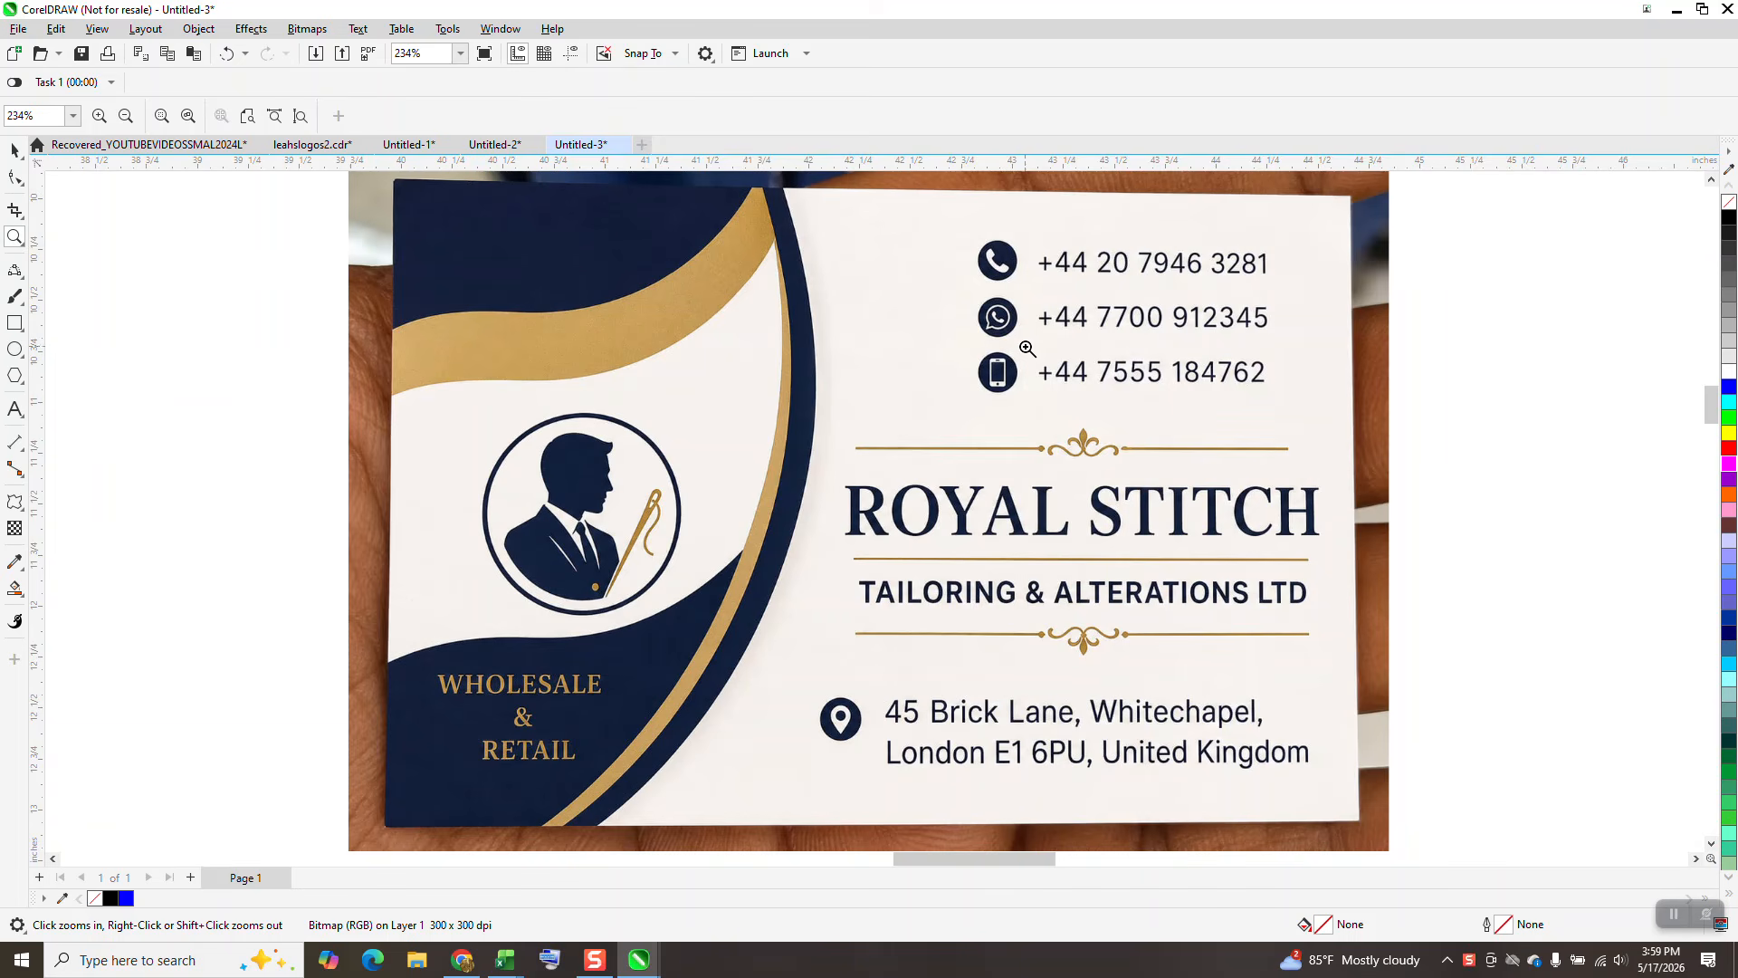
Compare the card's round logo with the traced man-in-suit silhouette and move that silhouette just left of the business card image.
scroll(809, 516, down, 2)
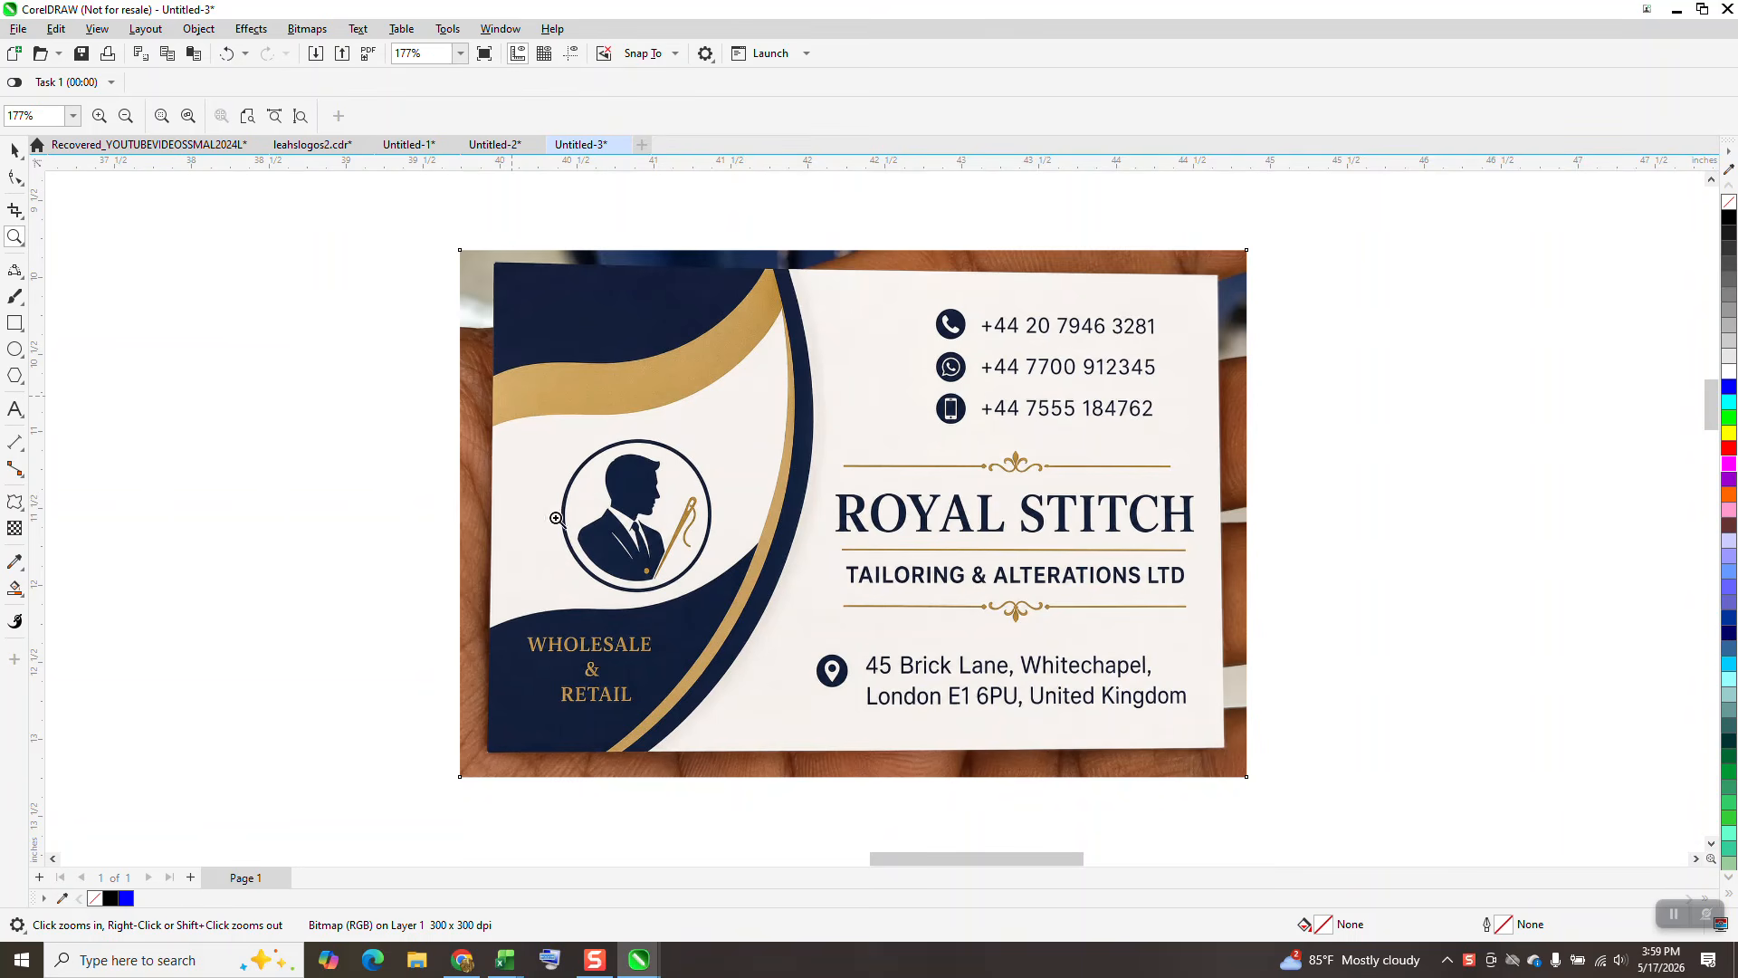
drag(509, 396, 784, 604)
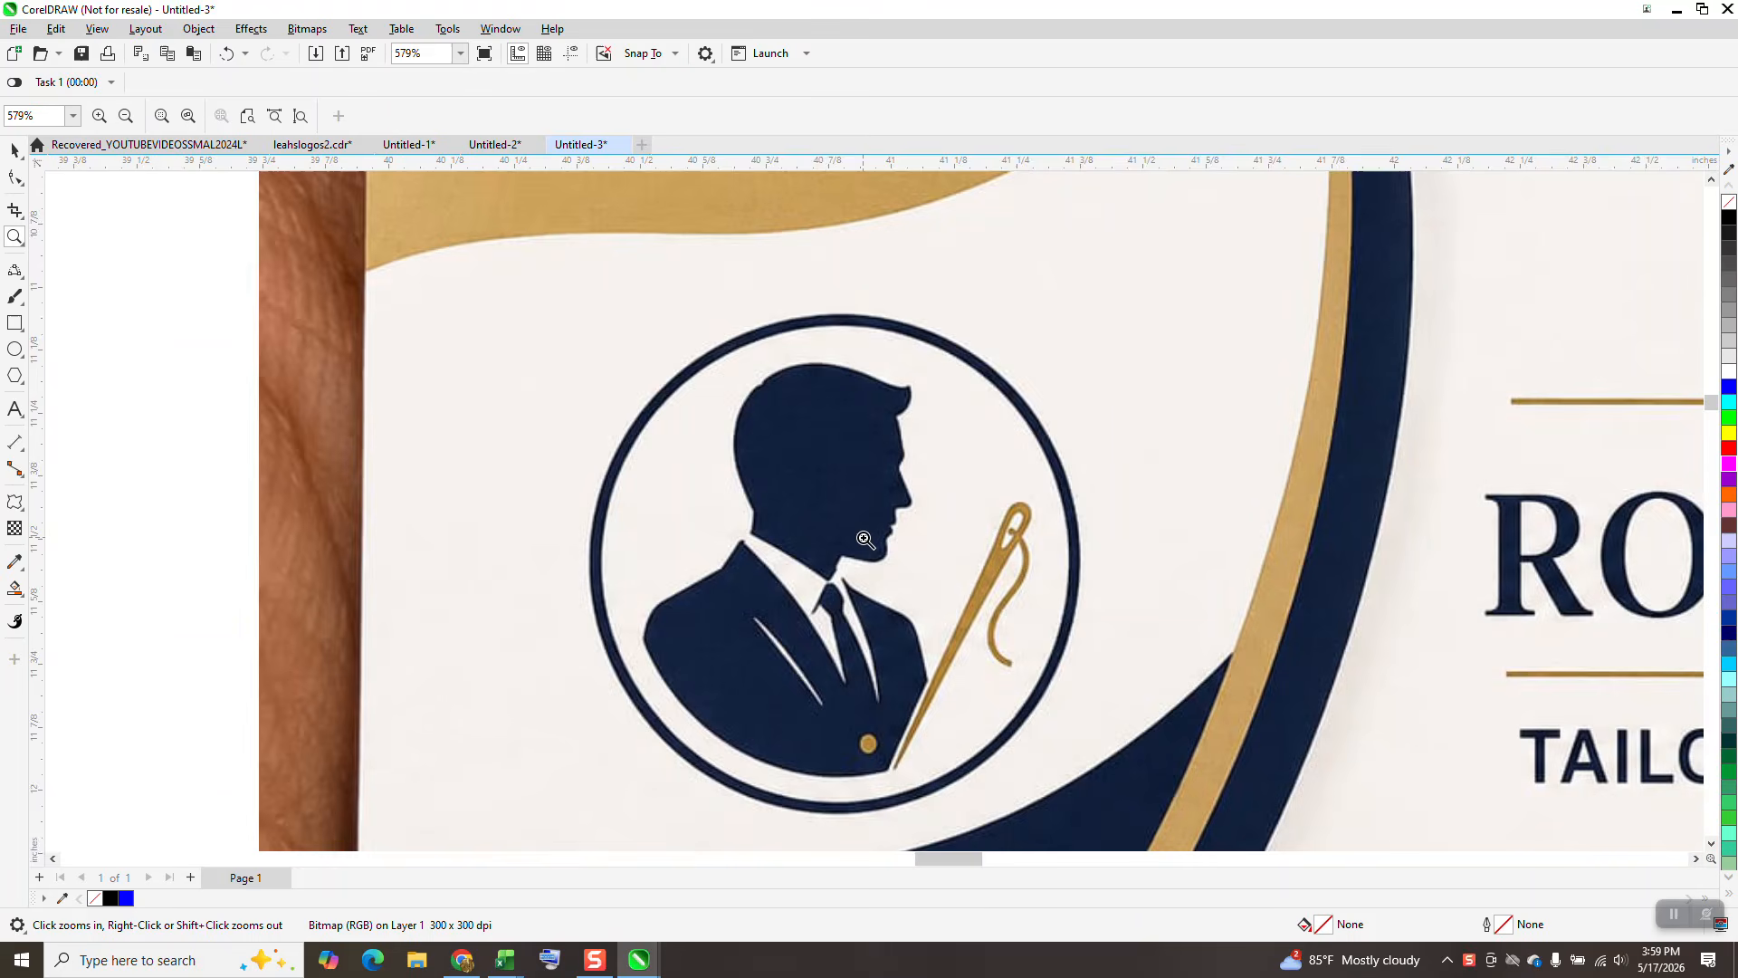
scroll(865, 540, down, 4)
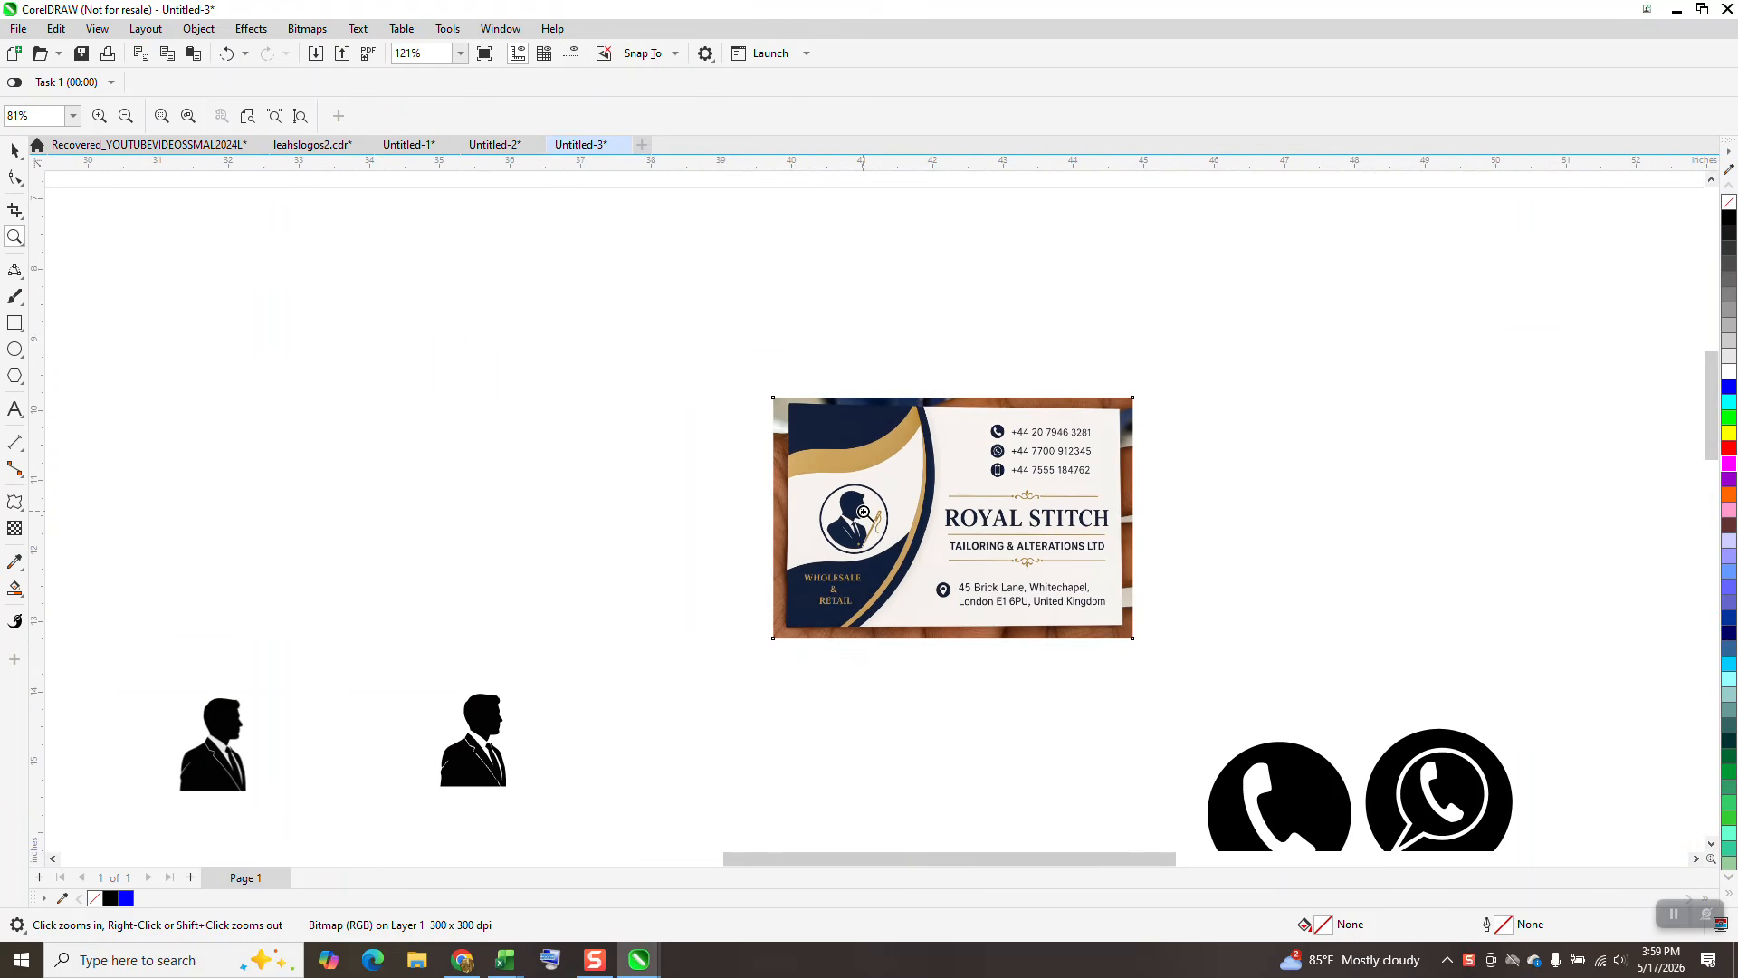
scroll(865, 512, down, 2)
click(14, 150)
drag(588, 648, 857, 585)
click(14, 237)
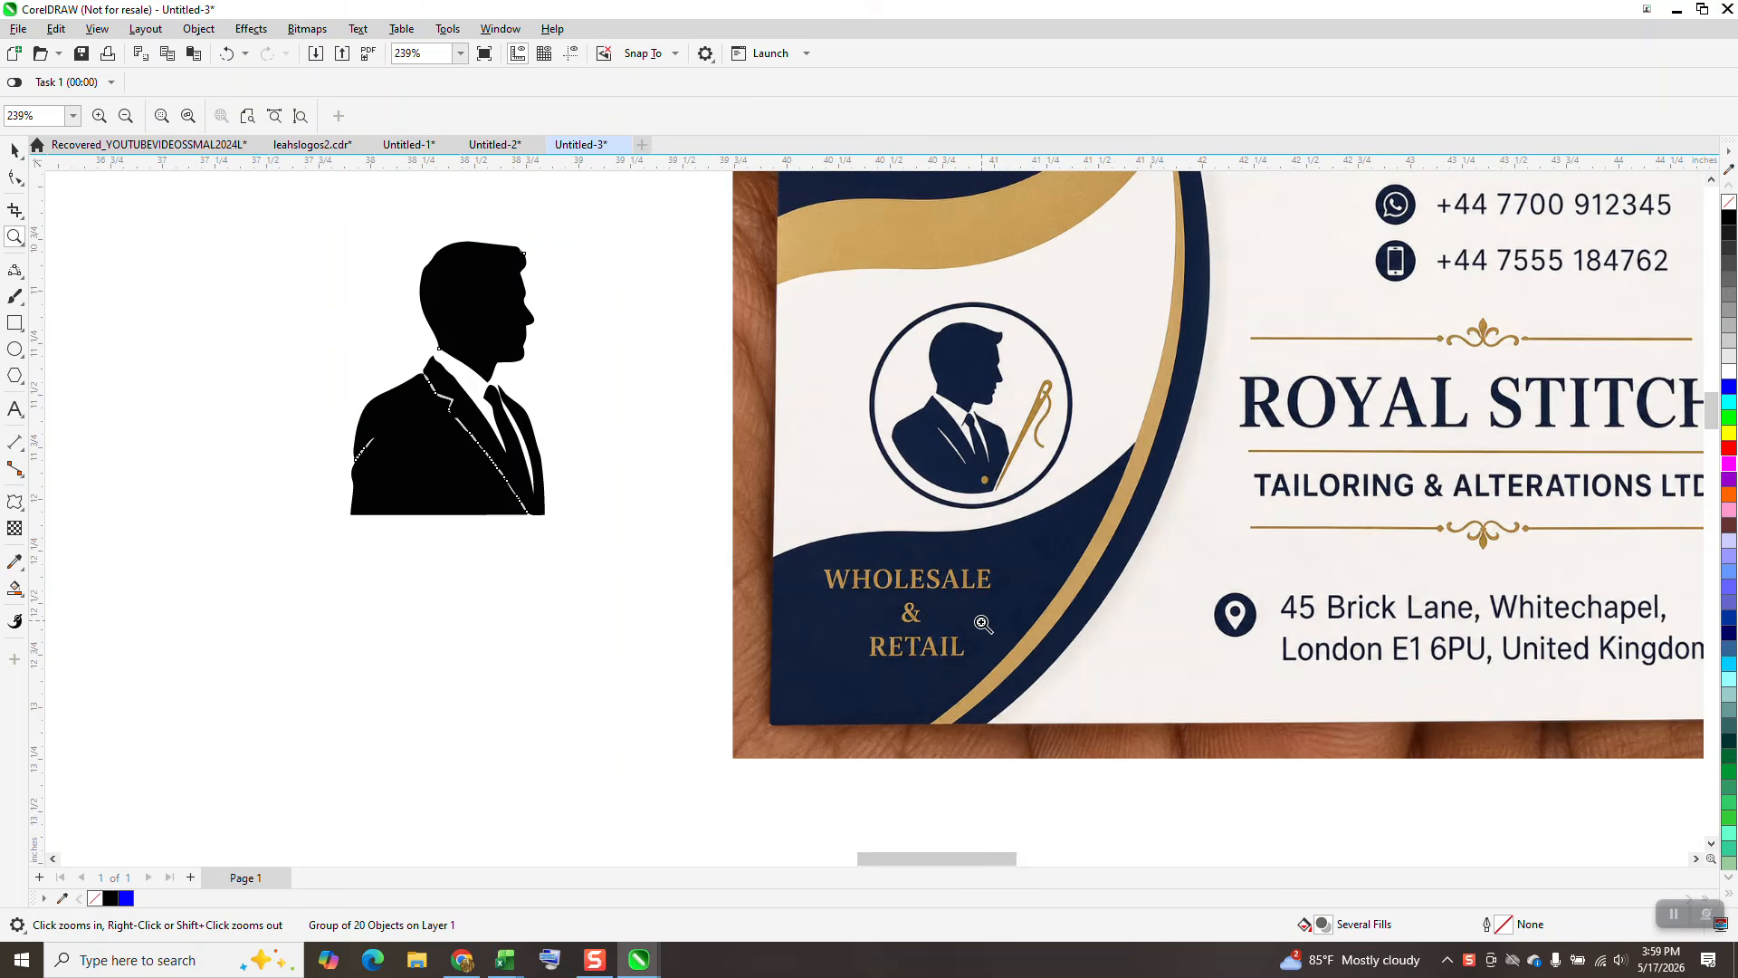
scroll(398, 579, down, 2)
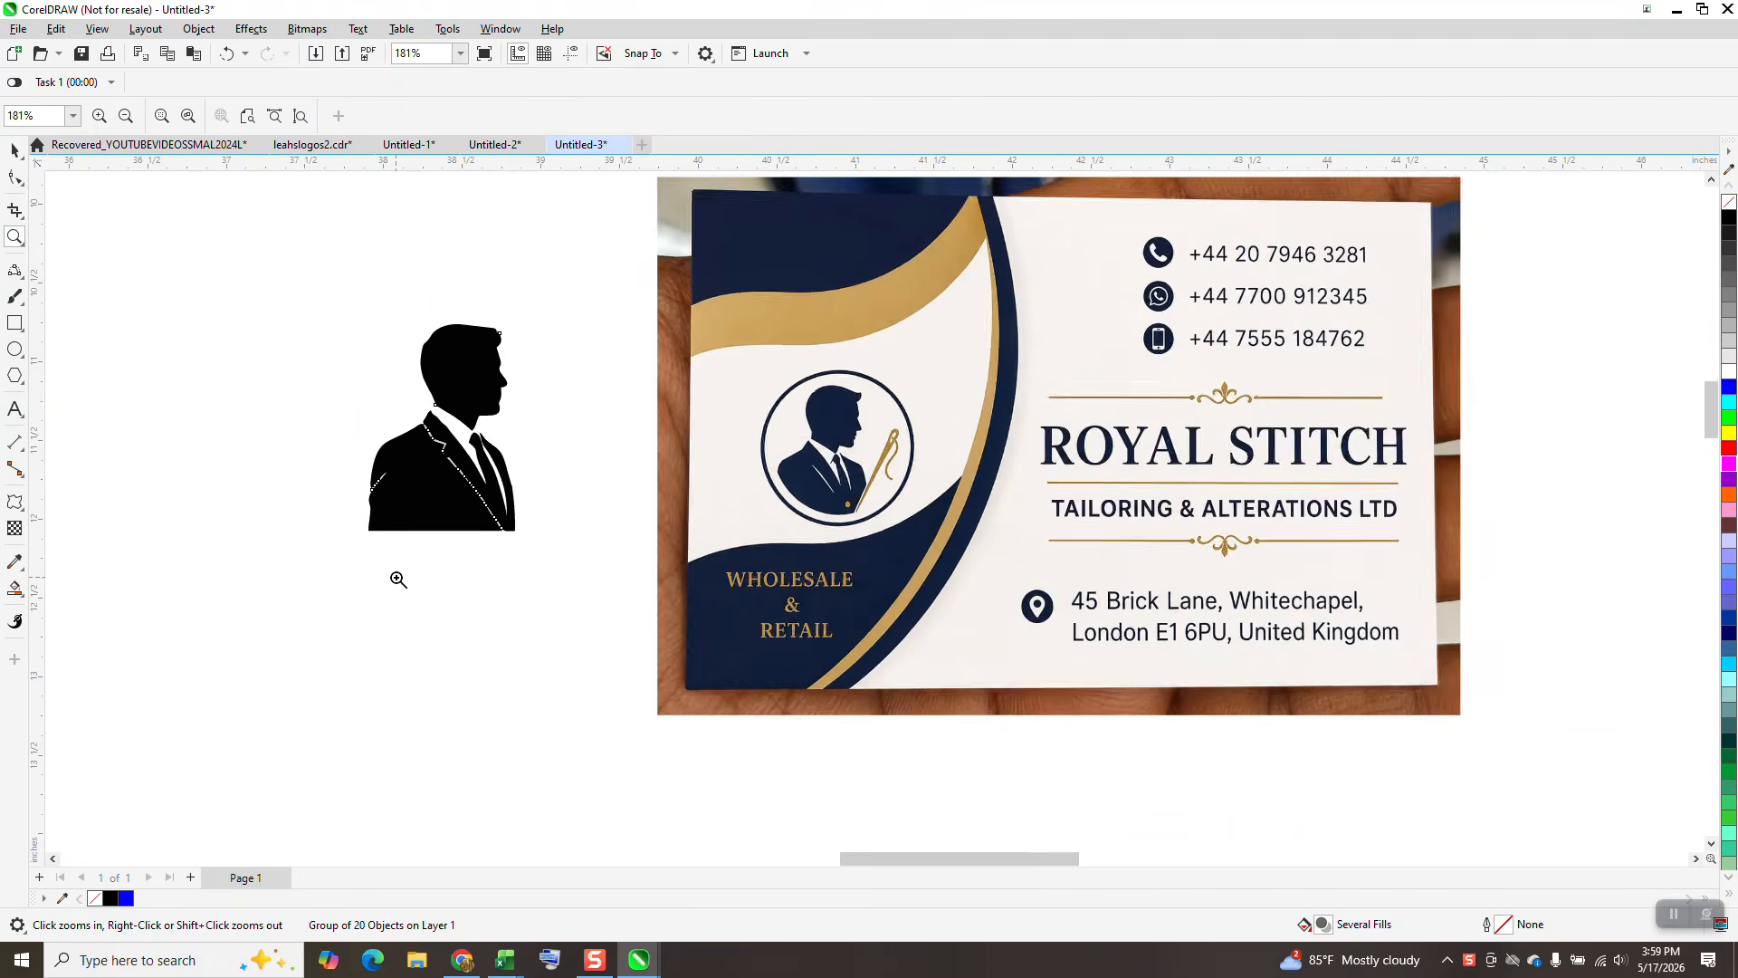
Switch to Chrome to review the clipart silhouette image results, close that page, and return to the Untitled-3 drawing in CorelDRAW.
click(463, 958)
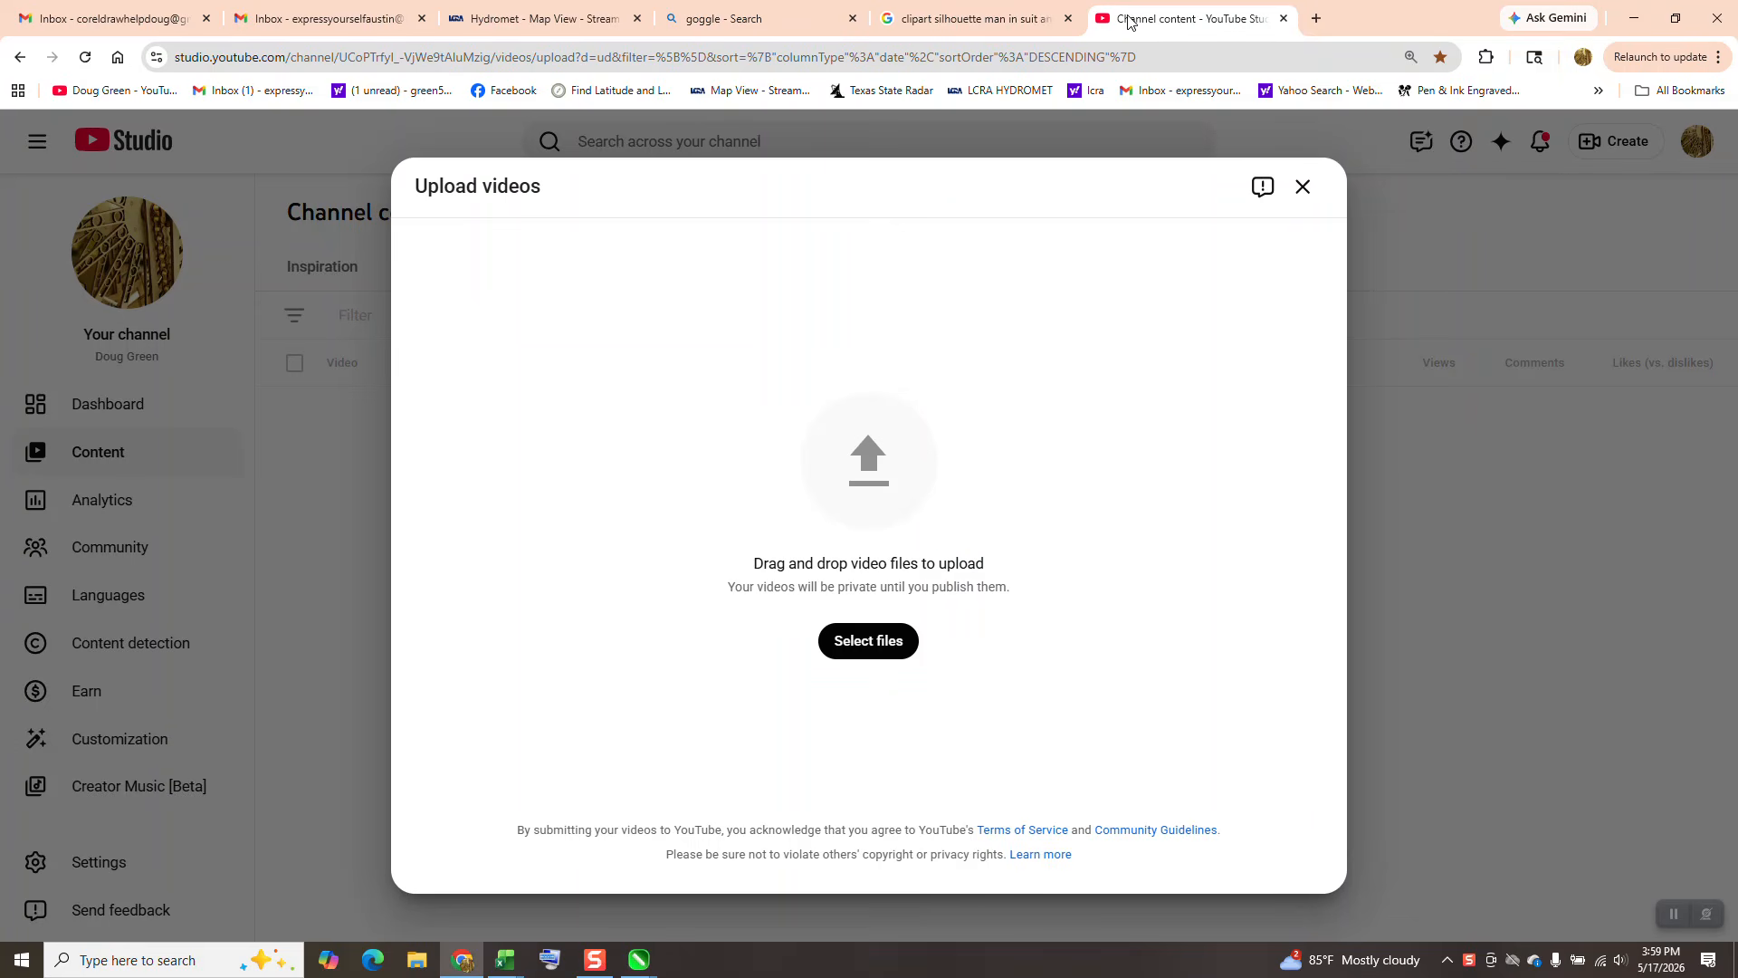
click(1025, 22)
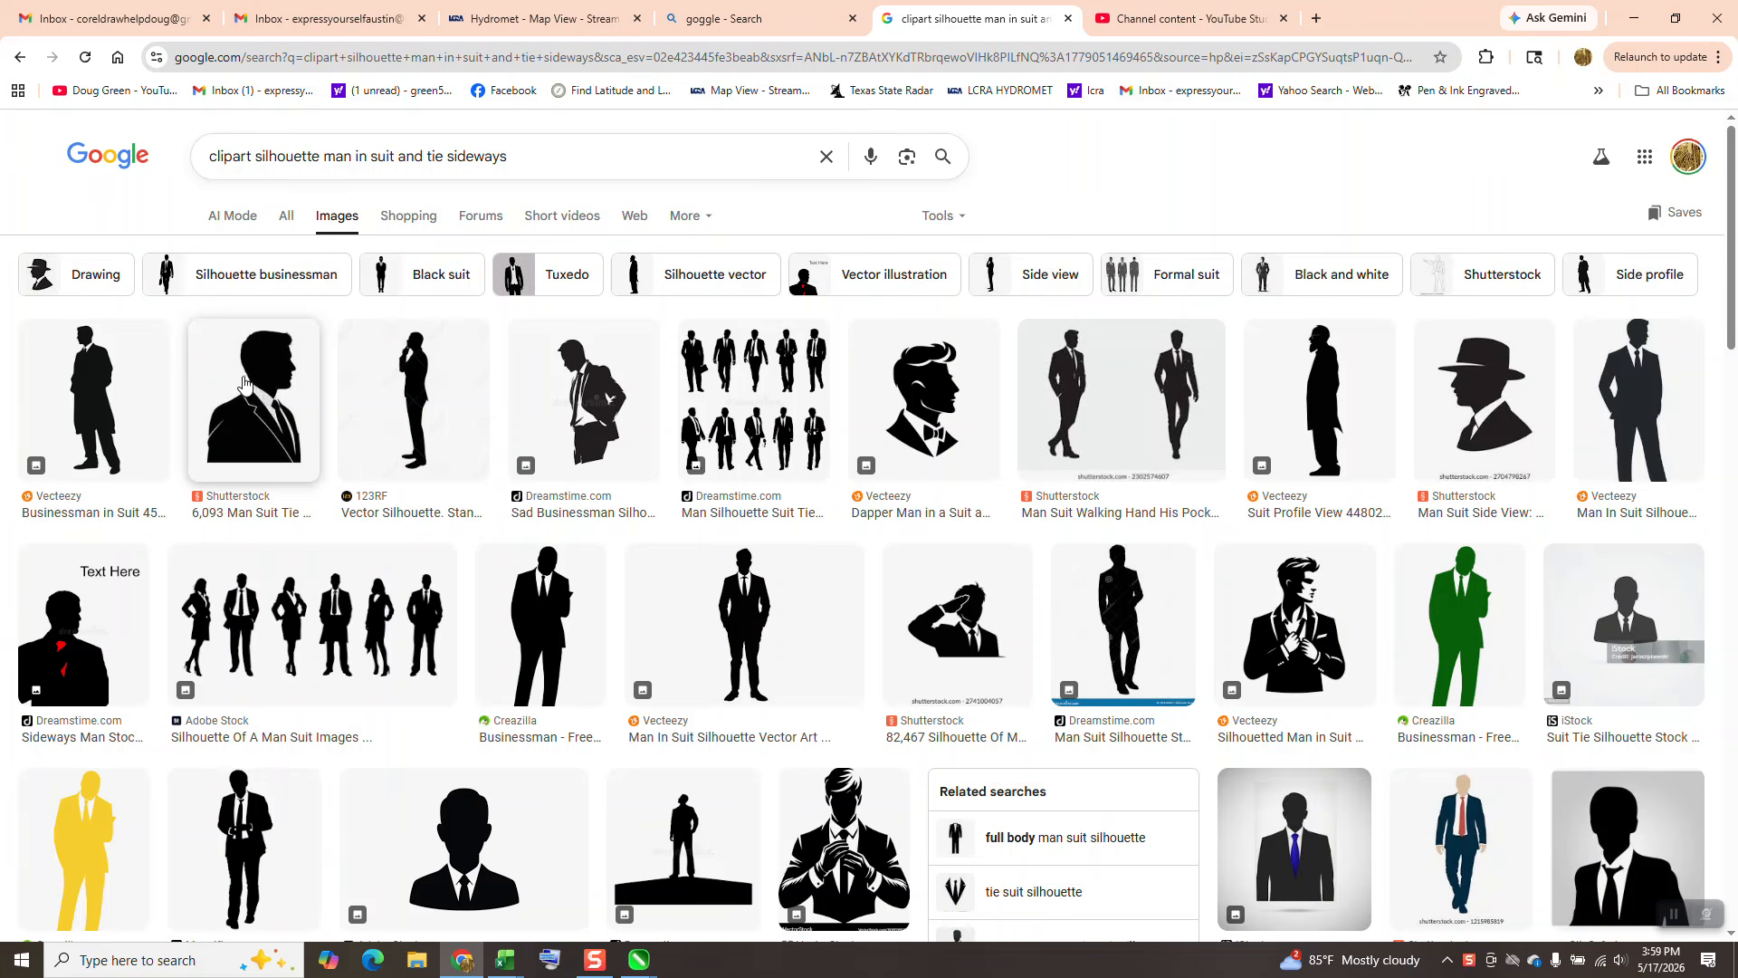
click(1068, 22)
mouse_move(639, 958)
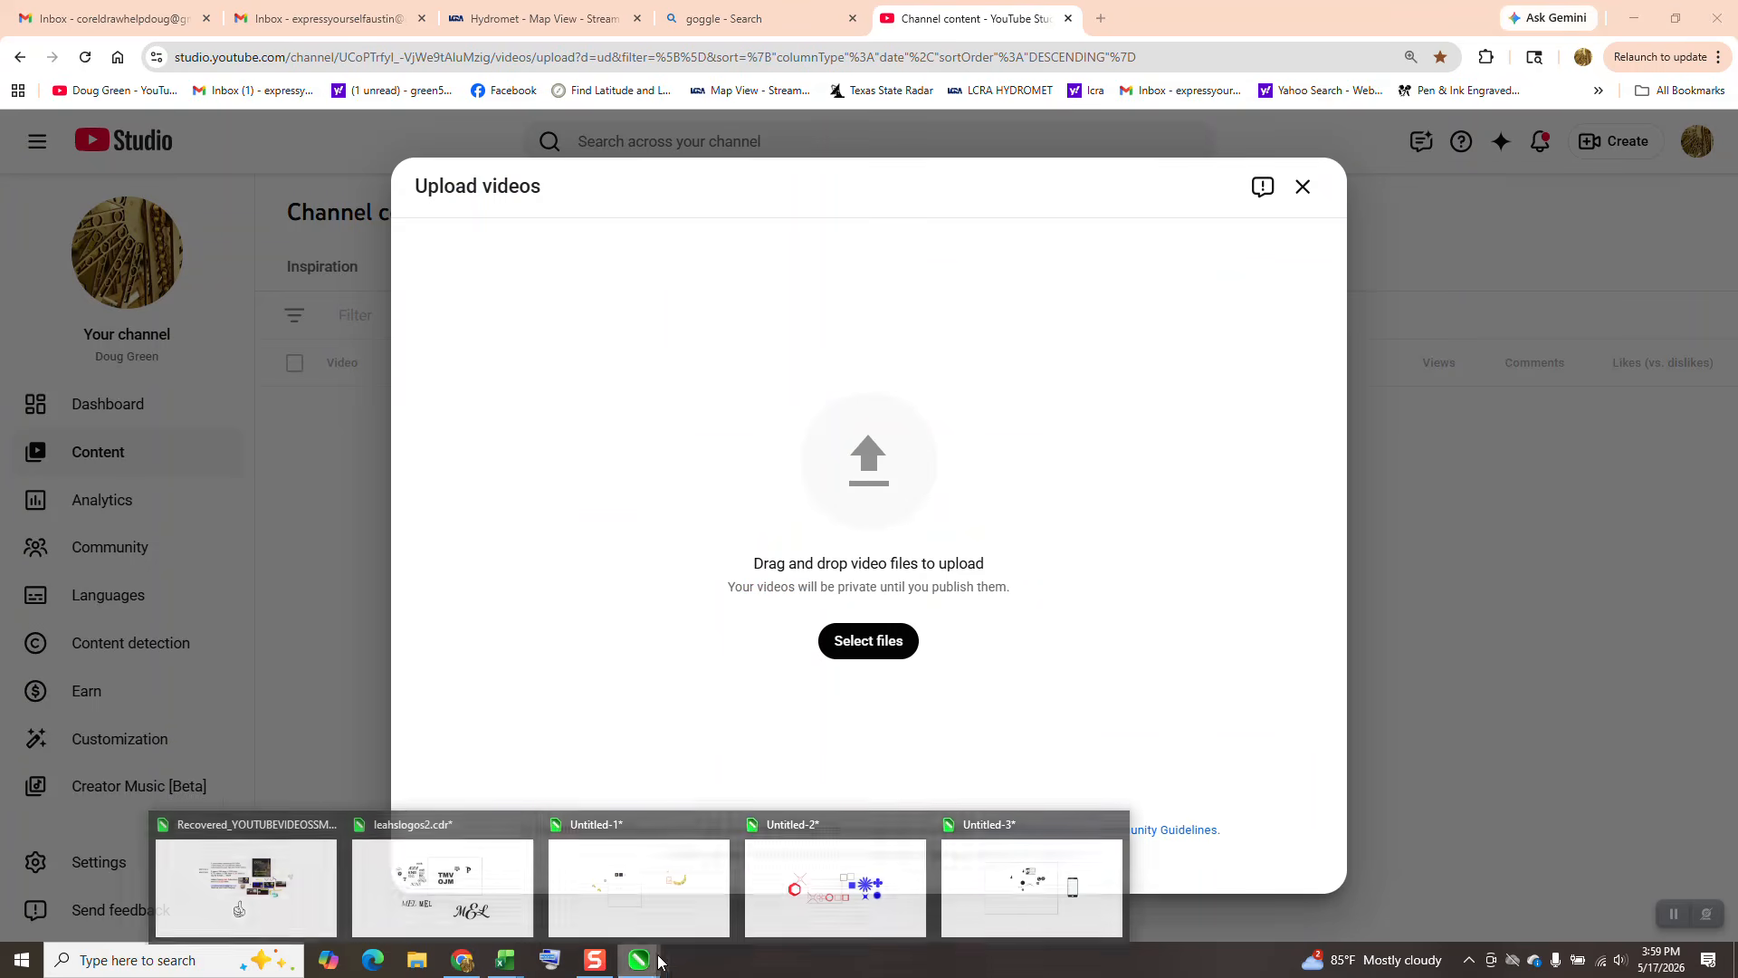
click(537, 869)
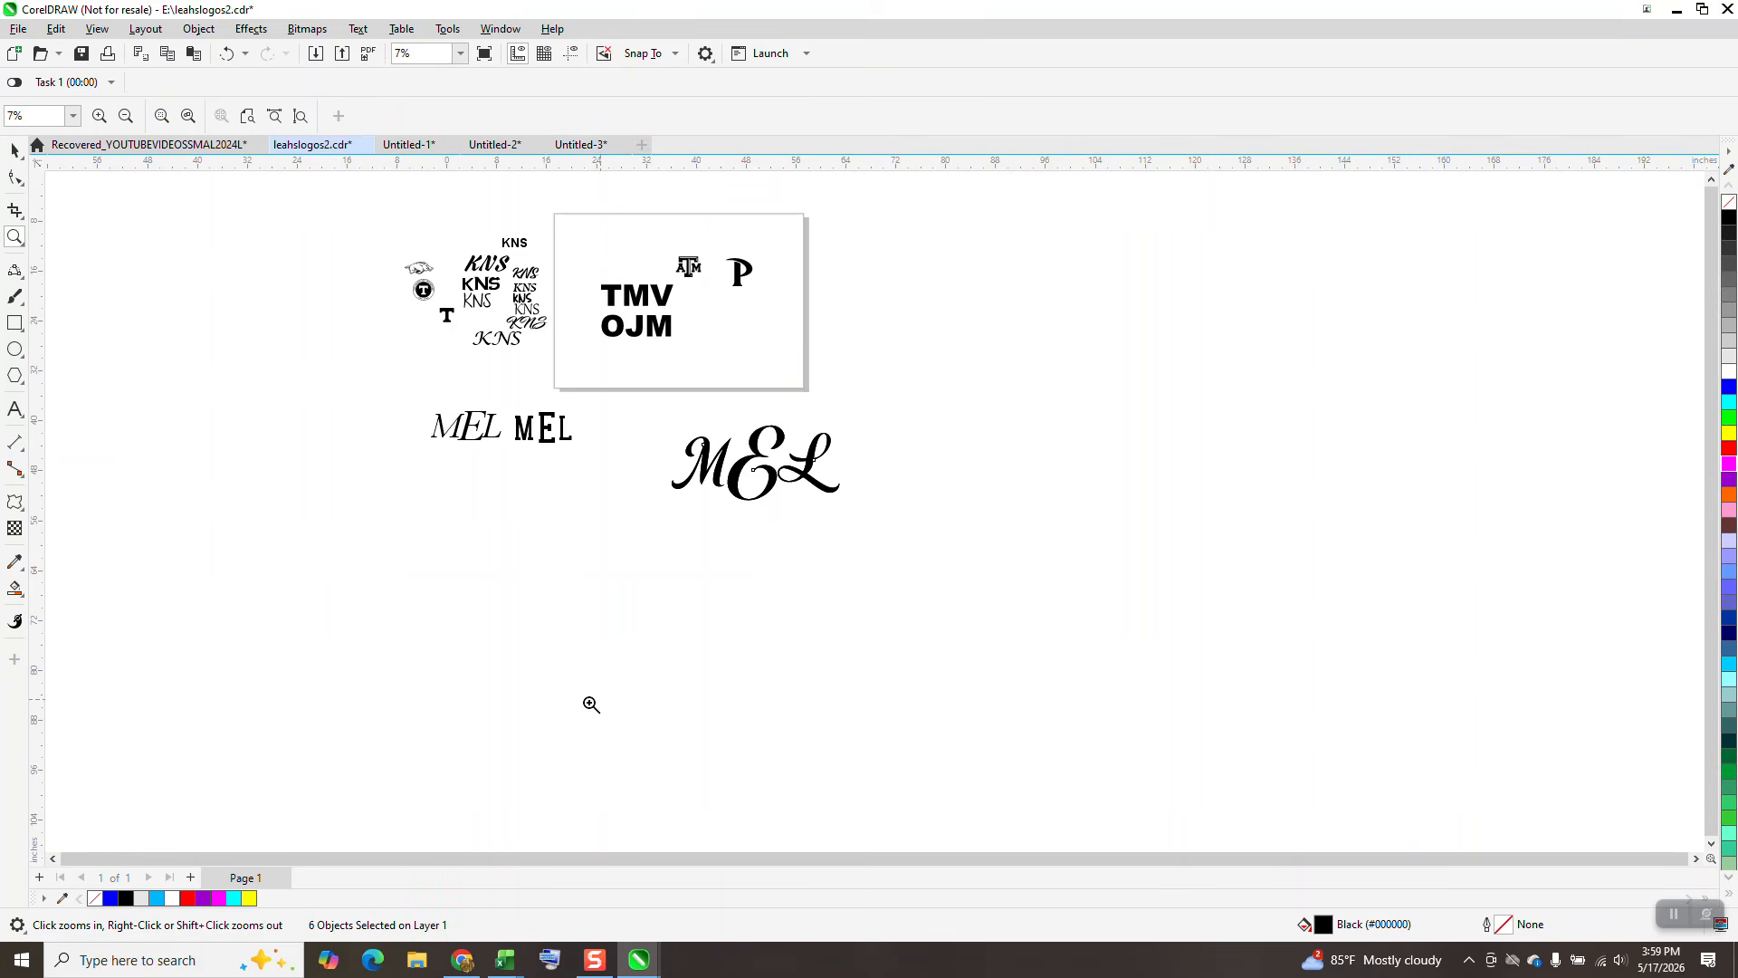
click(584, 145)
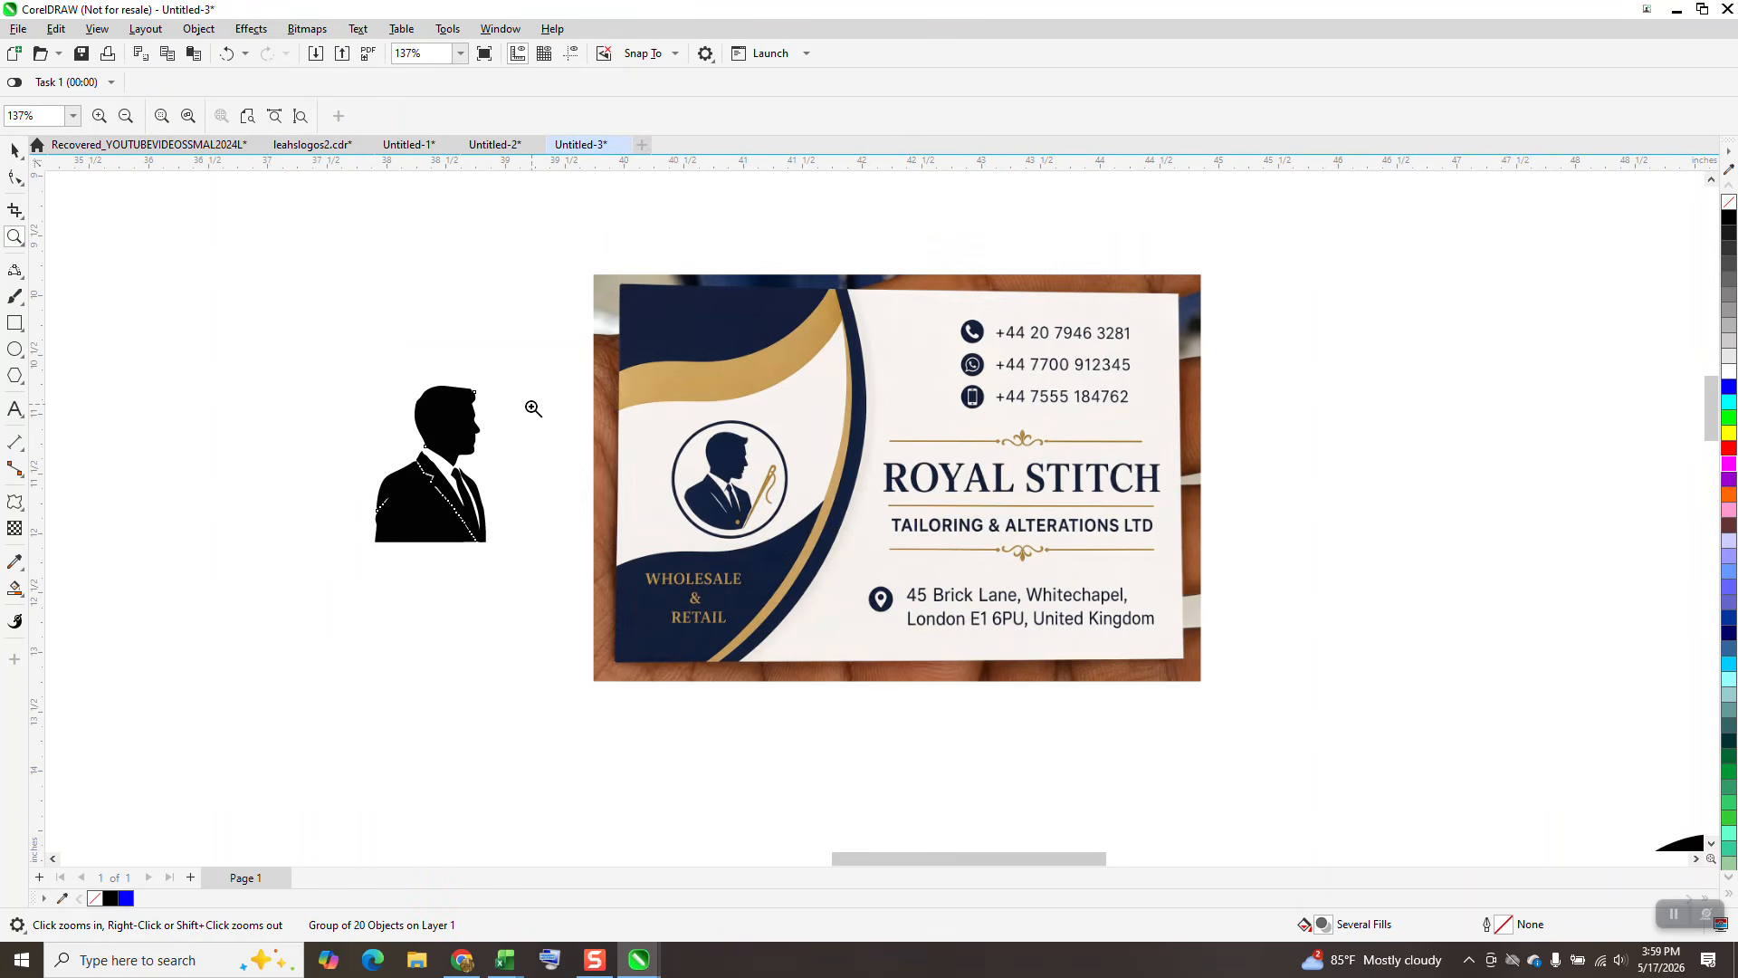
Move the bitmap version of the man-in-suit silhouette to above and left of the business card, and inspect the card's logo.
click(12, 148)
scroll(728, 526, down, 7)
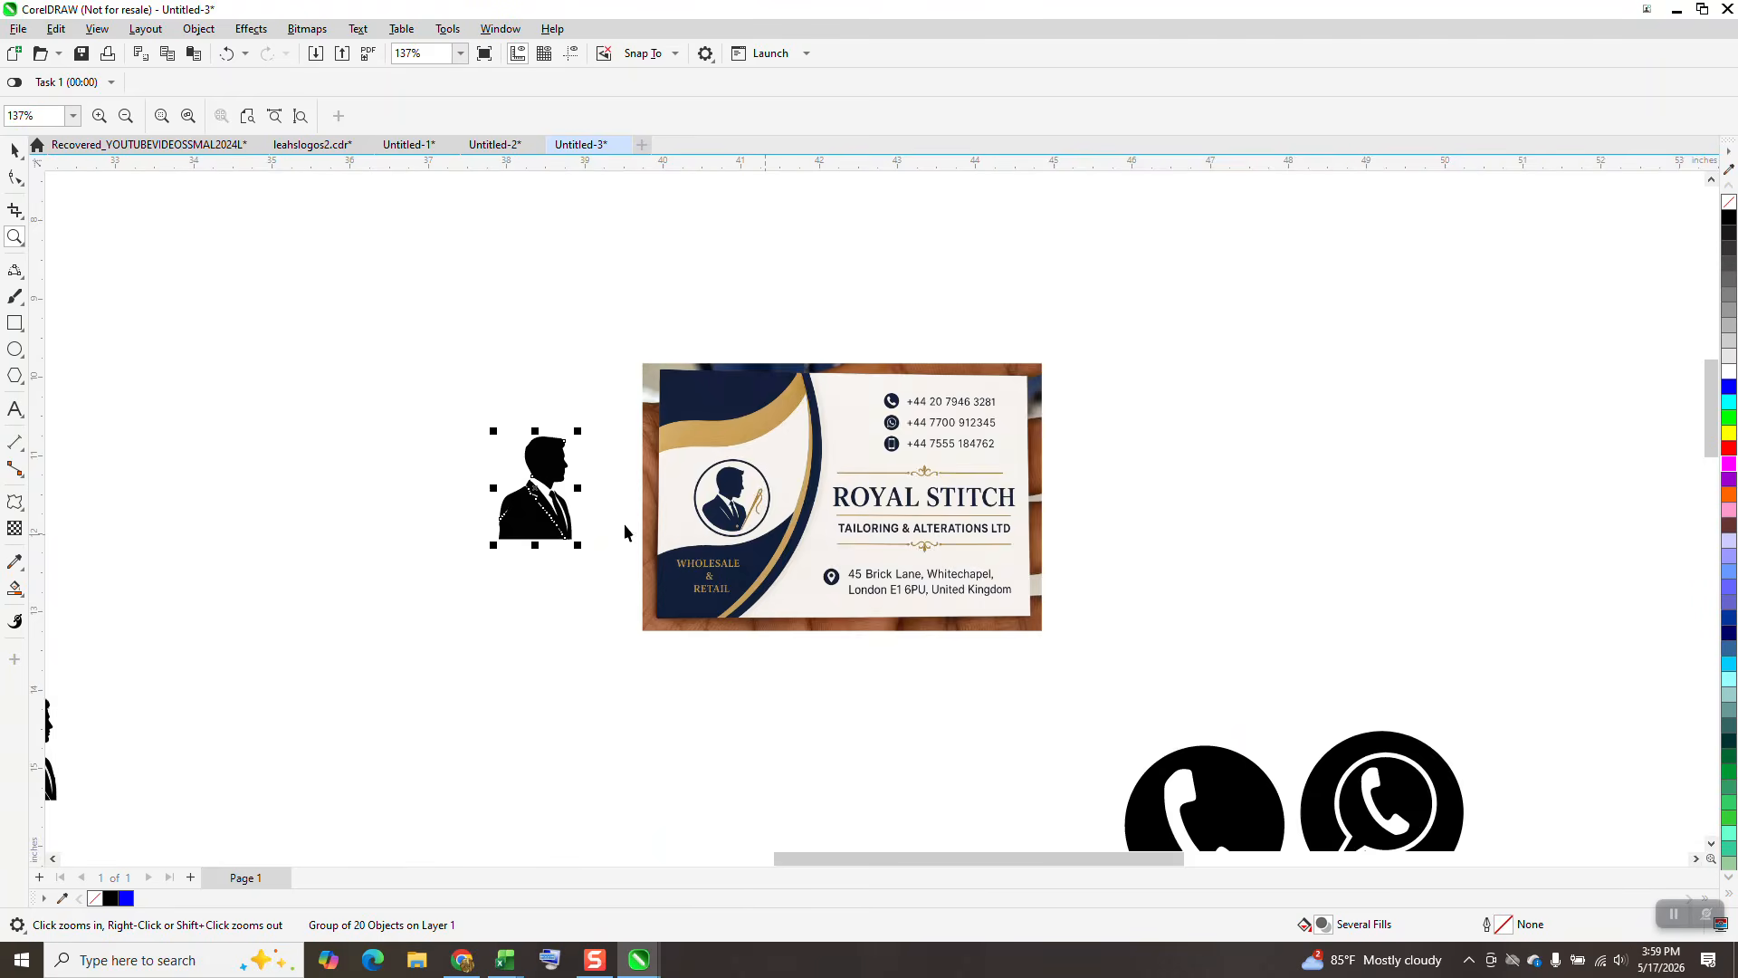
drag(307, 666, 585, 401)
click(18, 244)
drag(660, 491, 733, 566)
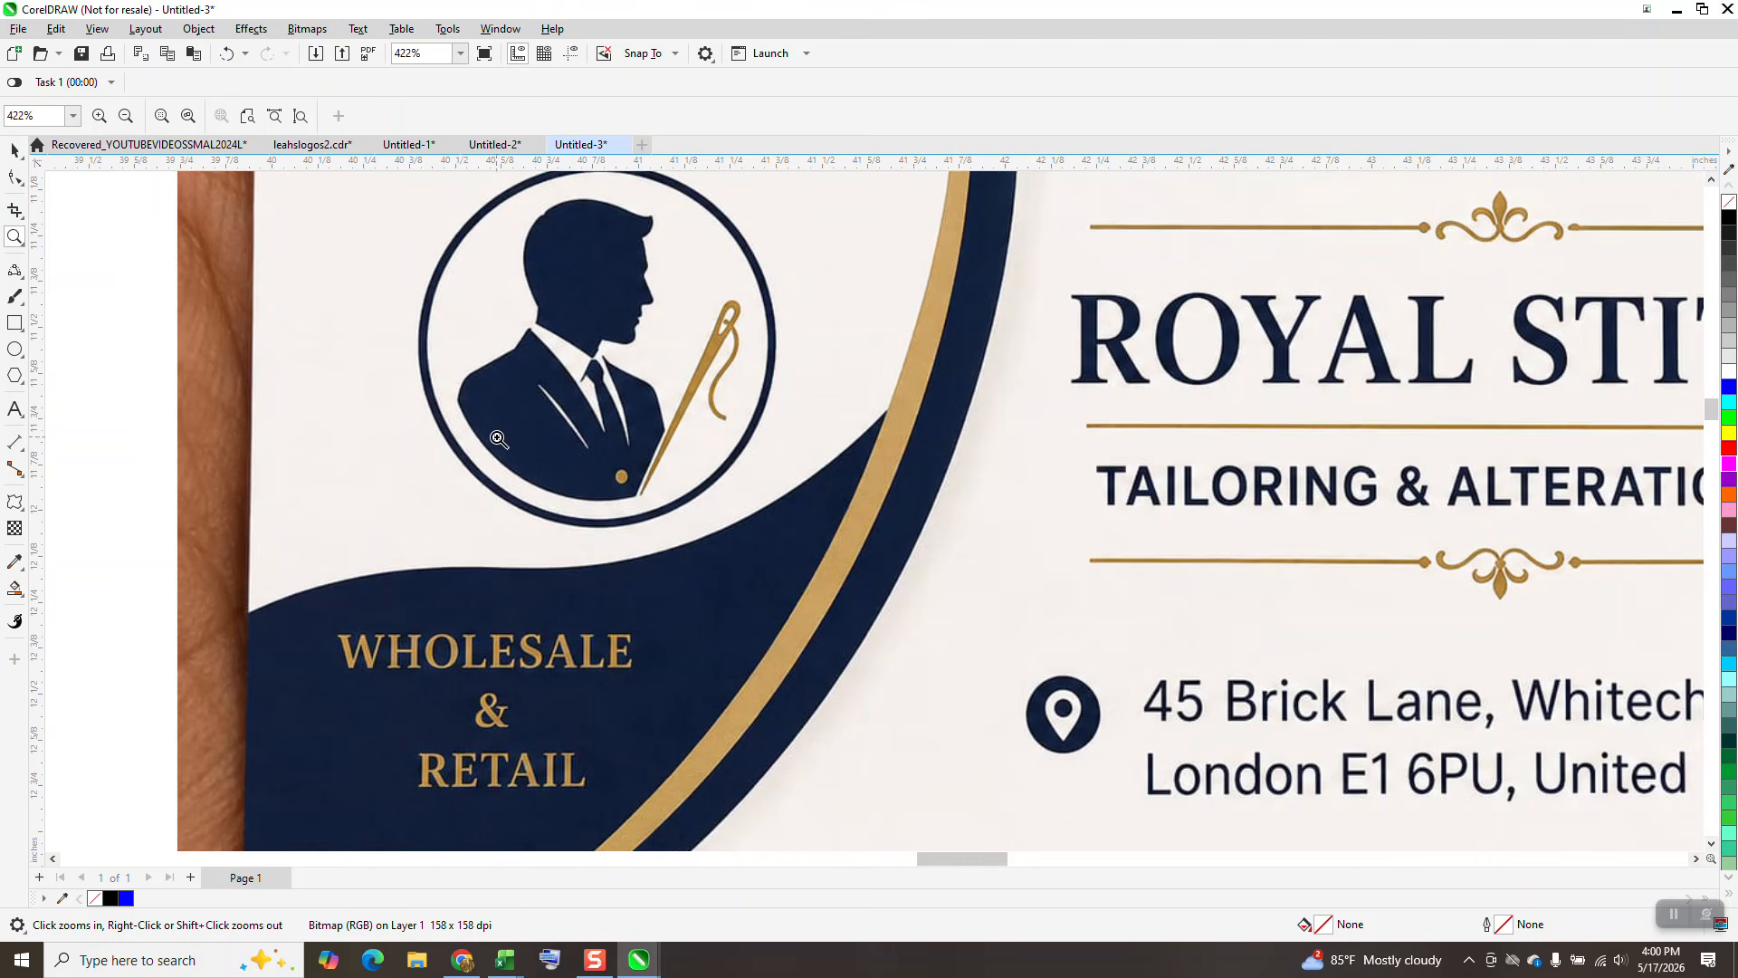
scroll(498, 439, down, 3)
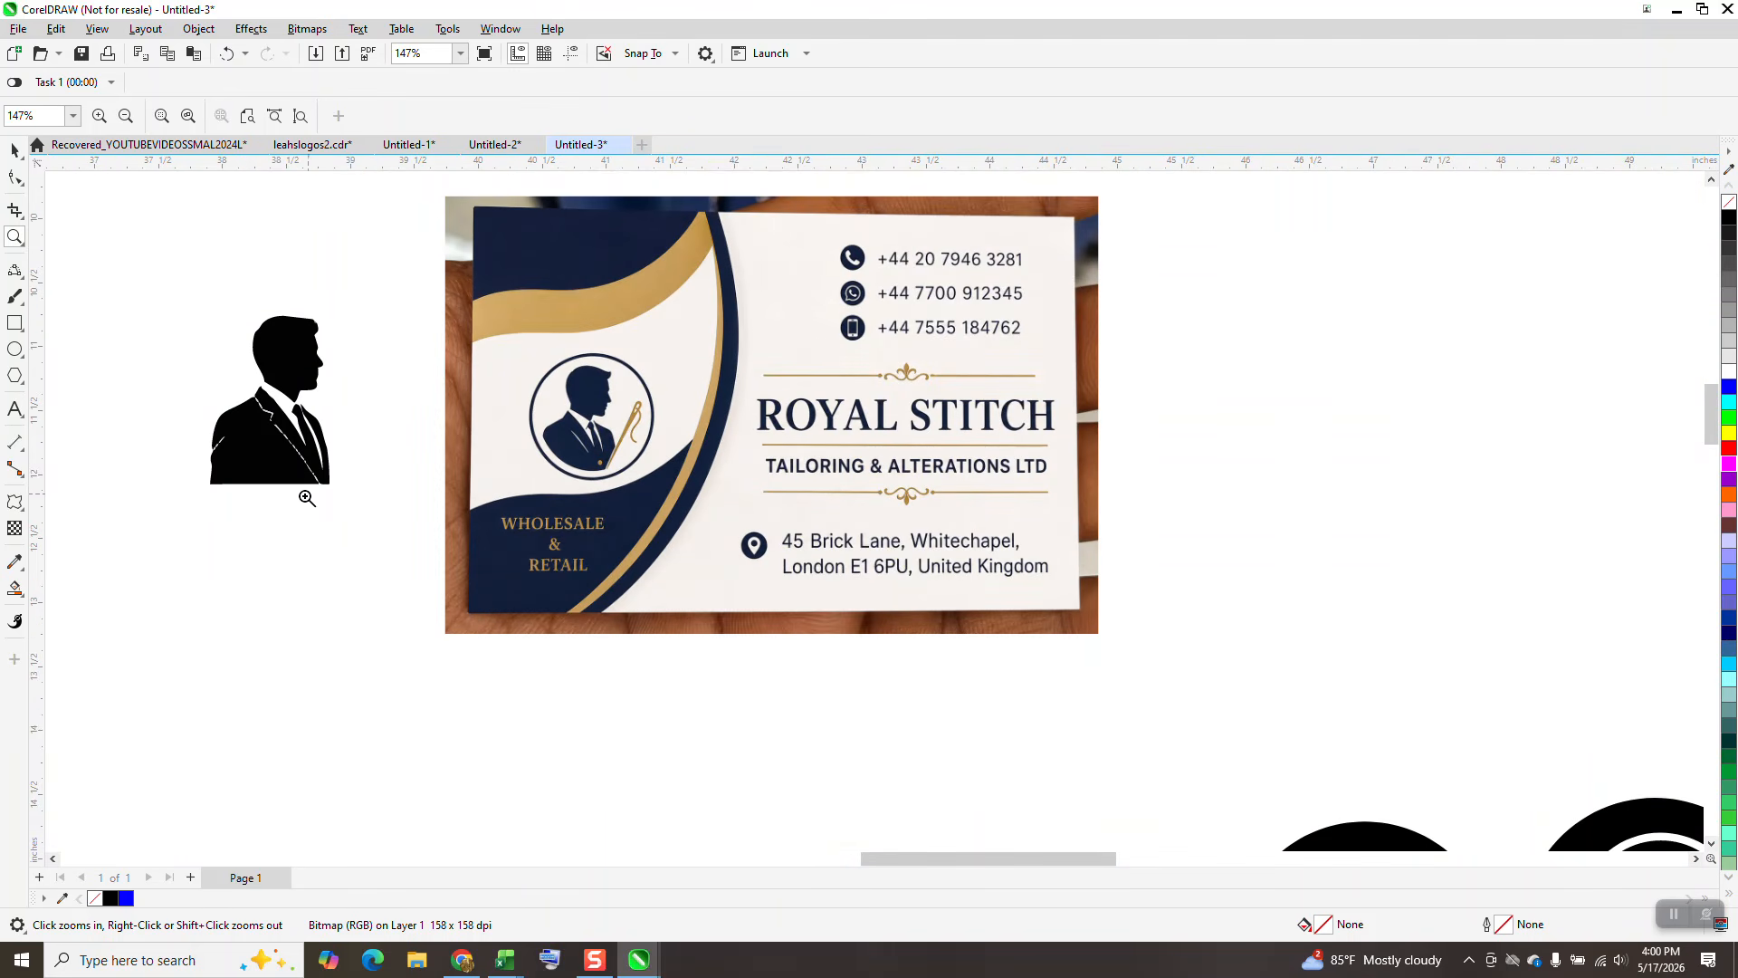
Move the traced vector silhouette into the empty area to the right of the business card.
click(14, 150)
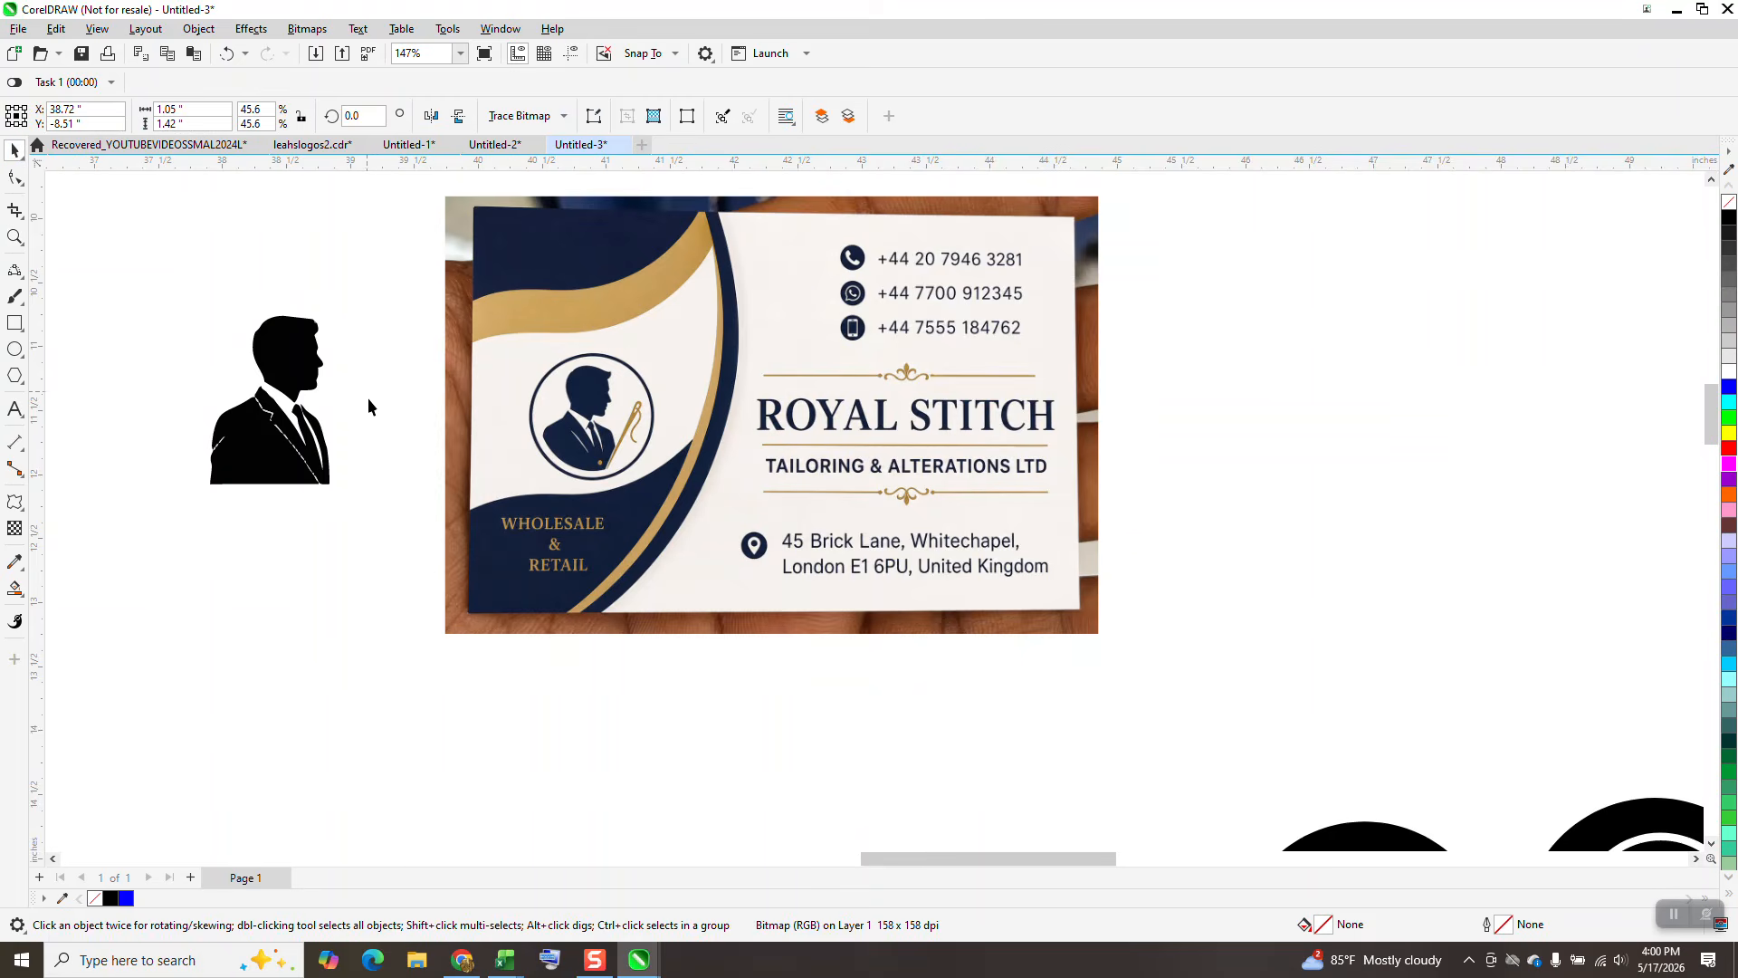
scroll(369, 457, down, 1)
drag(330, 433, 1108, 370)
Move the seven icons and ornaments below the card together up and right, towards the page's right edge.
click(15, 349)
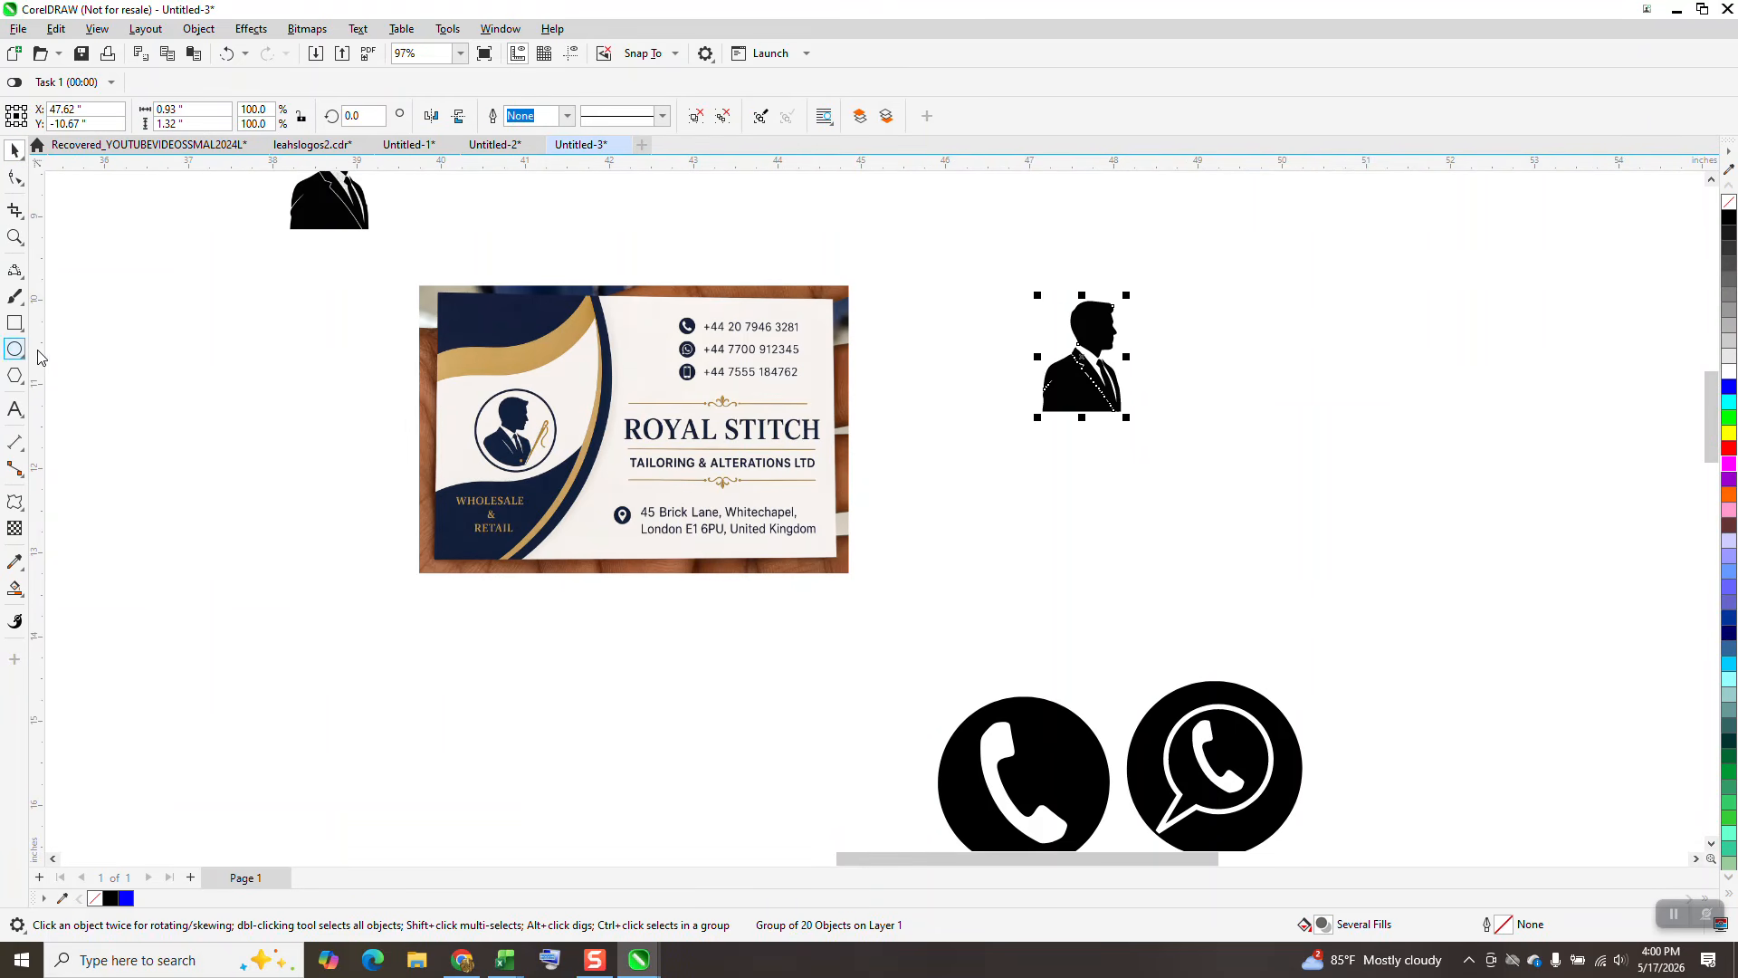
scroll(1106, 528, down, 2)
scroll(1106, 528, down, 3)
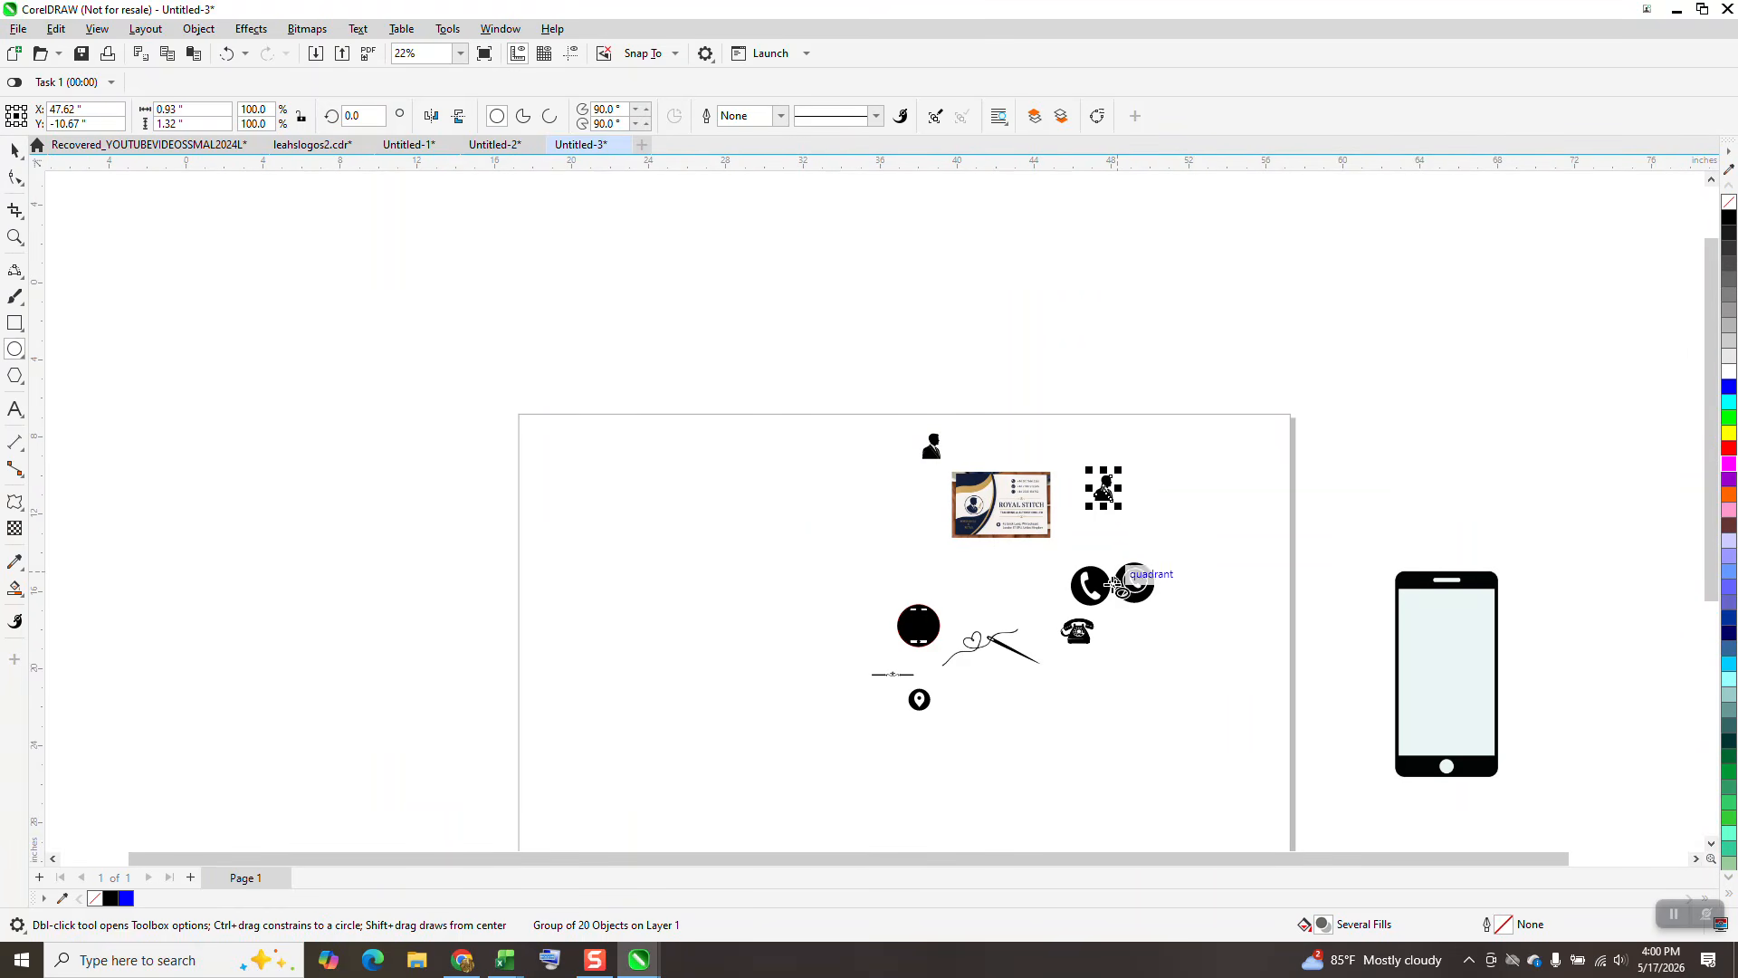
click(15, 149)
drag(777, 542, 1166, 711)
drag(1079, 632, 1444, 449)
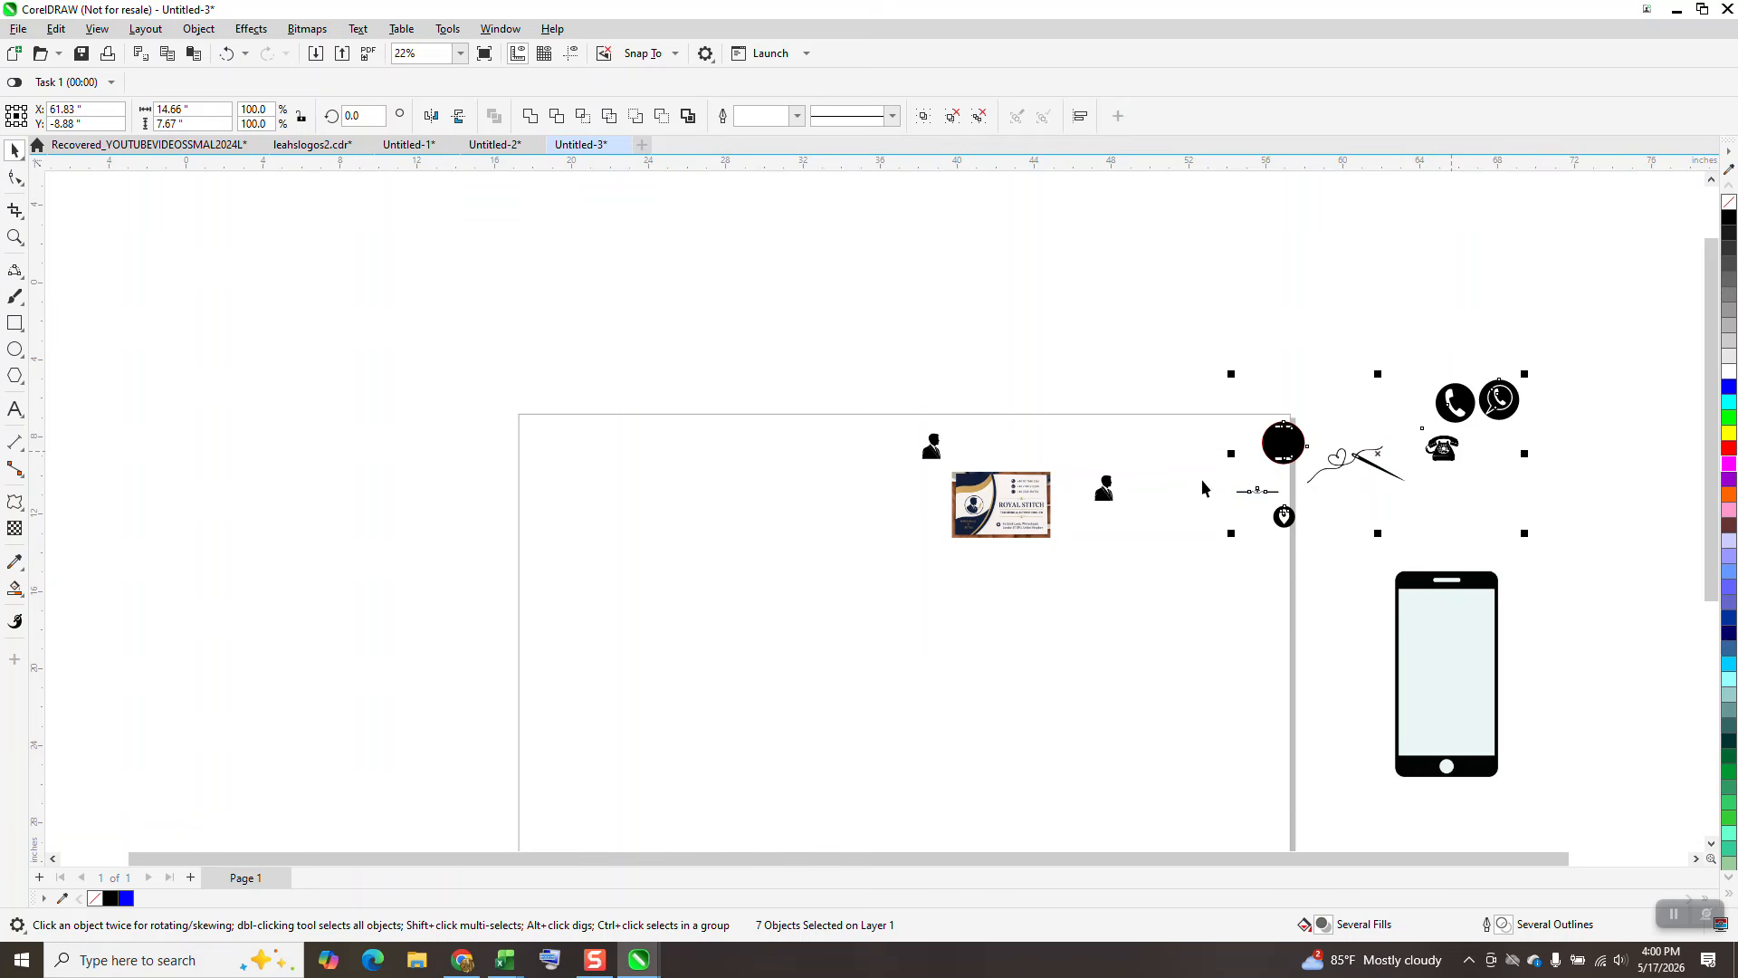
Center the vector silhouette on the page and draw a 1.5-inch circle around it, also centered on the page.
click(1100, 497)
key(p)
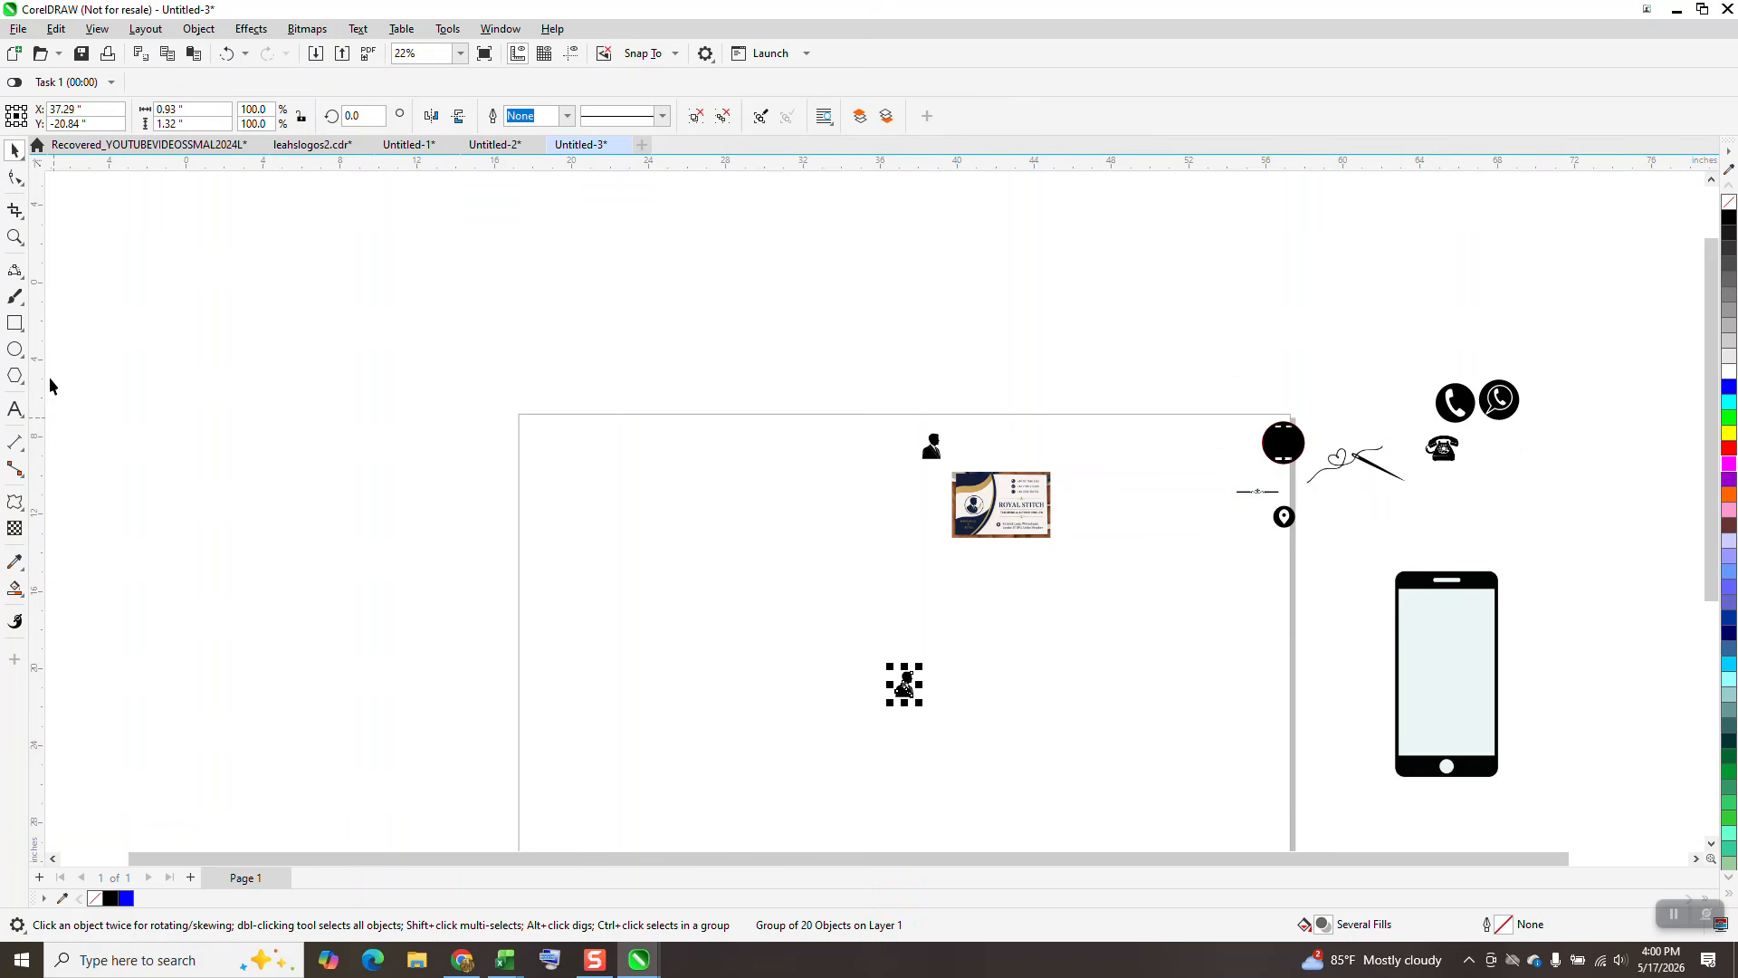
click(14, 239)
drag(1347, 802, 1347, 802)
drag(187, 253, 742, 500)
click(17, 351)
drag(833, 333, 697, 575)
key(p)
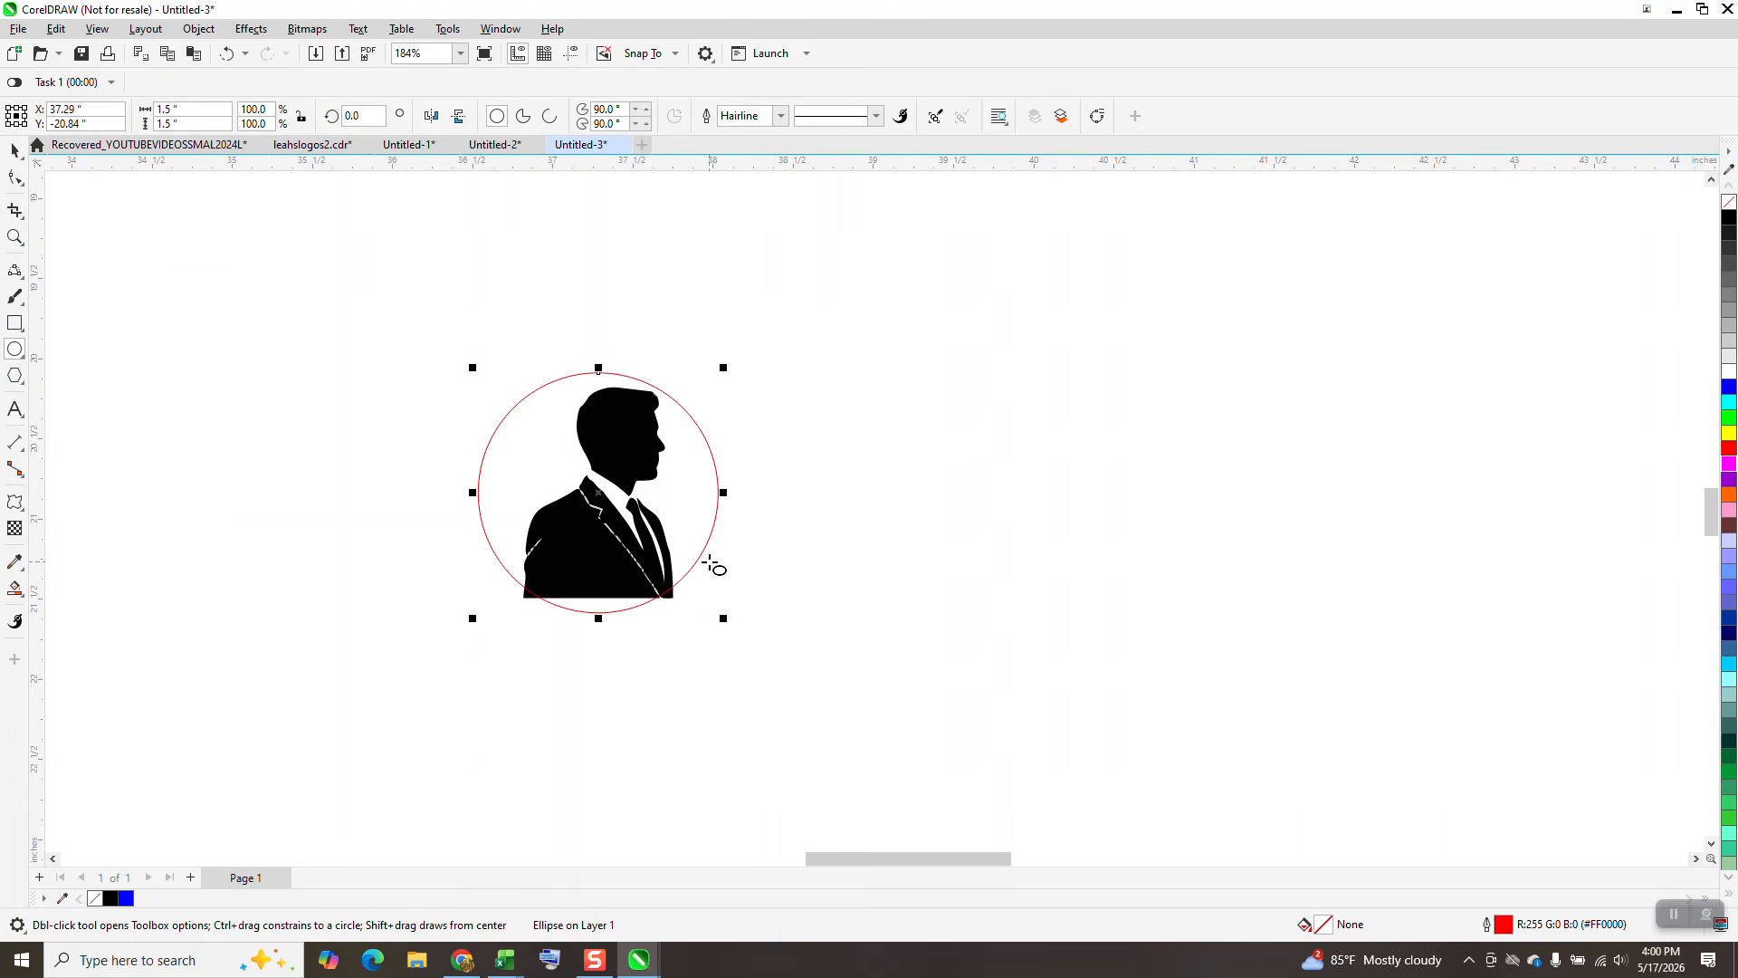
Create a larger concentric copy of the circle, scaled from its center to about 1.8 inches in diameter.
click(14, 150)
drag(601, 492, 598, 492)
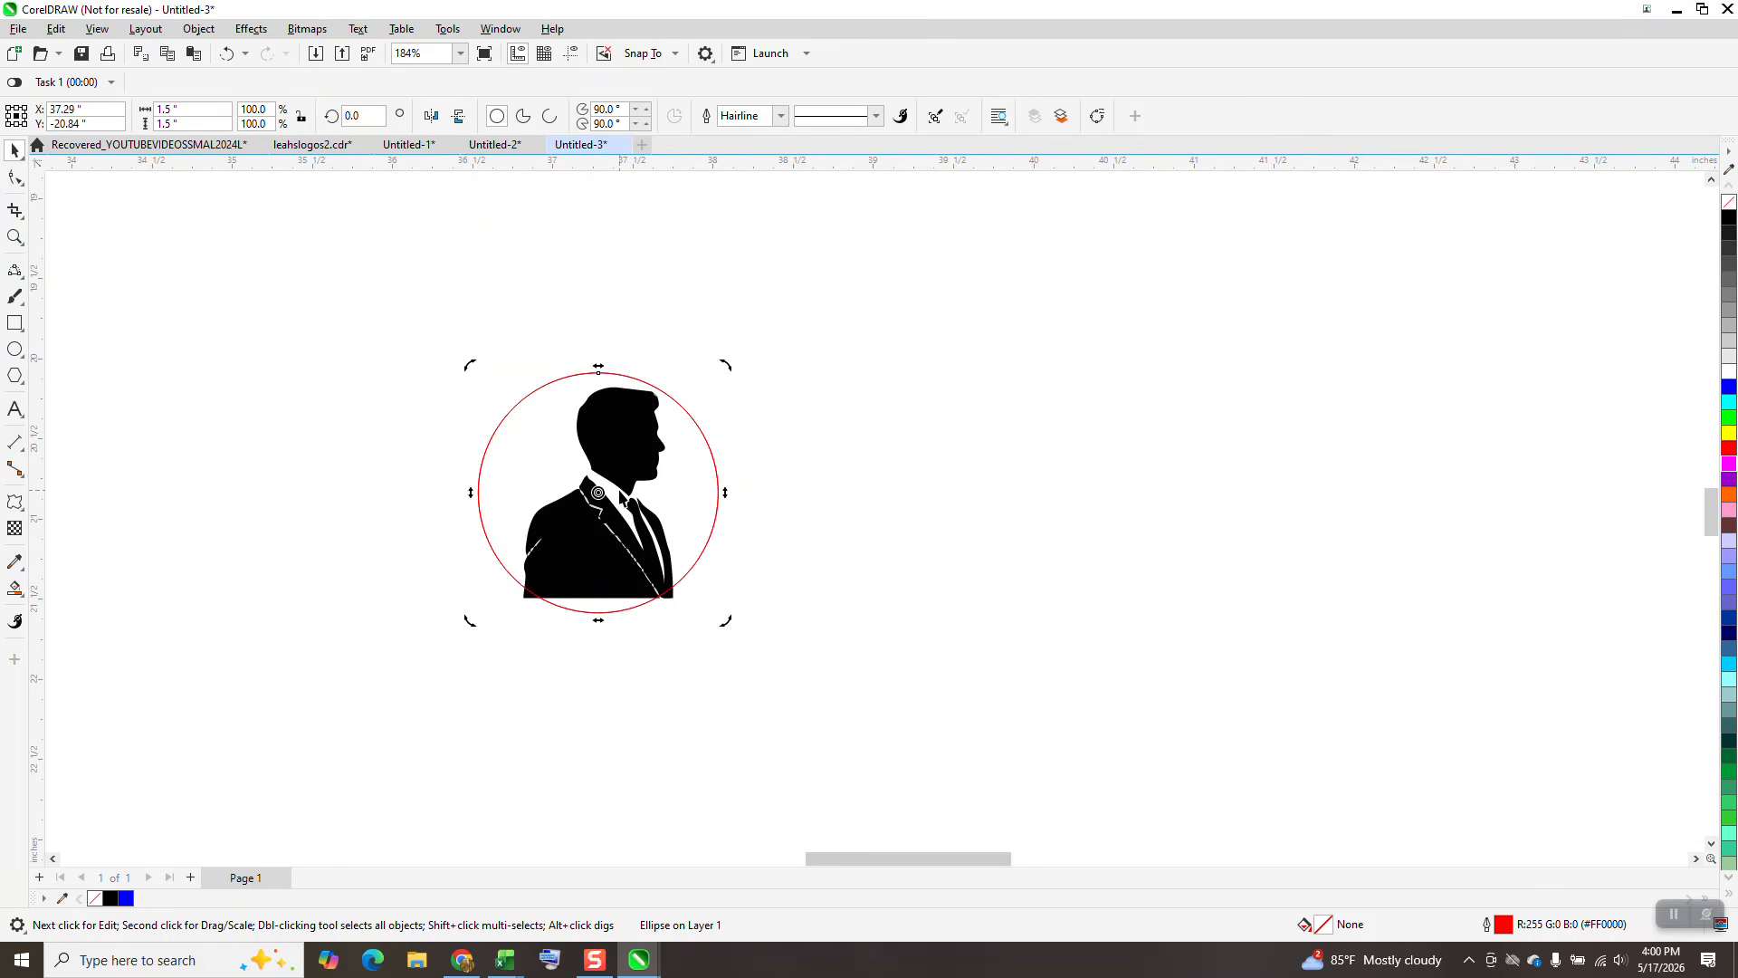
click(697, 393)
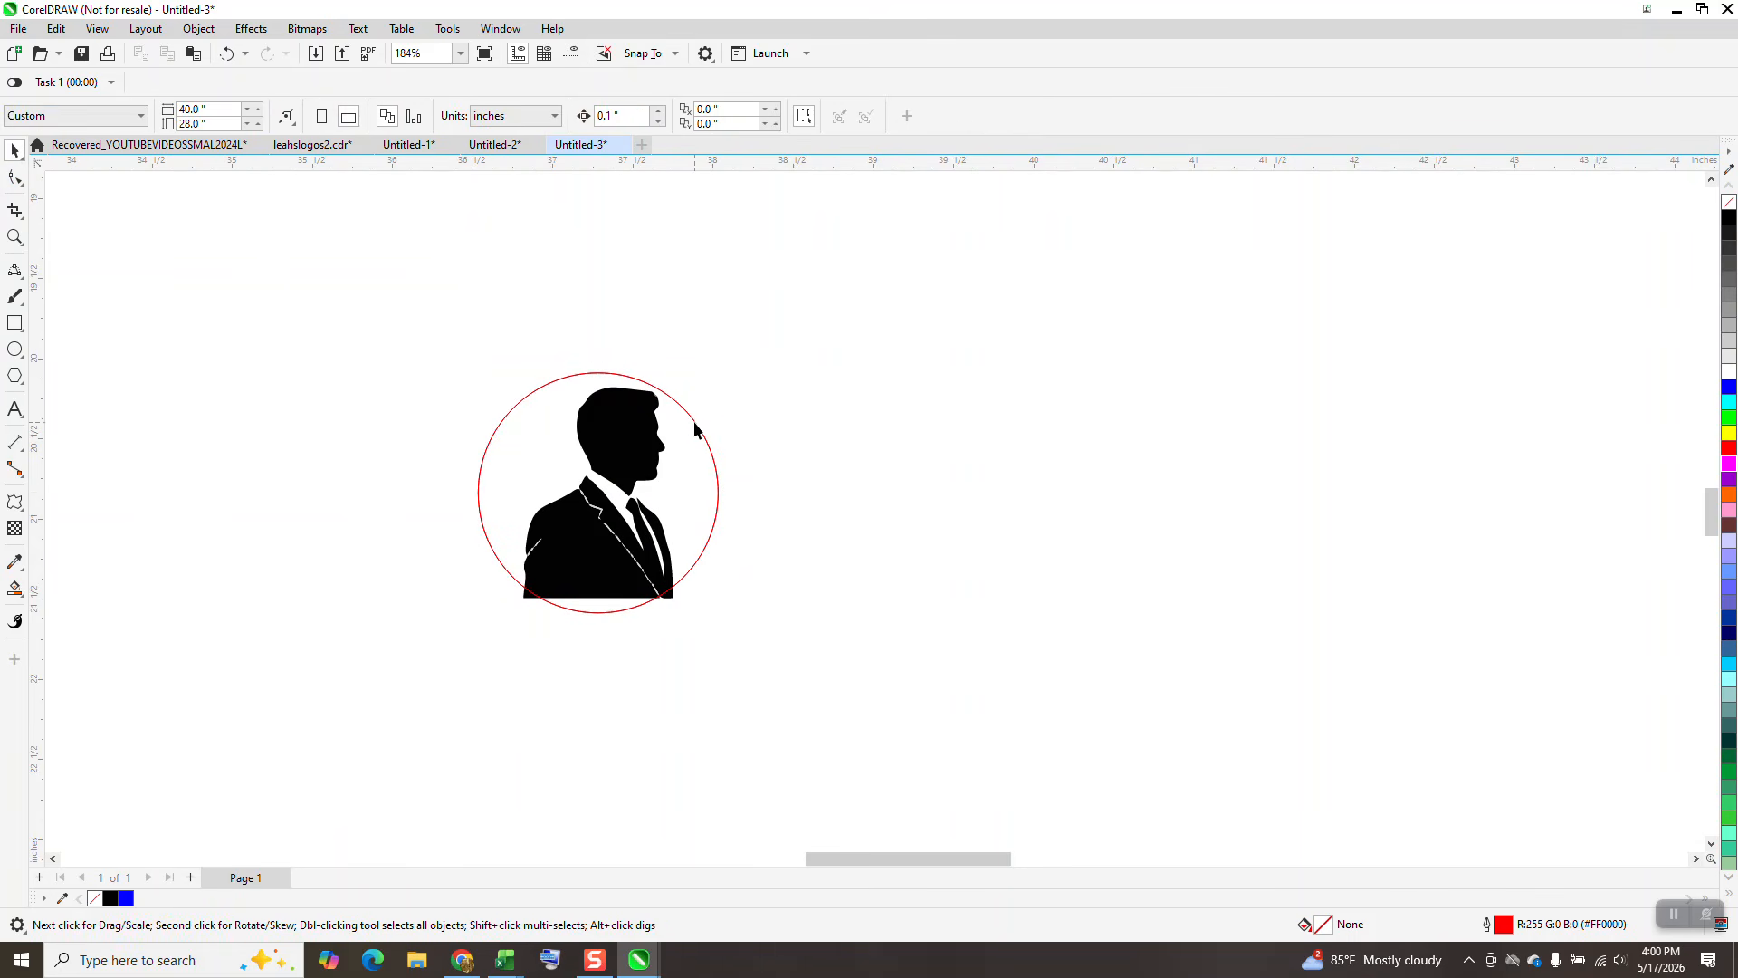
click(695, 425)
click(723, 368)
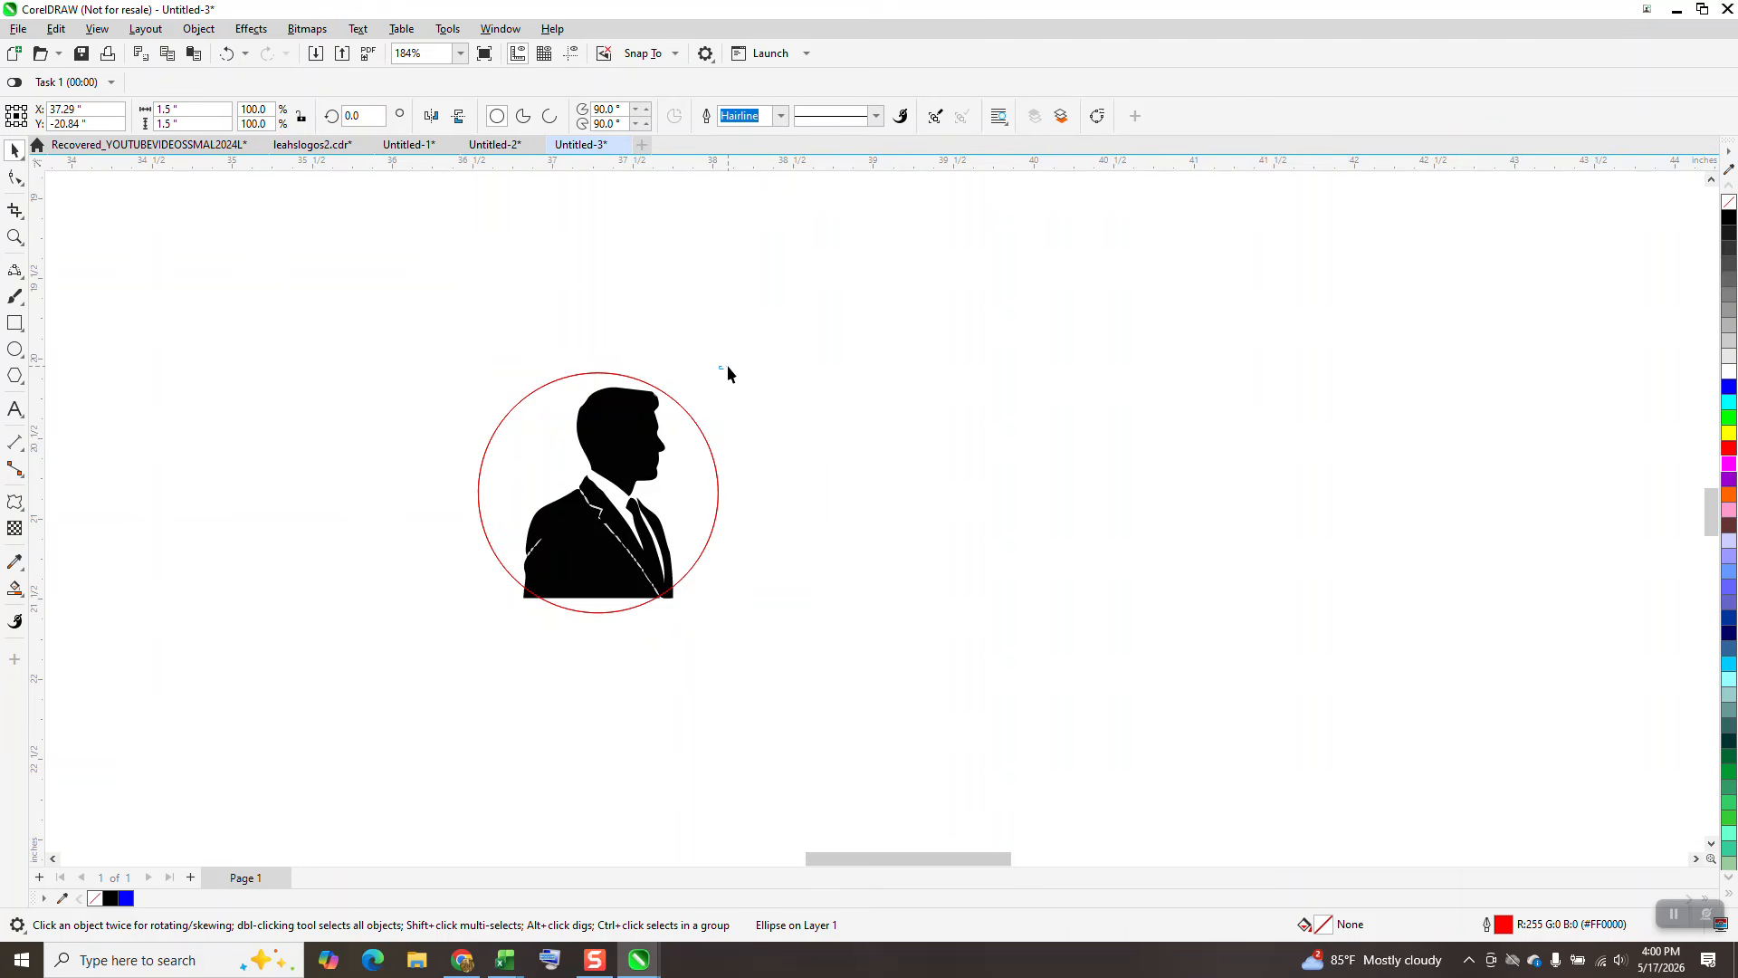
drag(725, 368, 761, 344)
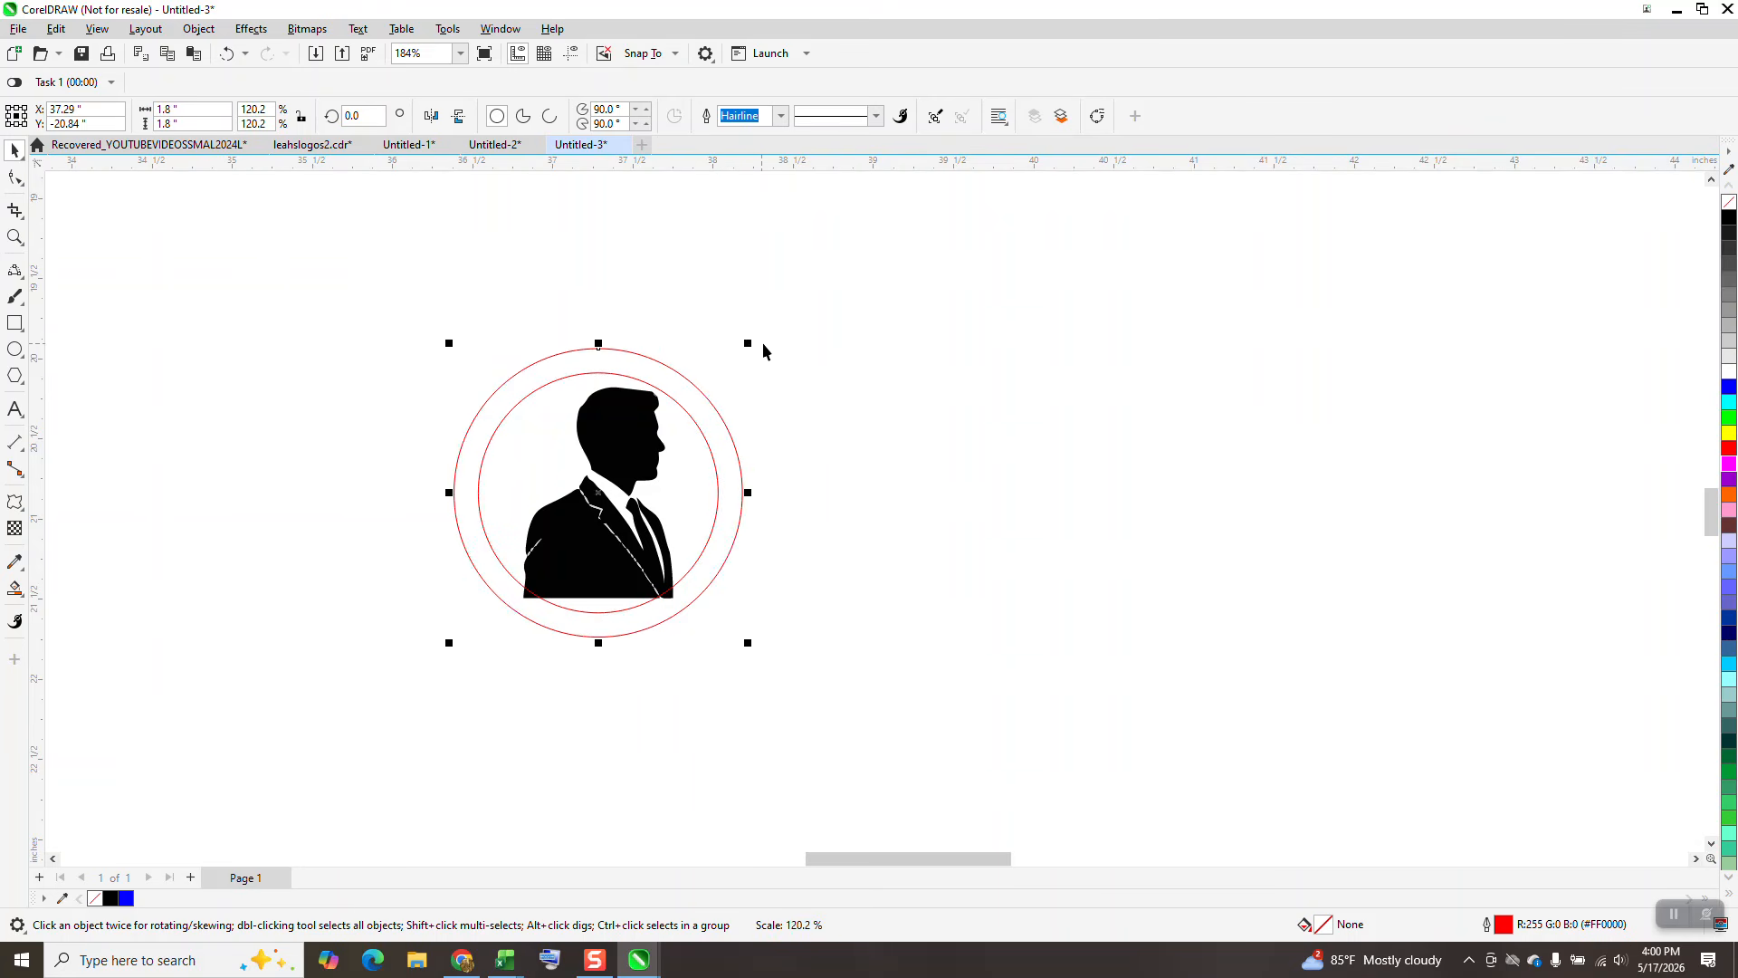
click(730, 478)
click(737, 473)
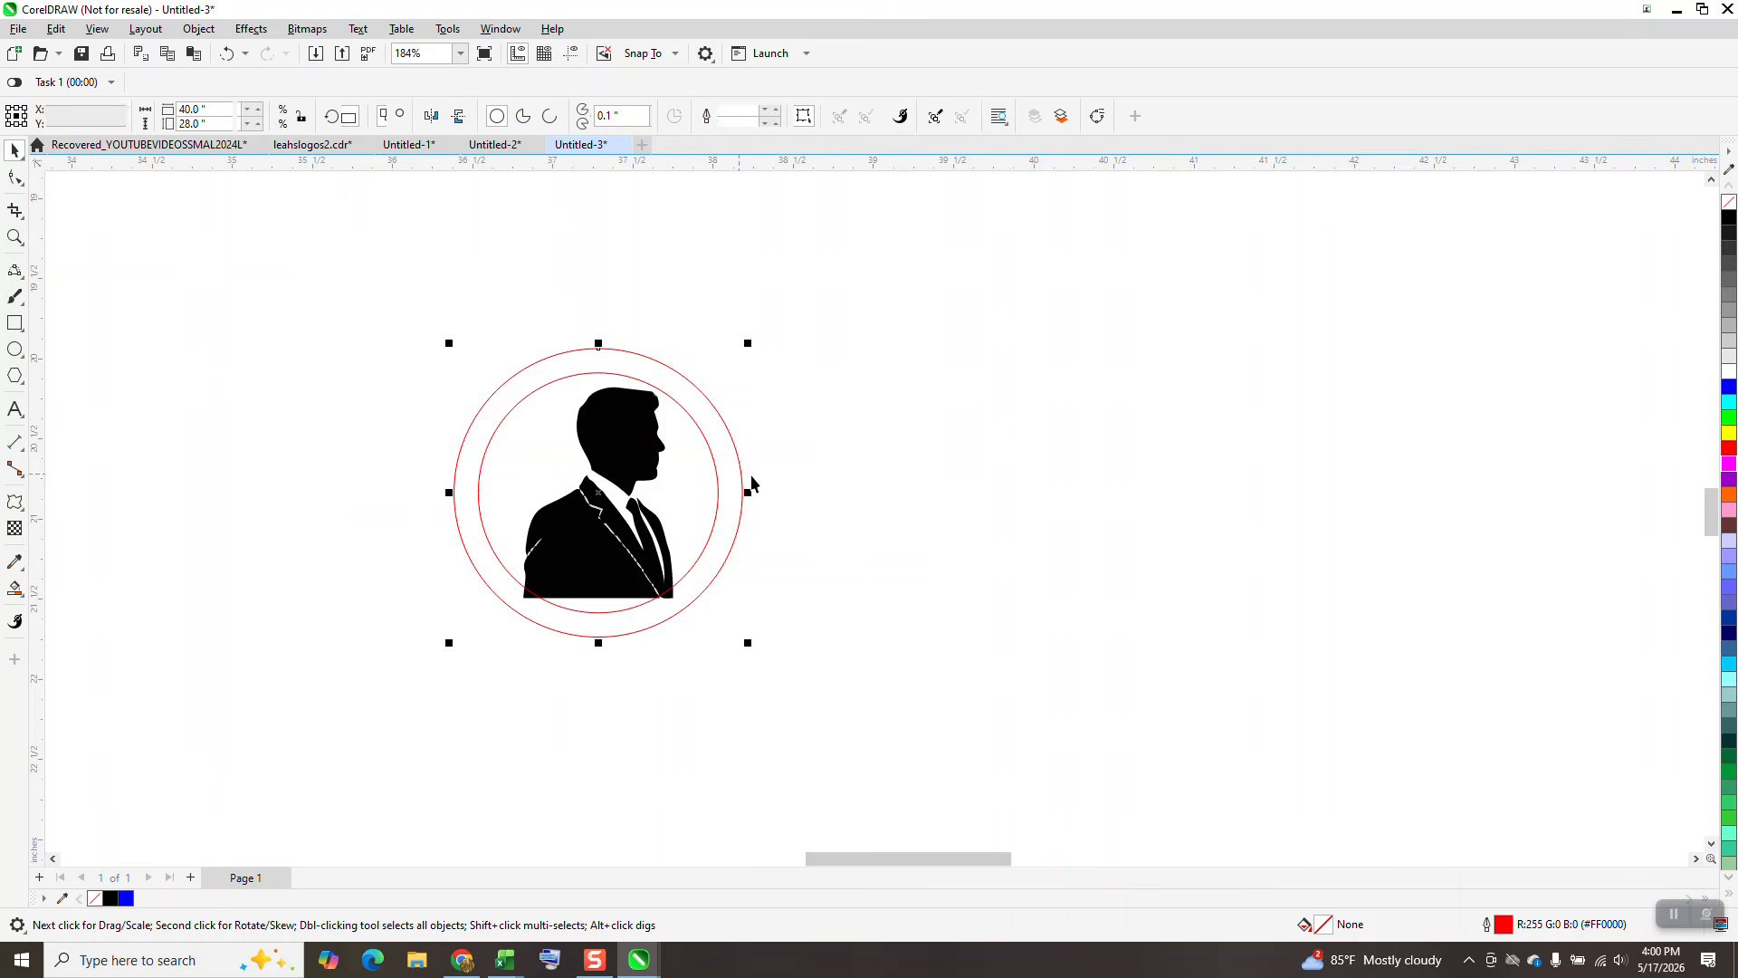
key(Right)
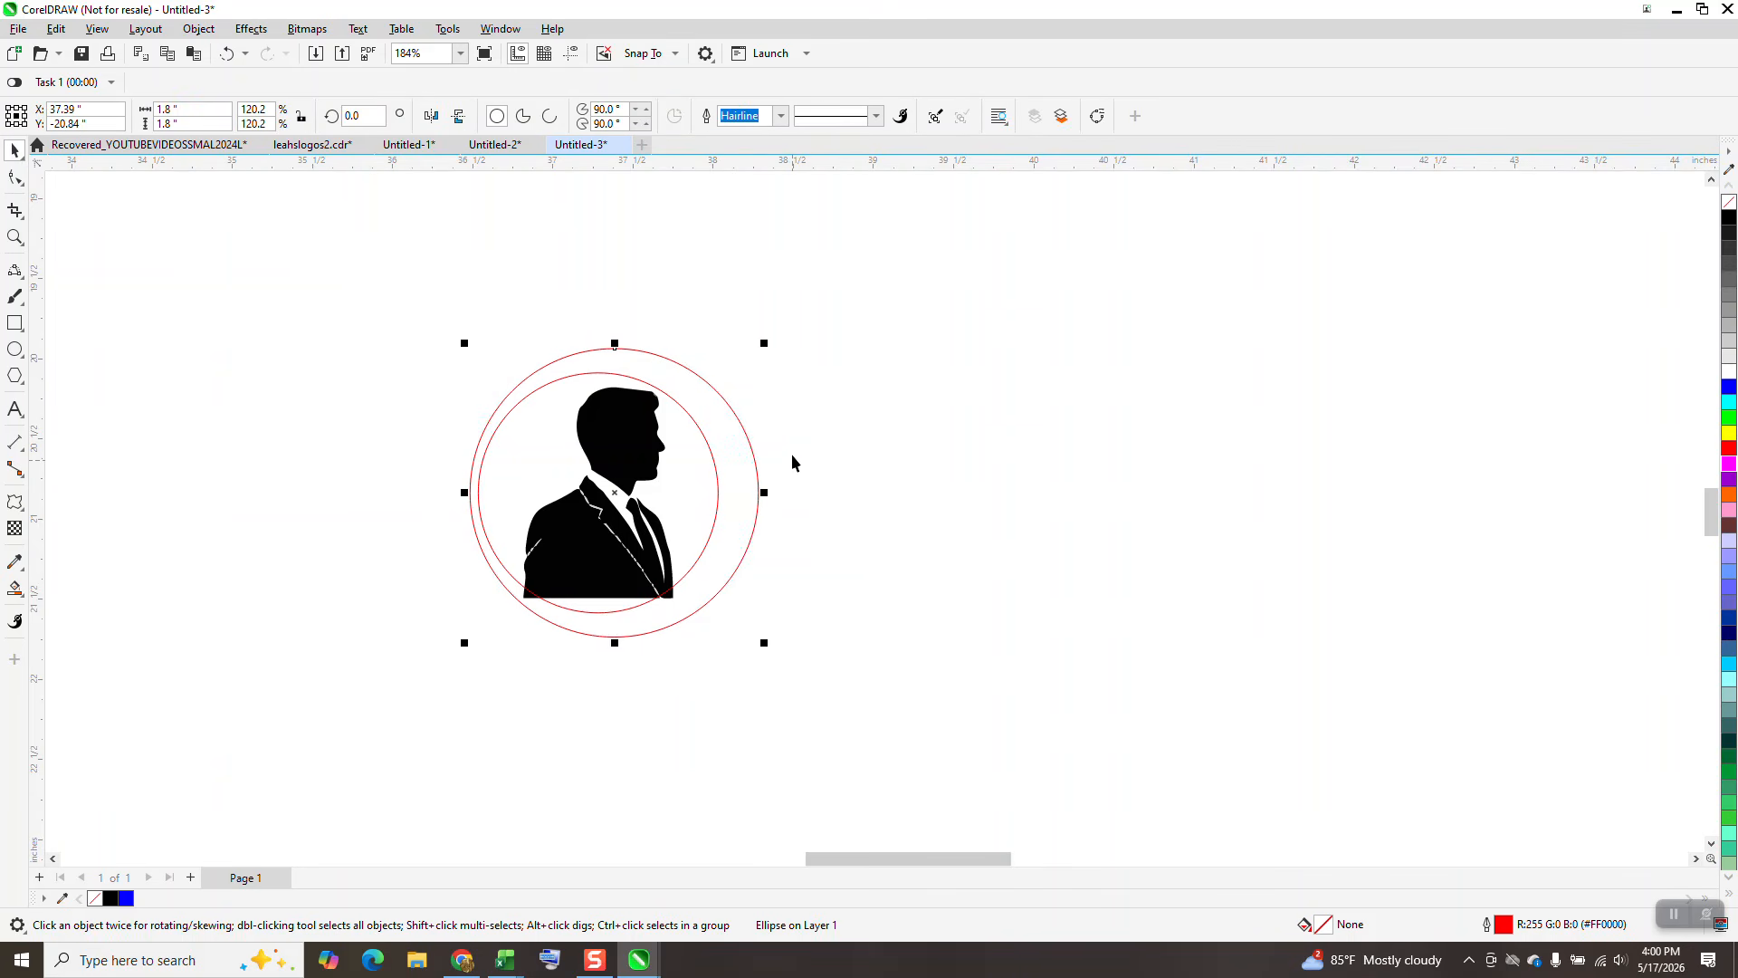
key(Left)
Nudge the larger circle right using a 2-inch nudge distance, and shift the smaller circle slightly up and right around the silhouette.
click(788, 344)
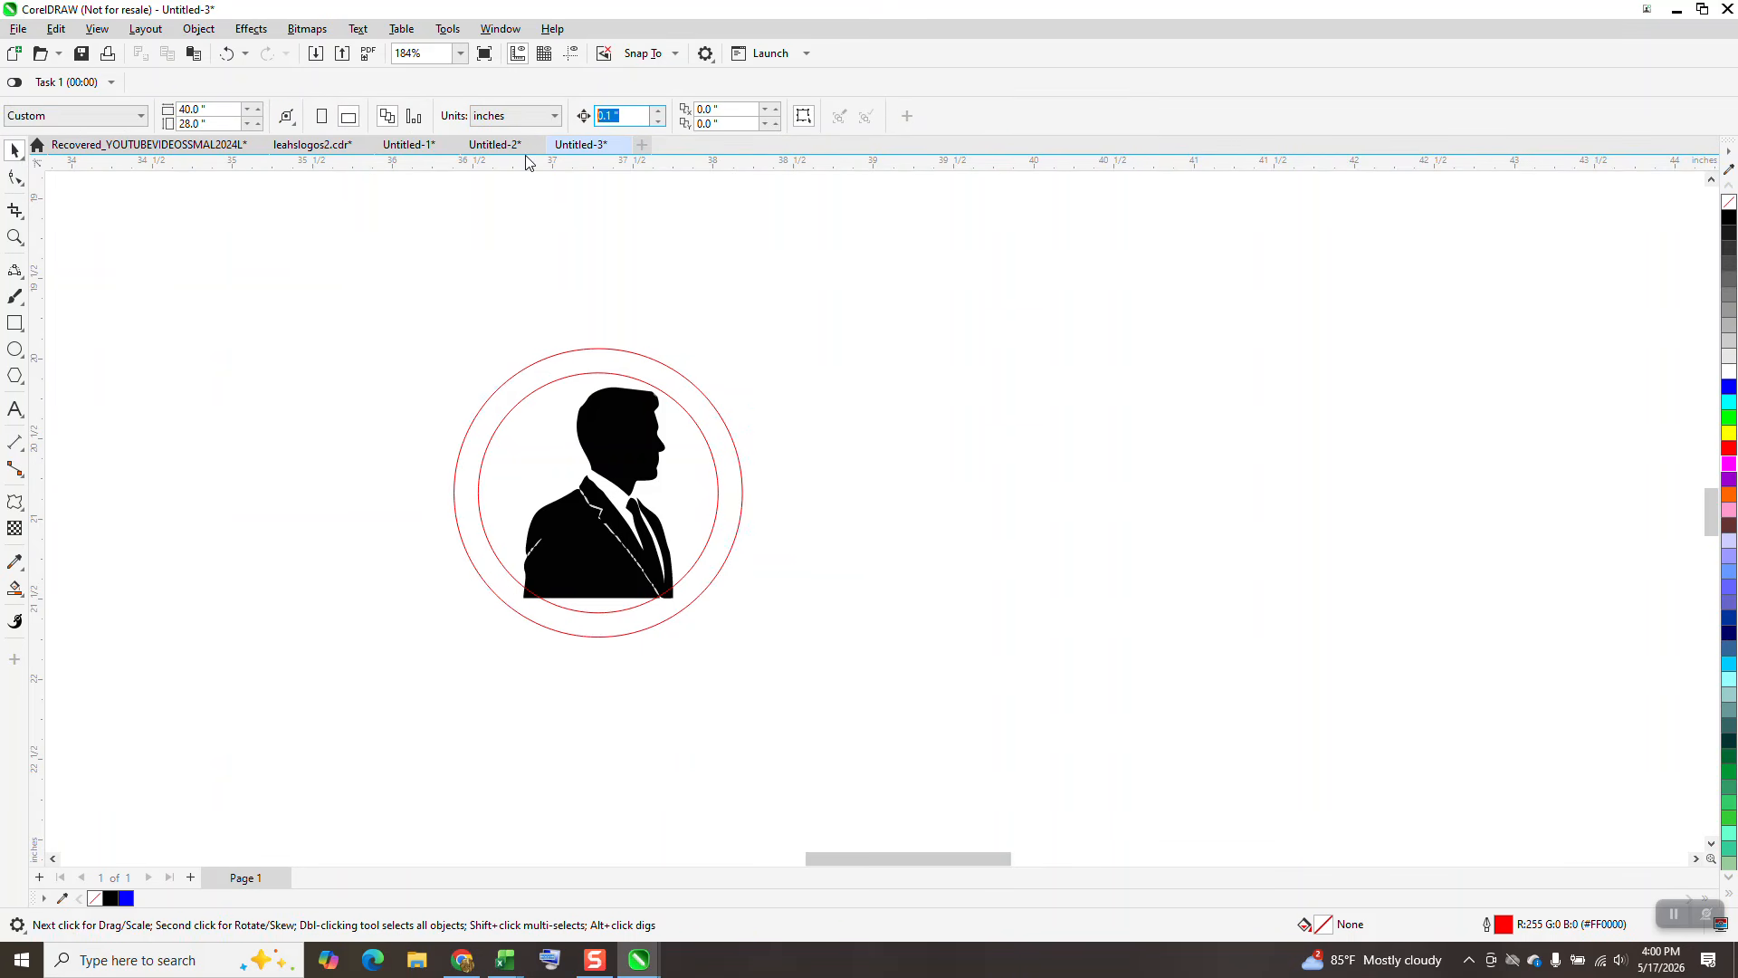
click(736, 450)
key(Right)
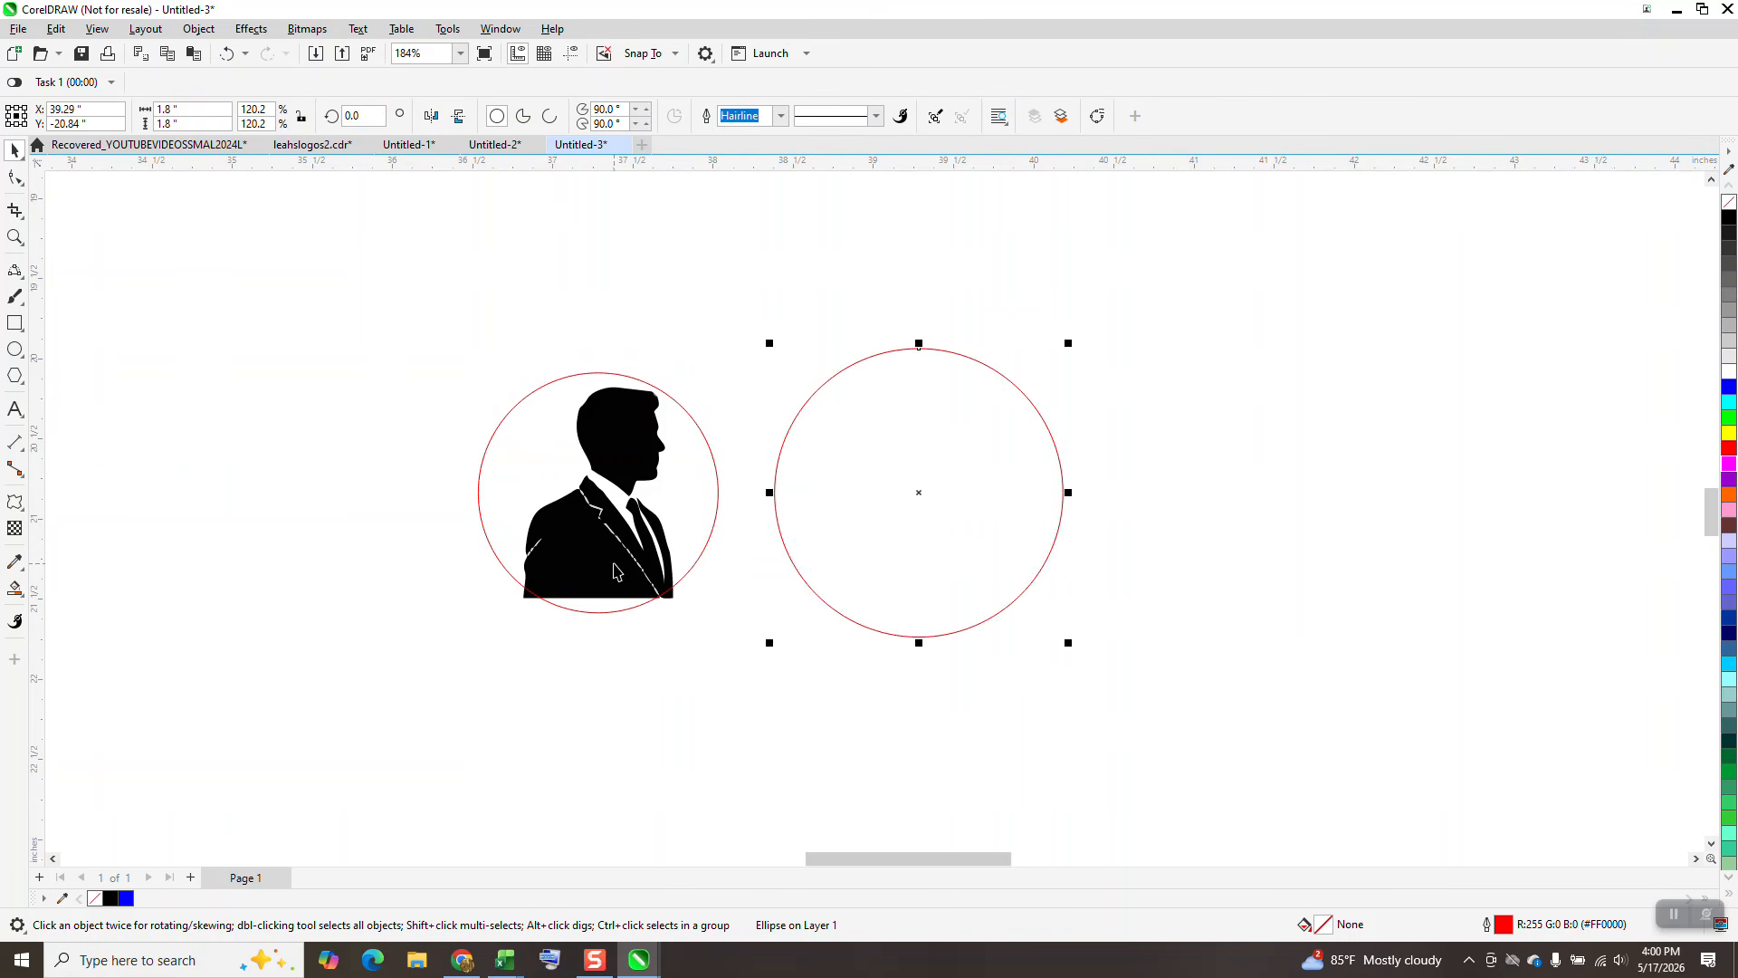
drag(691, 527, 723, 484)
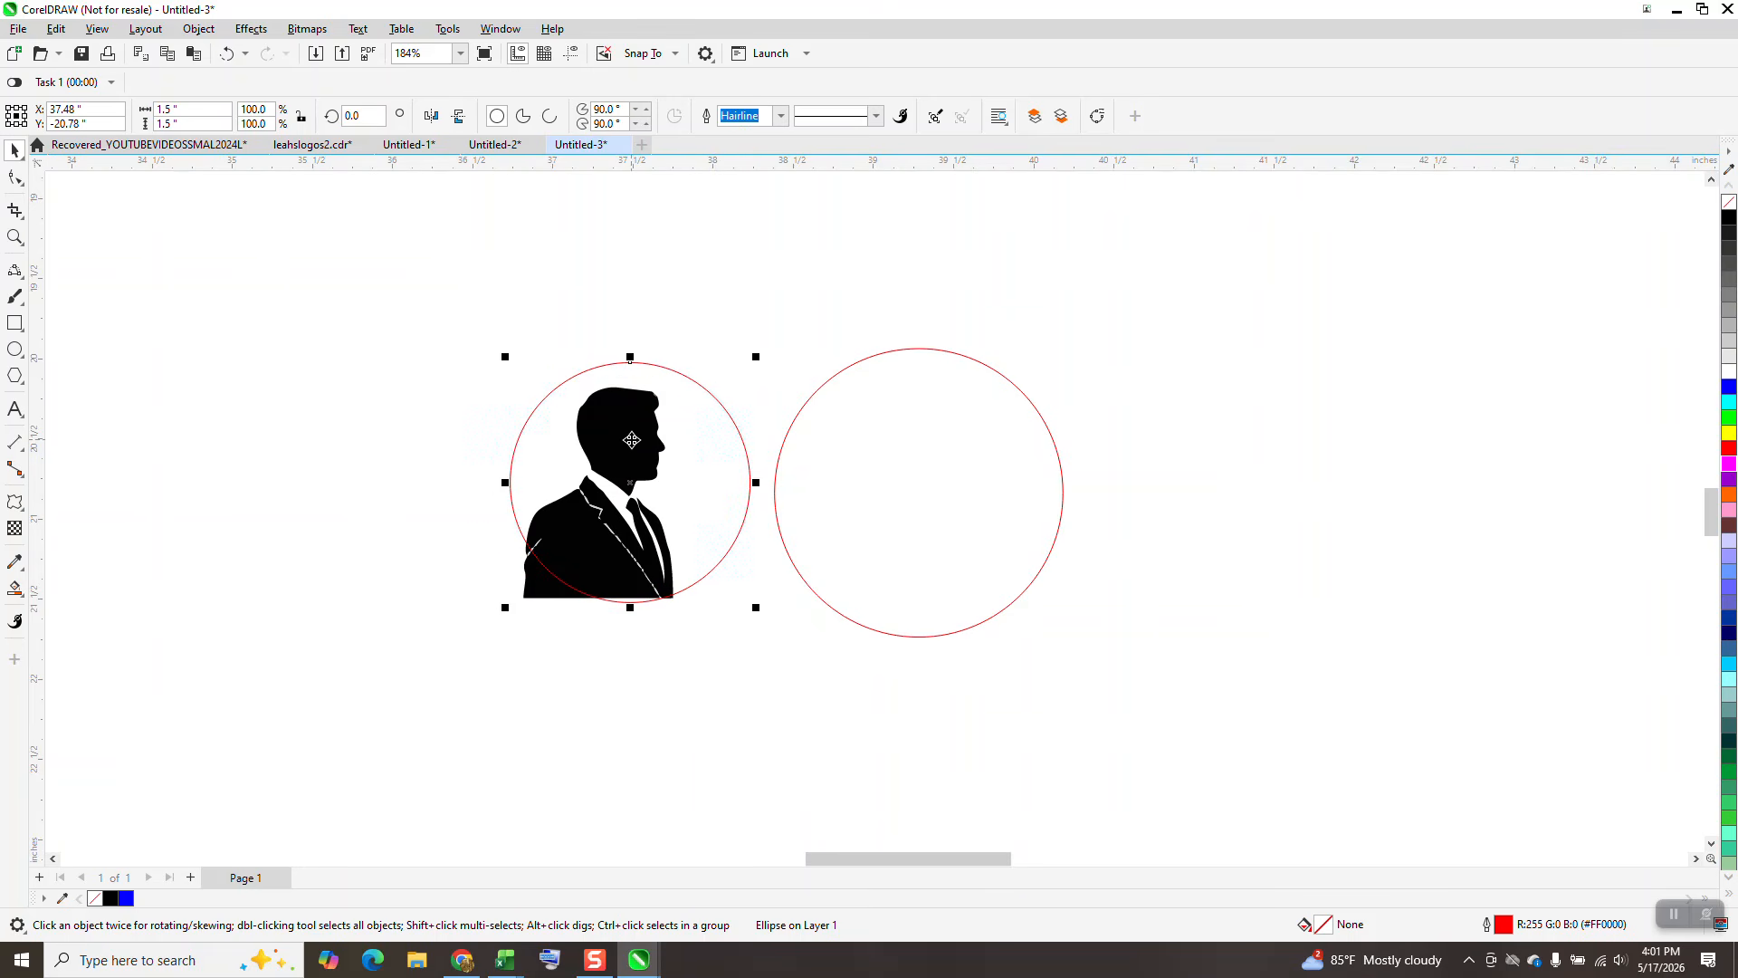
key(Escape)
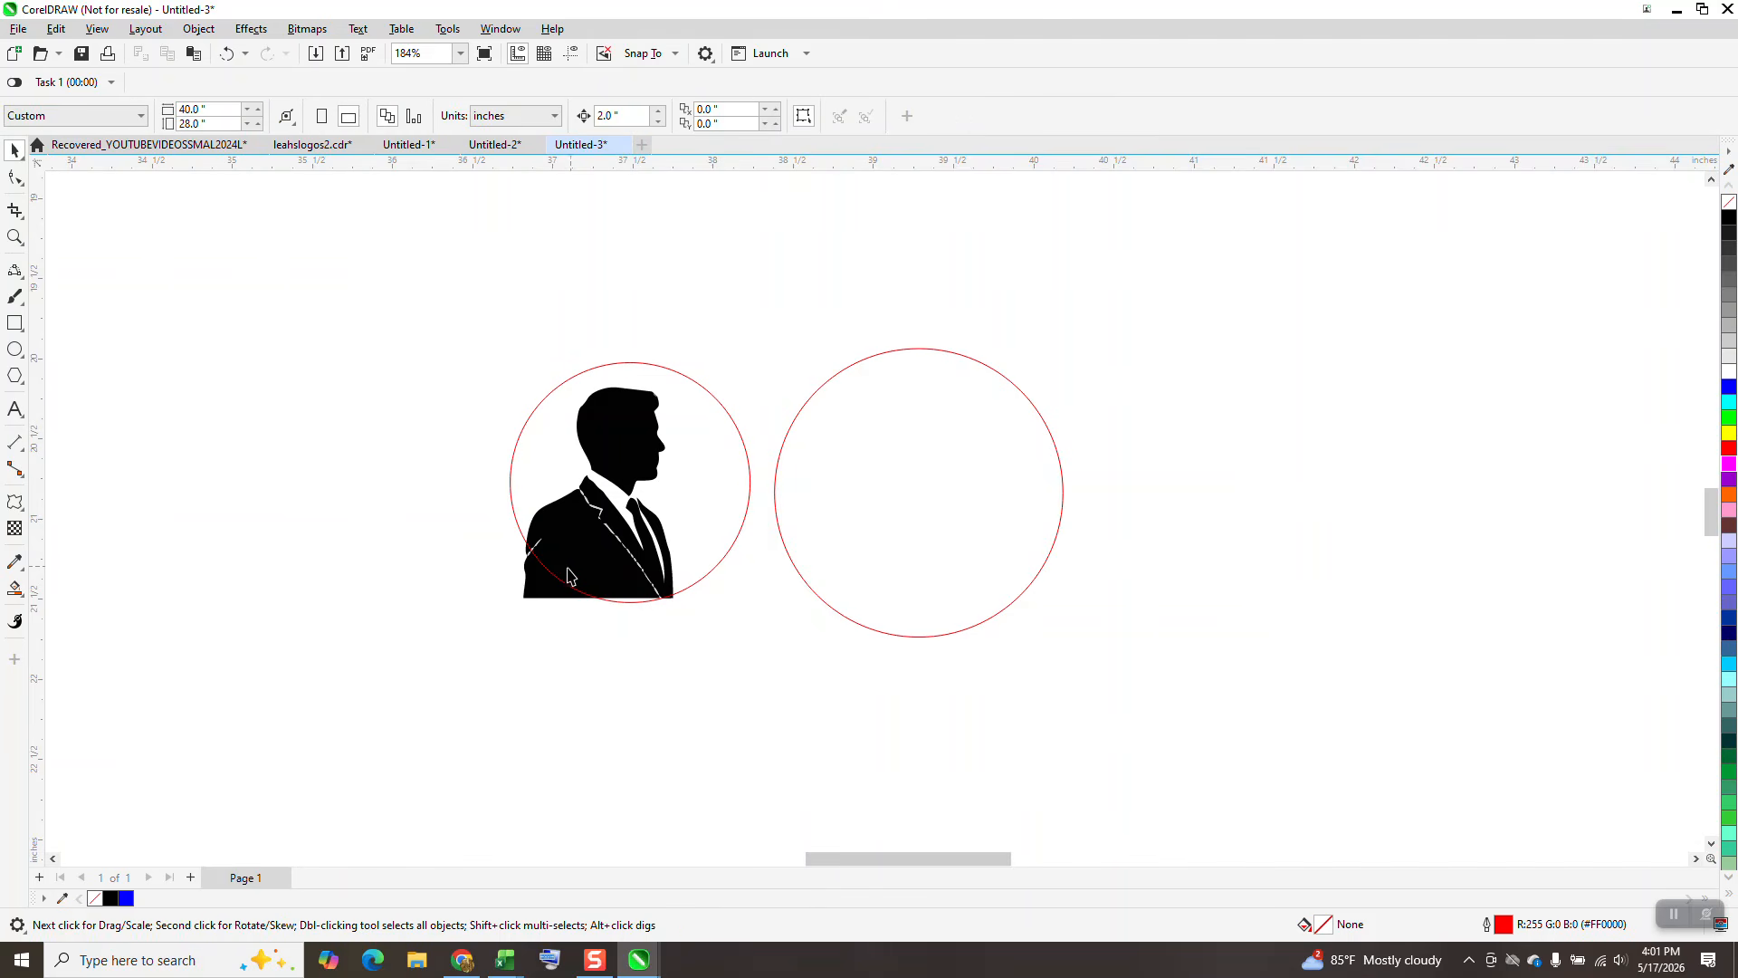
Remove the fill from the silhouette group and give it a black outline.
click(544, 590)
click(1728, 205)
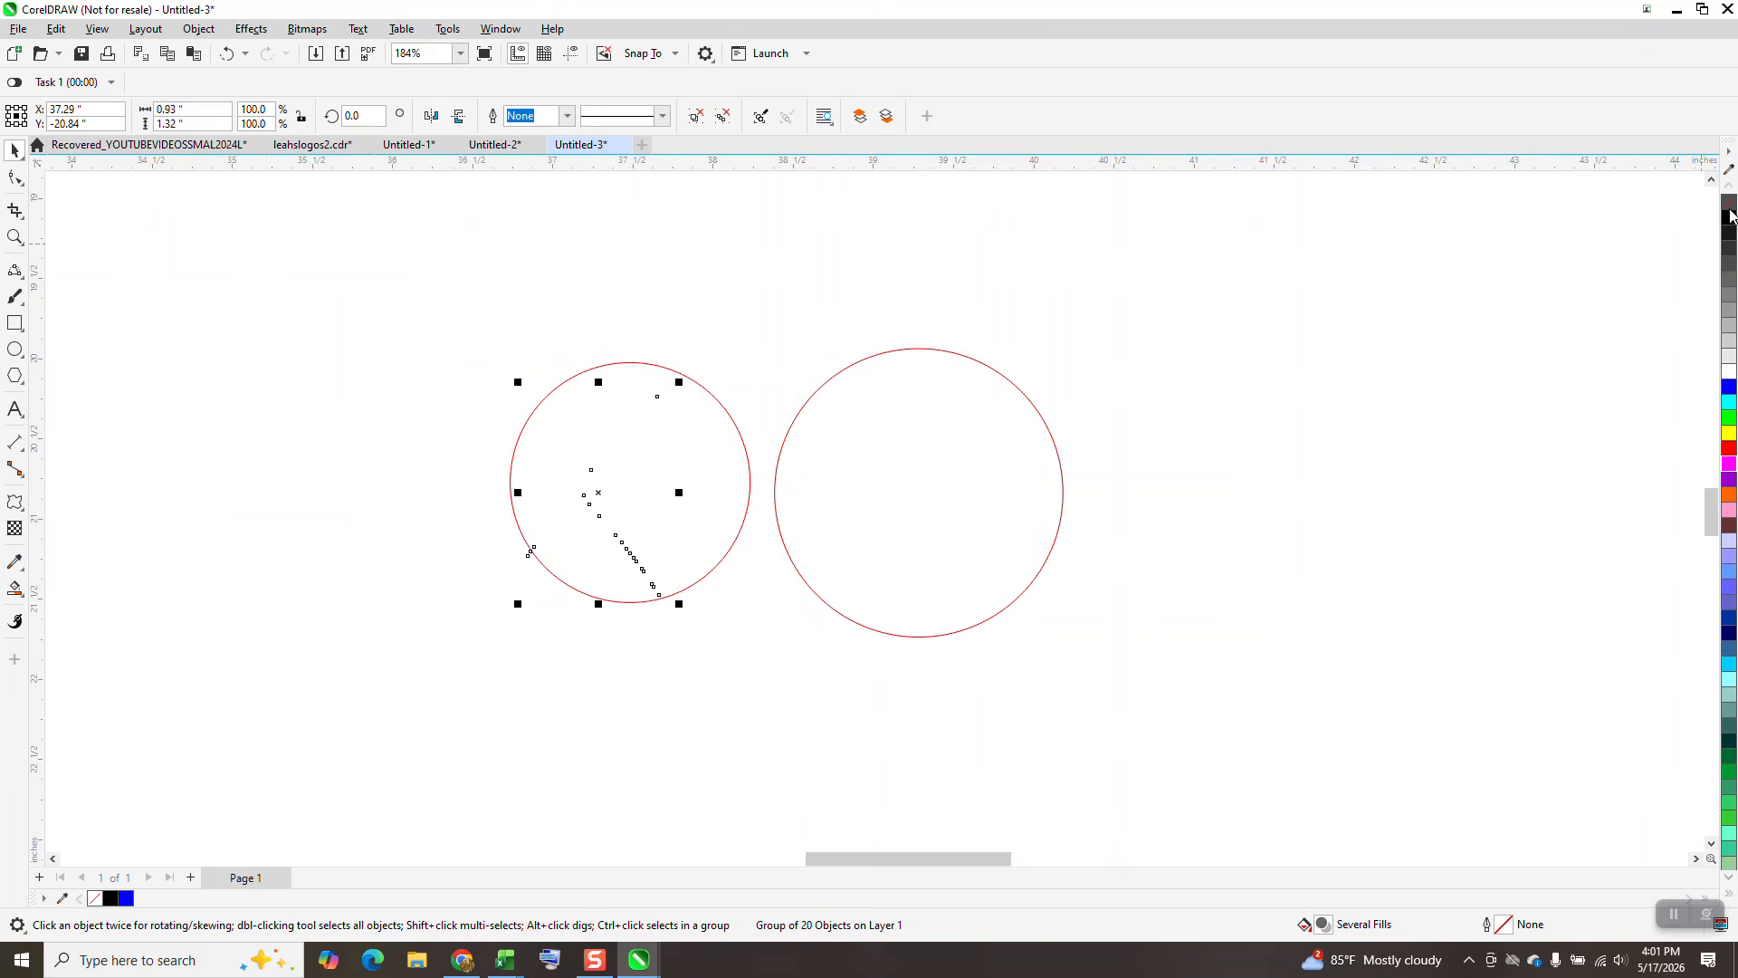
right_click(1726, 221)
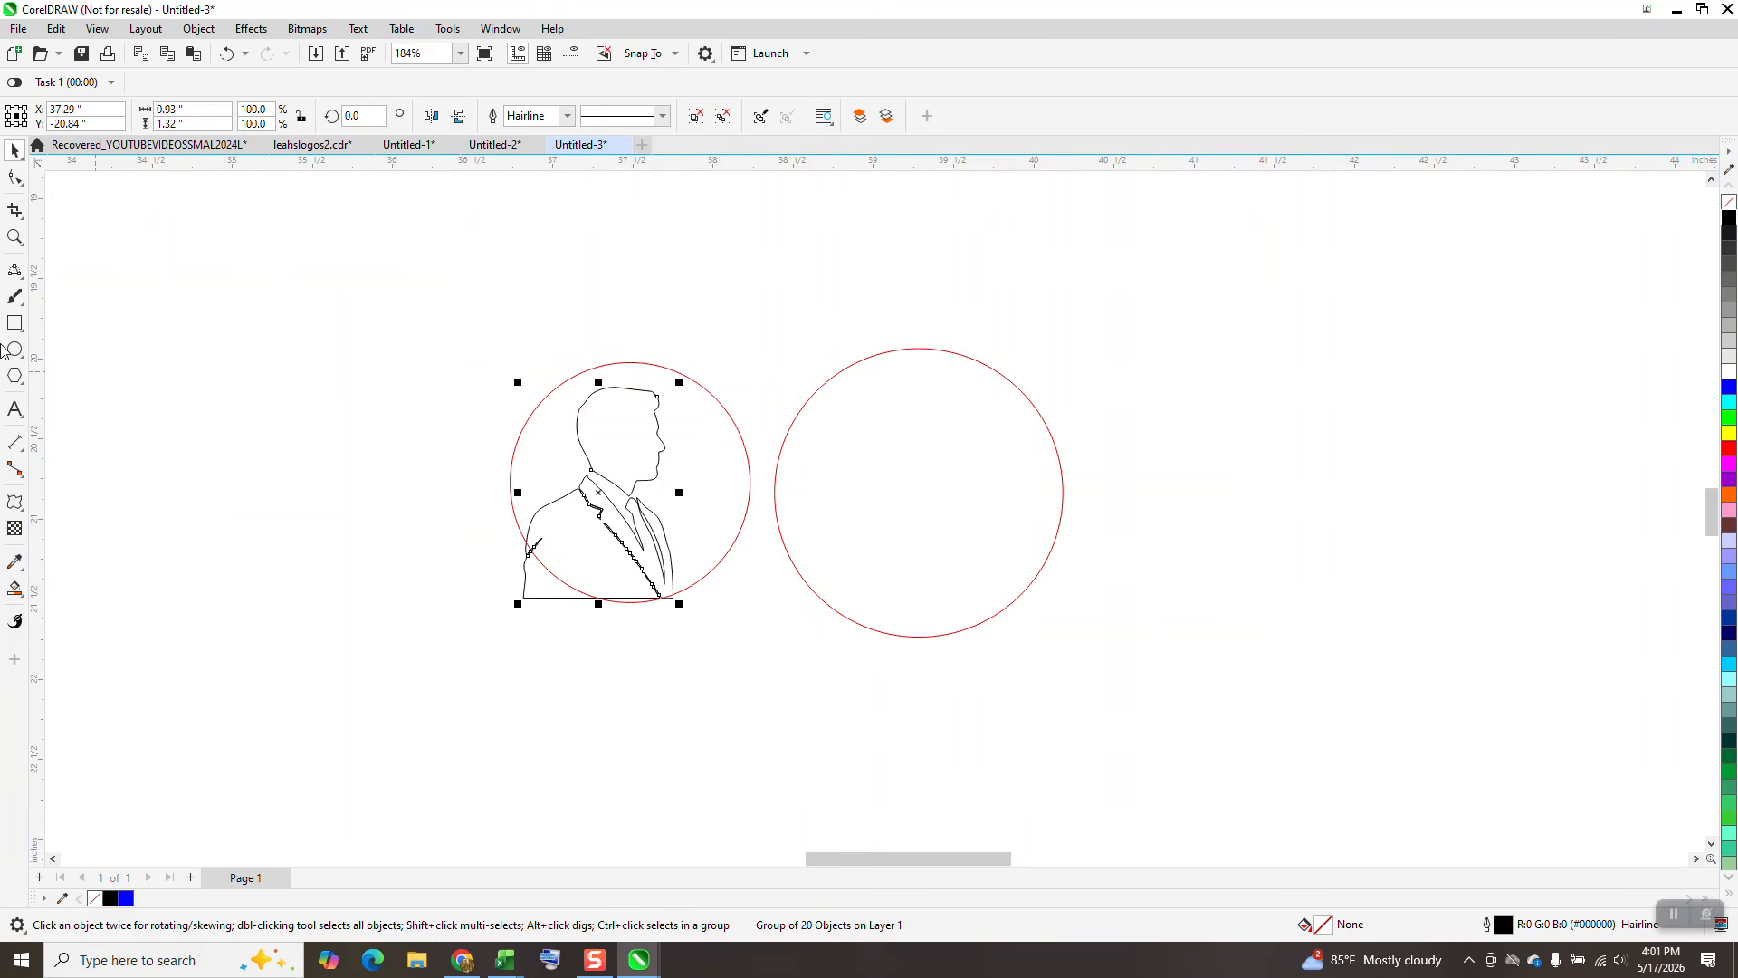
Delete the small stray curve at the front of the silhouette's hair with the Virtual Segment Delete tool.
click(14, 238)
drag(515, 464, 773, 644)
right_click(724, 654)
right_click(679, 631)
drag(764, 301, 830, 375)
click(15, 179)
click(21, 224)
click(72, 249)
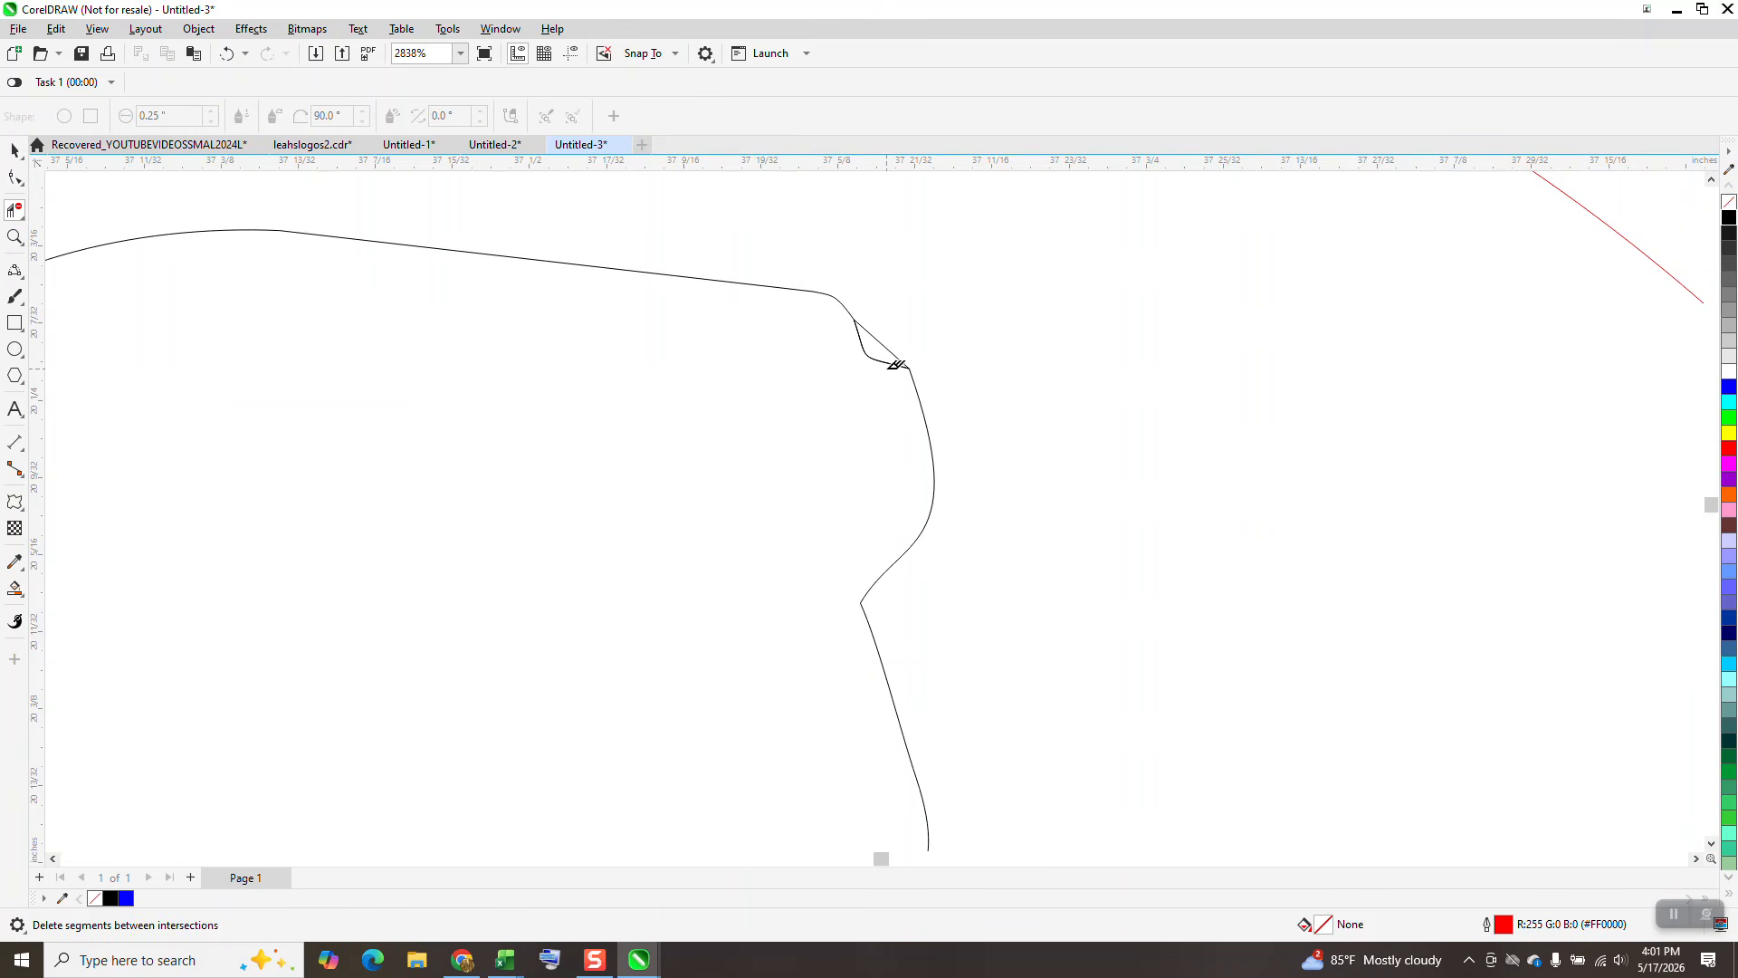
click(883, 353)
scroll(789, 368, down, 4)
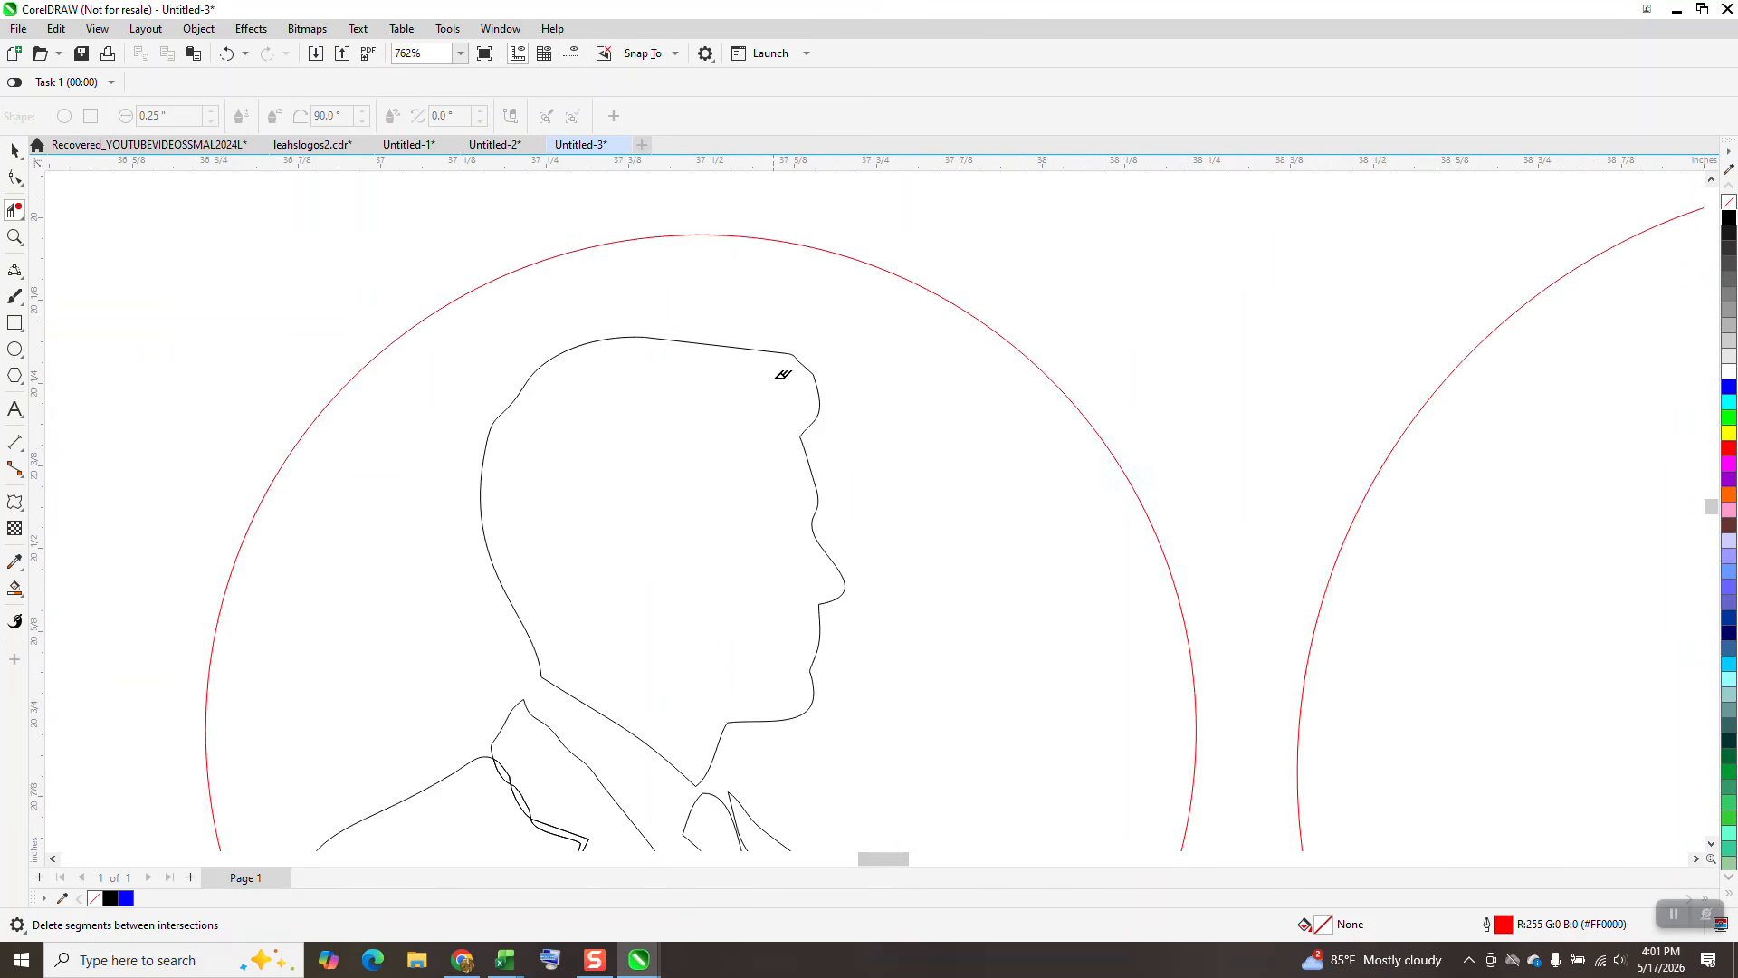
scroll(772, 383, down, 1)
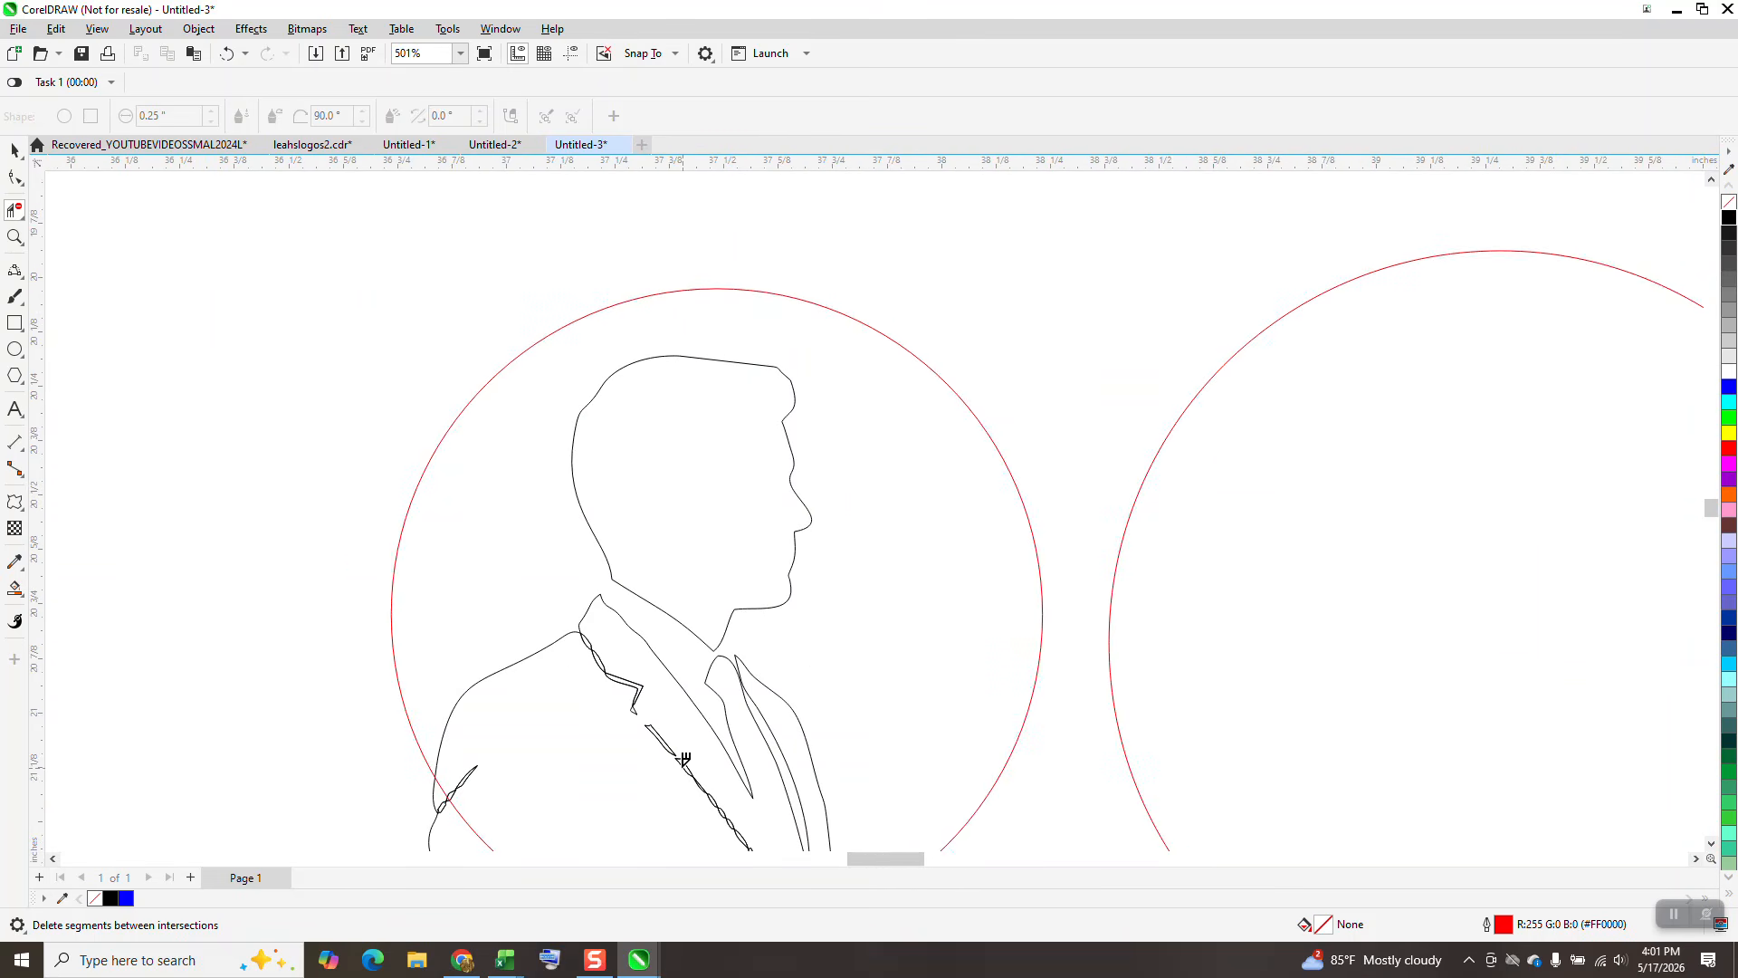
scroll(508, 555, down, 3)
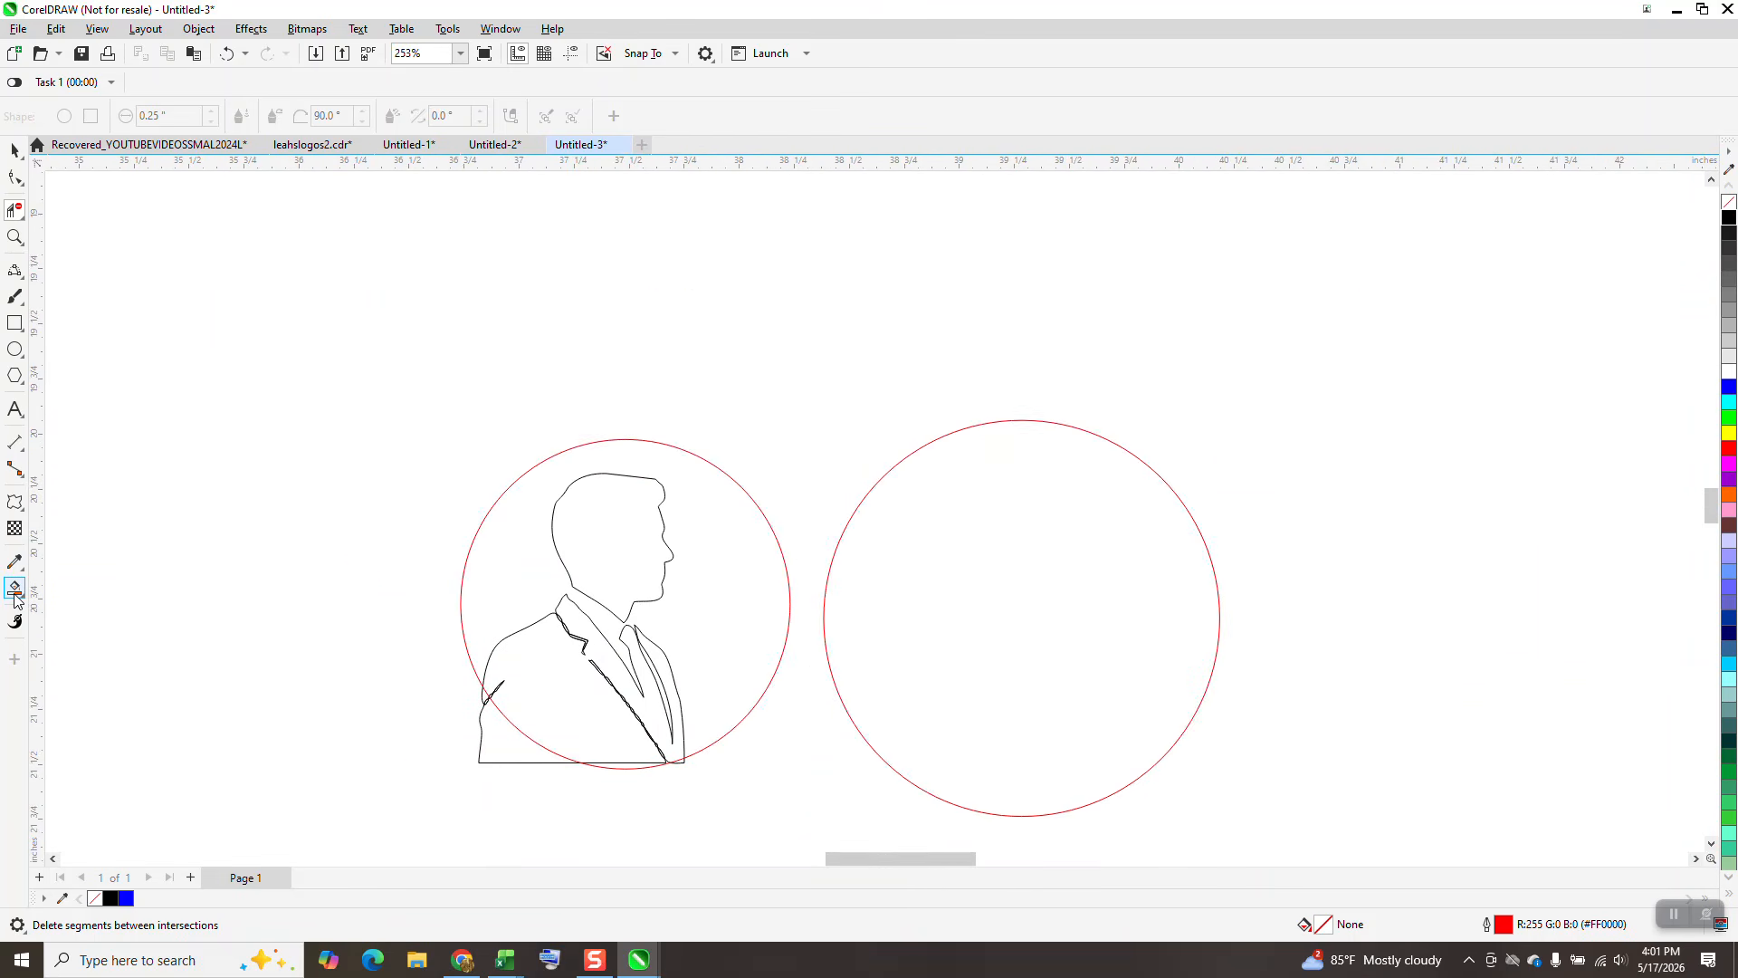
Create black Smart Fill shapes from the suit and head regions, nudging each one right into the larger circle.
click(550, 674)
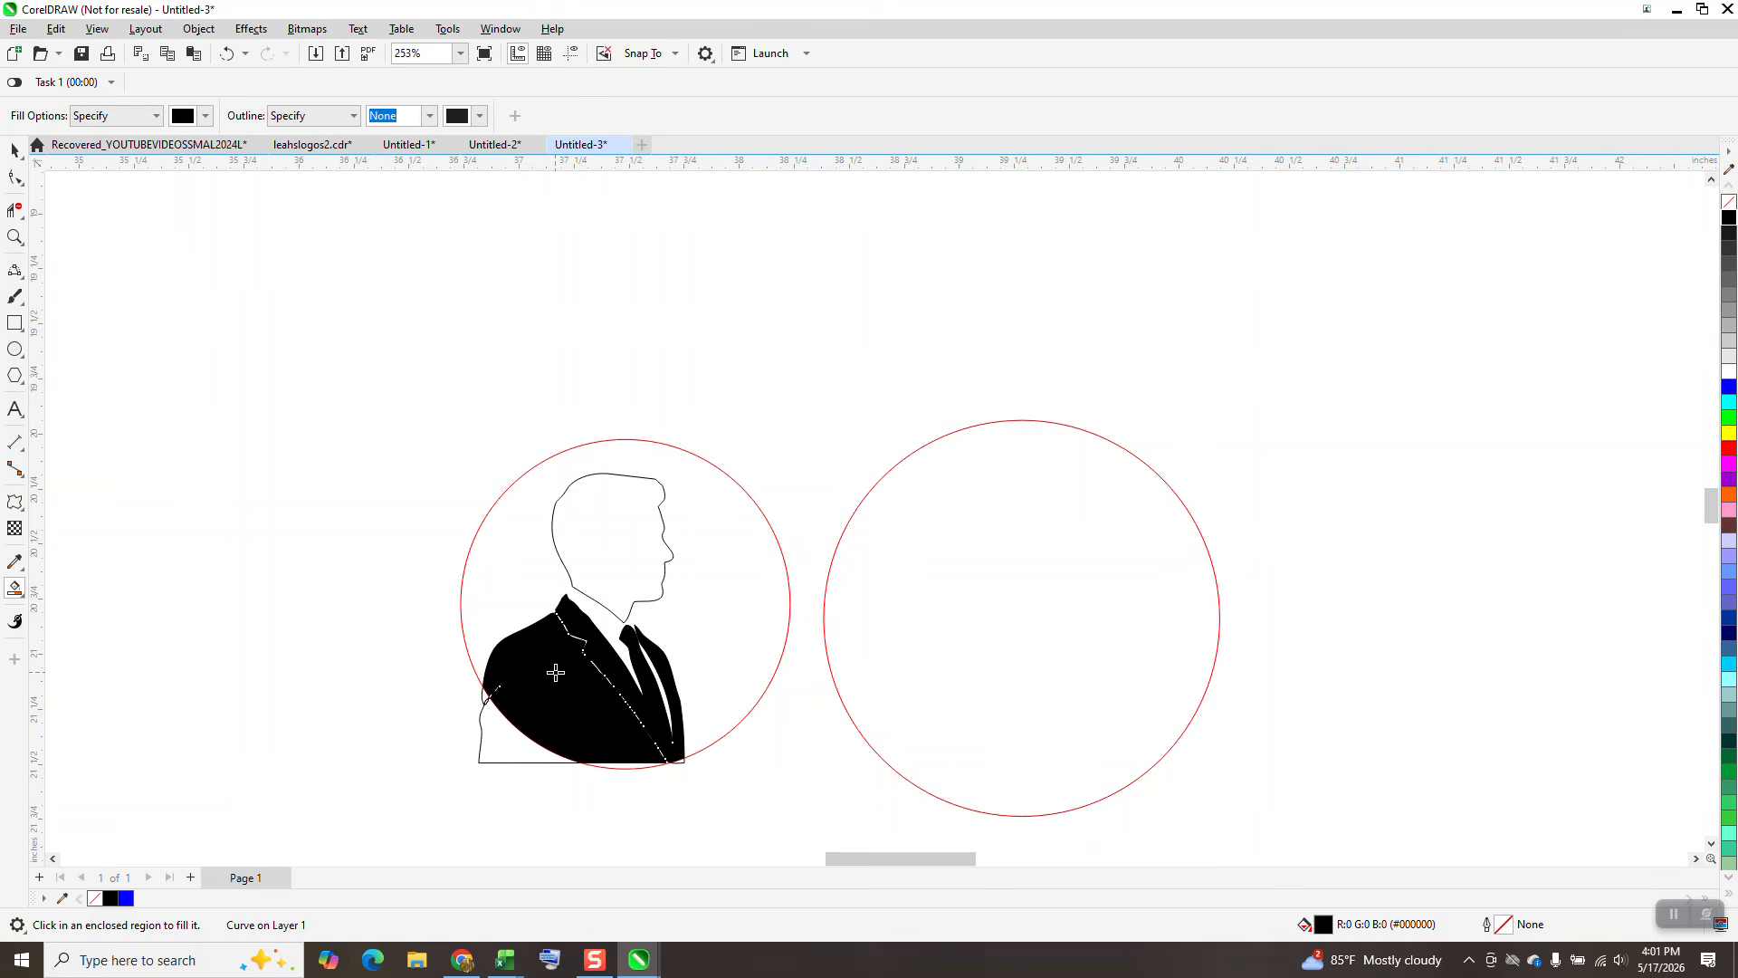
key(Right)
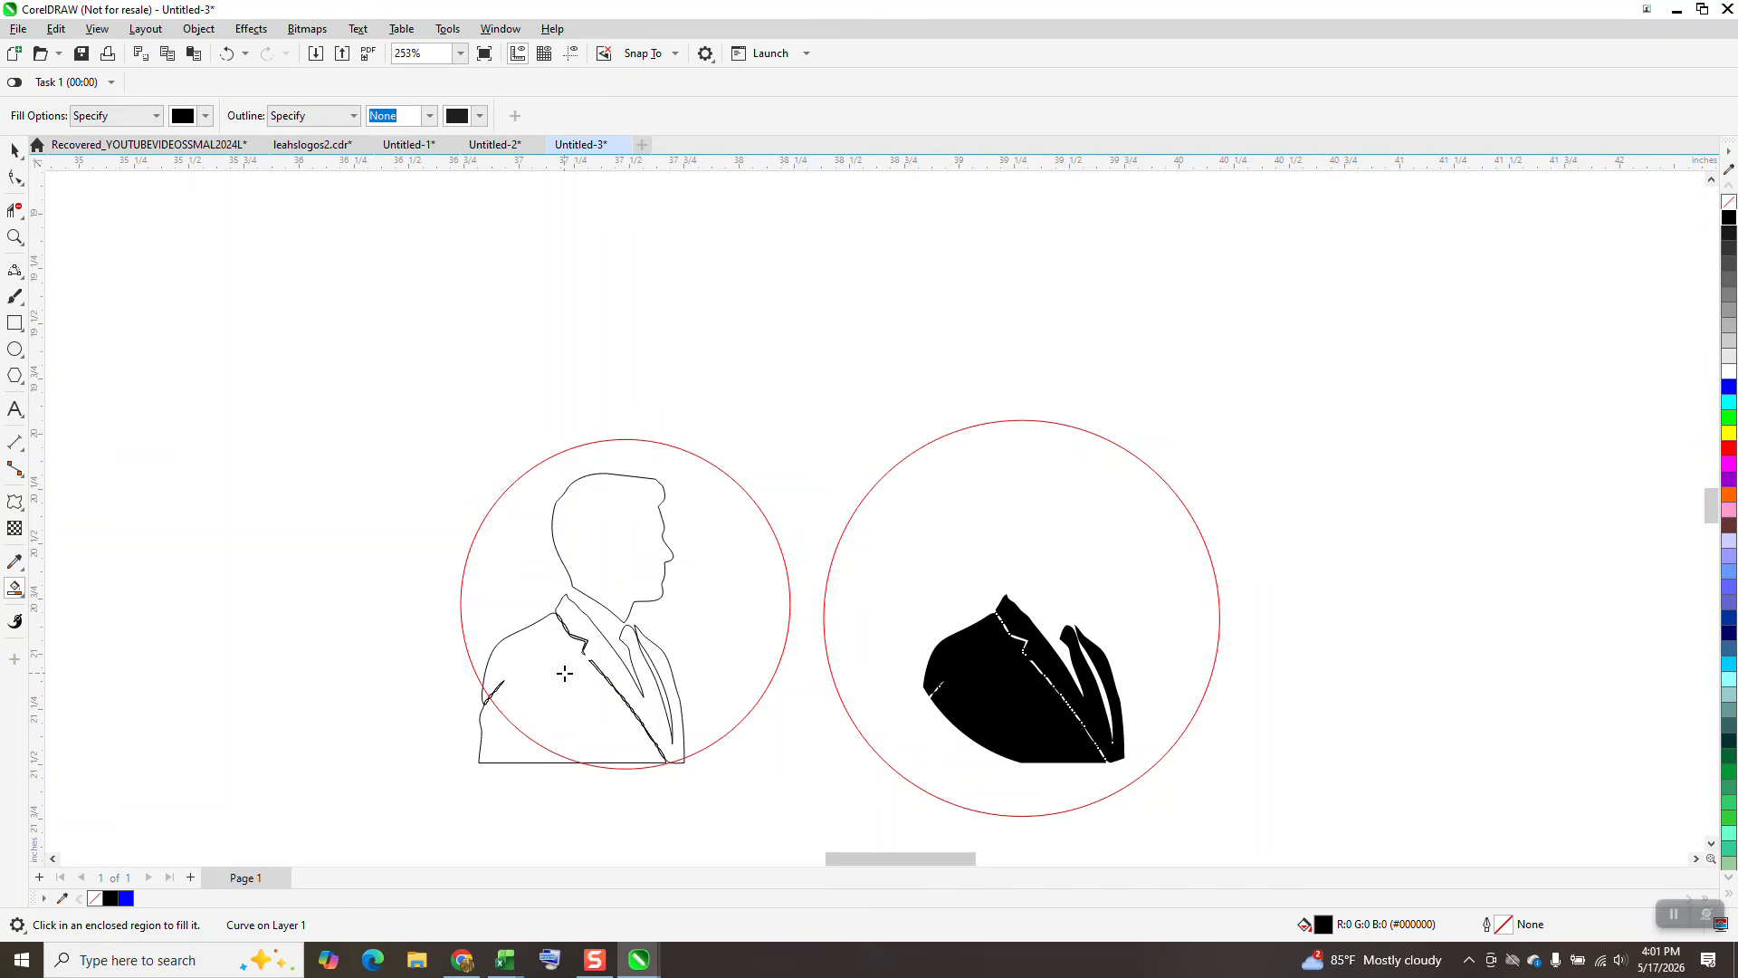
click(661, 563)
key(Right)
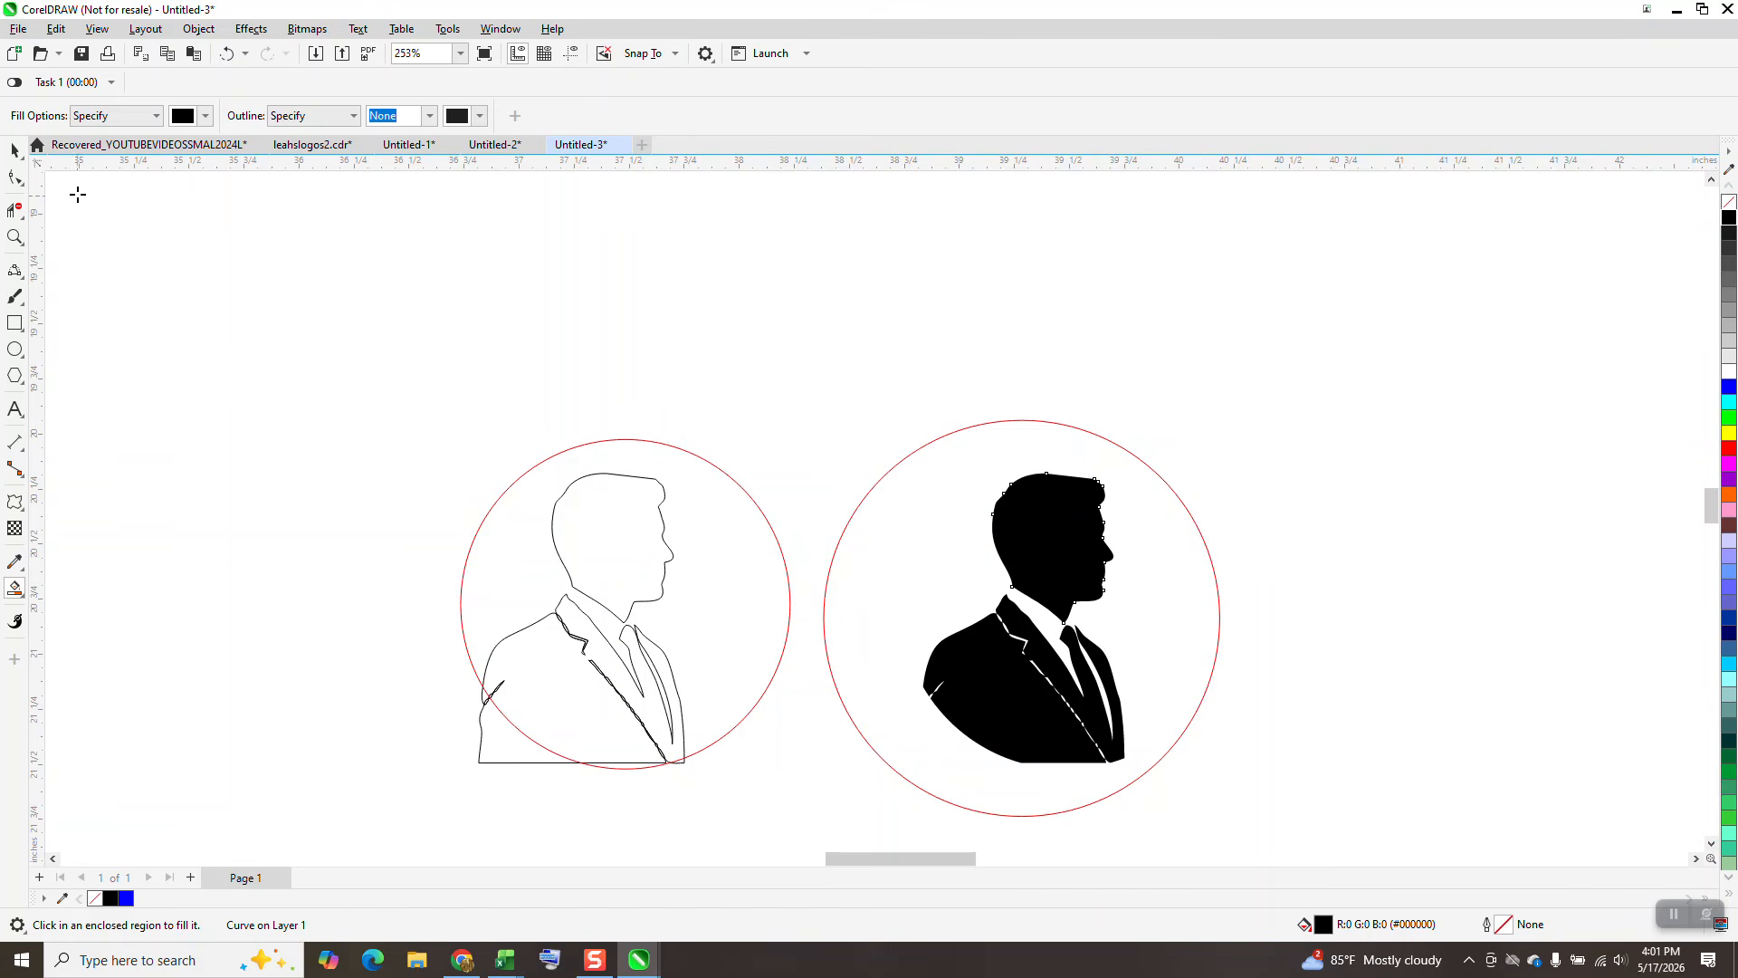
Group the black head and suit shapes and position the group slightly left of center inside the larger circle.
click(14, 150)
drag(885, 400, 1159, 830)
key(ctrl+g)
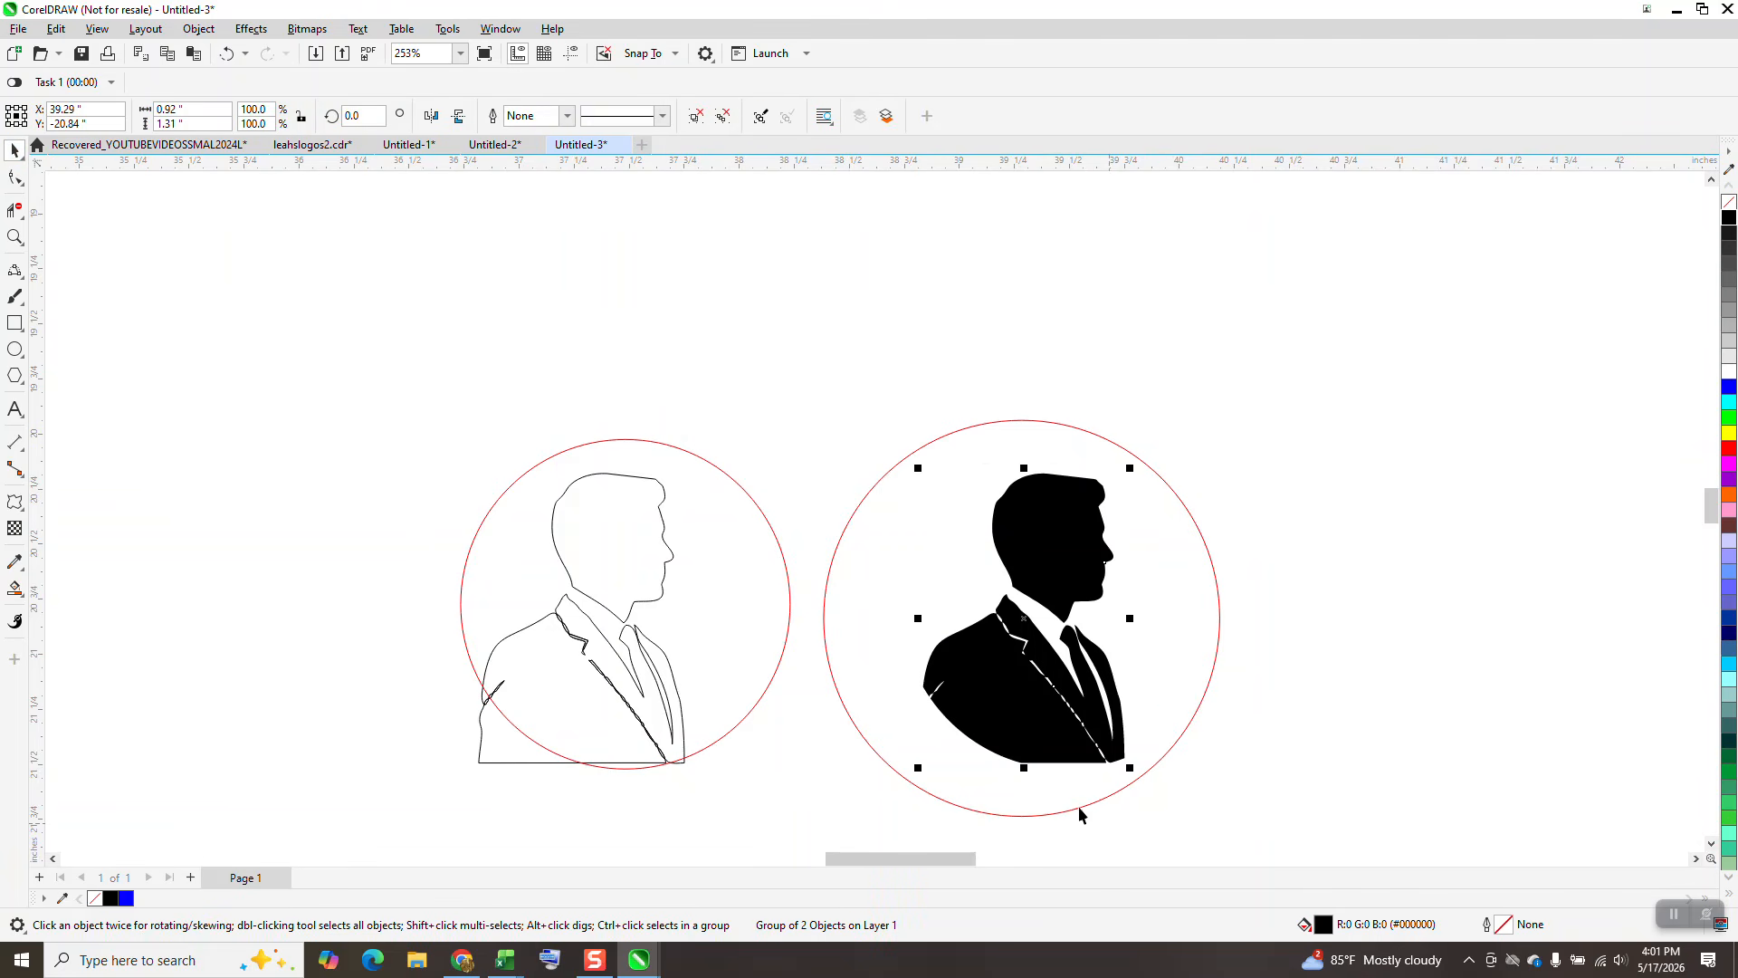
drag(819, 344, 1268, 845)
scroll(1267, 845, down, 1)
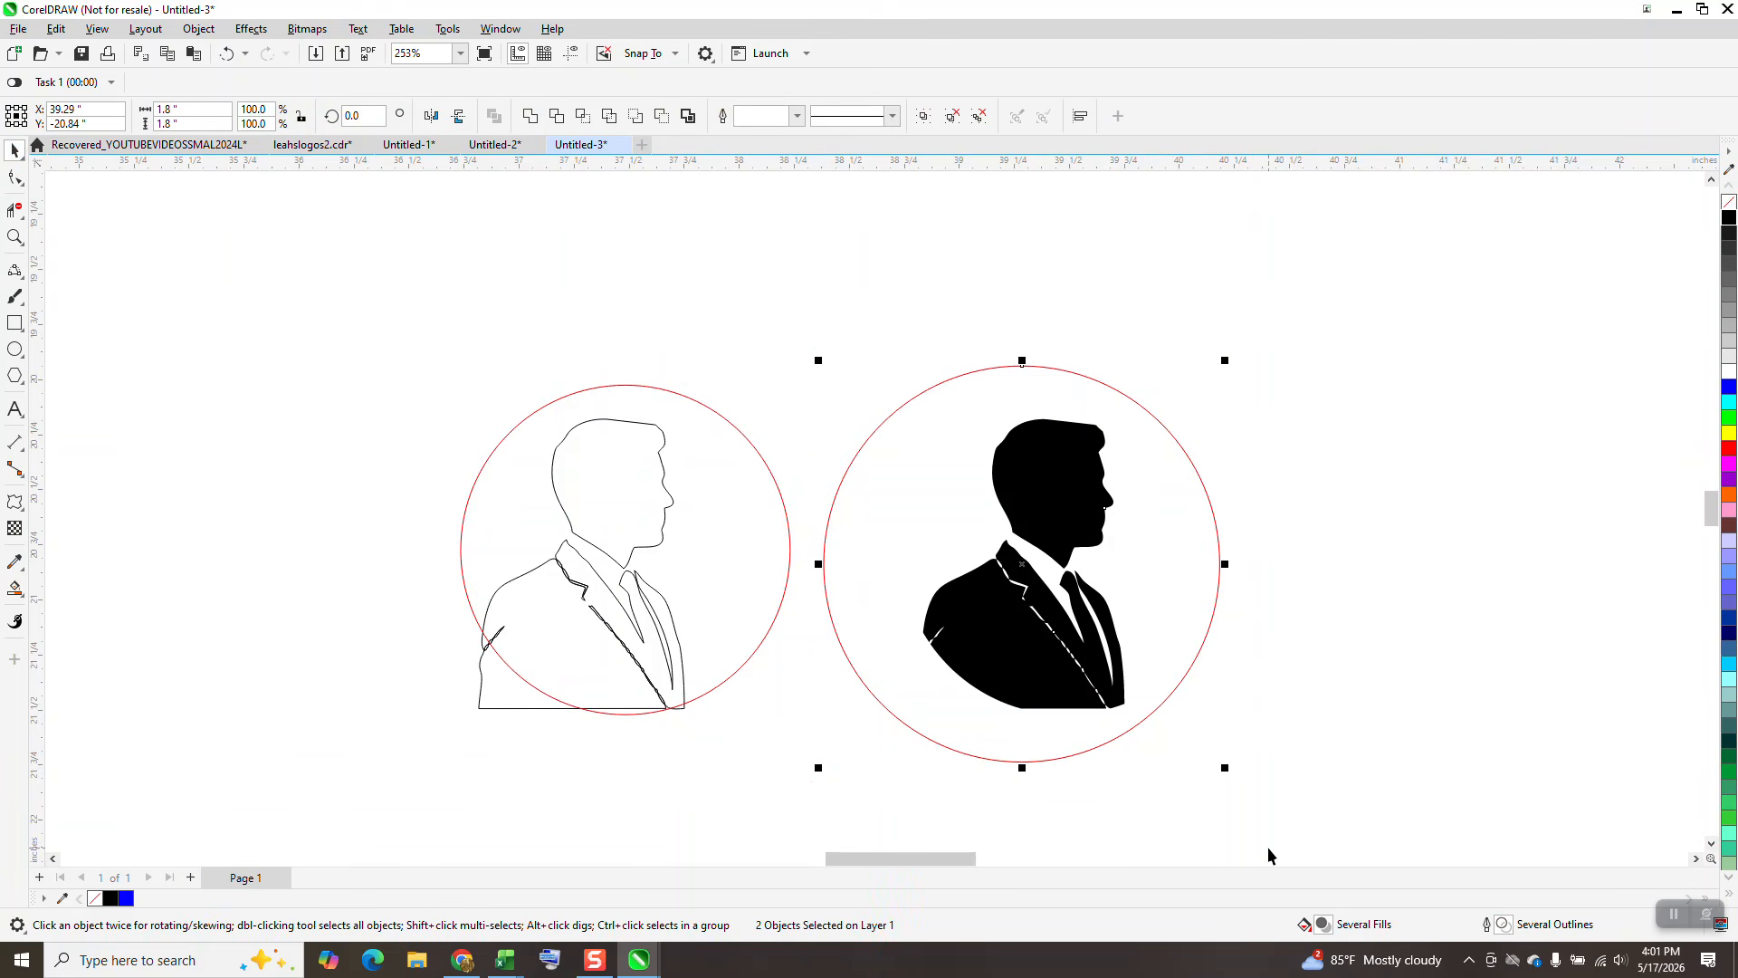
key(c)
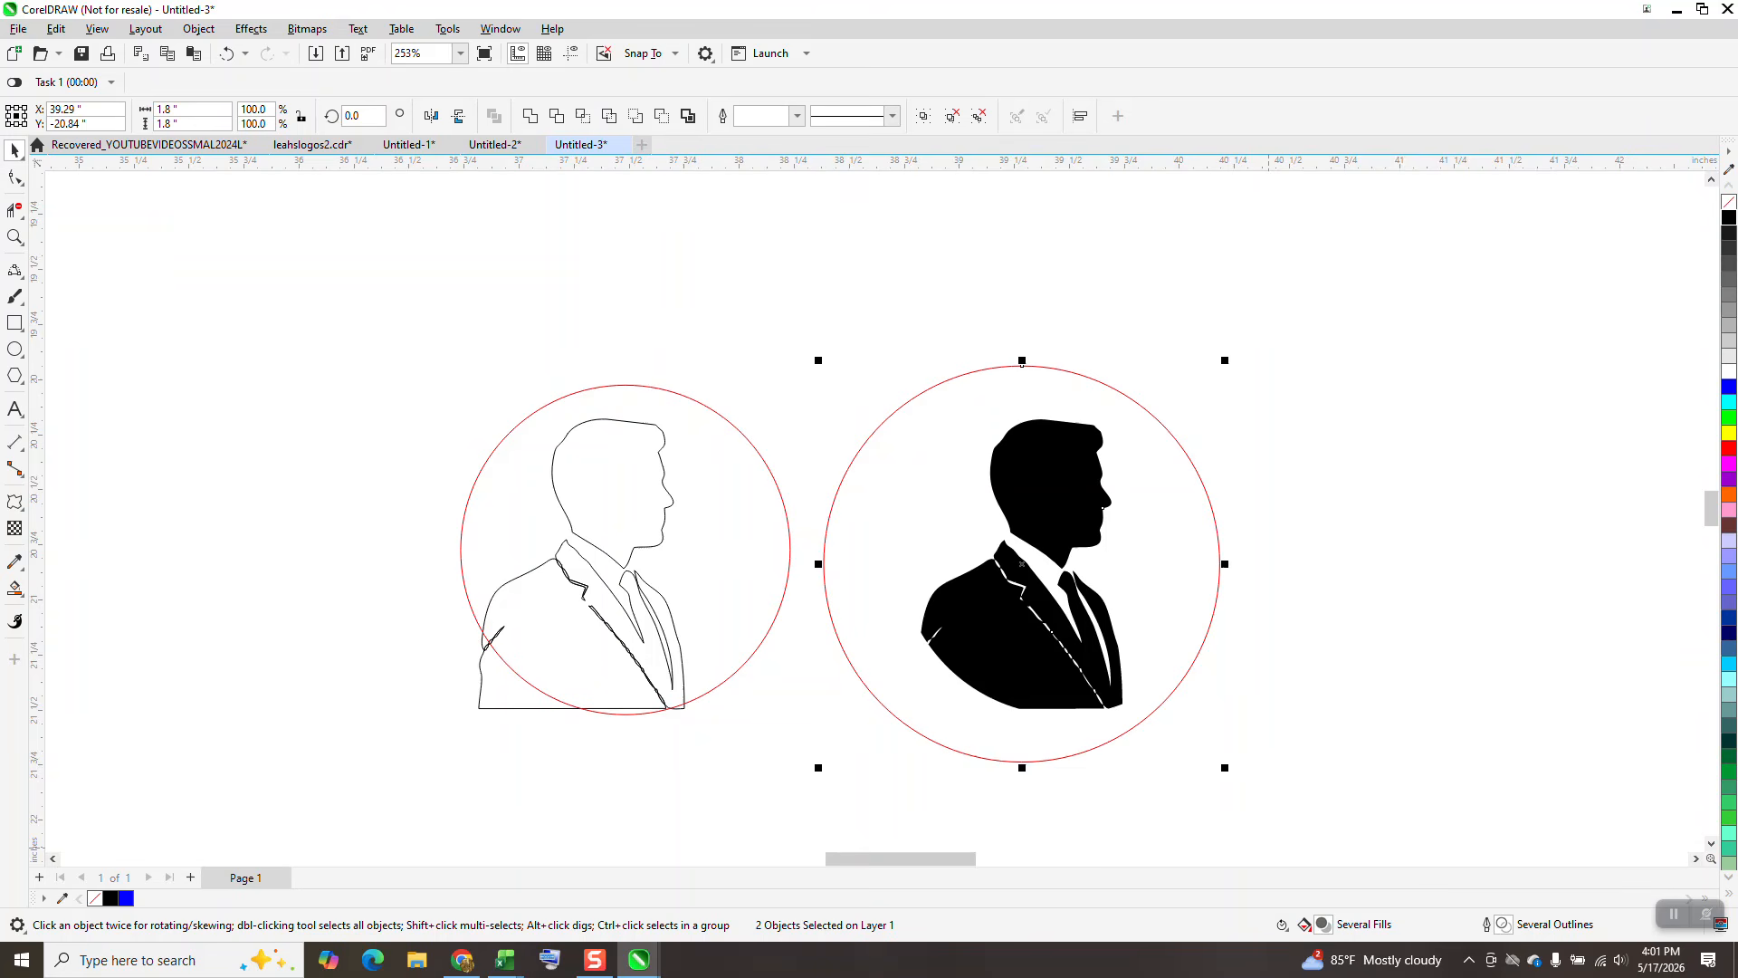
click(1028, 665)
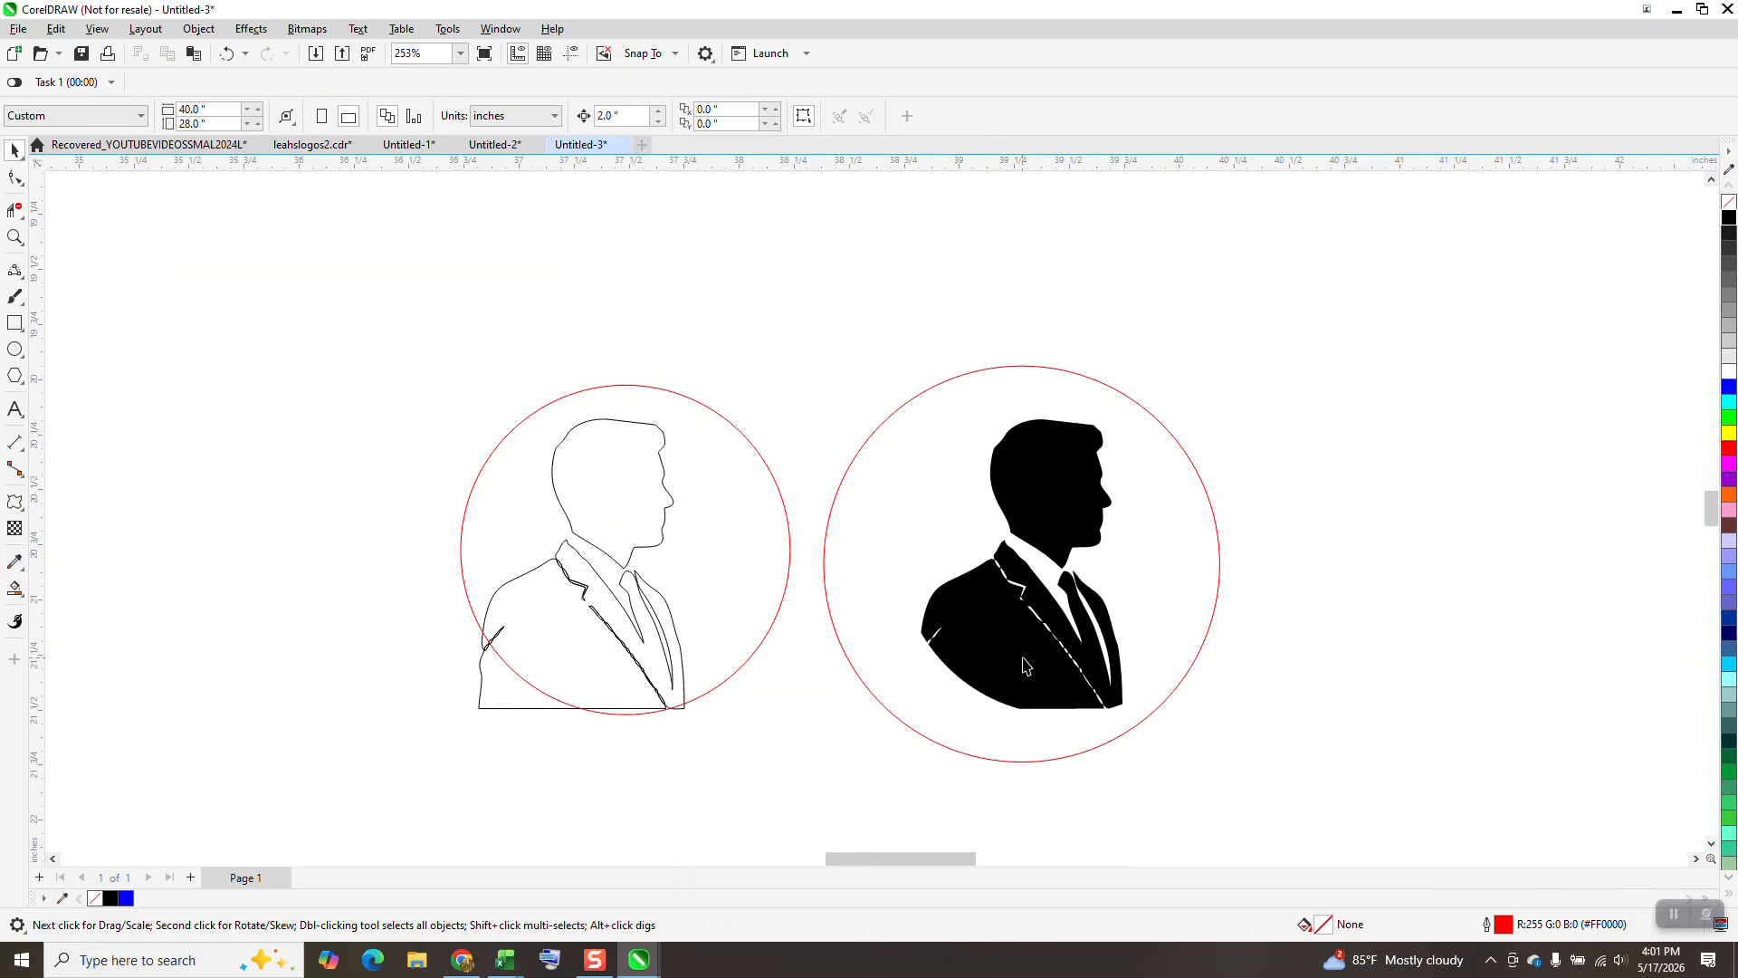
drag(1038, 639, 998, 650)
Examine the gold needle and thread beside the man in the reference card's logo.
scroll(750, 492, down, 8)
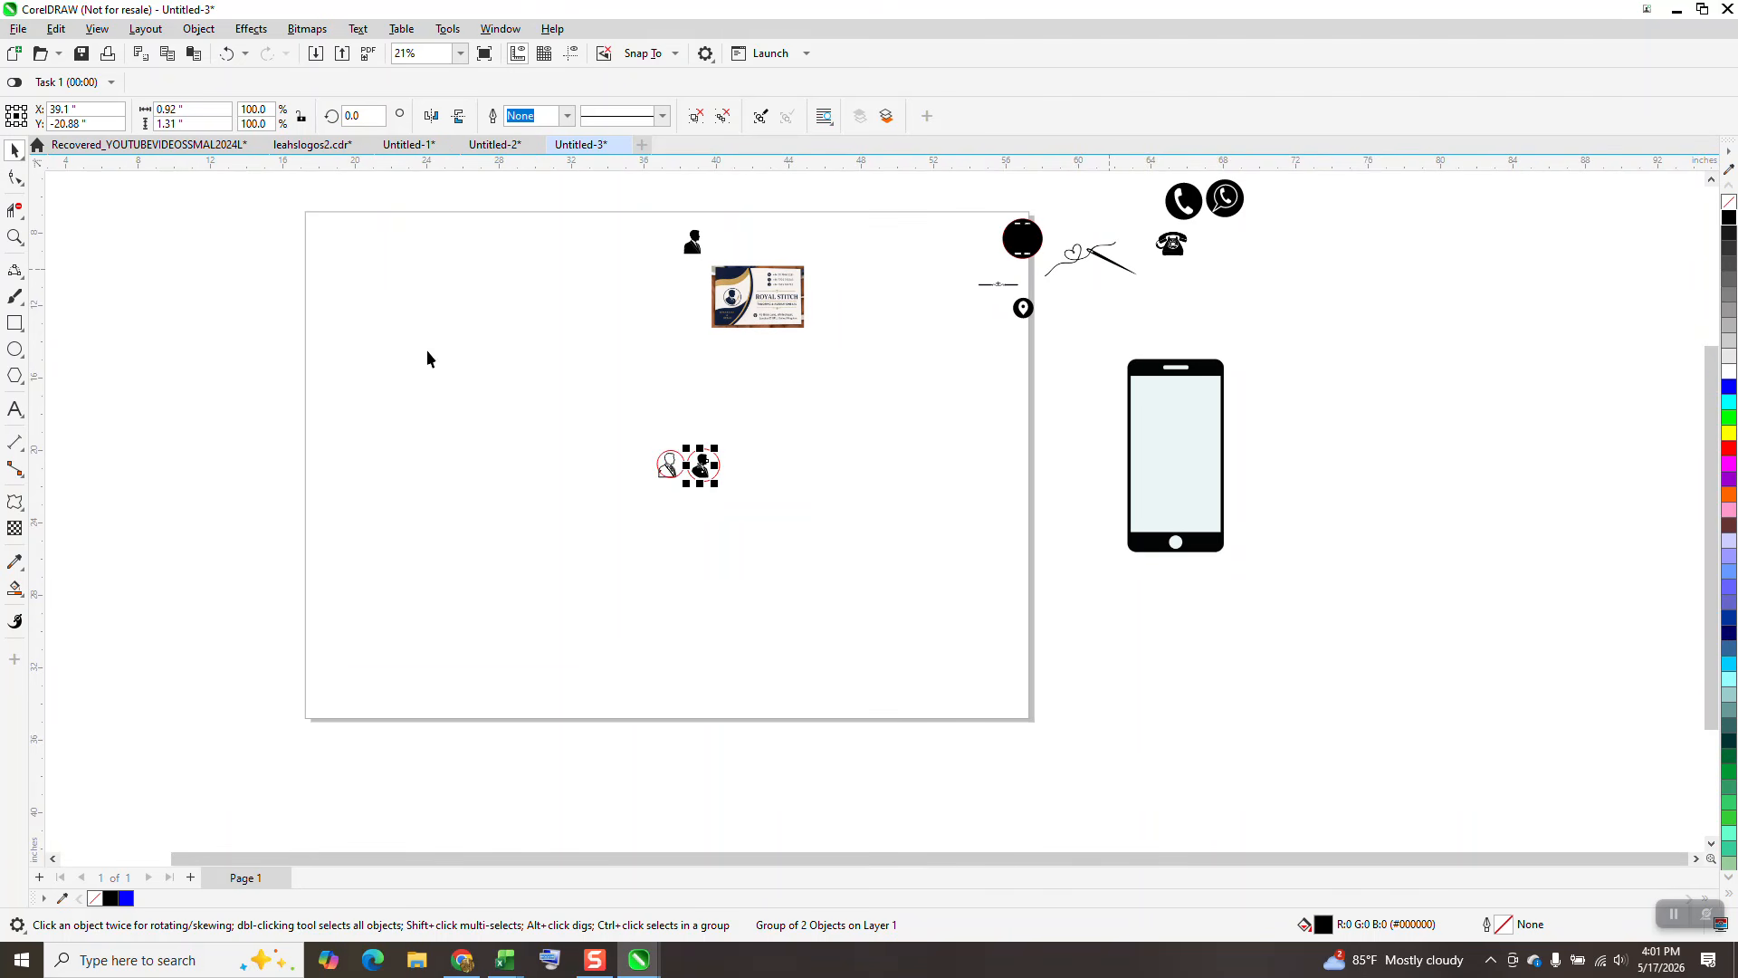
click(15, 237)
drag(675, 269, 842, 355)
drag(607, 316, 668, 379)
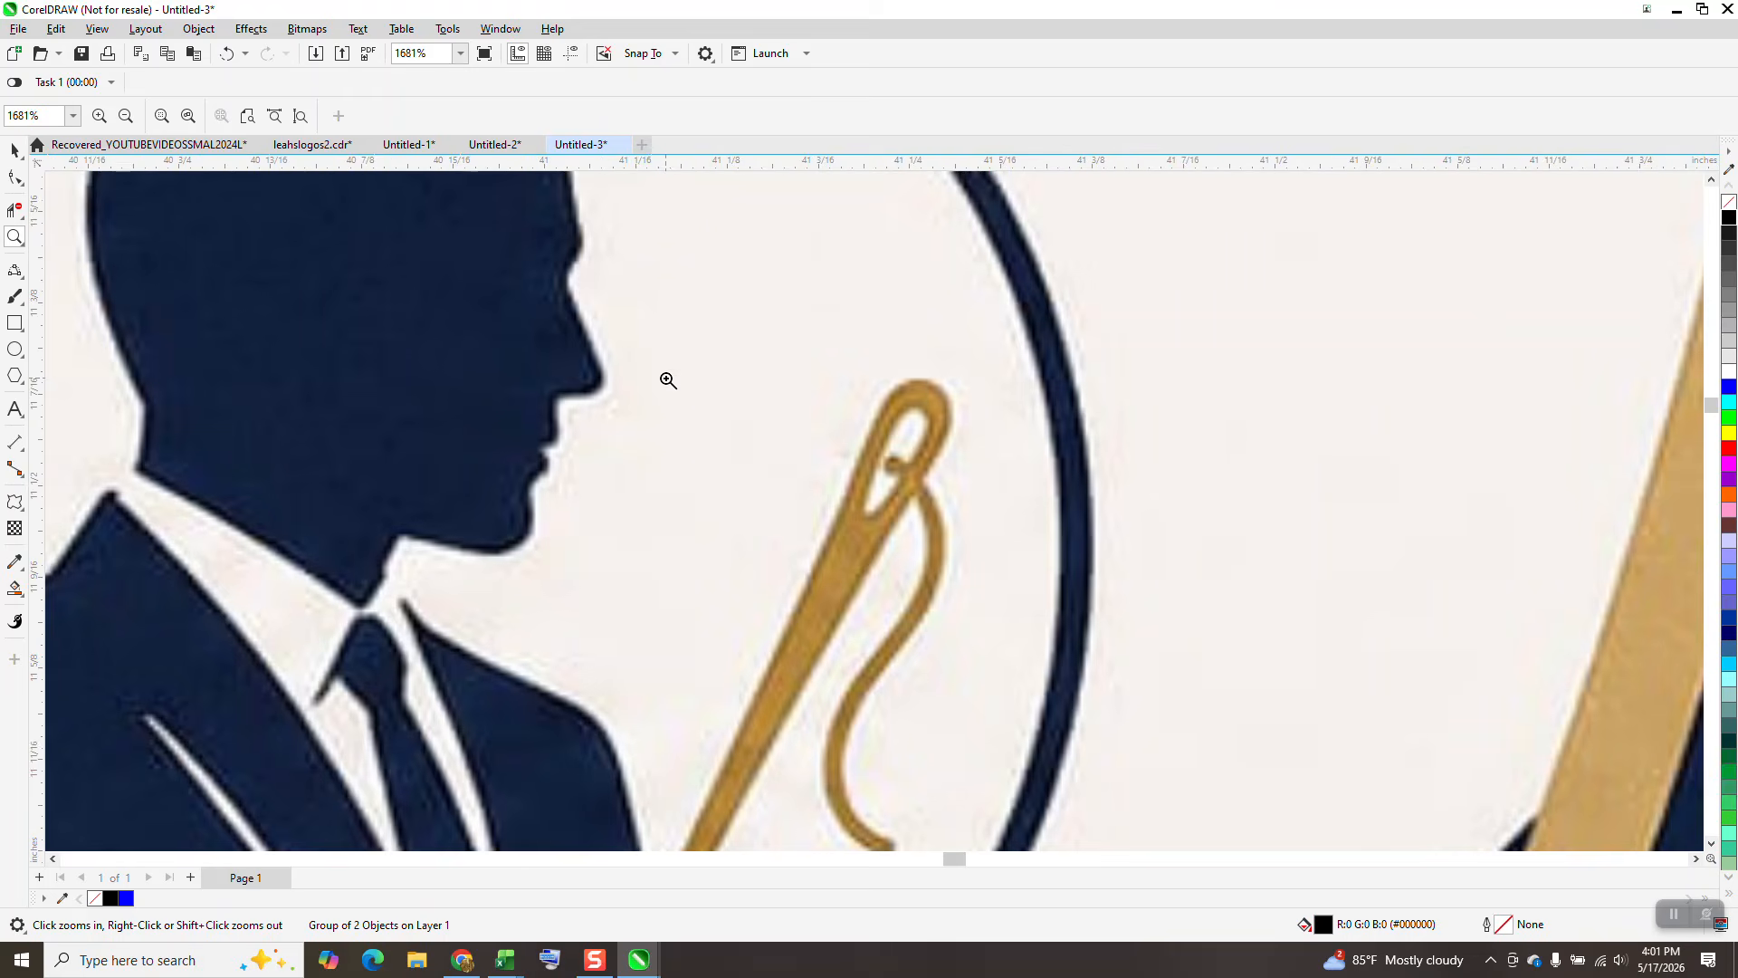
scroll(608, 343, down, 7)
click(14, 150)
scroll(921, 449, down, 10)
scroll(1249, 380, down, 3)
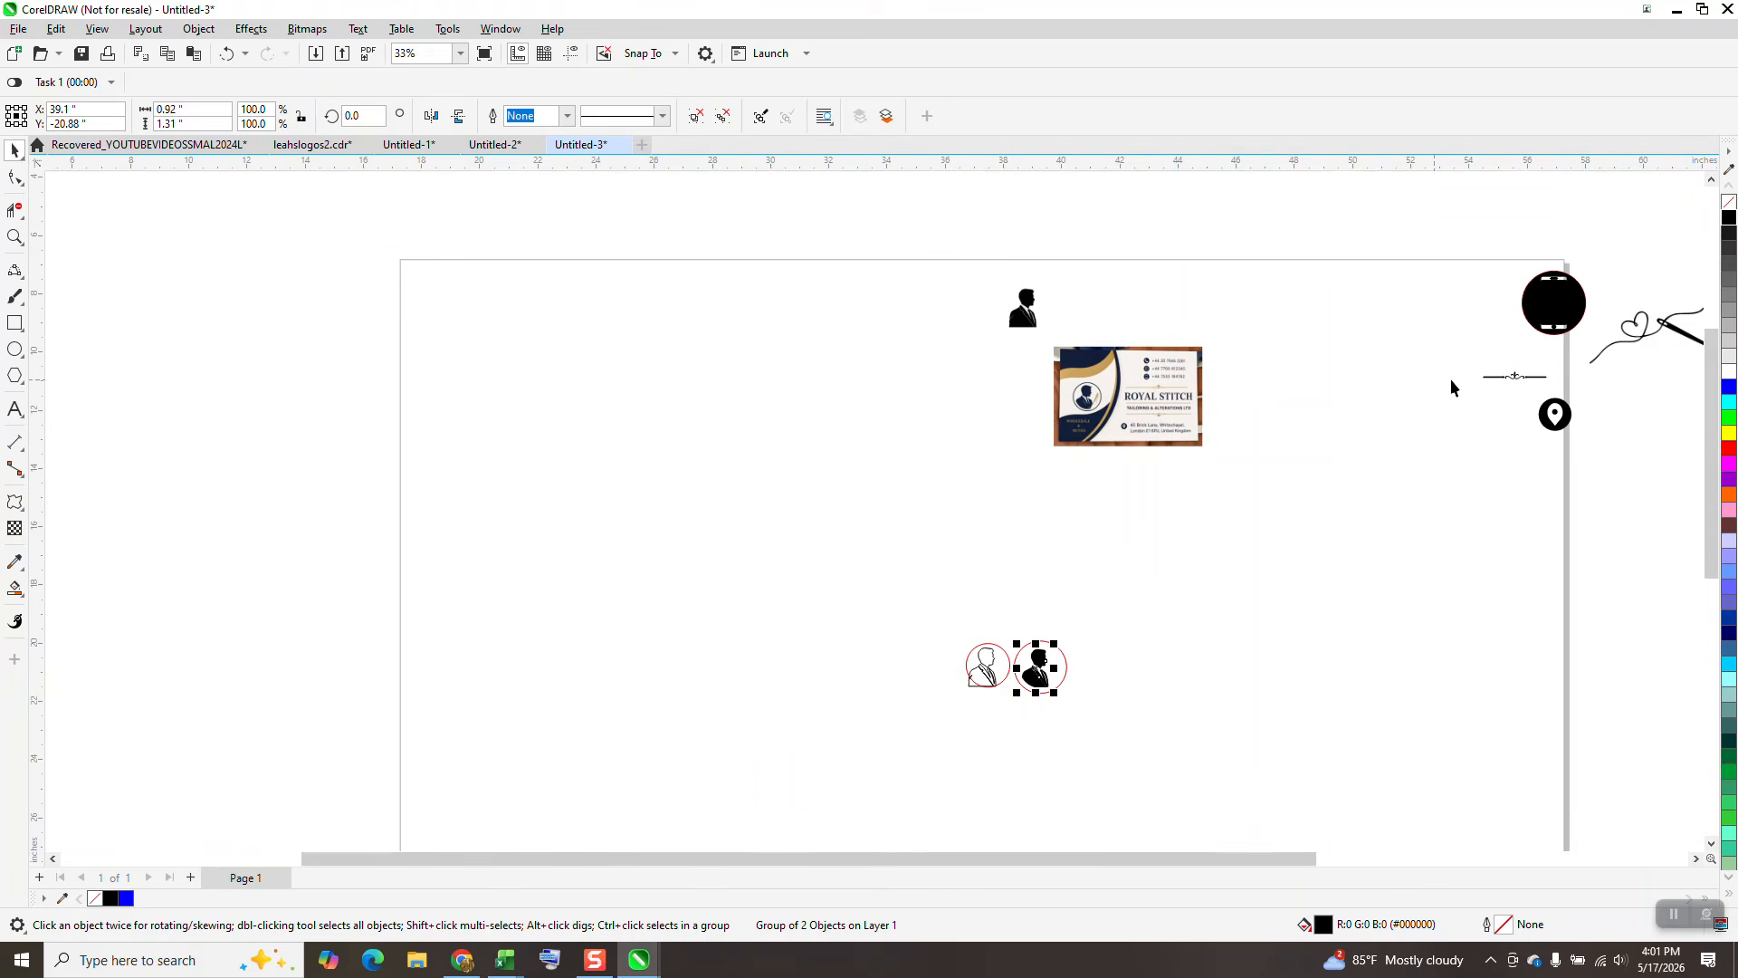
Move the thread-and-needle bitmap onto the page and crop it to the needle with a frame about 3.13 by 2.58 inches, removing the heart loop.
mouse_move(1632, 339)
mouse_down()
mouse_move(886, 521)
mouse_move(783, 520)
mouse_up()
click(20, 243)
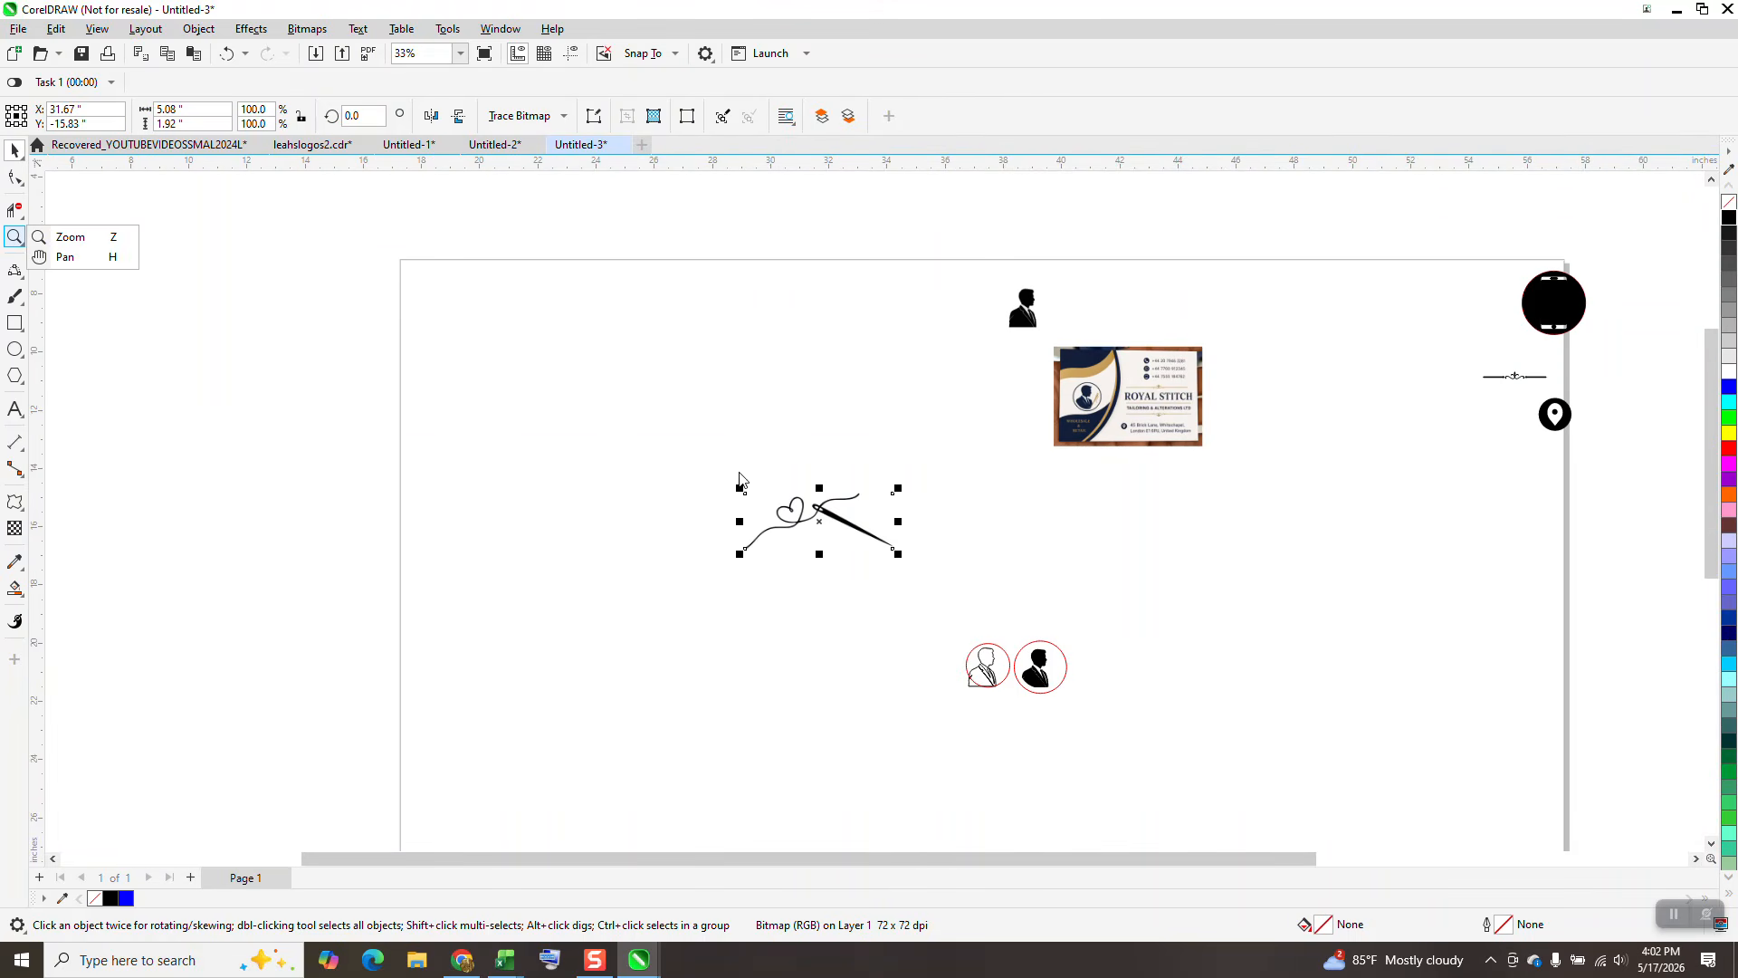
click(70, 237)
drag(725, 469, 950, 606)
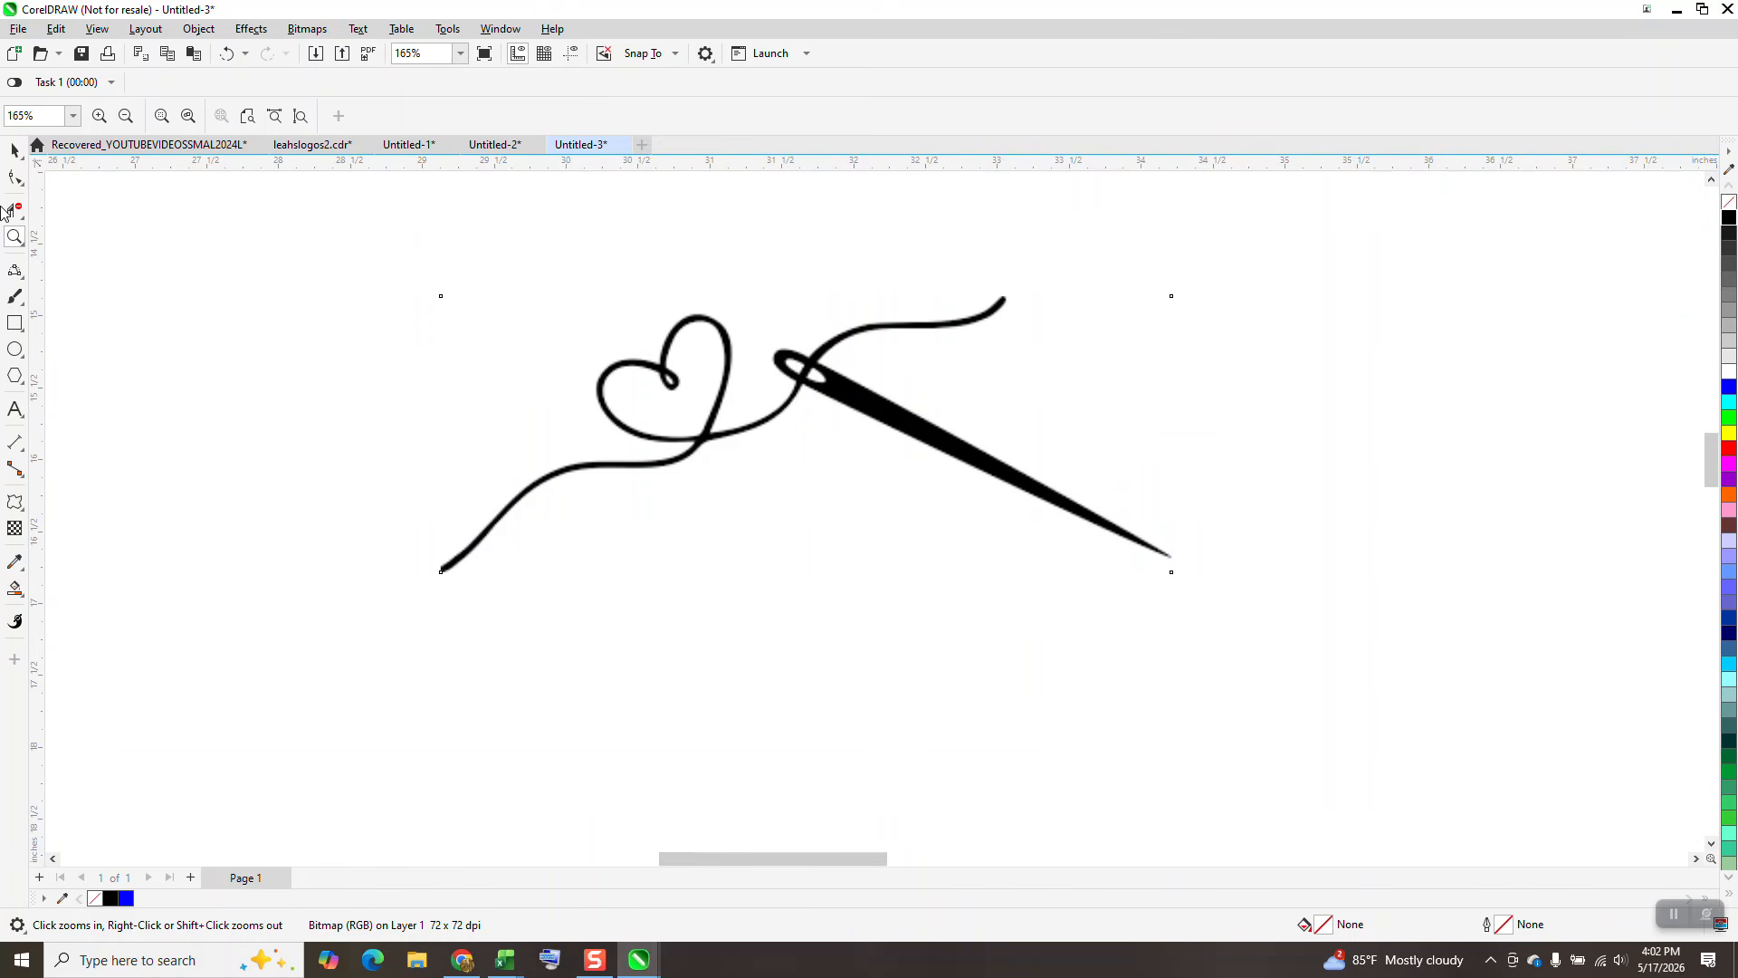
click(15, 150)
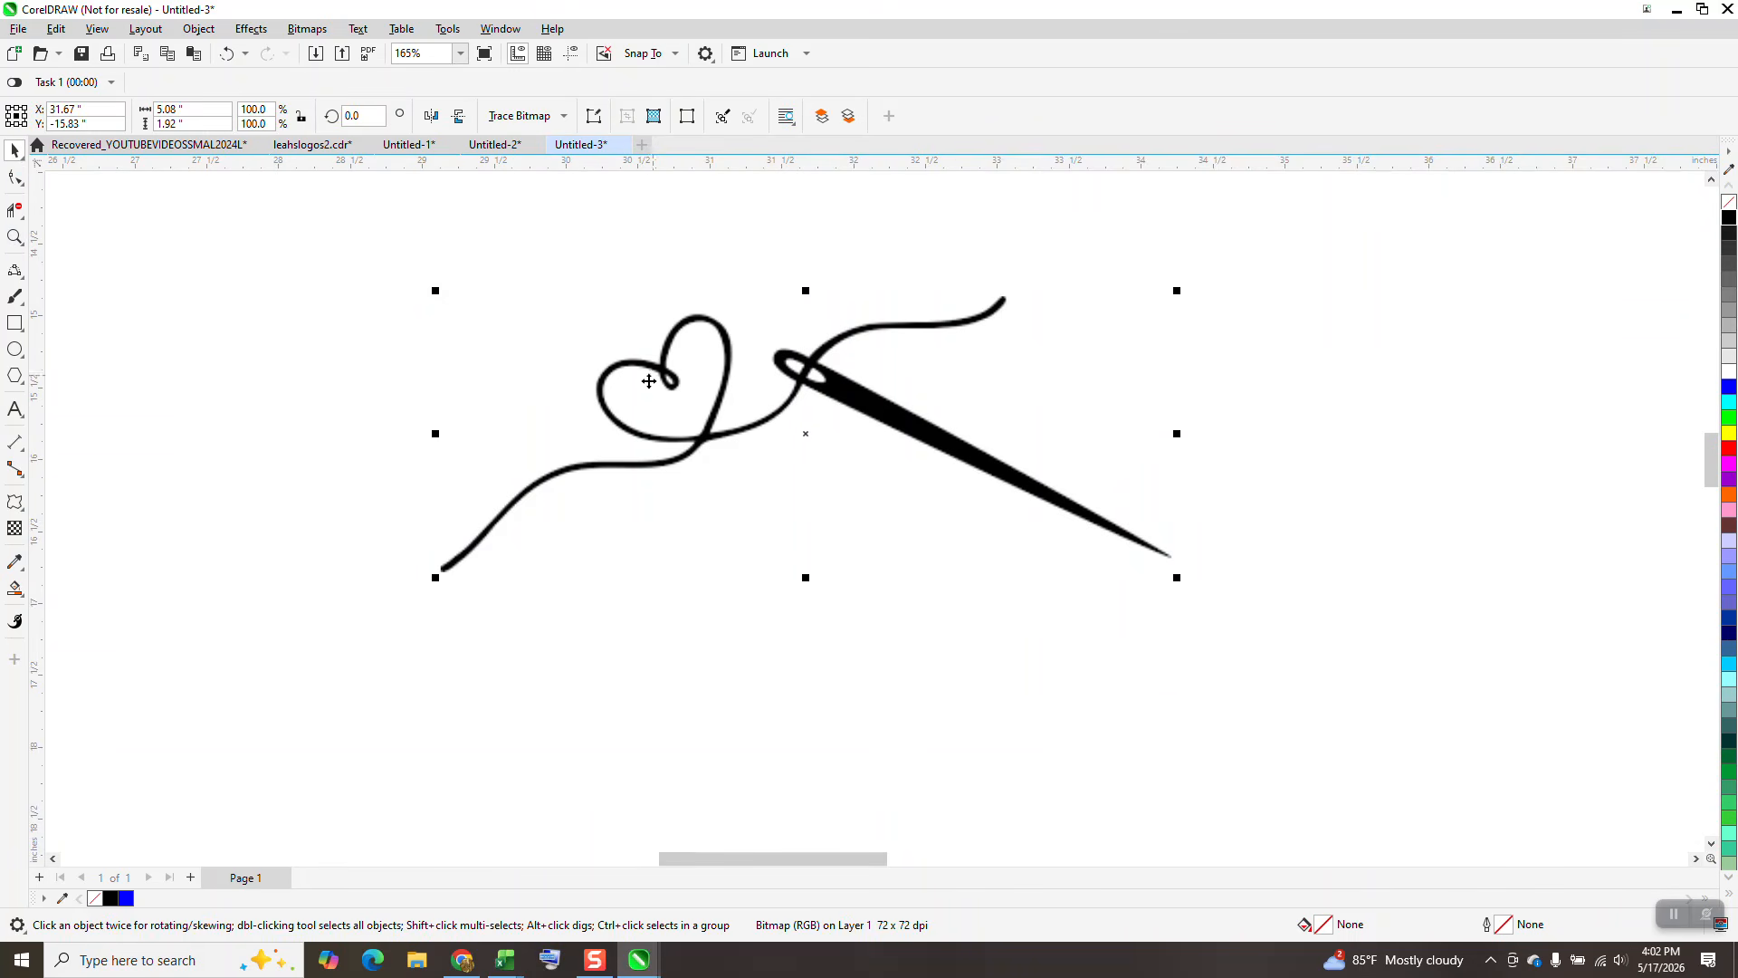
click(16, 212)
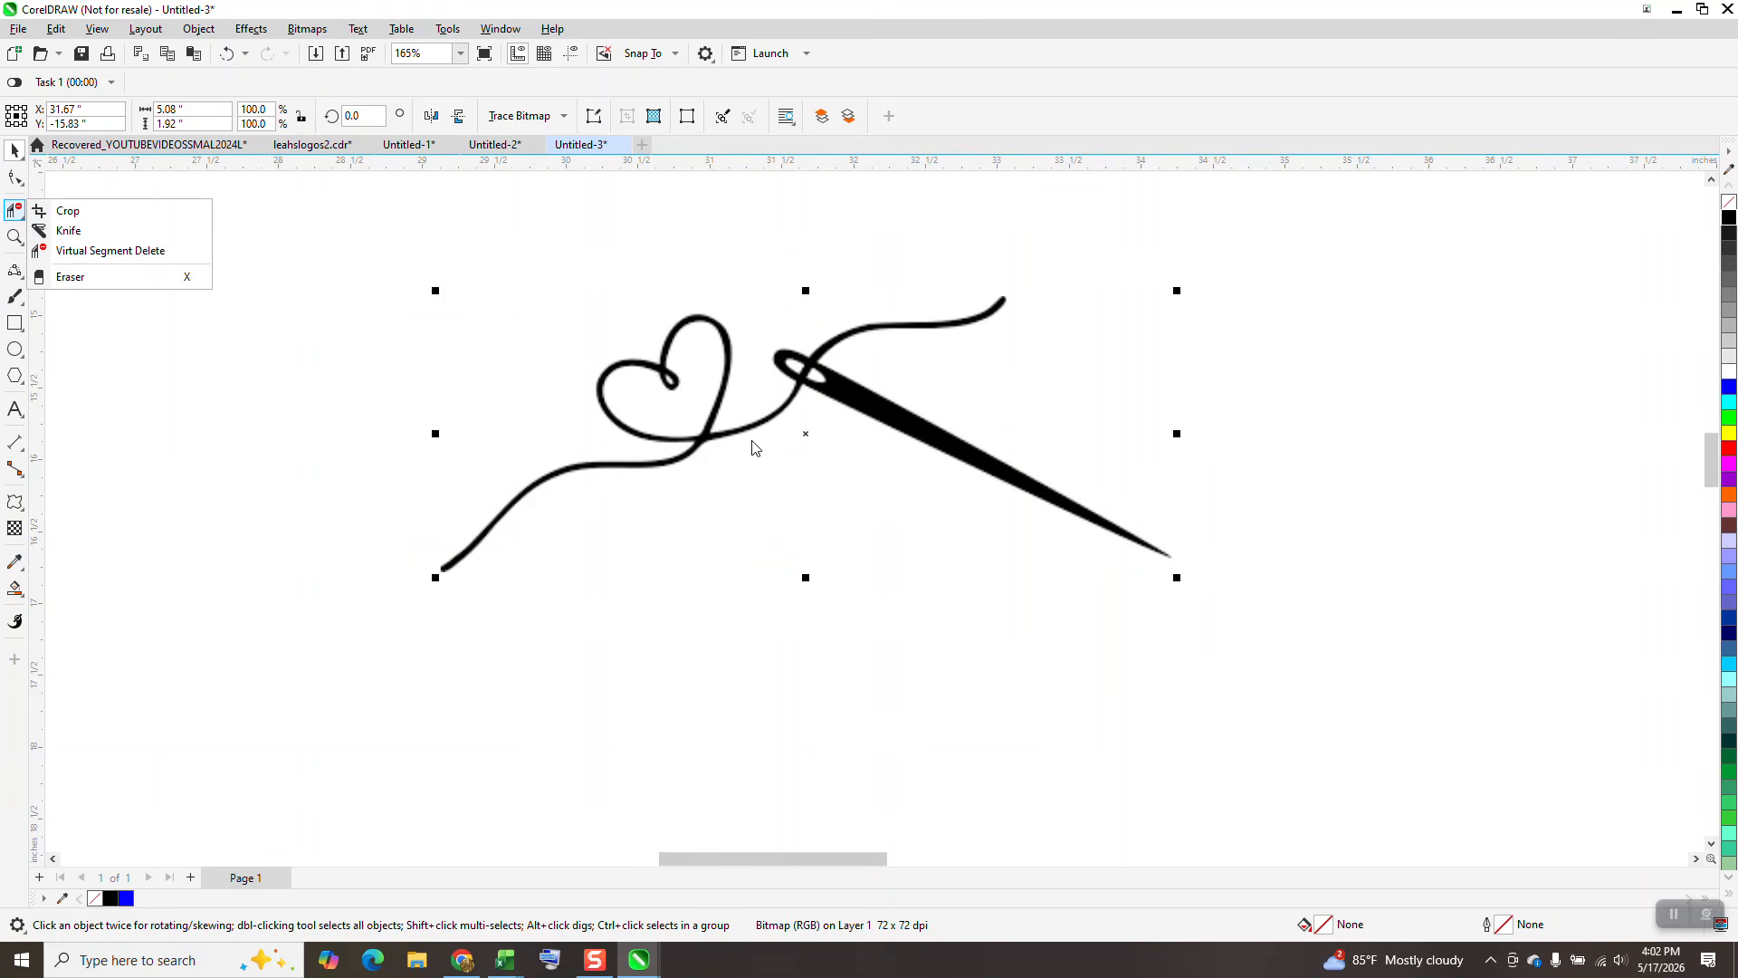
click(65, 212)
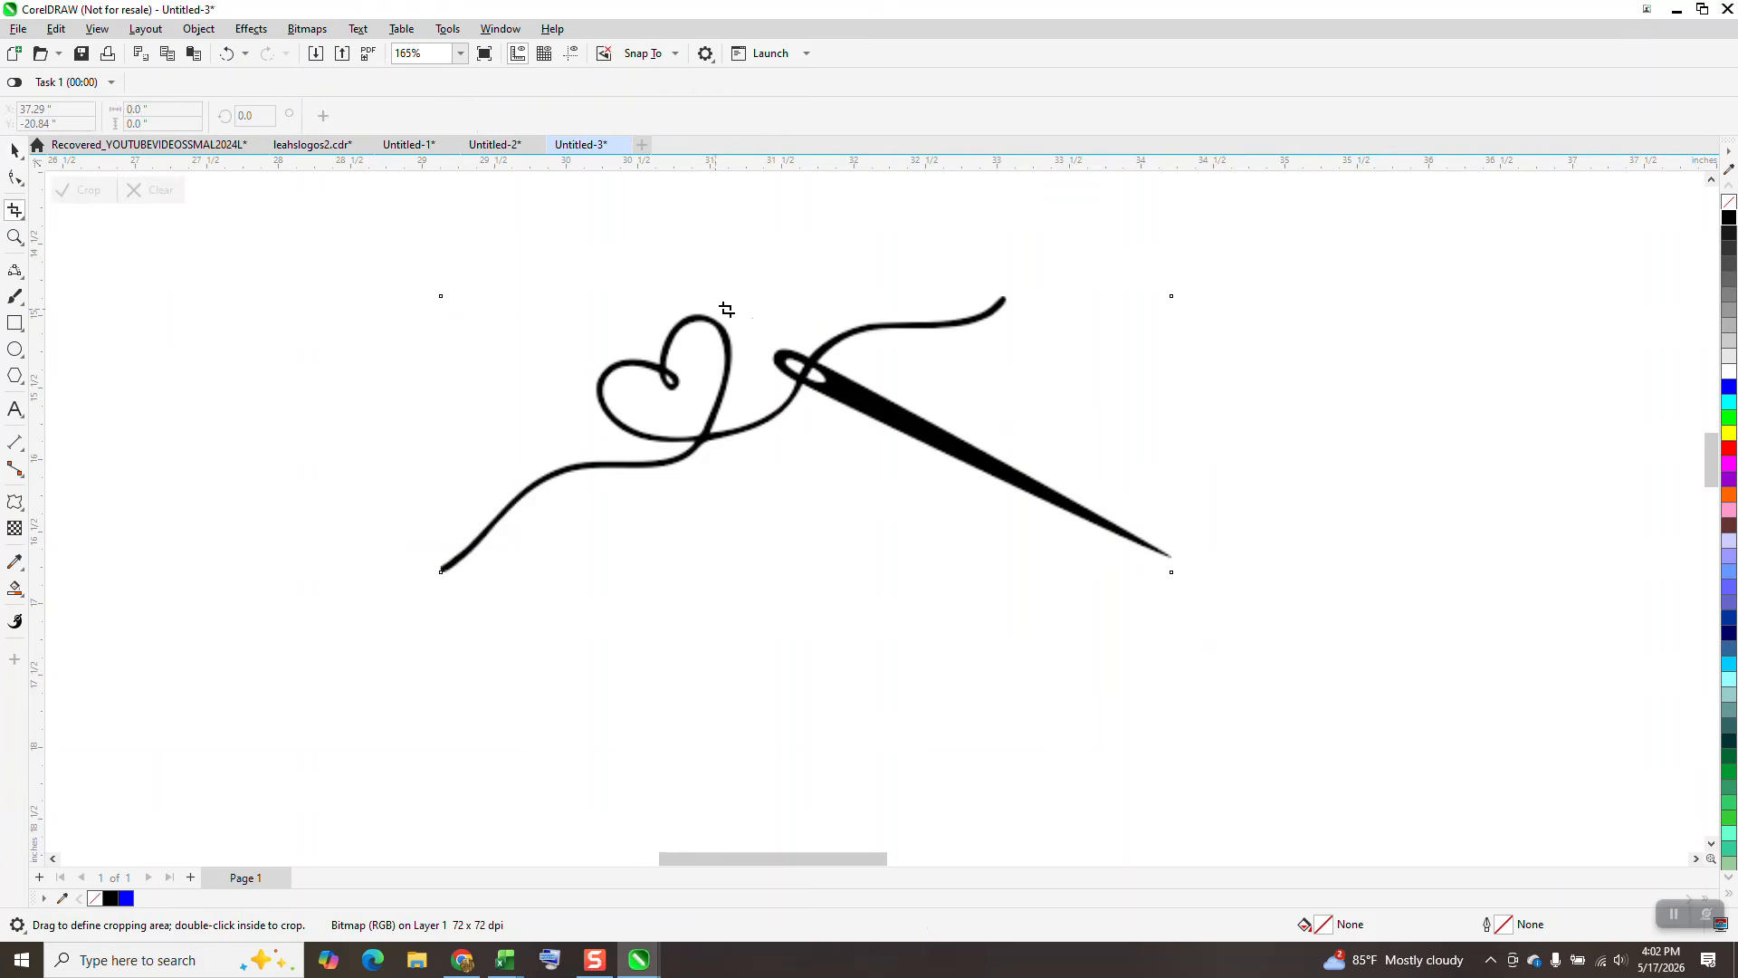
drag(748, 266, 1195, 633)
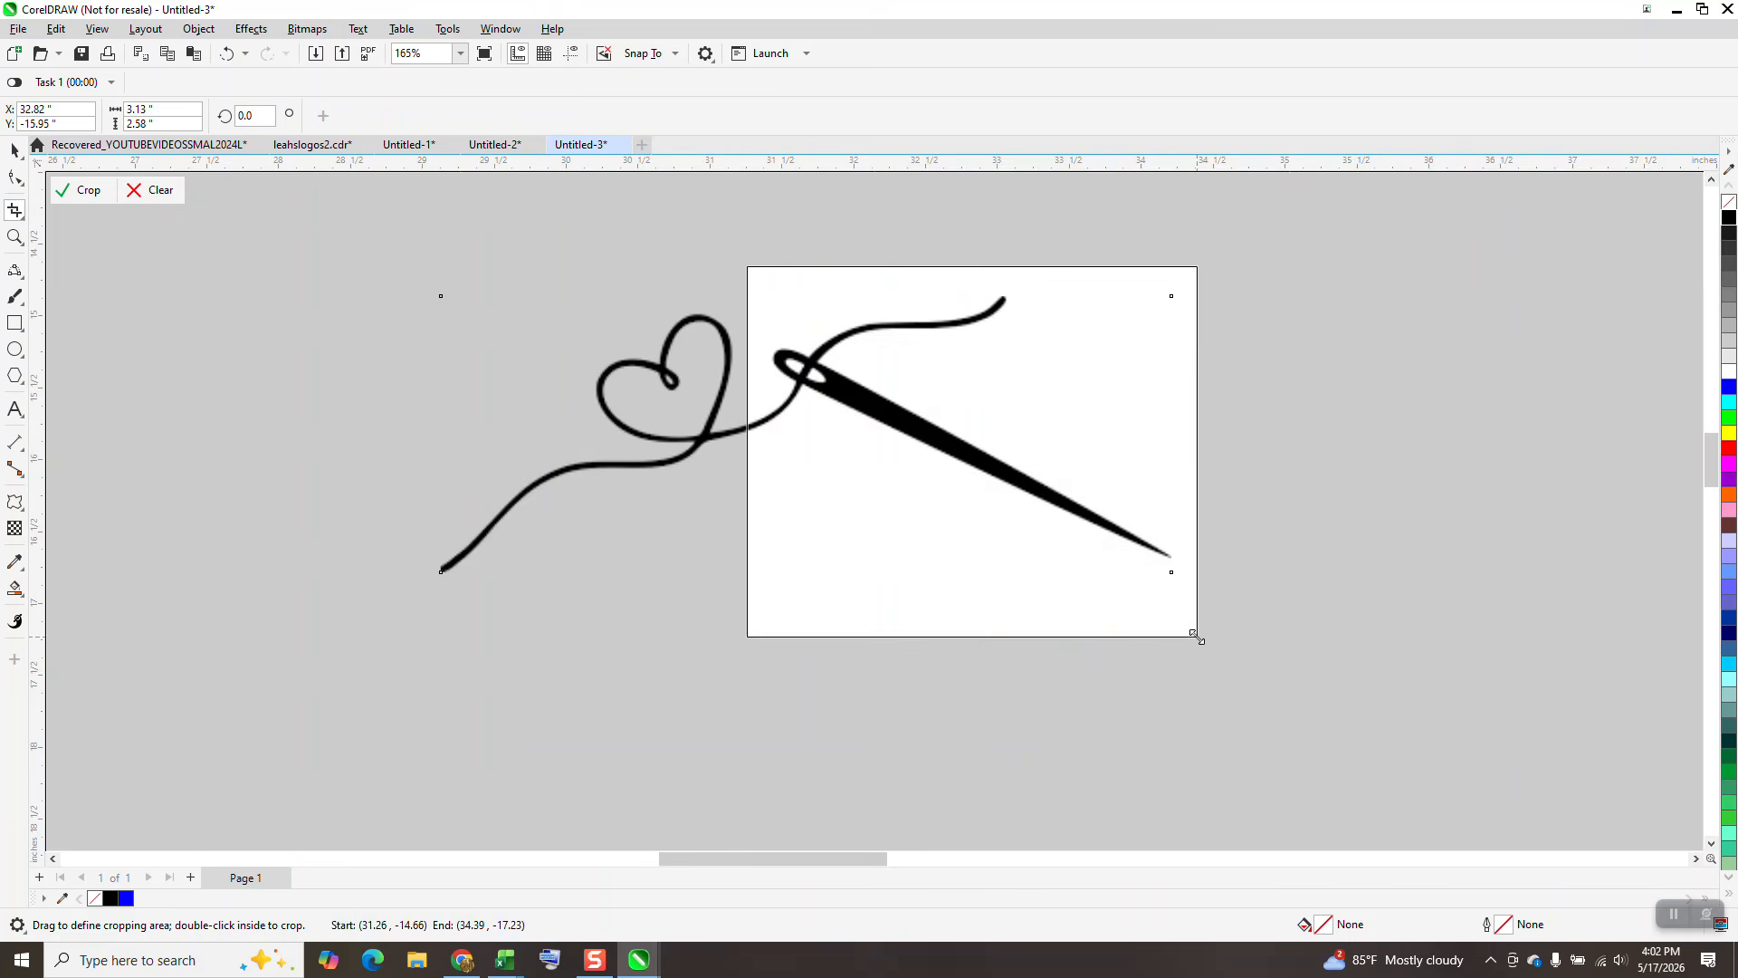
click(86, 192)
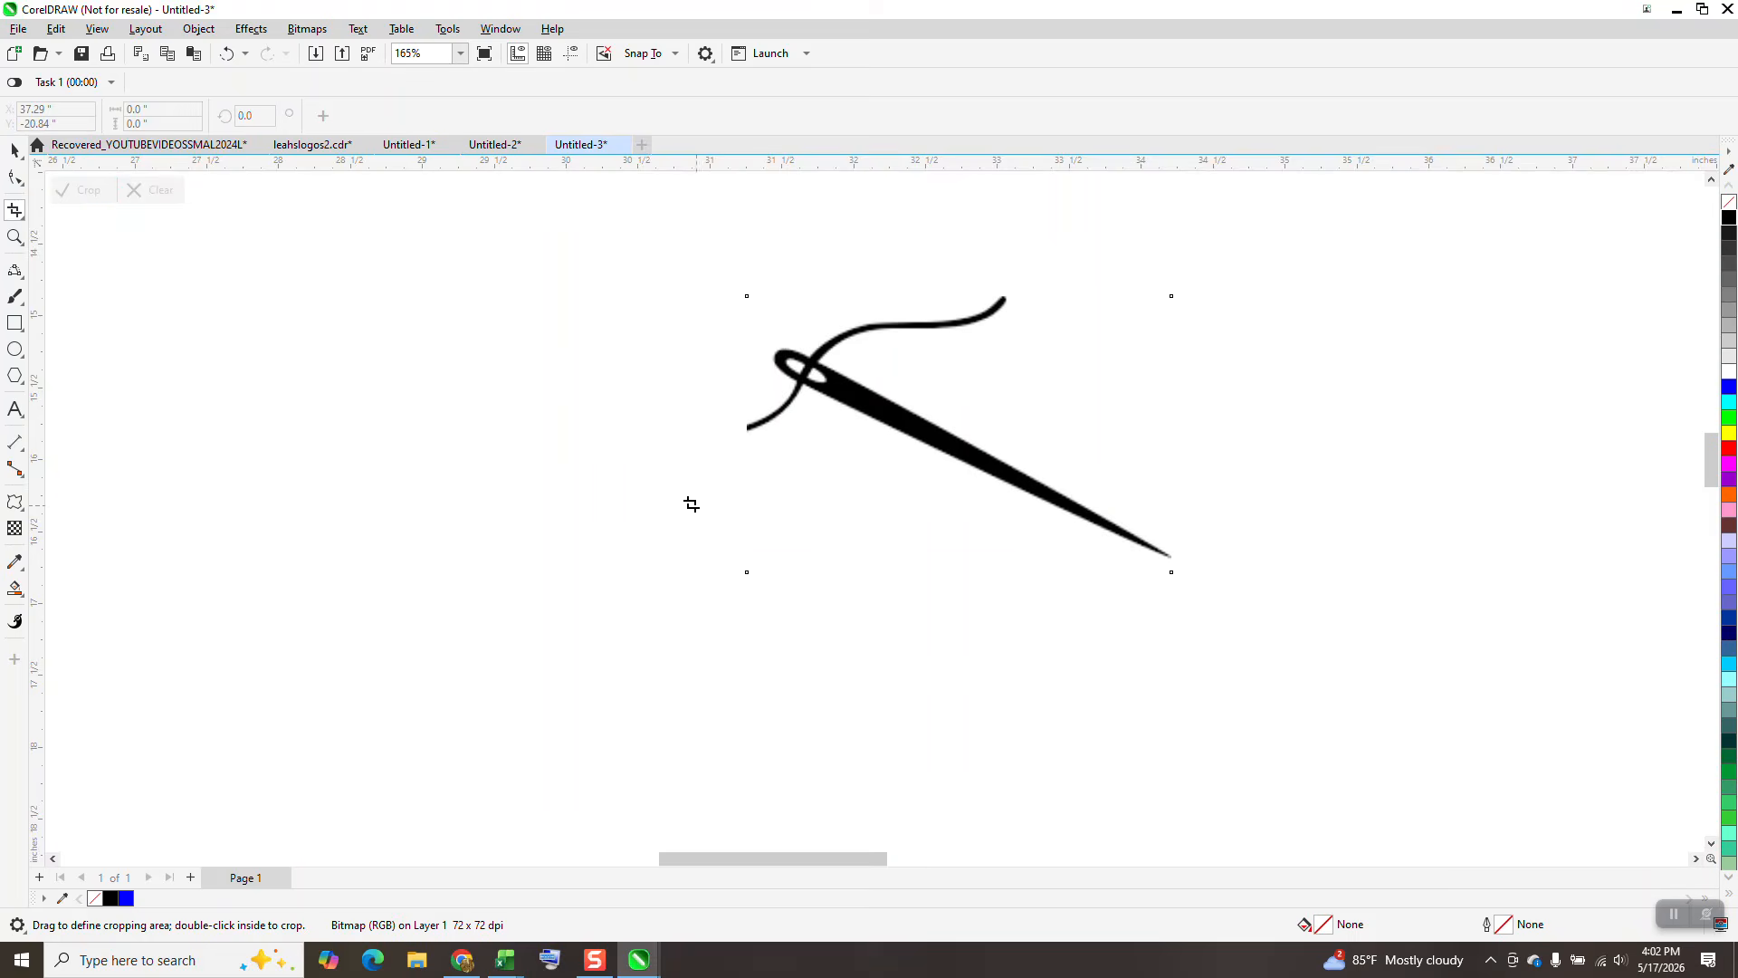
Trace the cropped needle bitmap as a Clipart outline trace, removing the background color from the entire image.
scroll(691, 501, down, 4)
click(15, 150)
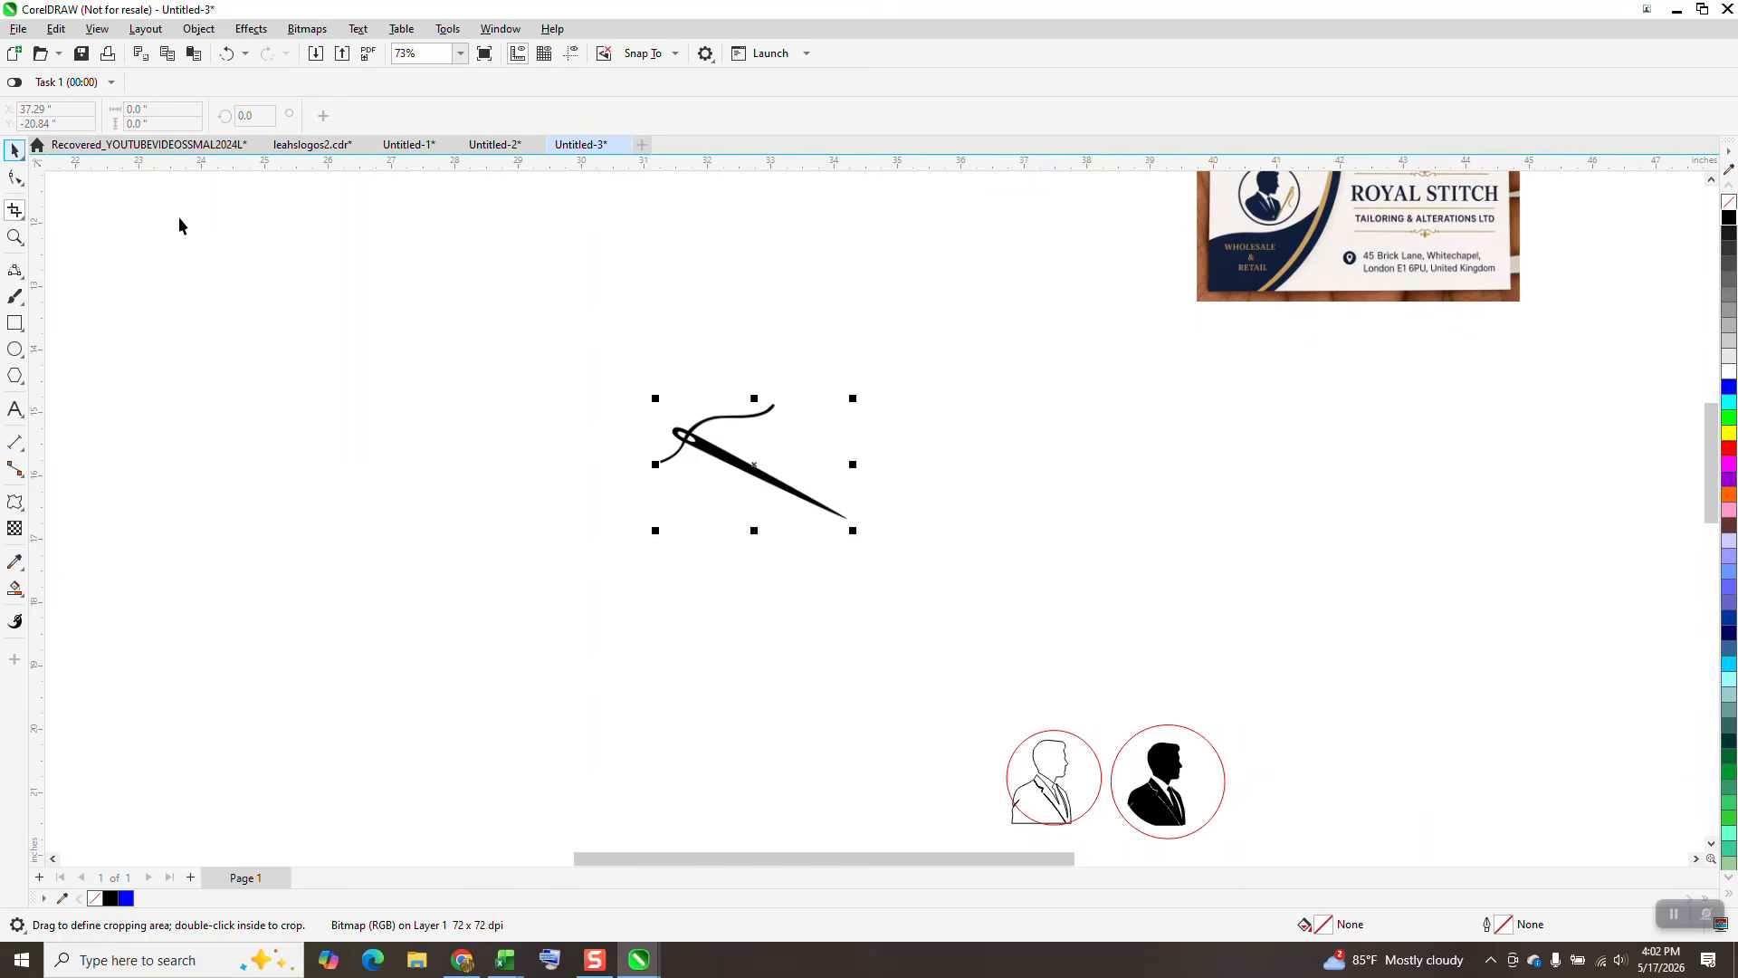
click(695, 456)
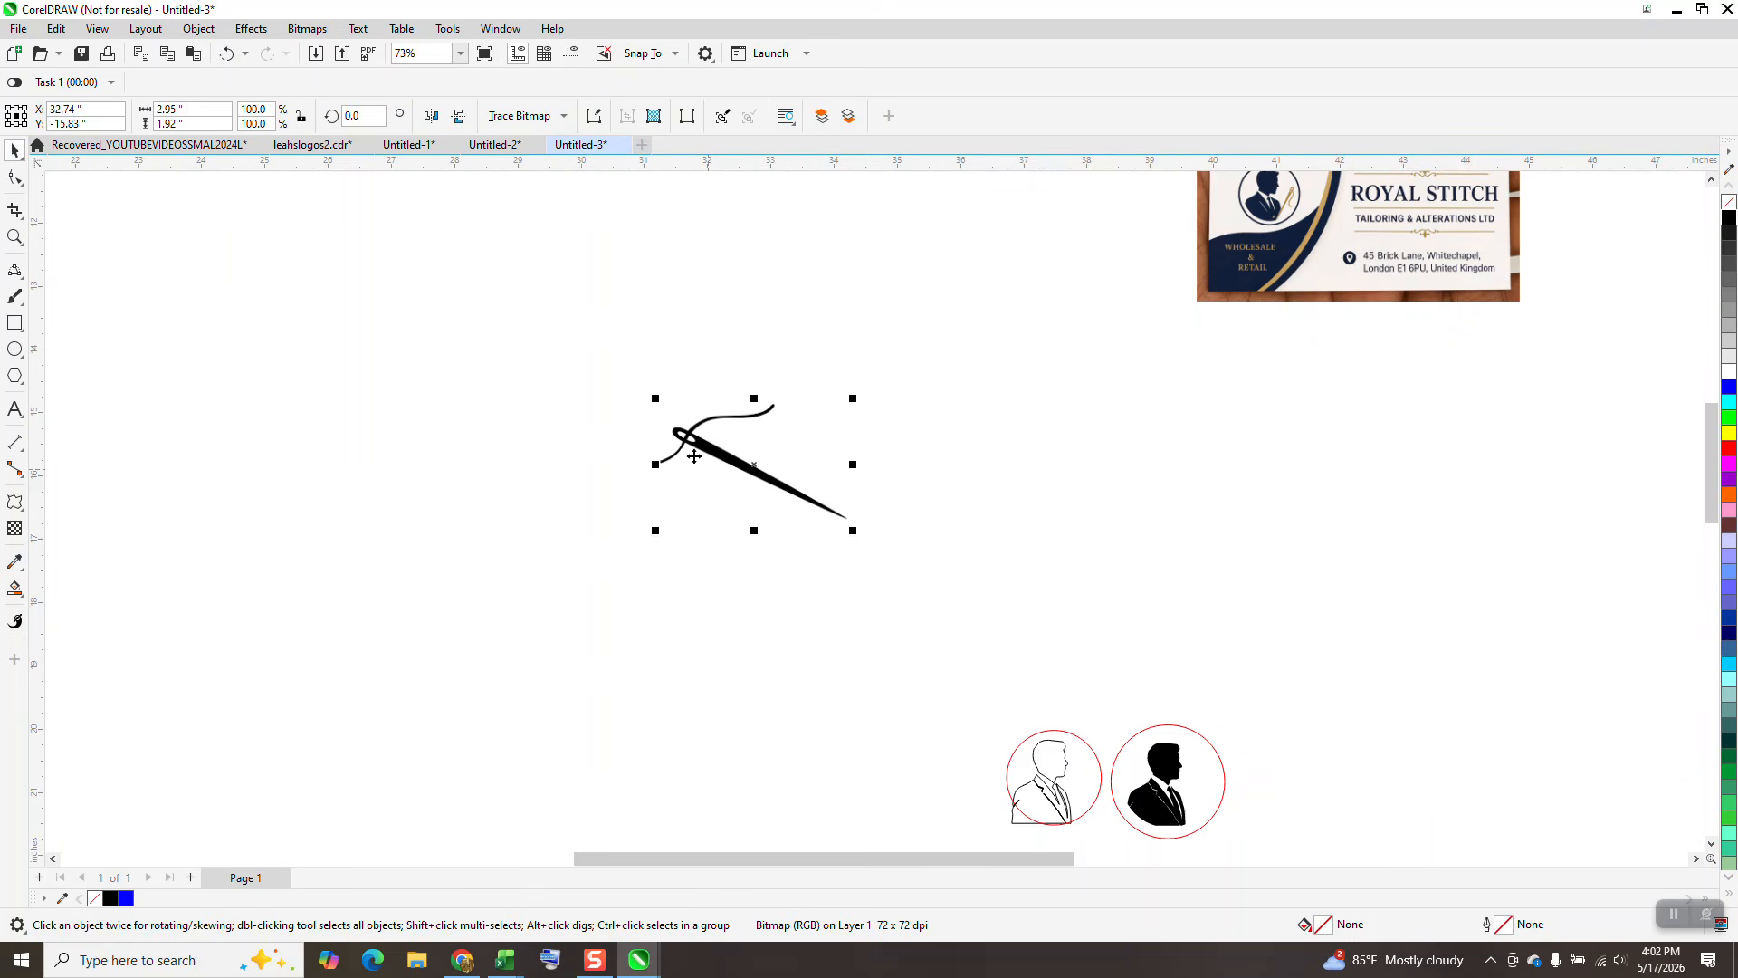
click(563, 115)
mouse_move(556, 184)
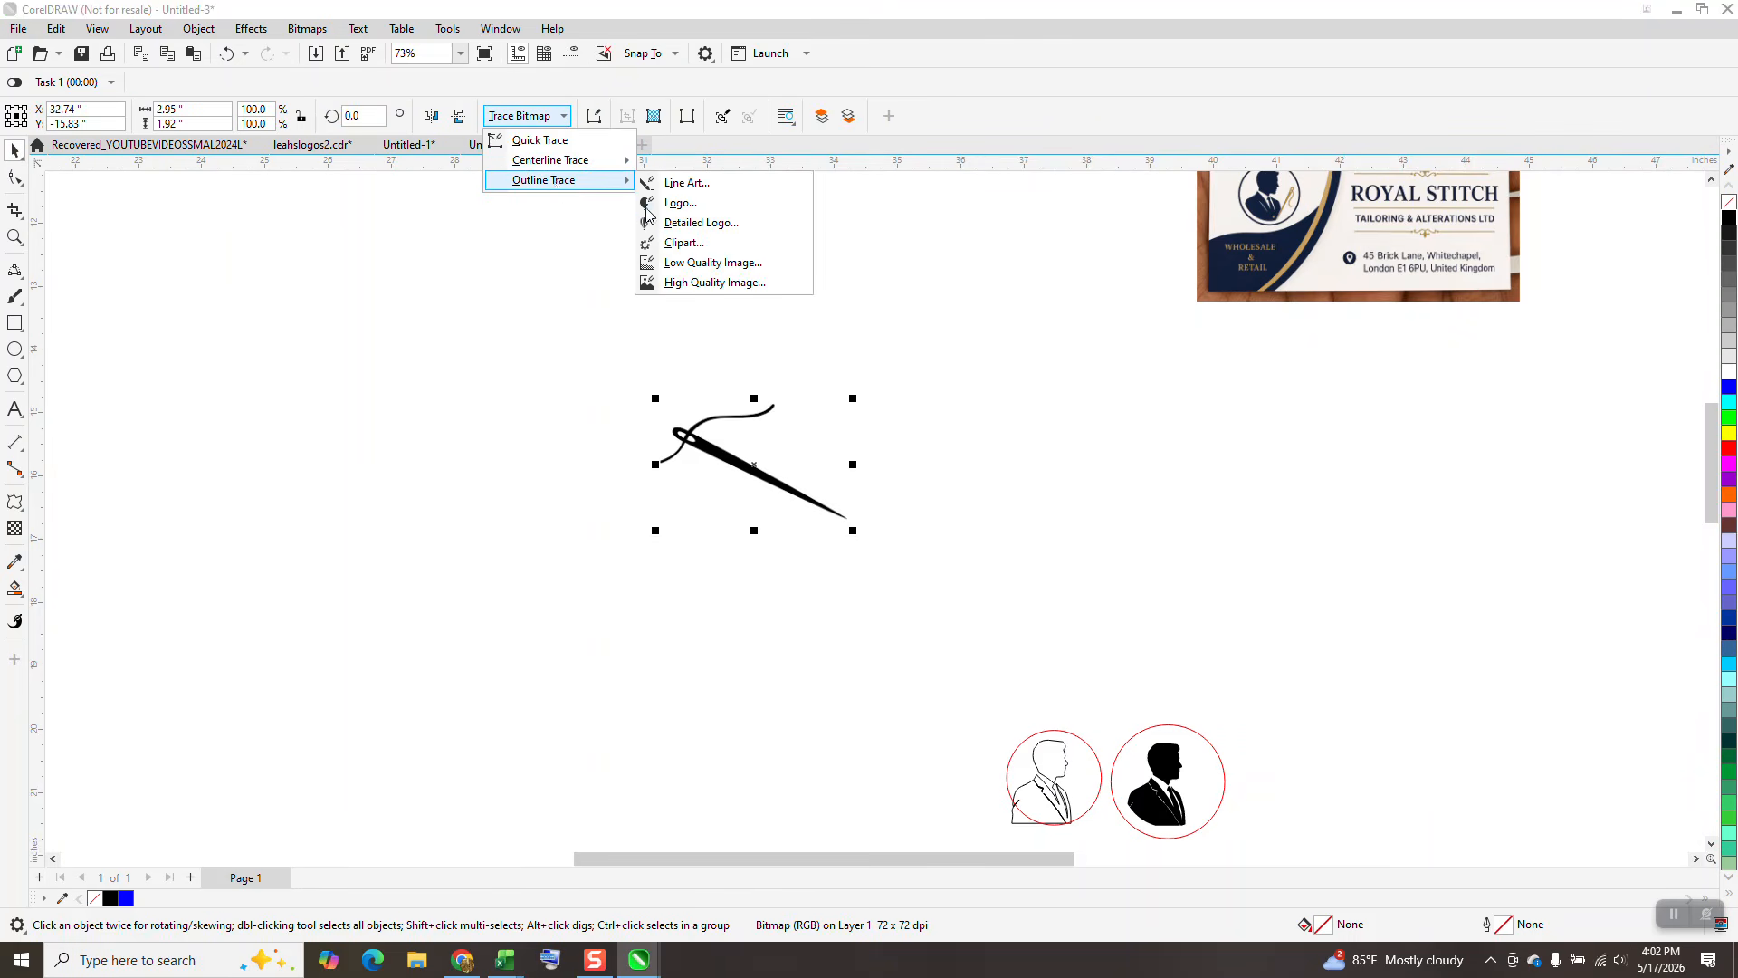
click(678, 241)
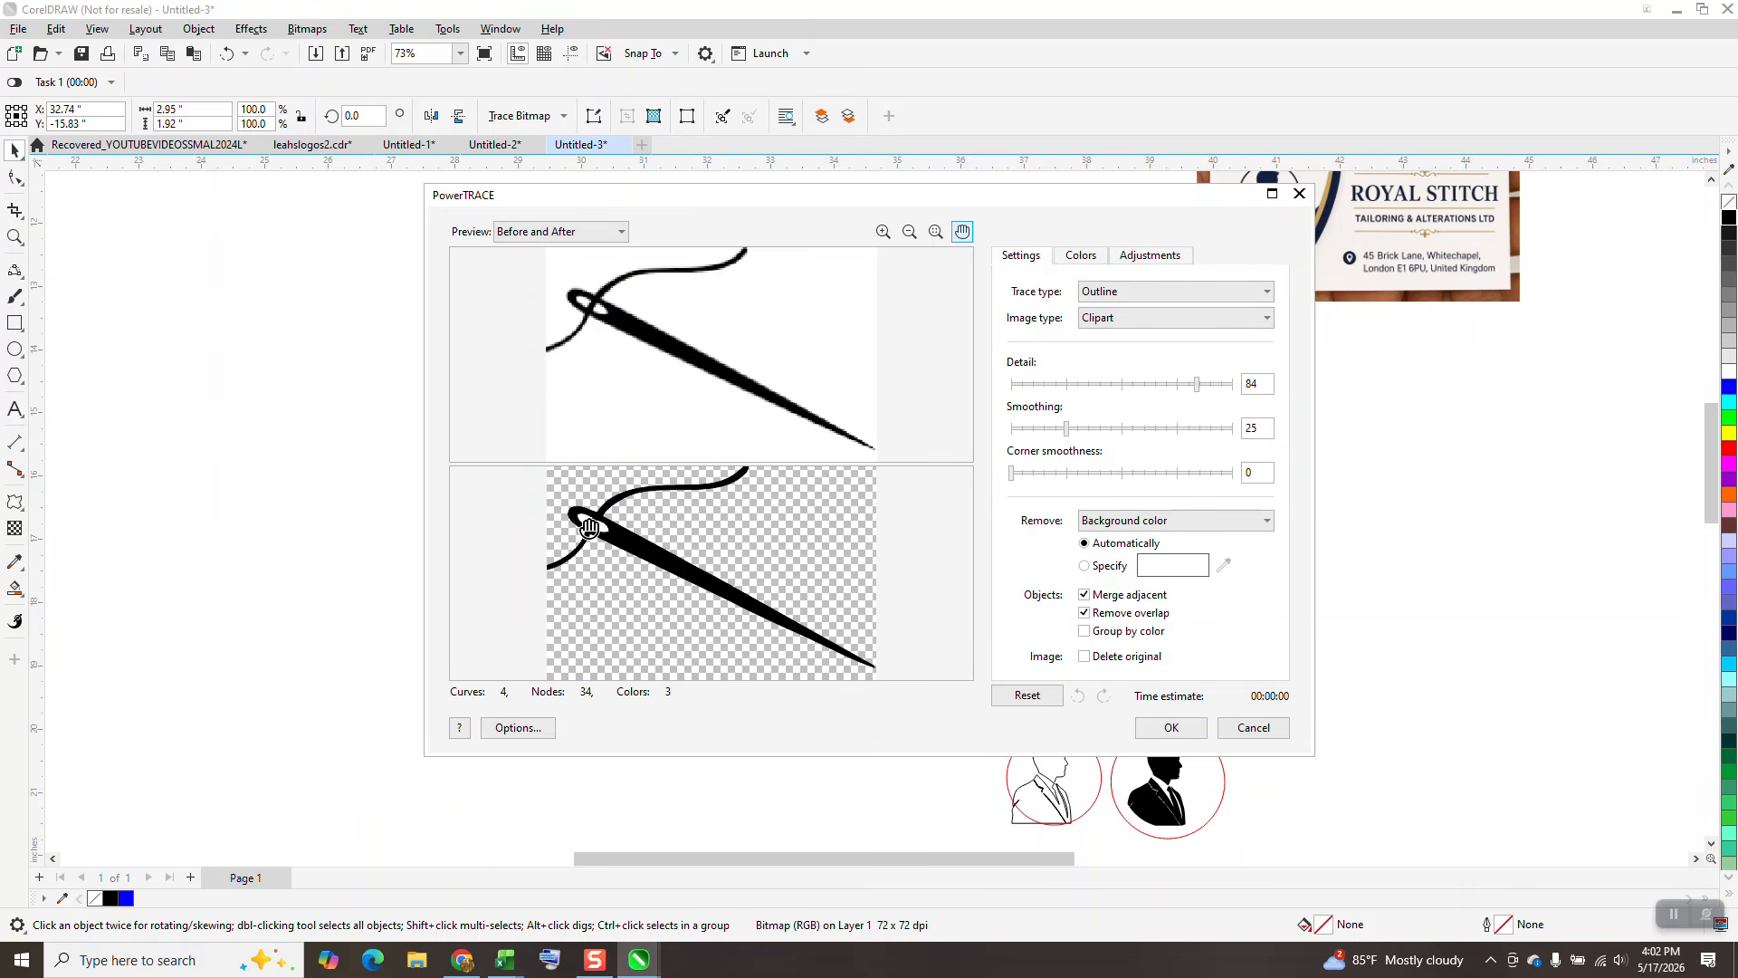
click(1268, 522)
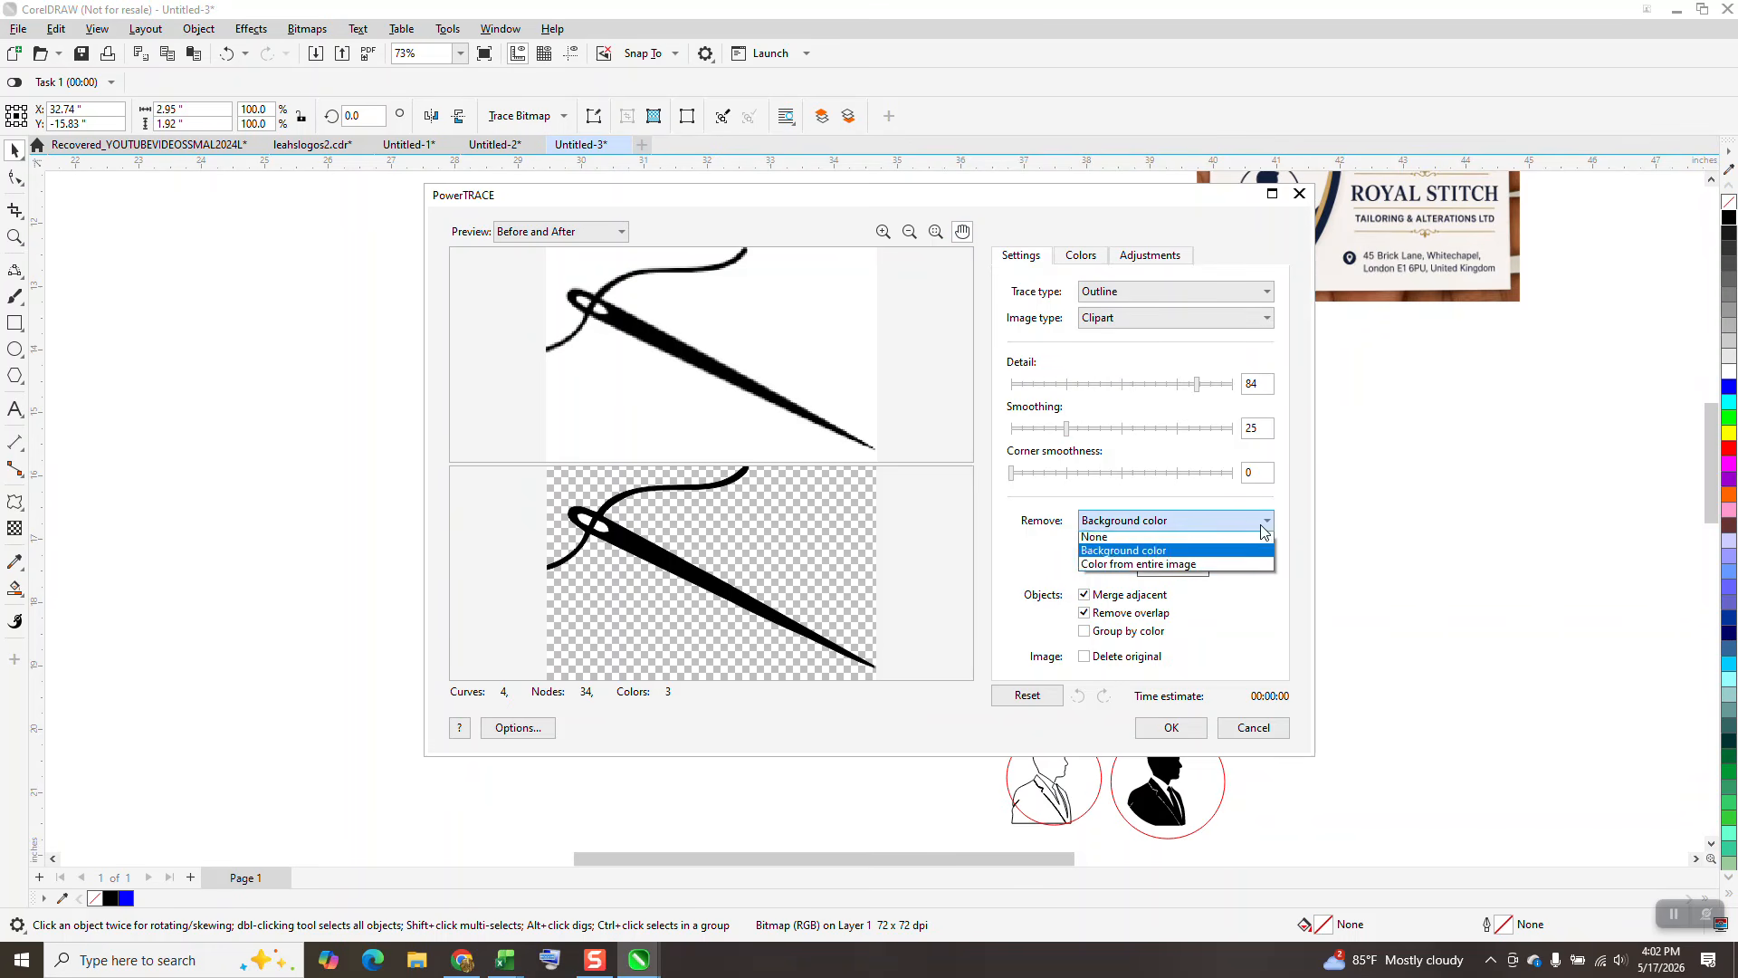
click(1112, 567)
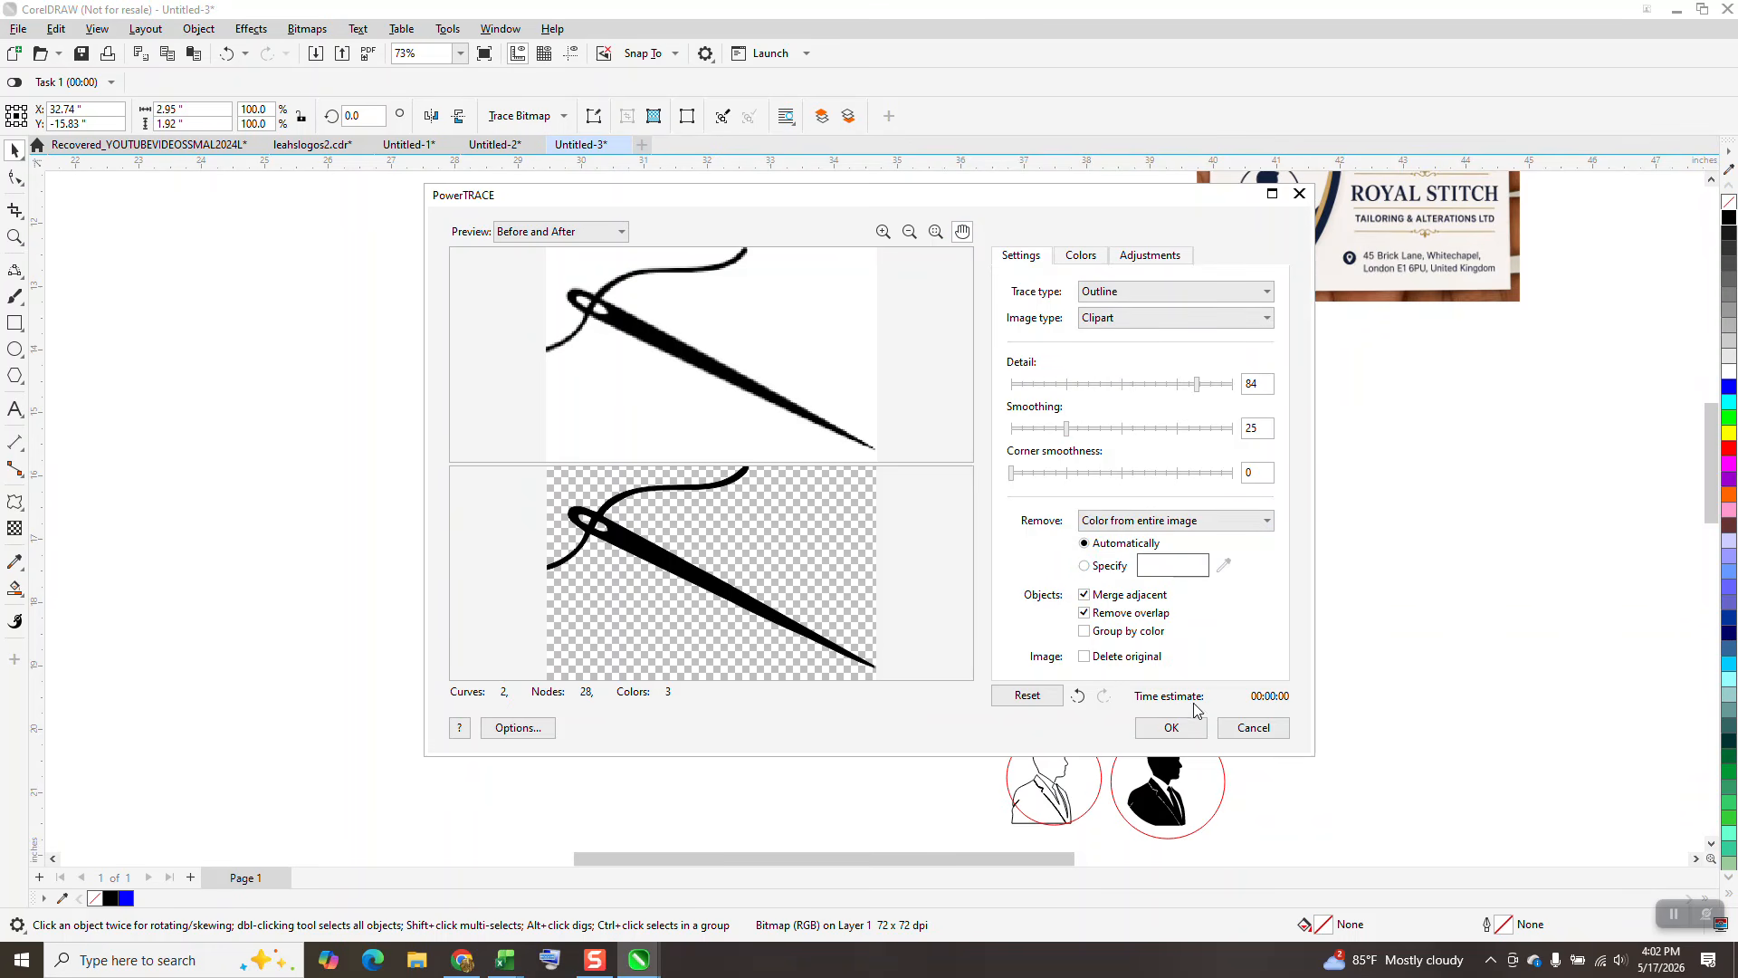
click(1172, 727)
Move the needle bitmap near the larger circle and mirror it horizontally to match the reference card's needle direction.
mouse_move(767, 478)
mouse_down()
mouse_move(890, 497)
mouse_move(1033, 566)
mouse_up()
scroll(883, 493, down, 5)
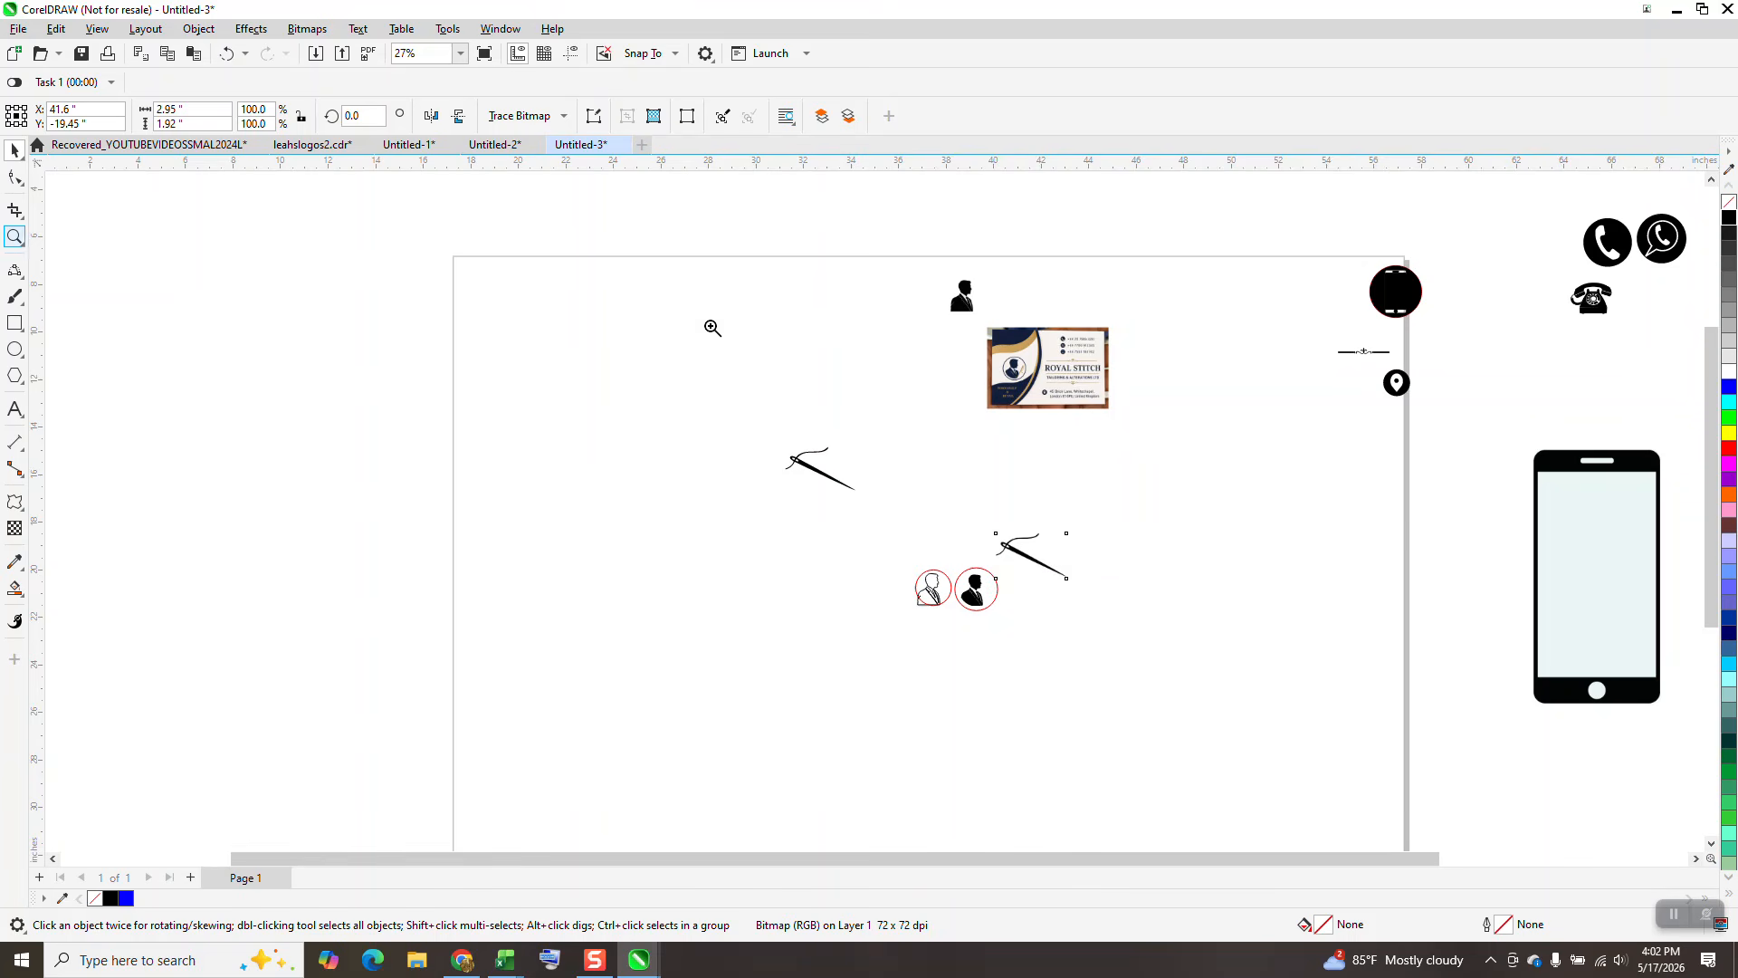
click(1041, 405)
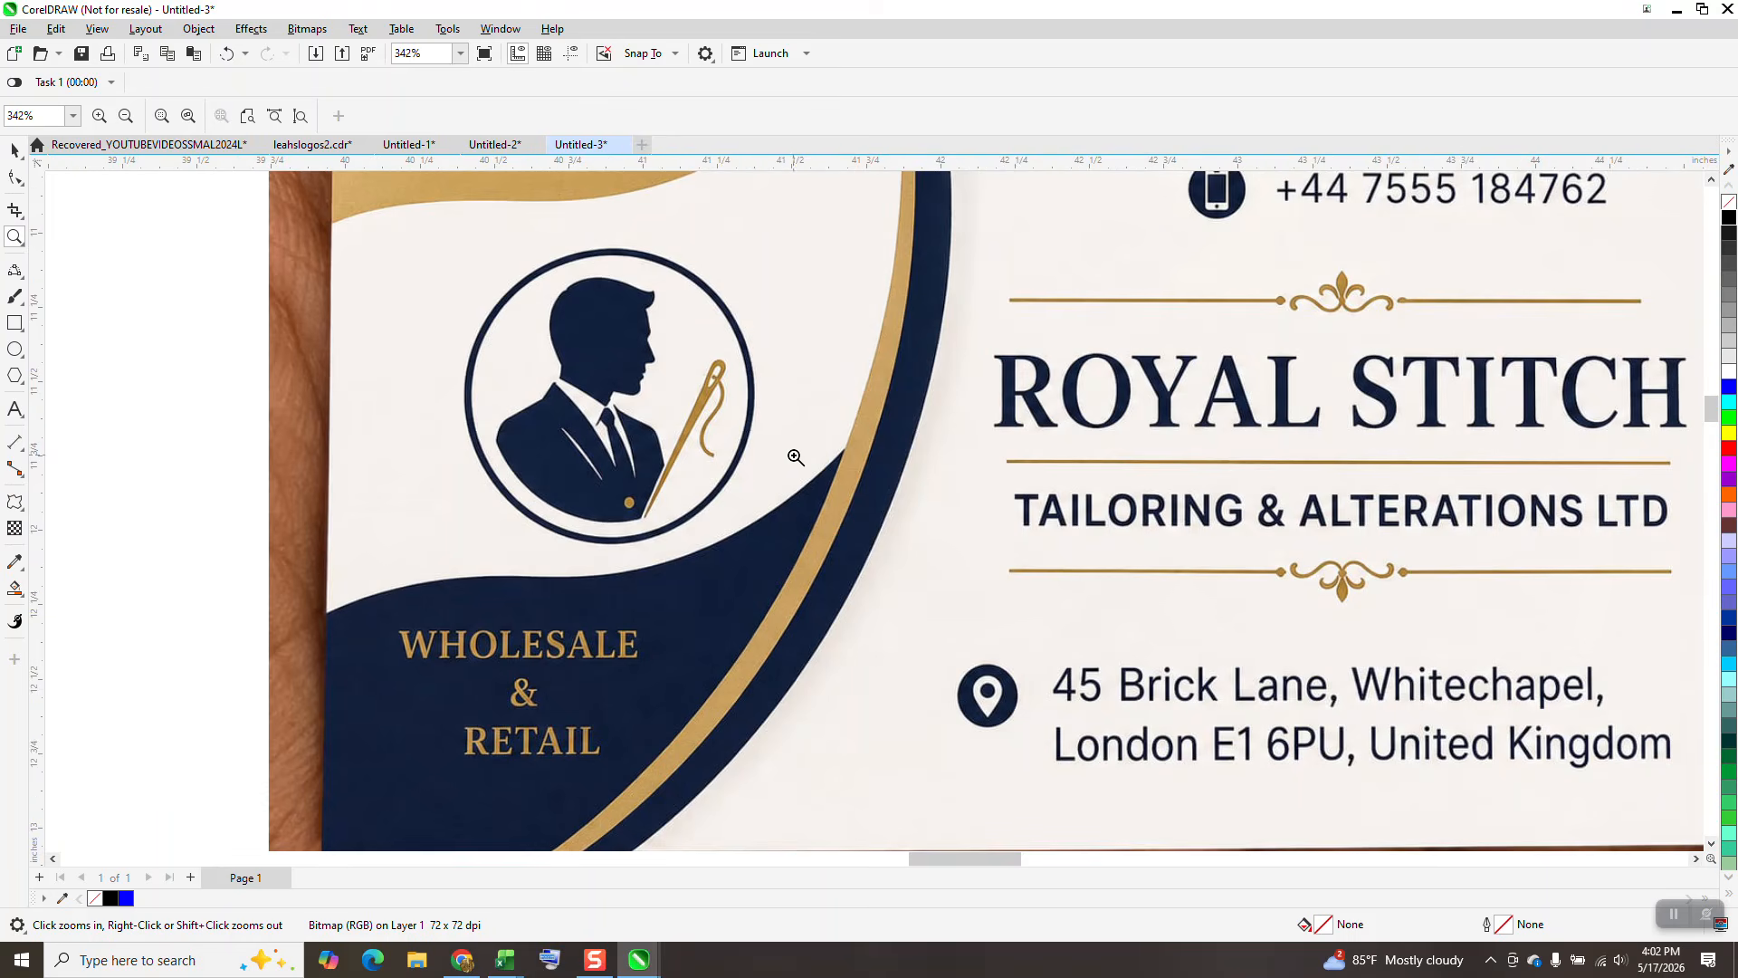
scroll(769, 418, down, 6)
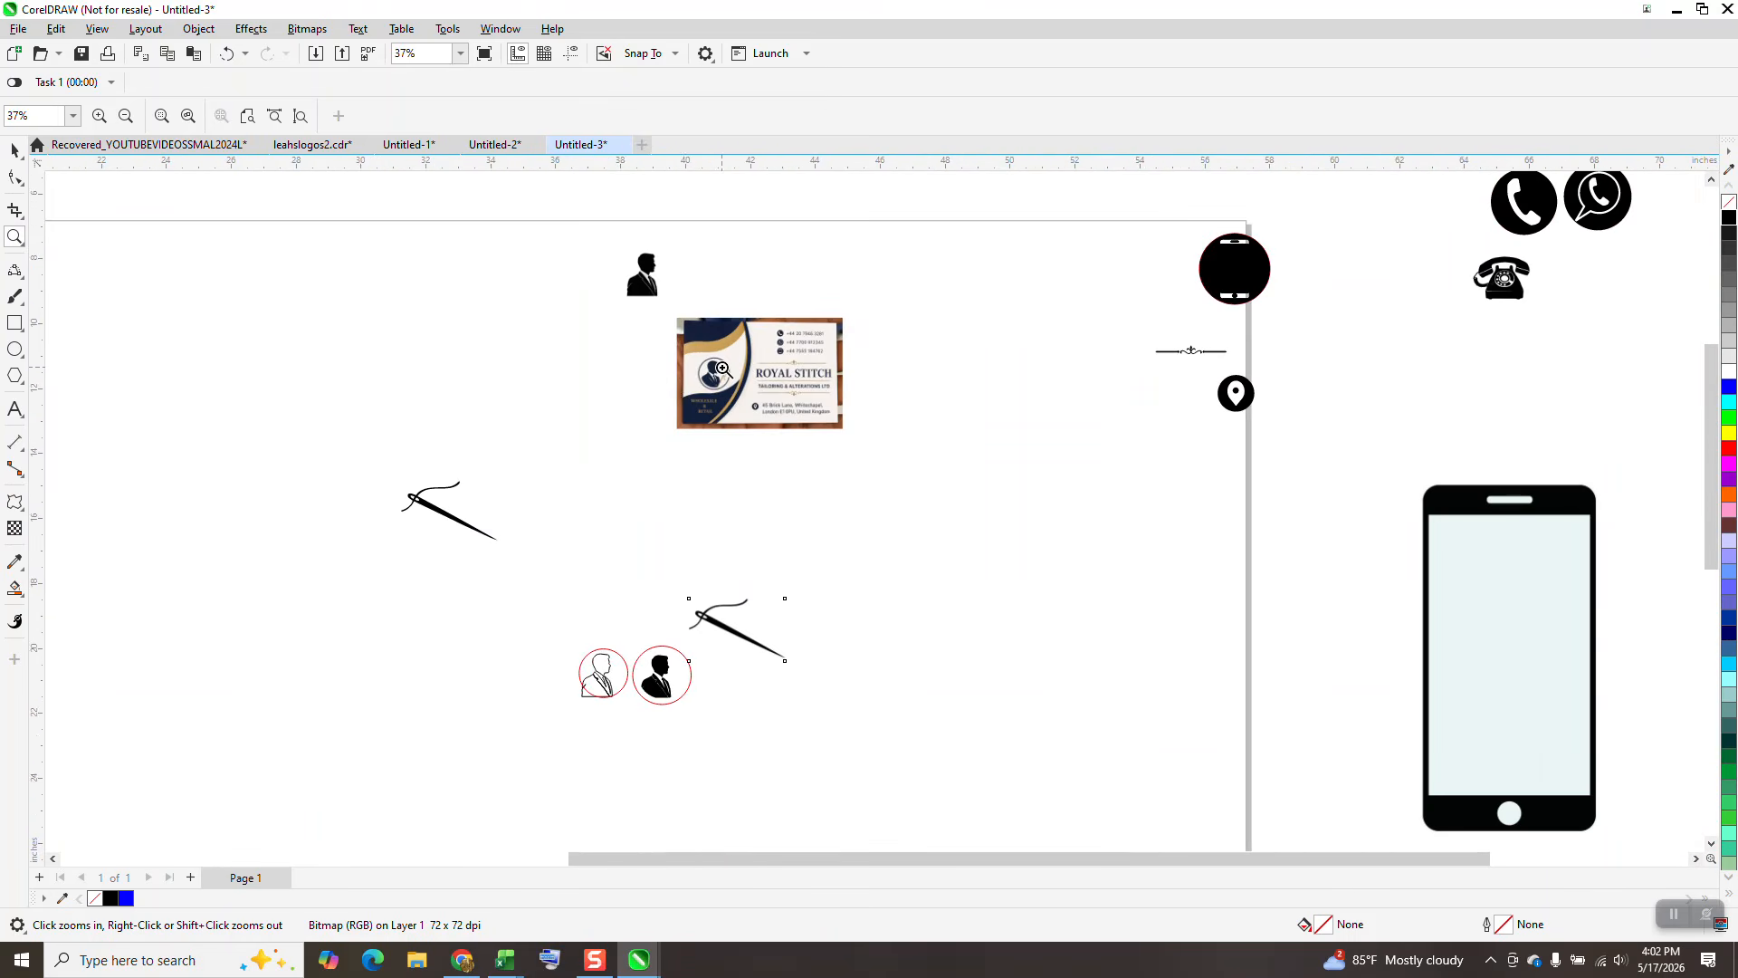
click(15, 149)
click(432, 118)
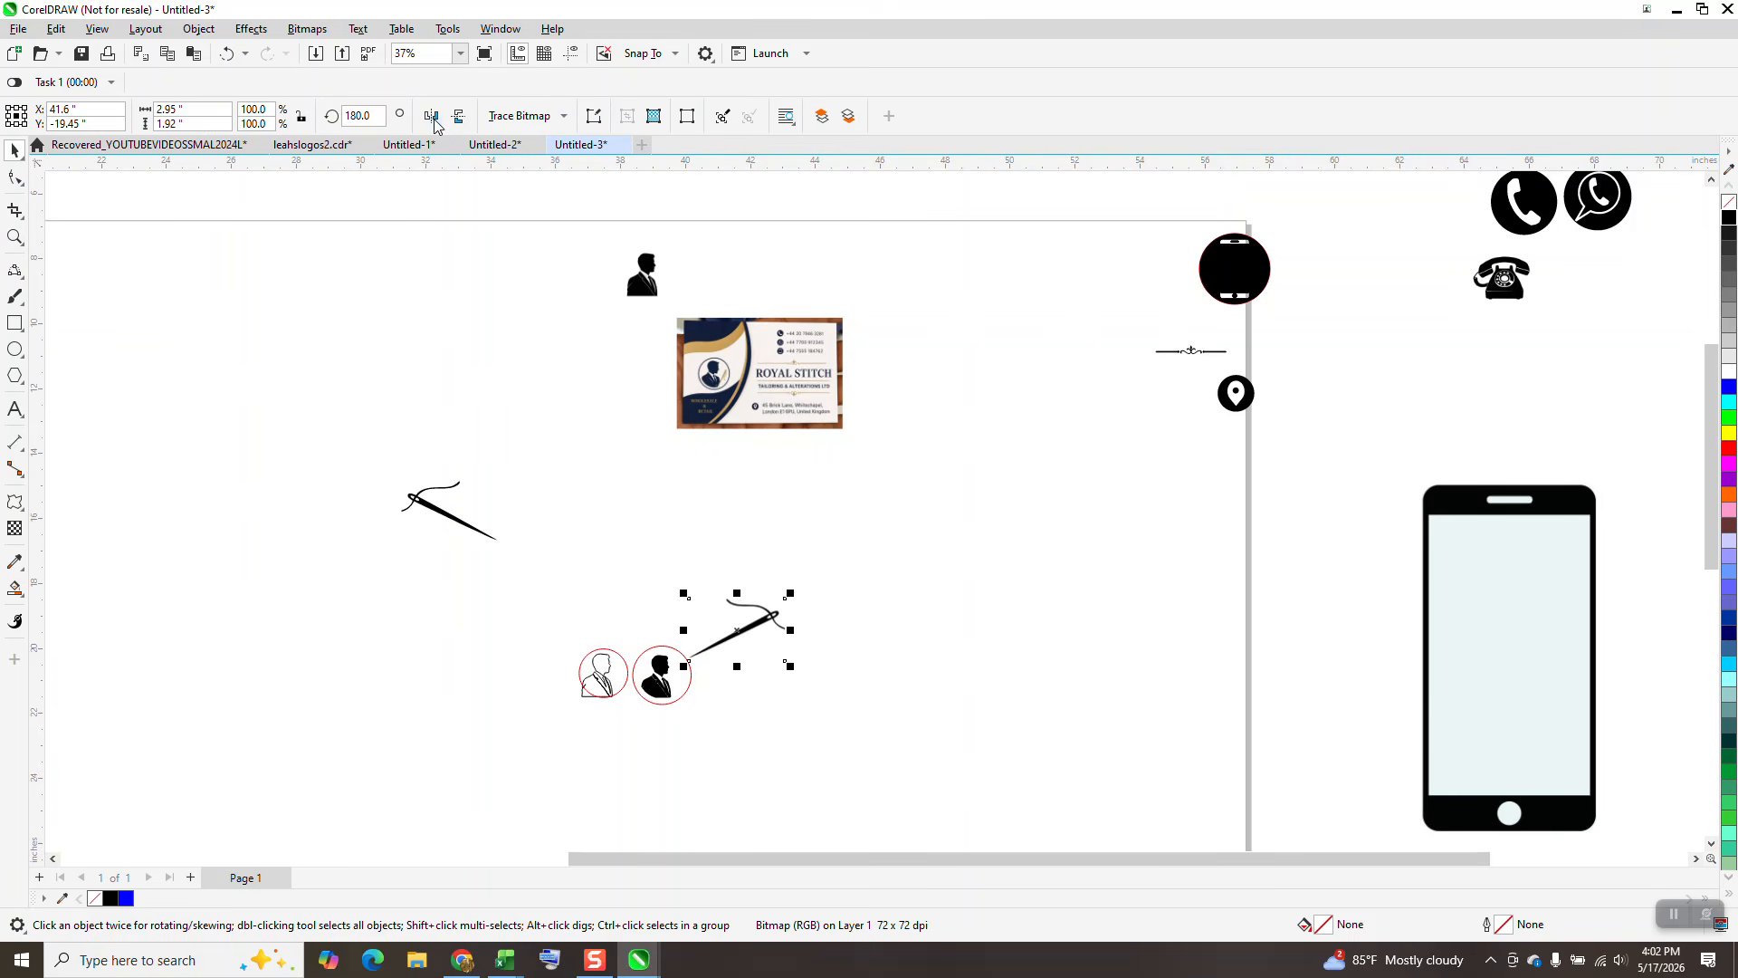
Rotate the mirrored needle bitmap to about 223.5 degrees, scale it to about 40%, and place it at the silhouette's front.
click(735, 622)
drag(789, 594, 754, 552)
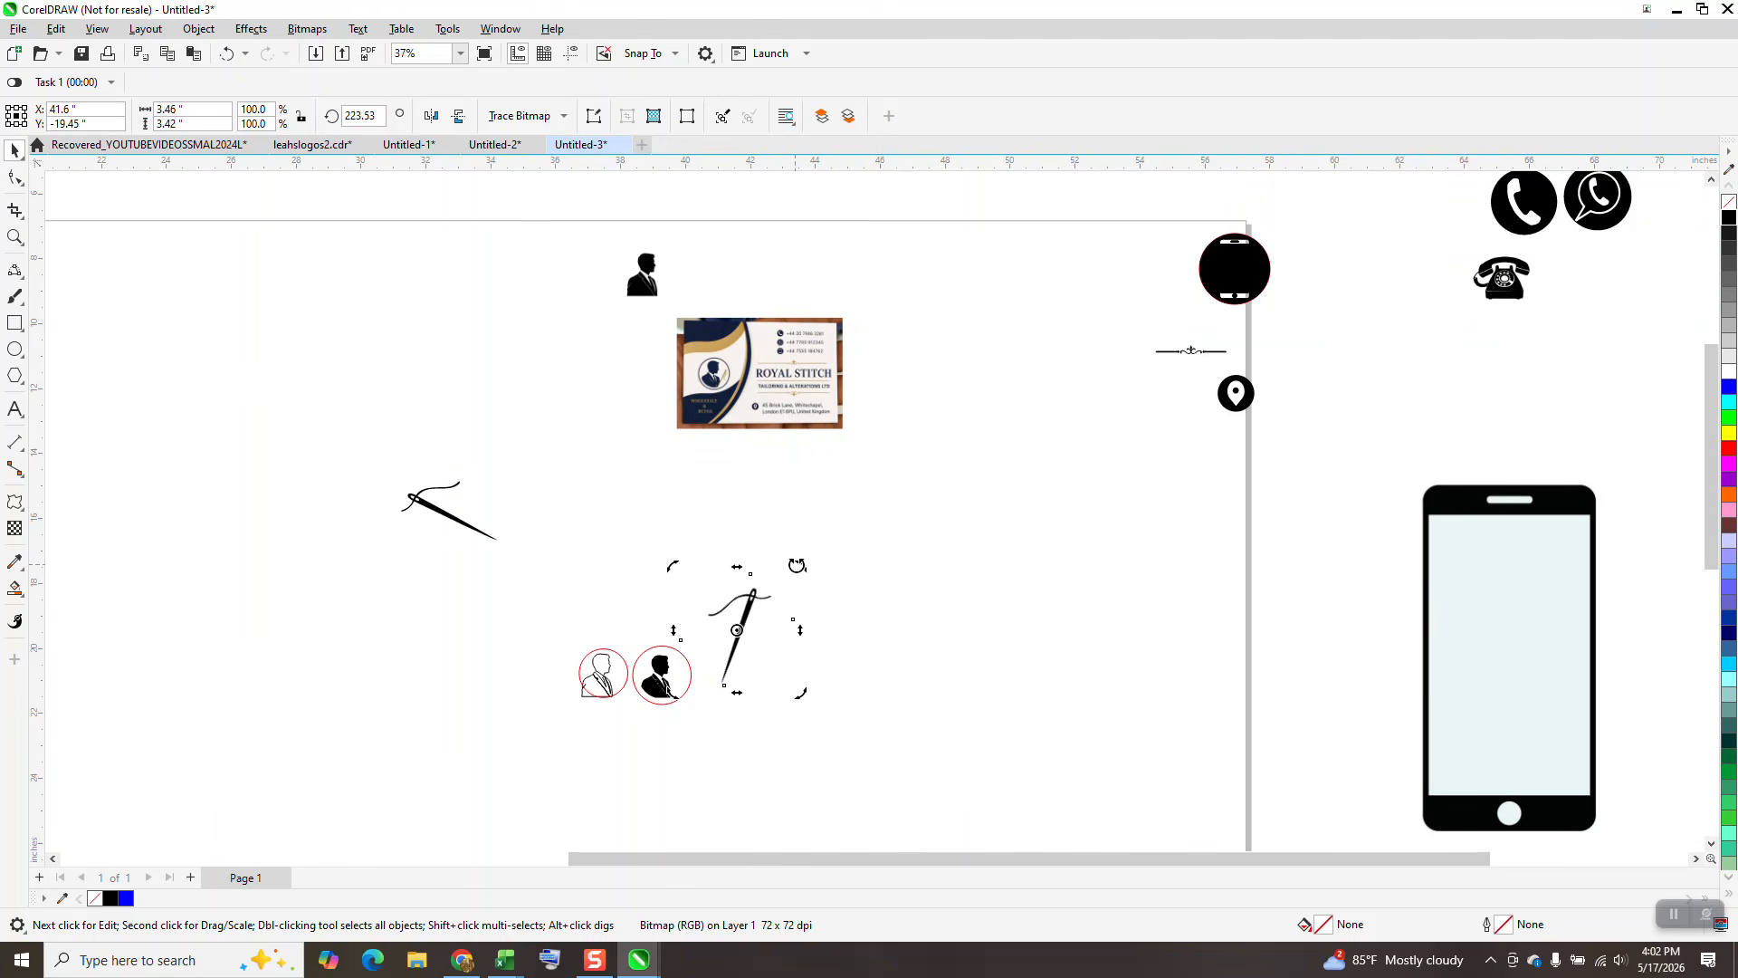
click(756, 606)
drag(799, 568, 673, 693)
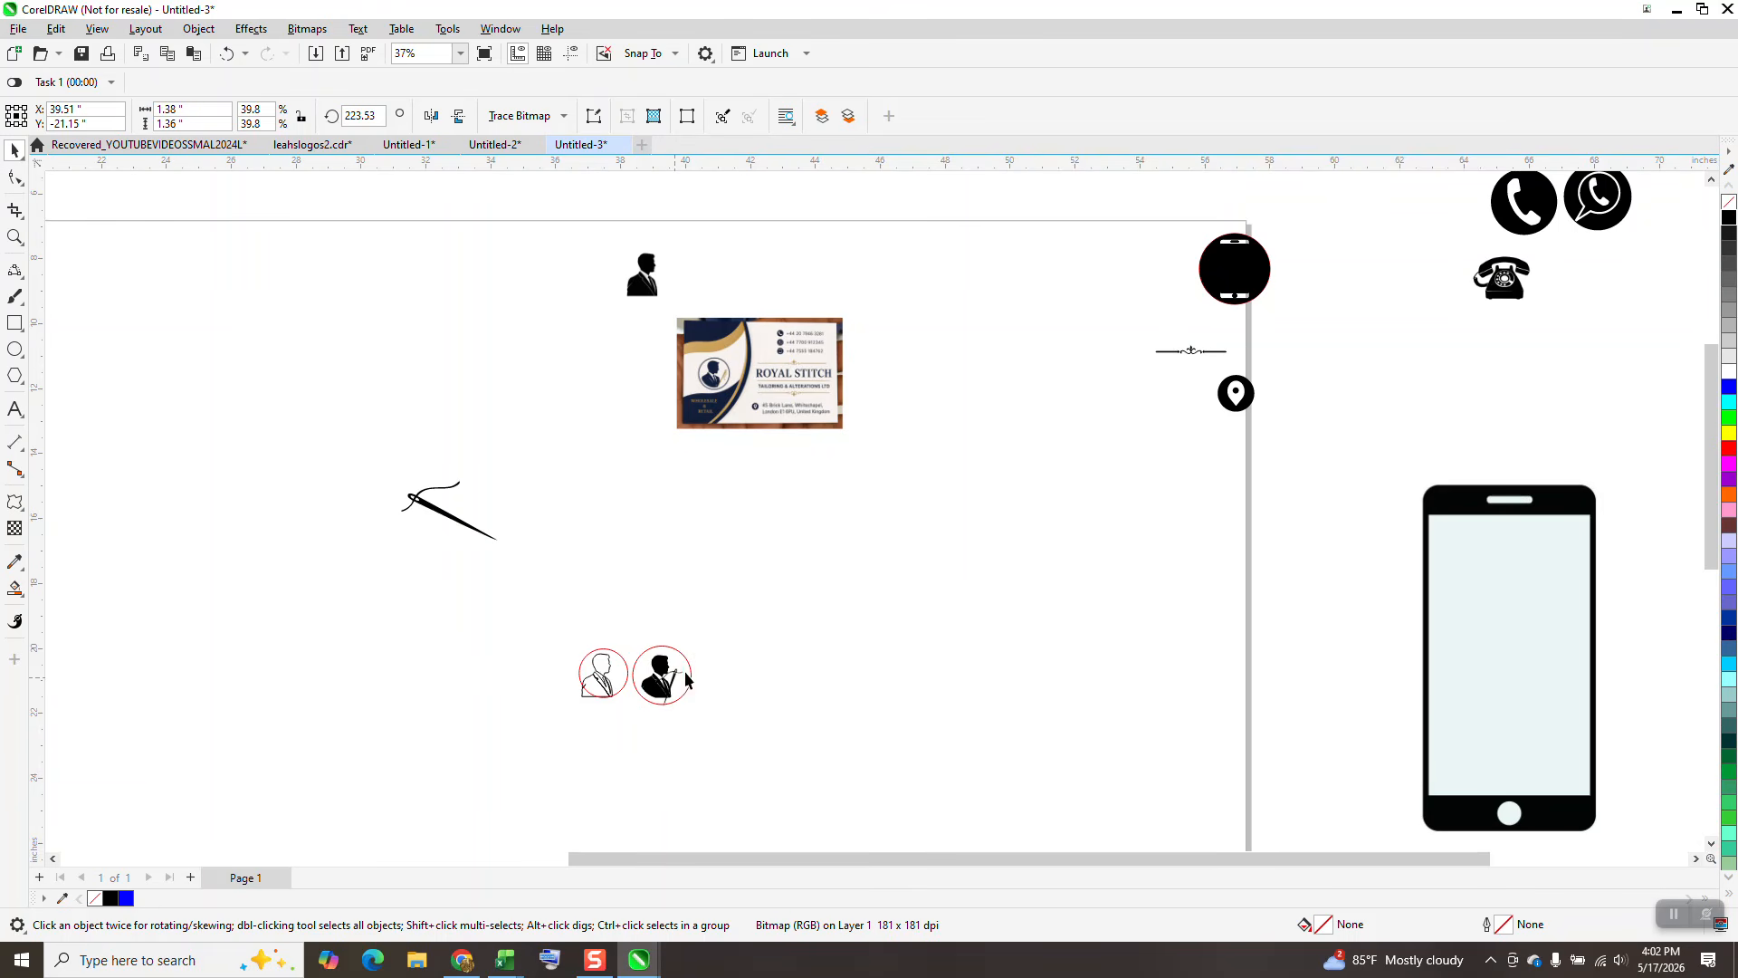
Move the larger circle clear of the black silhouette and delete the small rotated needle bitmap.
drag(674, 677, 819, 627)
drag(672, 684, 724, 578)
click(442, 516)
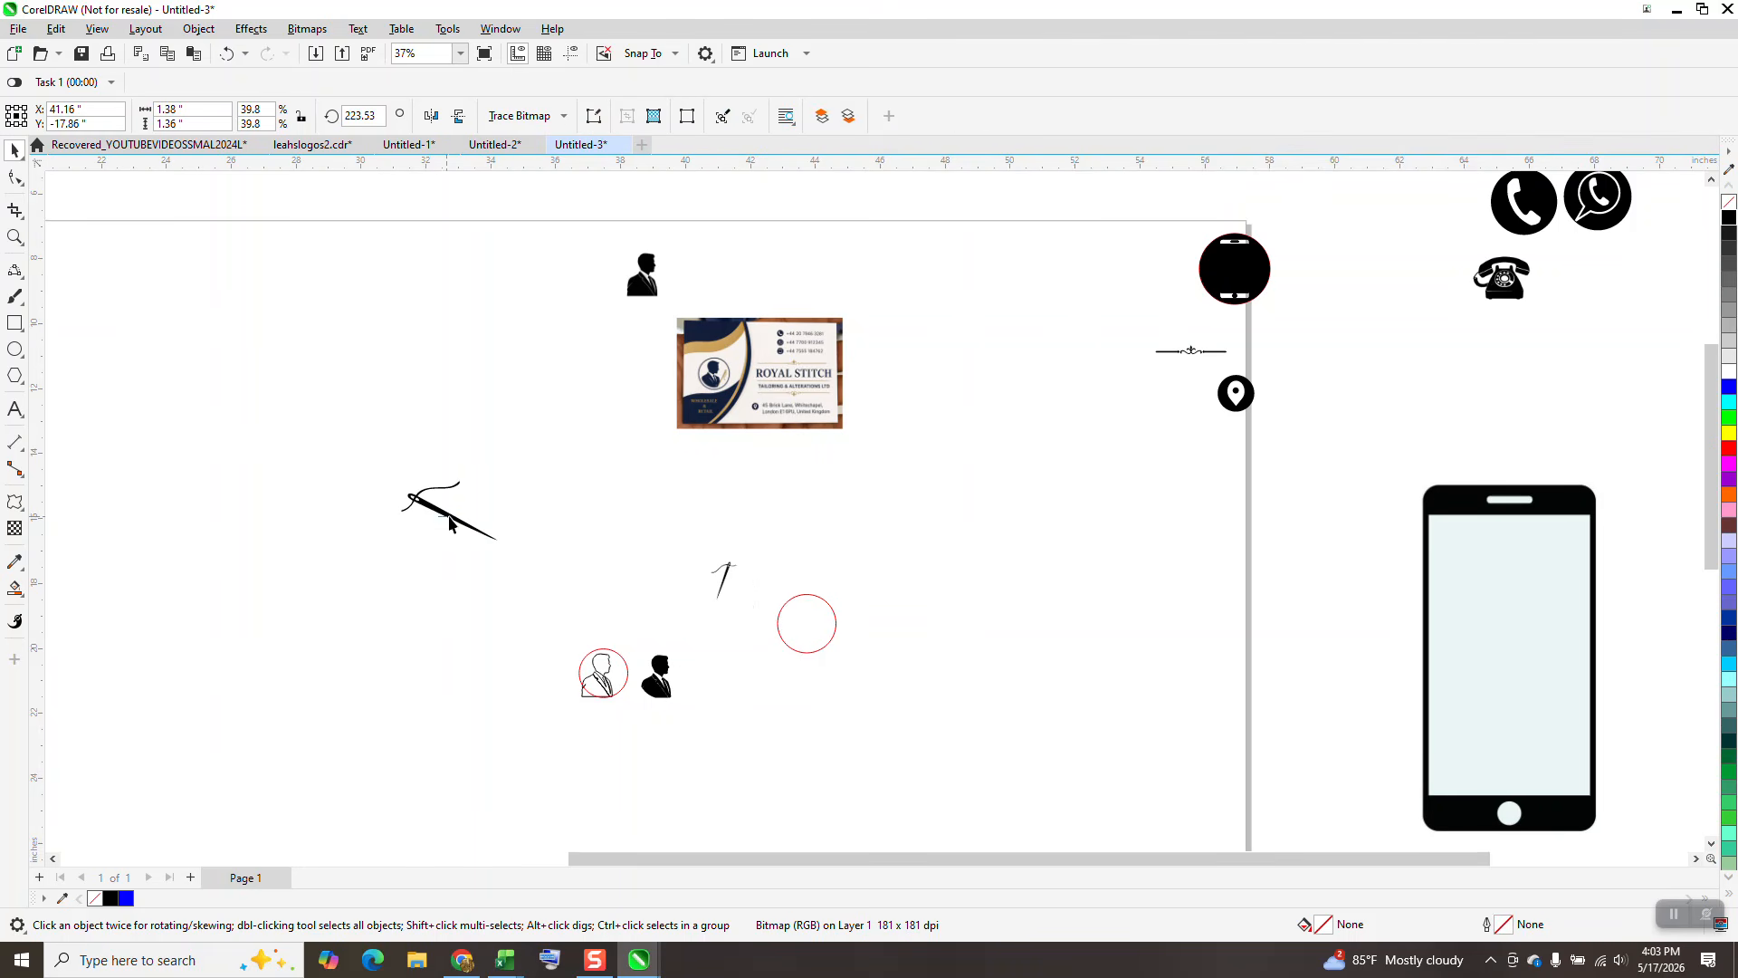
drag(462, 530, 644, 533)
click(731, 568)
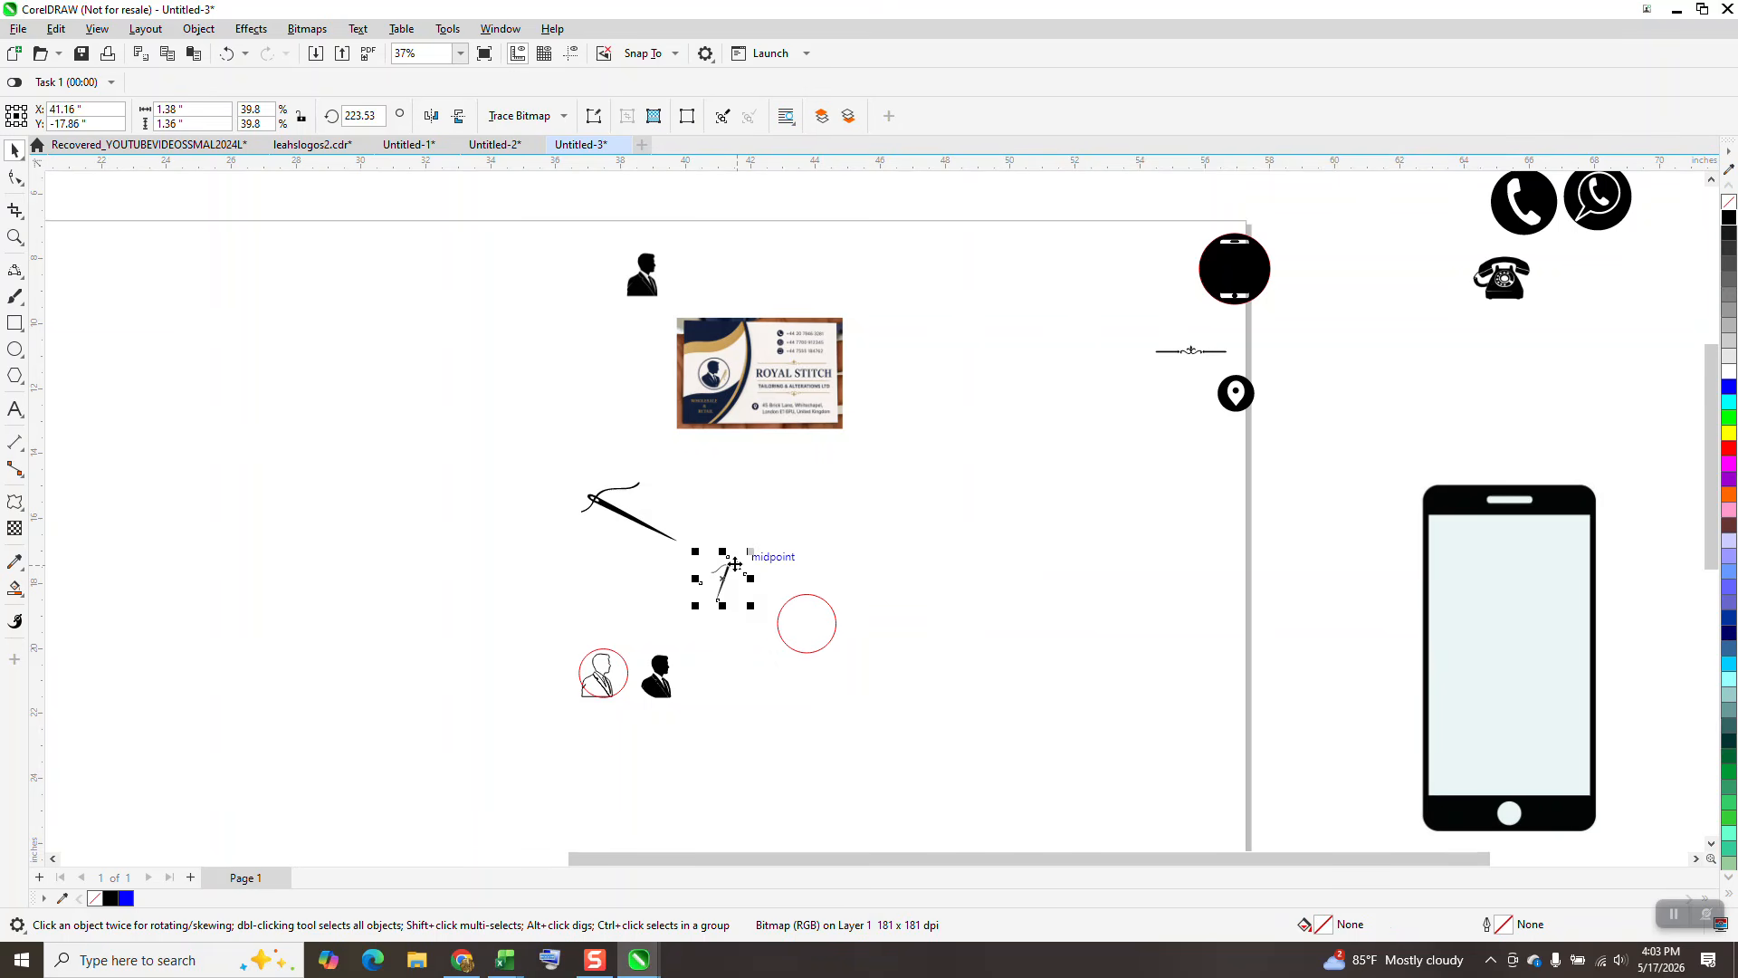
key(Delete)
Move the traced needle group to the right of the empty circle and rotate it nearly upright with the eye on top.
drag(527, 460, 690, 579)
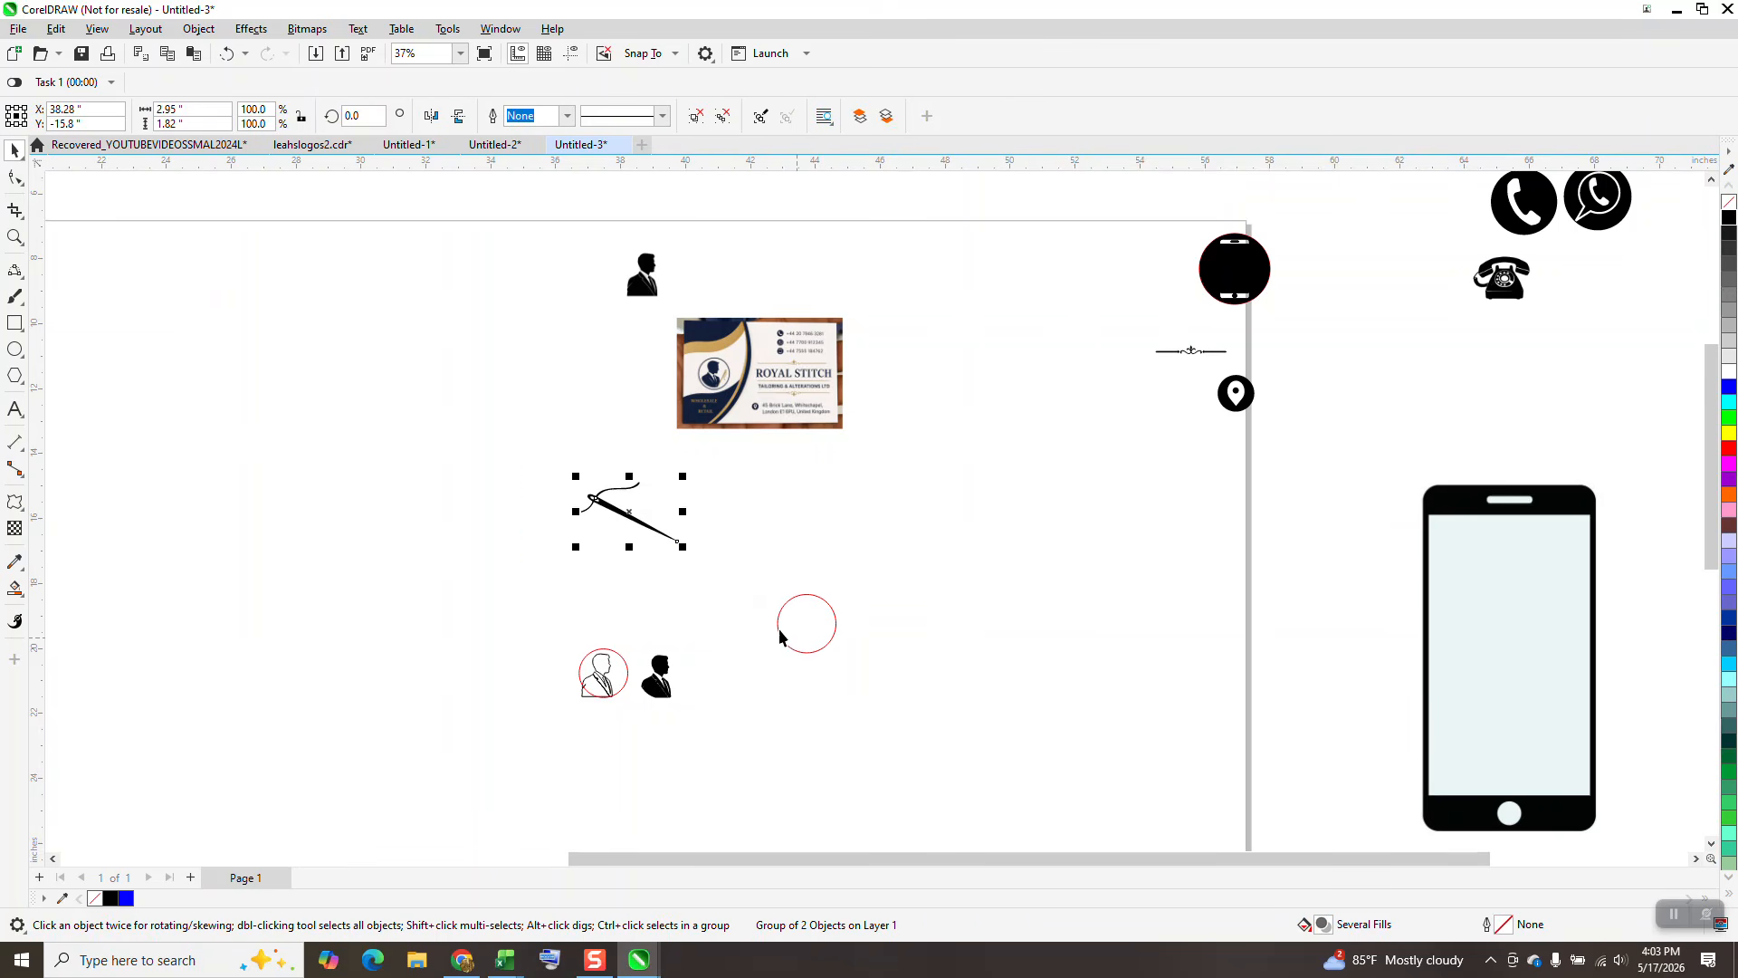
drag(647, 523, 993, 643)
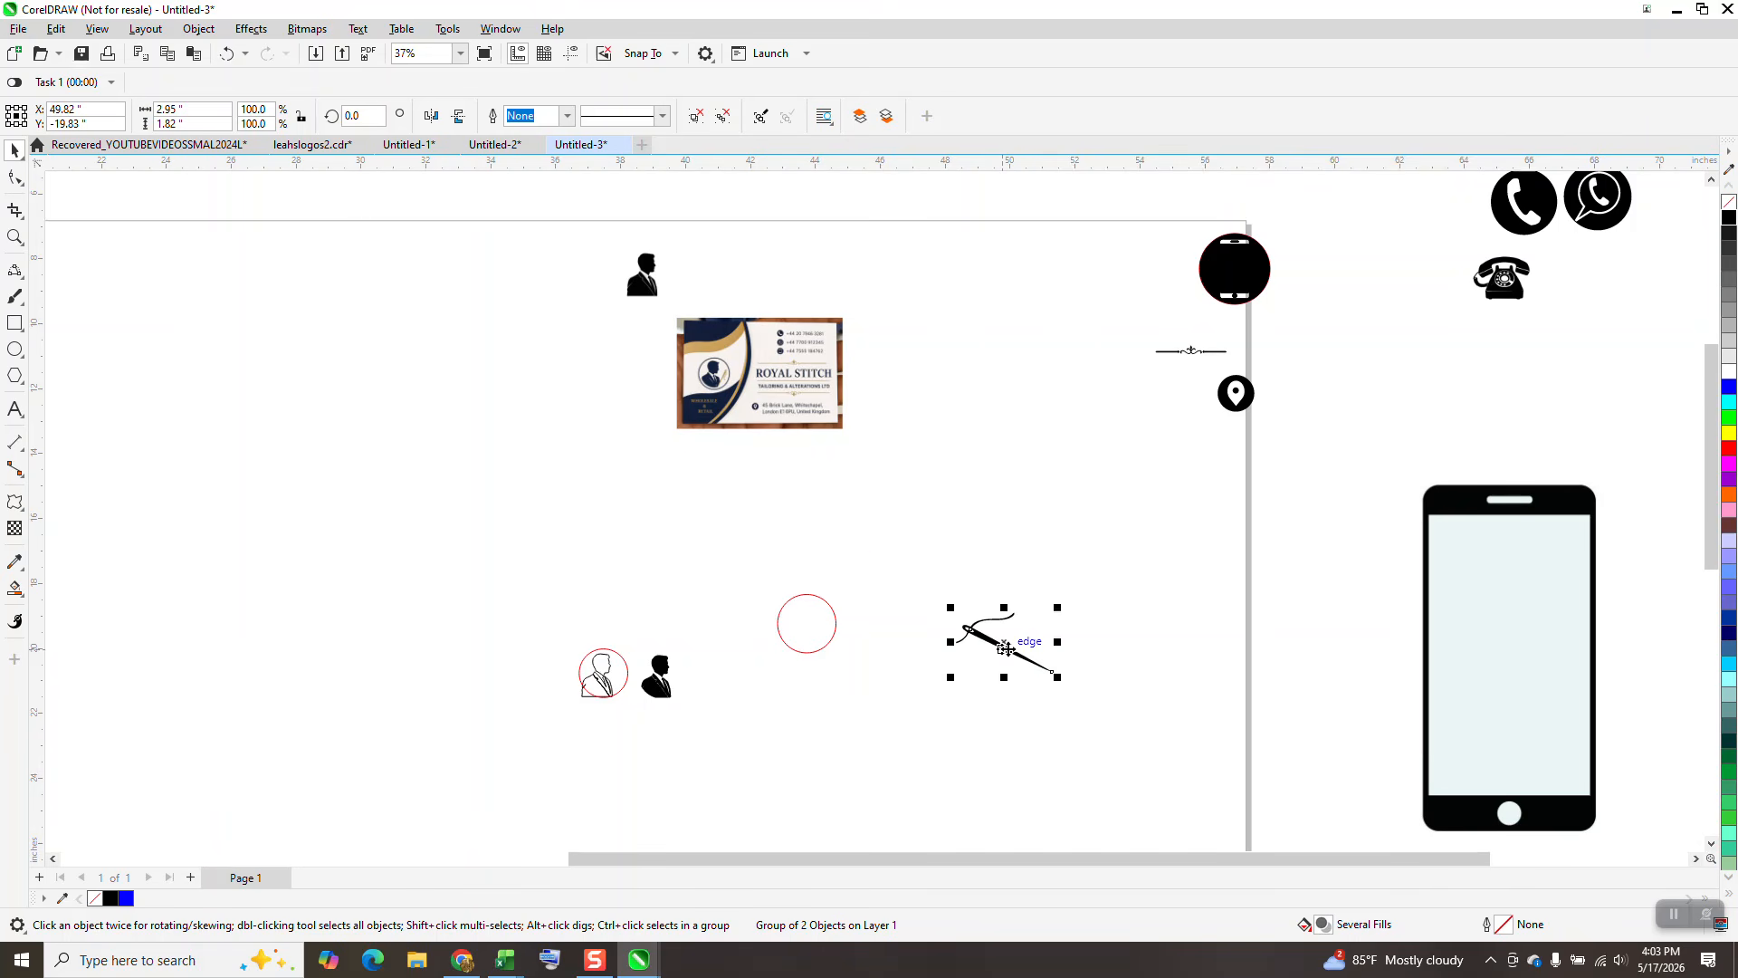
click(1037, 637)
drag(1060, 607, 1065, 690)
click(1062, 615)
click(1012, 629)
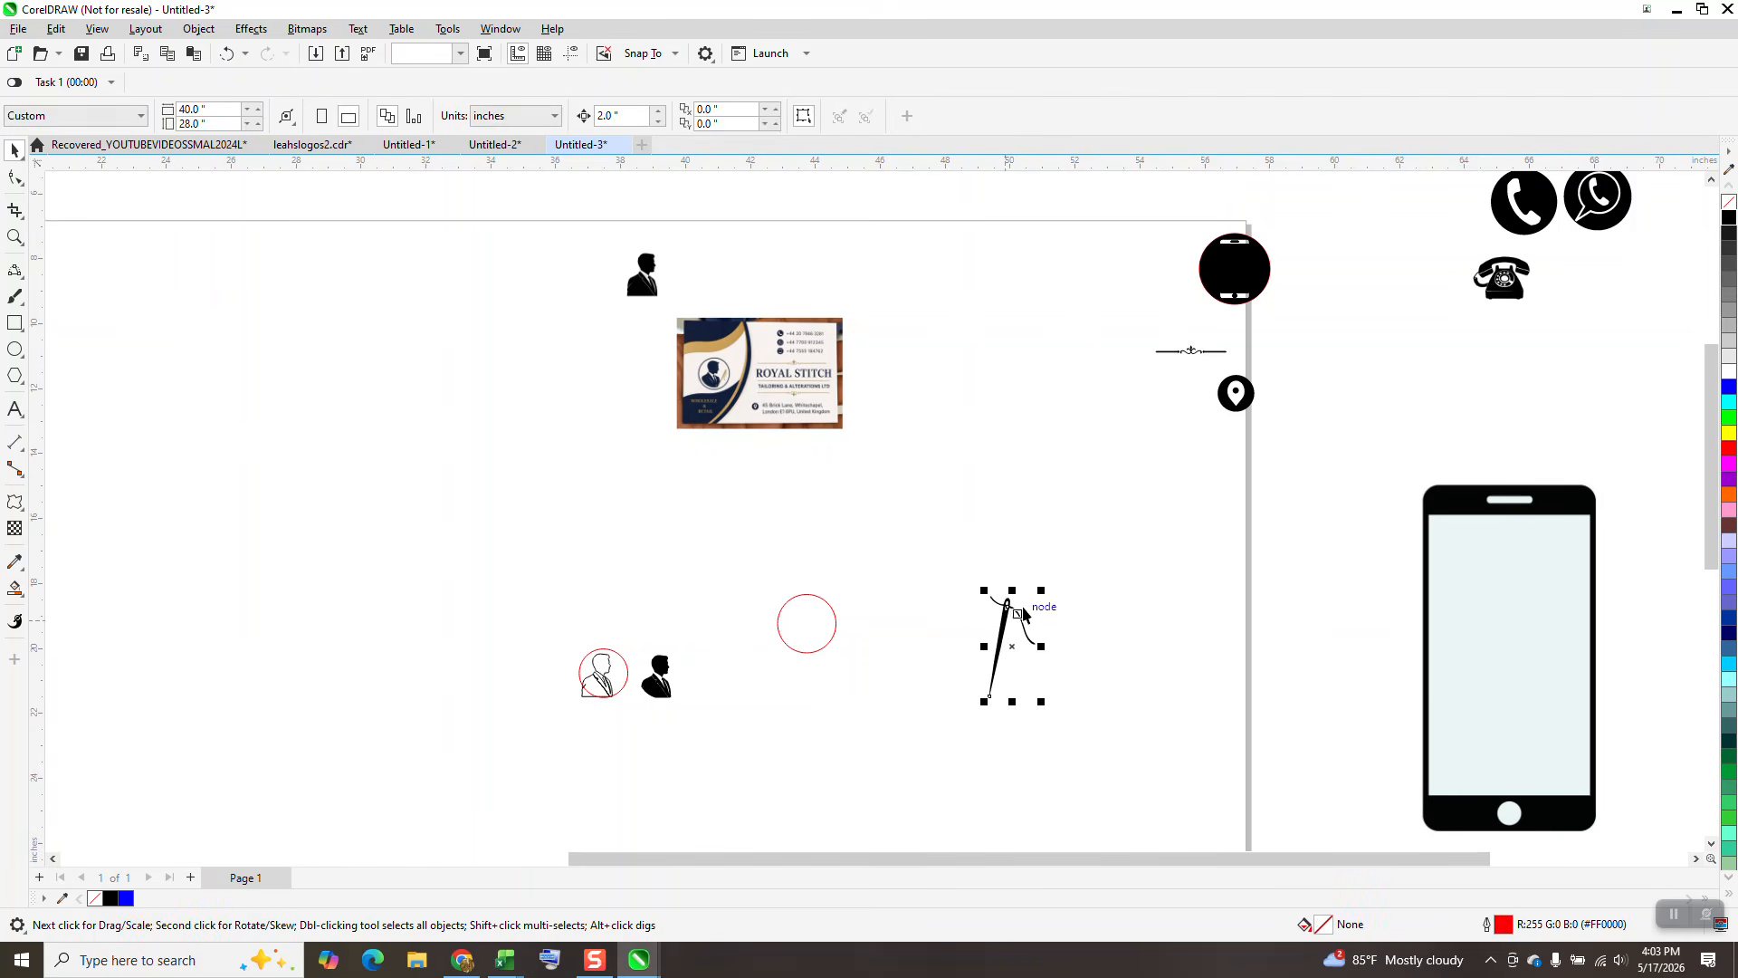
Scale down the upright traced needle and place it just in front of the black silhouette's chest.
drag(1041, 588, 1018, 627)
drag(996, 688, 679, 682)
click(16, 237)
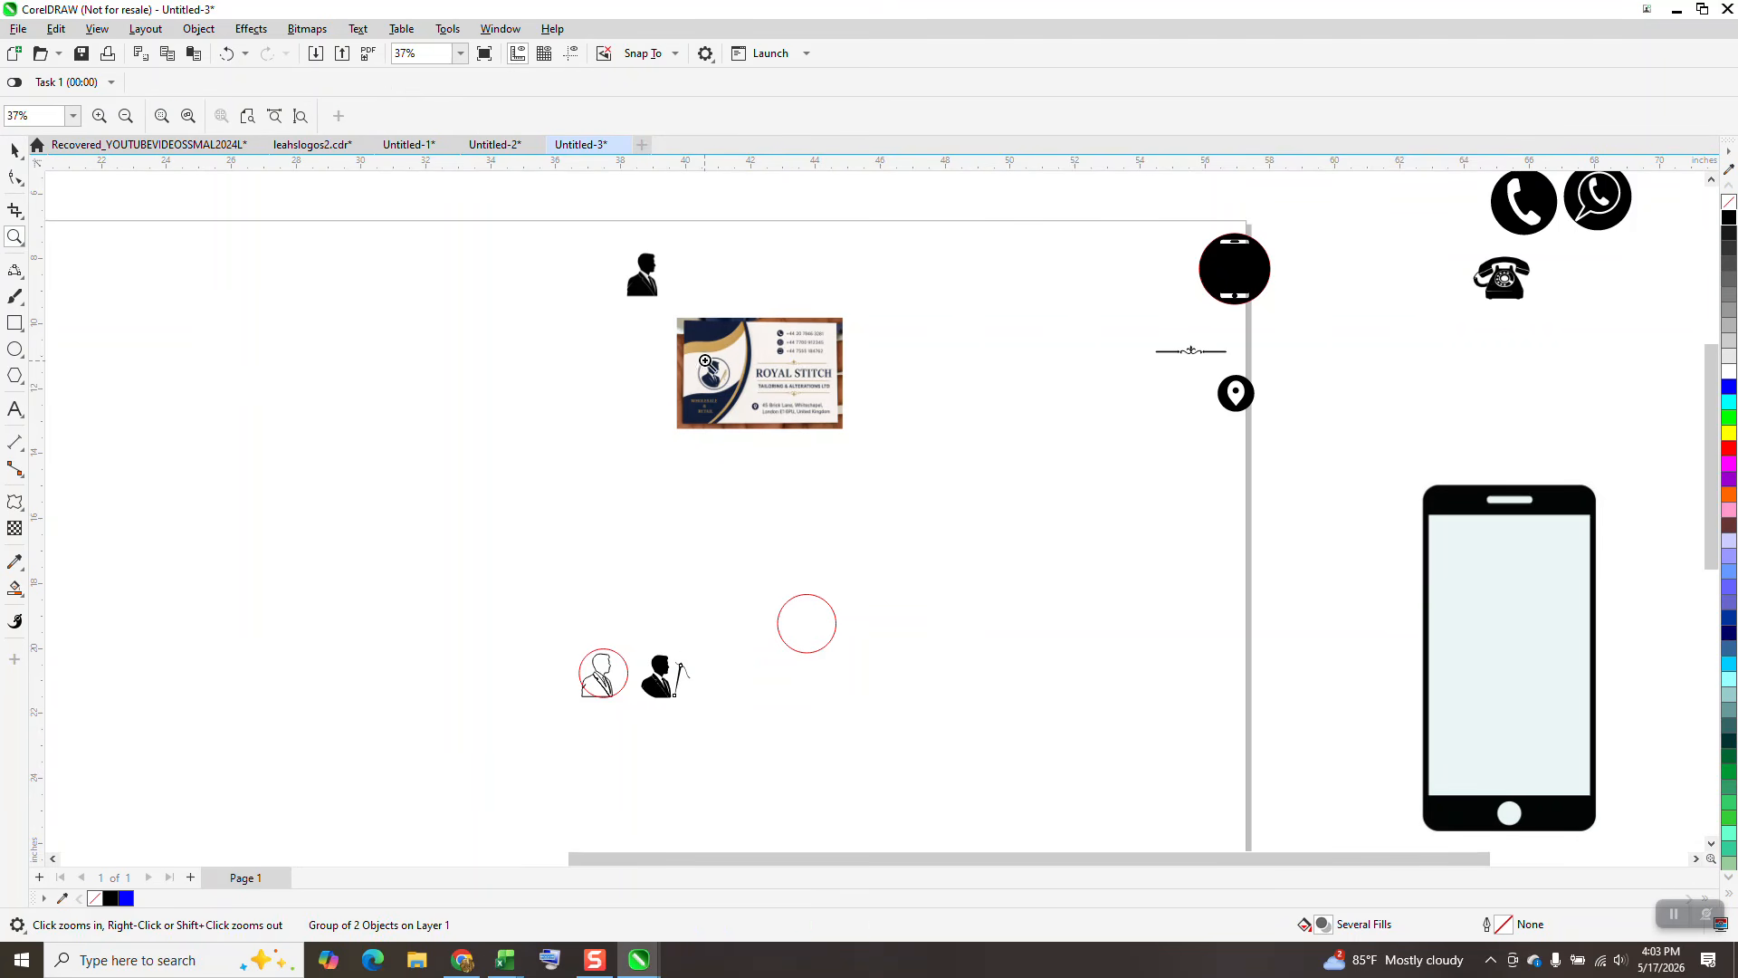
Move the traced needle group closer to the black silhouette's chest, following the round logo on the card.
drag(705, 361, 766, 429)
scroll(766, 429, down, 4)
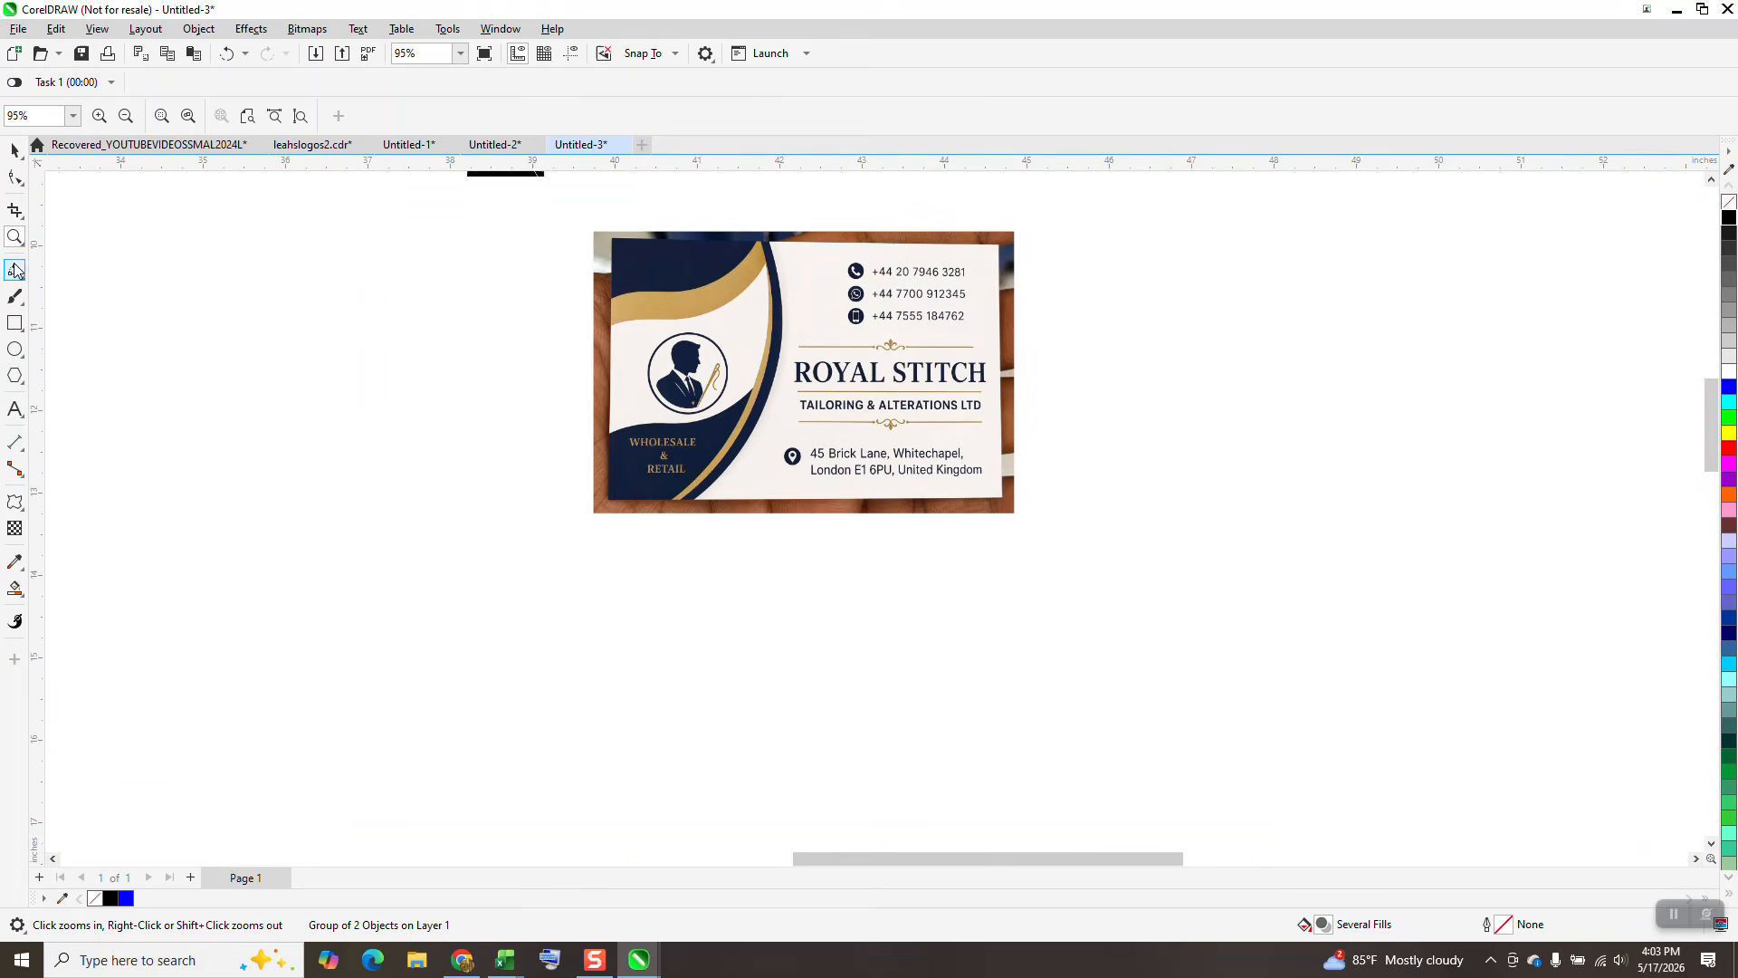
scroll(878, 591, down, 4)
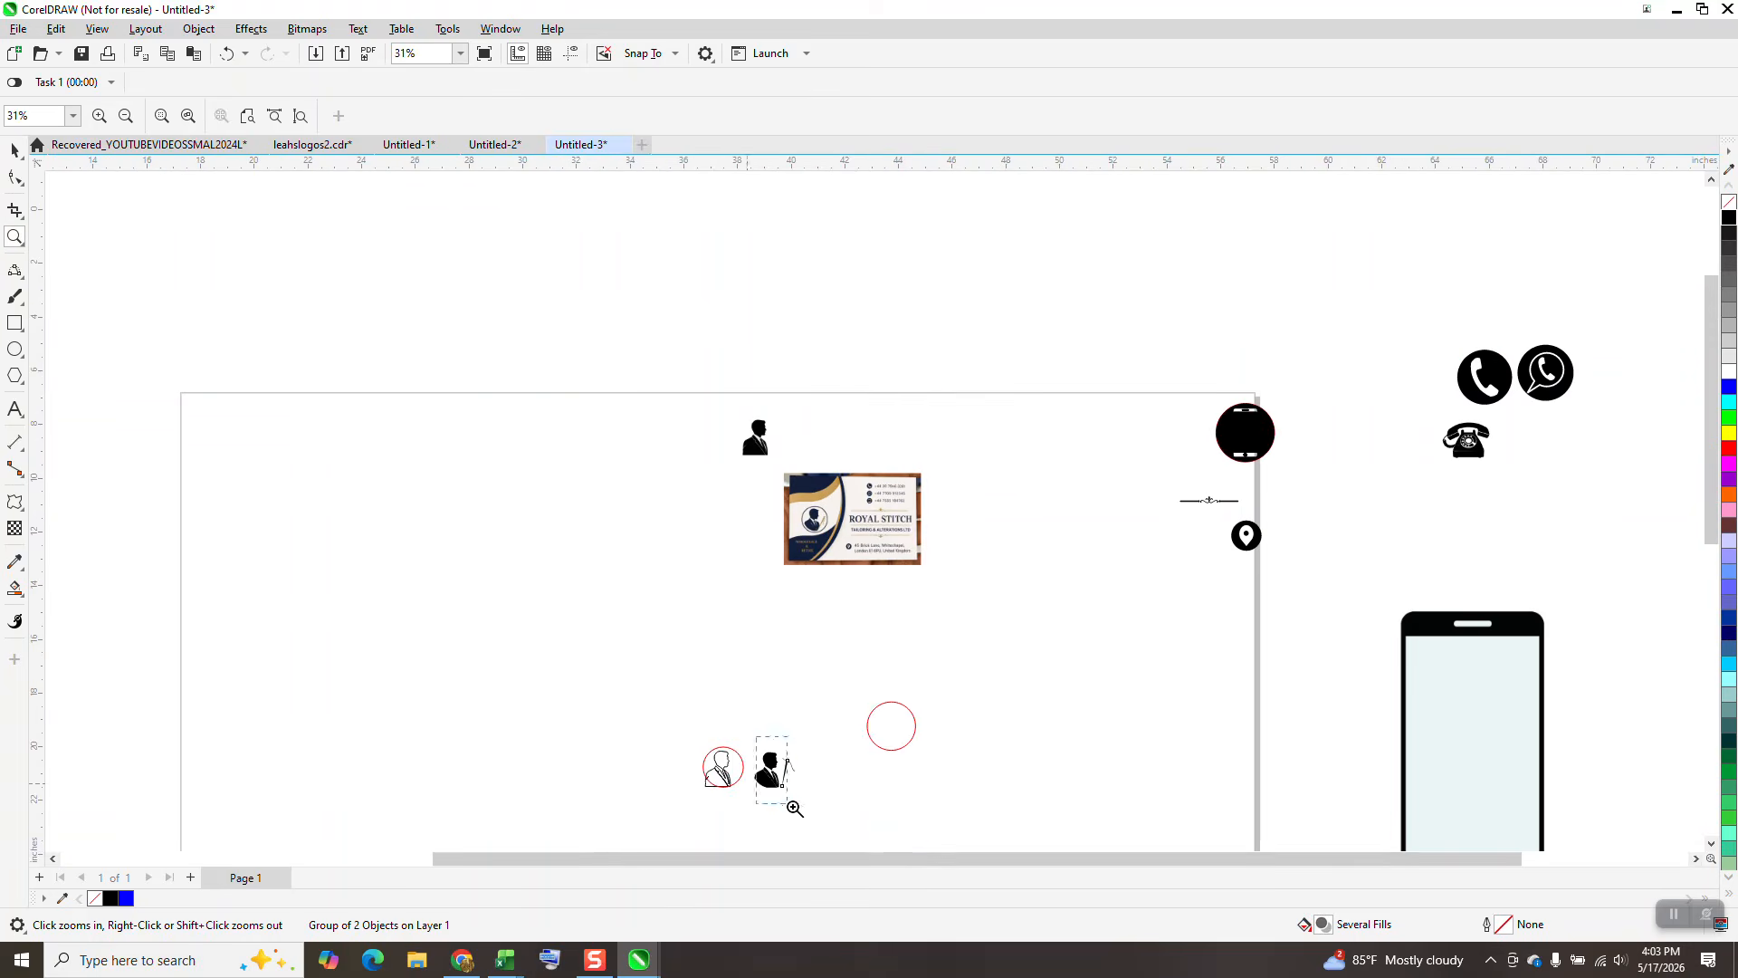
drag(815, 812, 761, 736)
click(15, 150)
click(860, 479)
drag(860, 480, 833, 527)
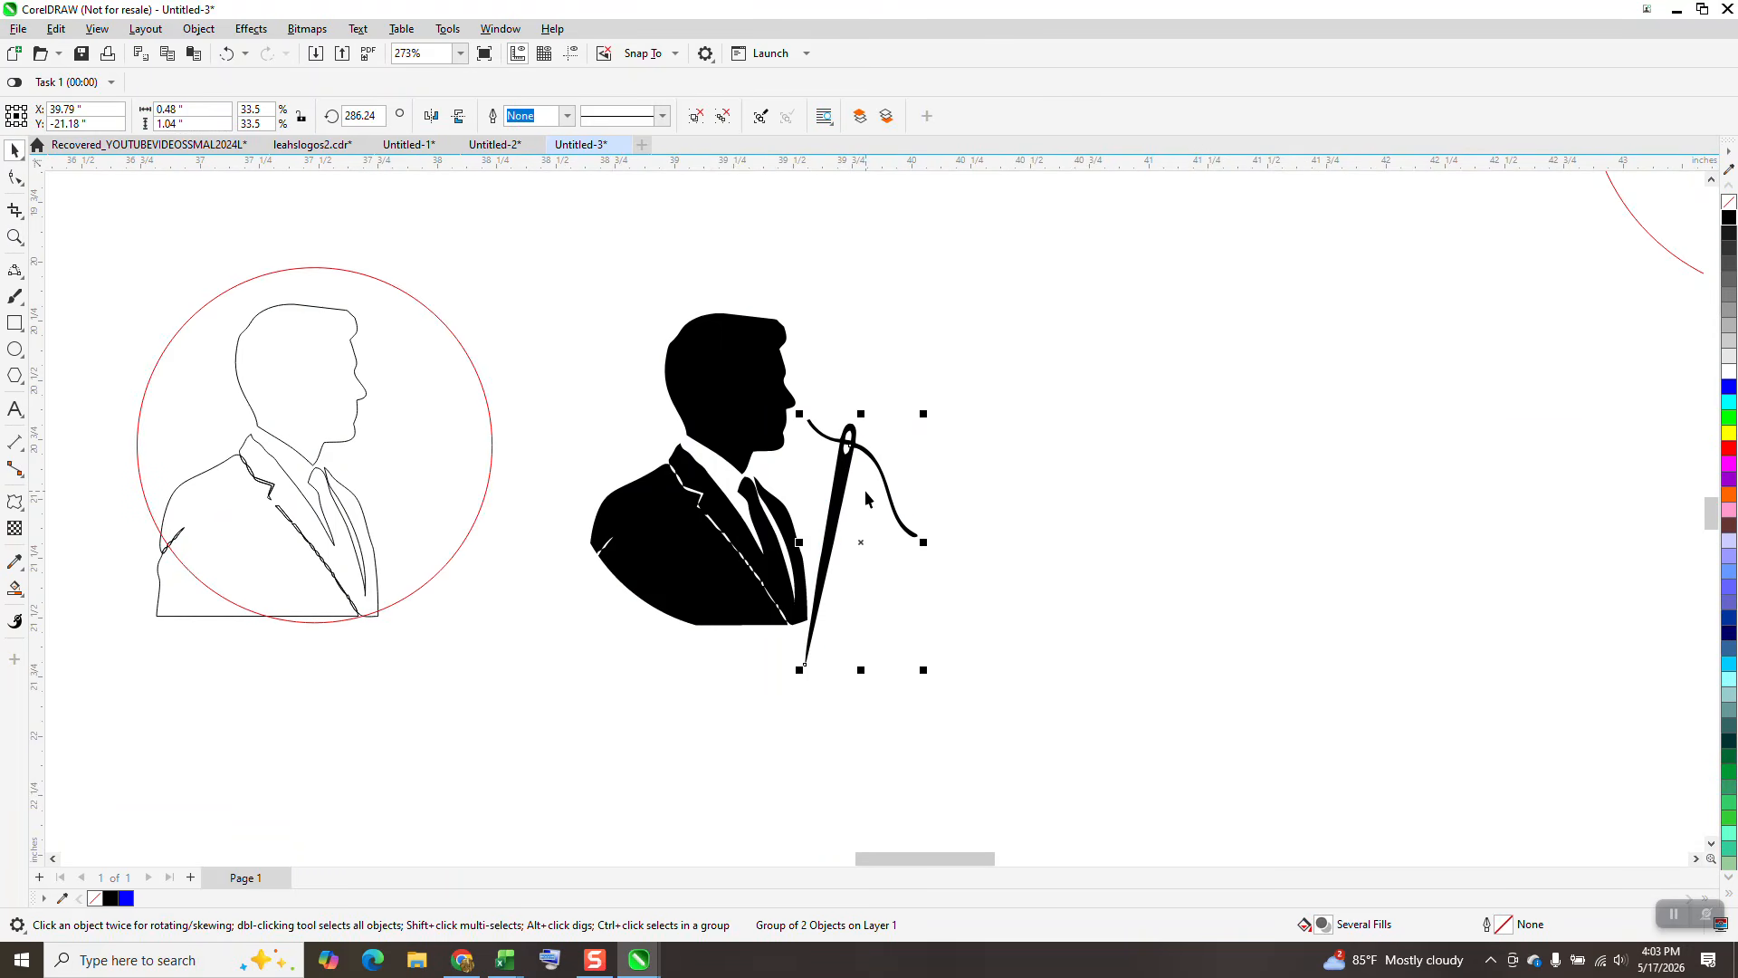
Place the larger empty circle around the black silhouette and the traced needle.
scroll(827, 473, down, 1)
scroll(840, 463, down, 2)
drag(1416, 328, 811, 549)
Give the circle around the black silhouette a 2.0 pt black outline like the ring on the card.
scroll(836, 474, down, 6)
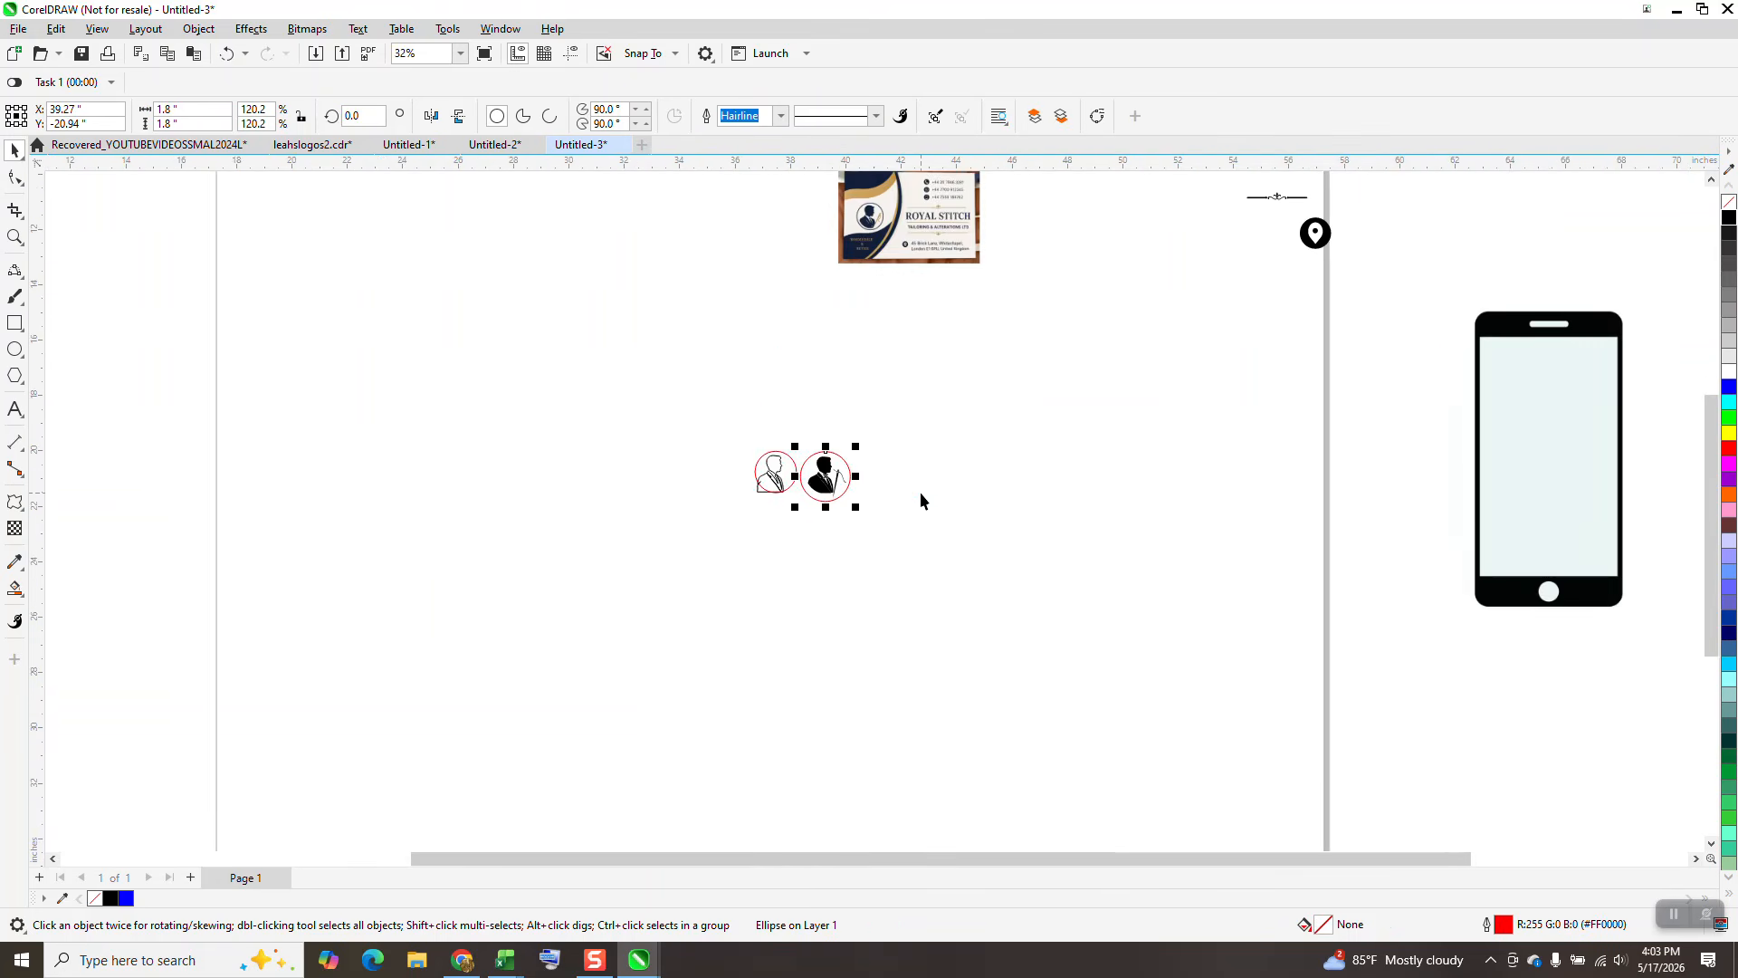
scroll(922, 499, down, 1)
key(z)
drag(866, 261, 990, 363)
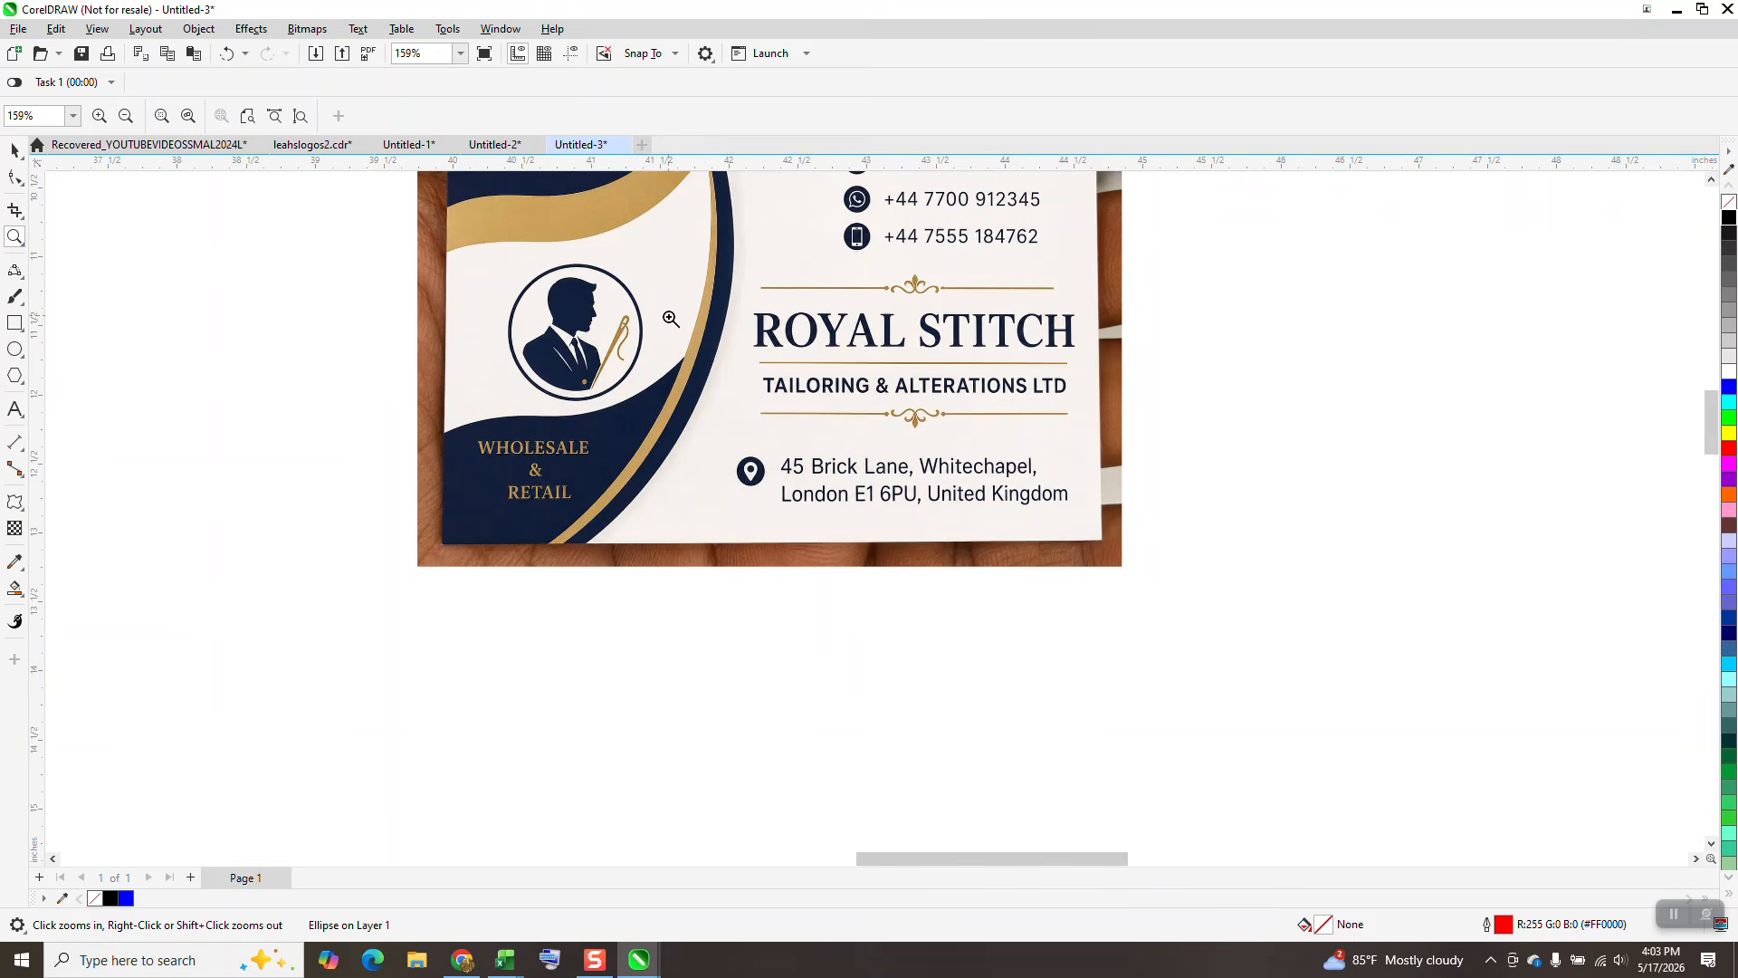
scroll(670, 318, down, 7)
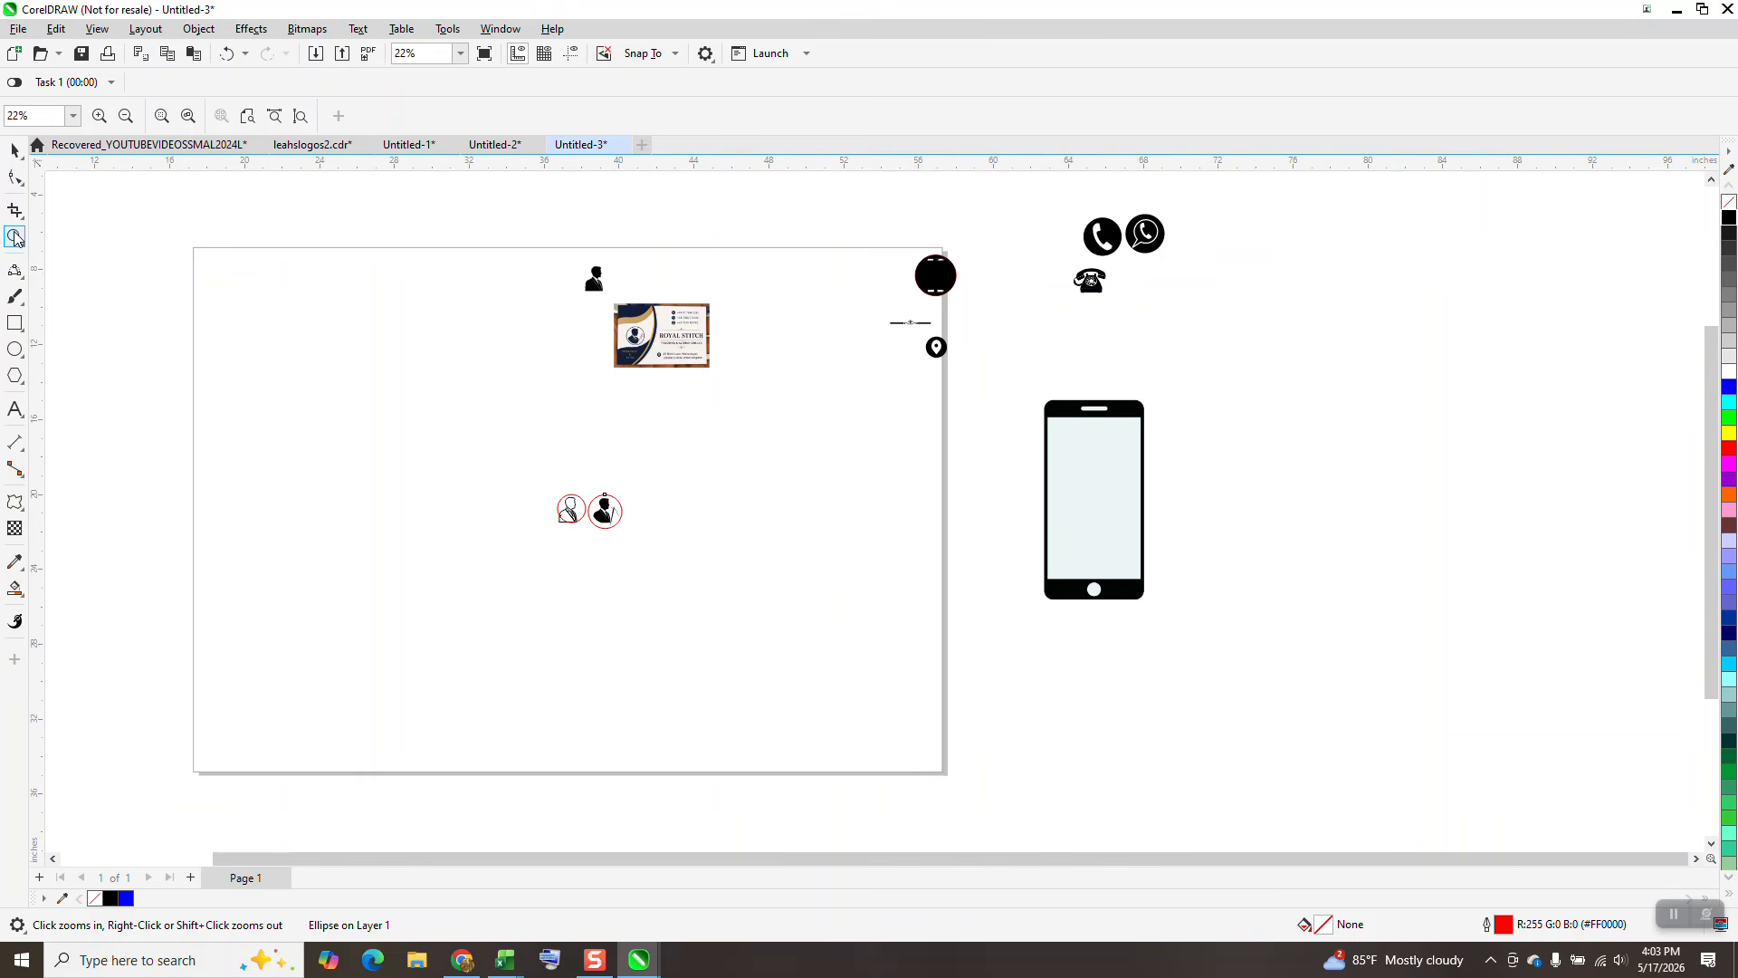
drag(551, 454, 735, 566)
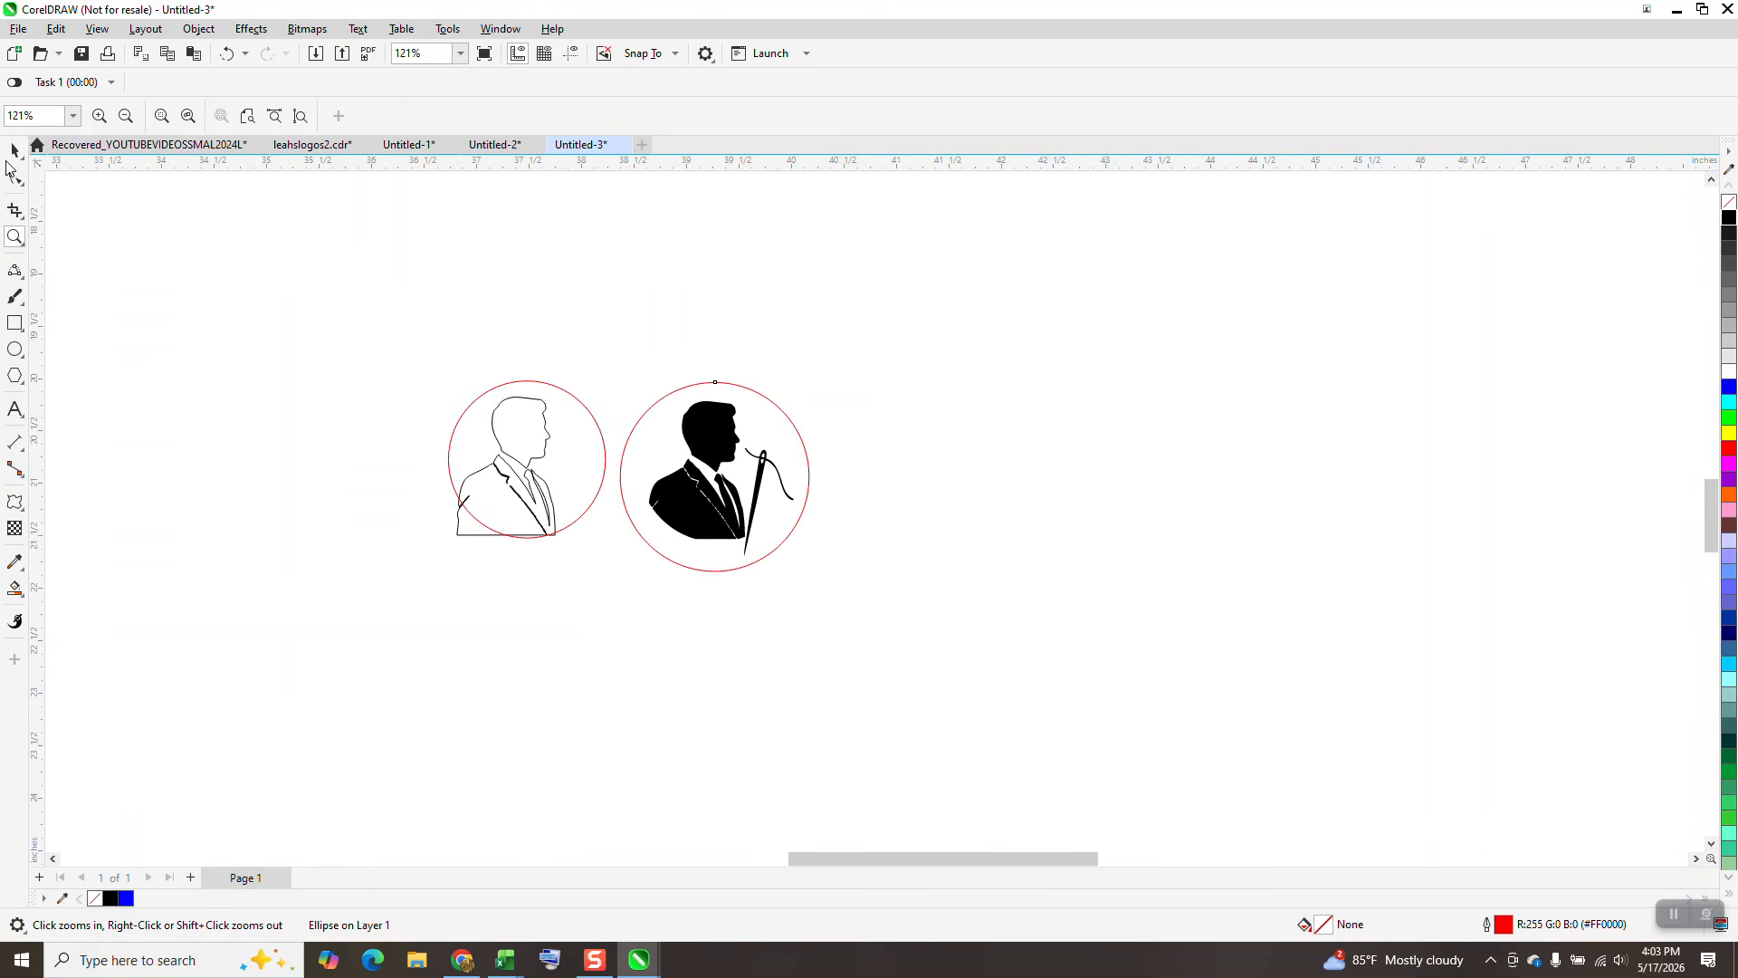
key(space)
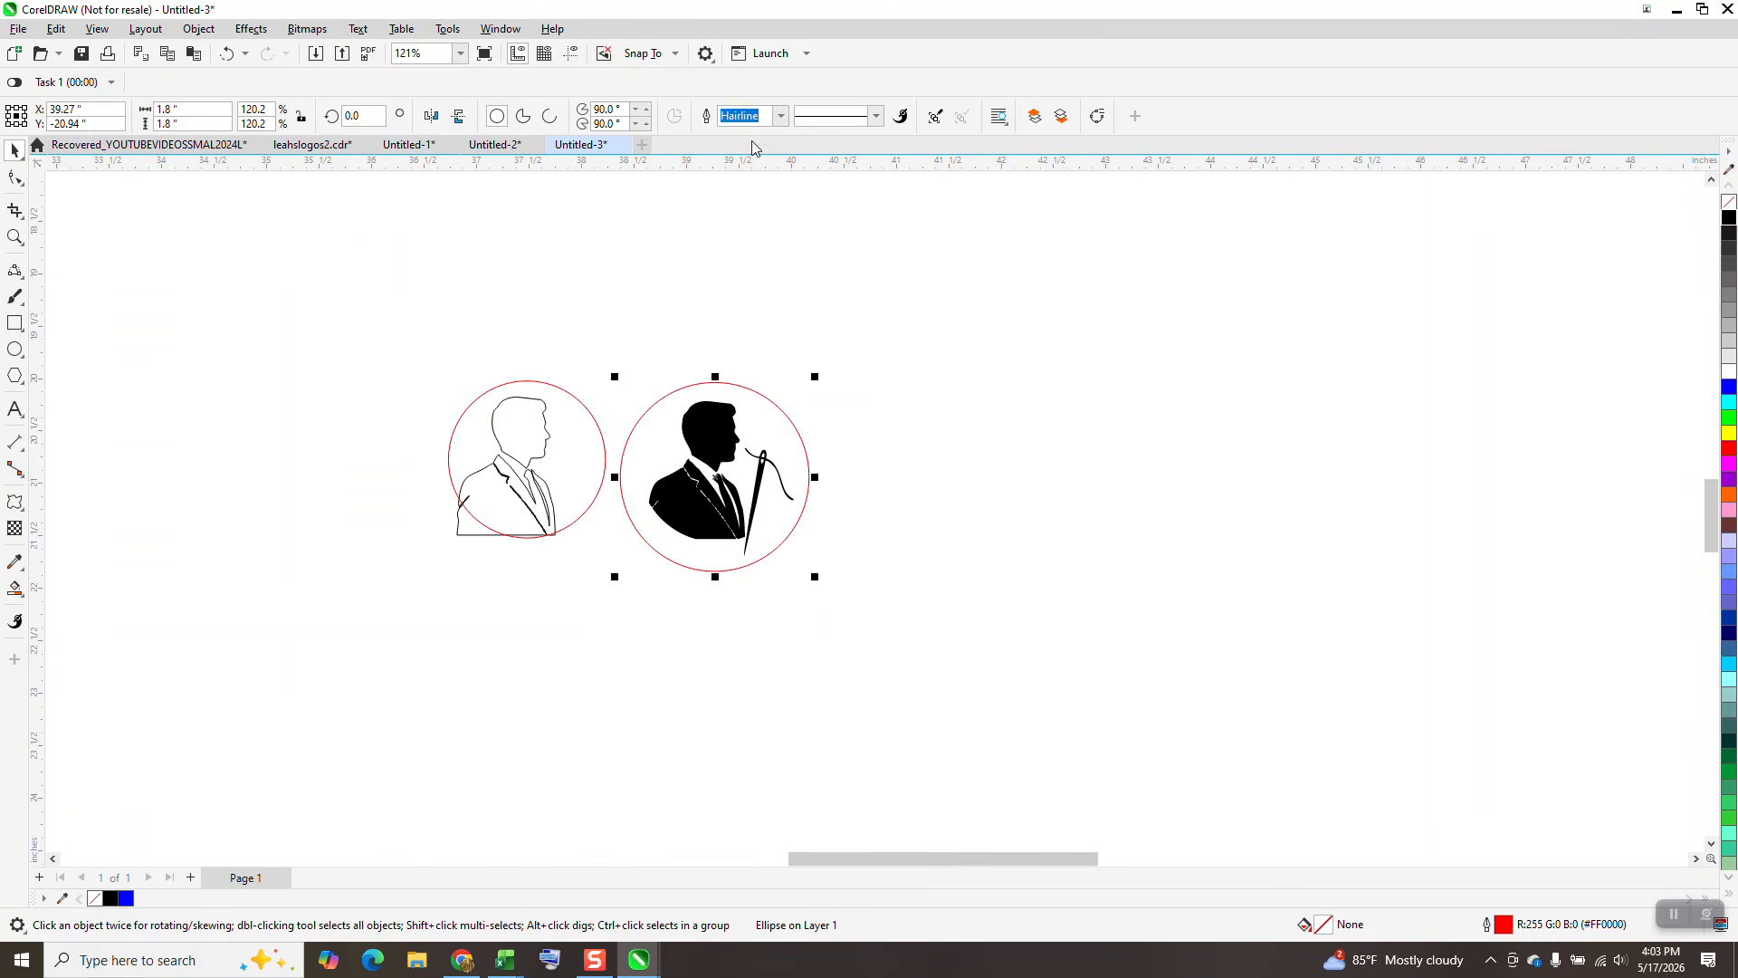
click(779, 117)
click(762, 223)
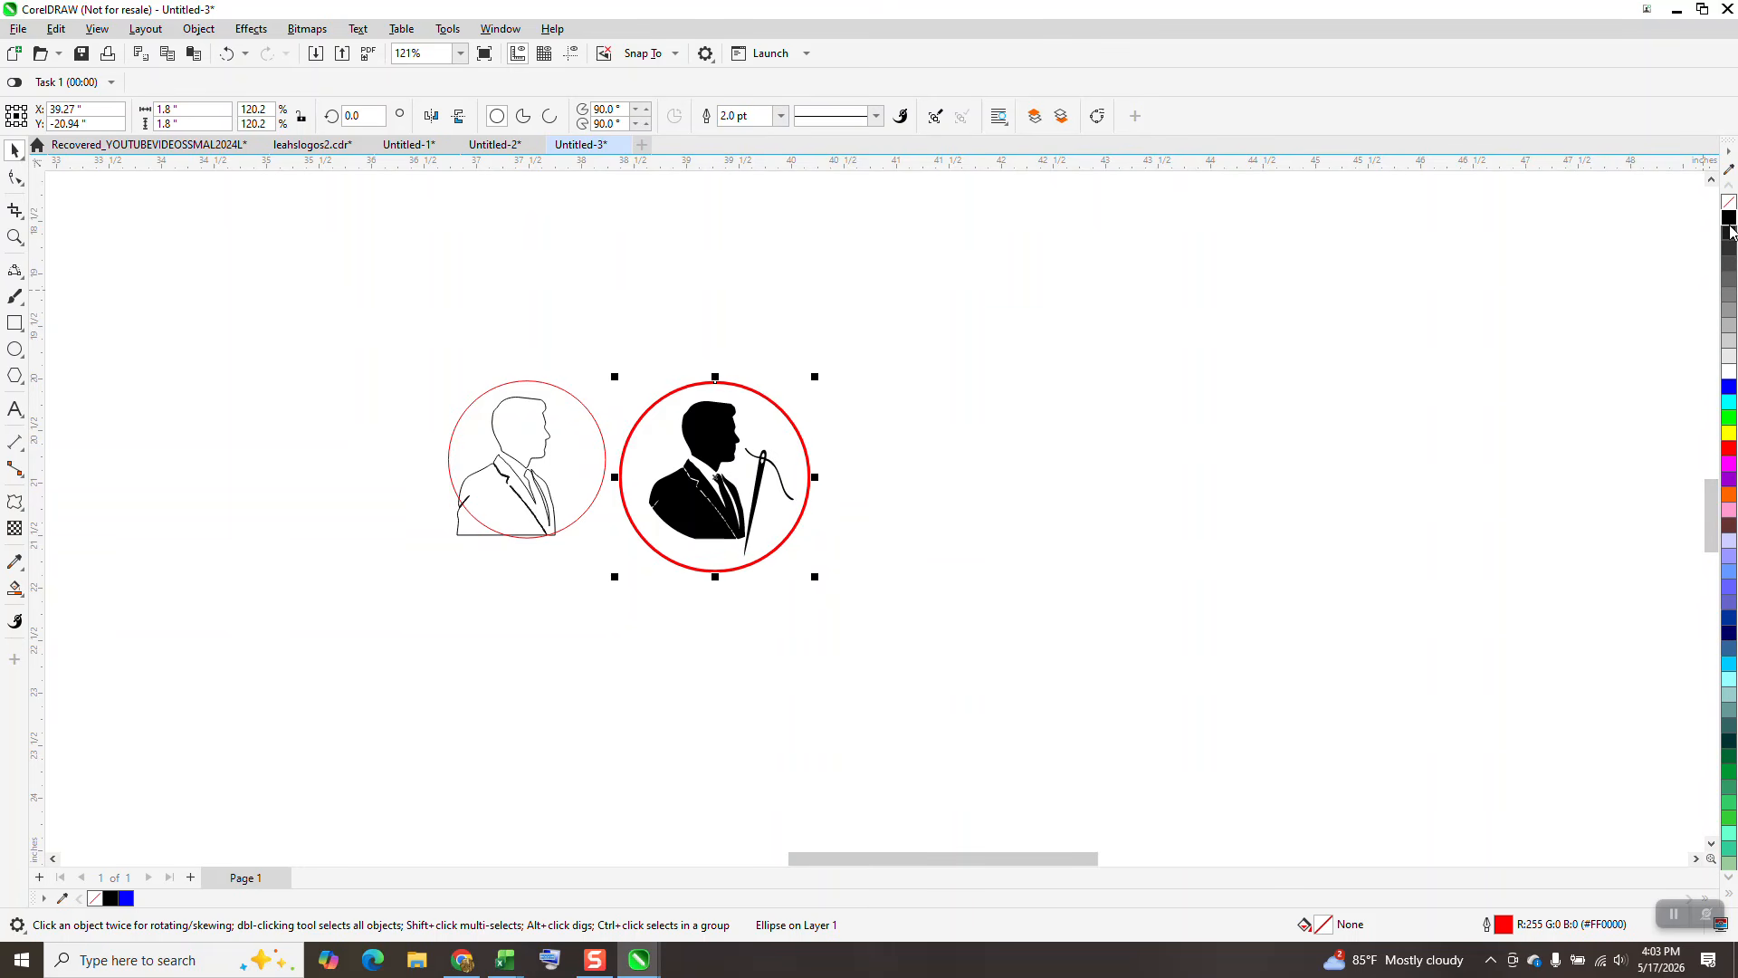
right_click(1728, 223)
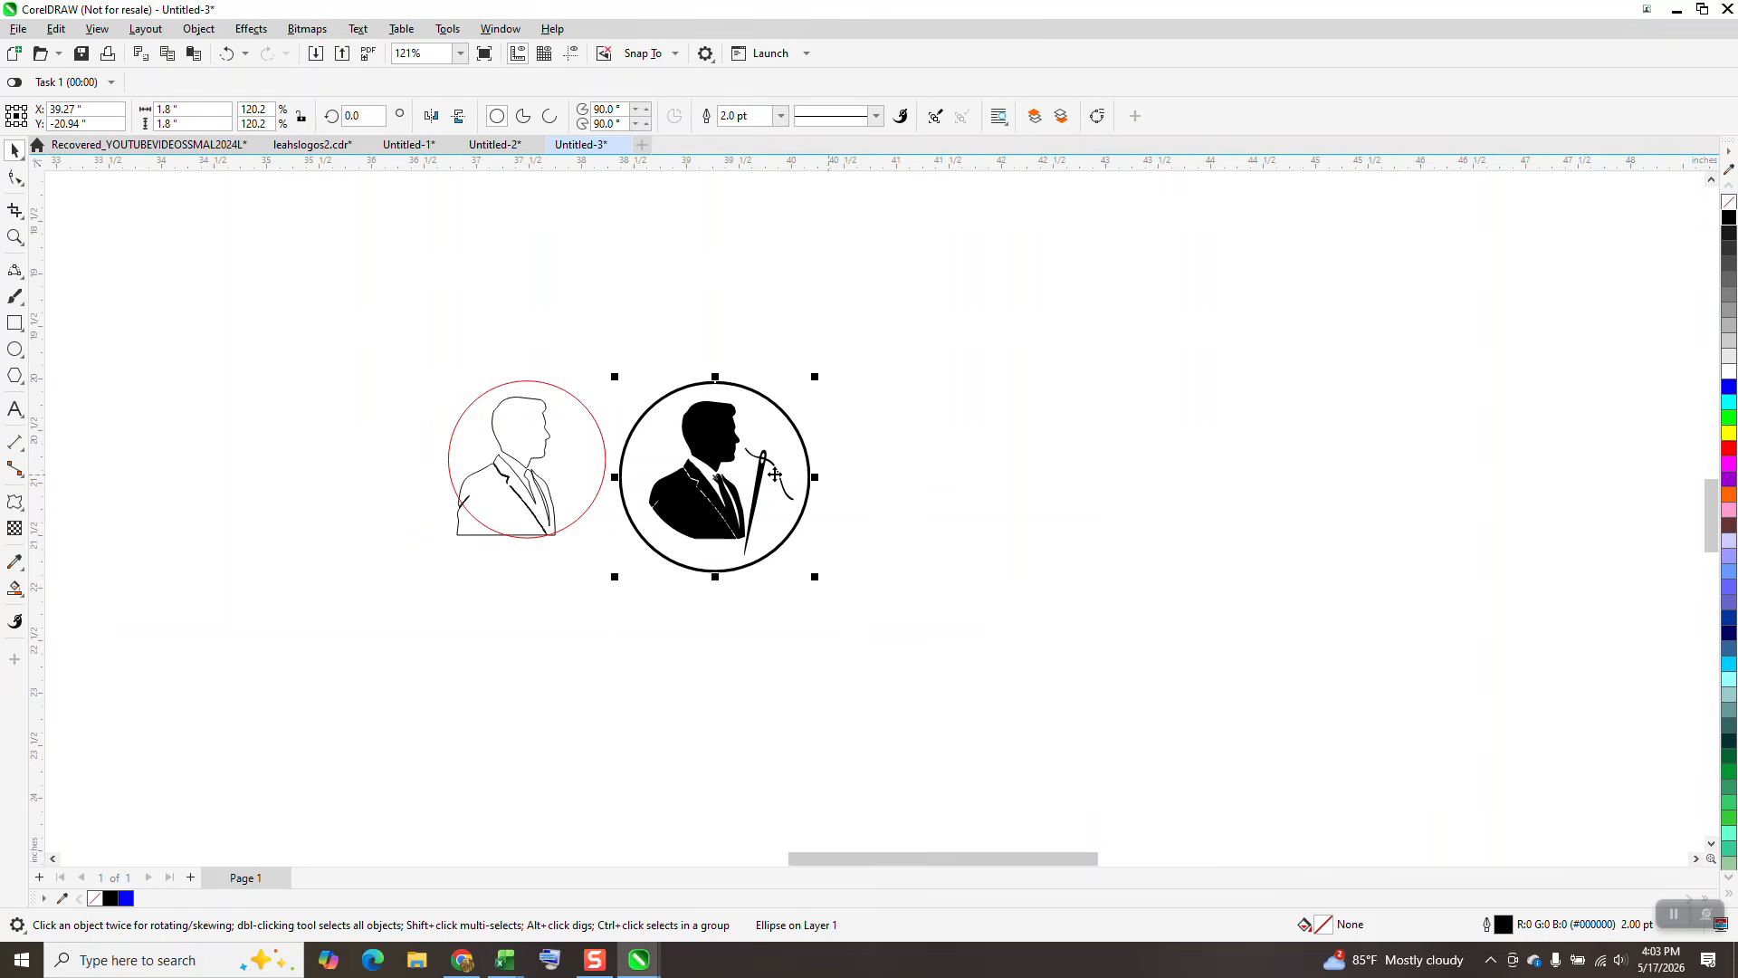
Fill the traced needle and thread with golden yellow (#FFCC00).
click(763, 480)
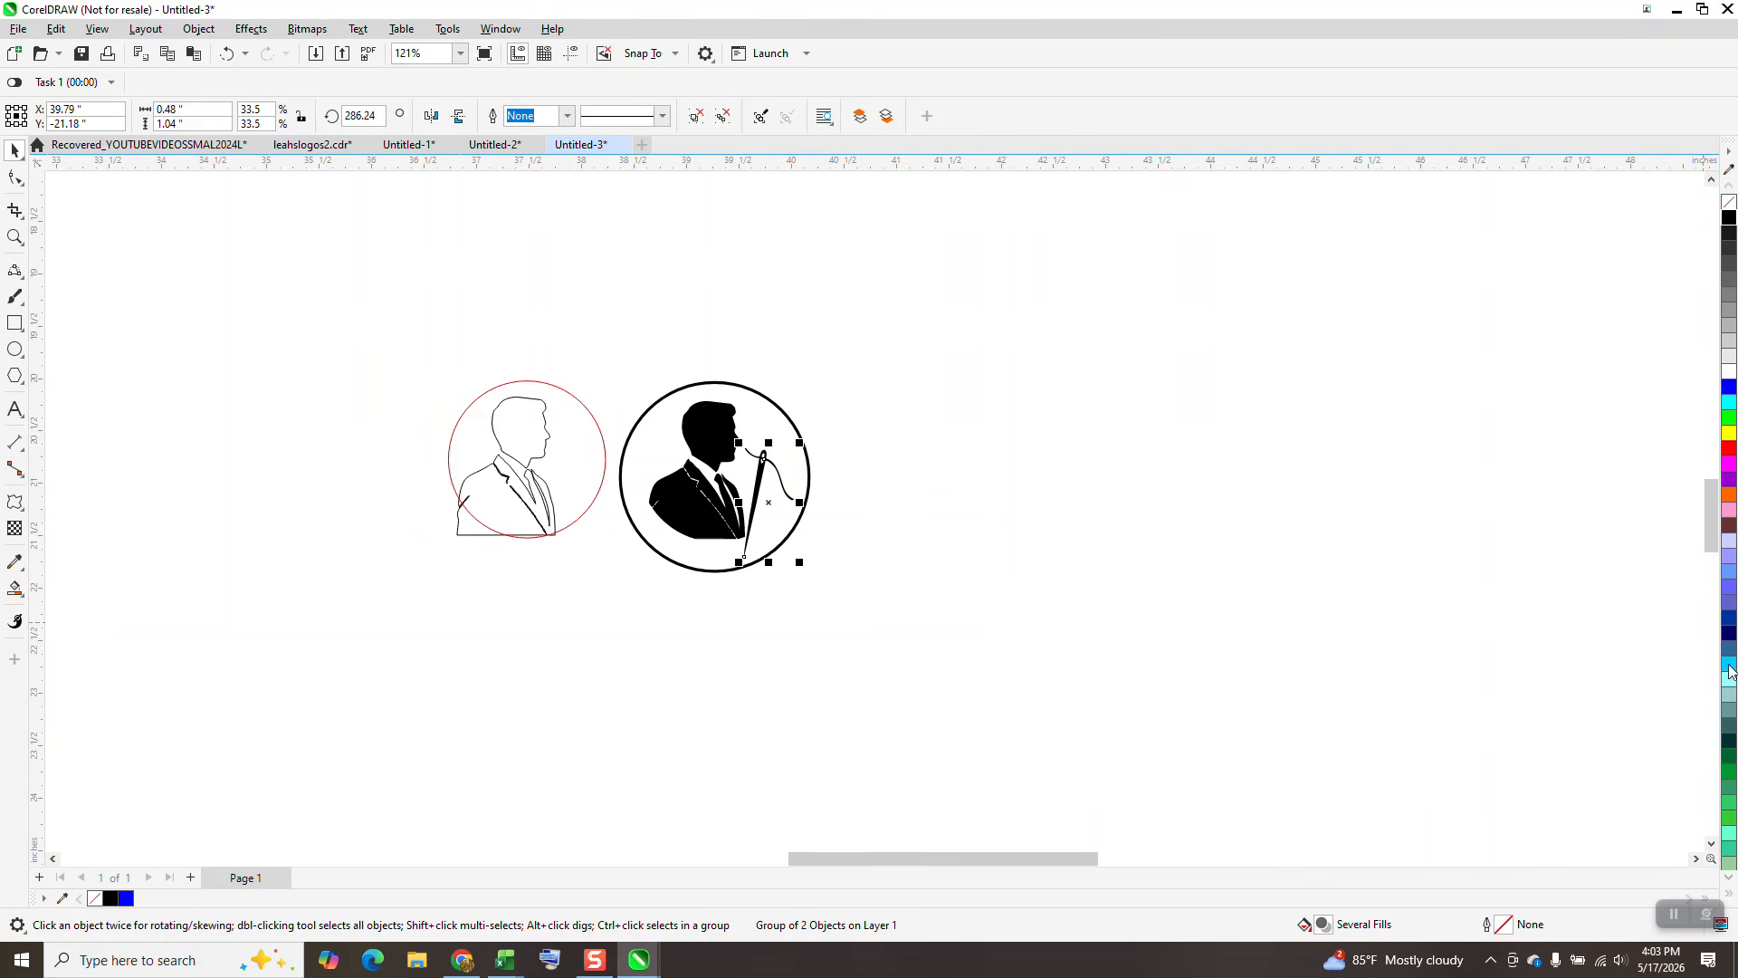
click(1728, 876)
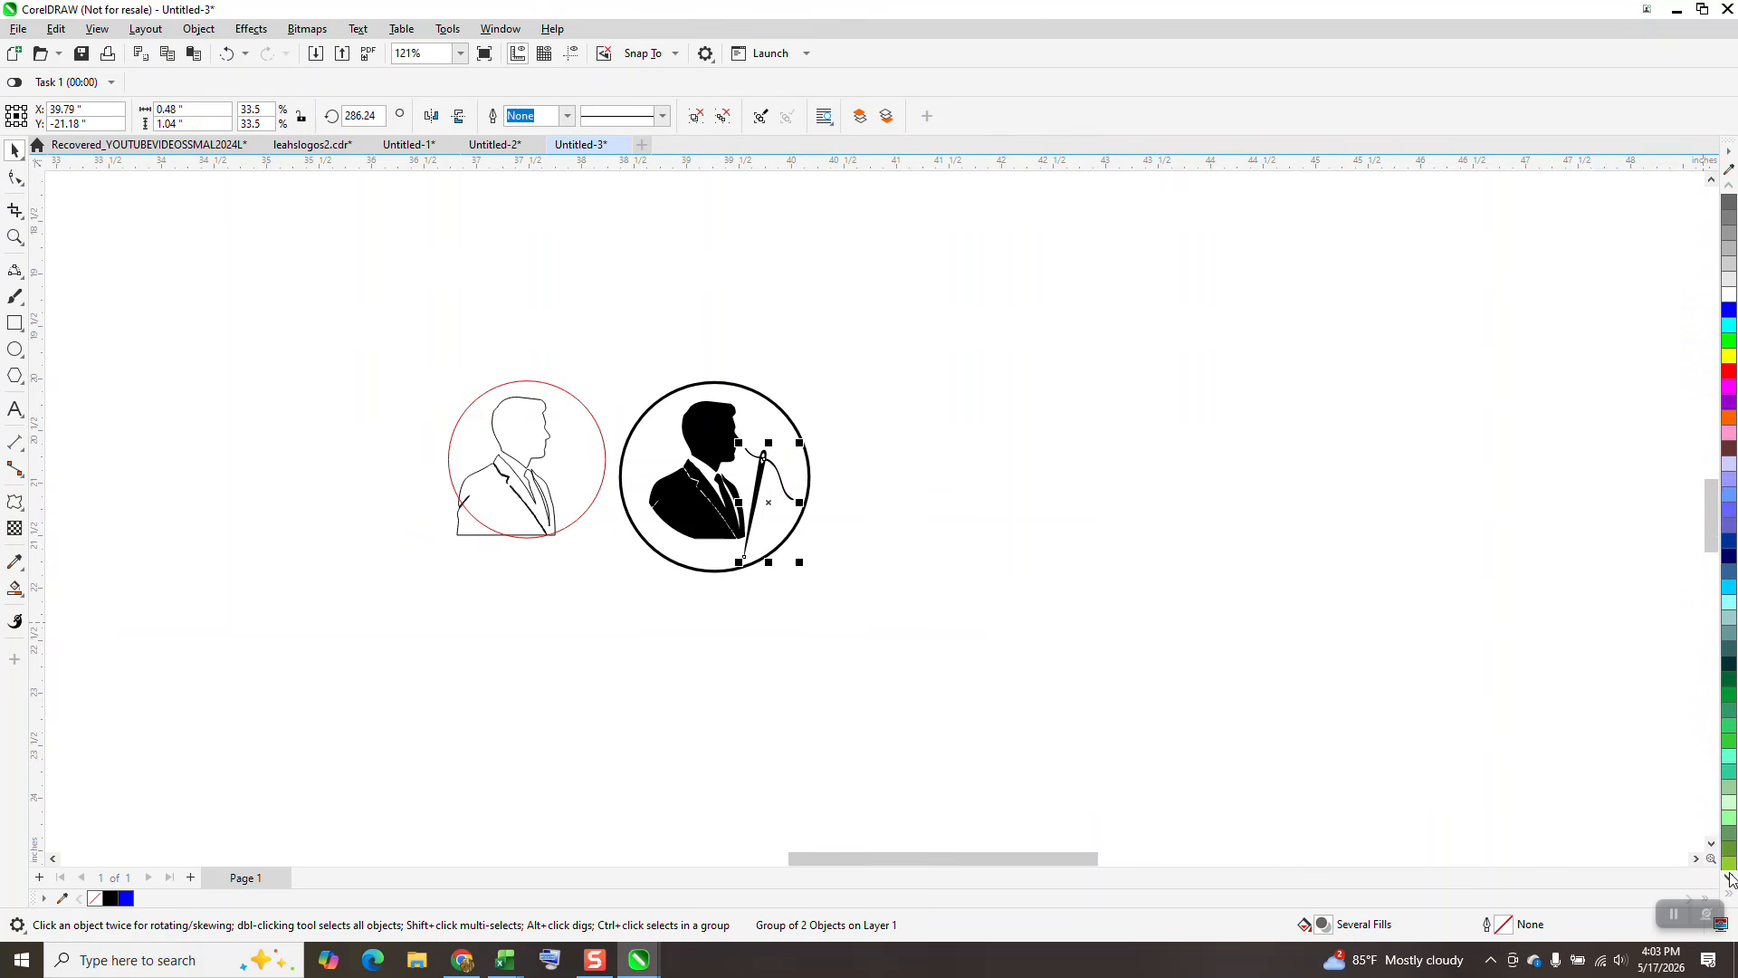
click(1729, 876)
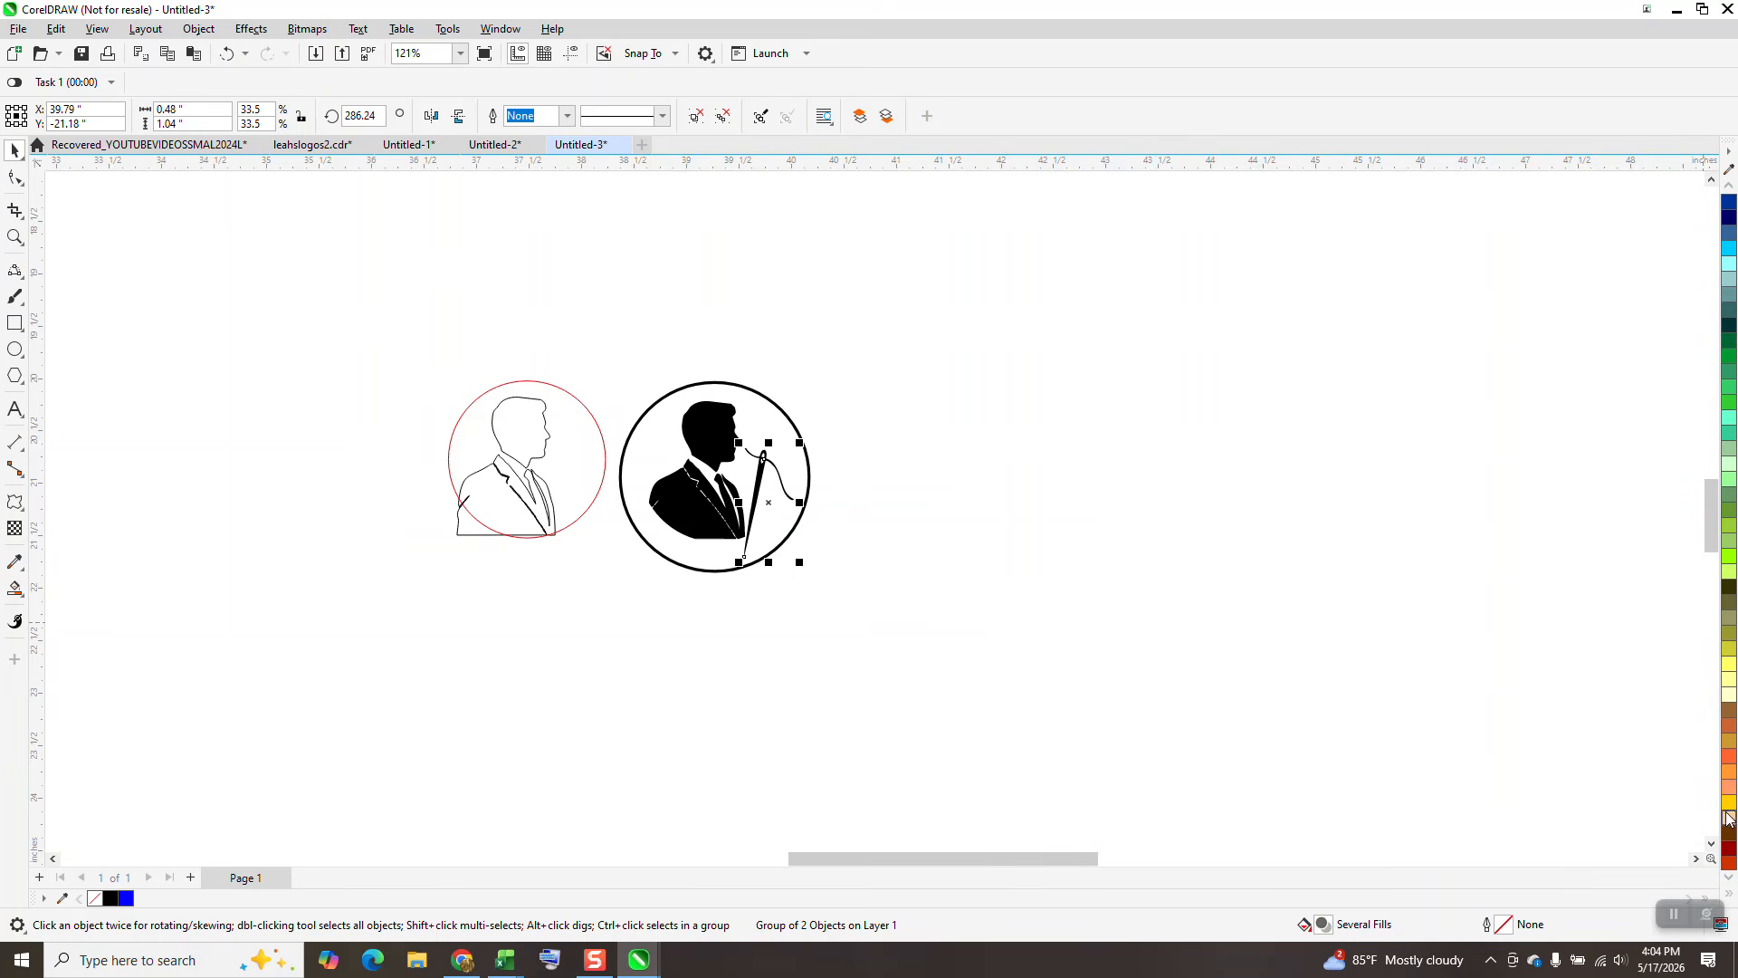
click(1729, 802)
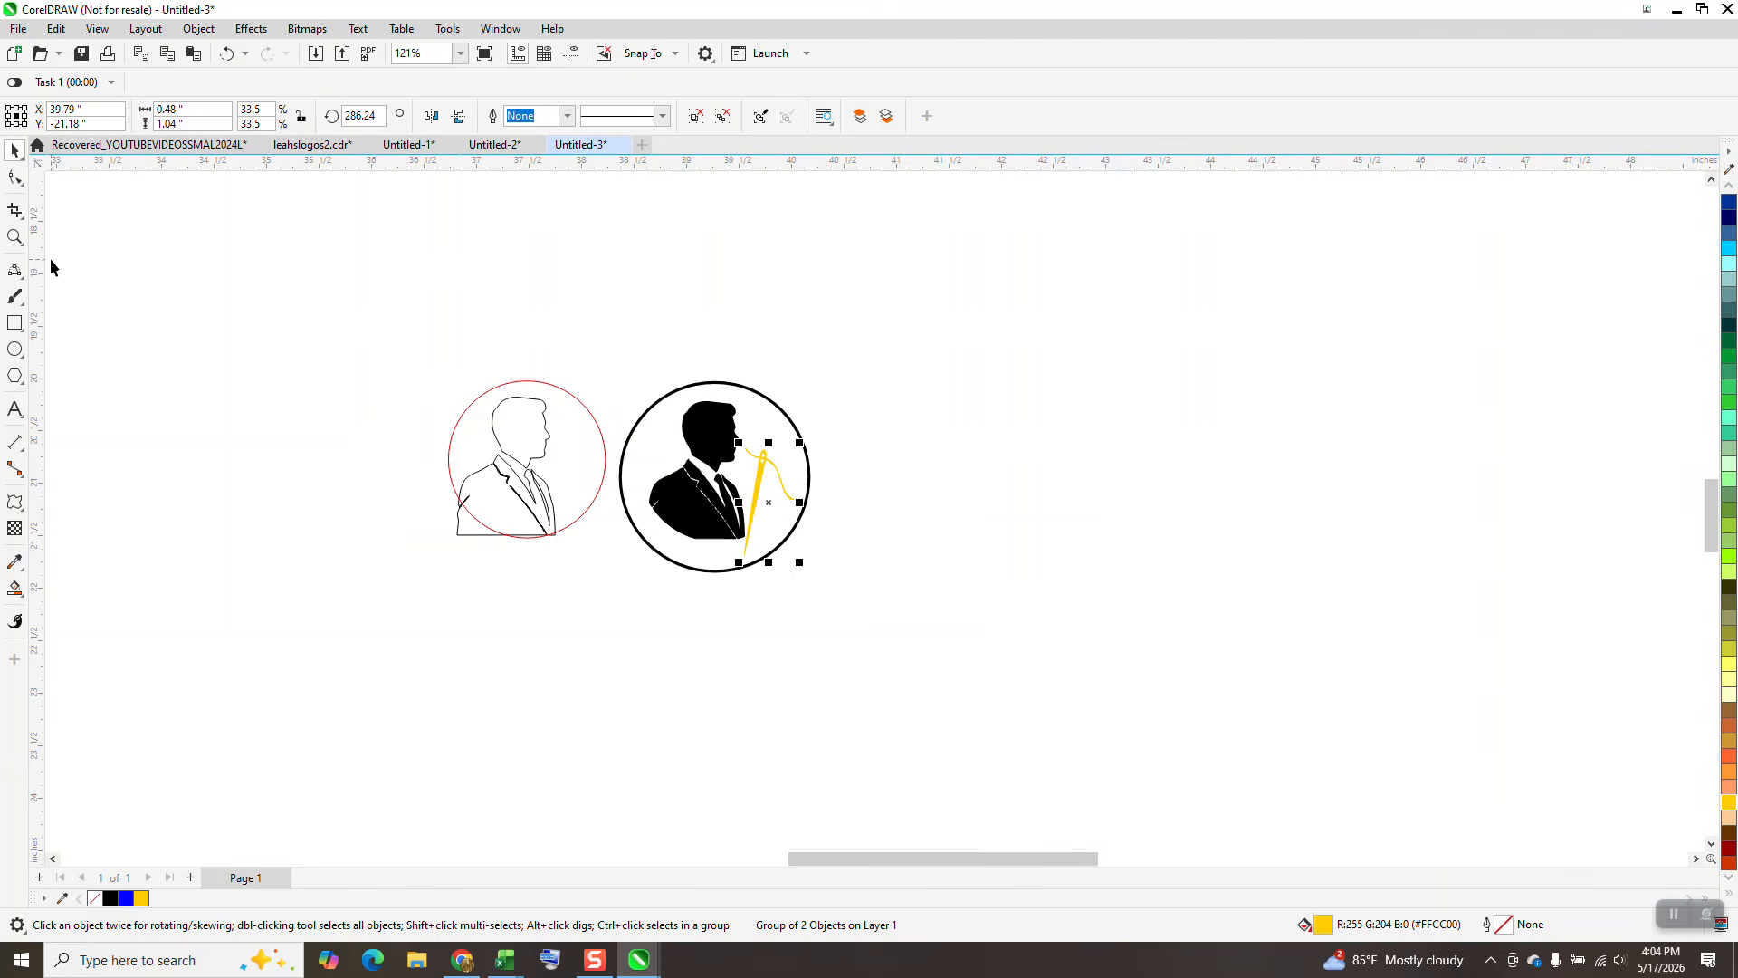
Compare the redrawn round logo's silhouette, needle and ring with the logo on the business card.
click(14, 239)
drag(602, 365, 838, 566)
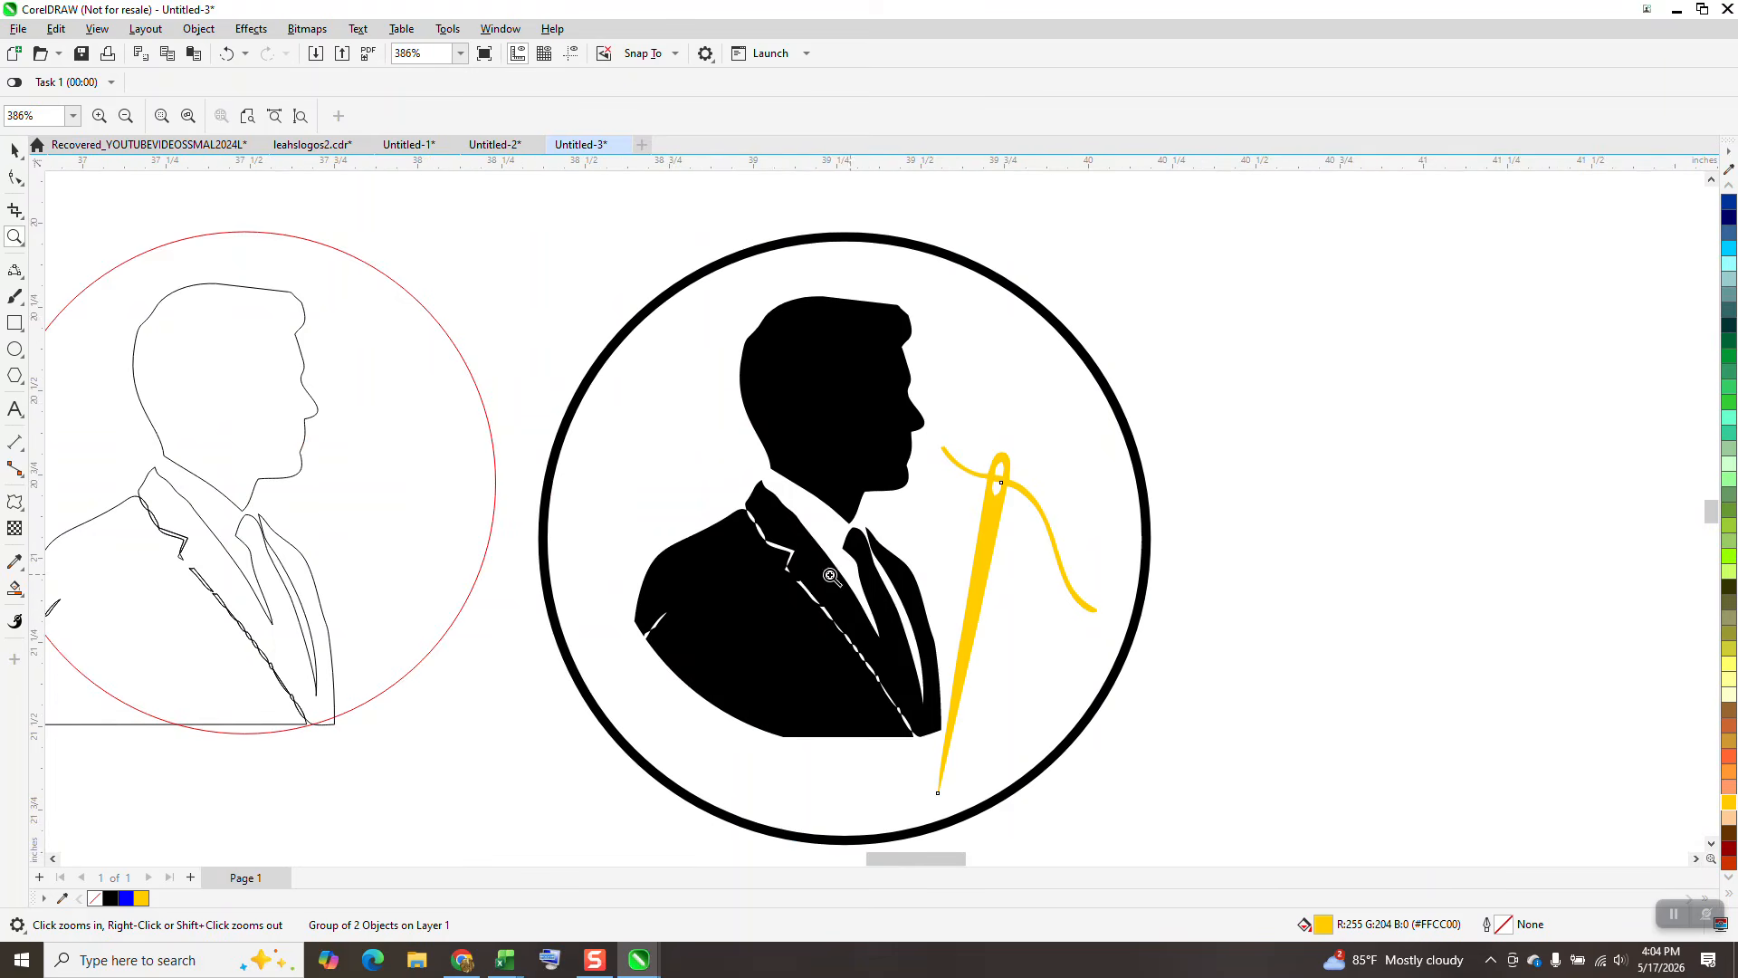
scroll(951, 580, down, 5)
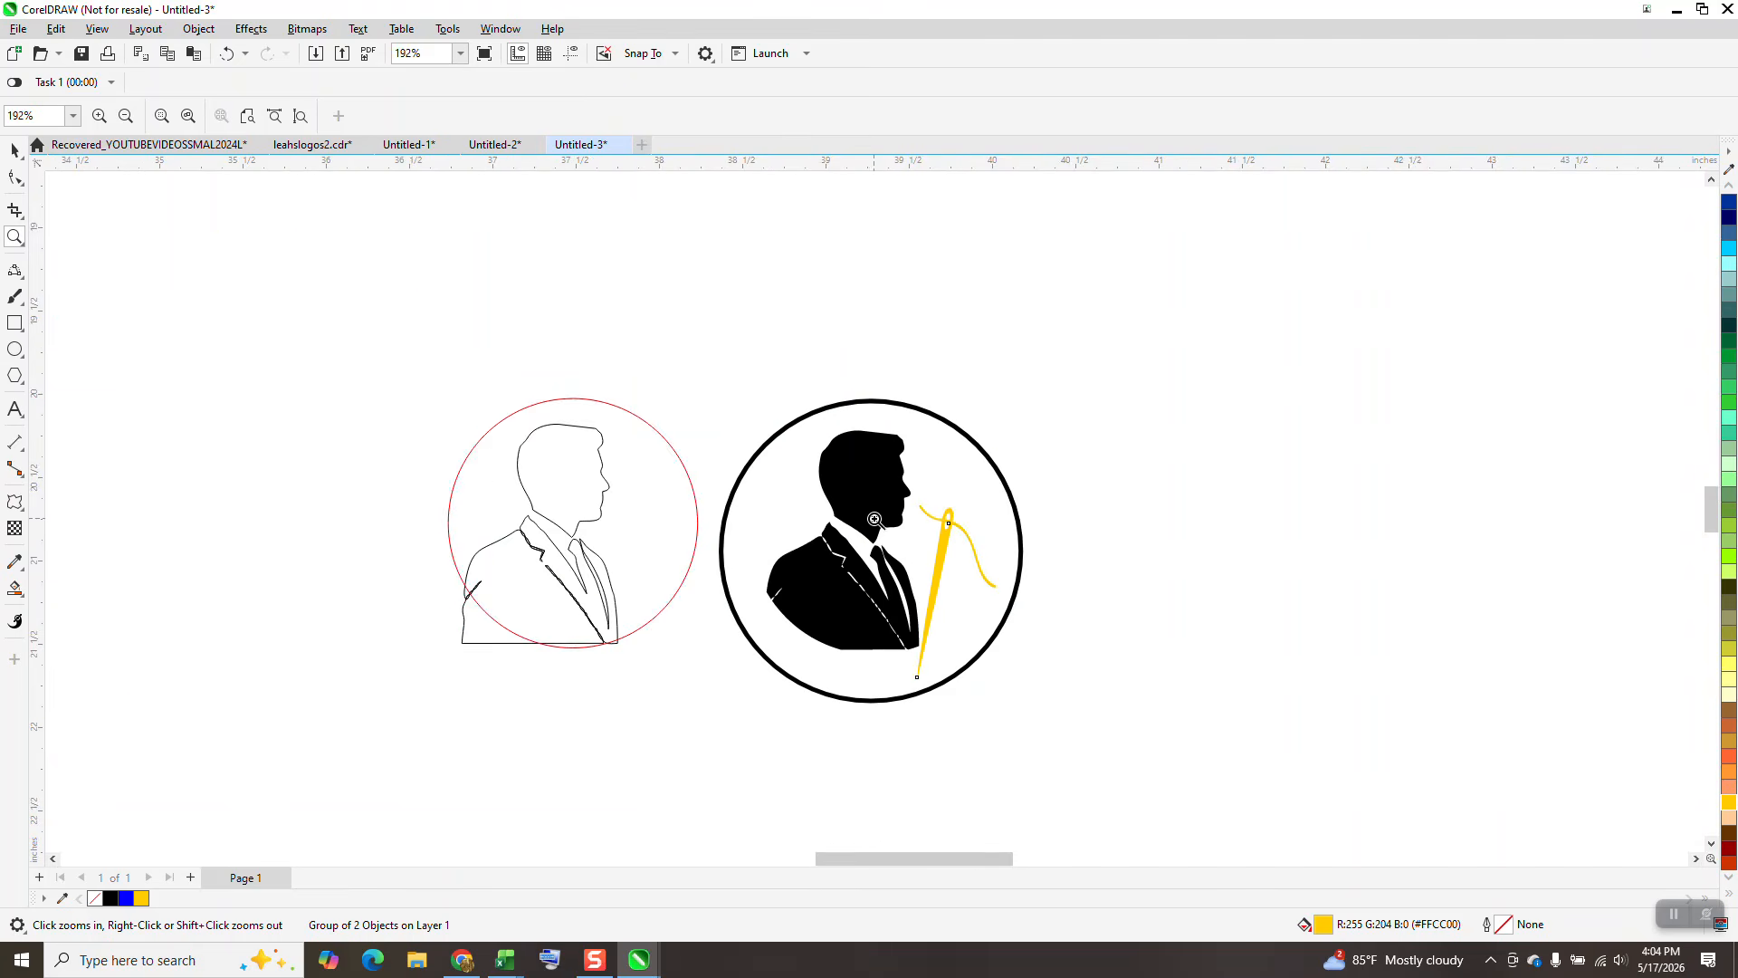
drag(855, 218, 942, 290)
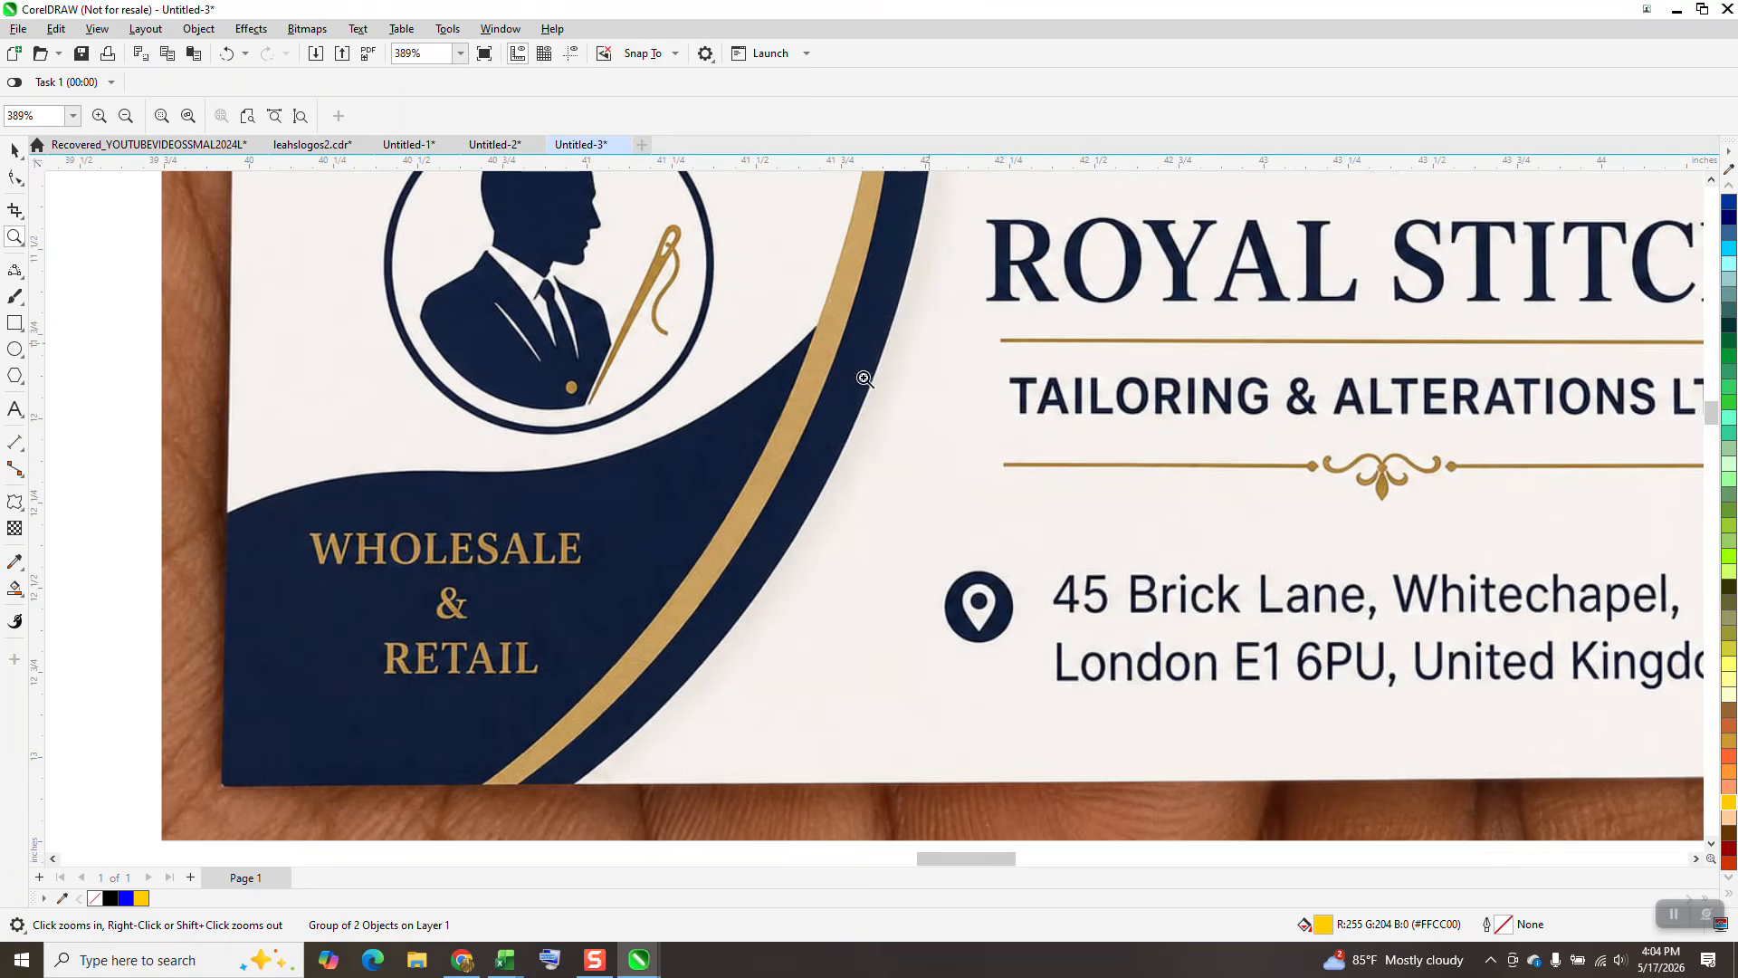
scroll(588, 363, down, 1)
scroll(587, 338, down, 6)
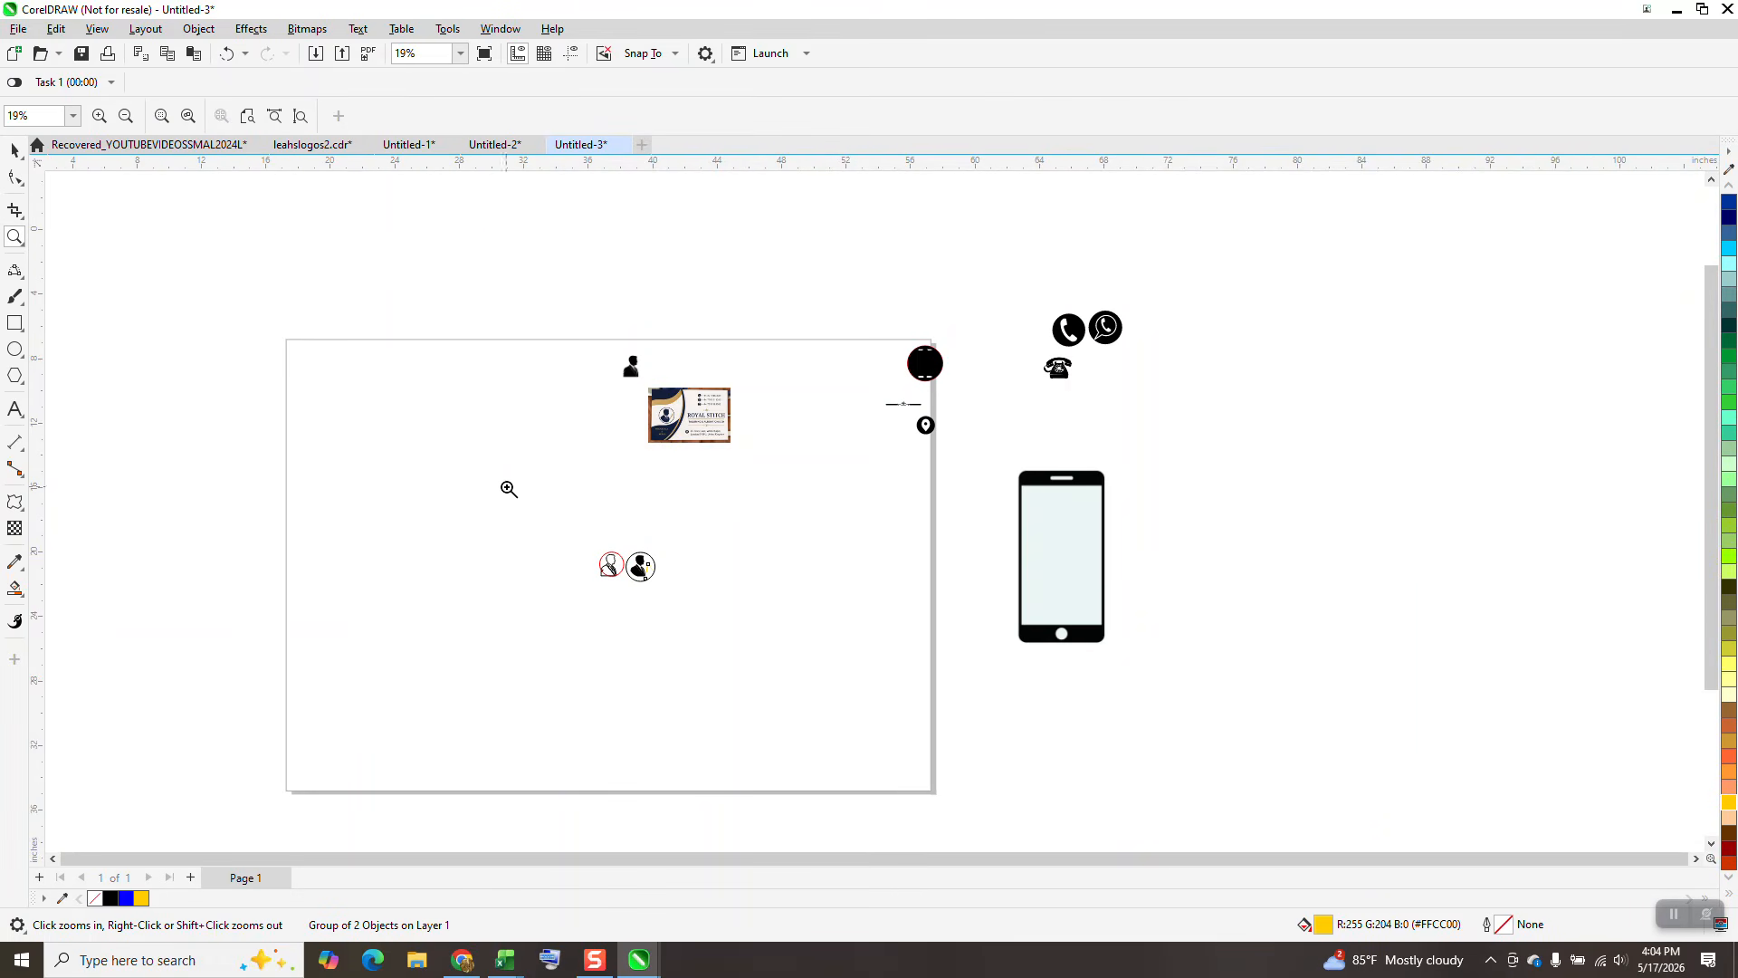
drag(574, 522, 759, 653)
scroll(645, 346, up, 3)
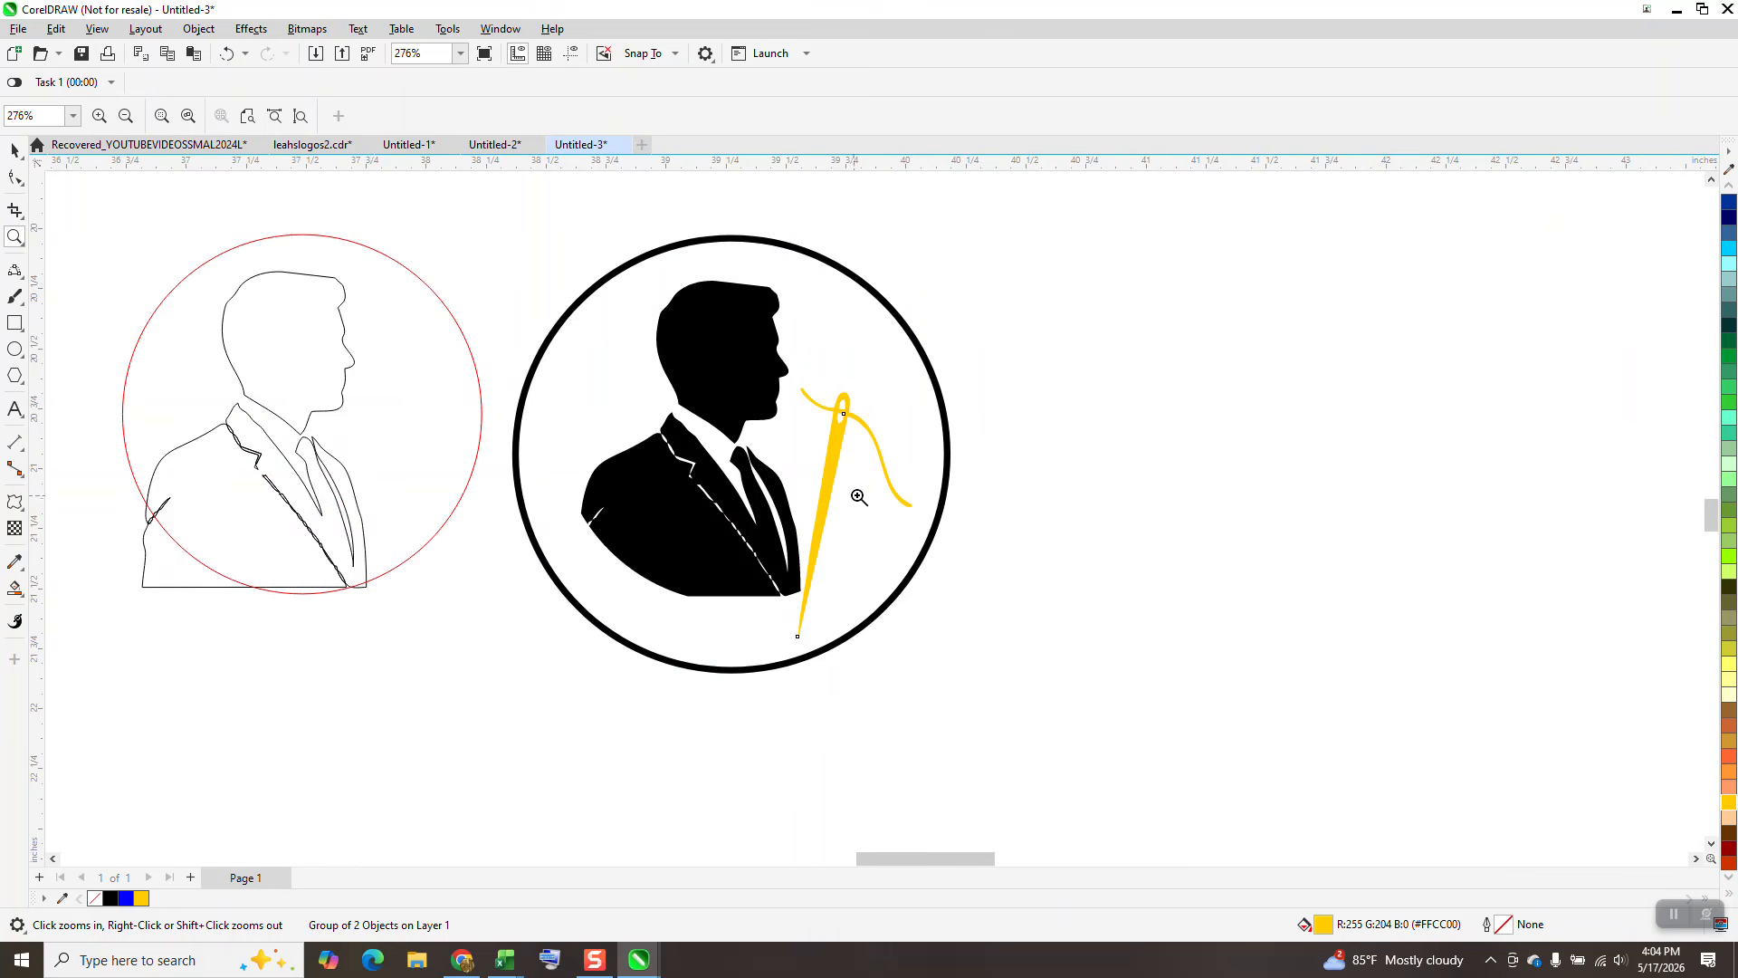
scroll(857, 482, down, 1)
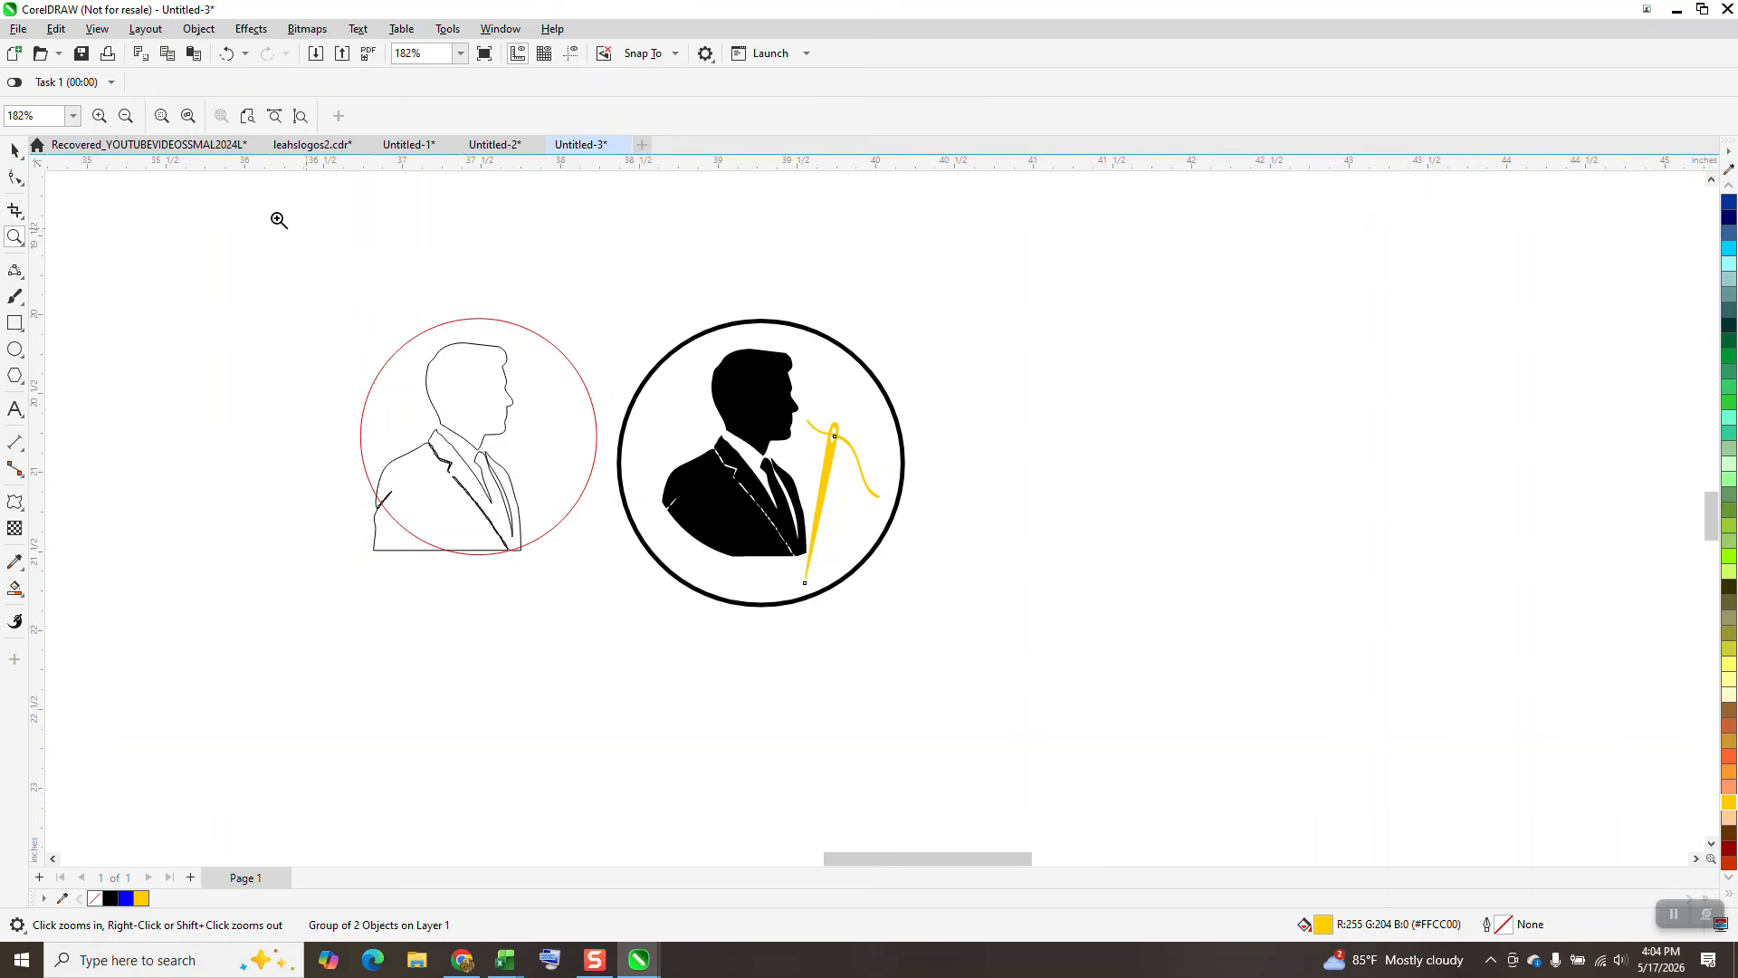
Group the black silhouette, yellow needle and surrounding circle into one logo.
key(space)
drag(613, 263, 953, 698)
key(ctrl+g)
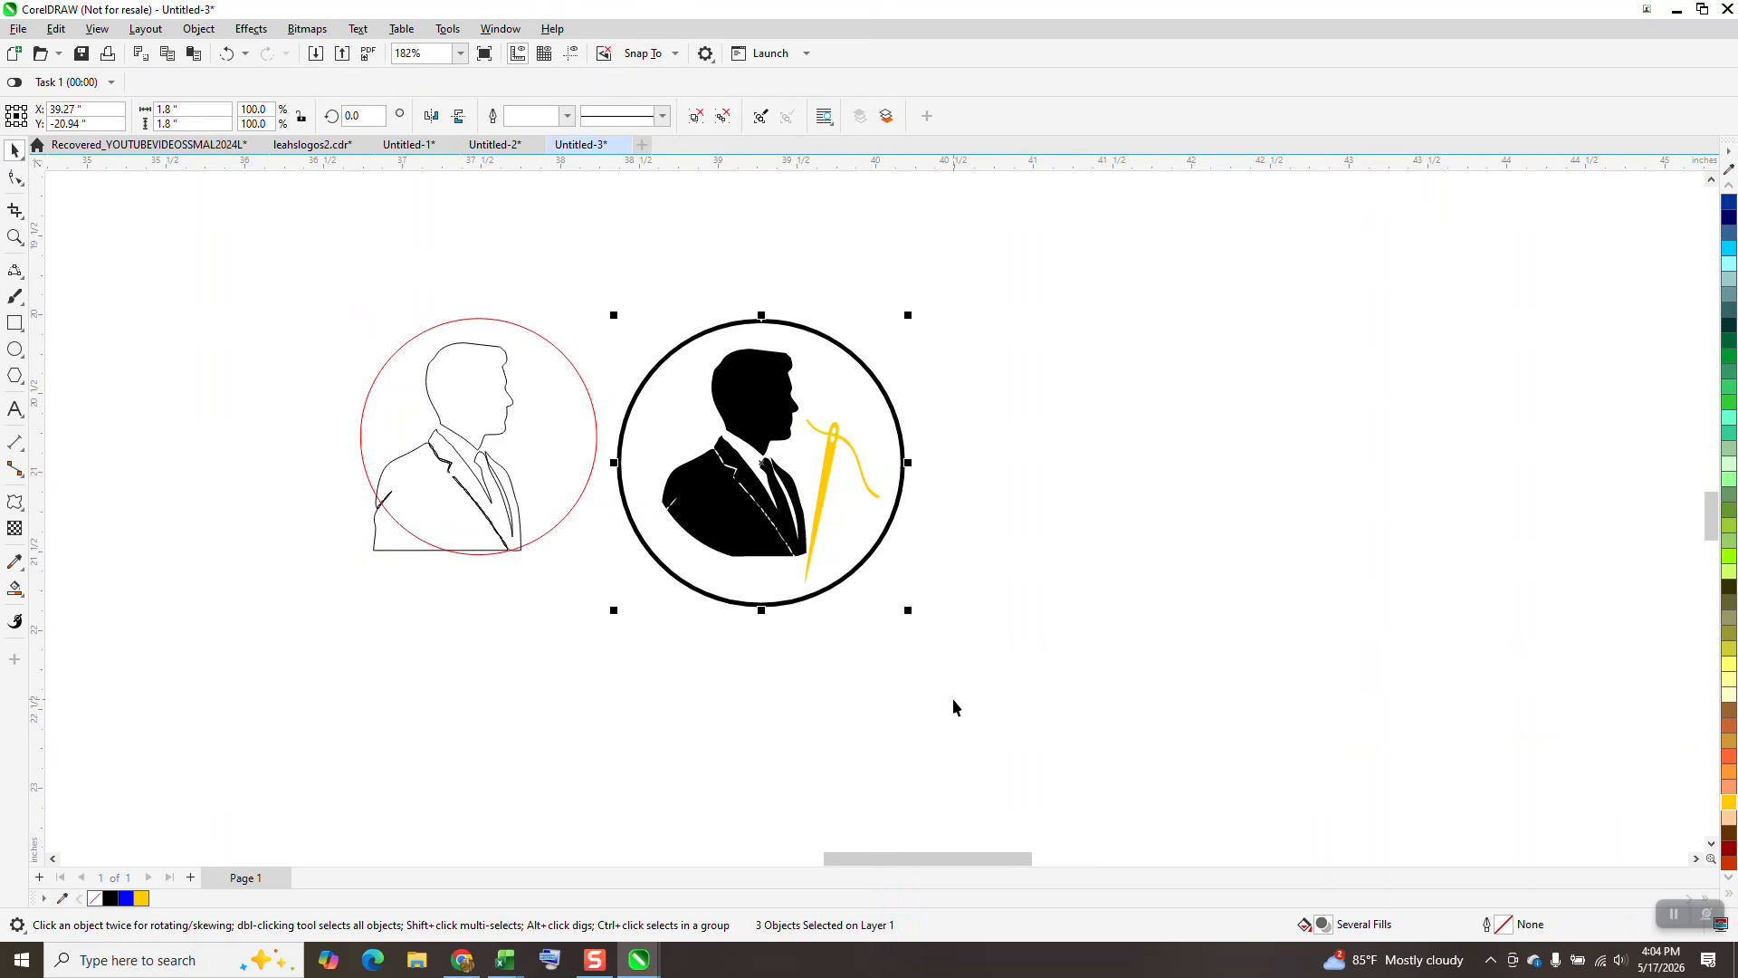
Move the large smartphone bitmap onto the page beside the logos and scale it to about 25%.
scroll(438, 372, down, 3)
right_click(444, 380)
scroll(1064, 490, down, 3)
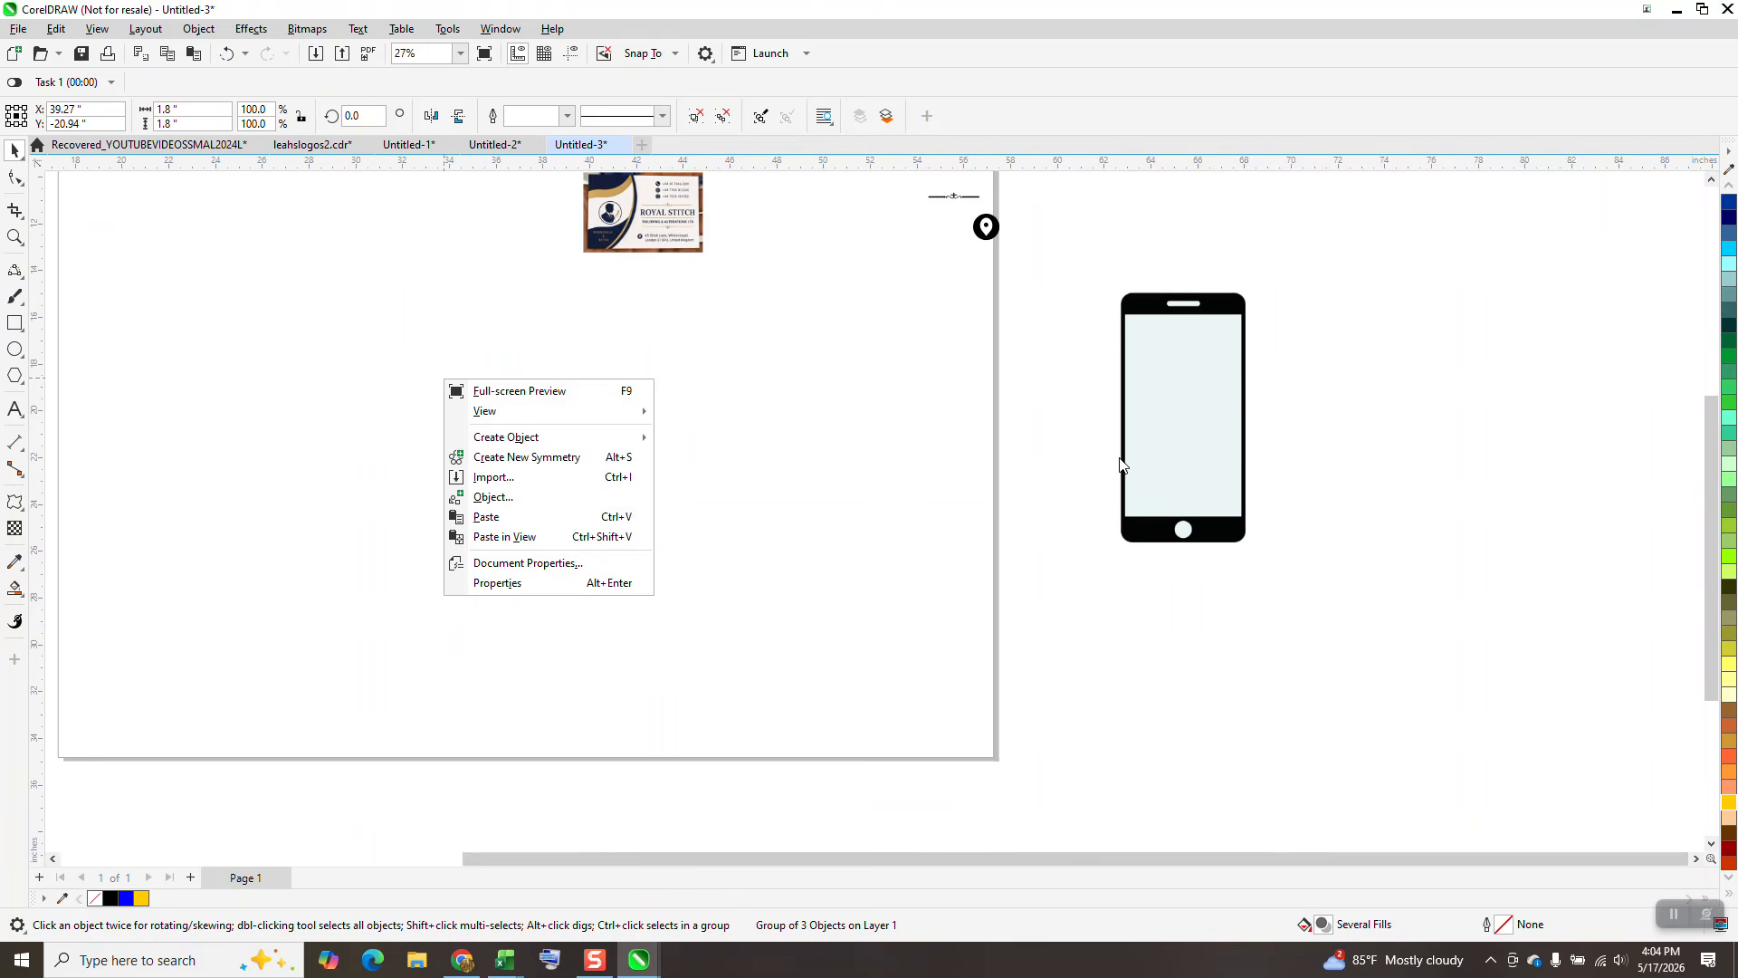
drag(1195, 425, 790, 436)
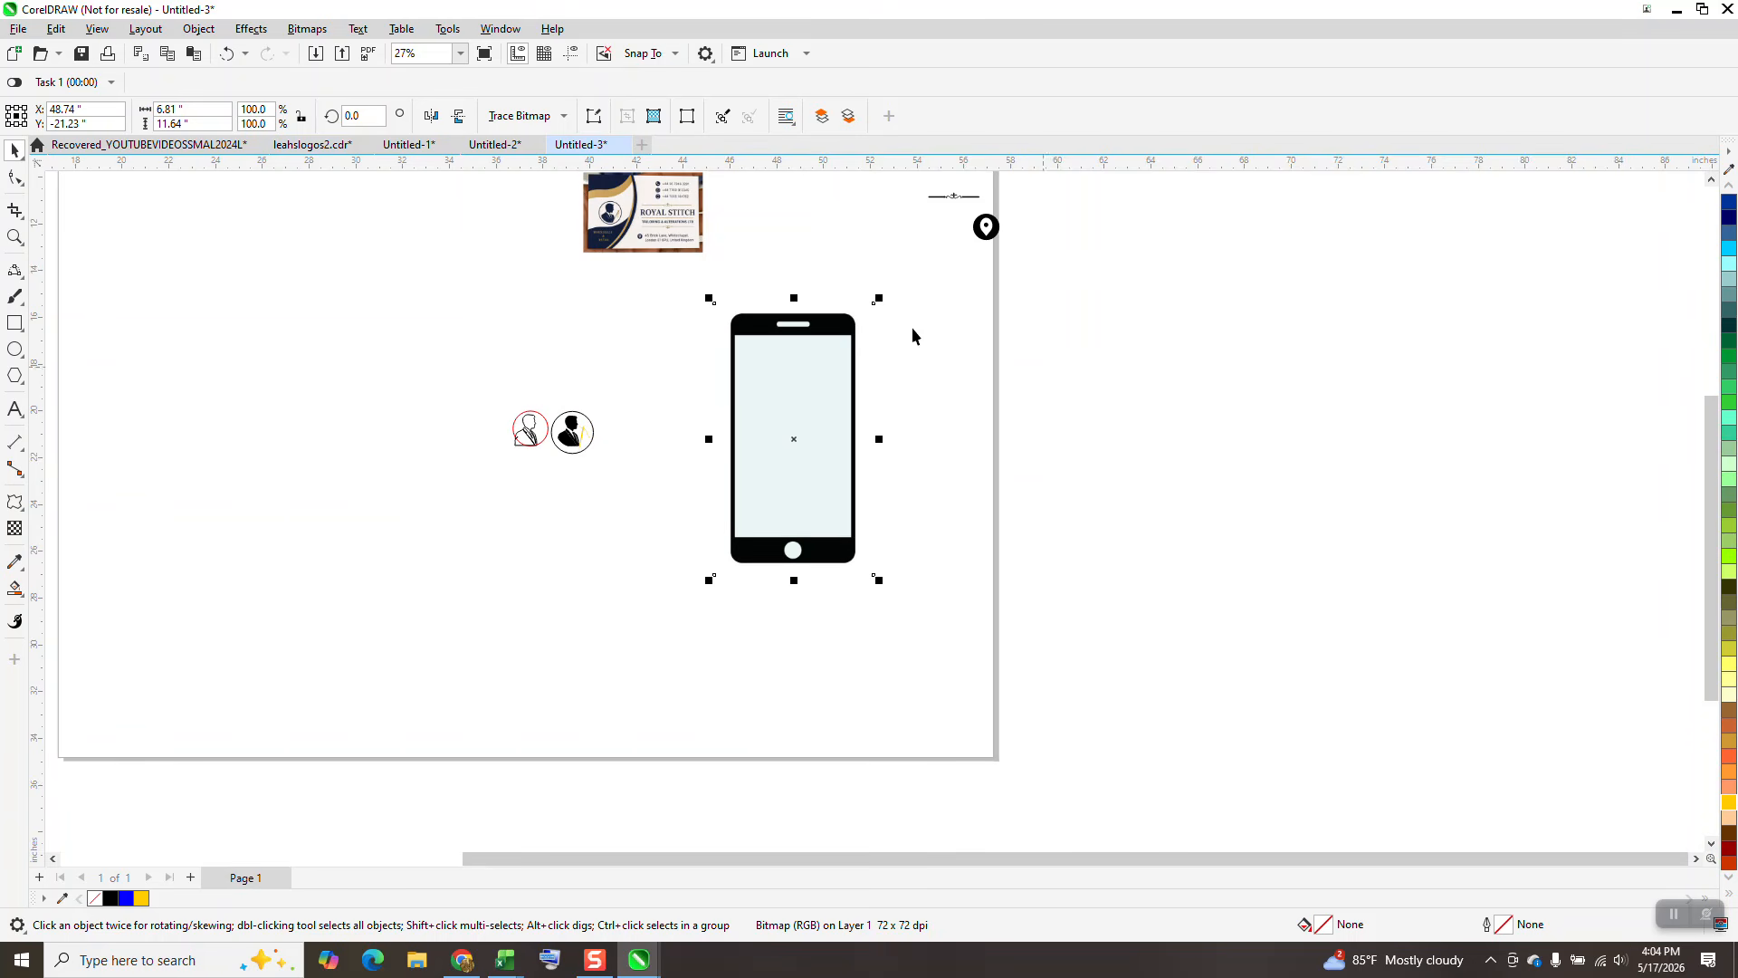
drag(880, 297, 742, 407)
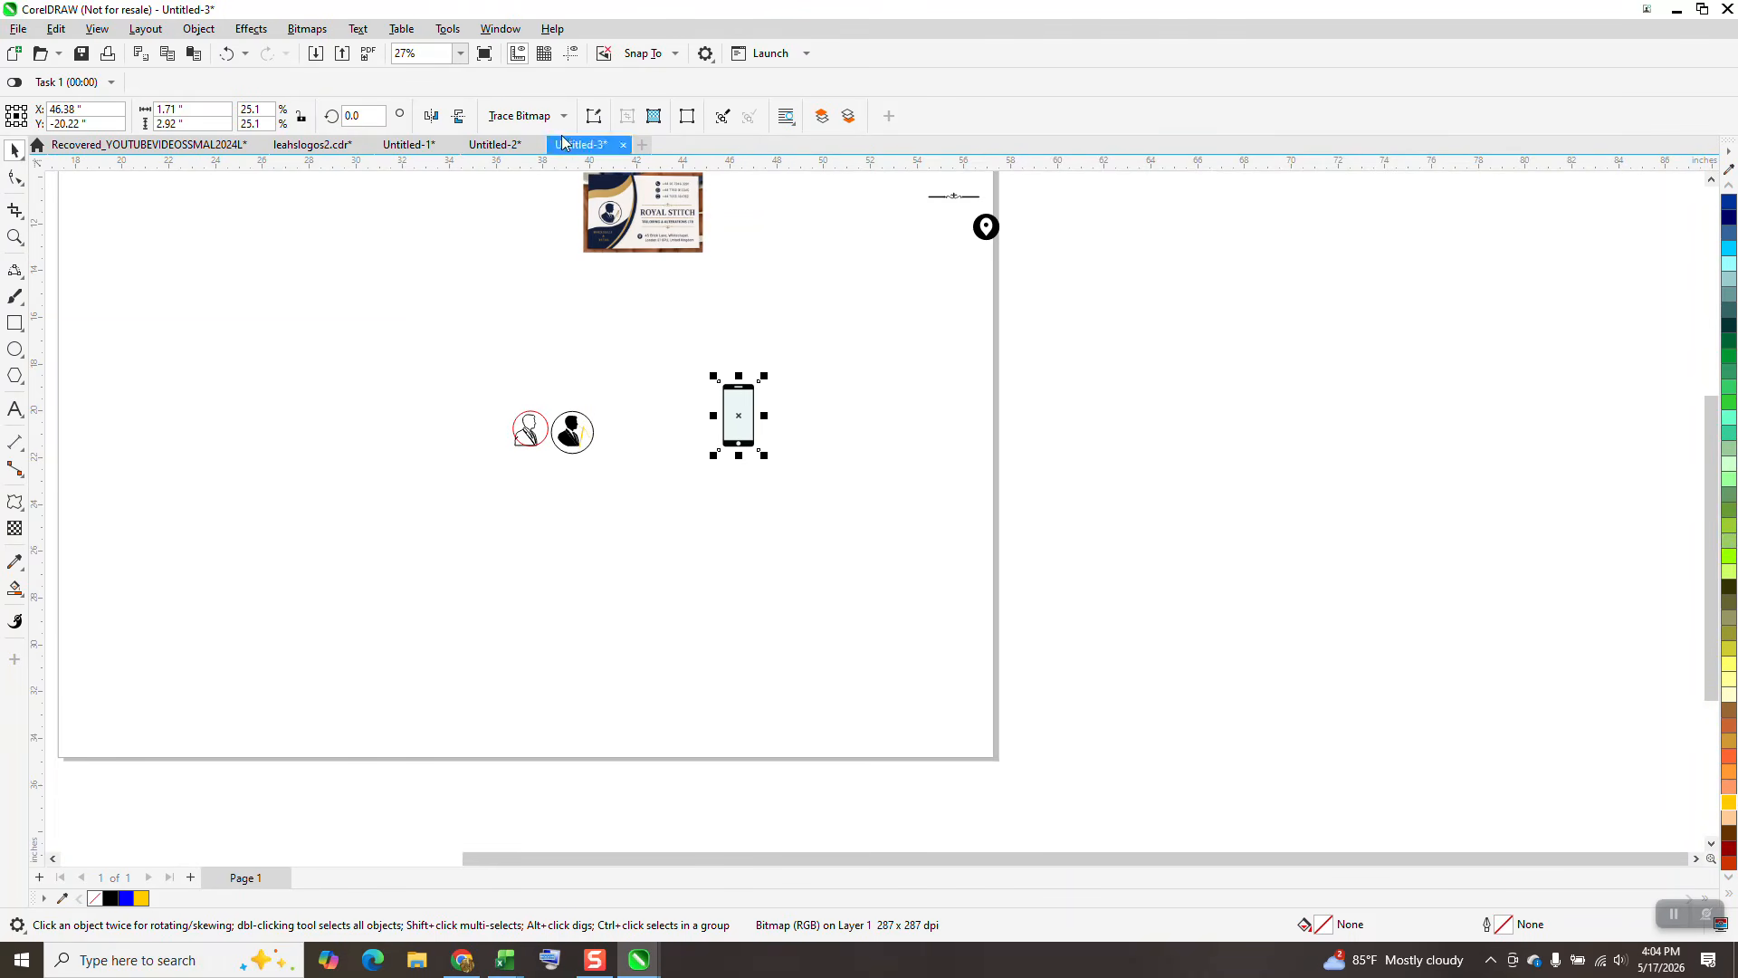
Trace the smartphone bitmap with a Clipart Outline Trace and move the traced copy clear of the original.
click(521, 116)
mouse_move(543, 186)
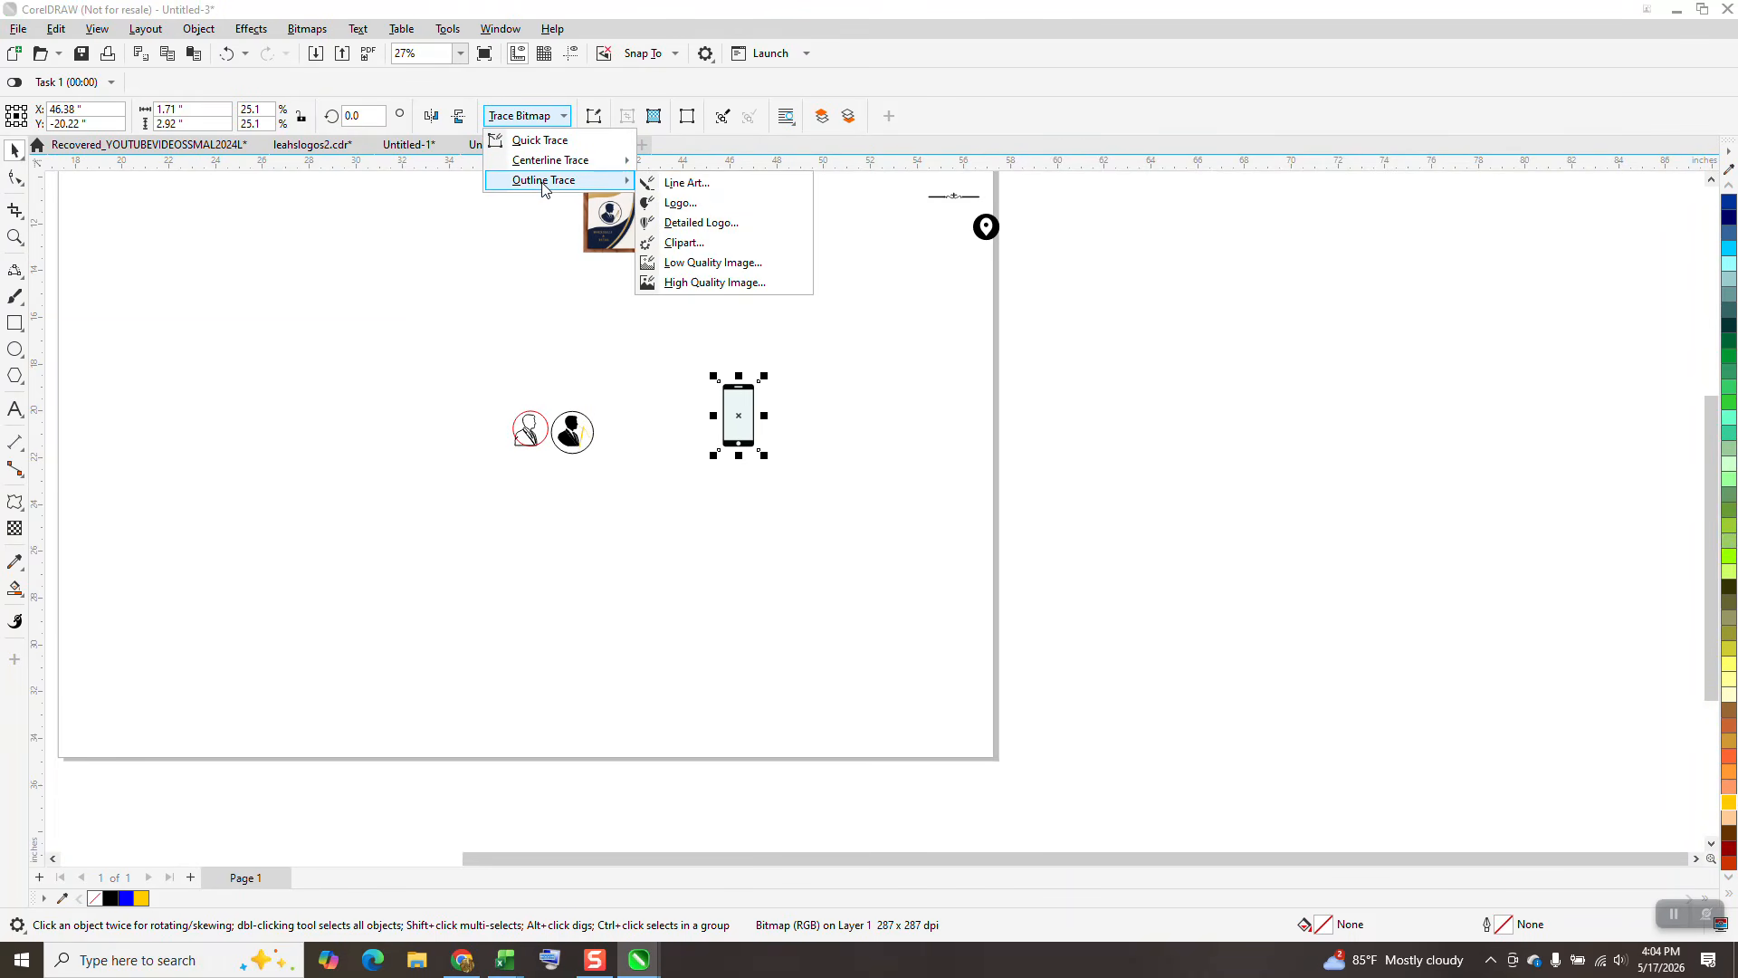
click(683, 243)
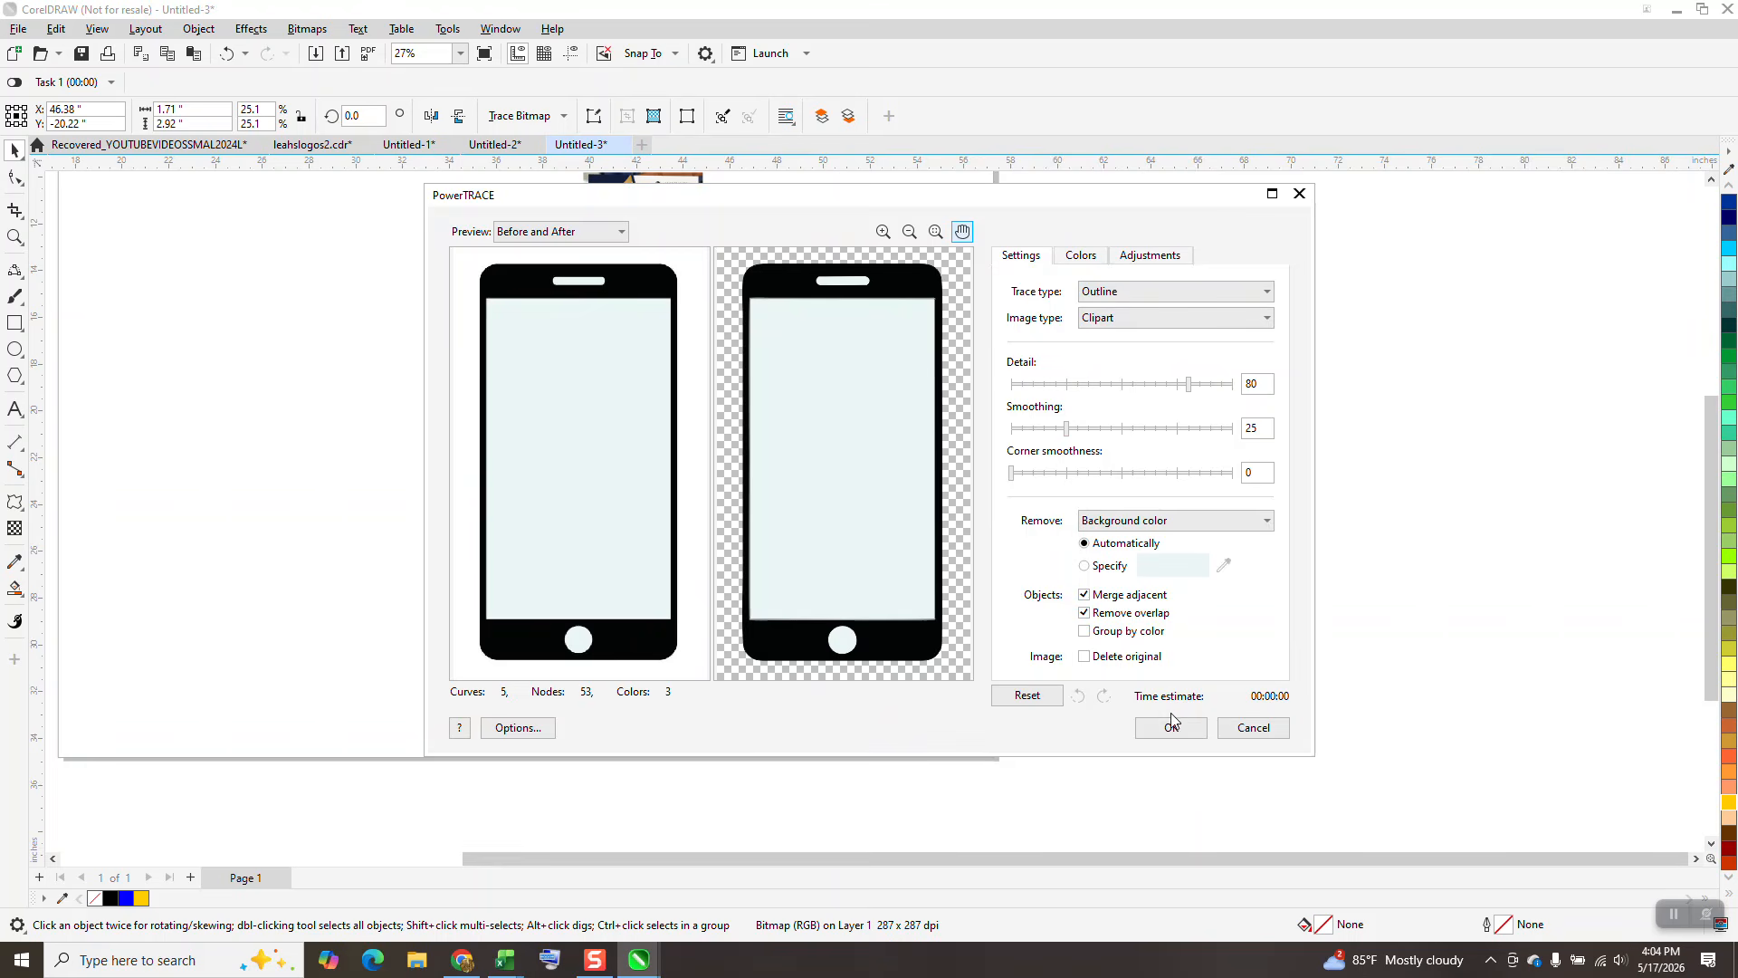
click(1173, 728)
drag(739, 416, 806, 422)
Ungroup the traced smartphone and delete its pale screen area.
click(14, 237)
drag(706, 335, 895, 487)
click(15, 149)
click(205, 30)
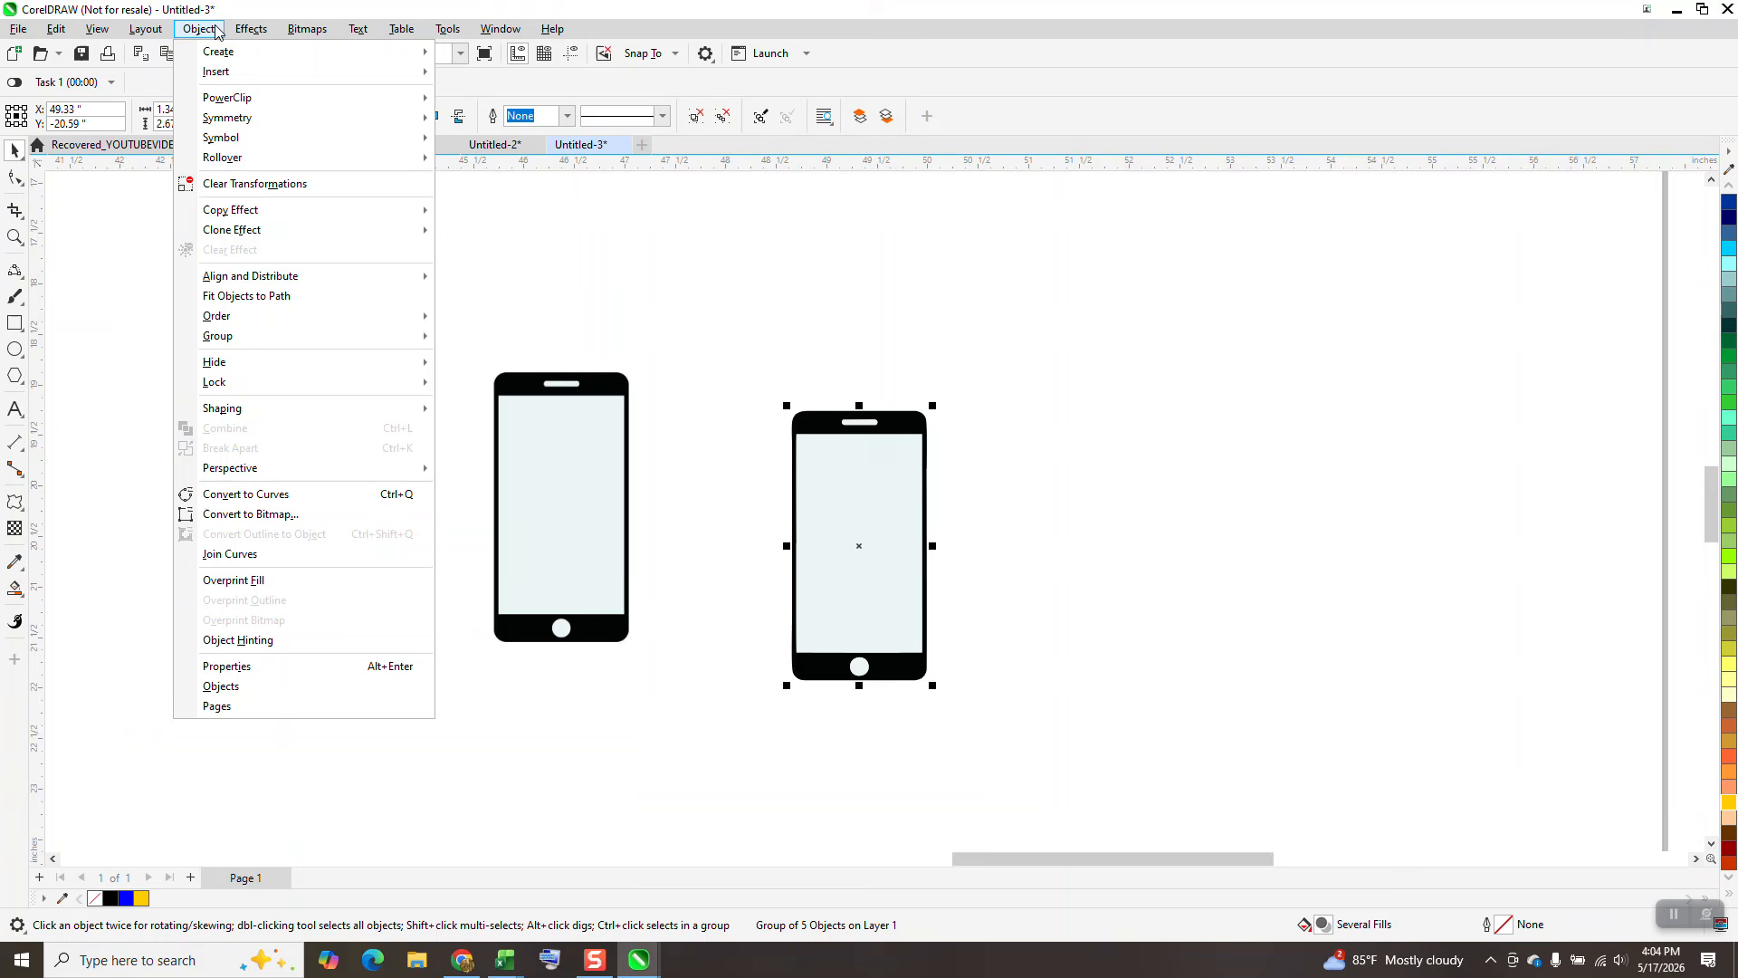
mouse_move(246, 323)
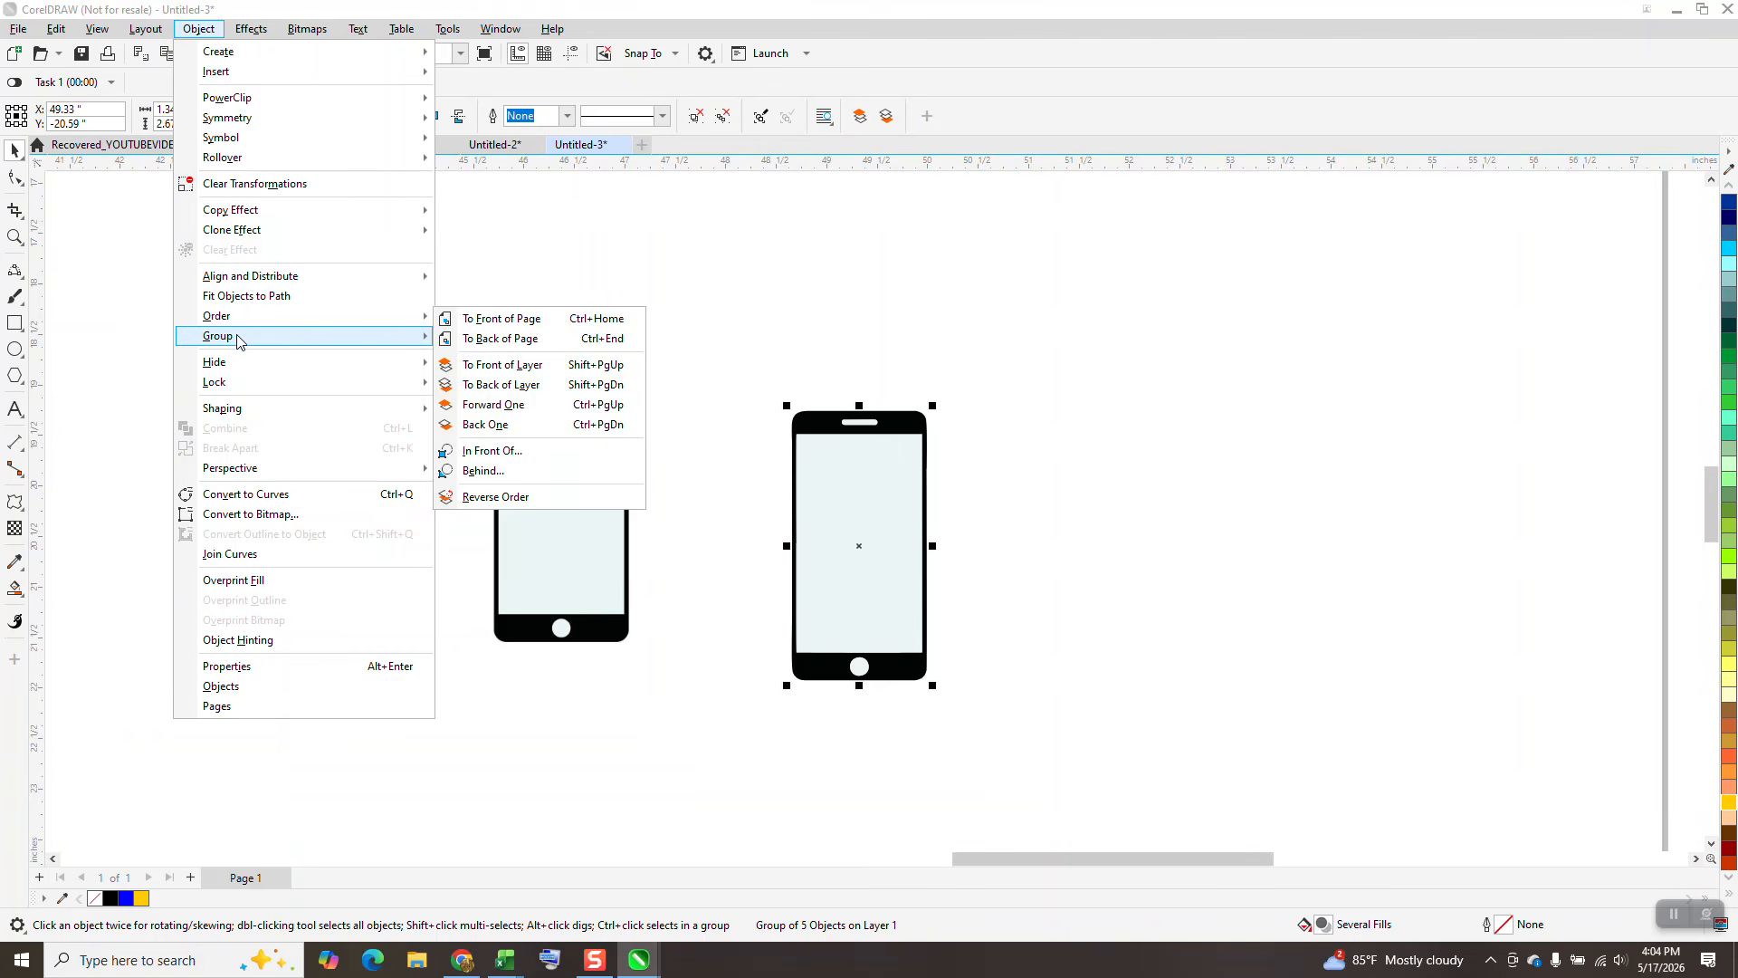
click(484, 360)
click(849, 453)
key(Delete)
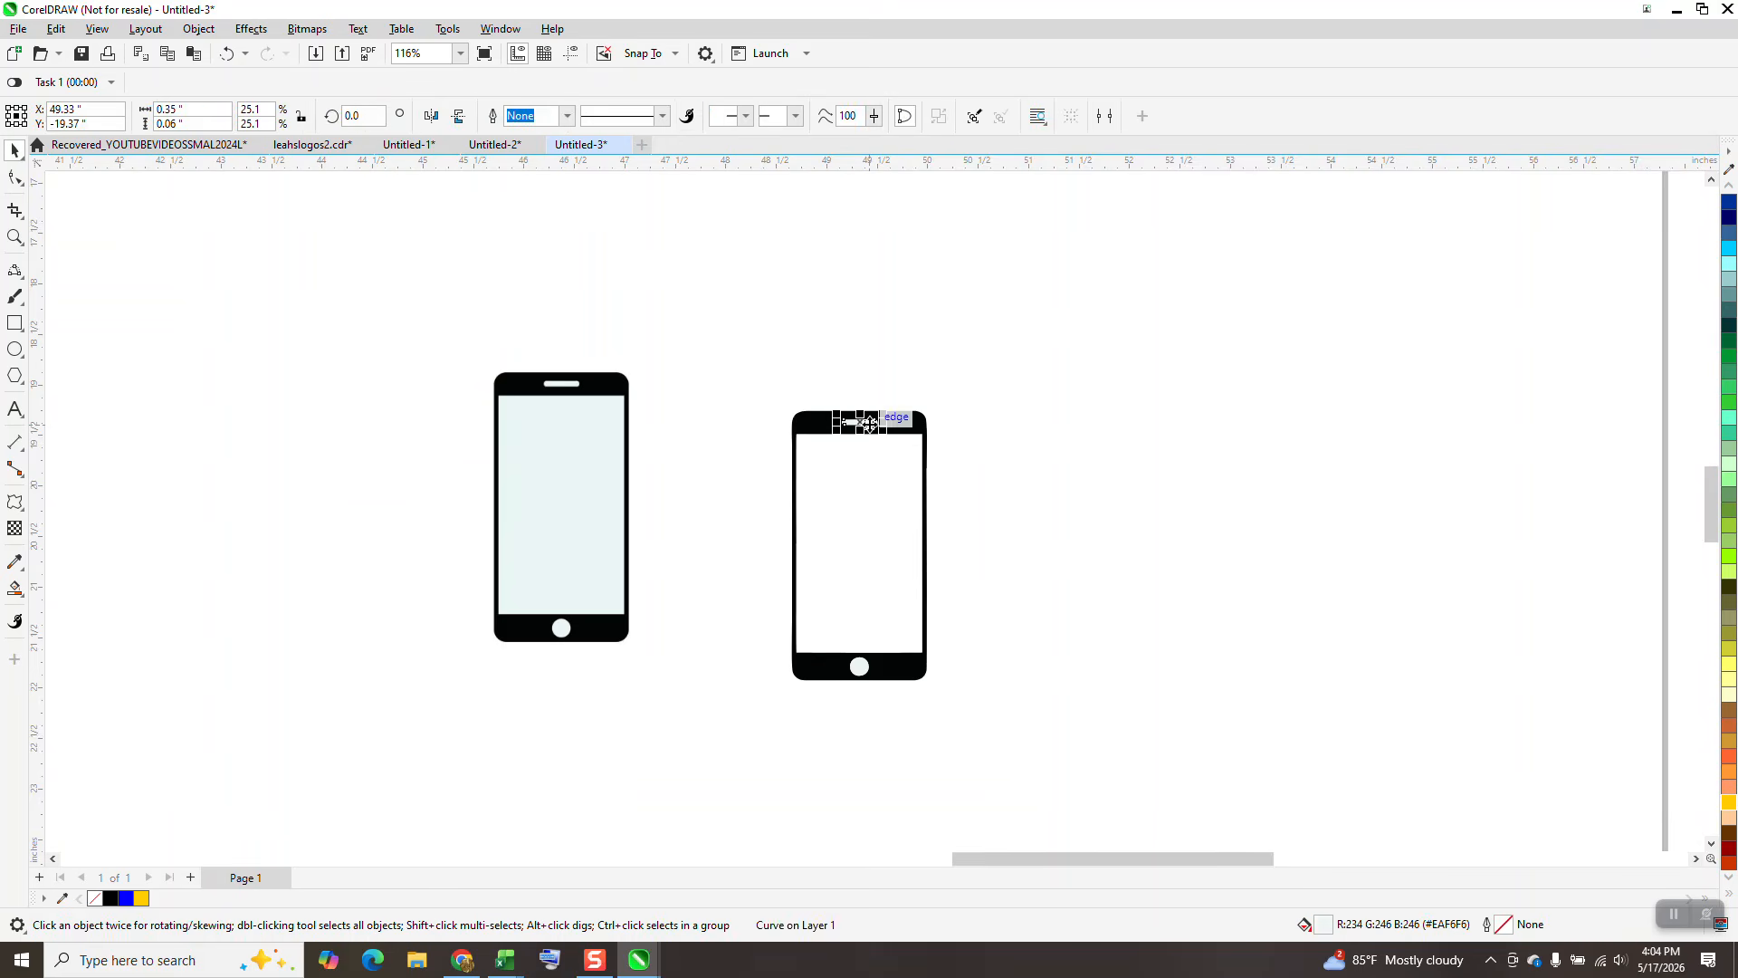
click(860, 677)
scroll(665, 507, down, 5)
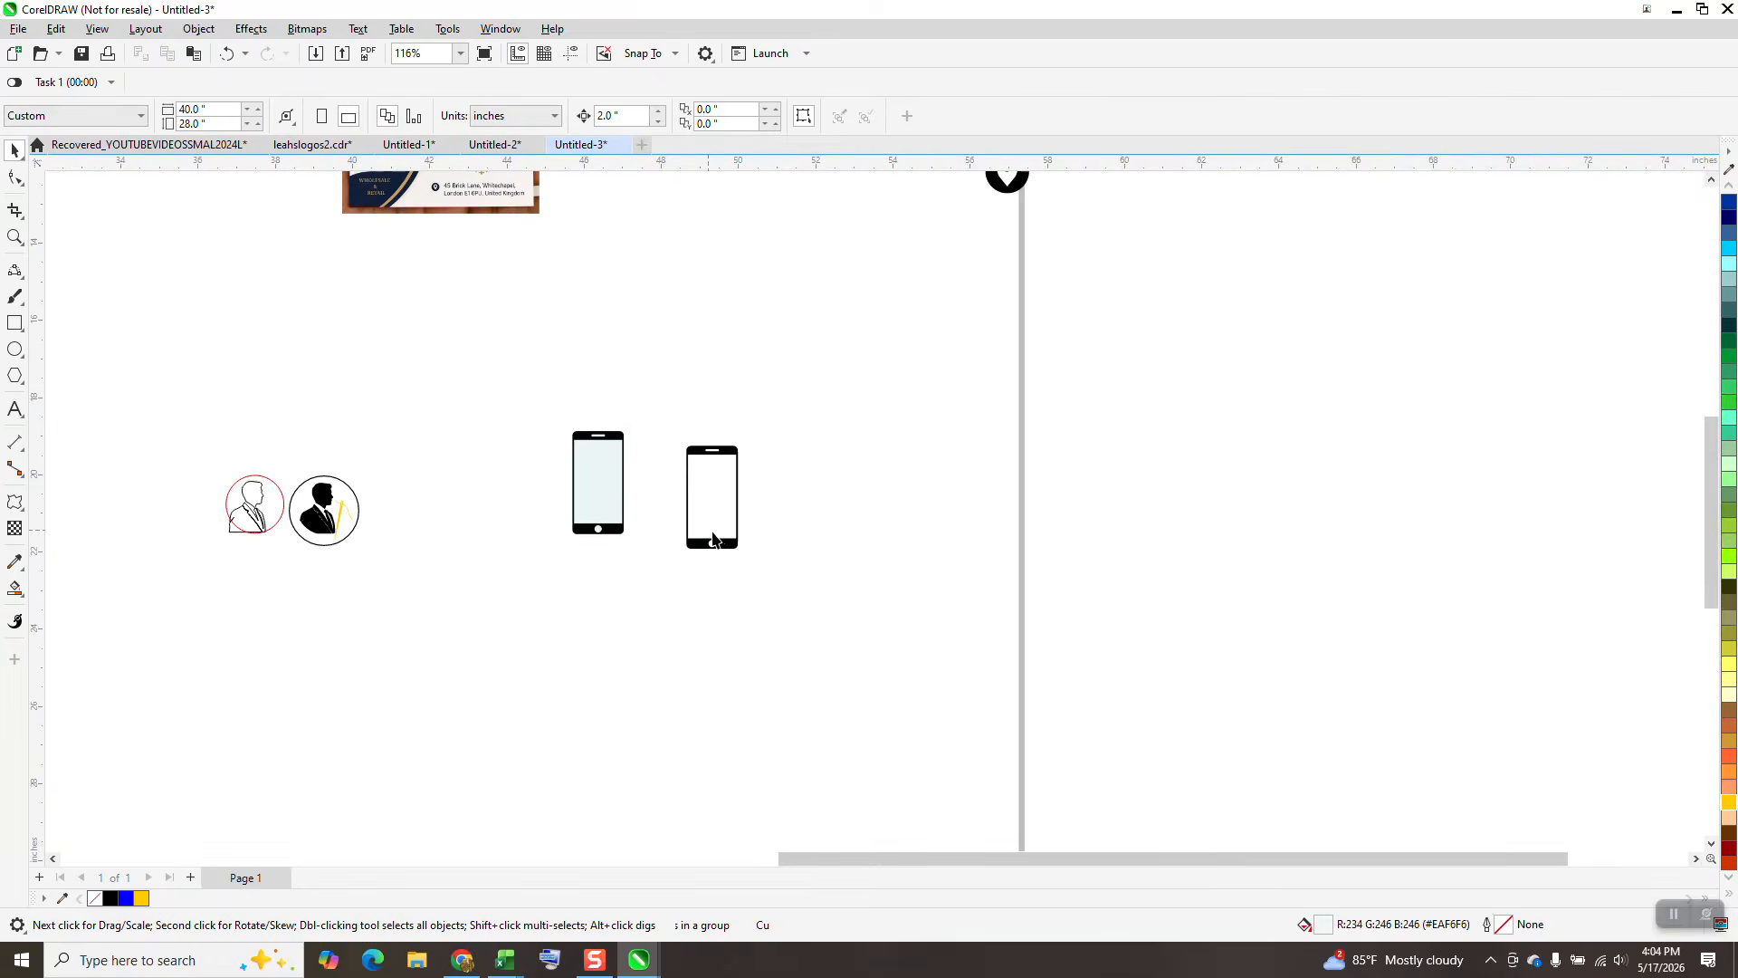
Scale the round black smartphone icon to about 50% and place it just outside the page's right edge.
click(15, 238)
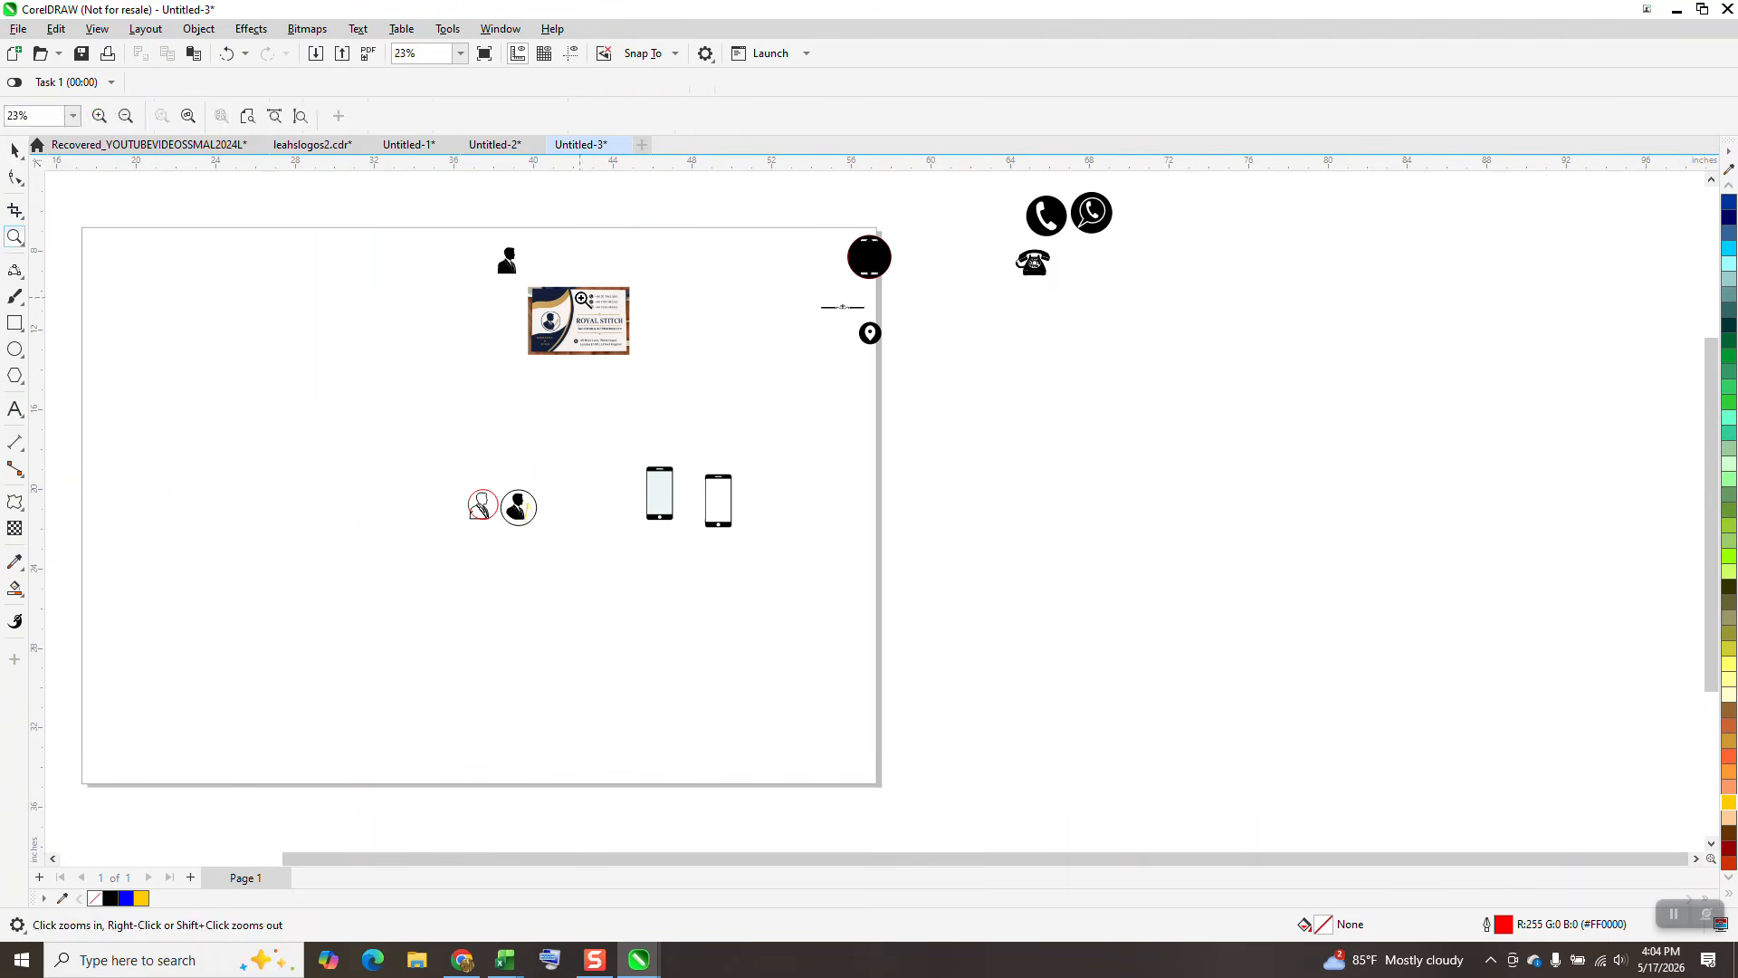
drag(656, 338, 653, 340)
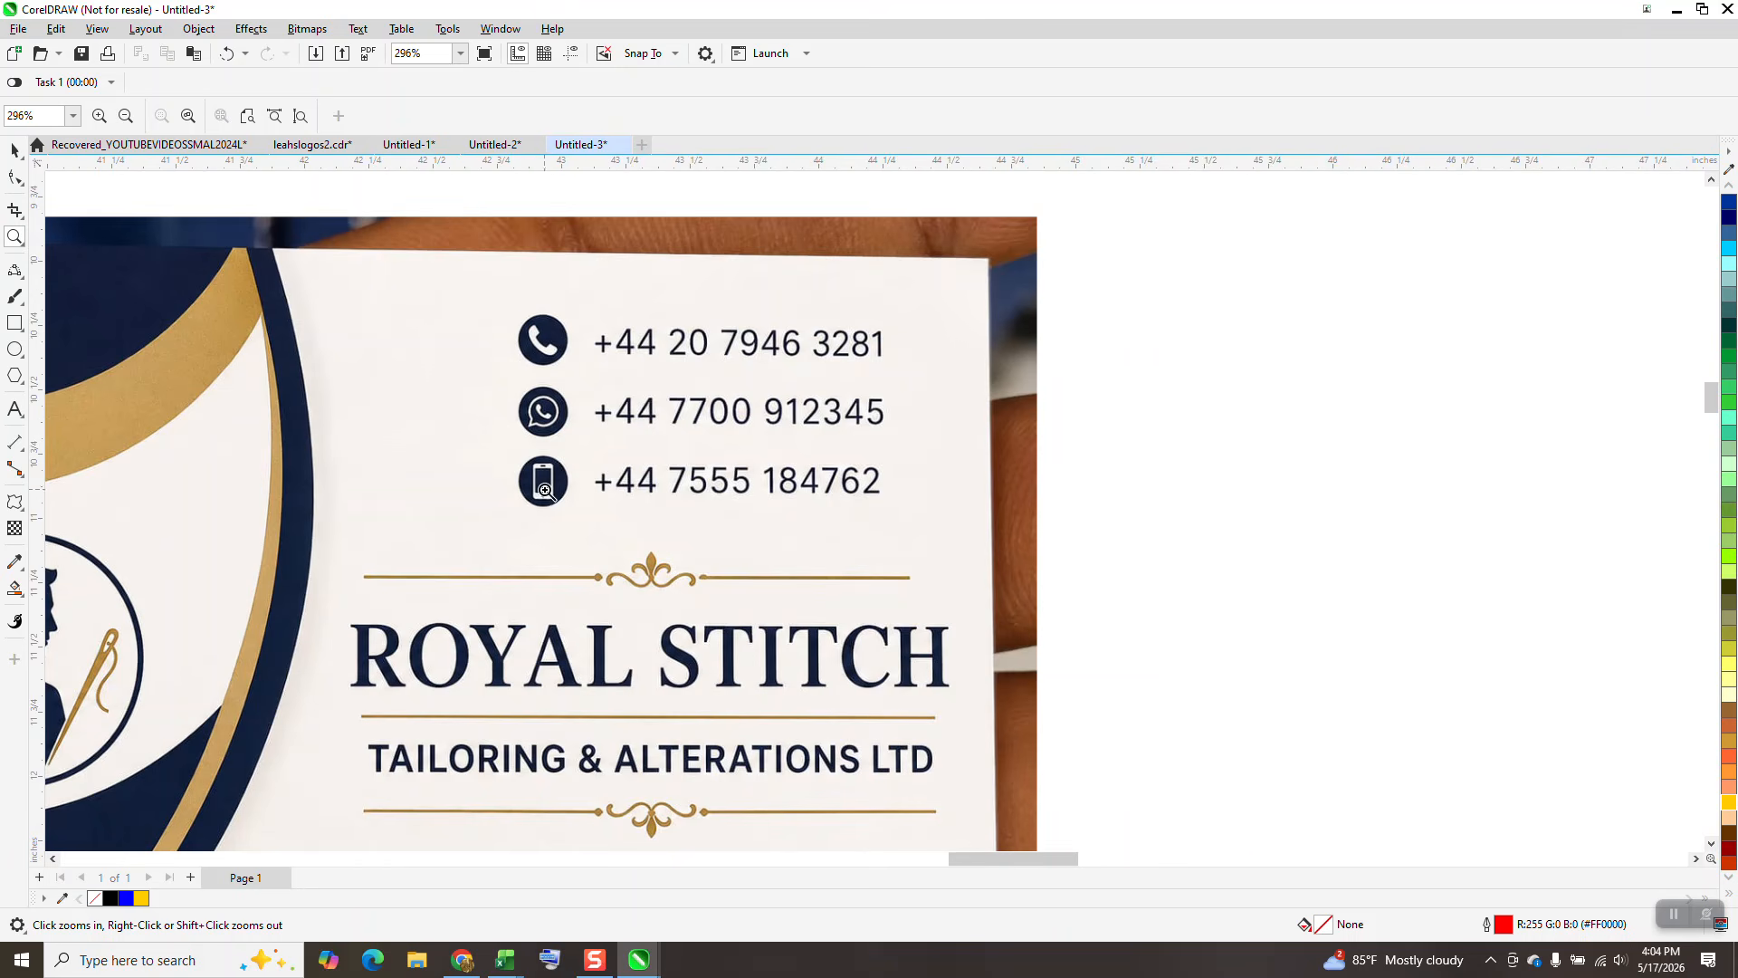
scroll(557, 464, down, 5)
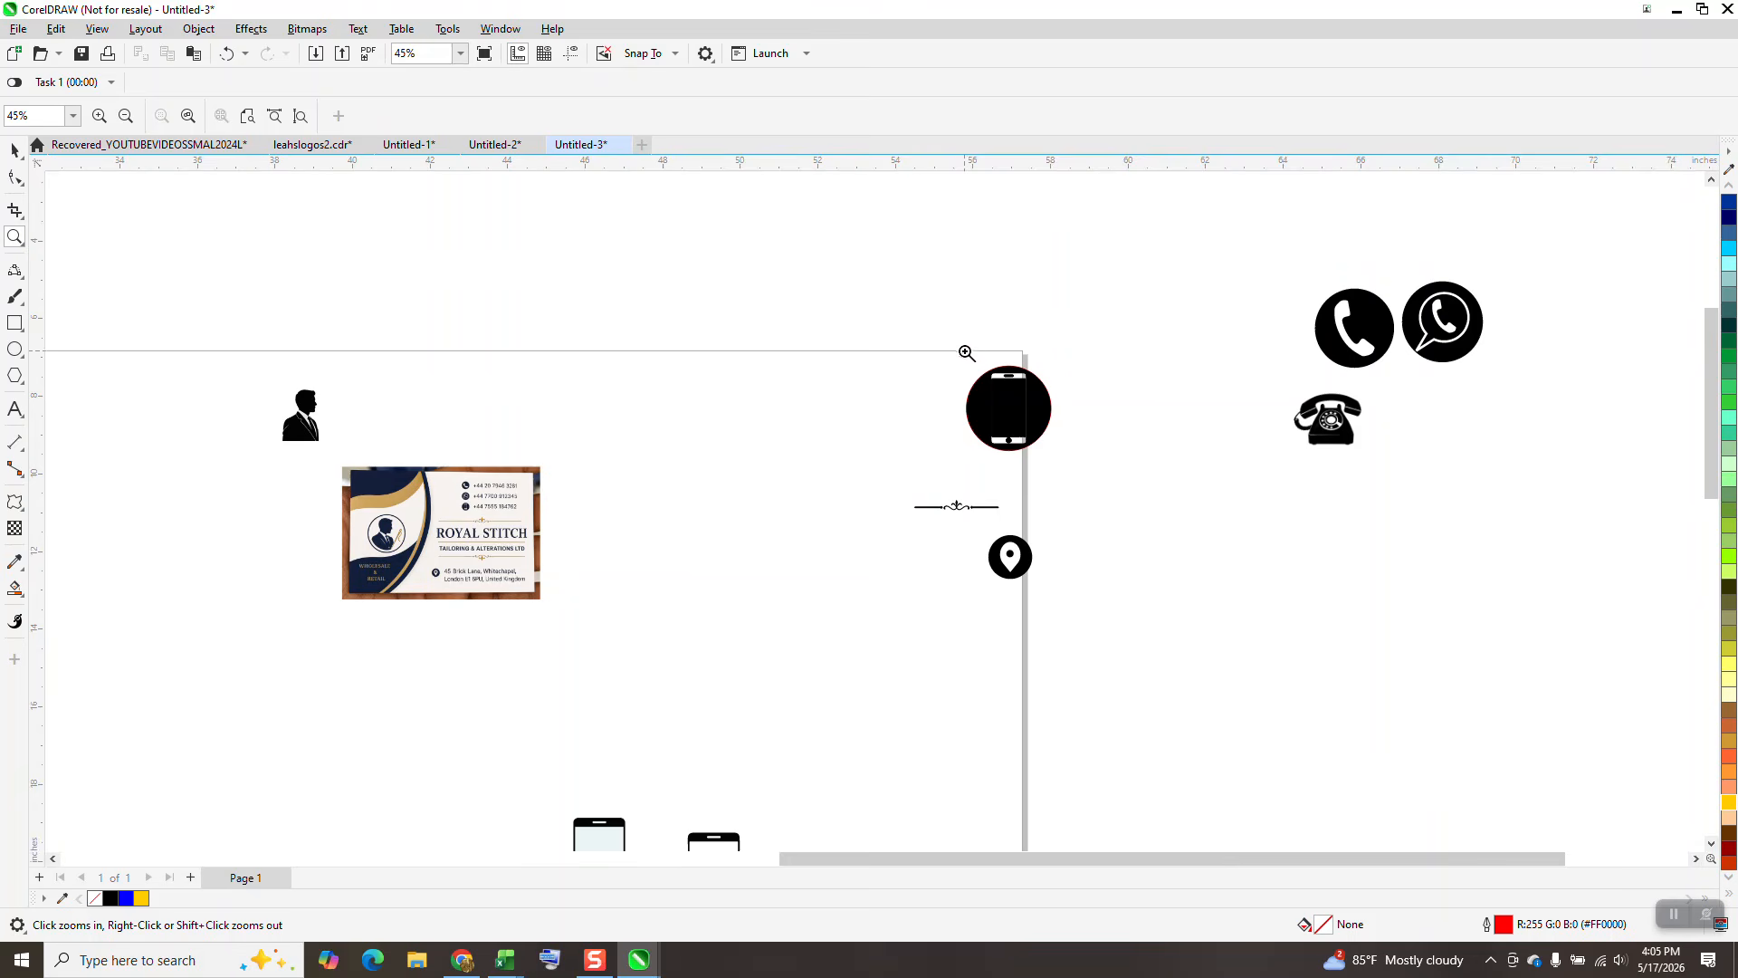
drag(966, 352, 1156, 507)
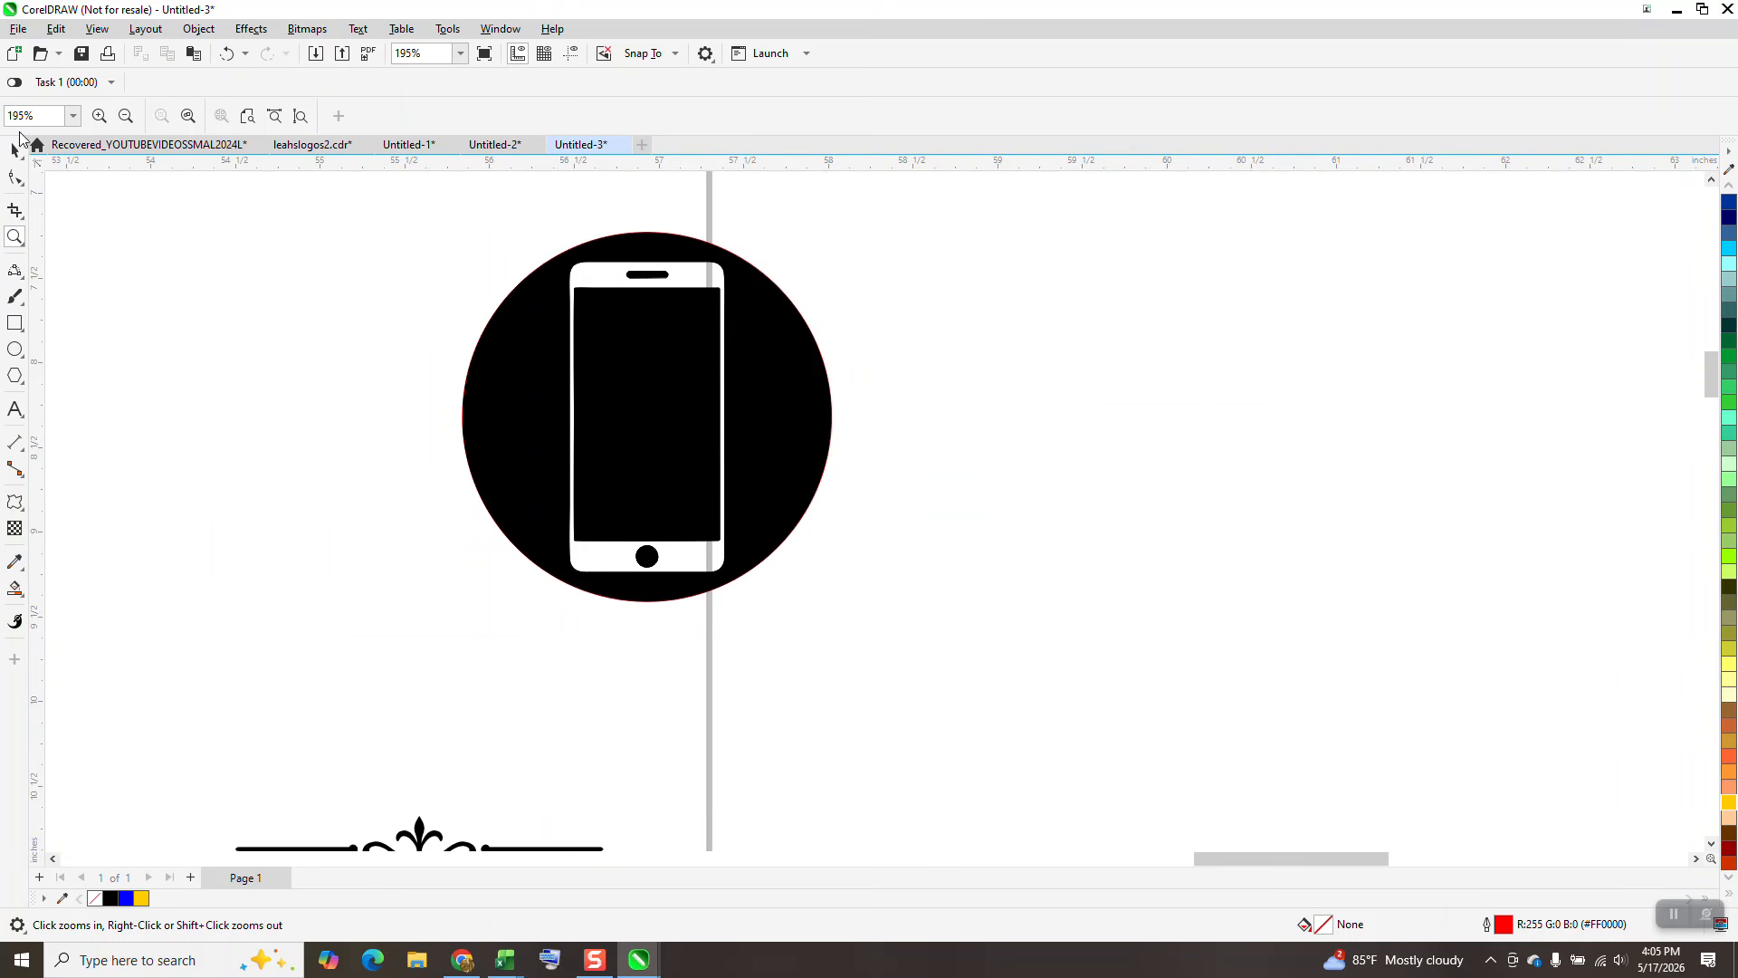
click(16, 154)
scroll(788, 395, down, 2)
drag(555, 260, 924, 547)
drag(820, 312, 862, 363)
scroll(514, 453, down, 2)
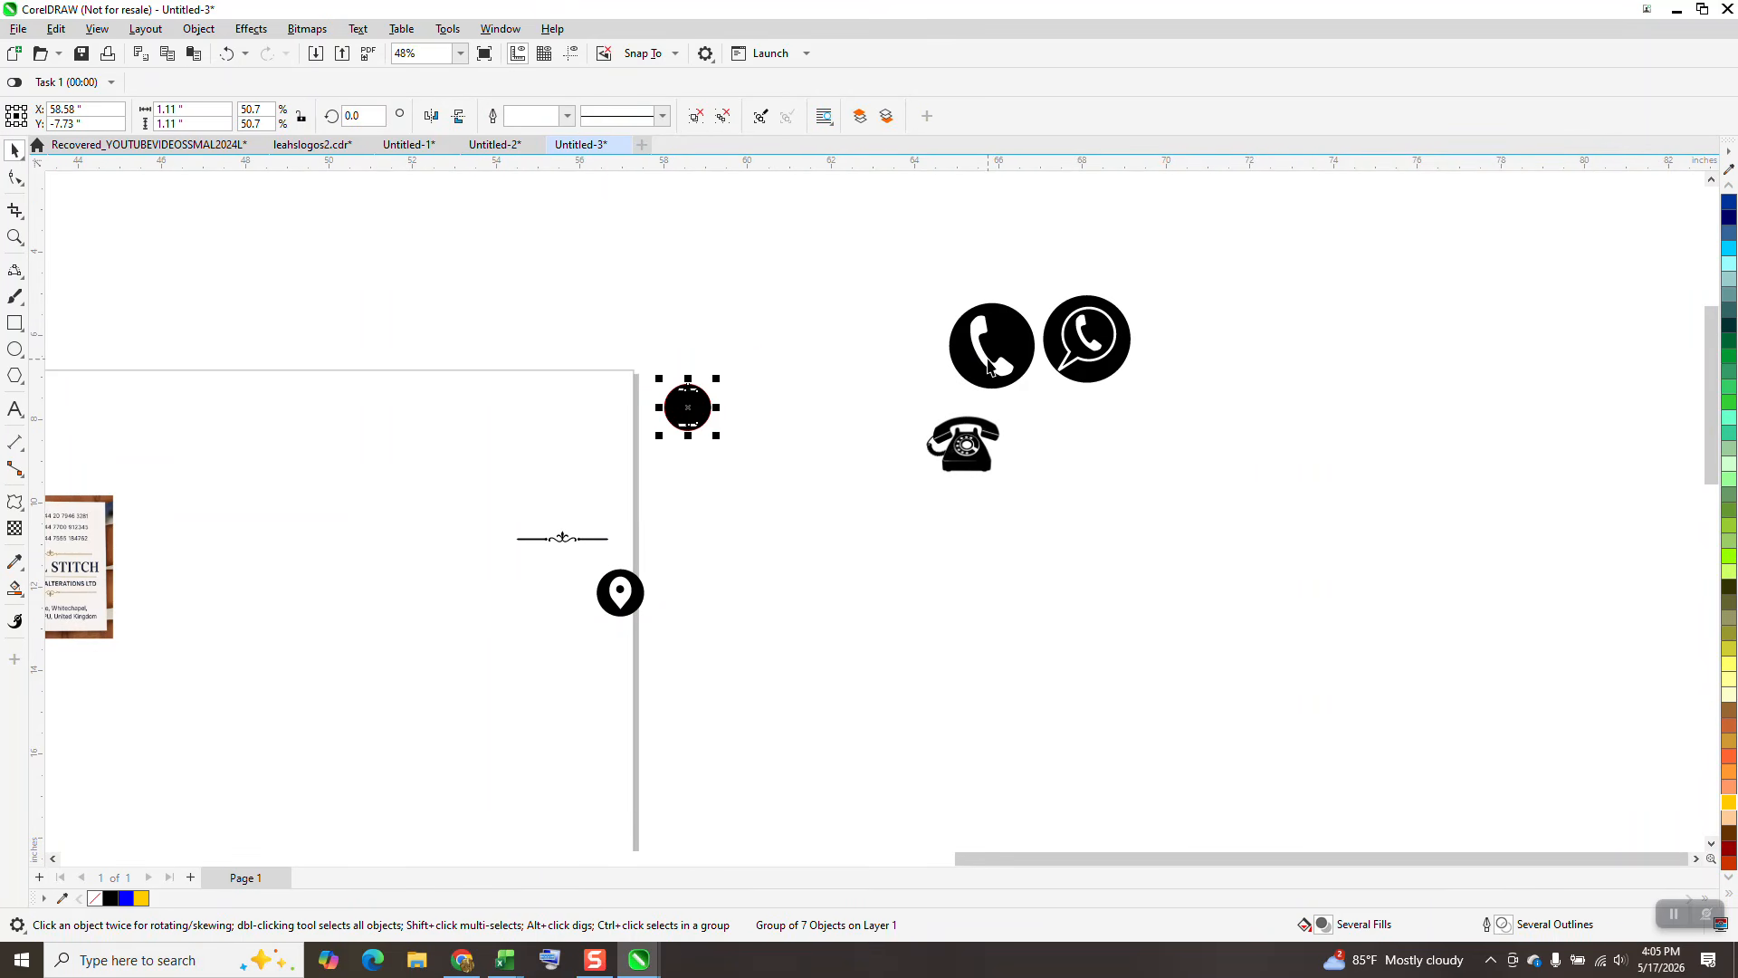
Trace the rotary telephone bitmap with a Clipart Outline Trace and move the traced copy to the right of the original.
mouse_move(975, 446)
mouse_down()
mouse_move(1014, 470)
mouse_move(960, 467)
mouse_move(971, 455)
mouse_up()
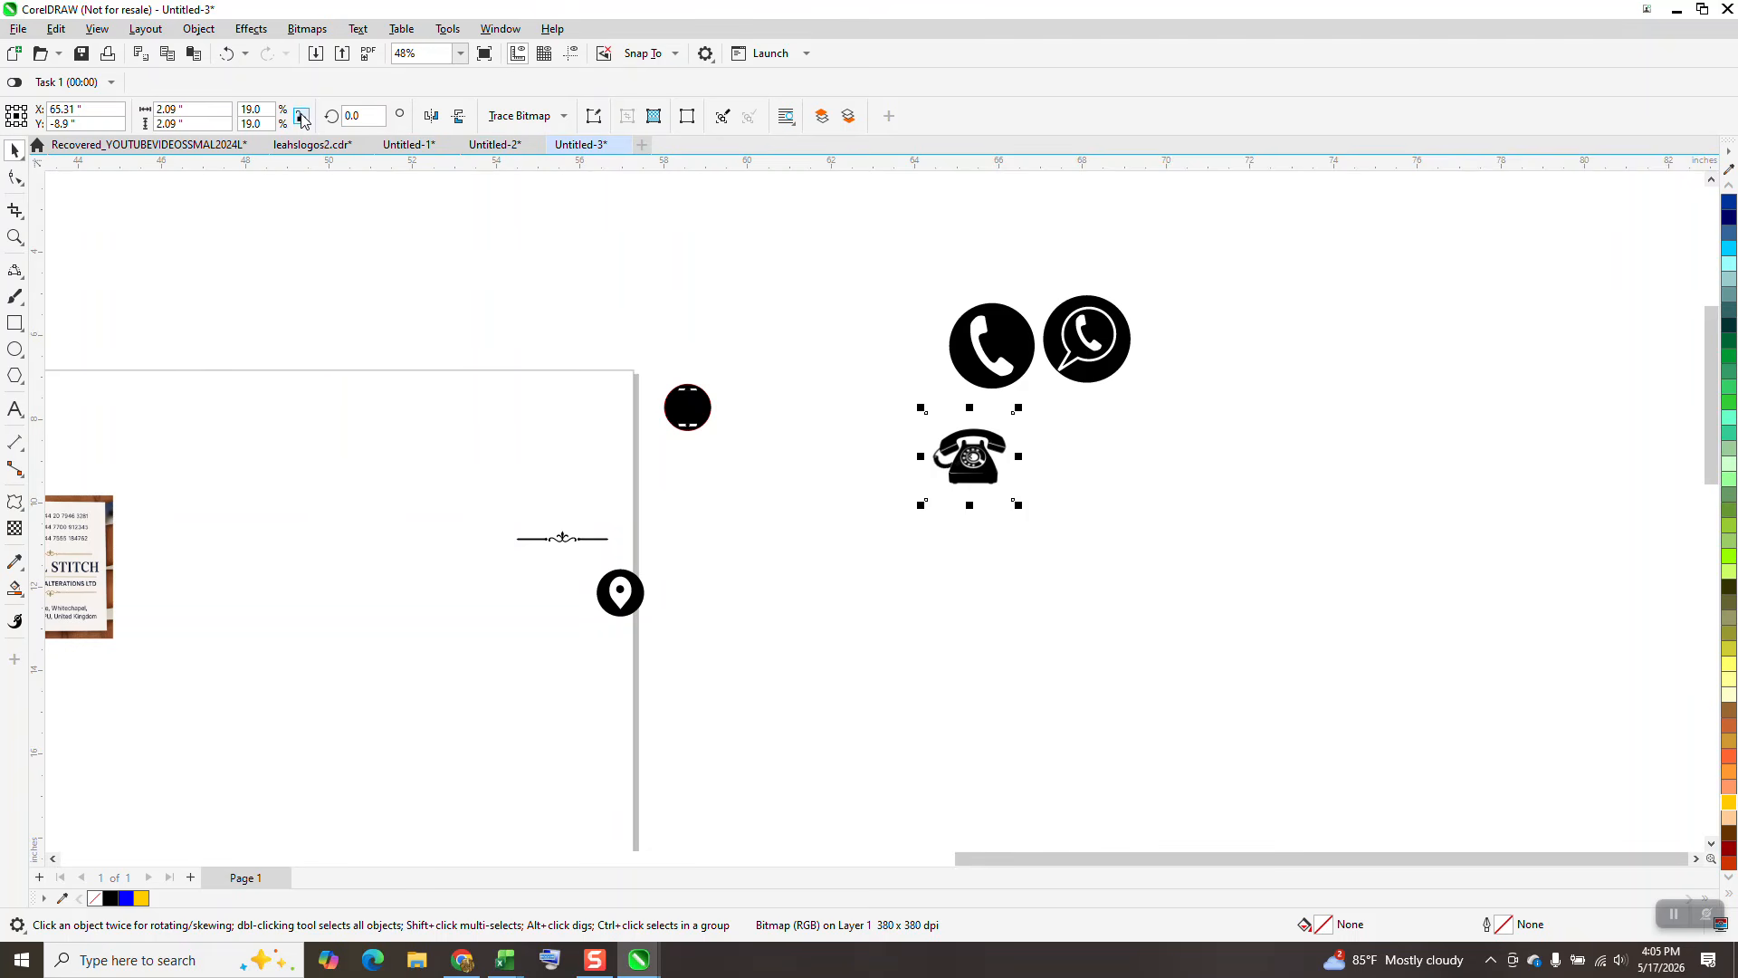
click(563, 116)
mouse_move(539, 181)
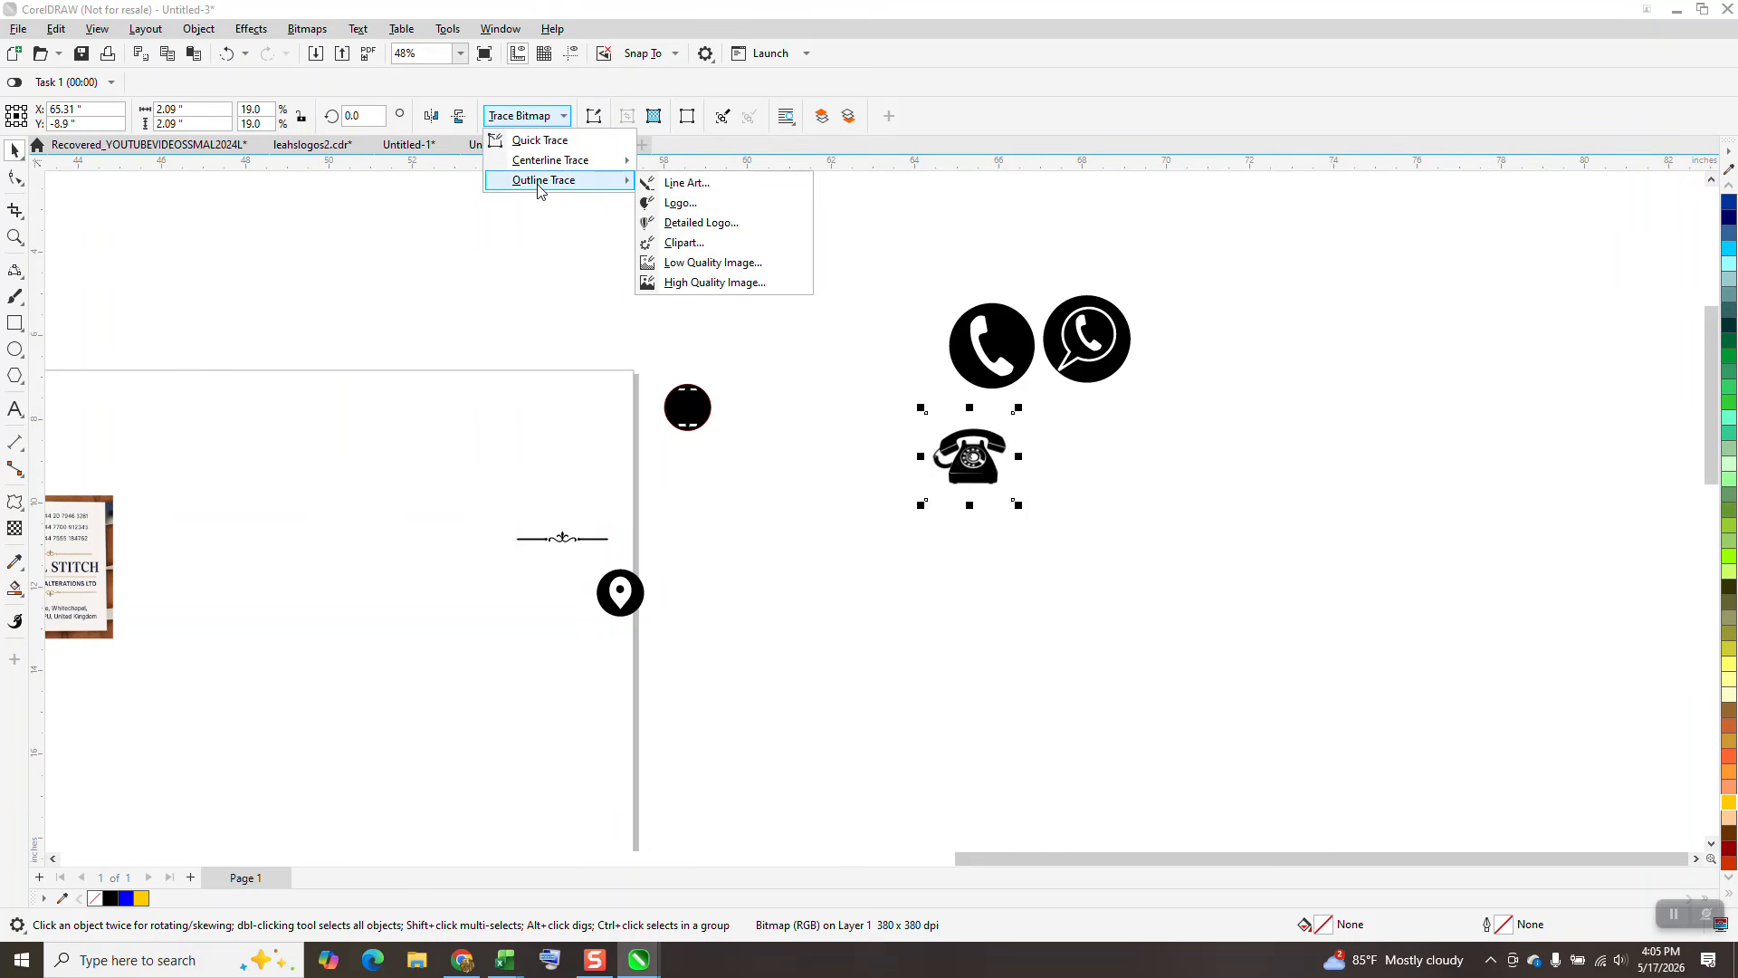
click(667, 245)
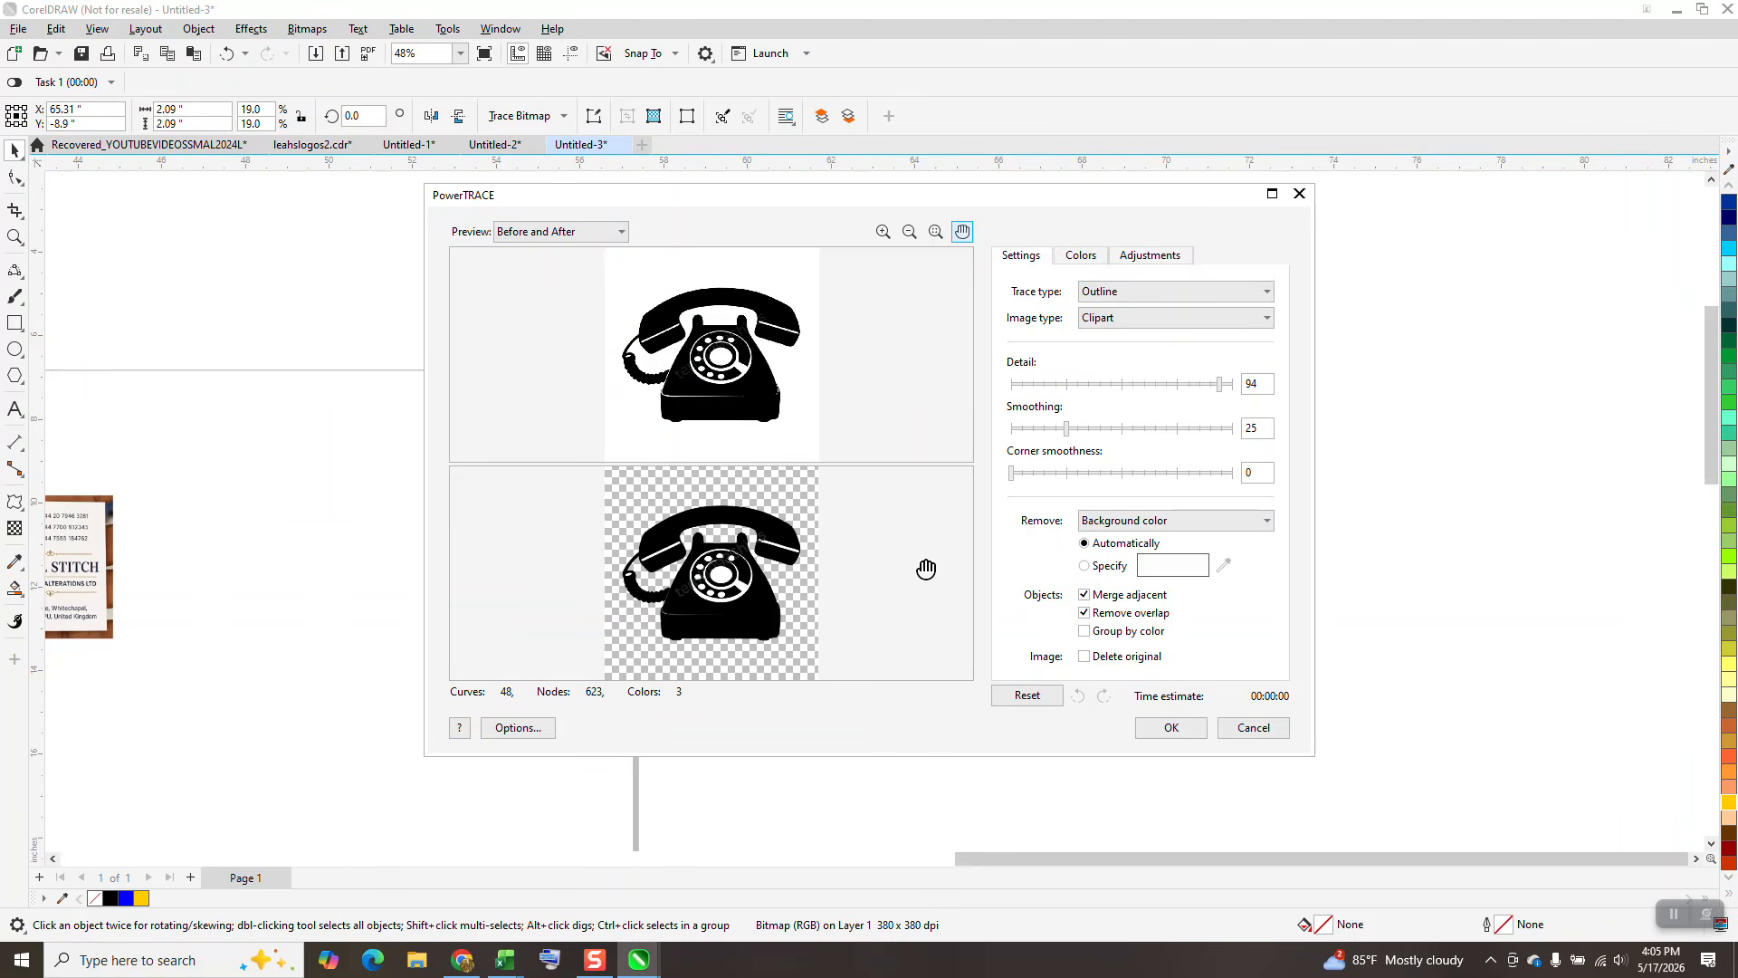
click(1195, 727)
mouse_move(975, 481)
mouse_down()
mouse_move(1143, 516)
mouse_move(1090, 482)
mouse_up()
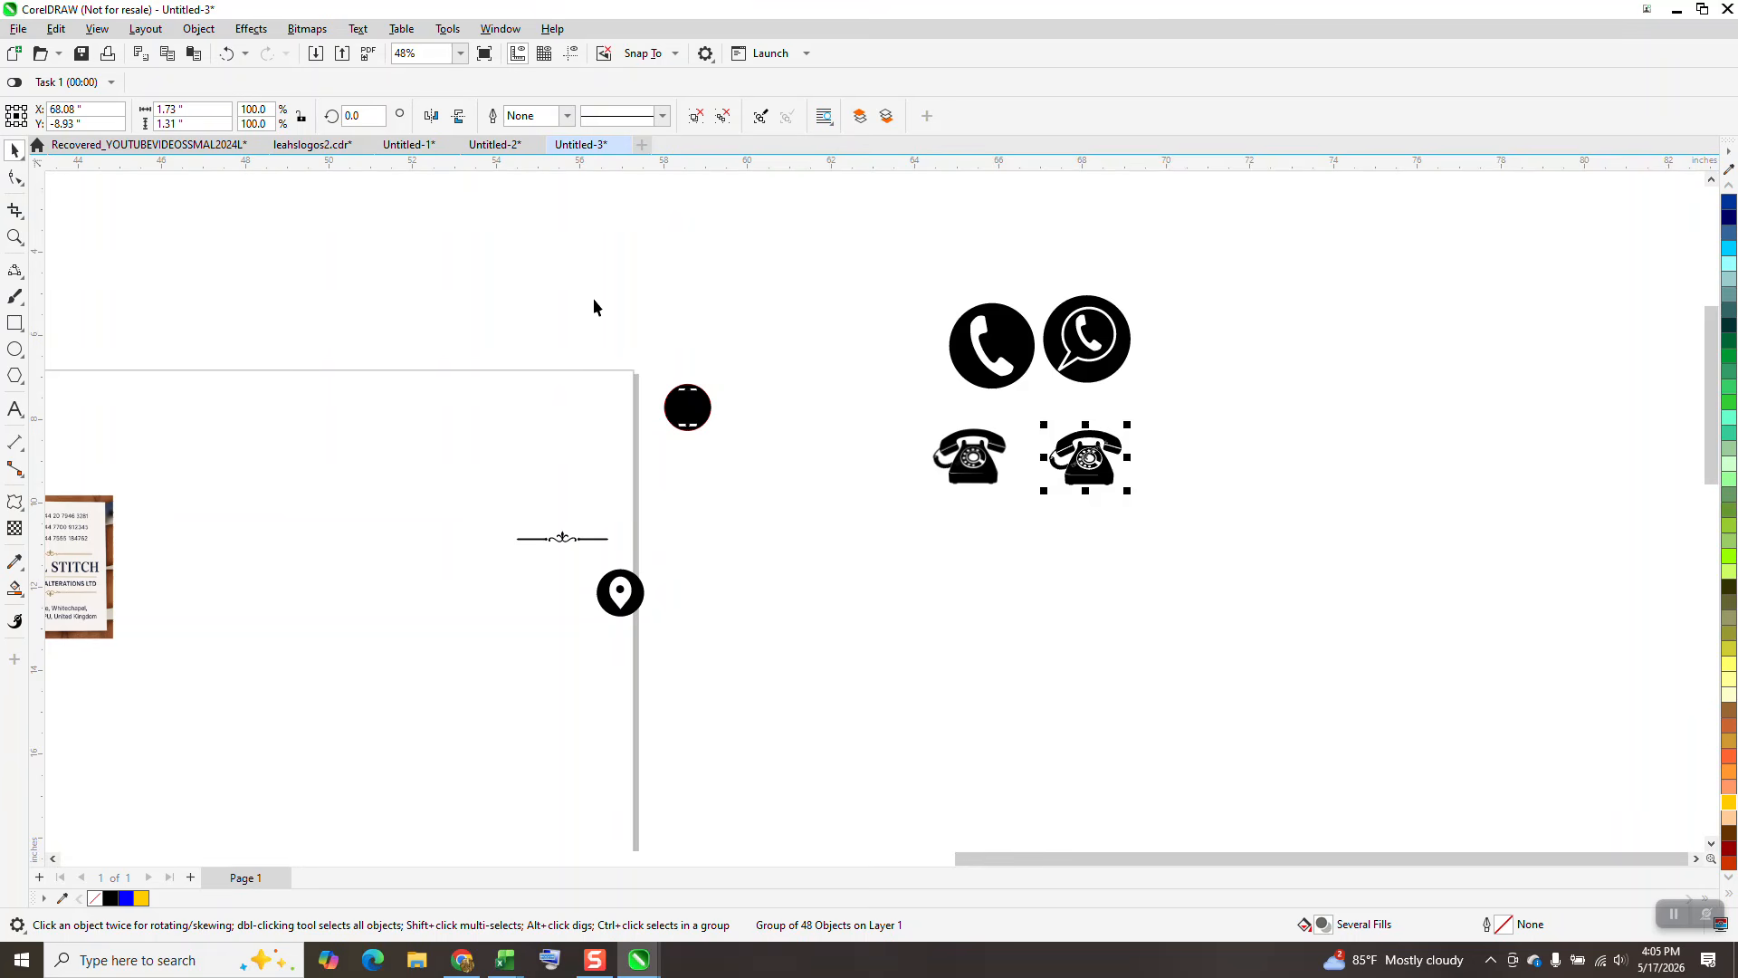
Remove the traced telephone's fill and give it a black outline.
drag(1731, 188, 1731, 193)
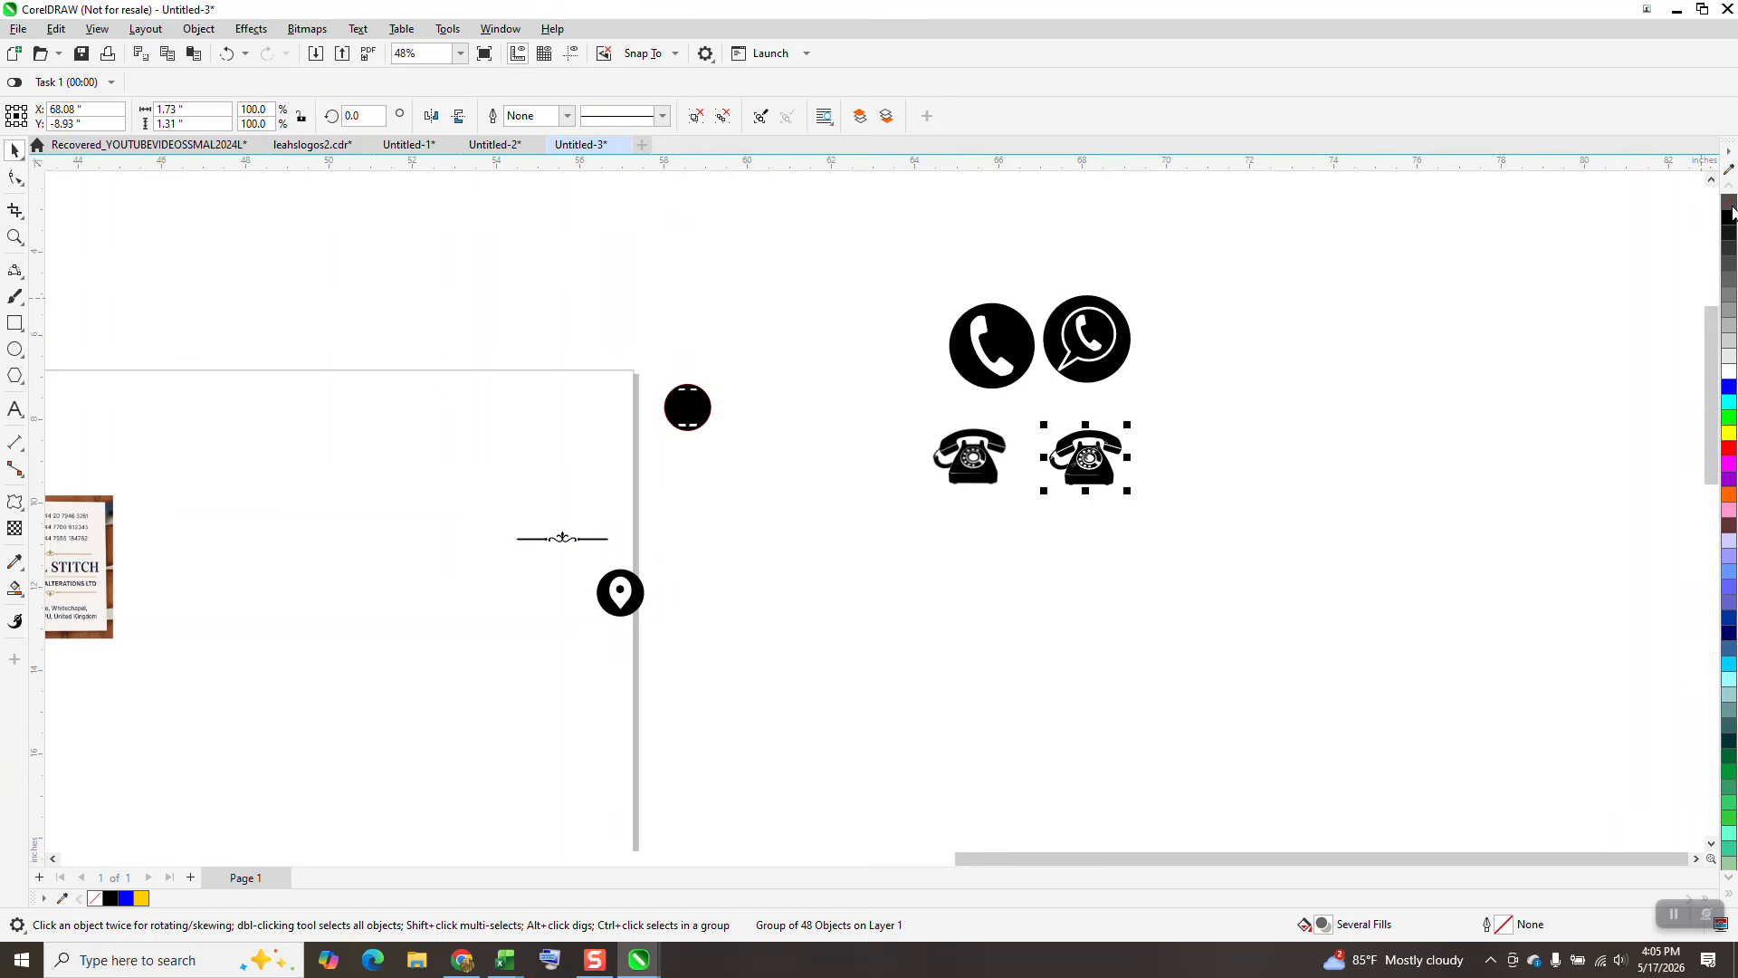
click(1729, 203)
right_click(1729, 218)
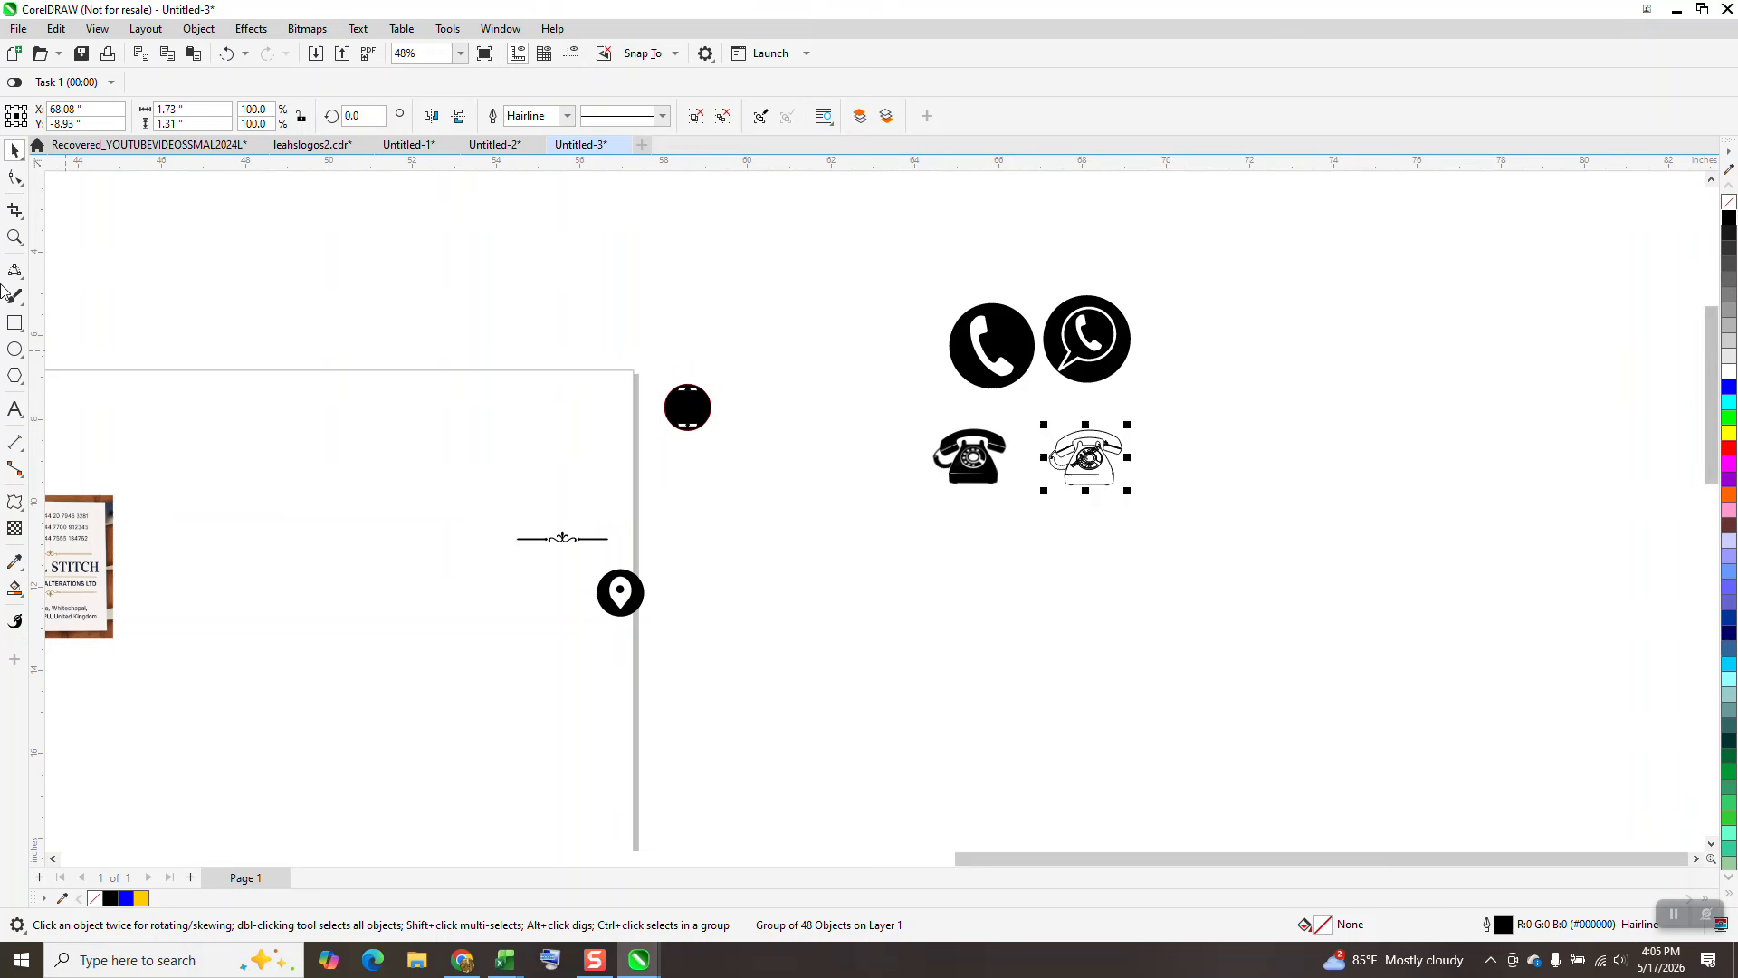
Close the gap between handset and cord on the traced telephone's left side with a short 2-point line.
click(14, 236)
drag(1001, 432, 1196, 515)
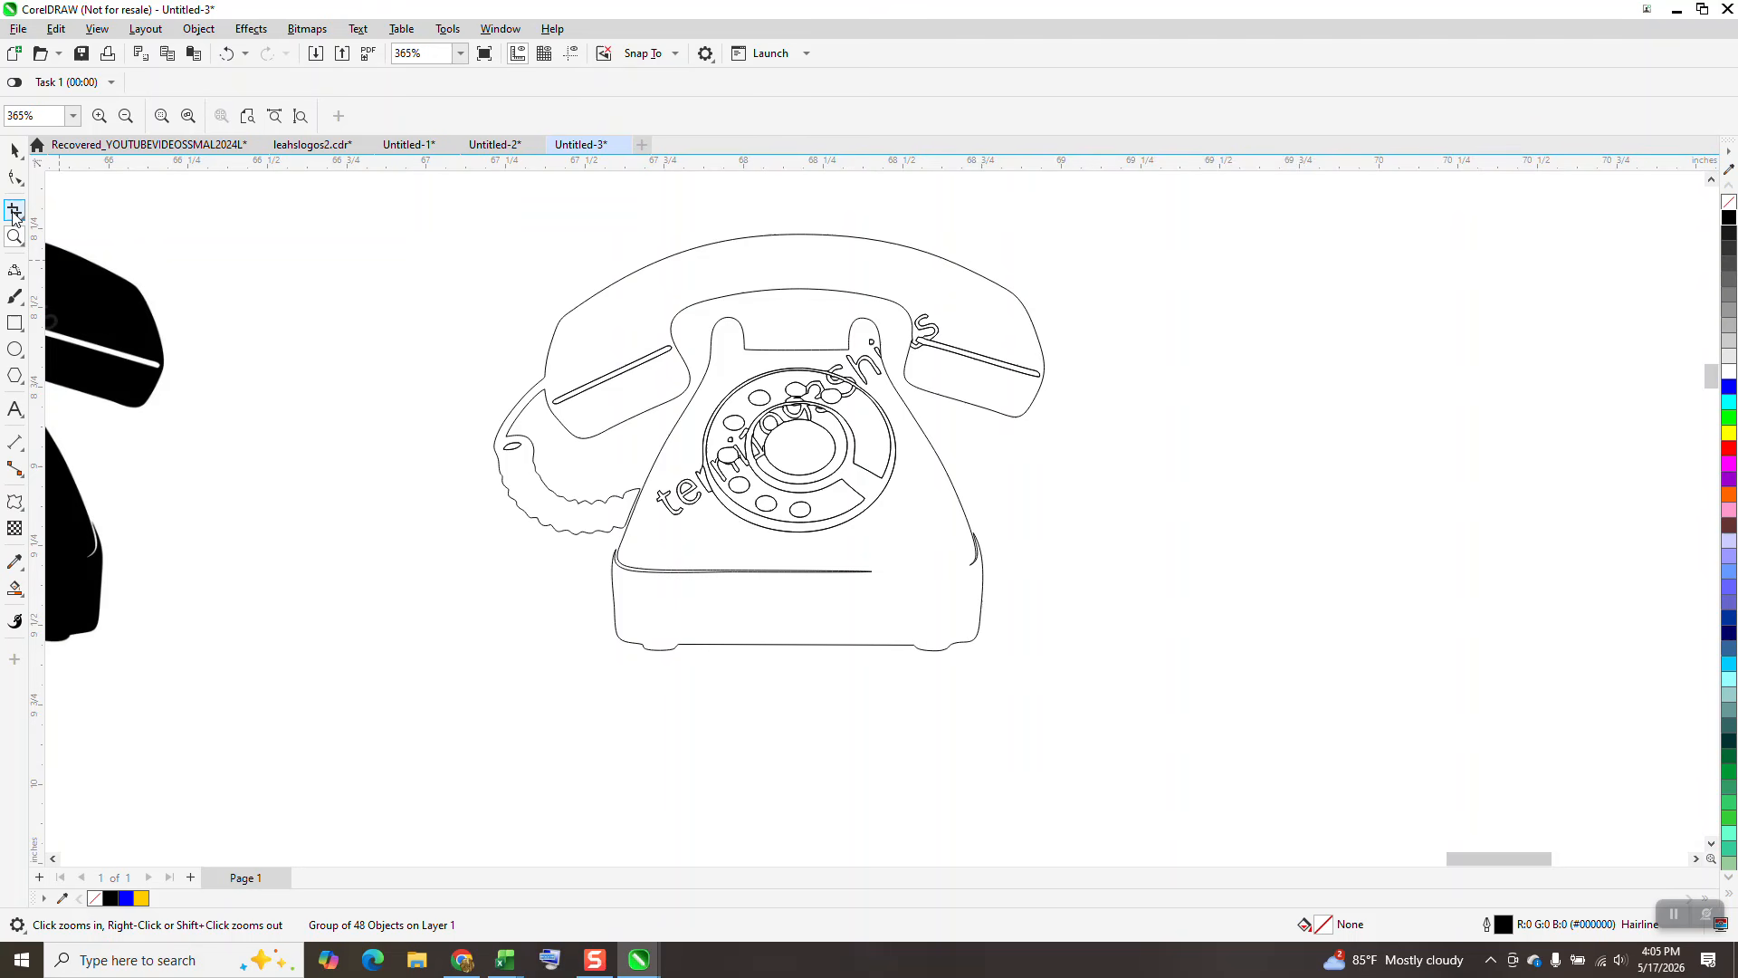
click(22, 277)
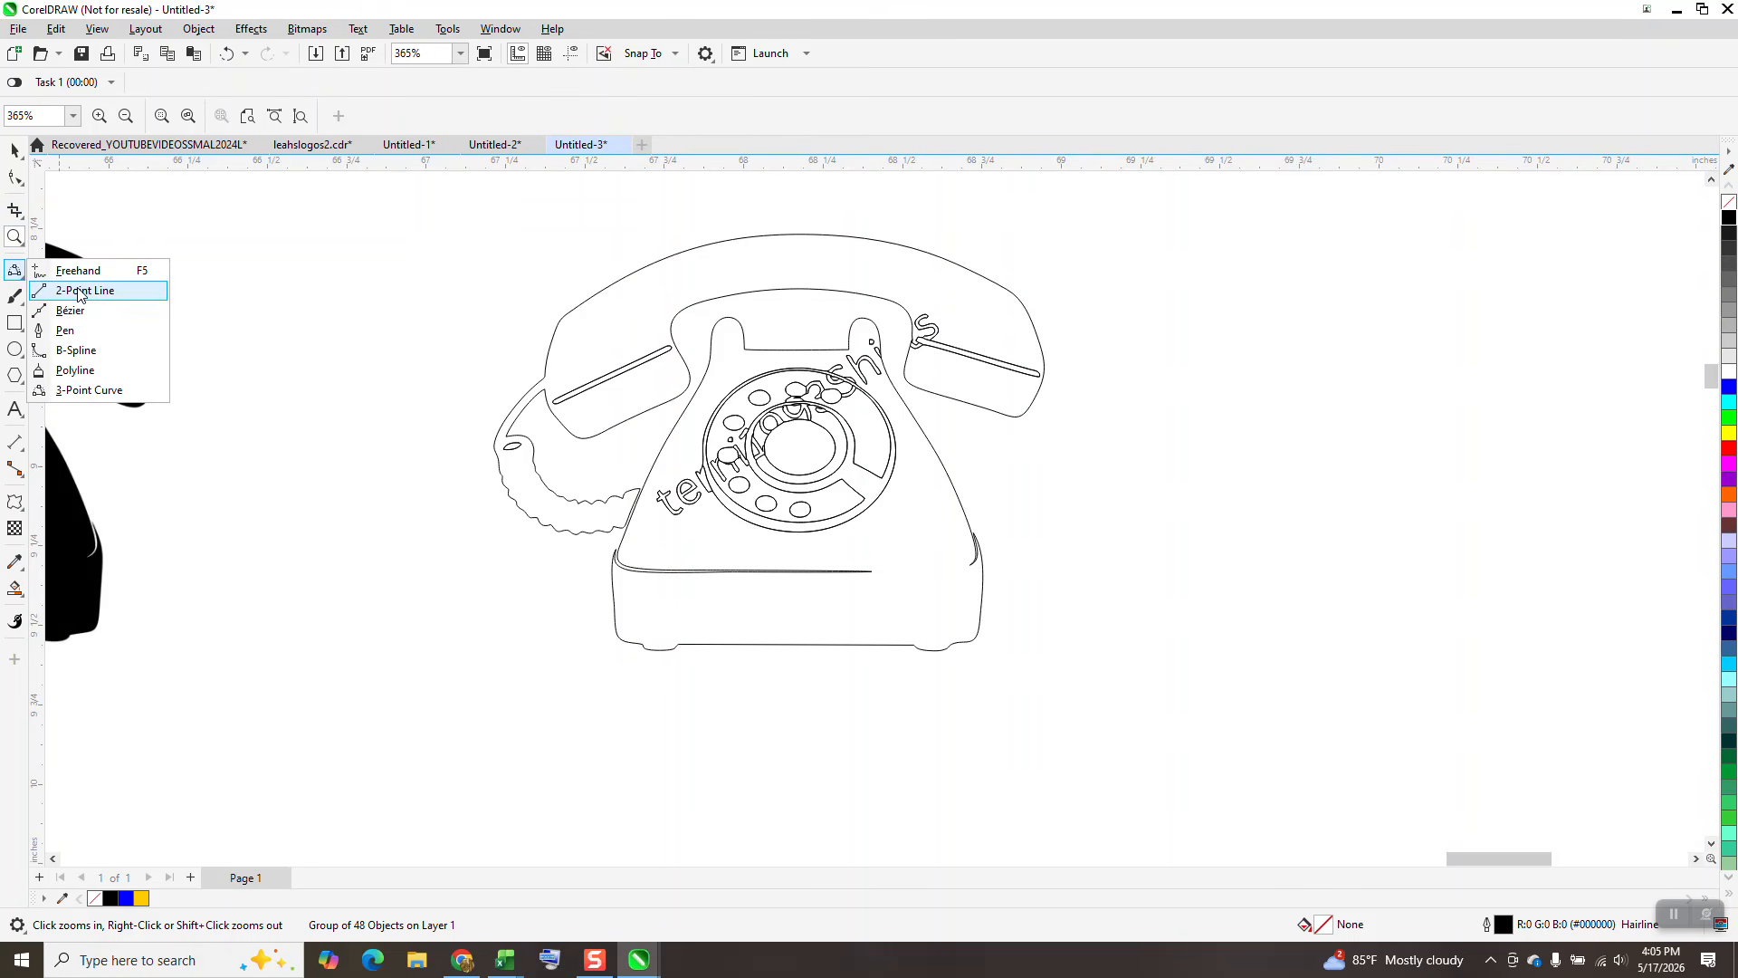
click(80, 291)
click(15, 237)
drag(574, 342, 654, 501)
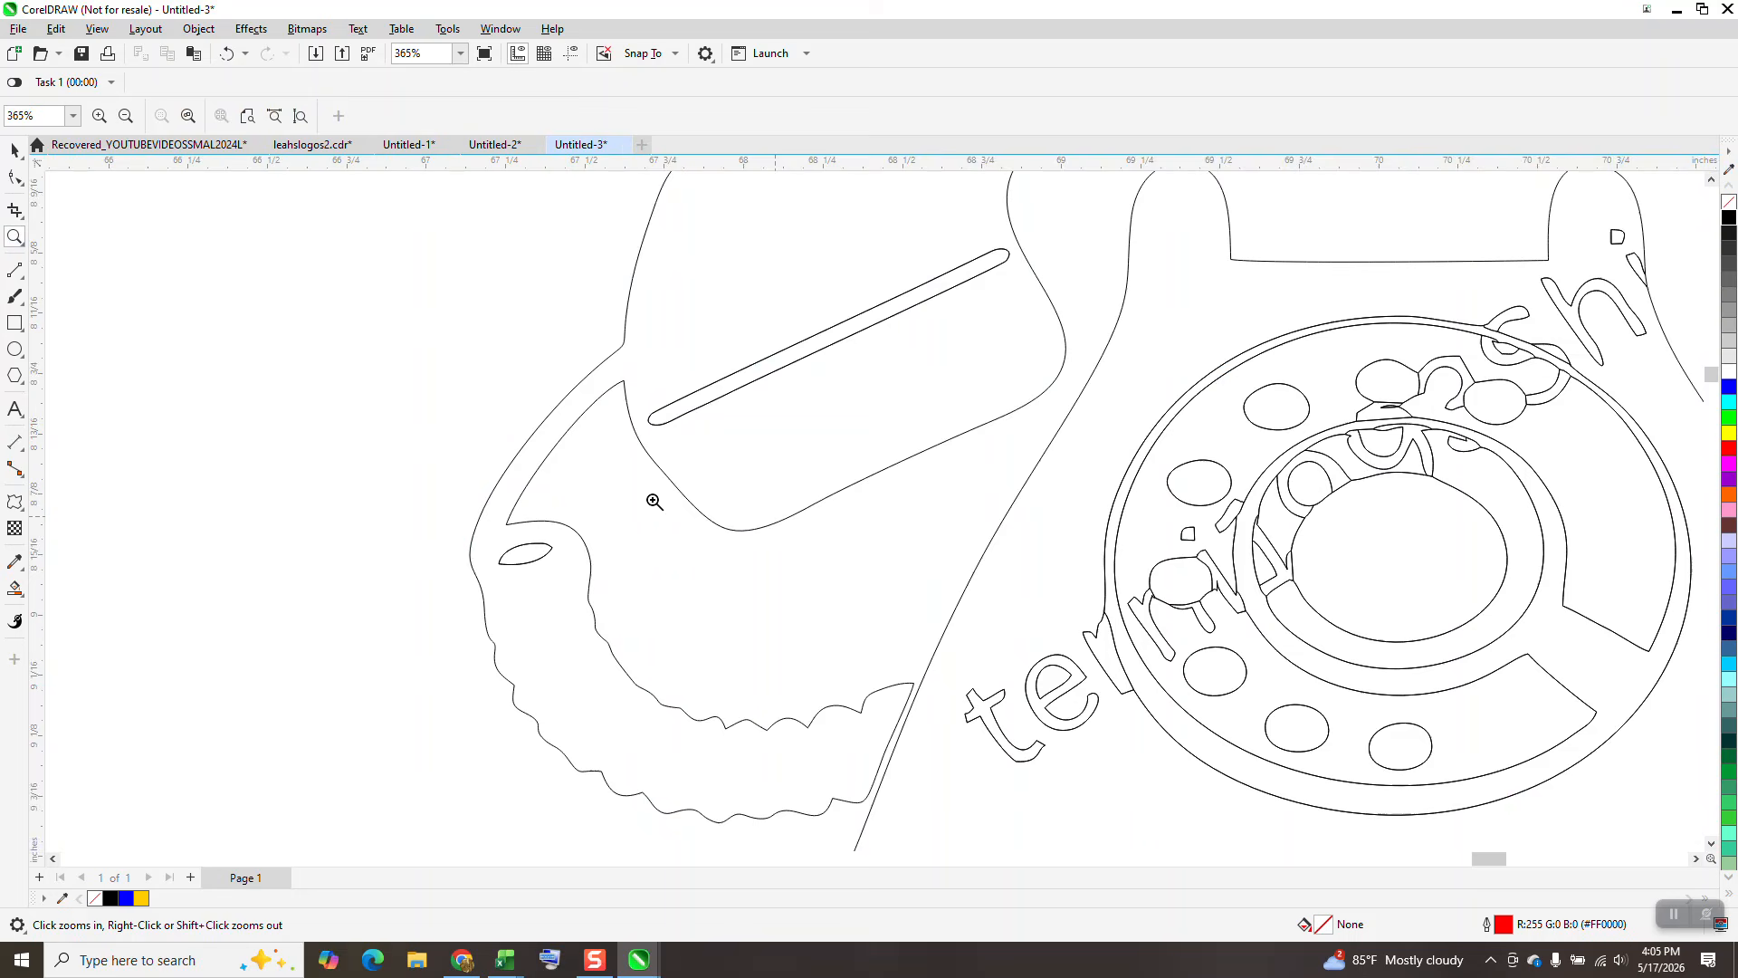
click(22, 280)
click(18, 272)
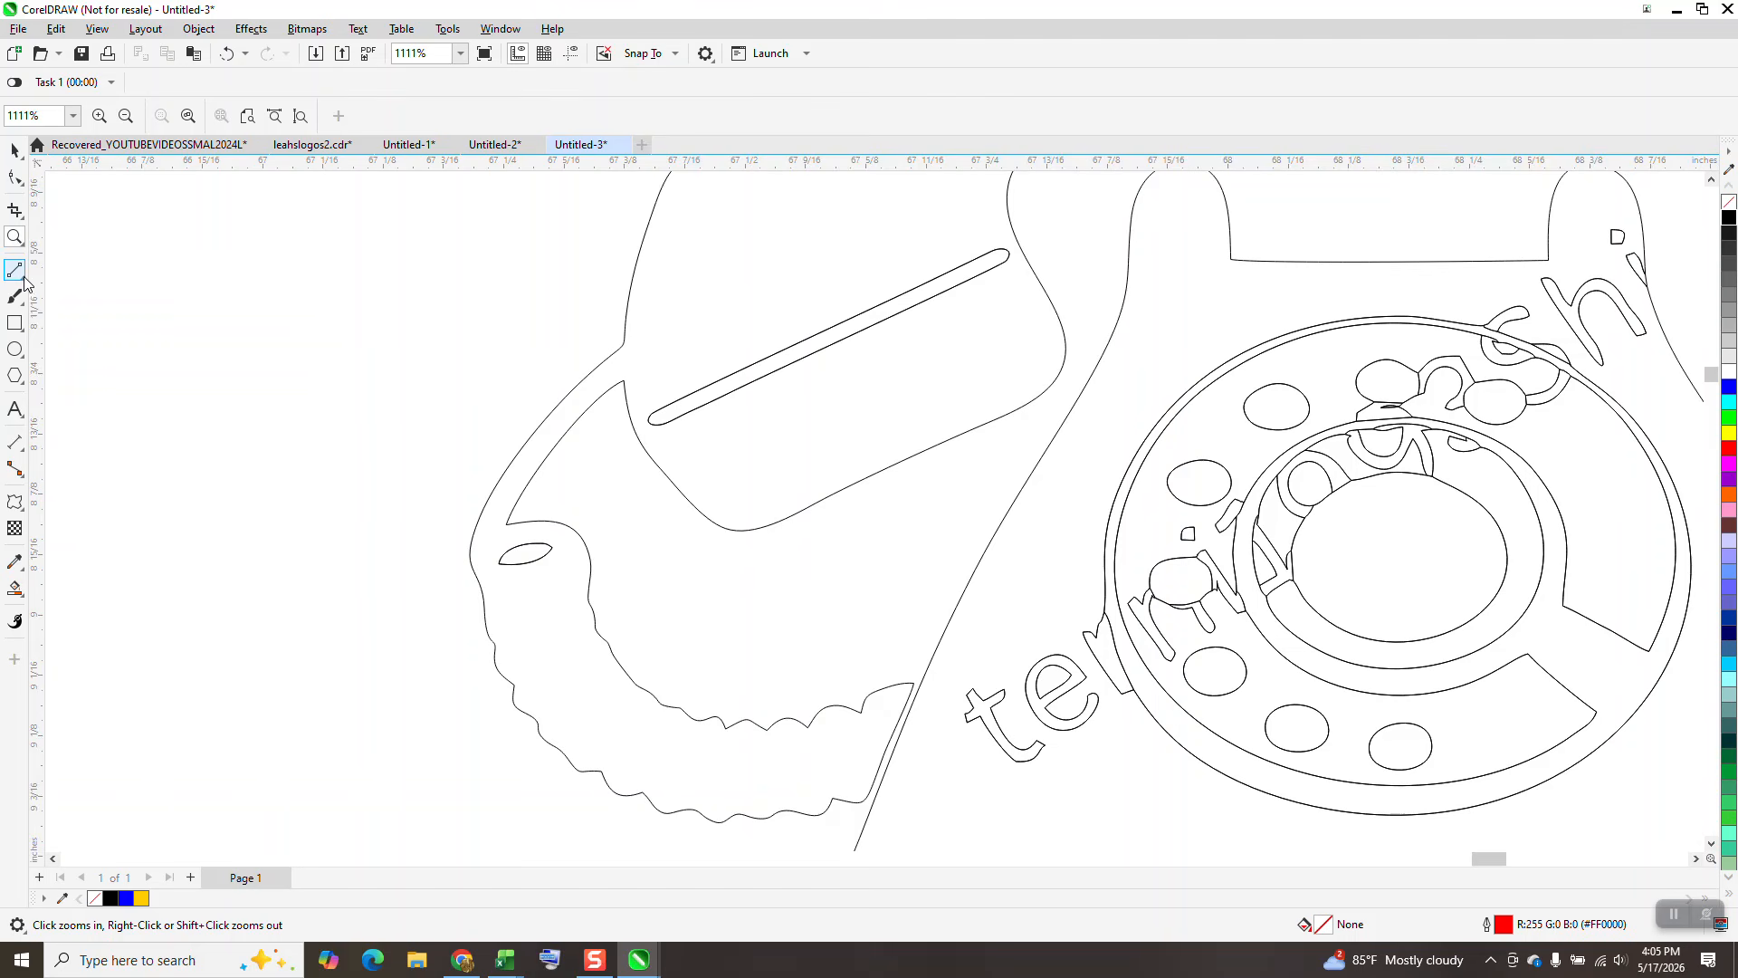
click(113, 290)
drag(624, 343, 623, 371)
scroll(842, 353, down, 3)
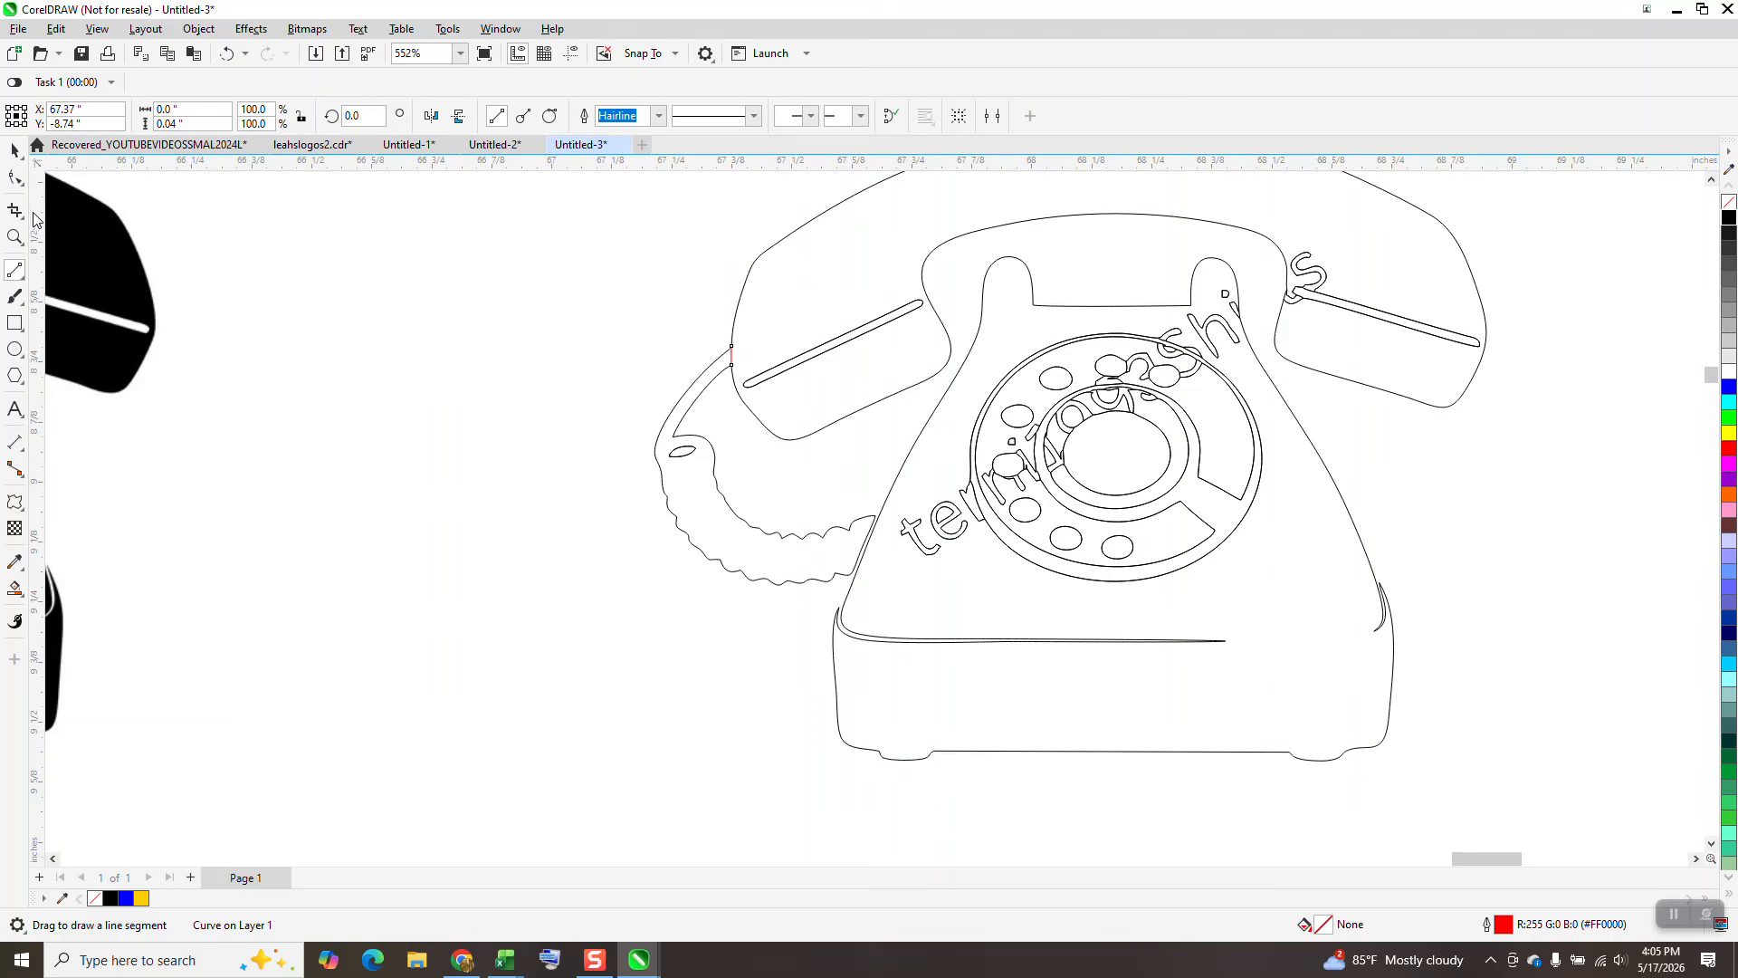
Extract the handset as a separate shape with Smart Fill, placed right of the telephone with a black outline and no fill.
click(15, 237)
drag(1257, 248, 1341, 345)
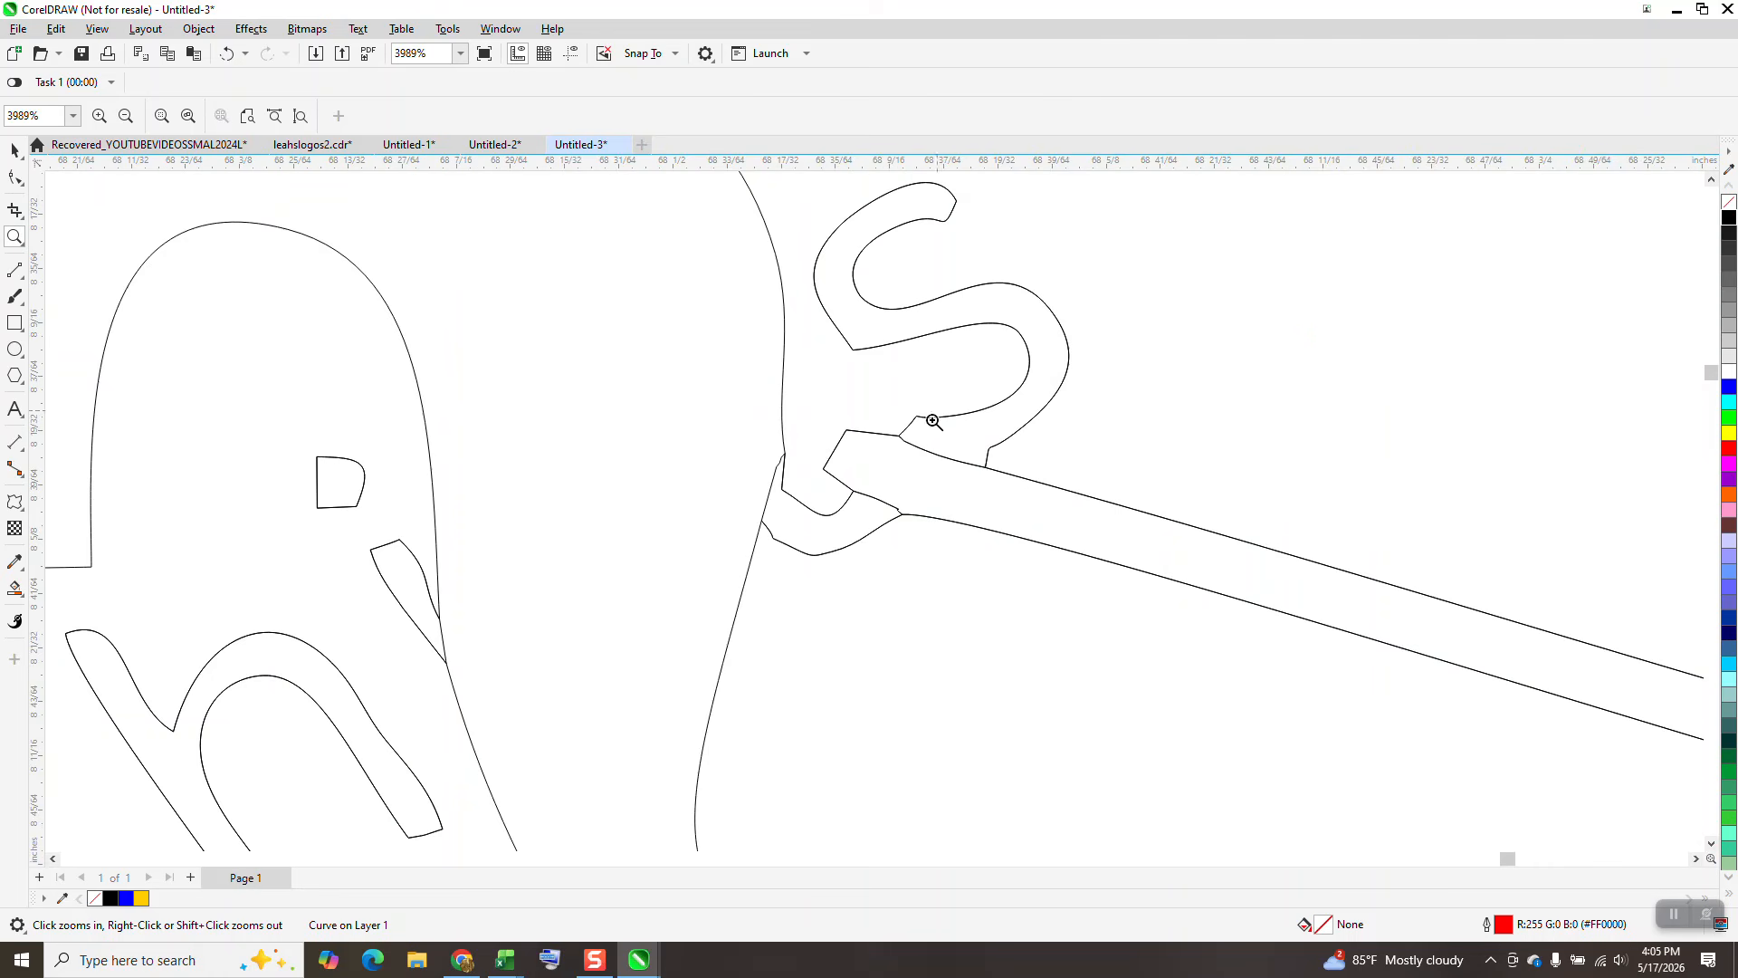
scroll(809, 463, down, 10)
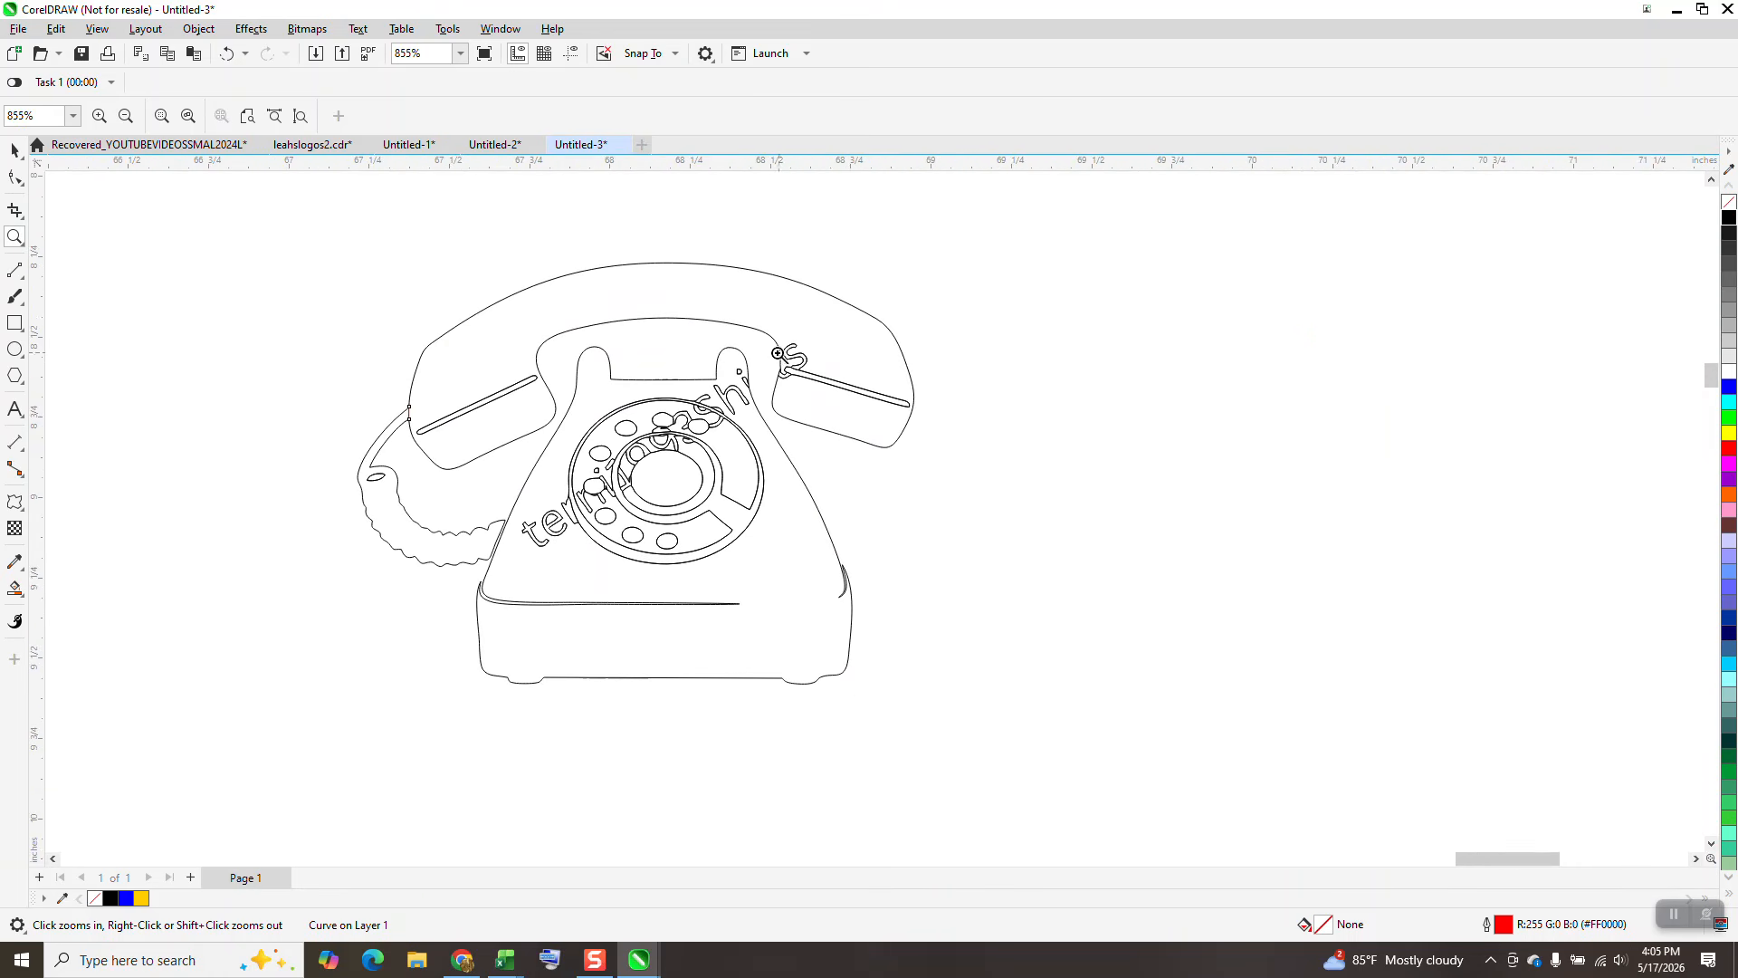
click(15, 587)
click(604, 300)
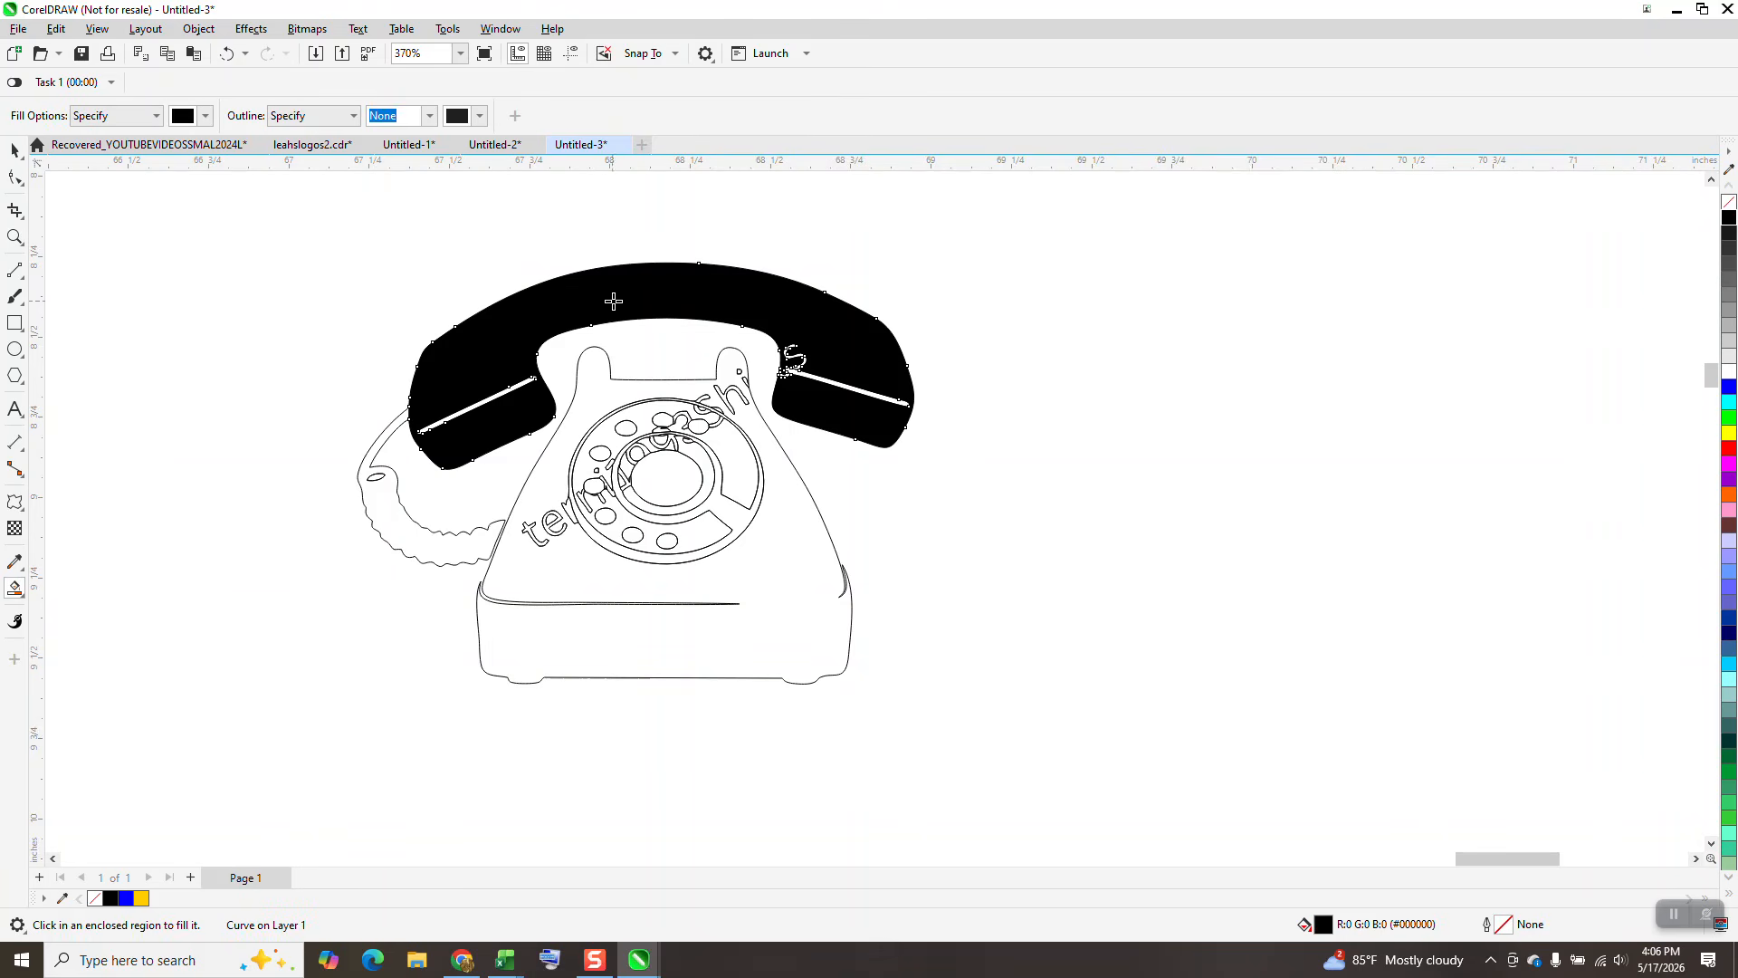
key(shift+Right)
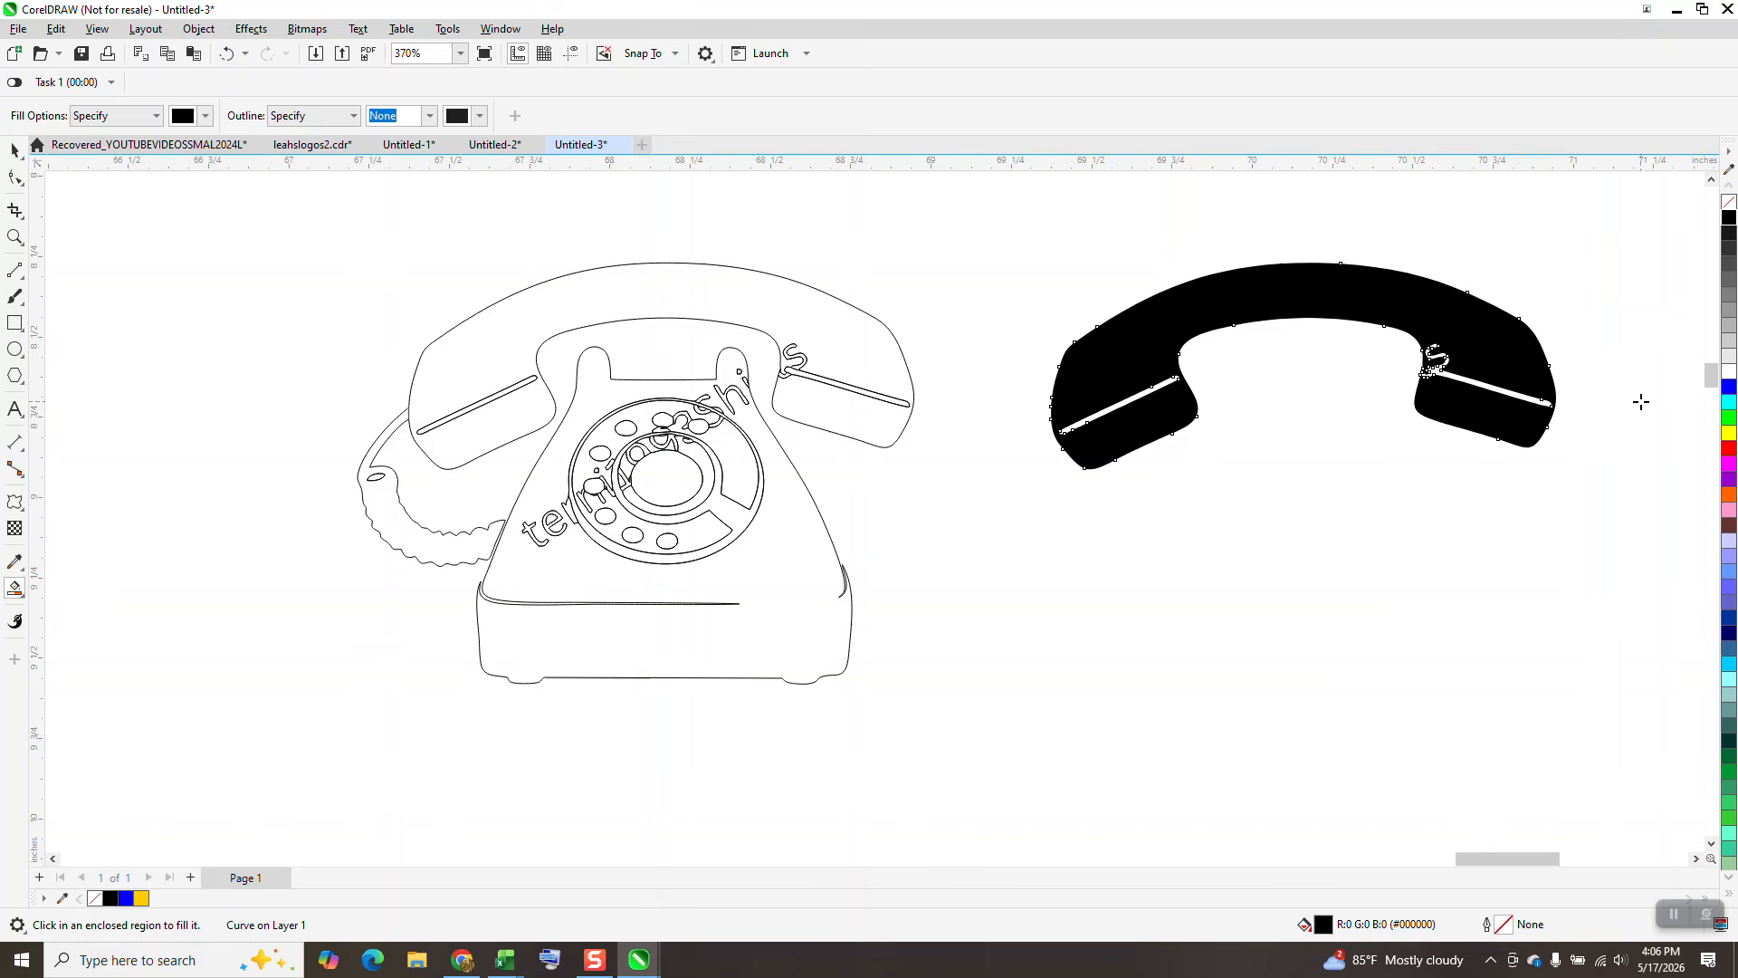
click(1729, 203)
right_click(1729, 218)
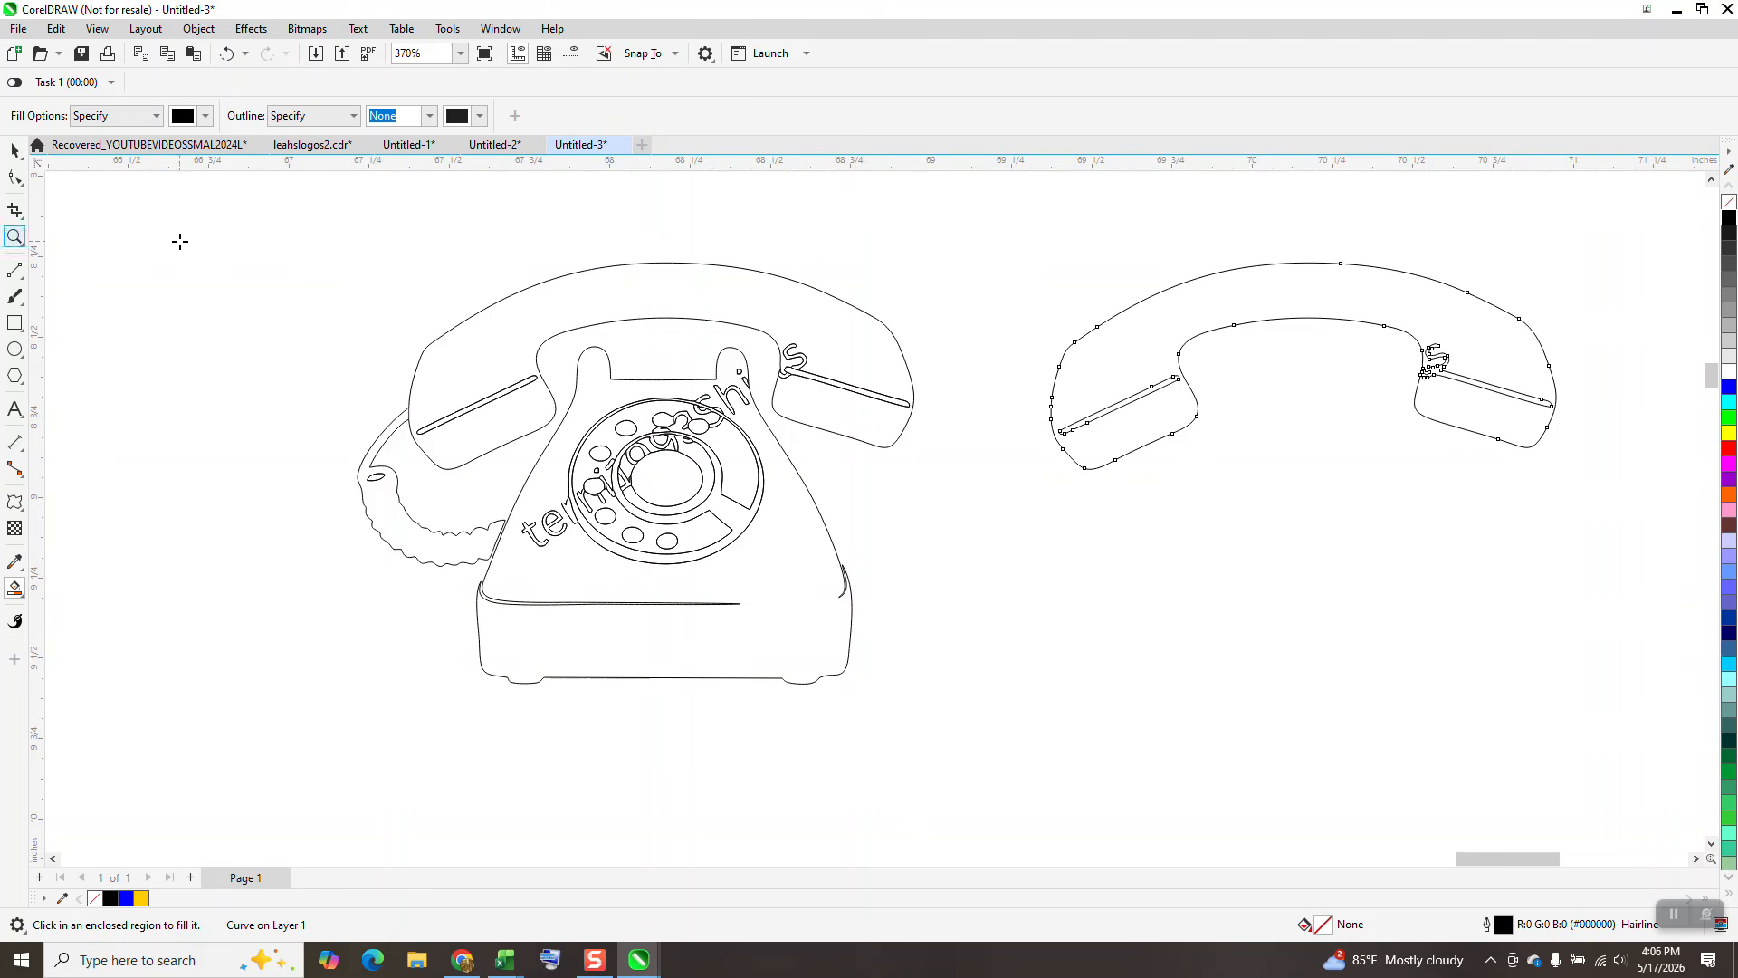
Draw a 2-point line across the gap in the extracted handset's inner edge, beside the stray letter S.
click(17, 236)
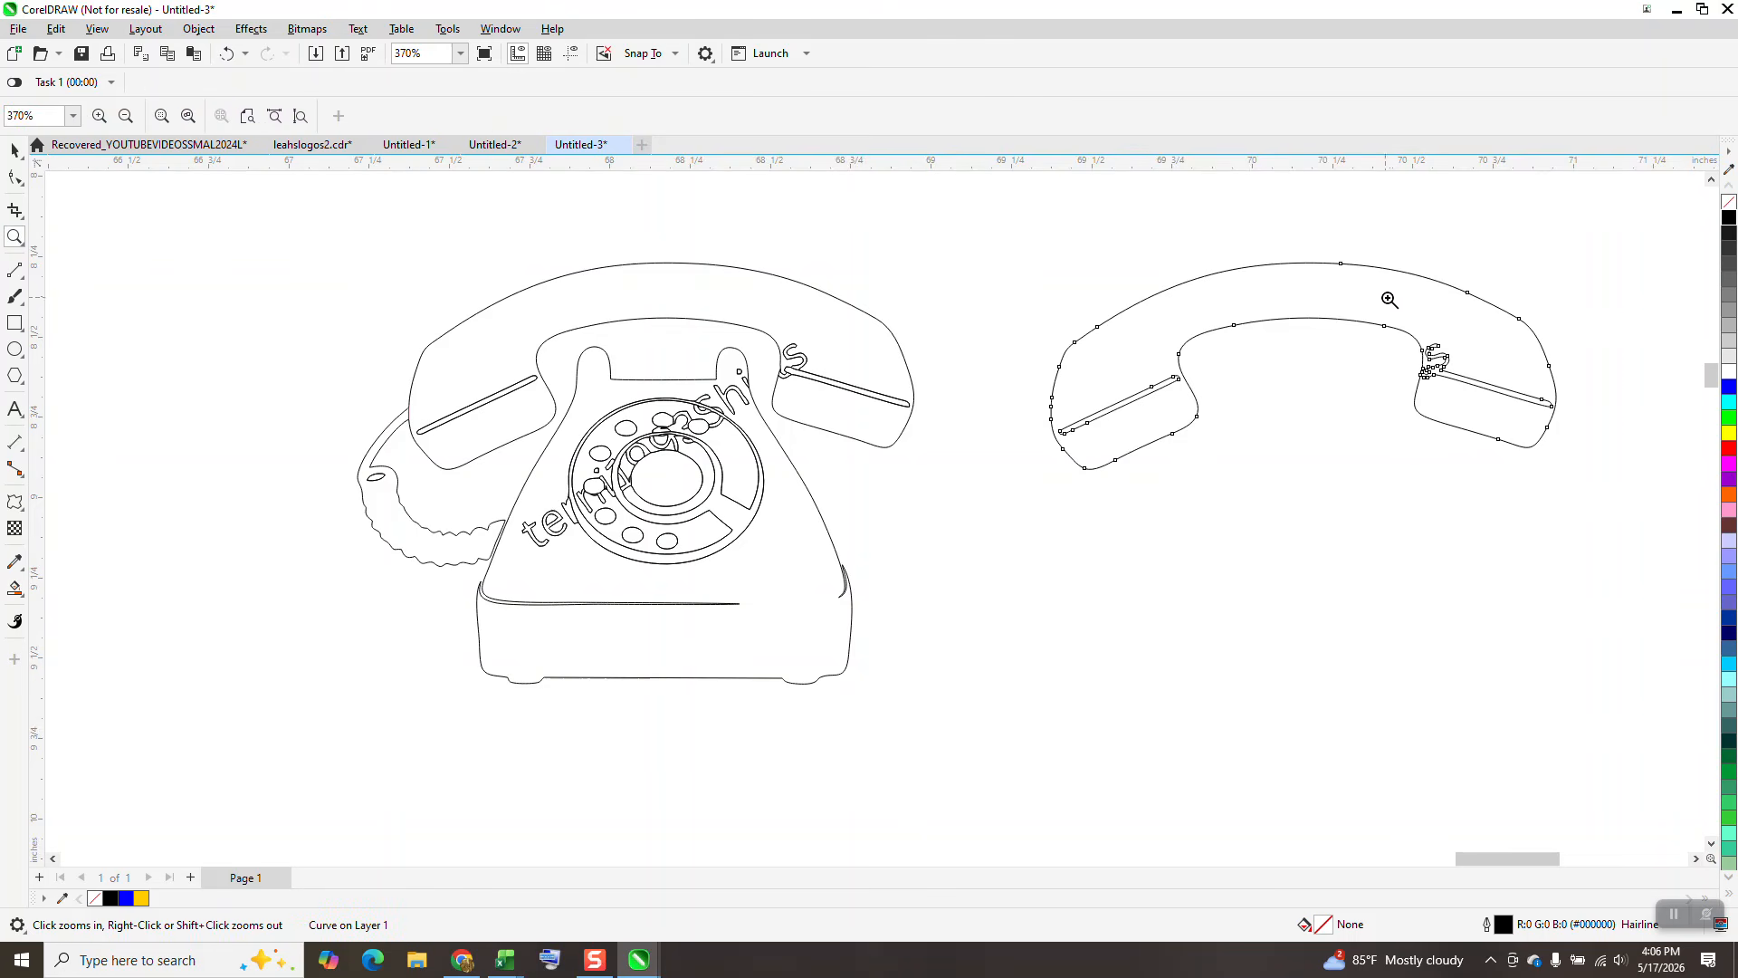
click(1500, 396)
drag(543, 403, 619, 479)
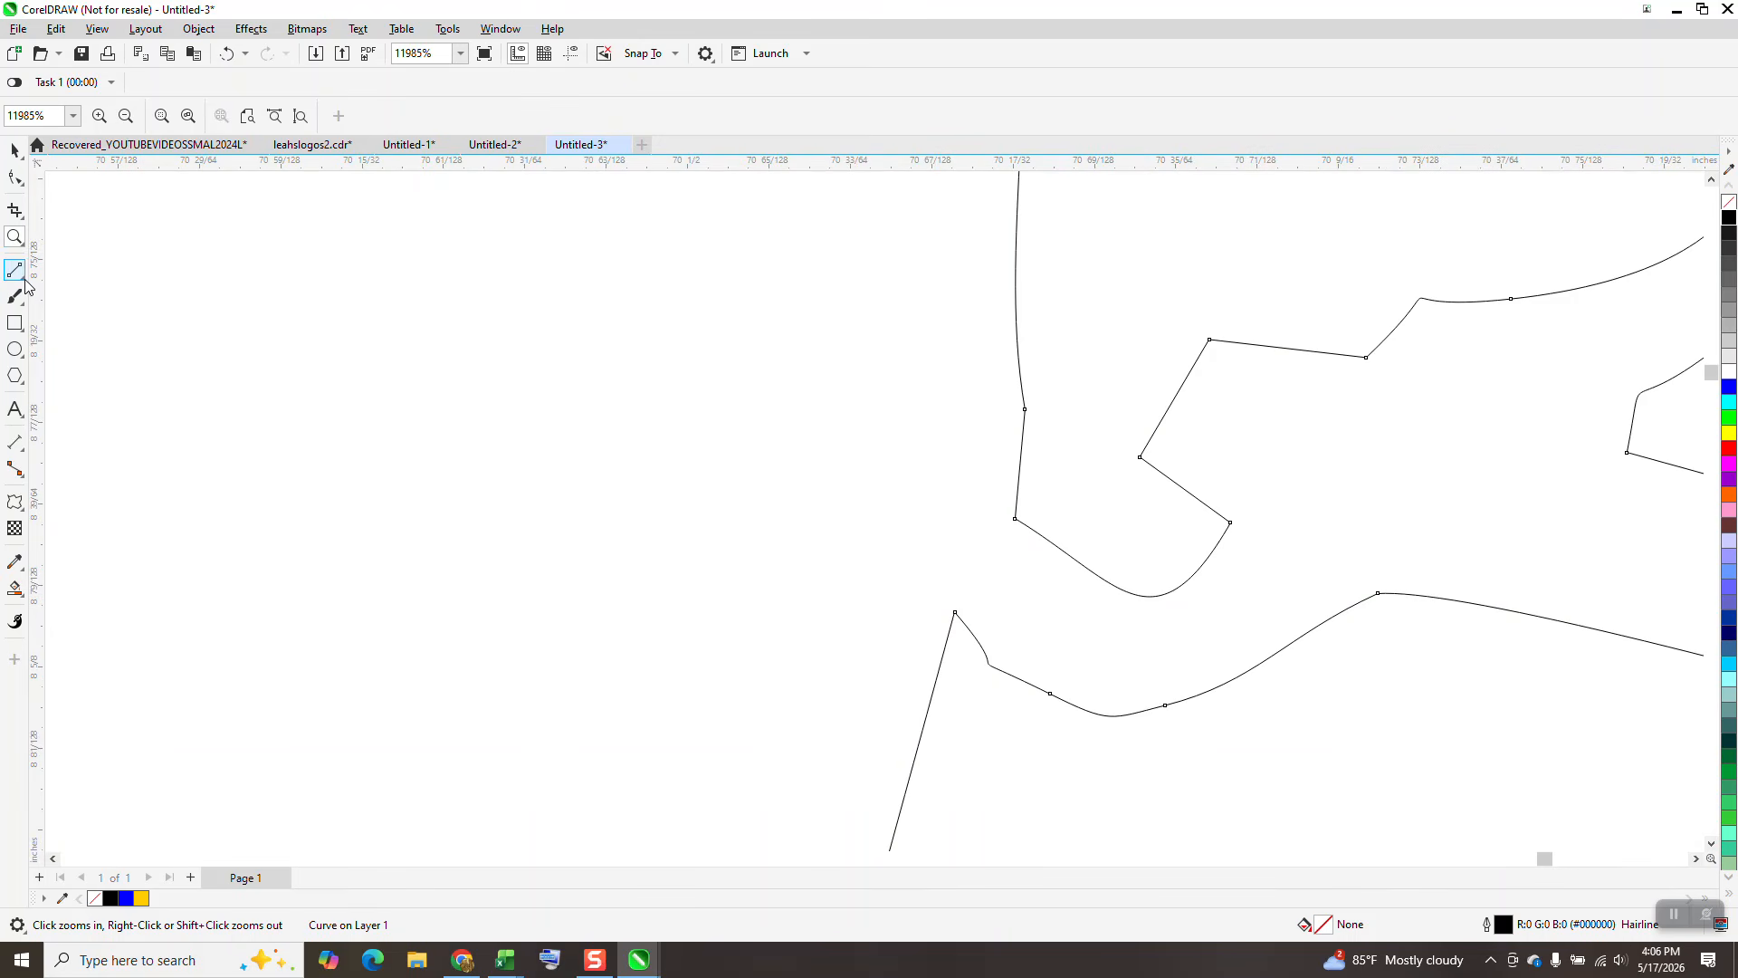
click(26, 286)
click(64, 288)
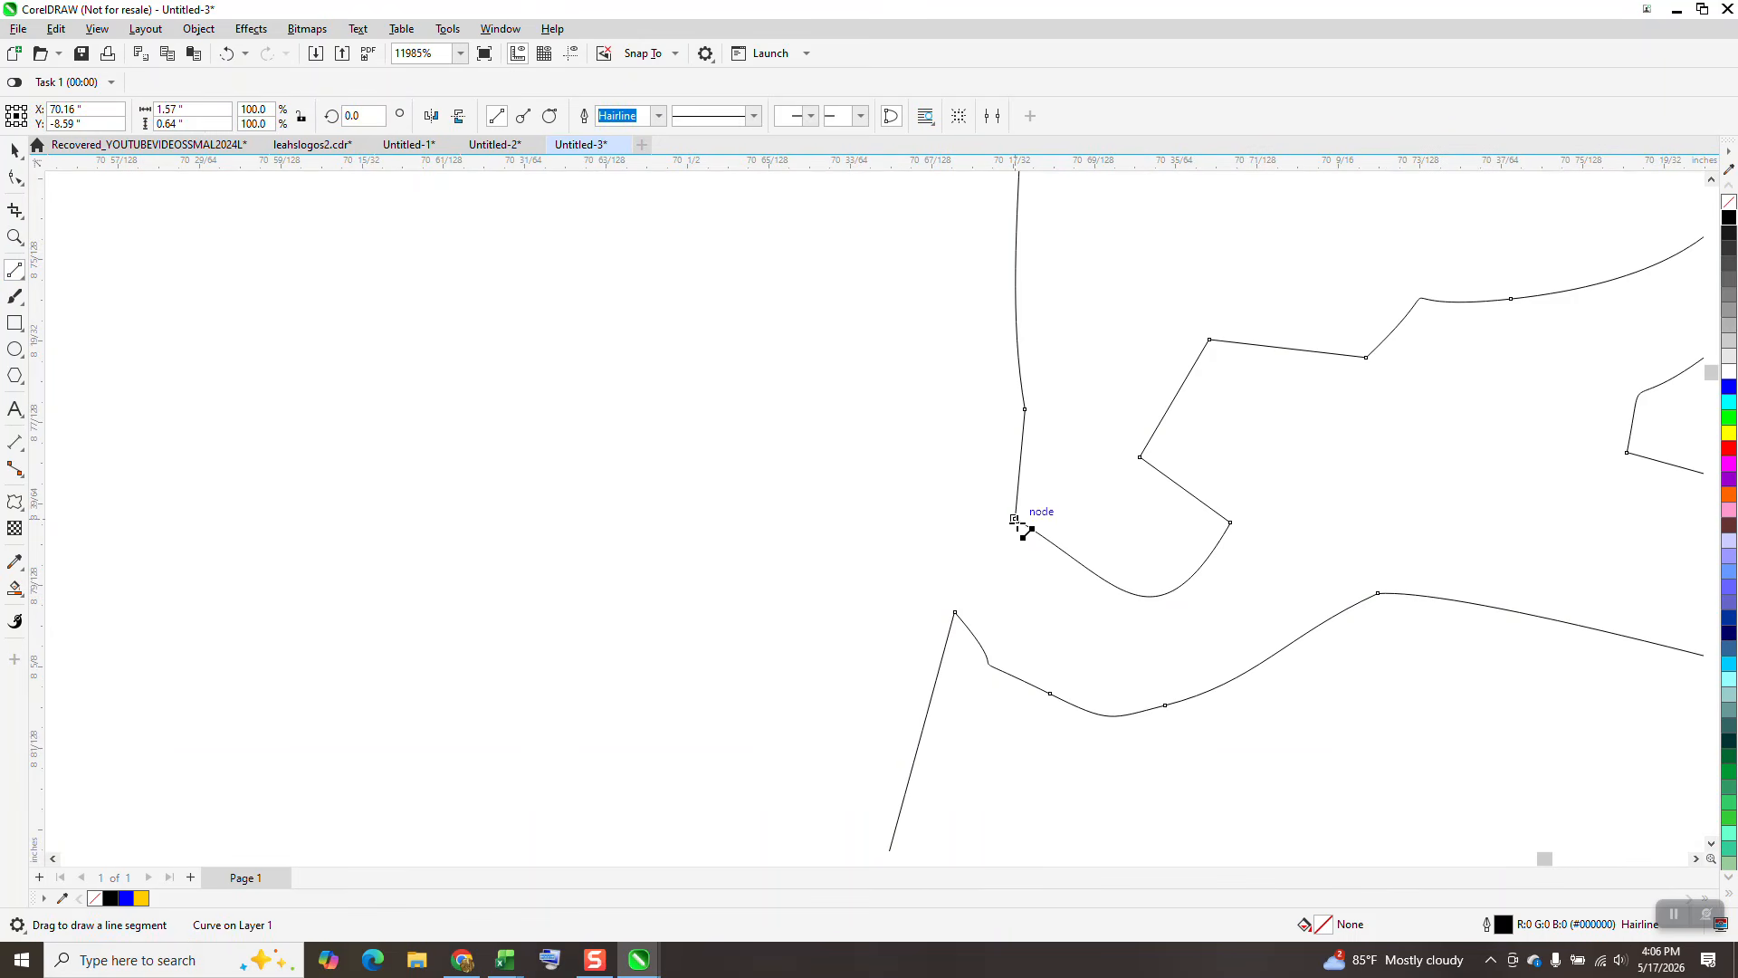
drag(1019, 405, 956, 613)
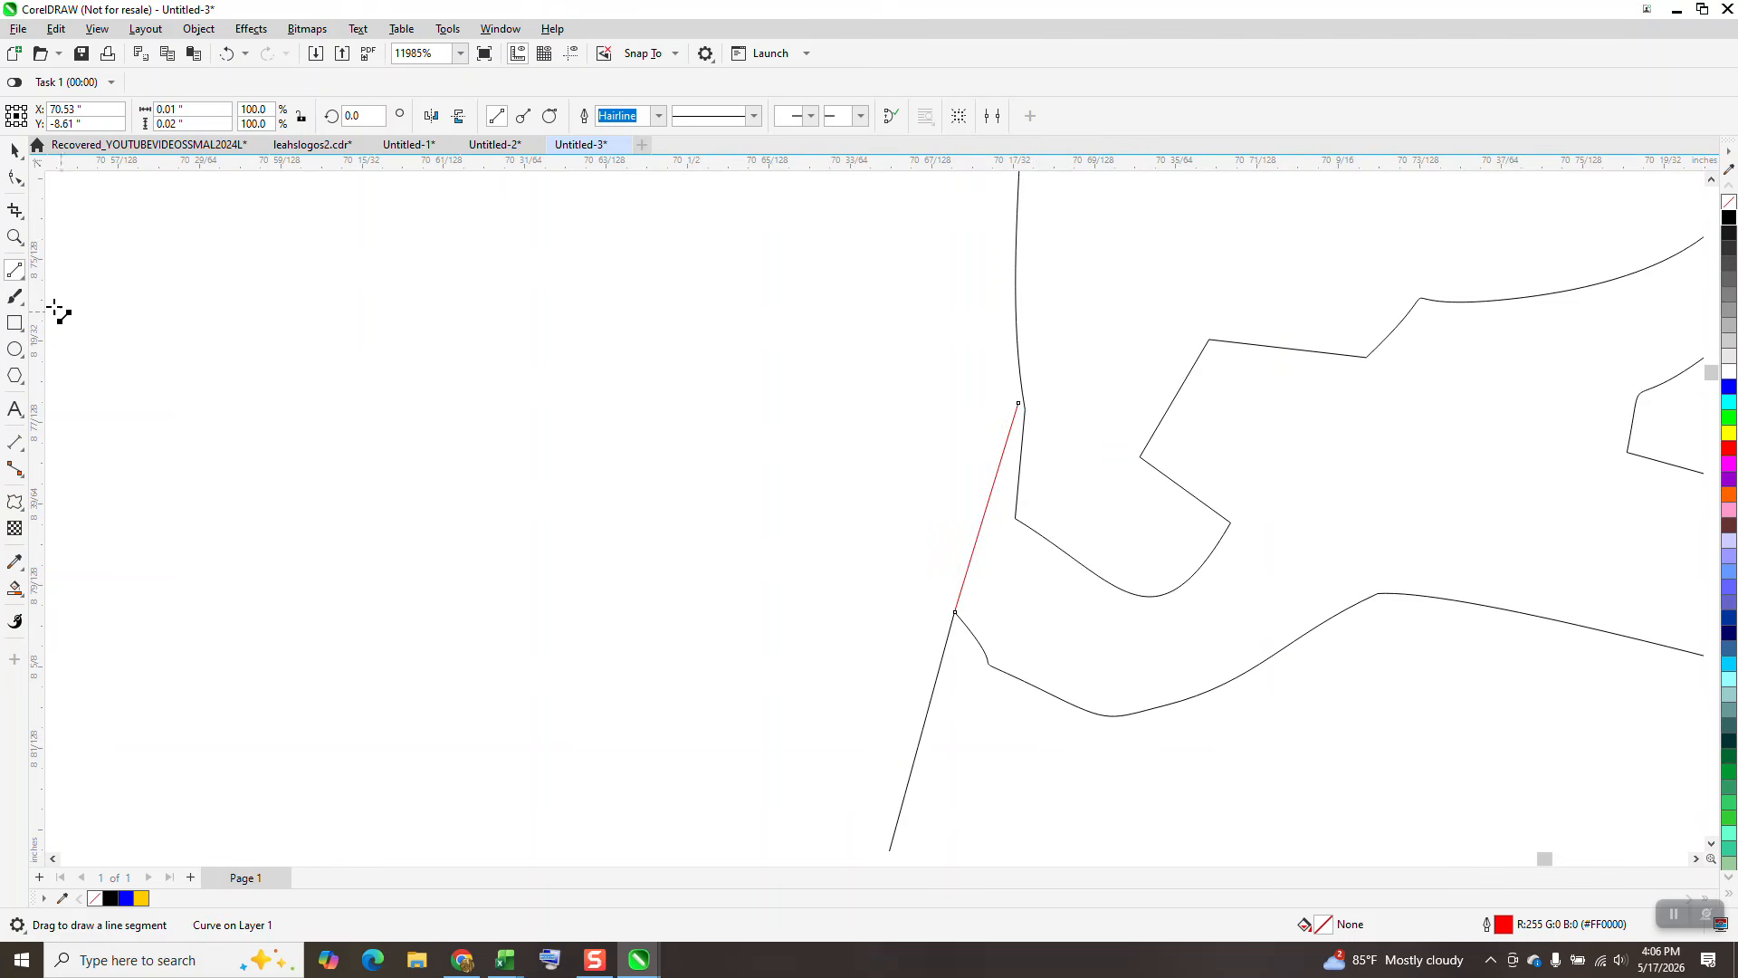
Try Virtual Segment Delete near the stray letter S, undo it, and delete the slot outline in the handset's left end.
click(15, 213)
click(23, 224)
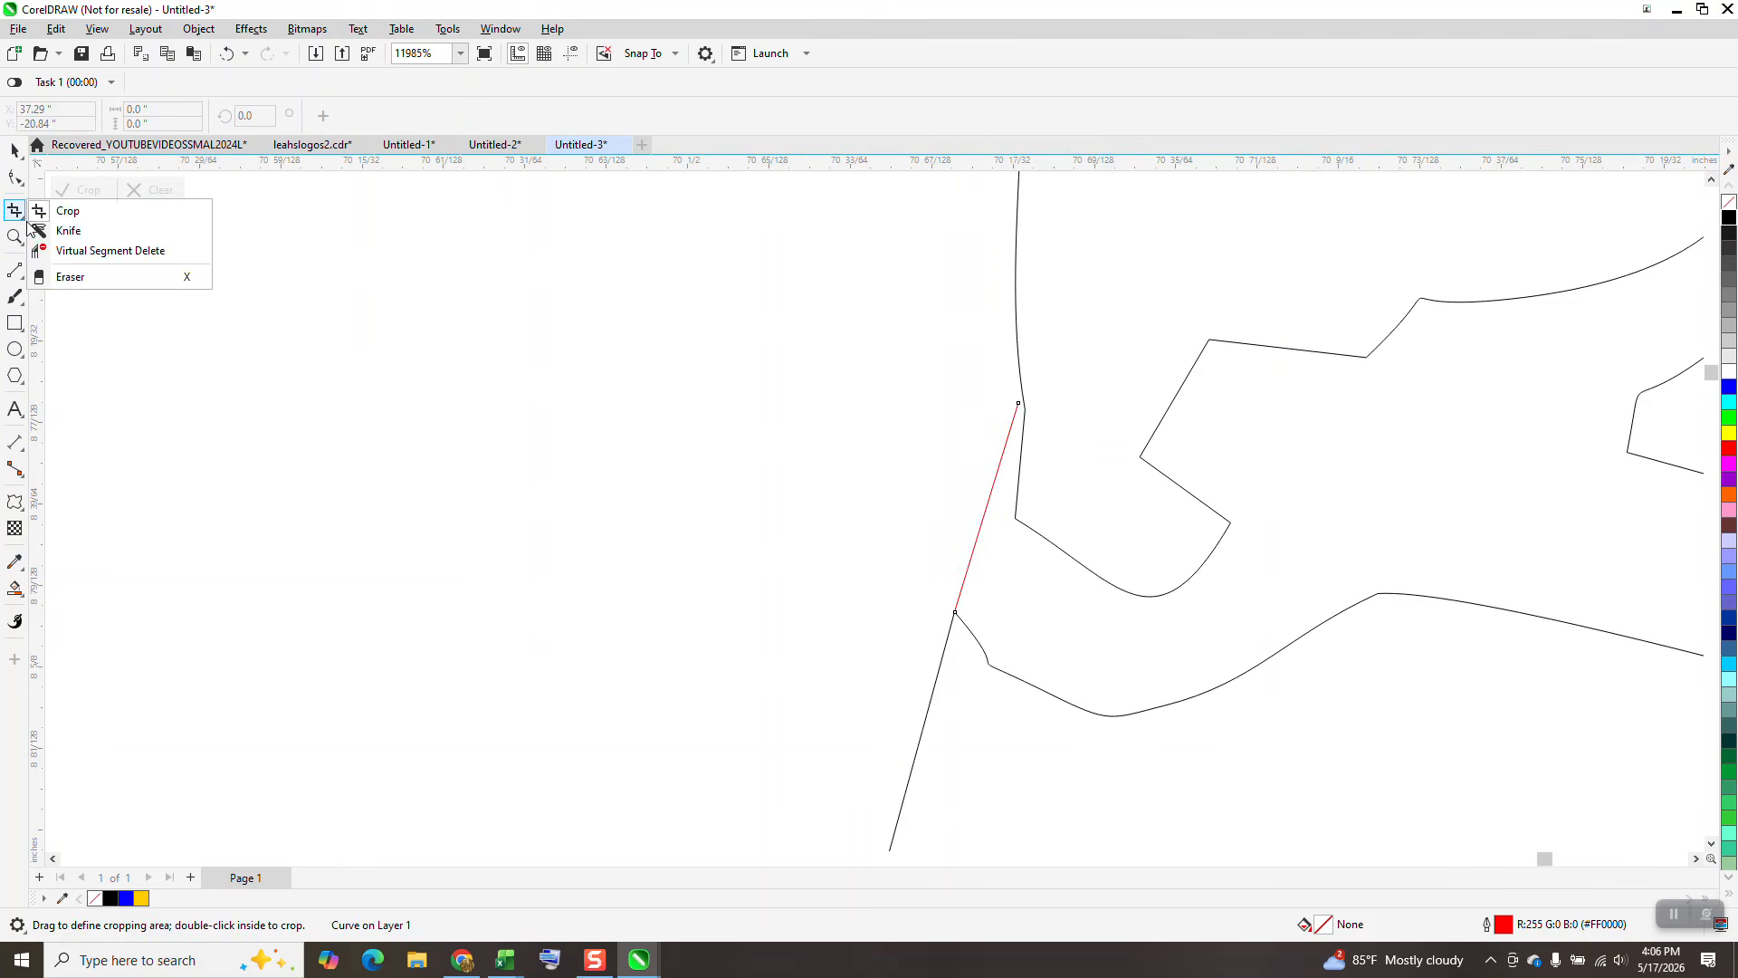
click(90, 245)
drag(1177, 376, 1128, 617)
scroll(941, 543, down, 5)
click(227, 53)
scroll(987, 380, down, 1)
scroll(1066, 363, down, 1)
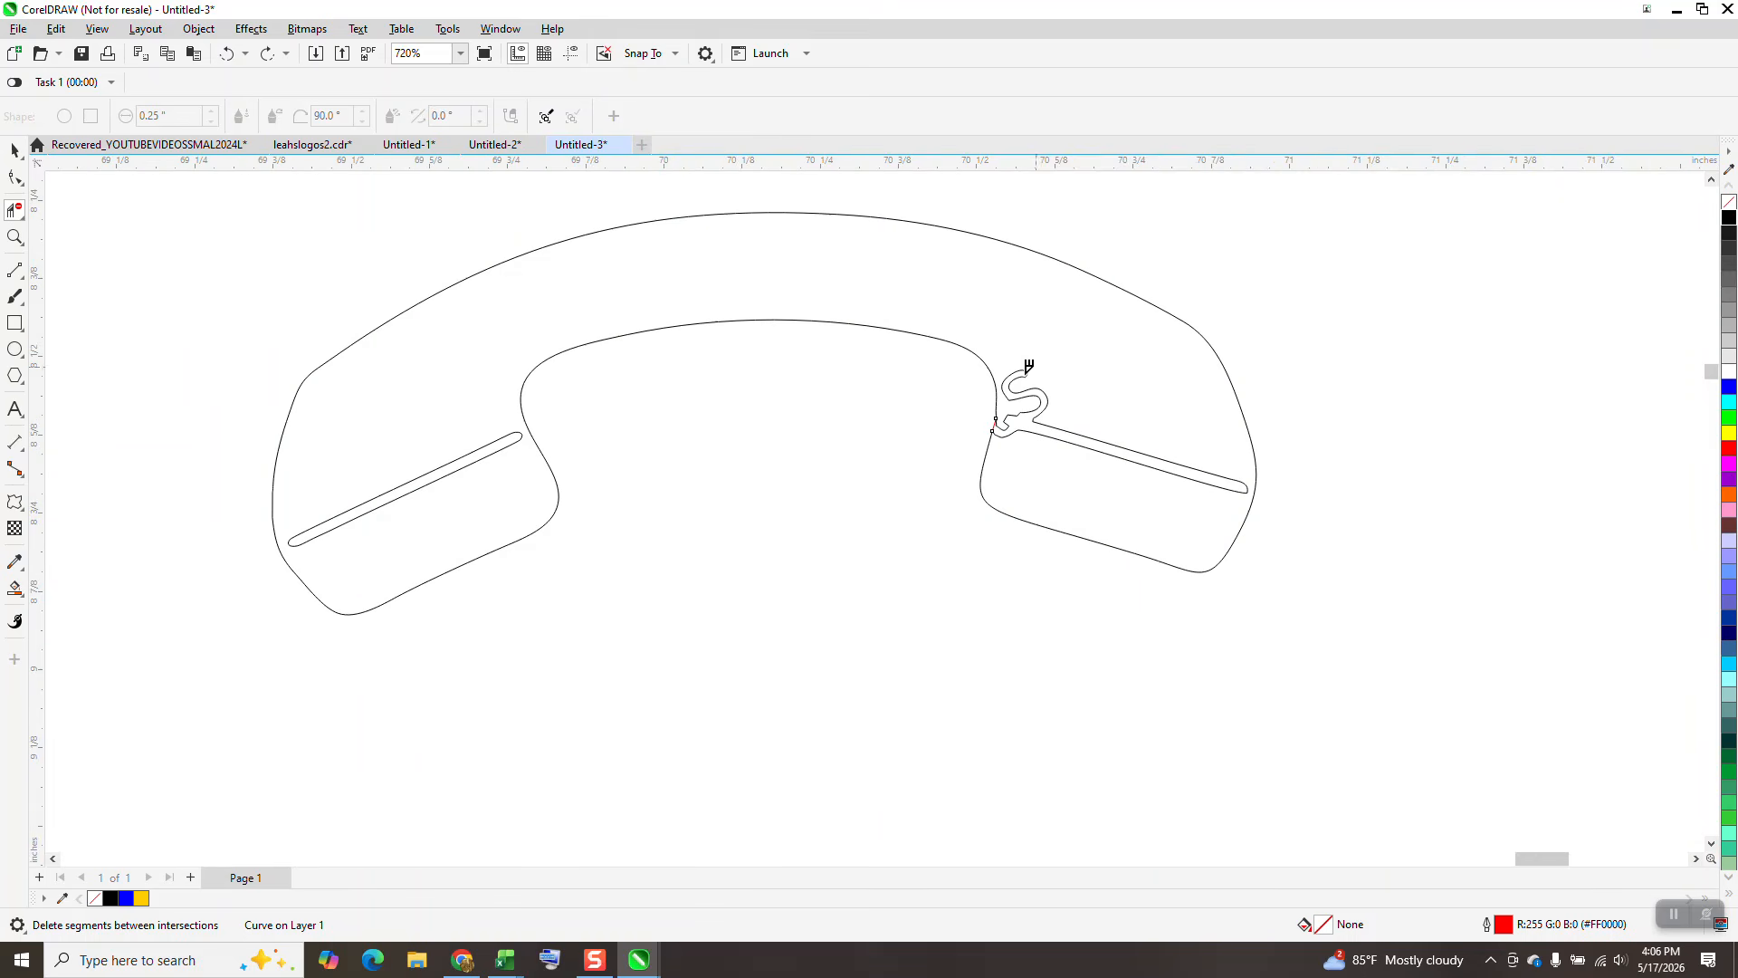
click(469, 486)
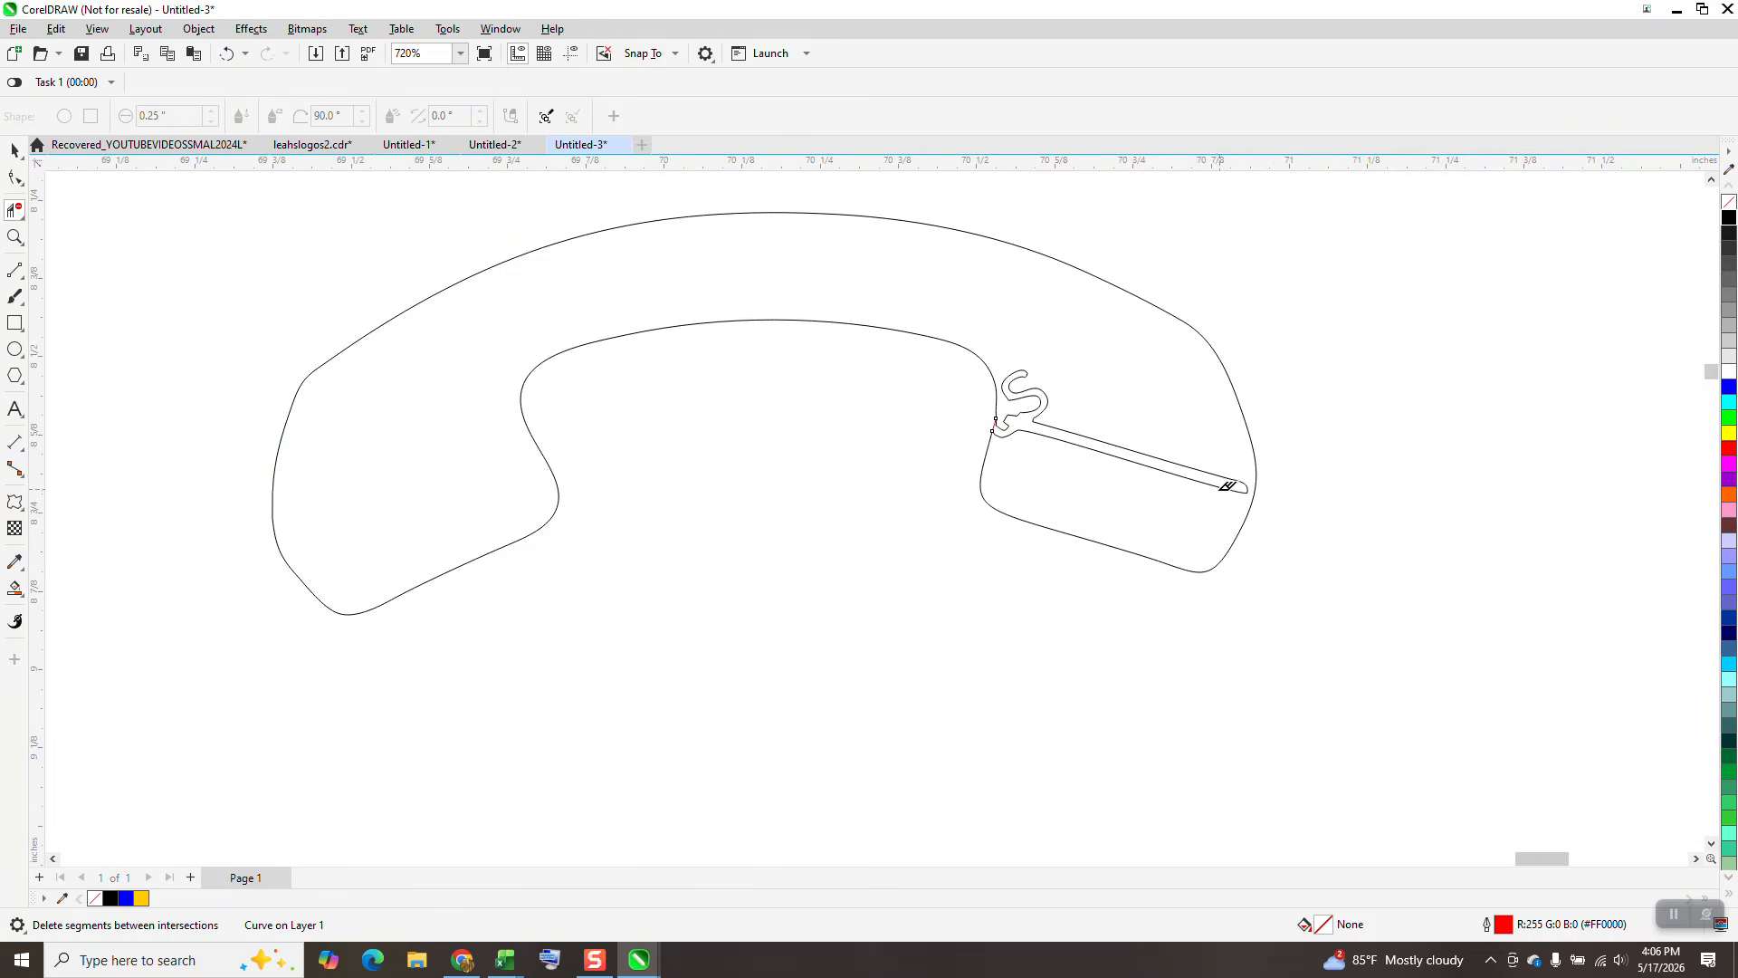
scroll(728, 382, down, 1)
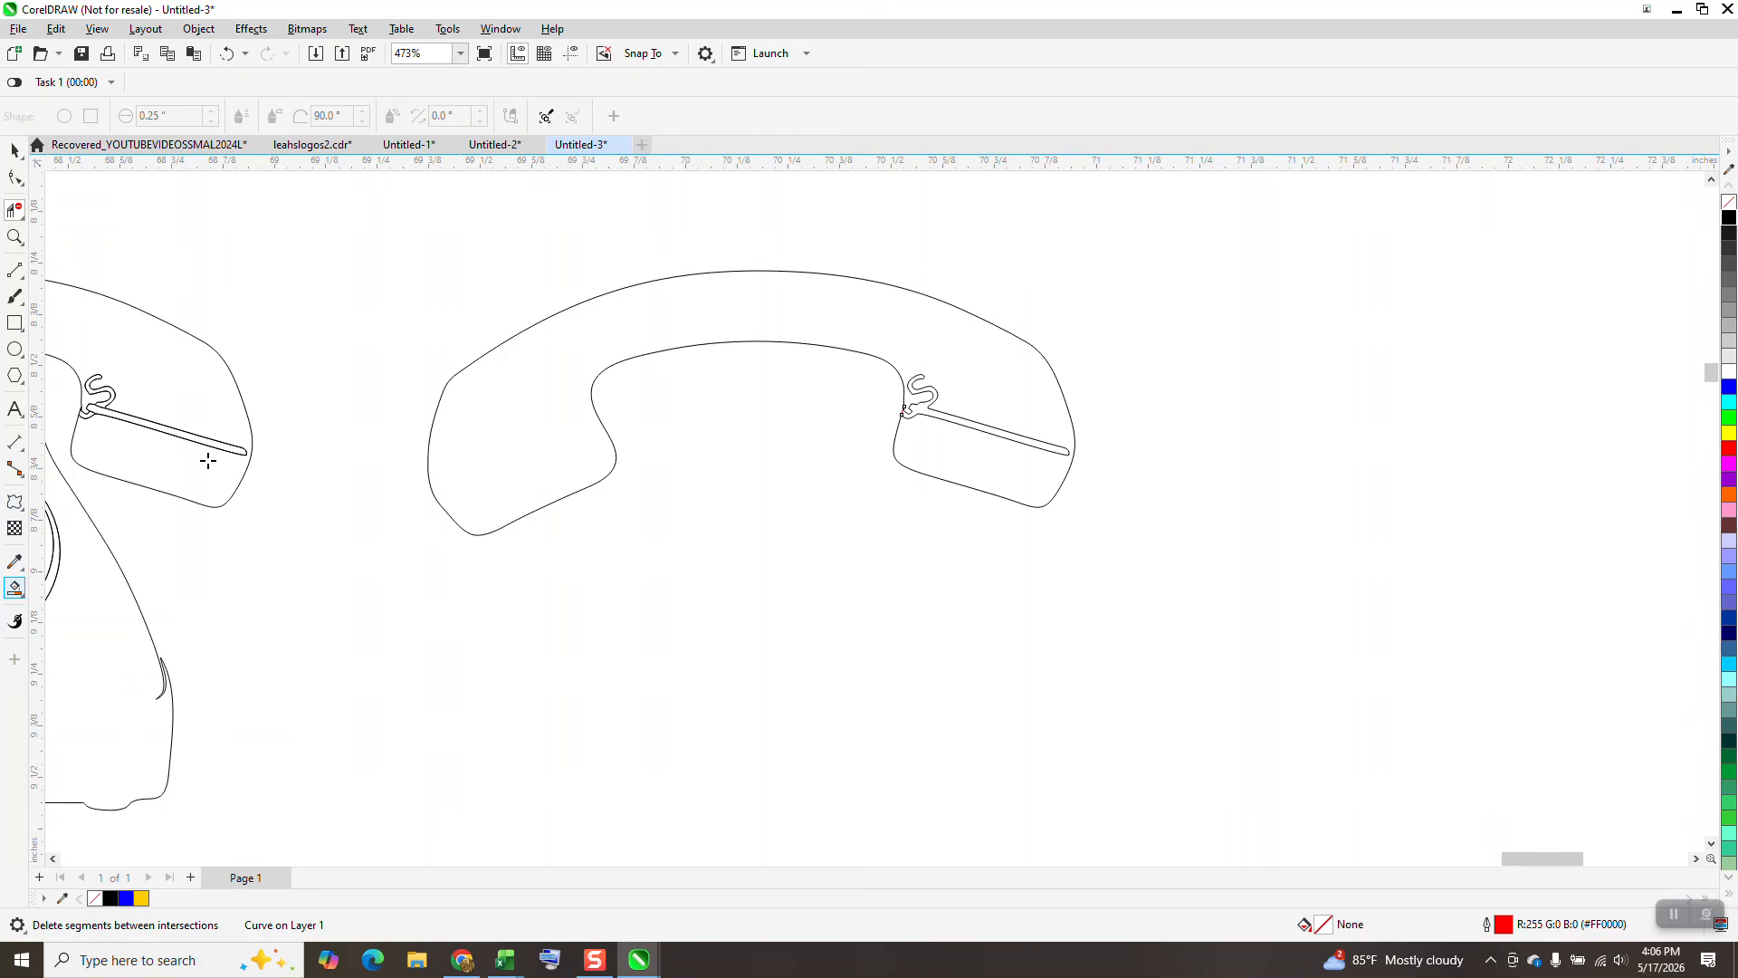
Draw a rectangle about 2.02 by 0.87 inches around the handset and Smart Fill its background in black, moving the filled copy to the right.
click(14, 323)
drag(353, 223, 1185, 580)
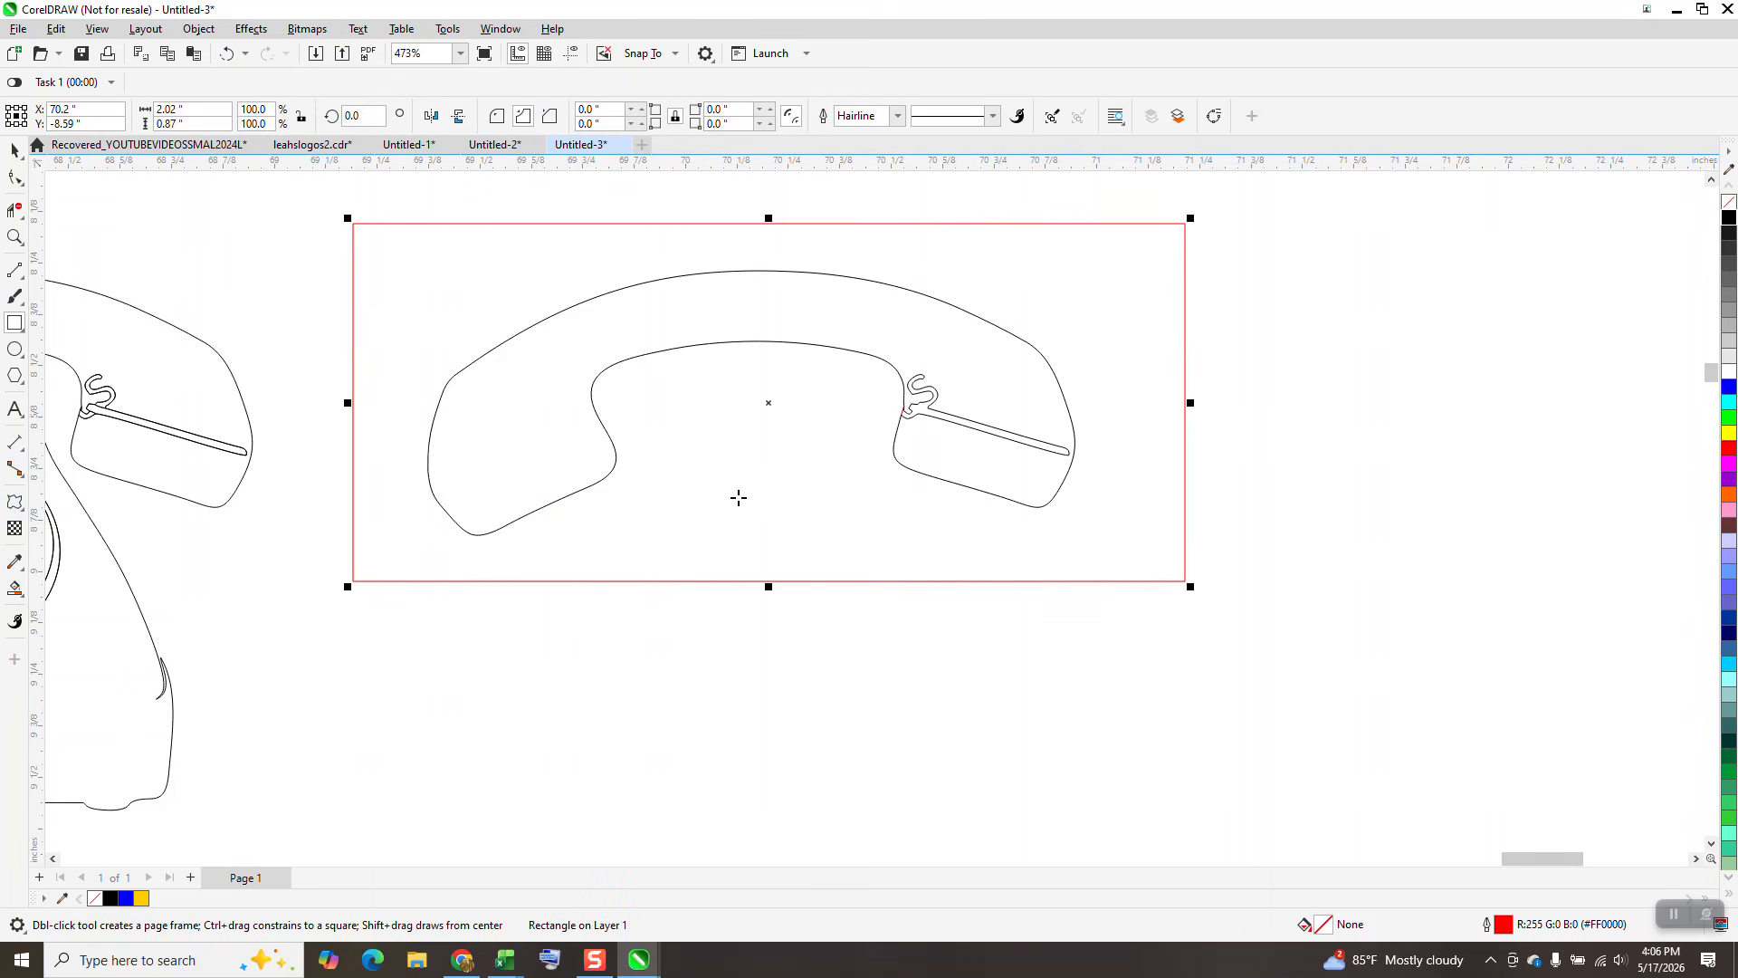
key(s)
click(737, 497)
scroll(400, 451, down, 1)
key(Right)
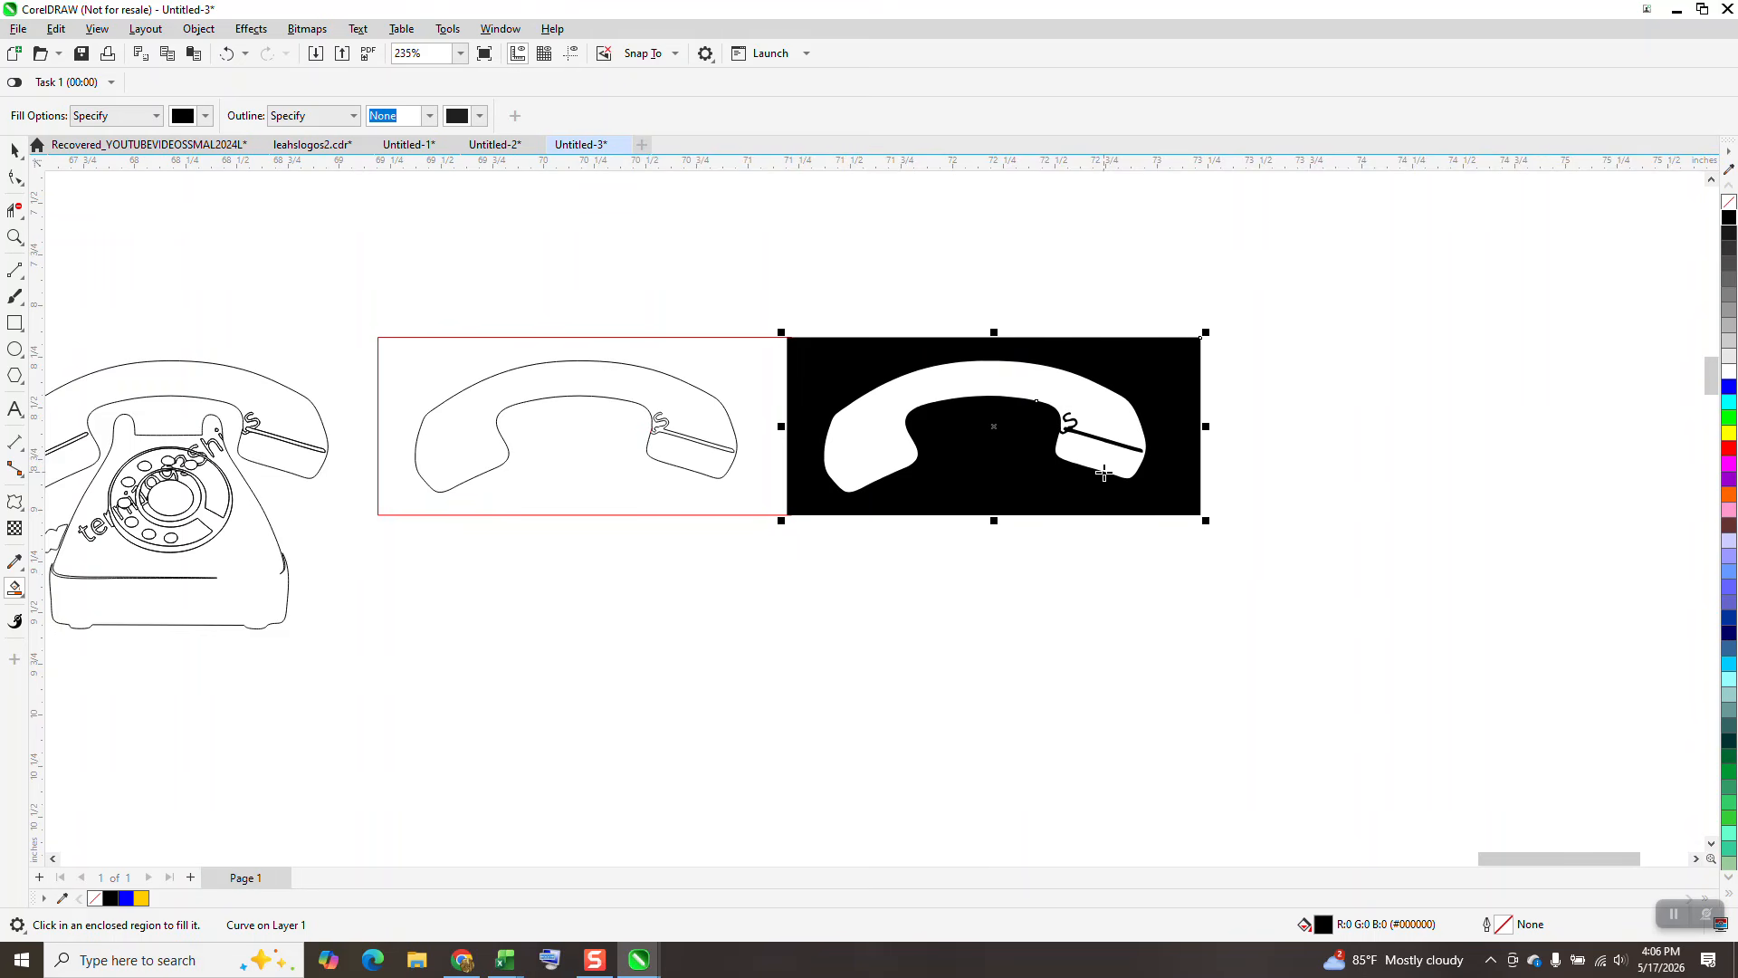
Replace the red line across the gap in the handset's inner edge with a 3-point curve joining both corner nodes.
click(14, 237)
drag(577, 392, 772, 502)
drag(789, 391, 824, 457)
click(14, 150)
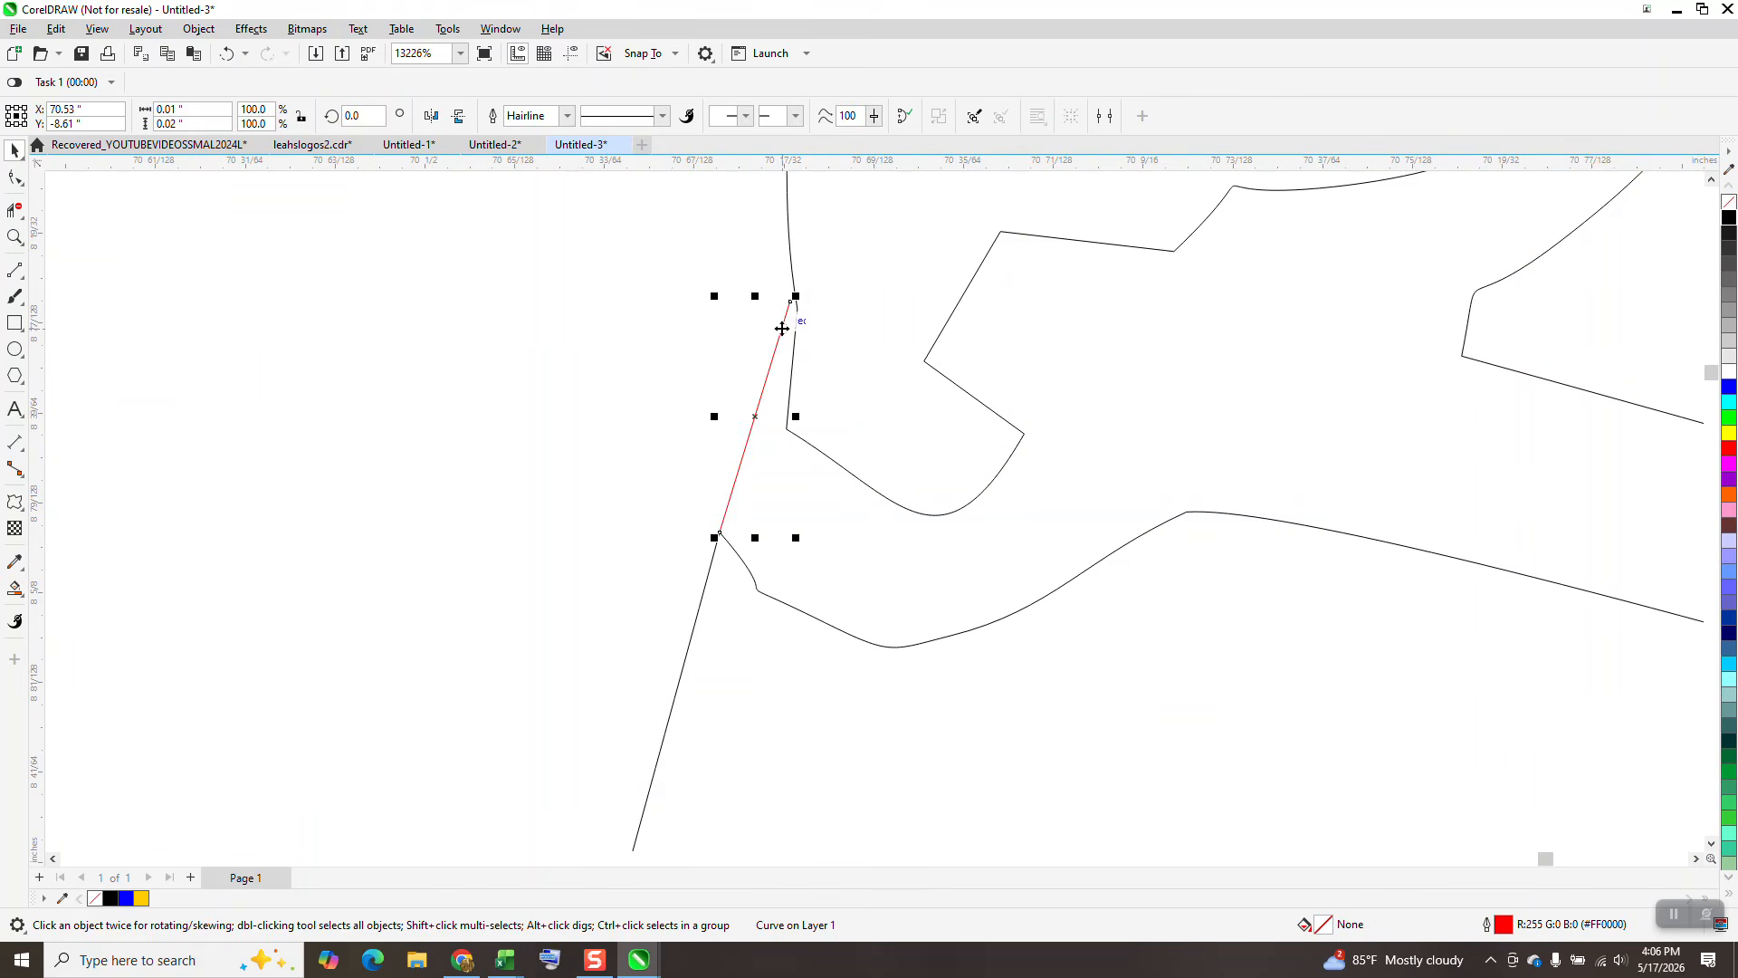
key(Delete)
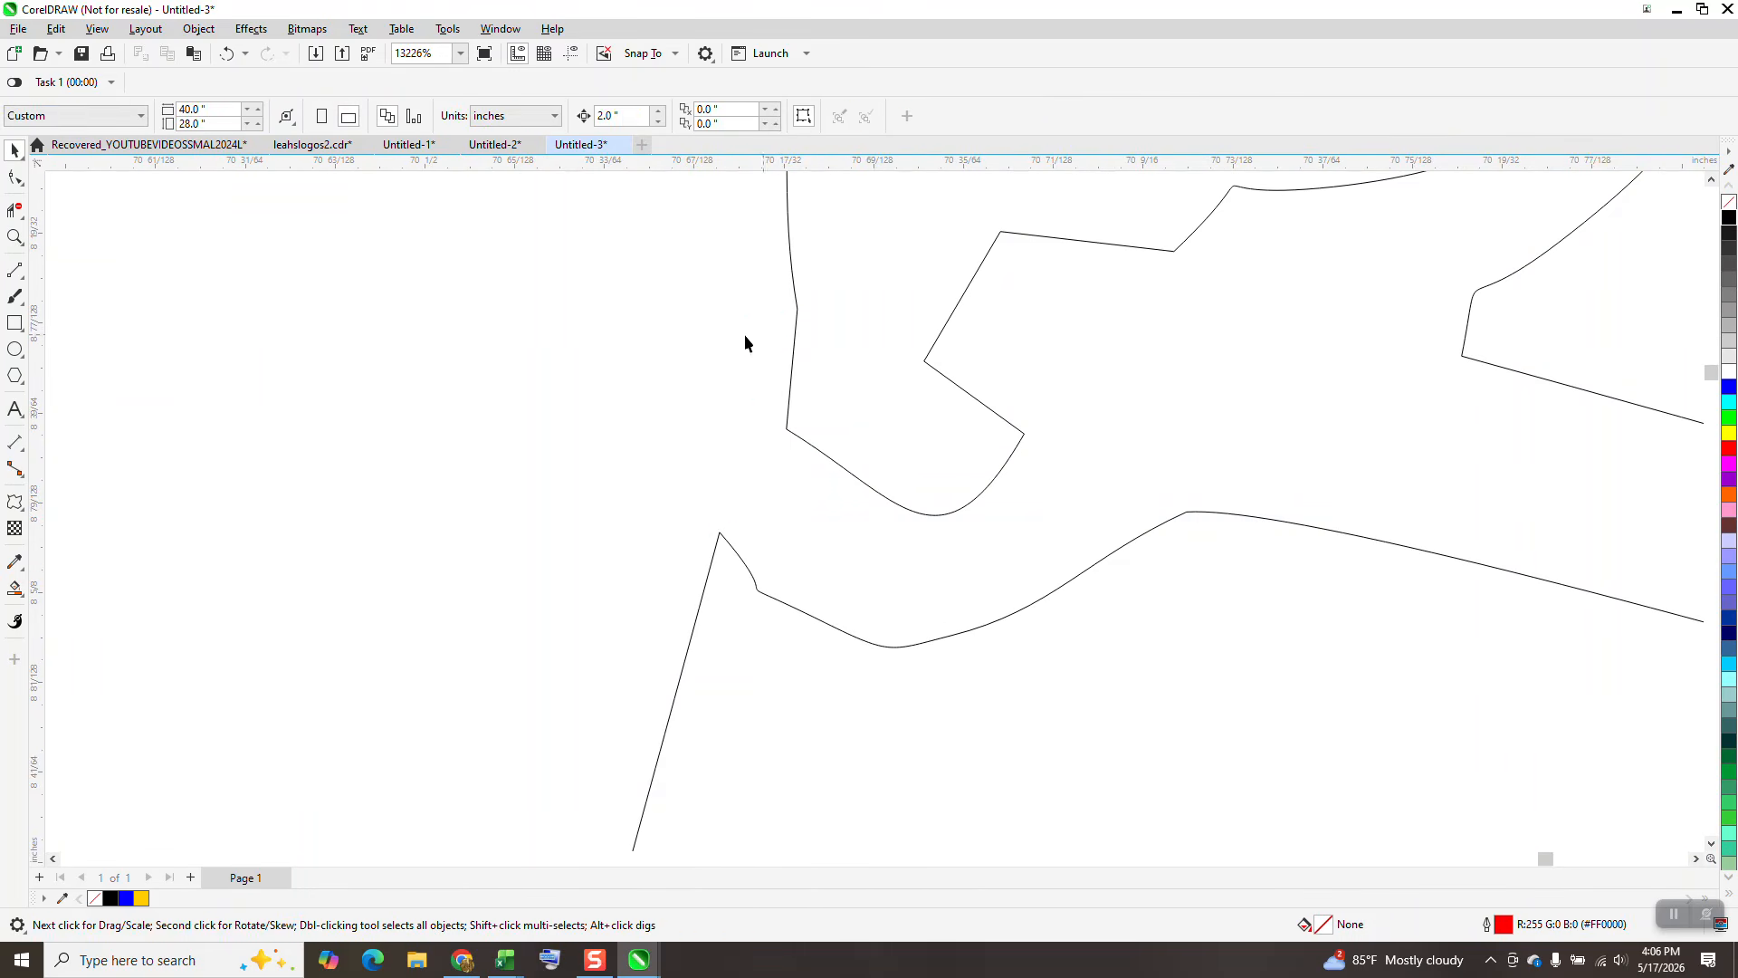
click(17, 272)
click(90, 390)
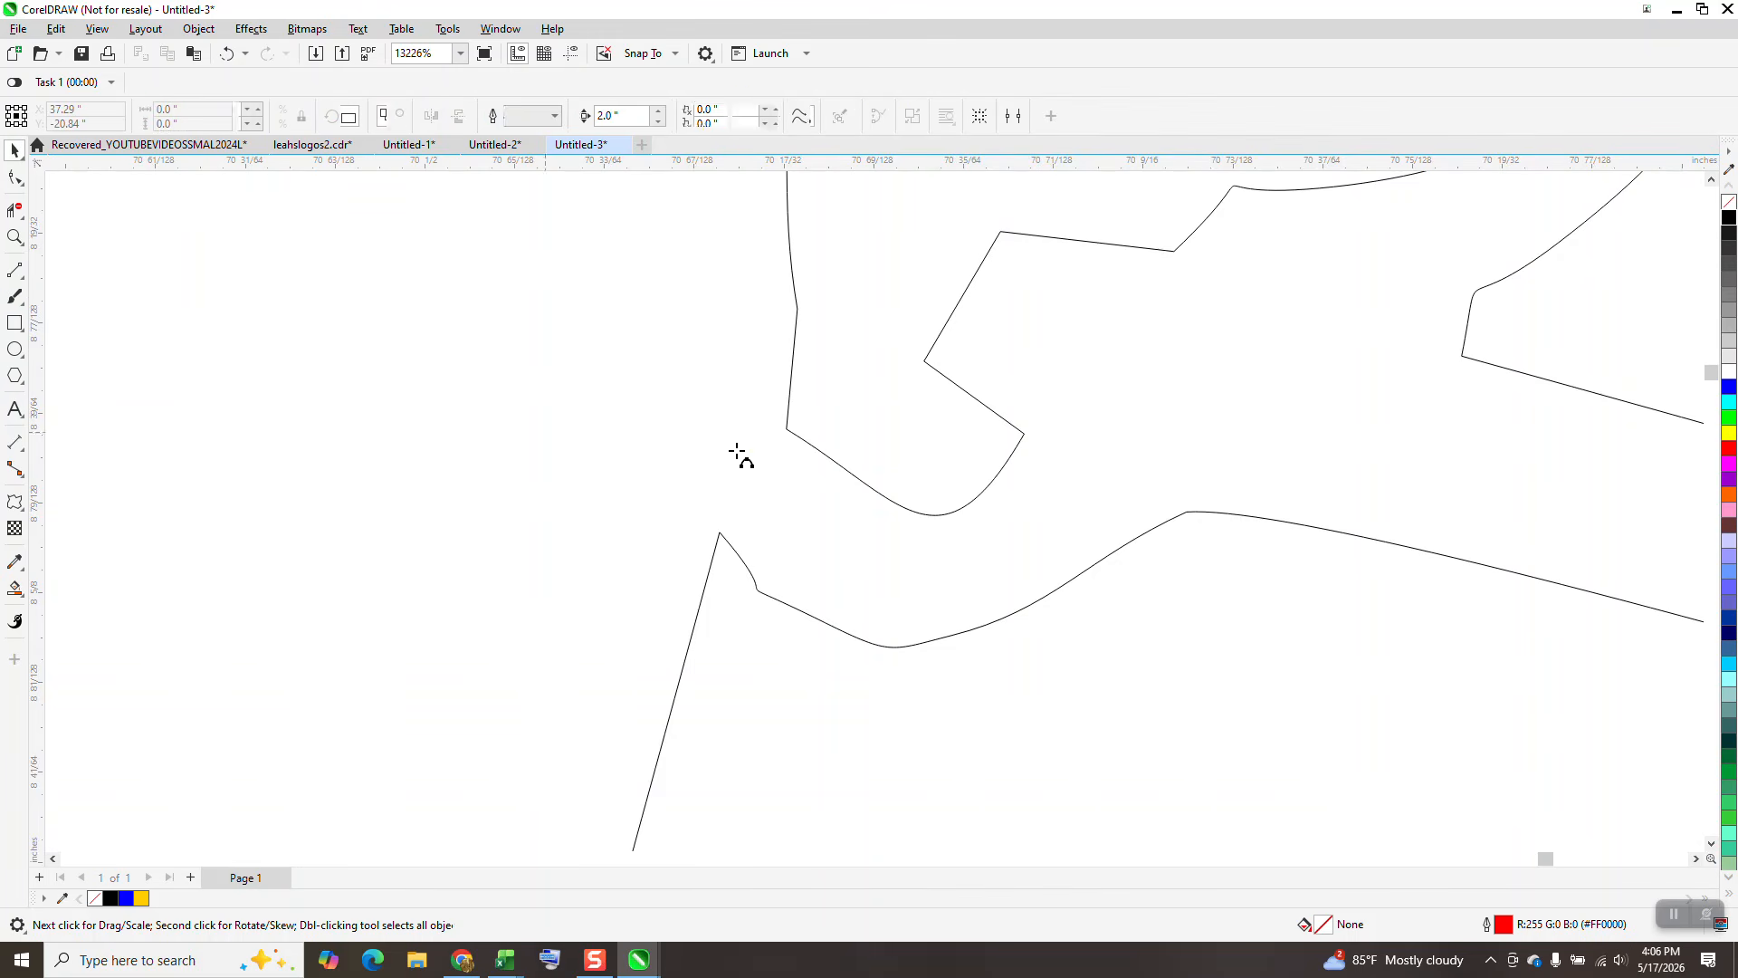
drag(796, 310, 721, 534)
click(725, 533)
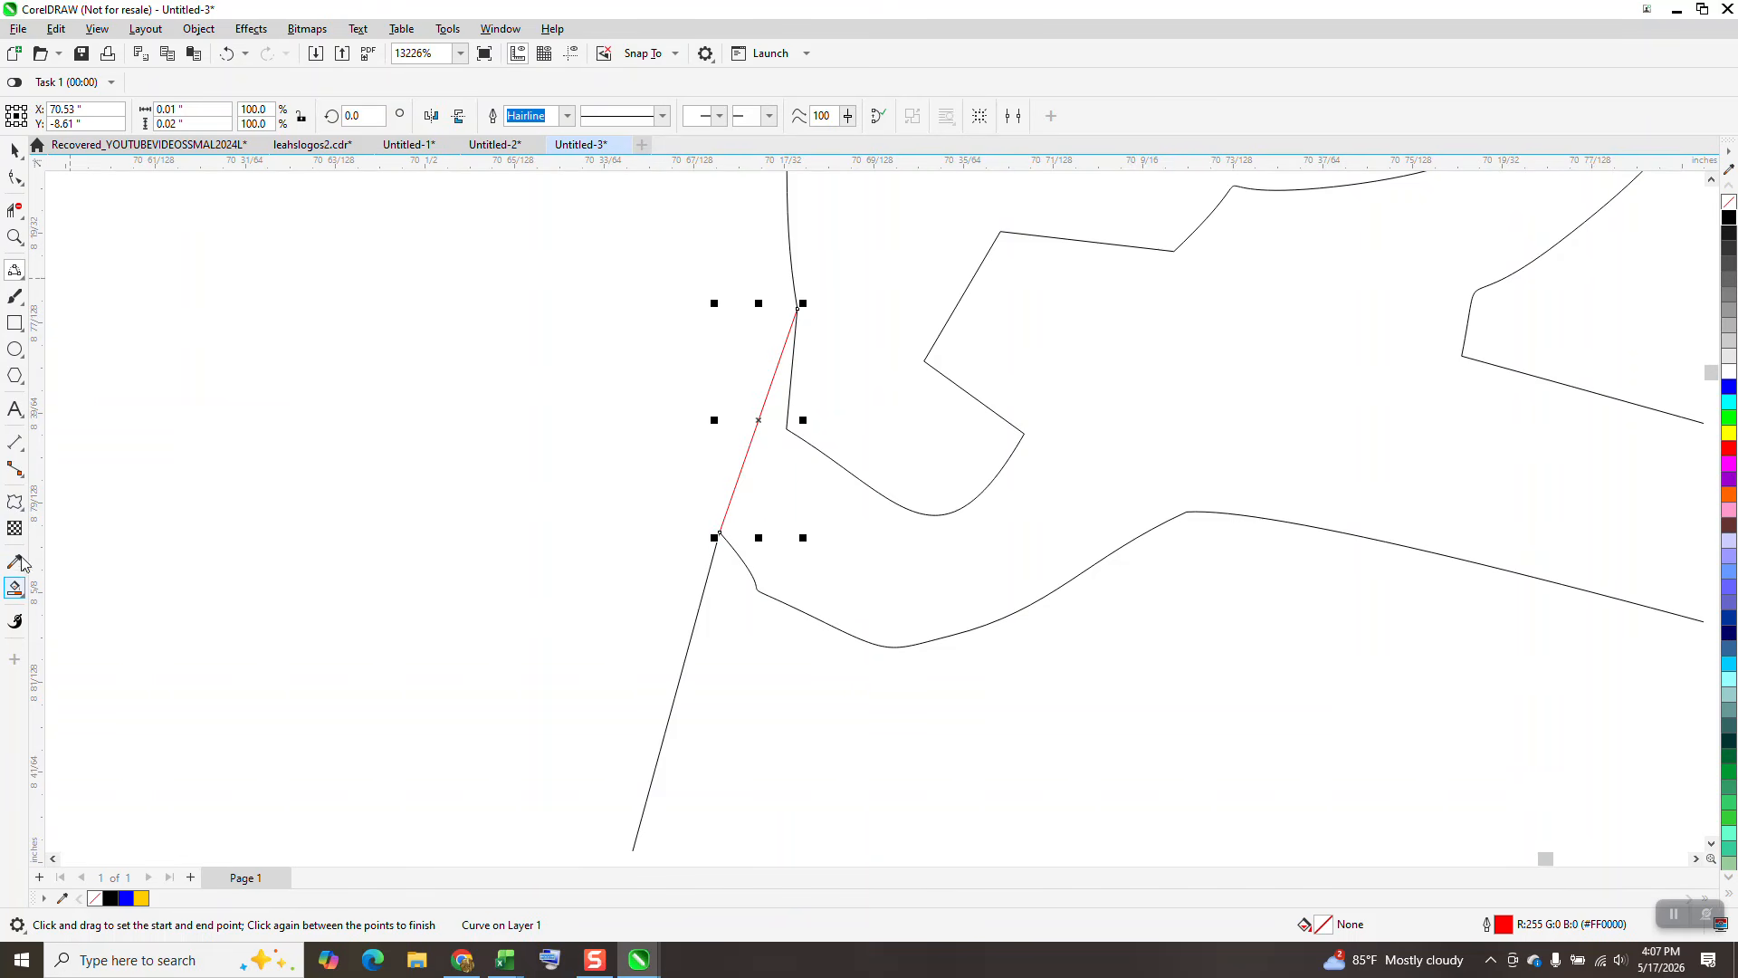
Delete the stray letter S and the attached slot outline from the handset's right end with Virtual Segment Delete.
click(15, 211)
click(142, 257)
click(993, 251)
scroll(917, 434, down, 2)
scroll(828, 403, down, 6)
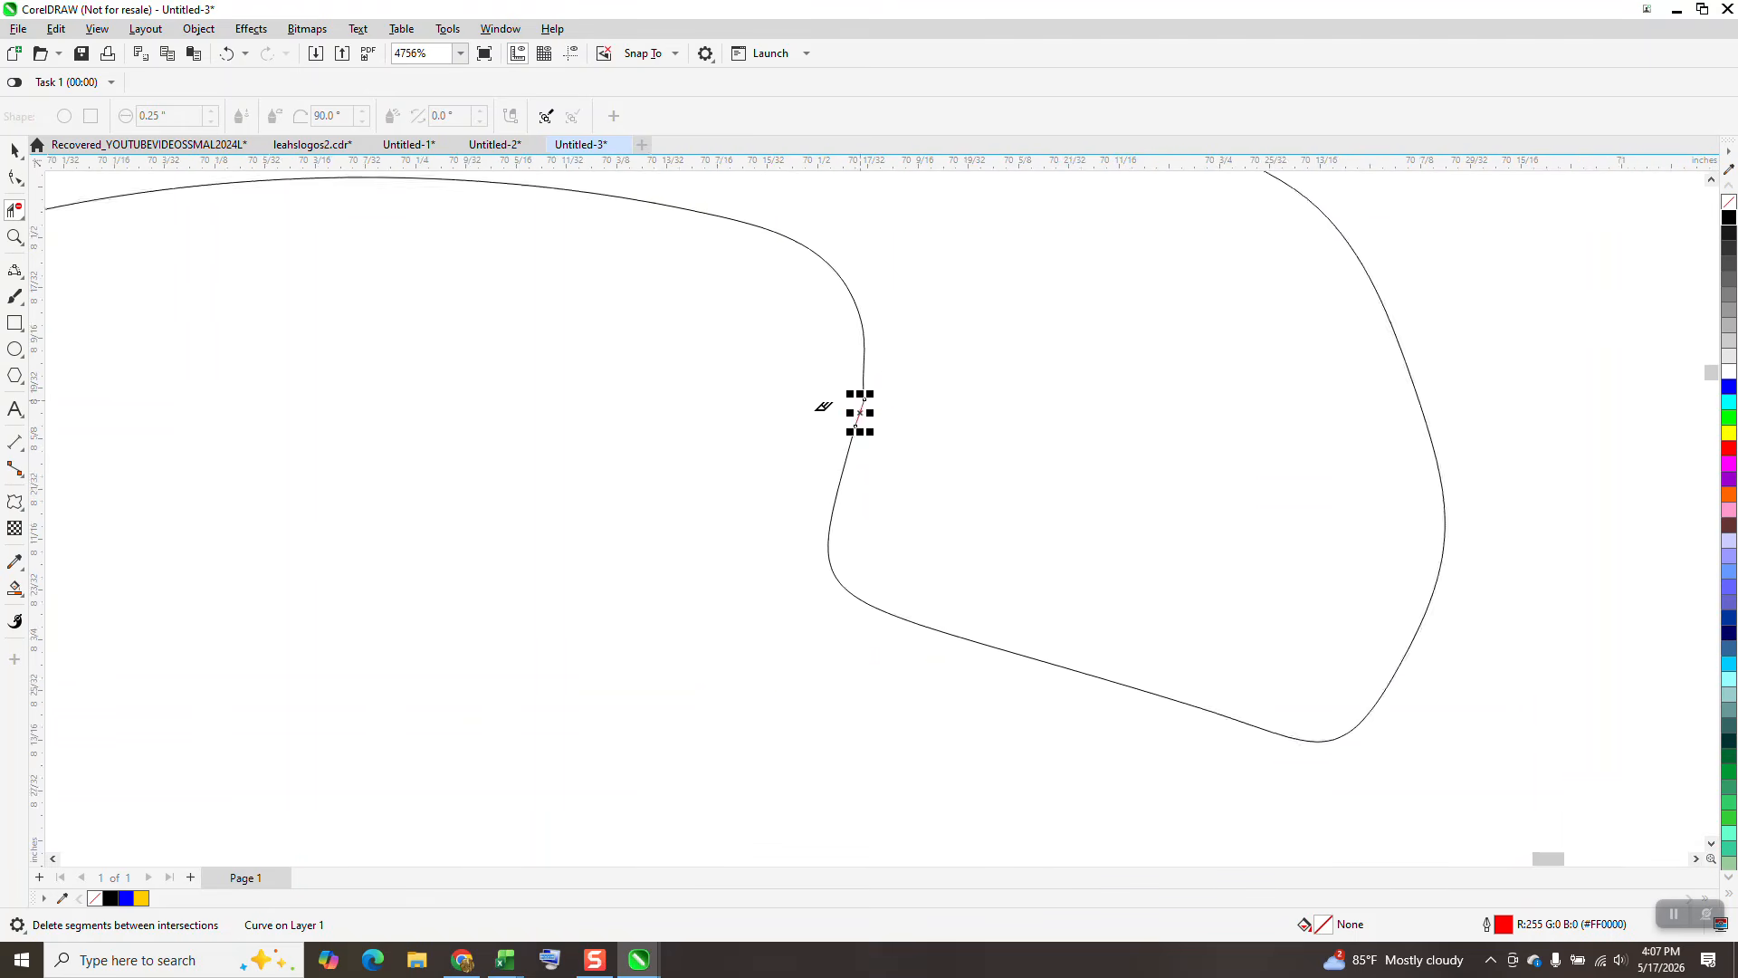
Fill the cleaned handset outline with black using Smart Fill.
click(15, 588)
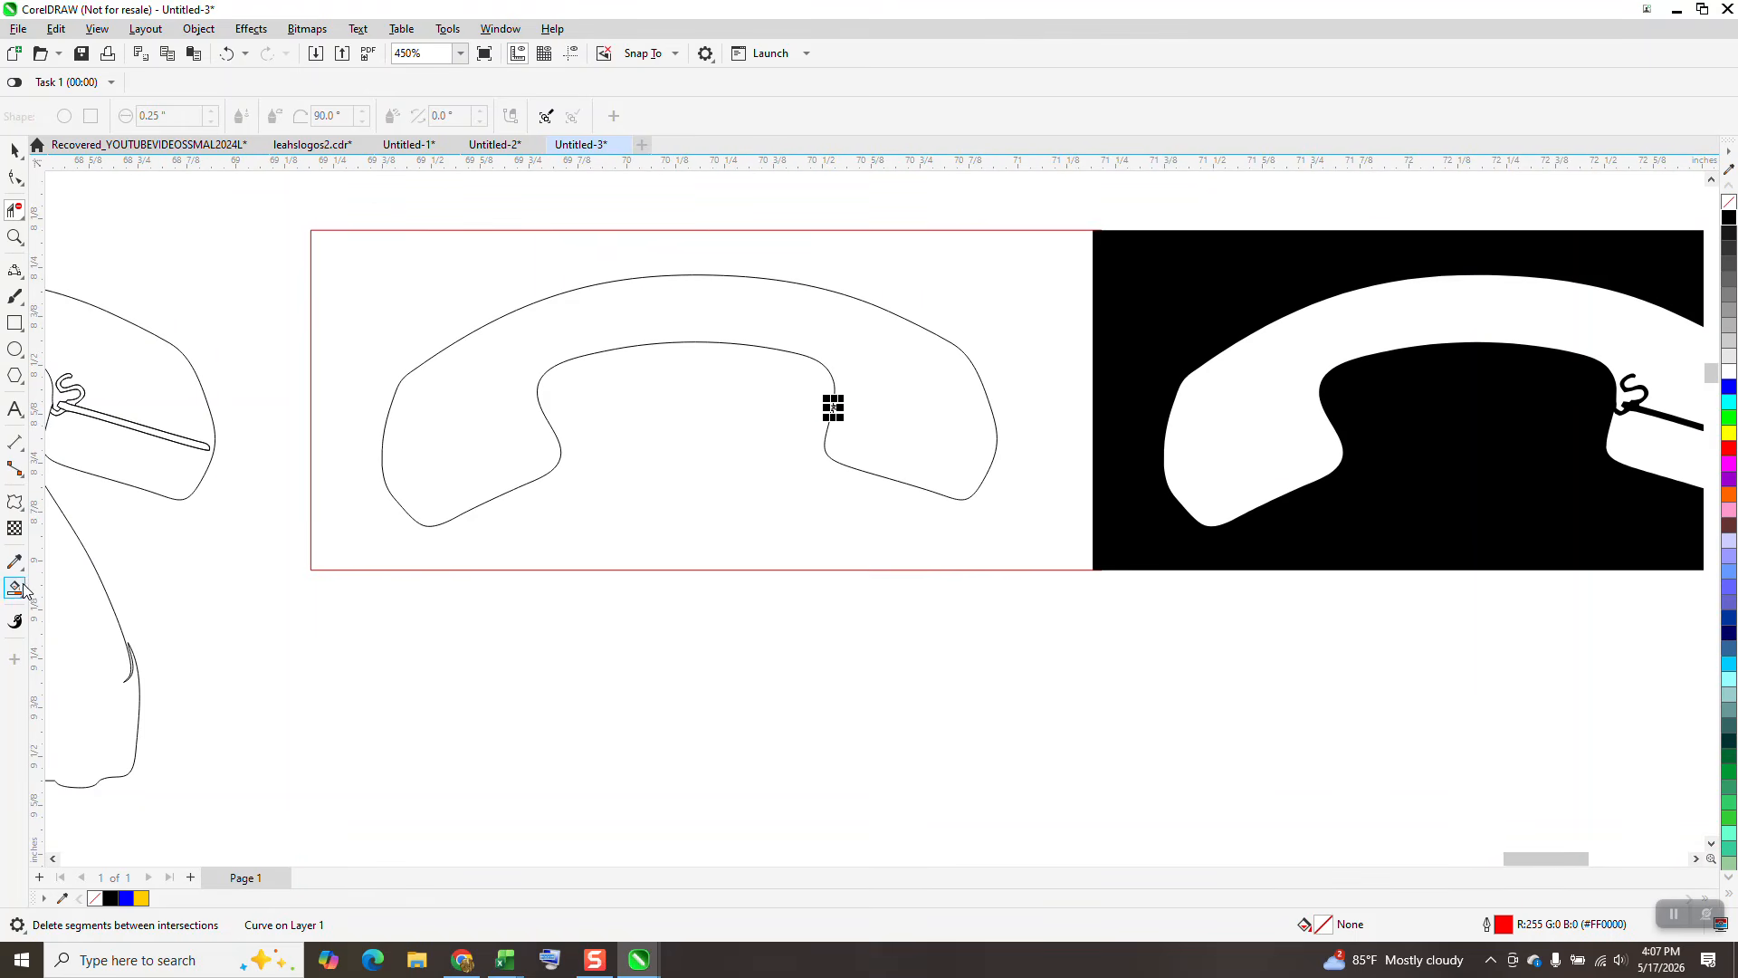
click(682, 317)
scroll(682, 318, down, 1)
scroll(797, 381, down, 3)
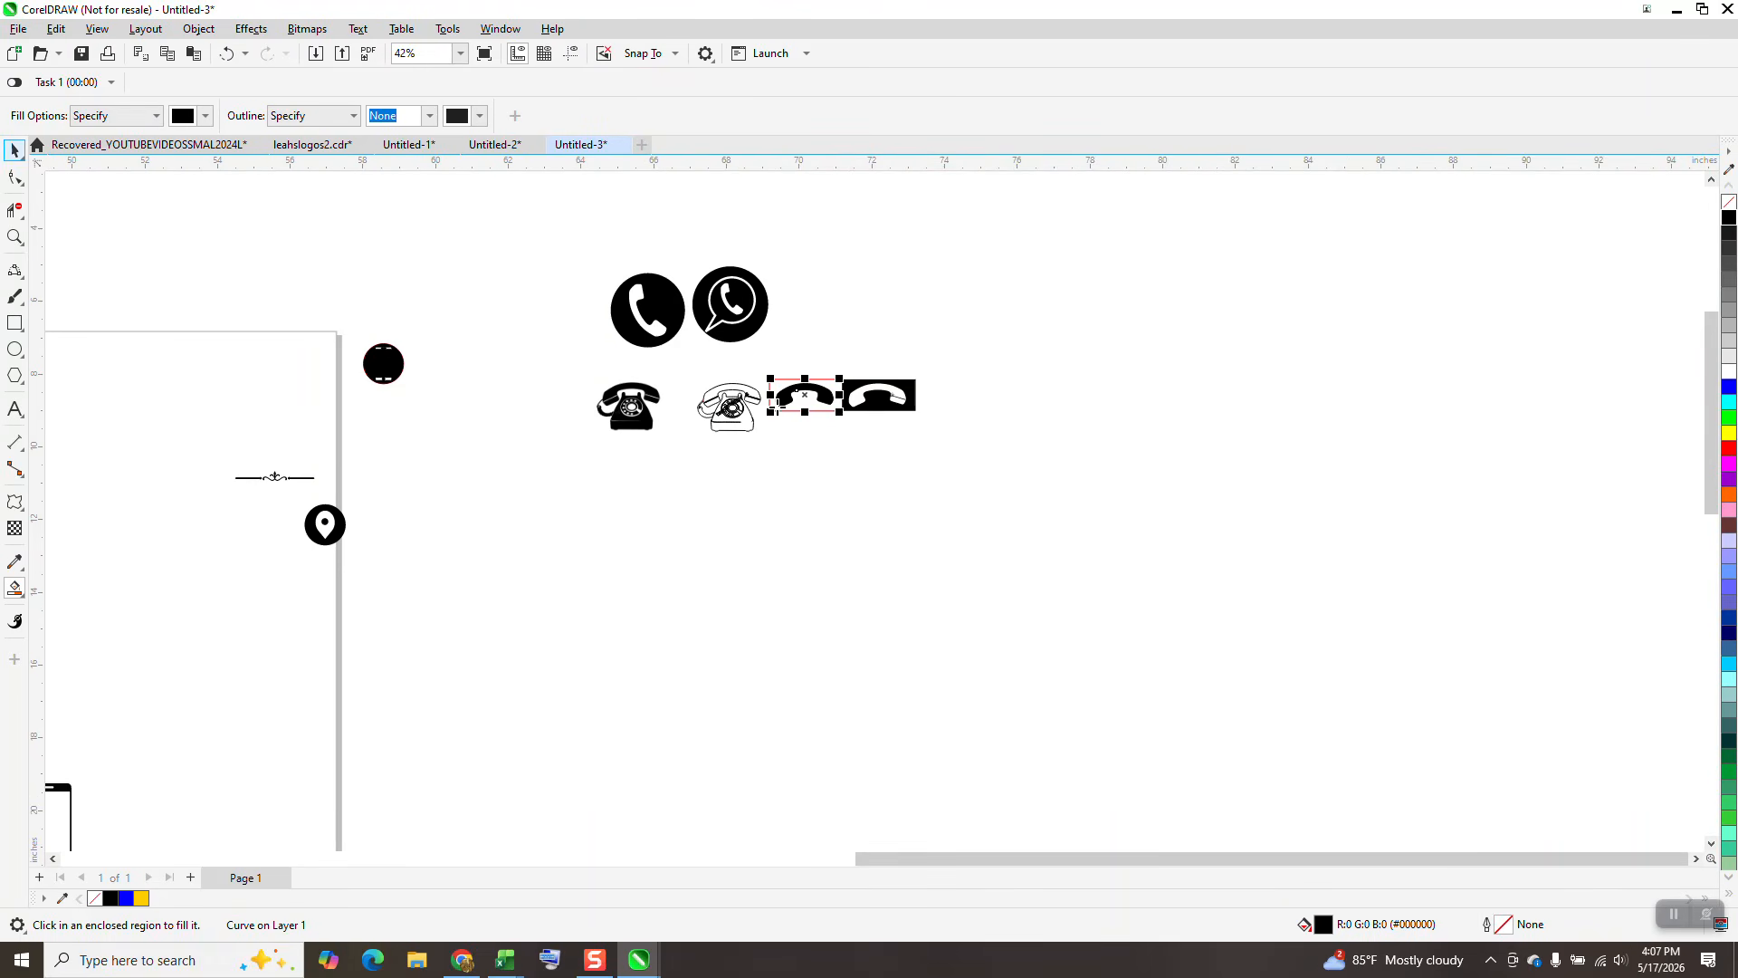
Move the black handset to the upper left of the round phone icon and rotate it to about 111.5 degrees.
mouse_move(806, 385)
mouse_down()
mouse_move(613, 341)
mouse_move(553, 298)
mouse_up()
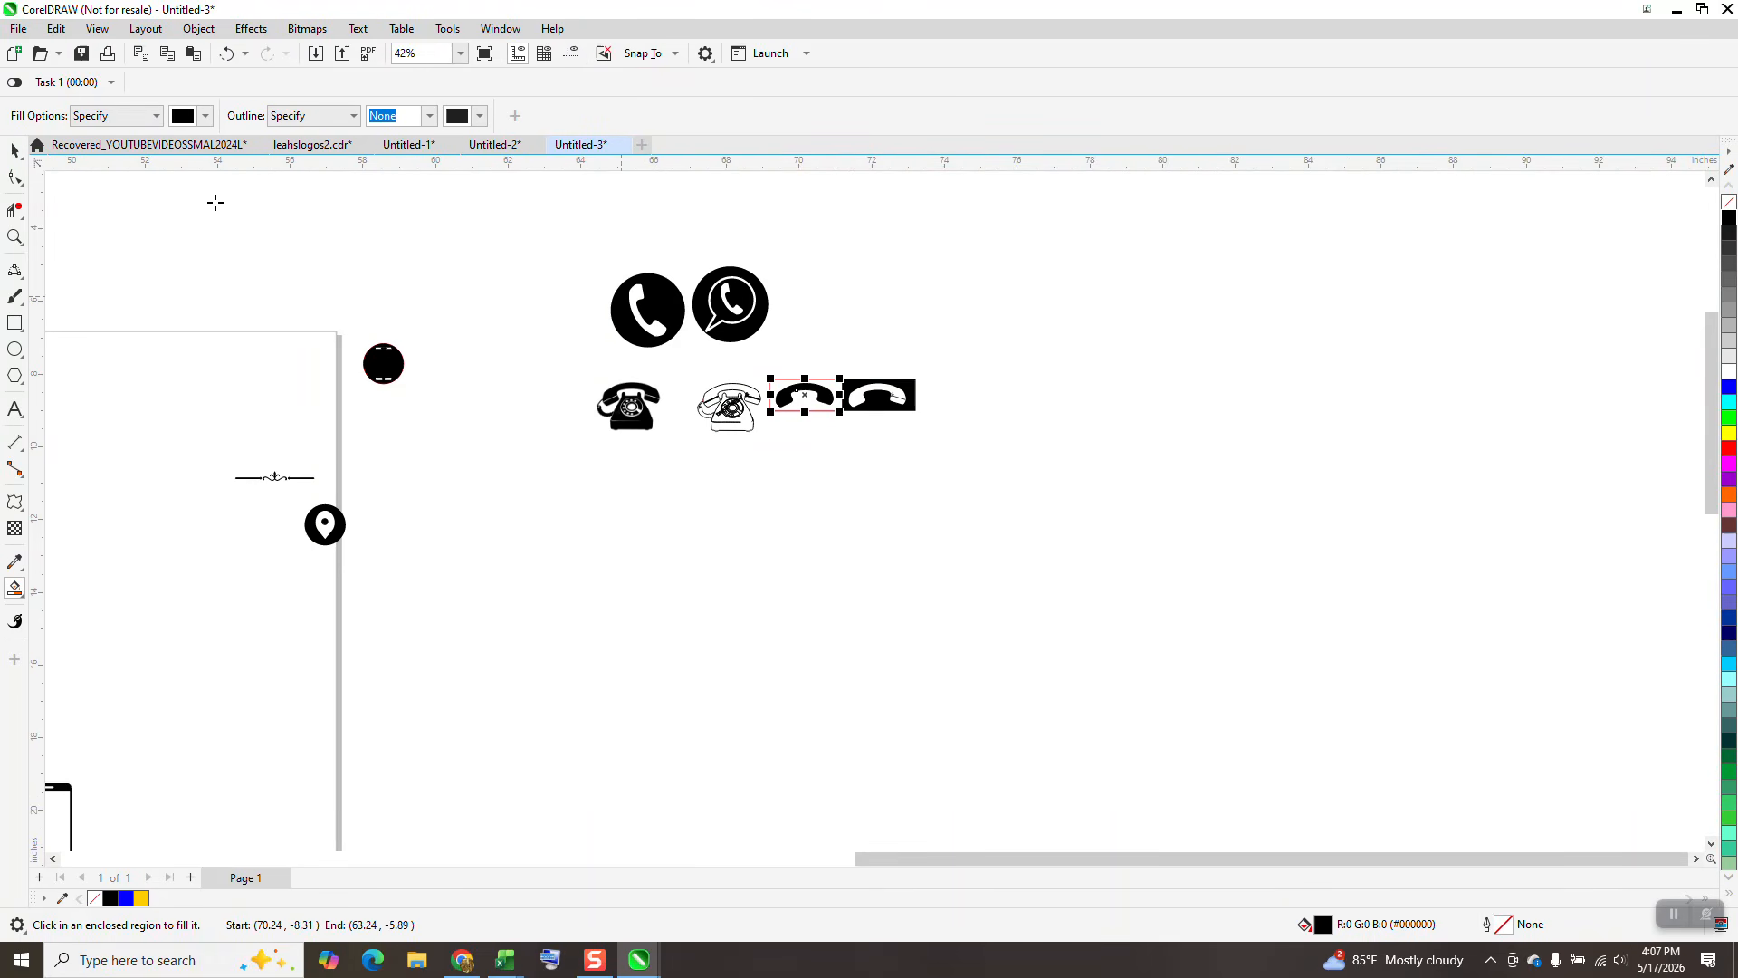
click(14, 151)
drag(777, 396, 846, 392)
click(14, 237)
click(18, 150)
click(677, 335)
drag(696, 259, 447, 182)
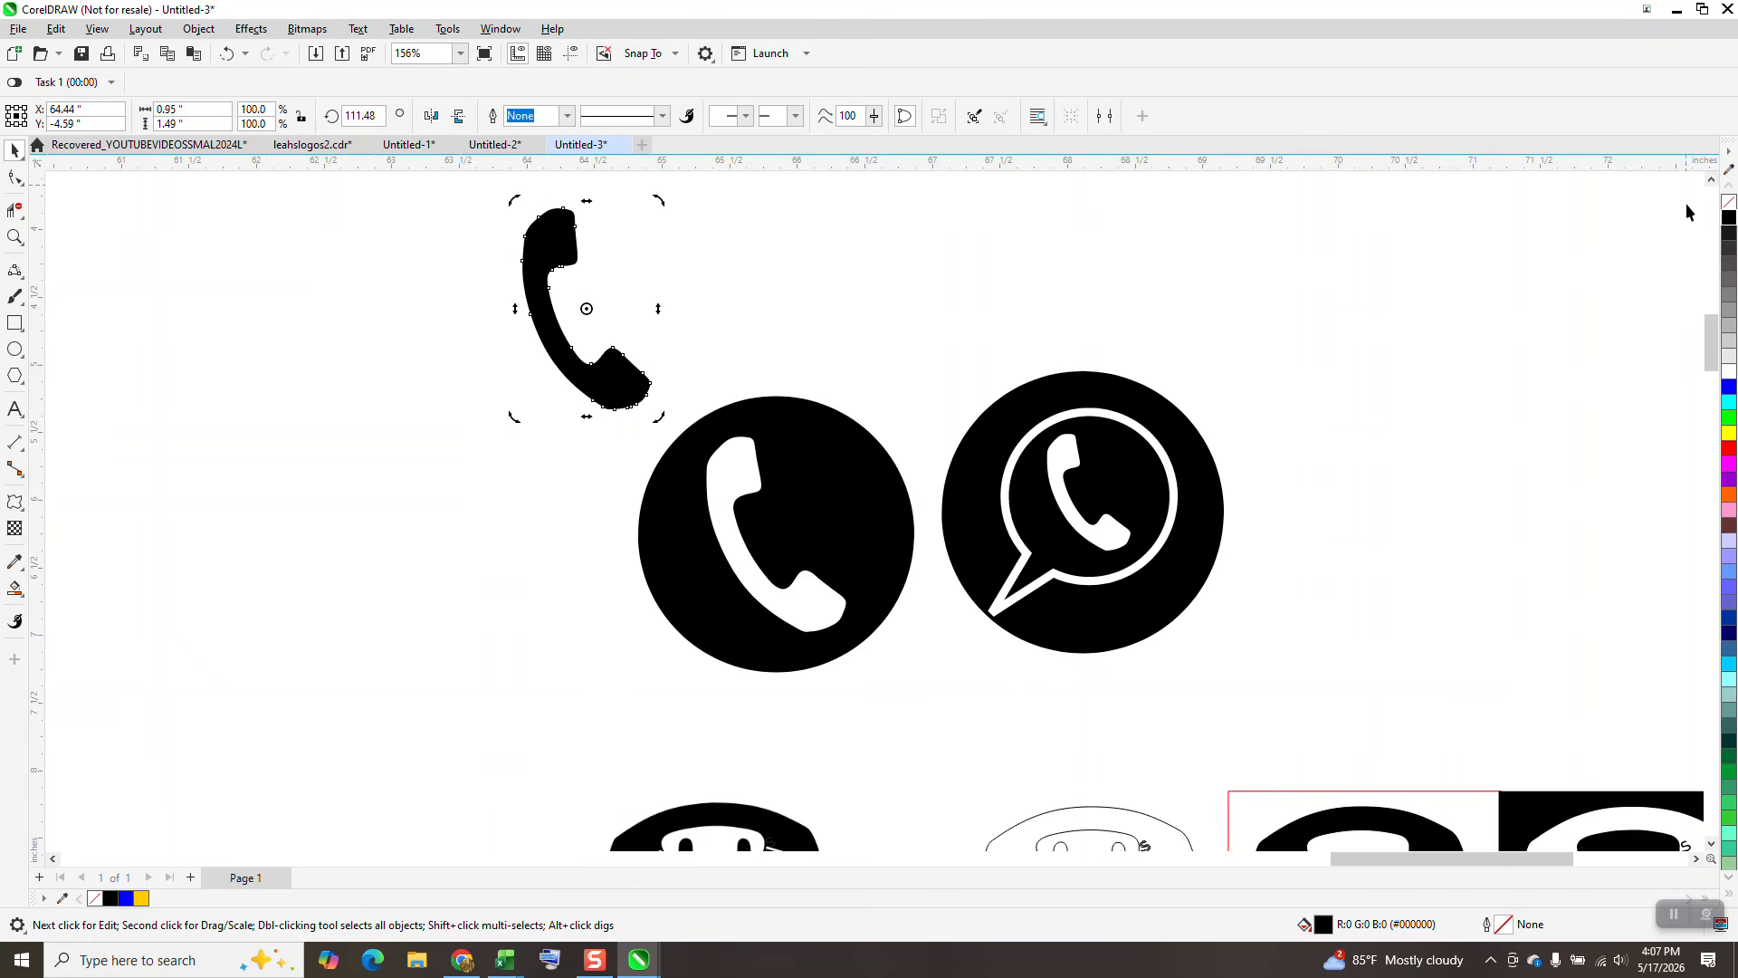
Replace the handset's black fill with a plain black outline and draw a circle 2.17 inches across around it.
click(1729, 201)
scroll(262, 355, down, 1)
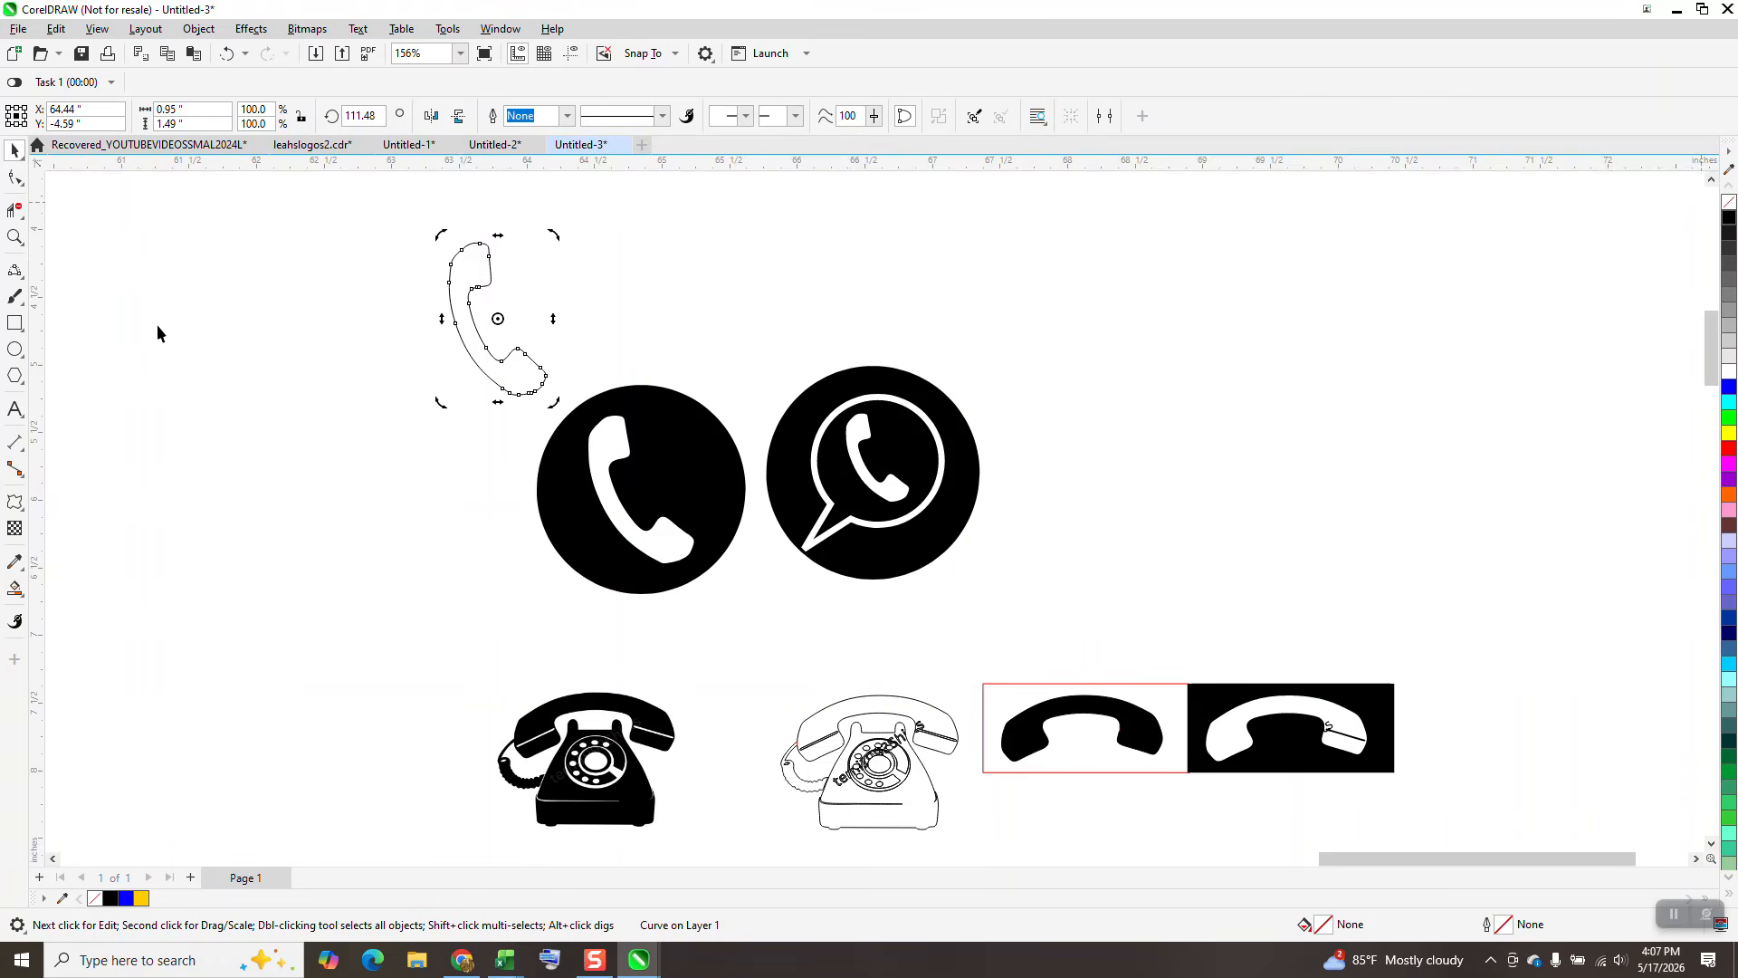
click(14, 349)
drag(634, 218, 411, 437)
key(Delete)
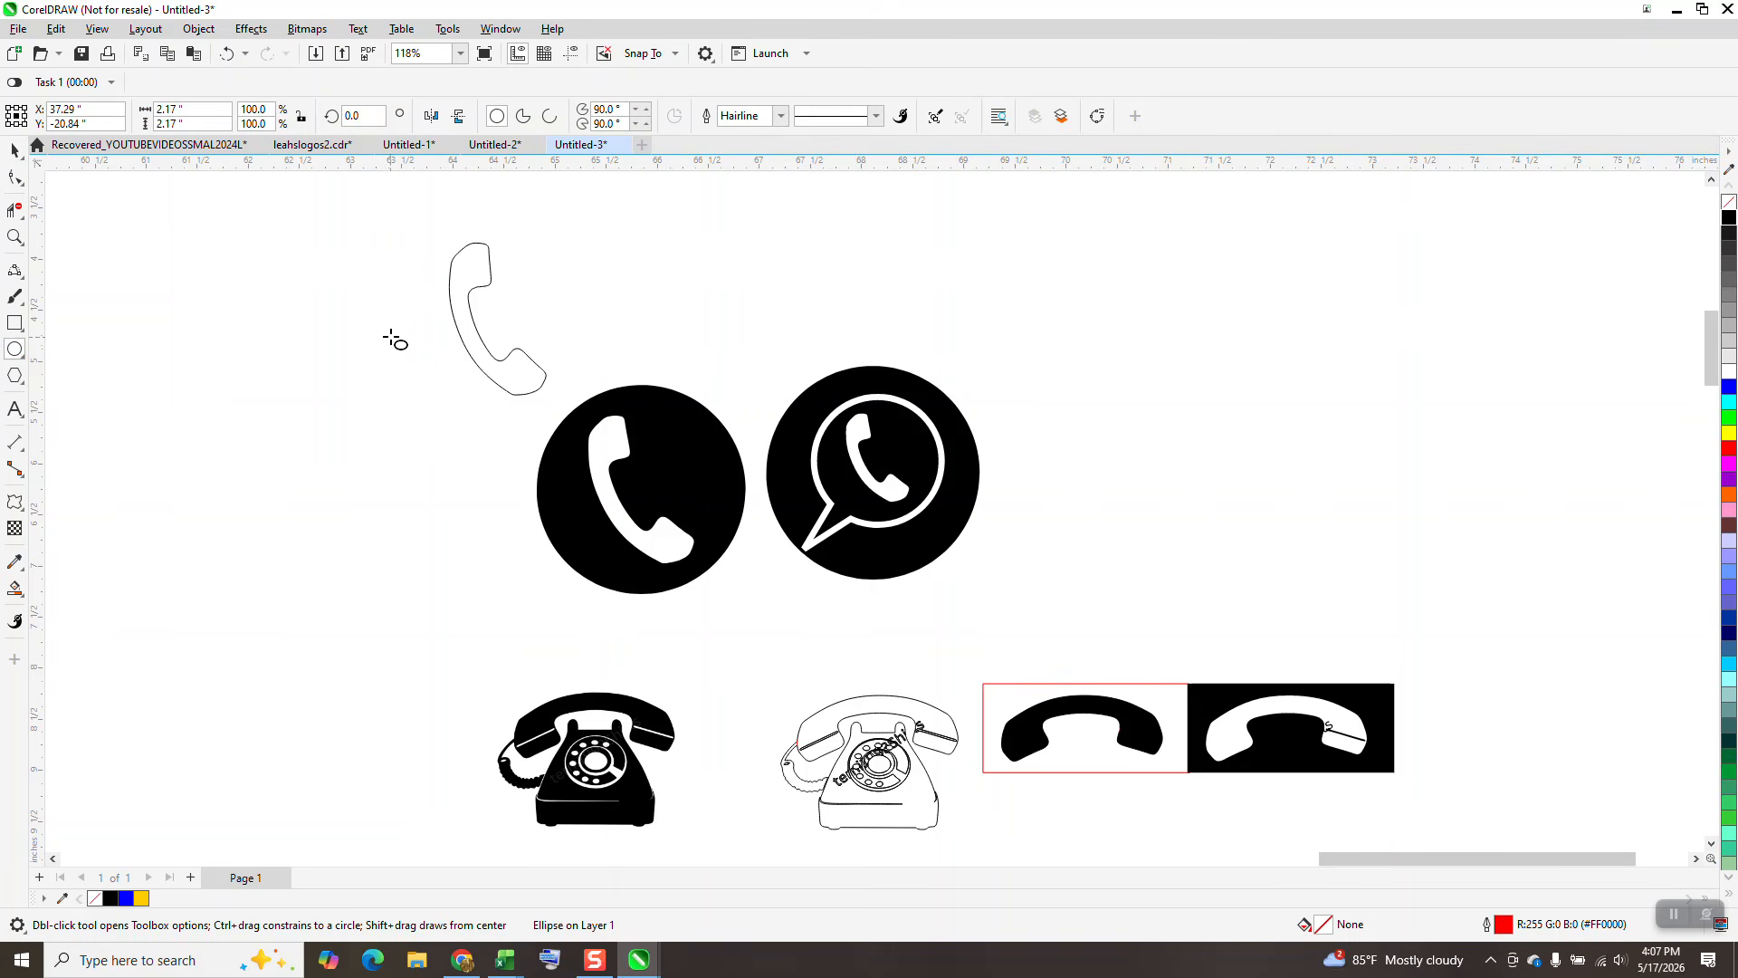
click(226, 53)
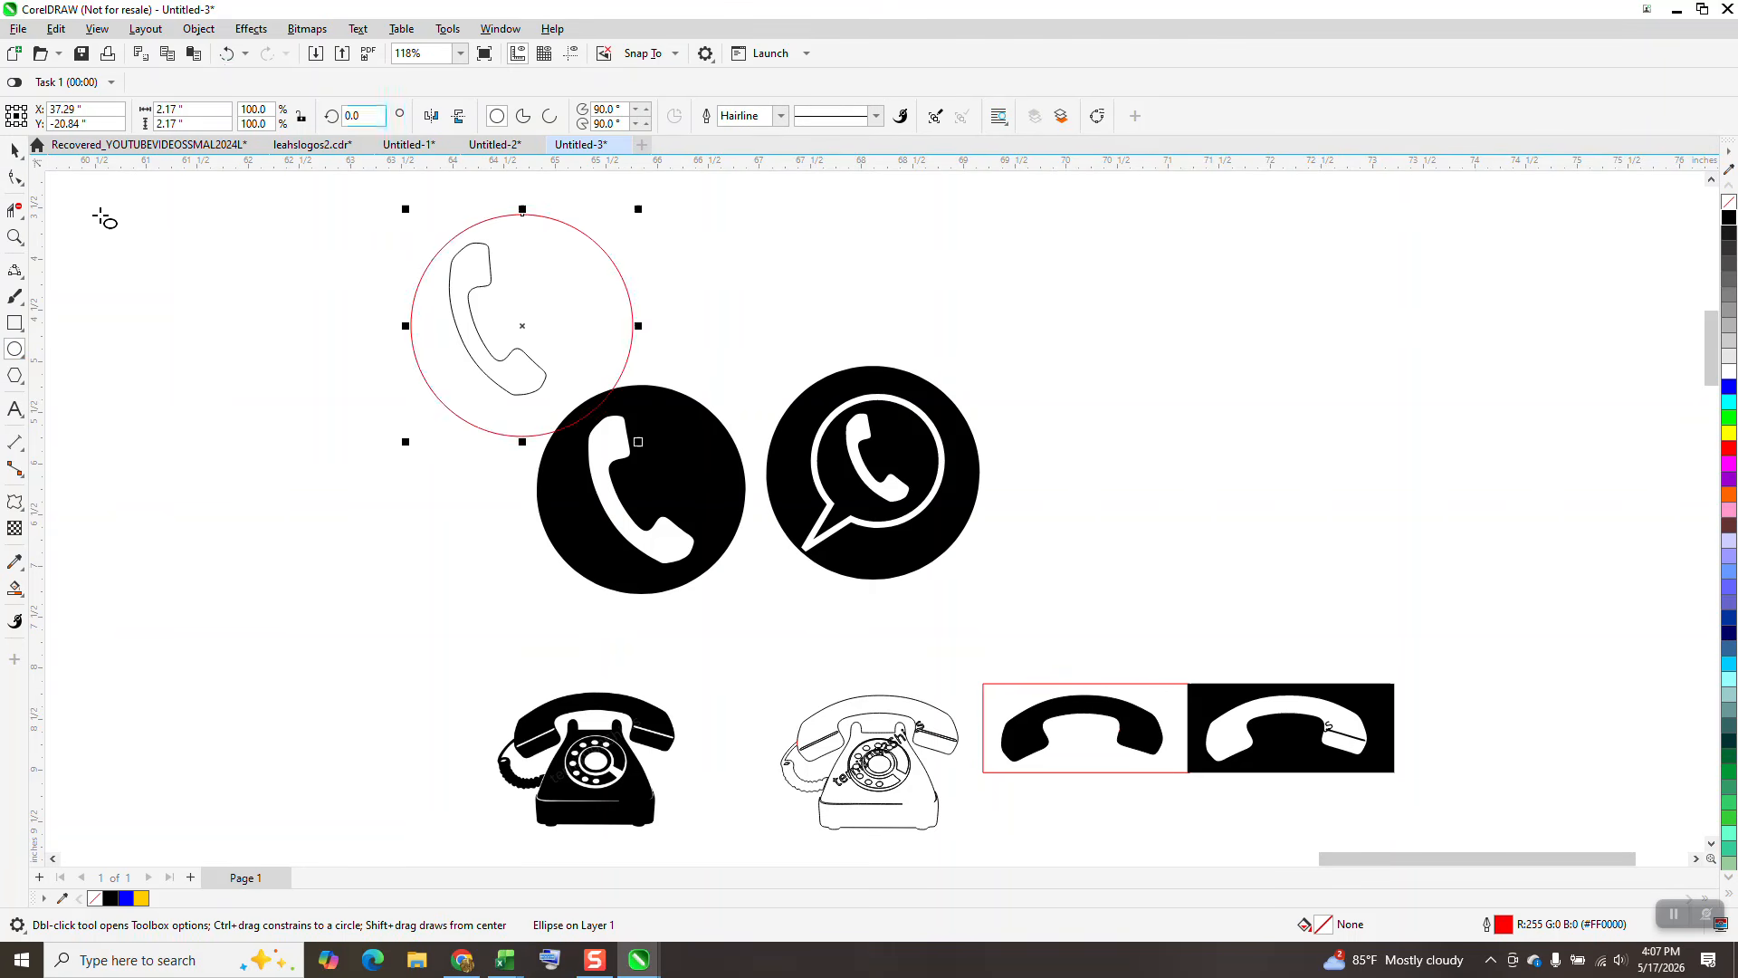
Move the original round phone icon up and right, and shift the red circle slightly to position it around the handset.
click(11, 154)
drag(715, 441, 979, 277)
mouse_move(518, 367)
mouse_down()
mouse_move(534, 371)
mouse_move(523, 355)
mouse_up()
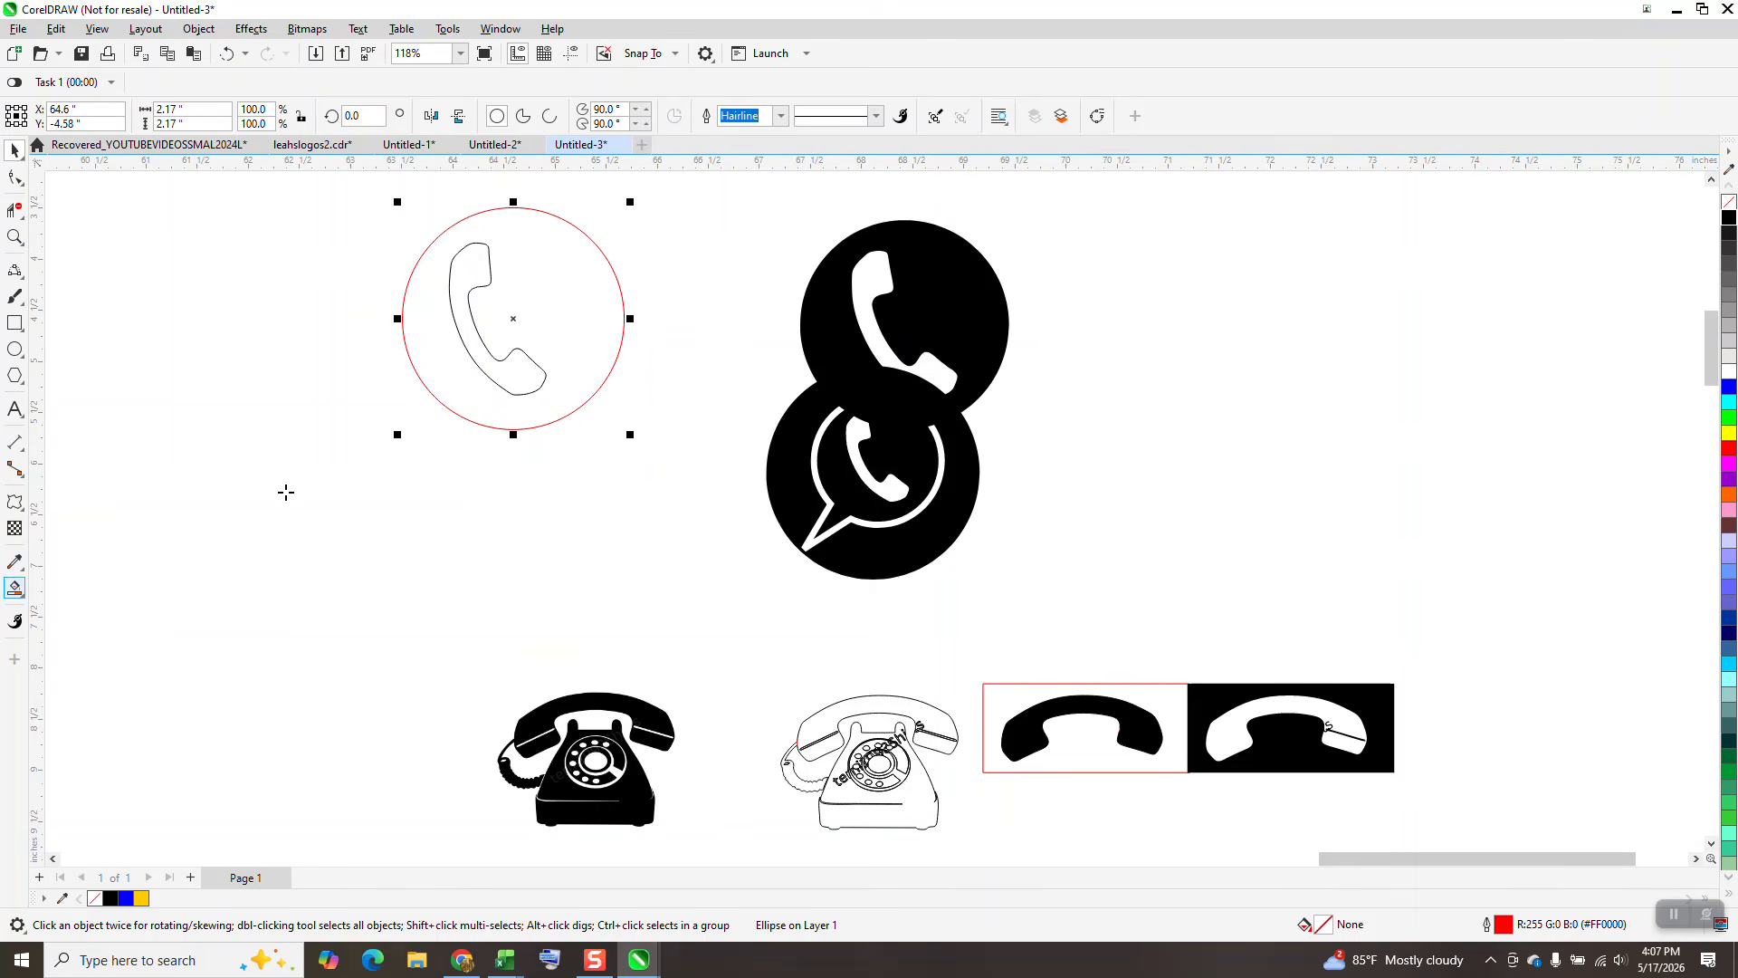
Try to fill the area between the red circle and the handset with black using Smart Fill.
click(449, 370)
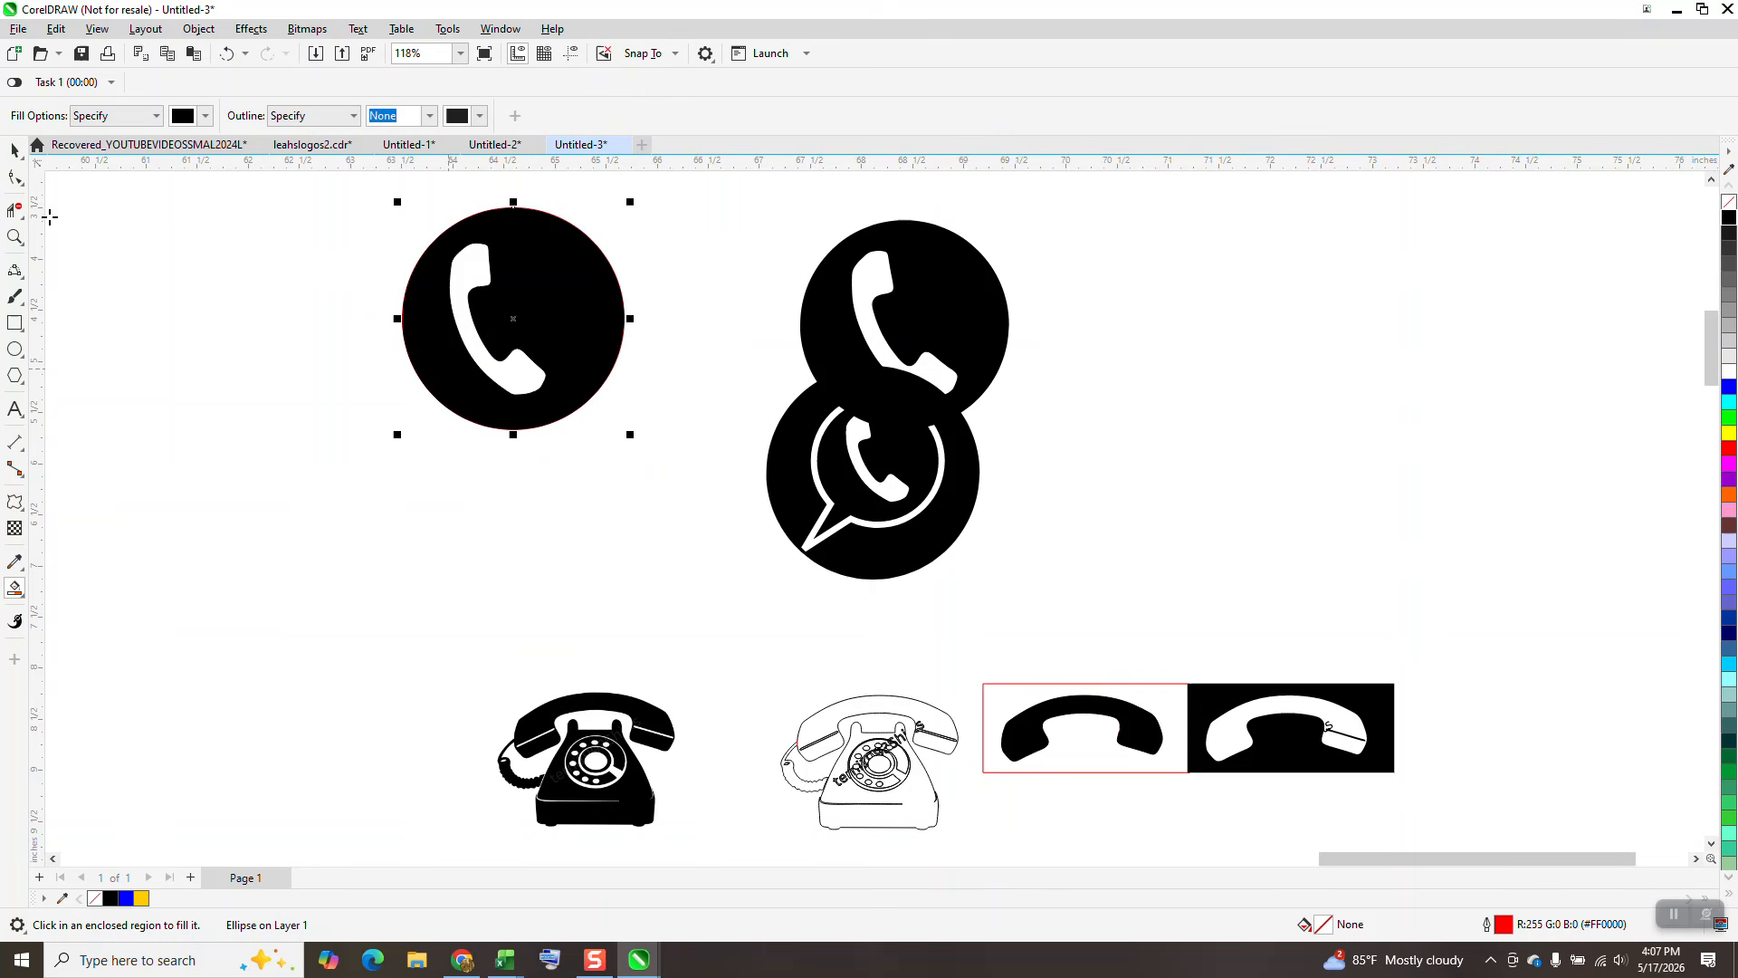
click(236, 53)
click(366, 436)
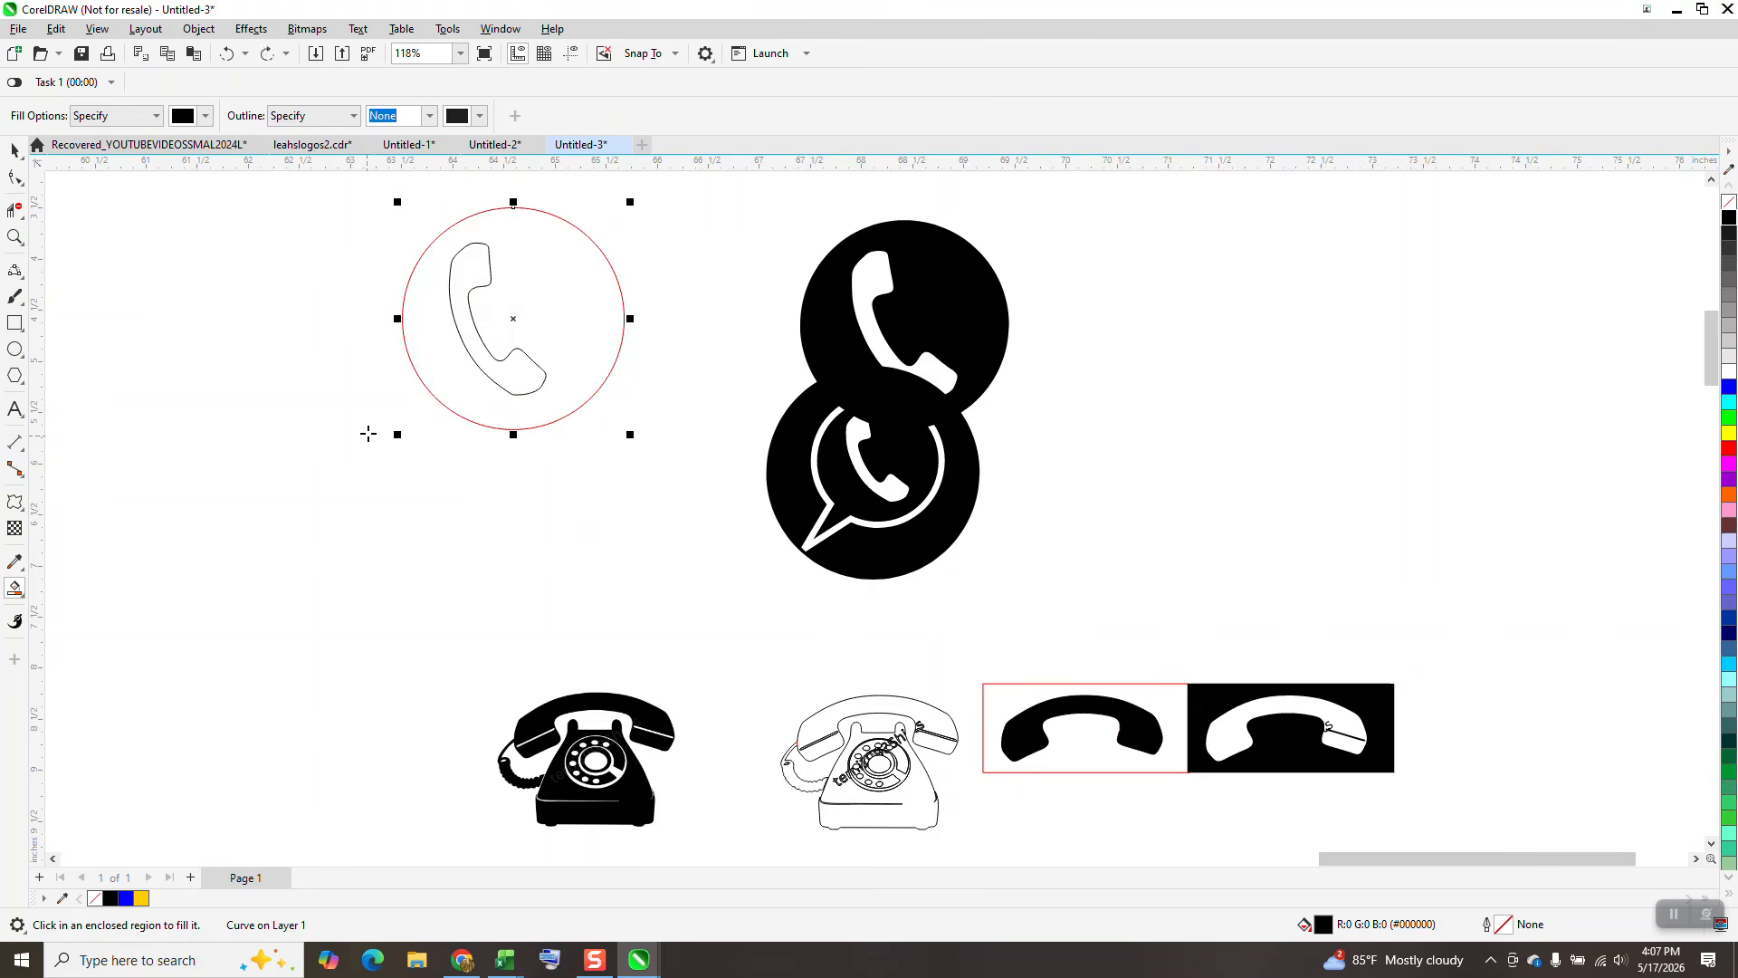
click(227, 53)
Centre the handset outline inside the red circle and fill the area around it with black using Smart Fill.
key(space)
key(space)
click(386, 335)
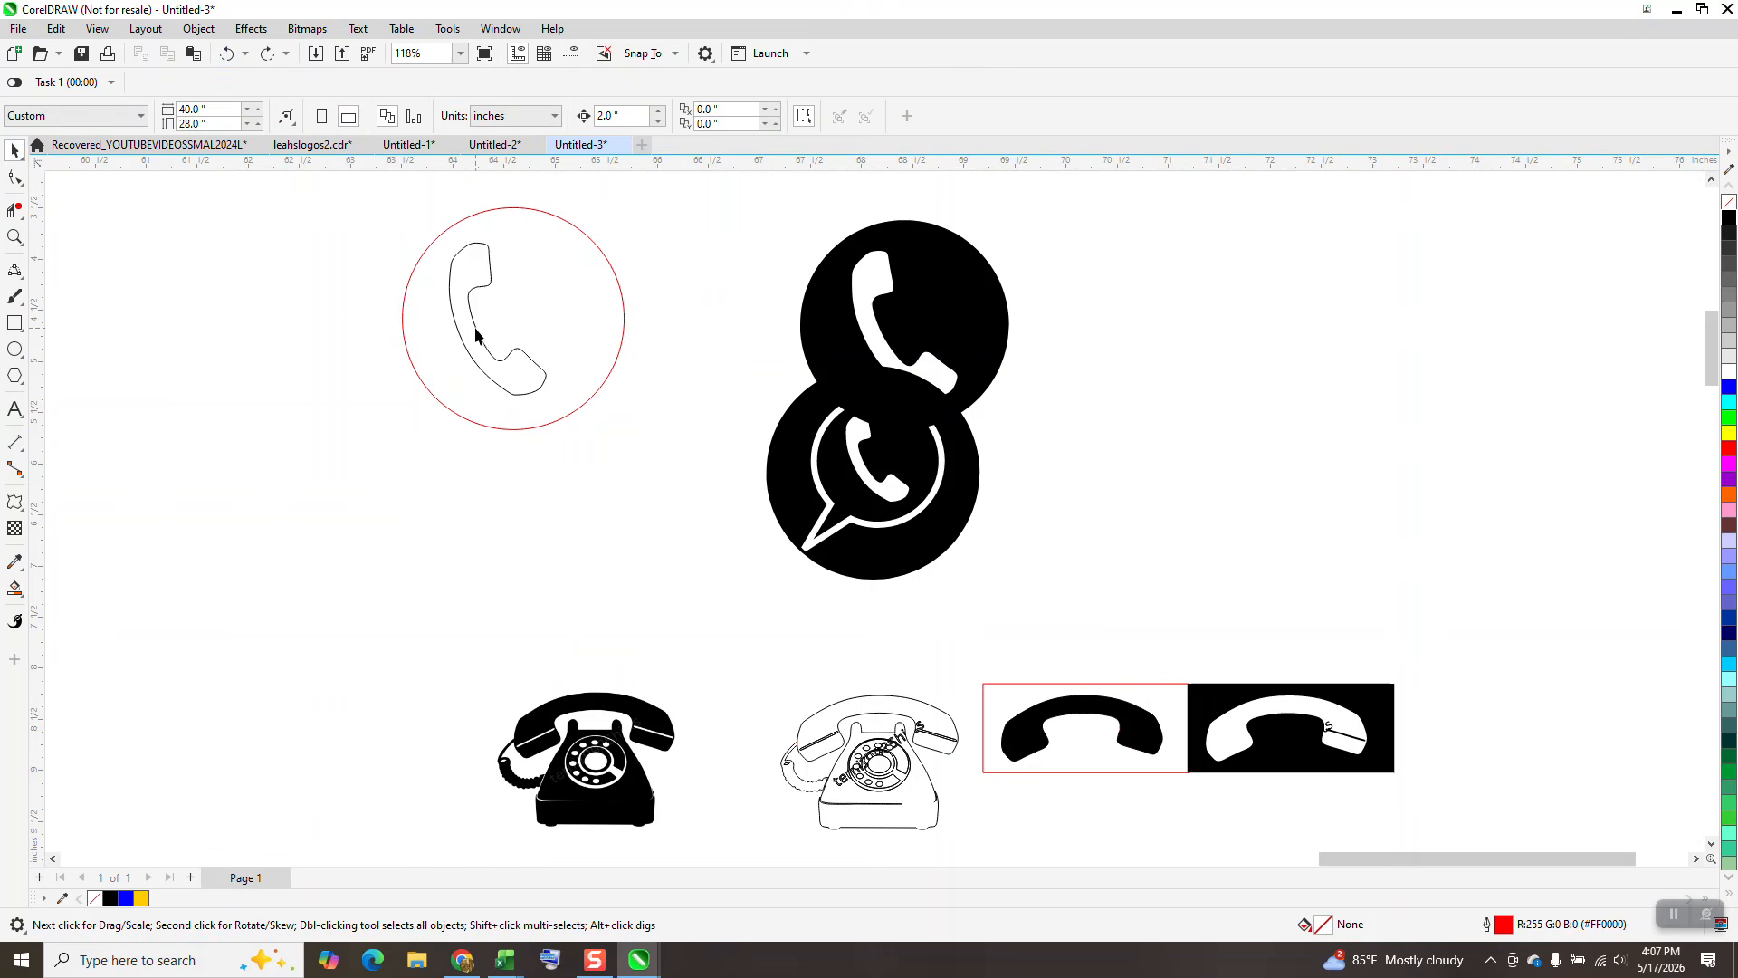
drag(483, 337, 495, 337)
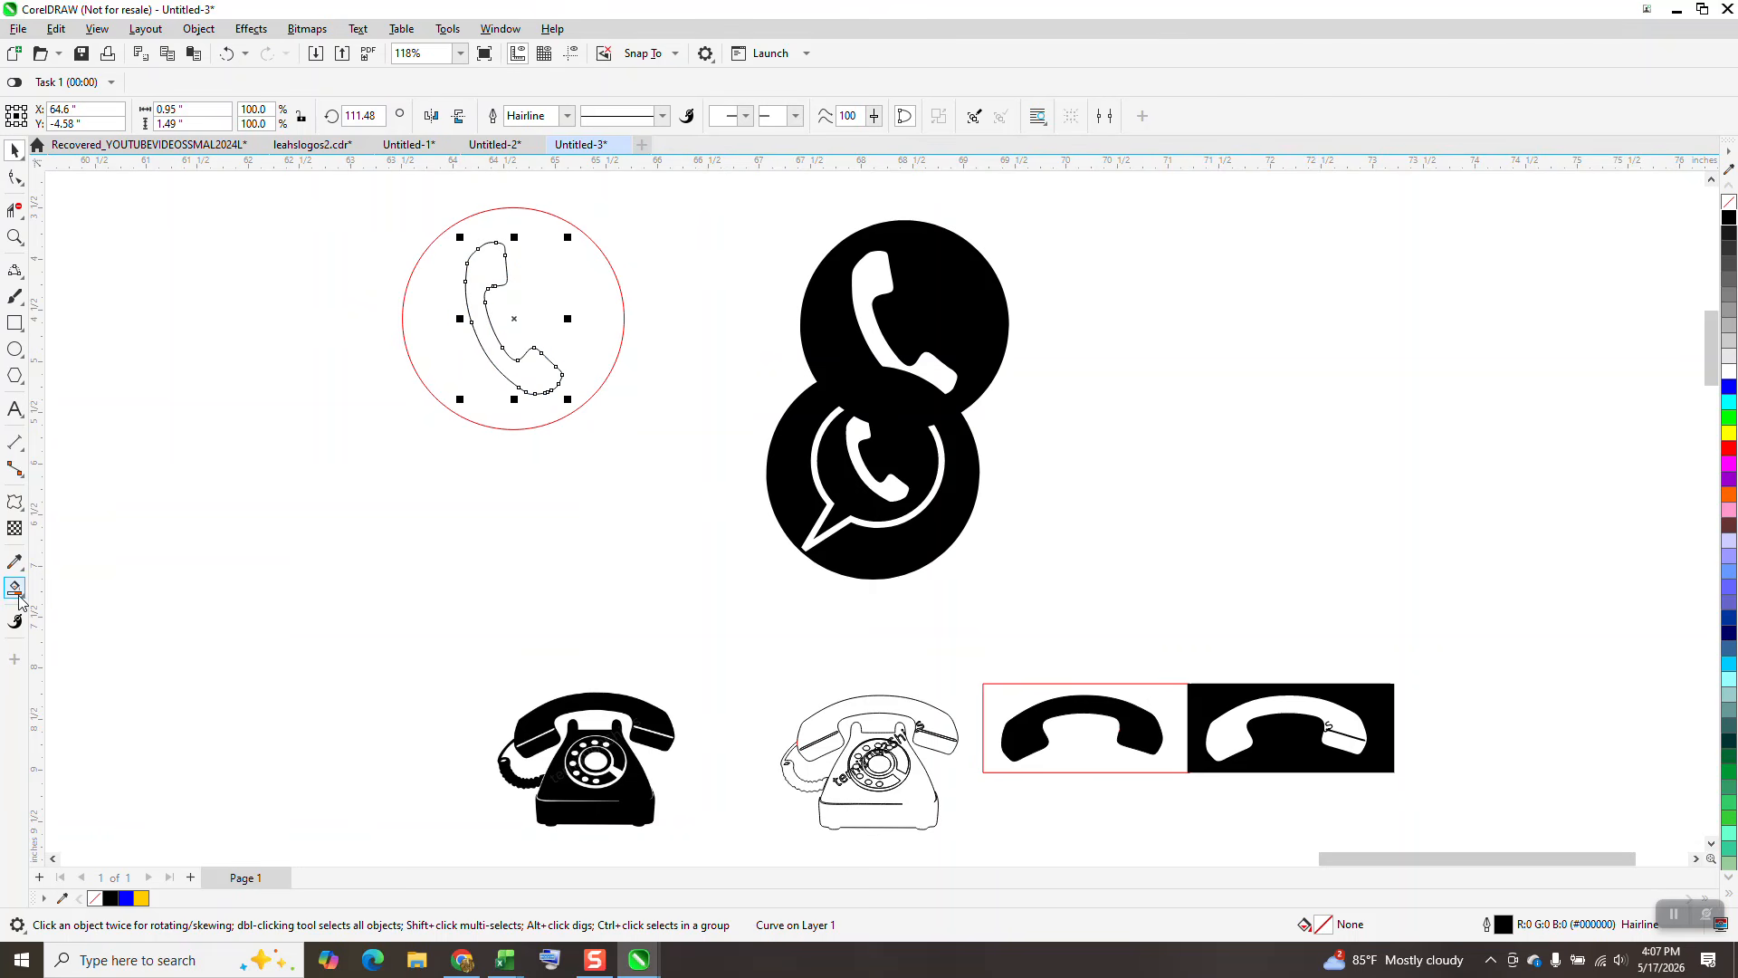
click(574, 310)
click(15, 152)
scroll(498, 294, down, 2)
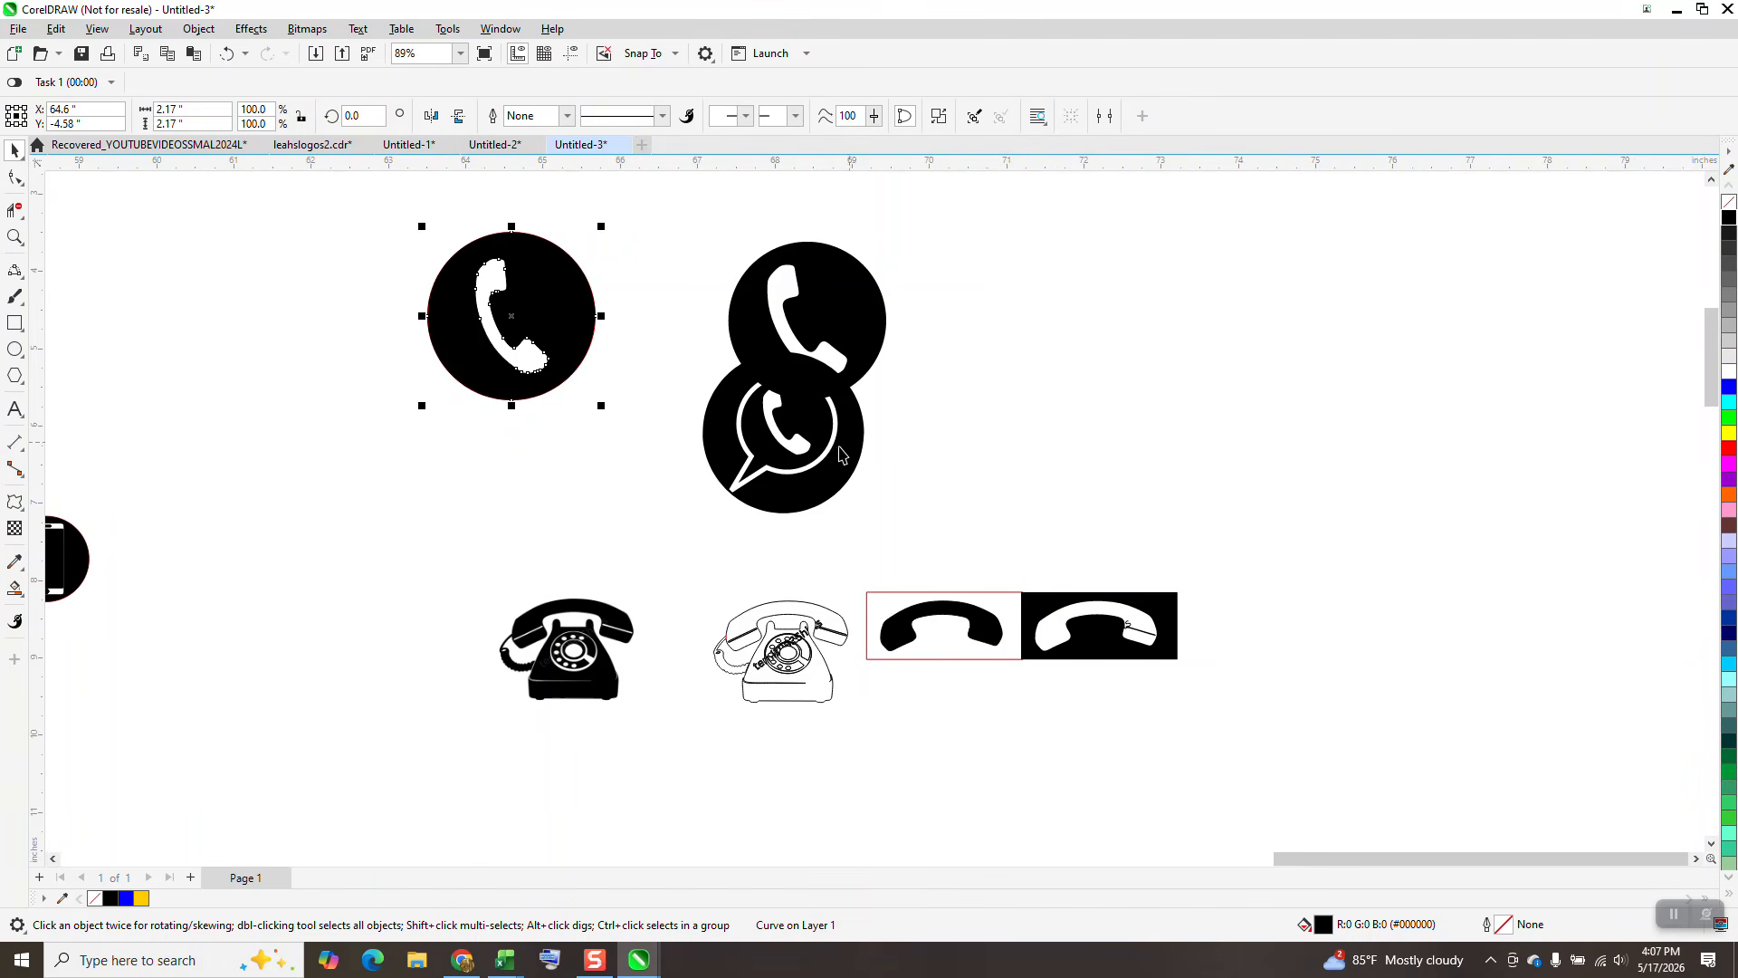
Pull the chat phone icon, red circle and handset outline clear of the black icons, placing the handset right of the chat icon.
drag(840, 452, 1069, 436)
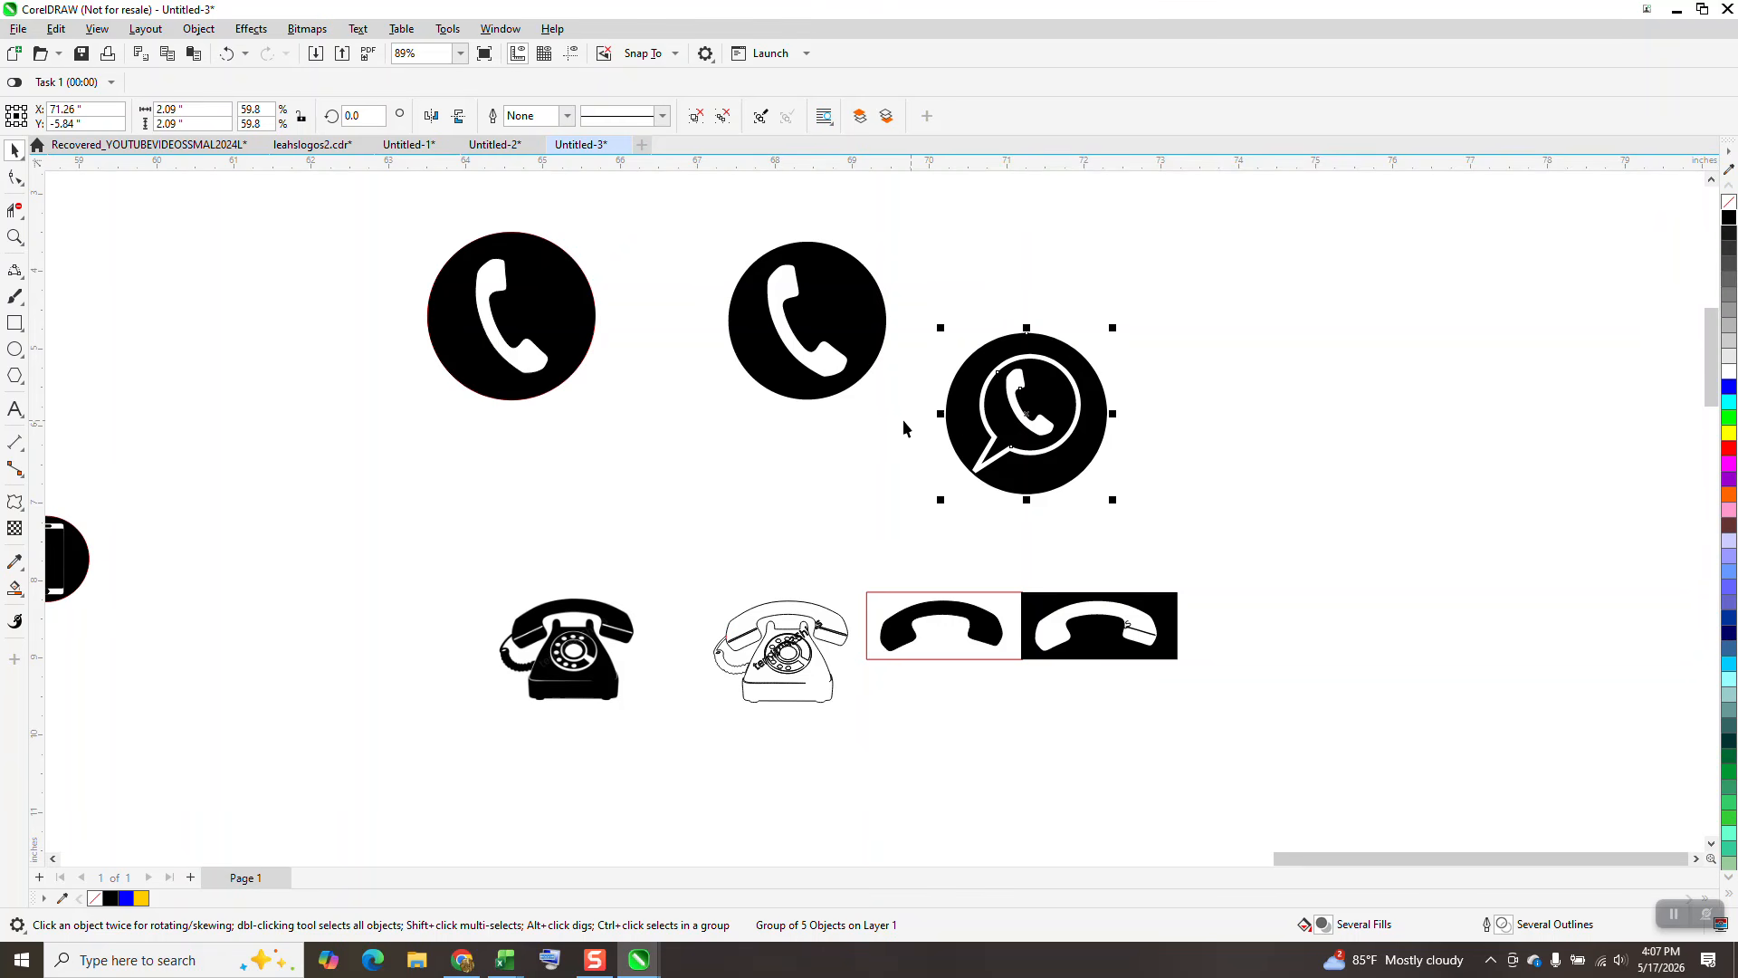
click(541, 359)
drag(538, 355, 648, 278)
click(526, 361)
drag(526, 360, 1285, 393)
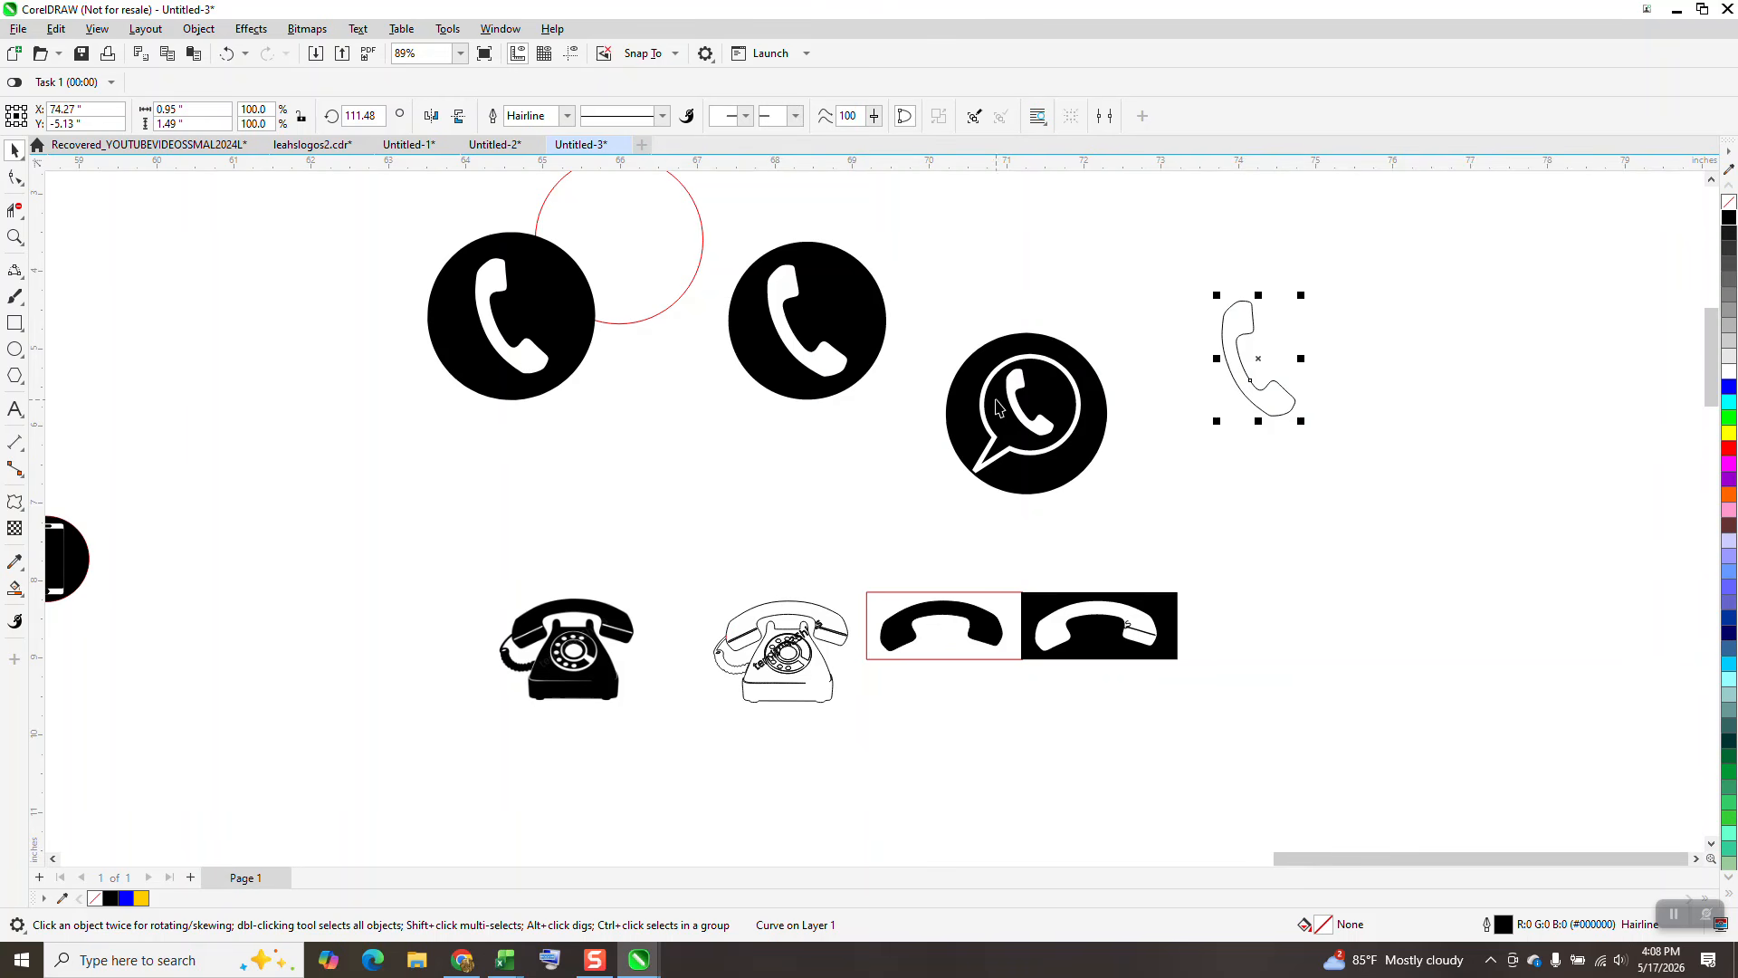
Draw a round speech-bubble callout shape about 1.98 by 2.08 inches beside the handset outline.
click(25, 391)
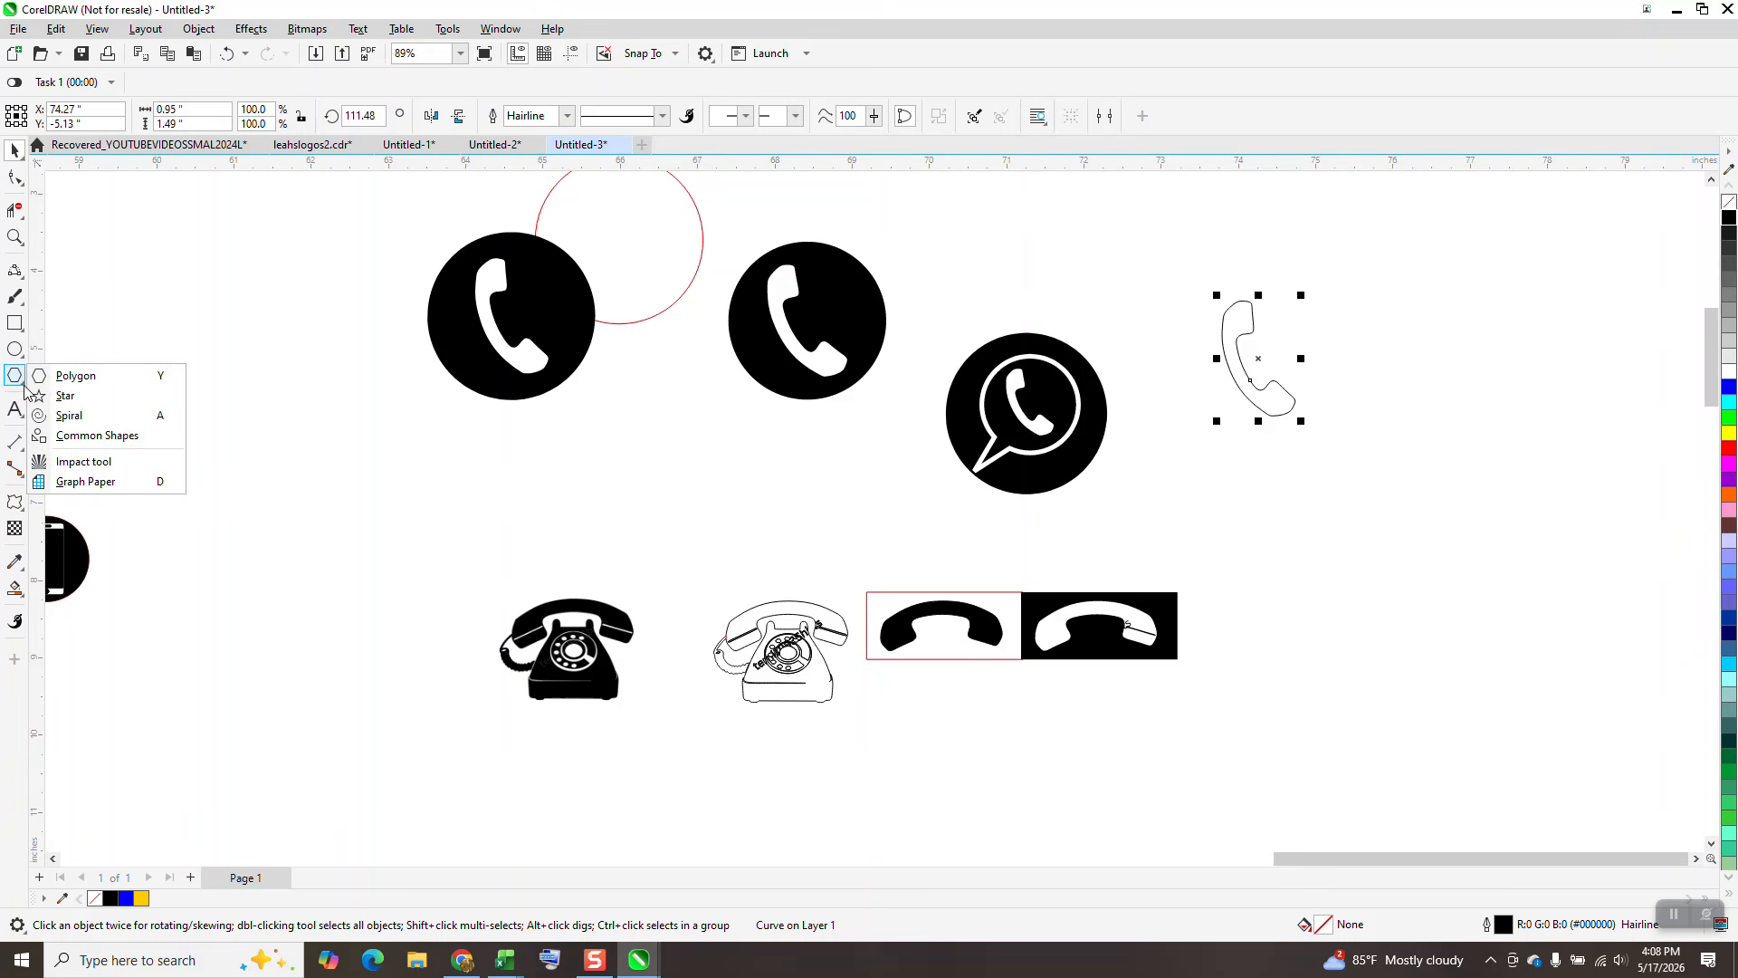
click(97, 436)
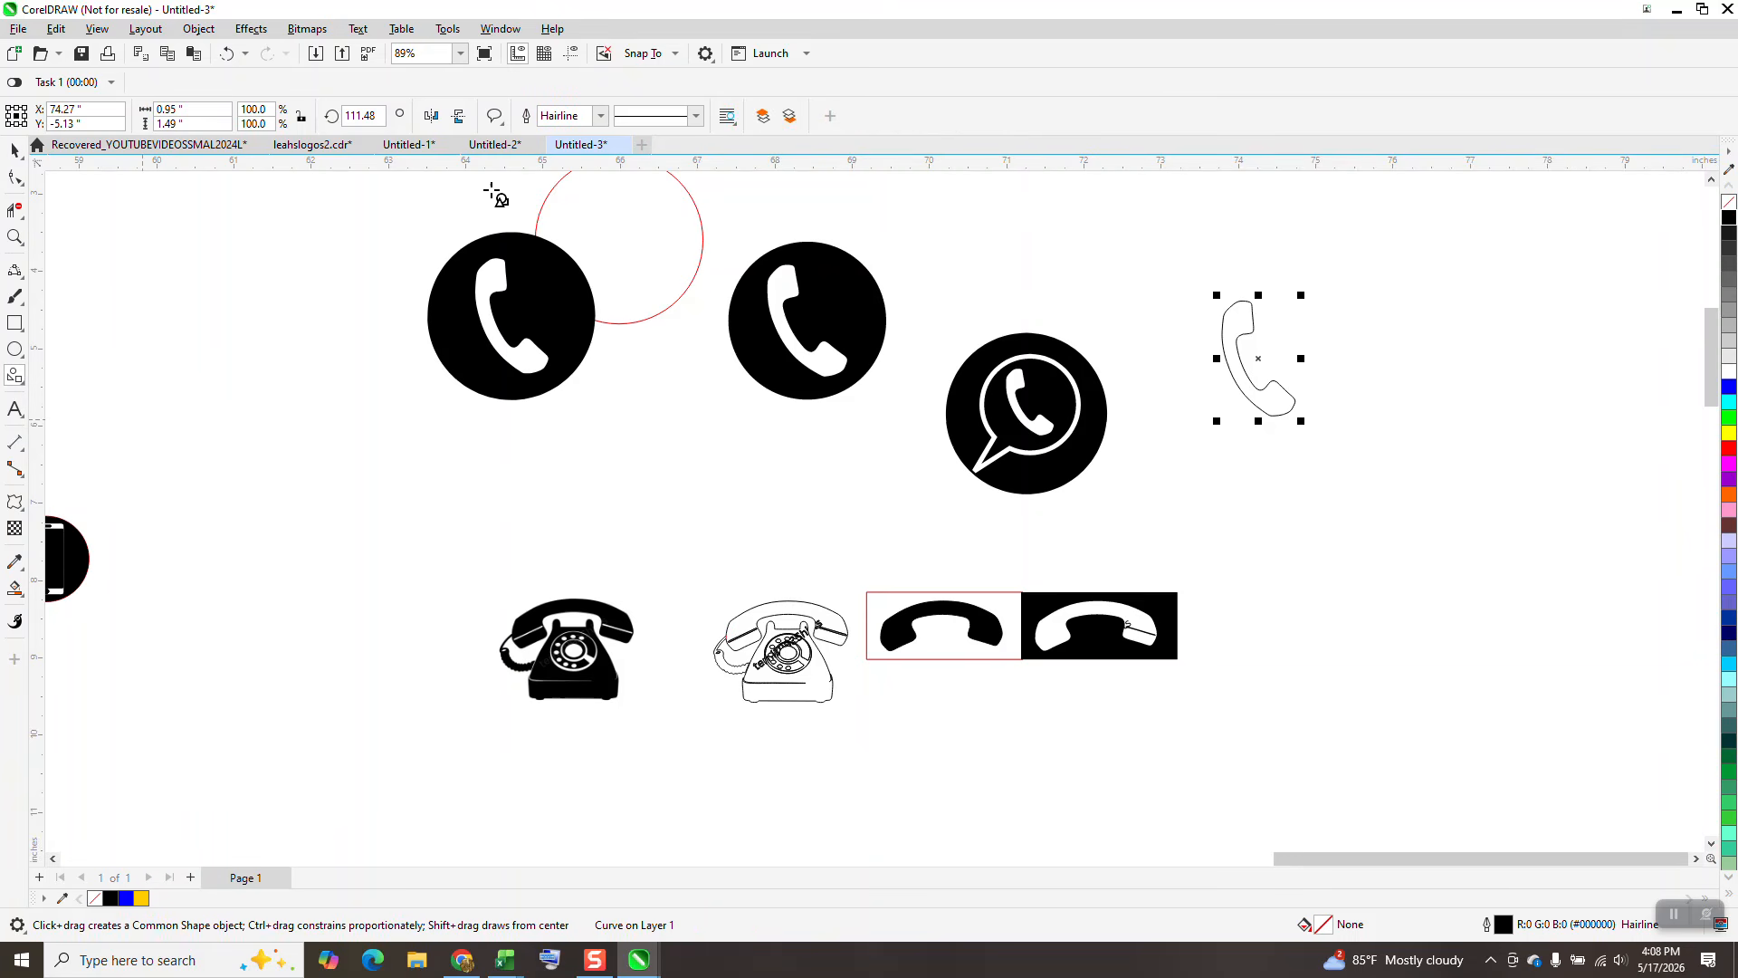
click(497, 119)
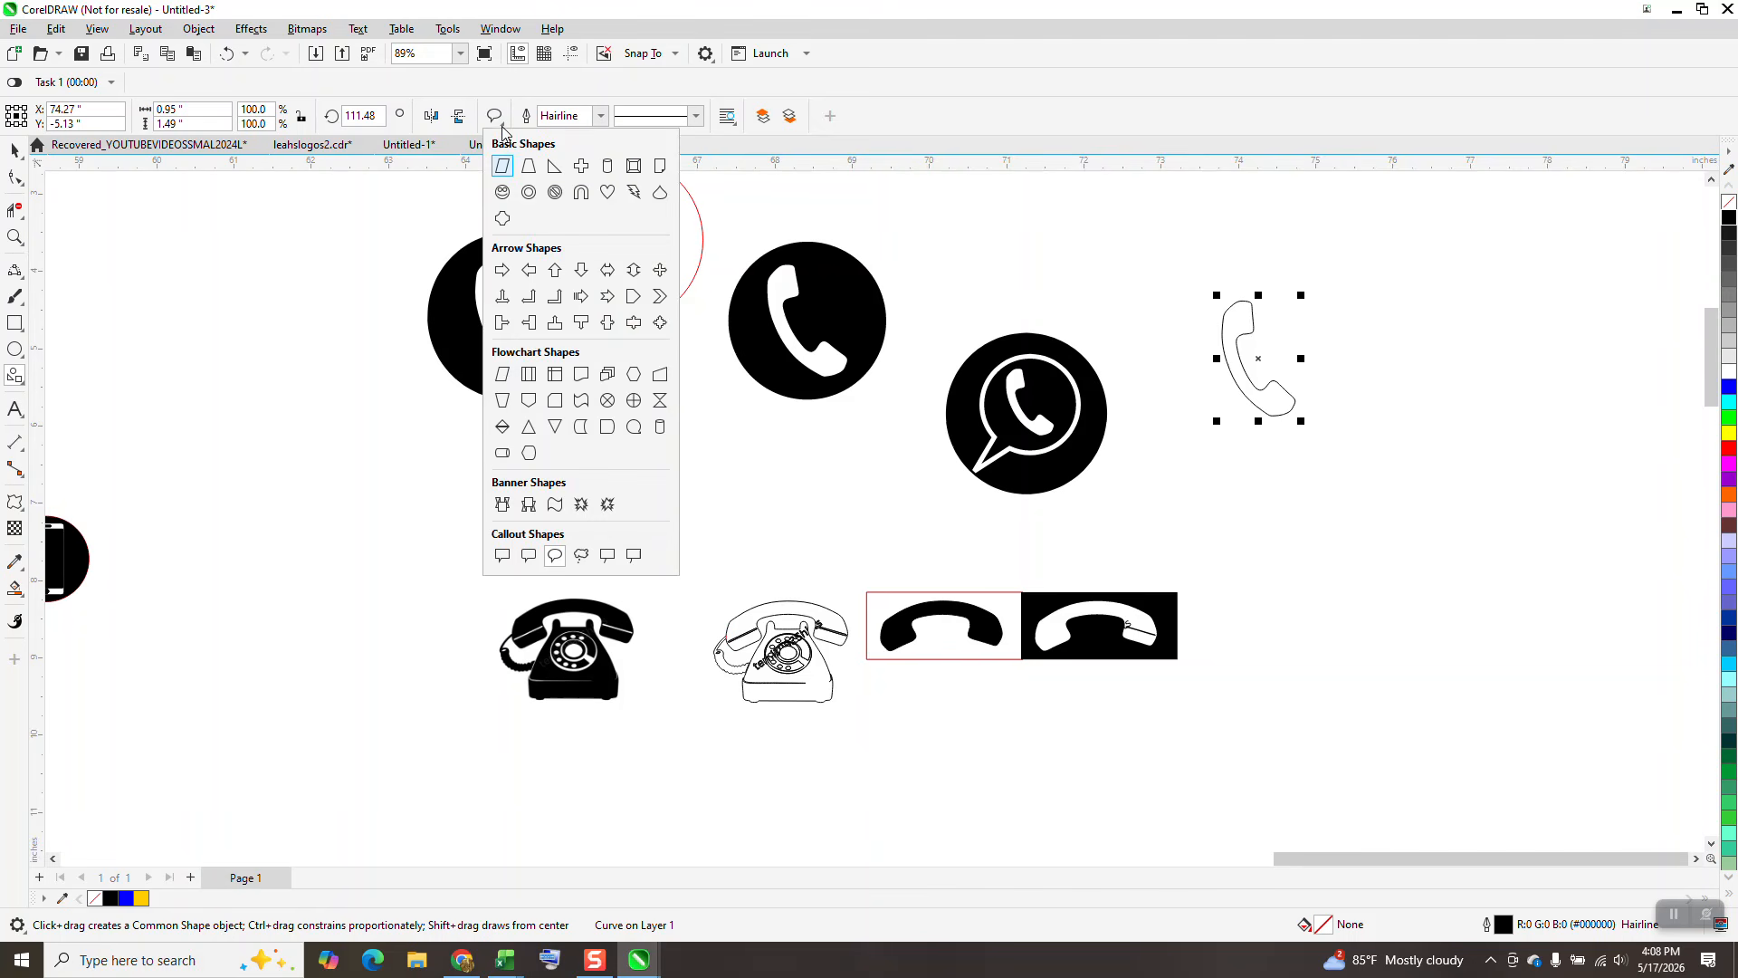
click(558, 555)
mouse_move(1439, 308)
mouse_down()
mouse_move(1339, 447)
mouse_move(1281, 470)
mouse_up()
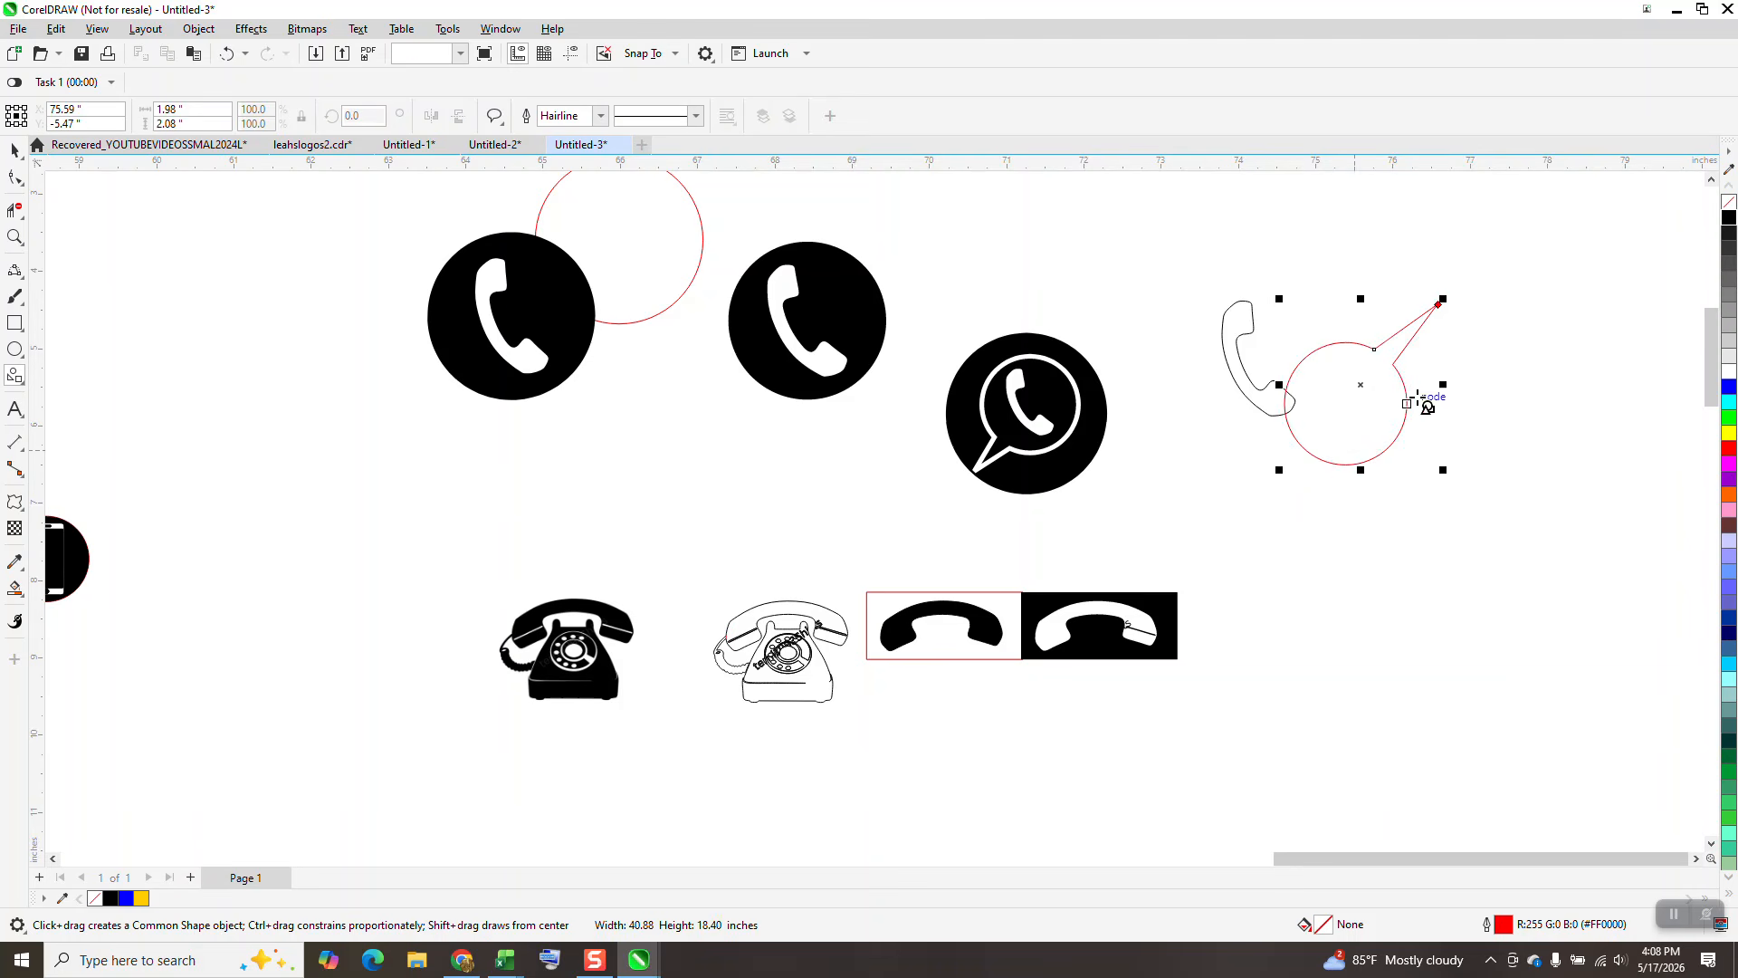
Shorten the speech bubble's tail and mirror the shape horizontally and vertically so the tail points down and to the left.
click(15, 237)
drag(1222, 202, 1720, 605)
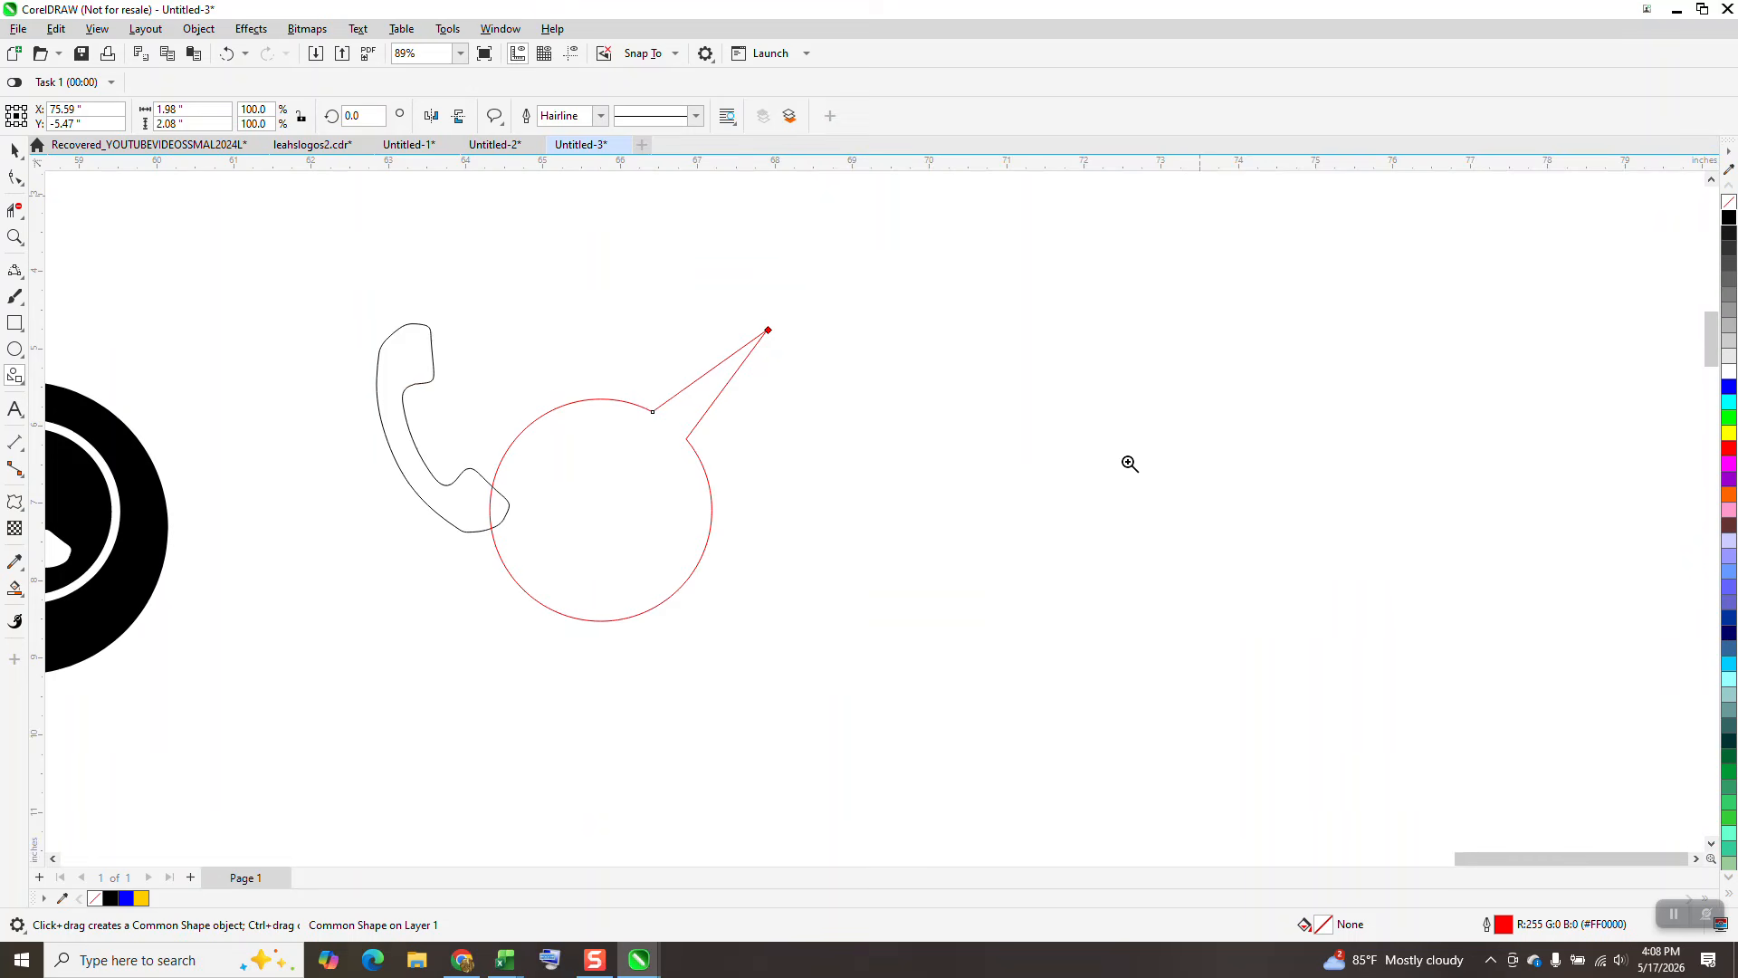
drag(769, 329, 715, 389)
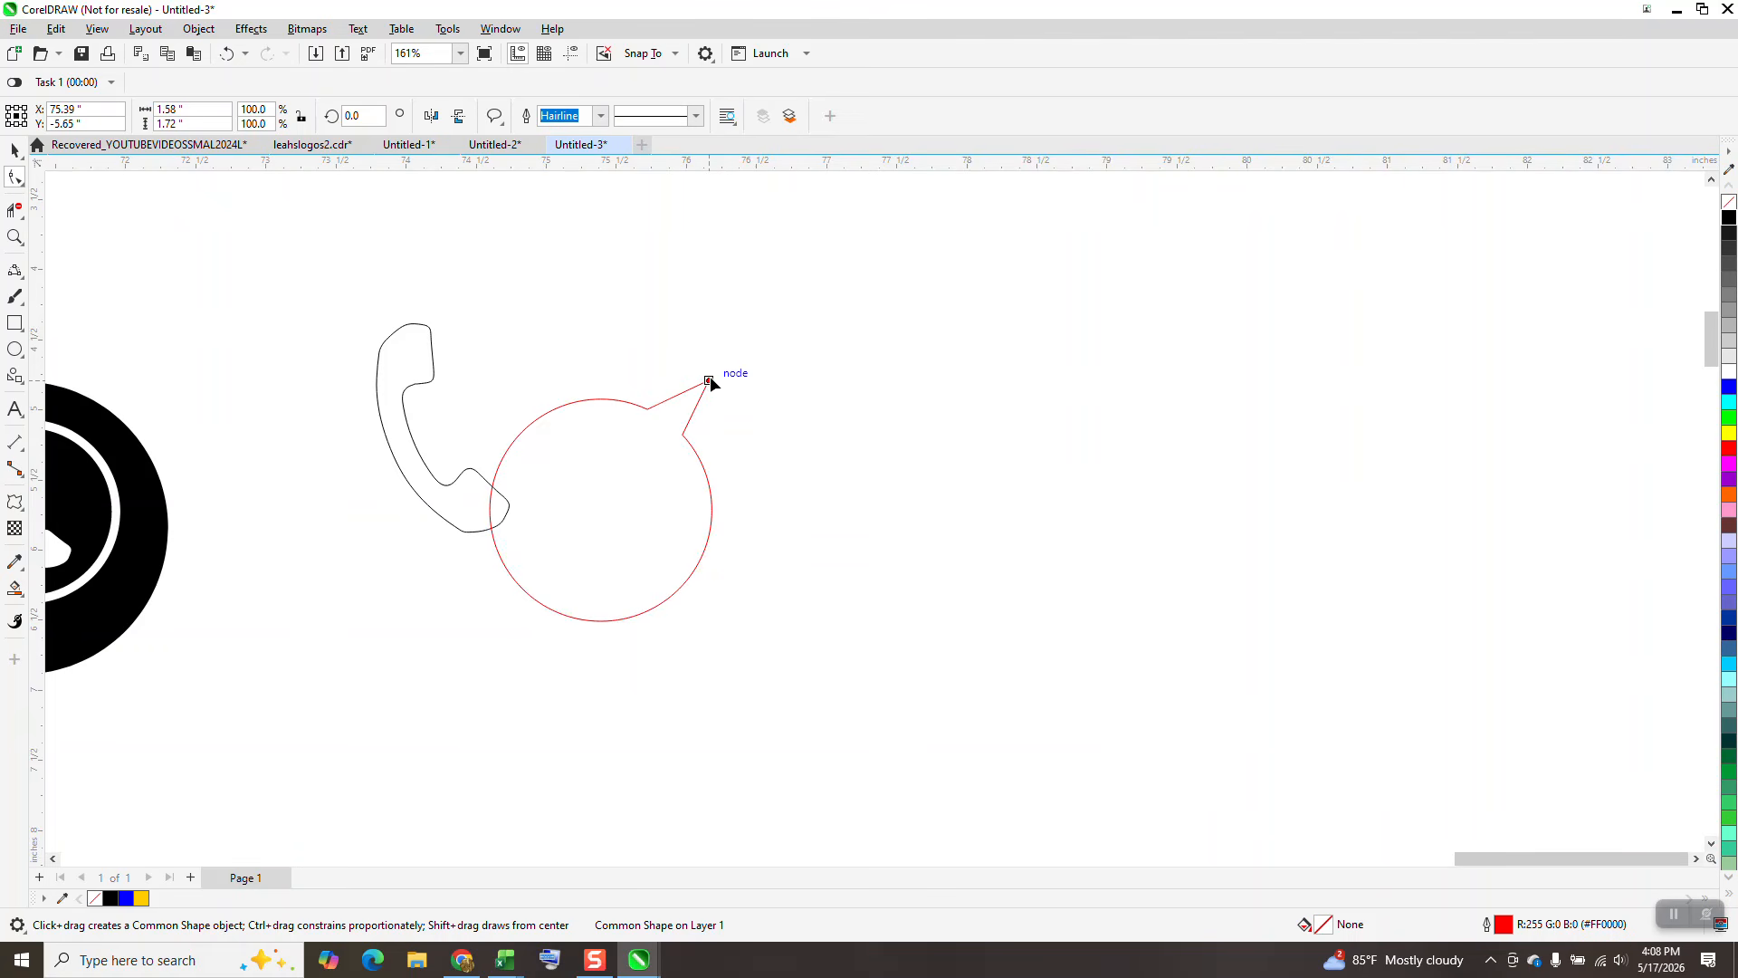
click(14, 149)
click(458, 119)
click(431, 116)
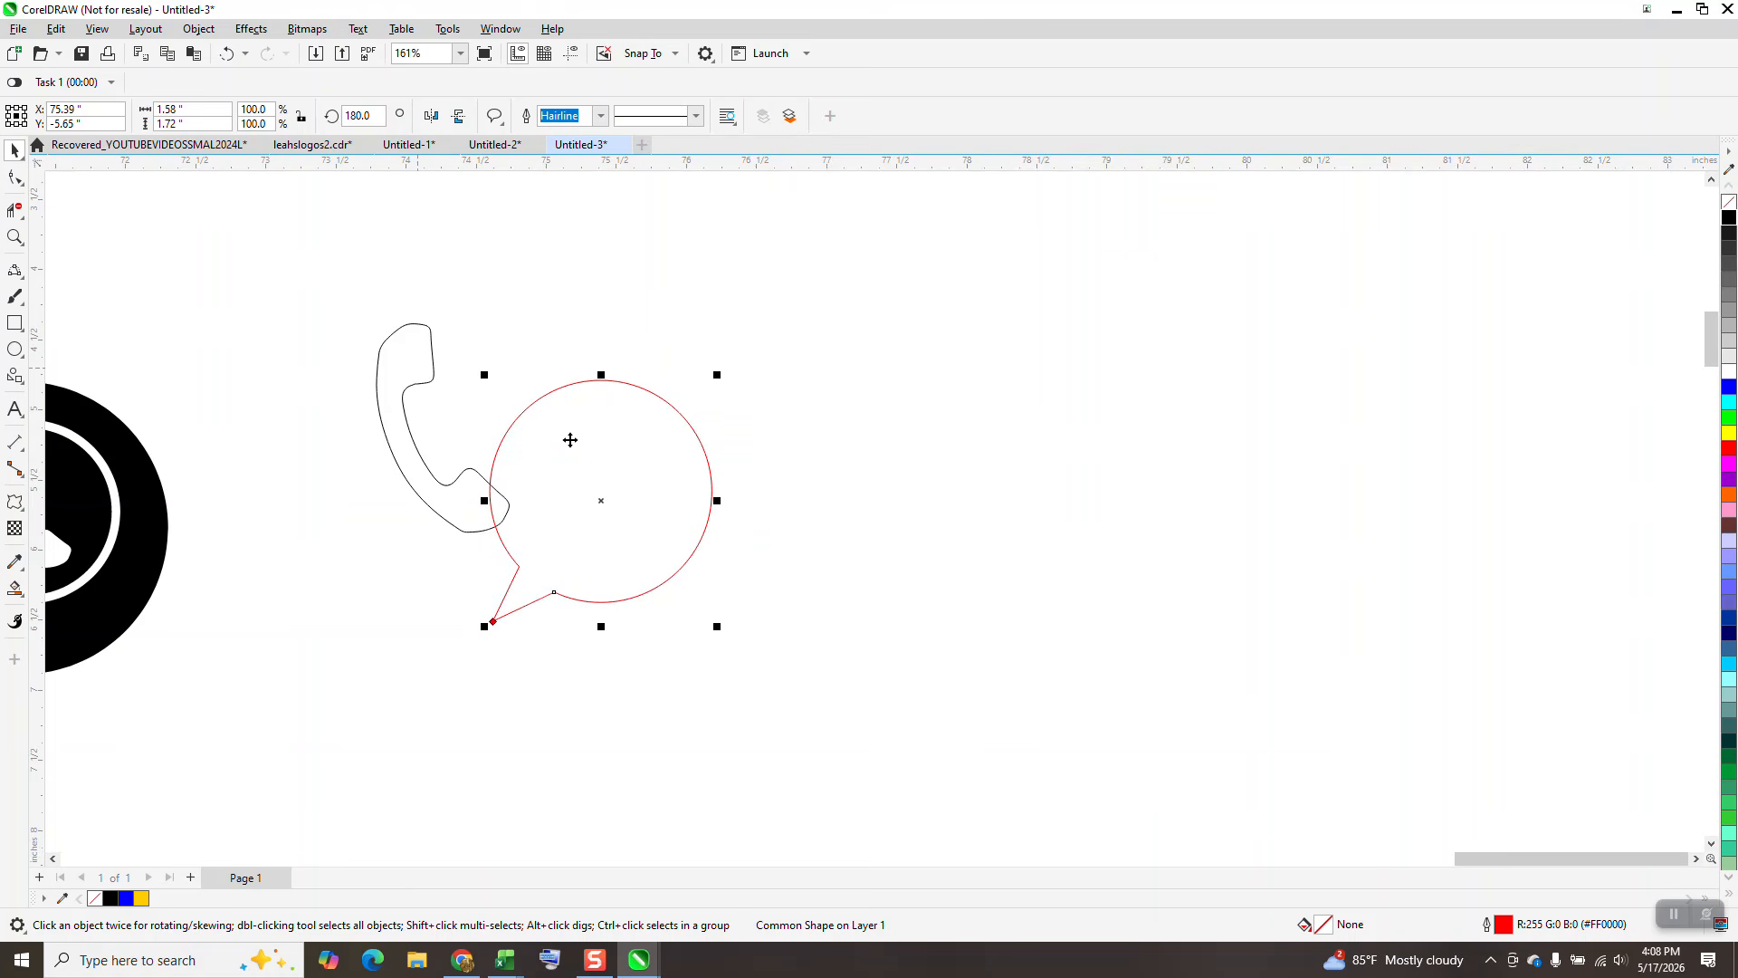
Position the speech bubble around the handset outline and scale it proportionally to 1.73 by 1.88 inches.
drag(716, 376, 790, 340)
drag(638, 473, 447, 446)
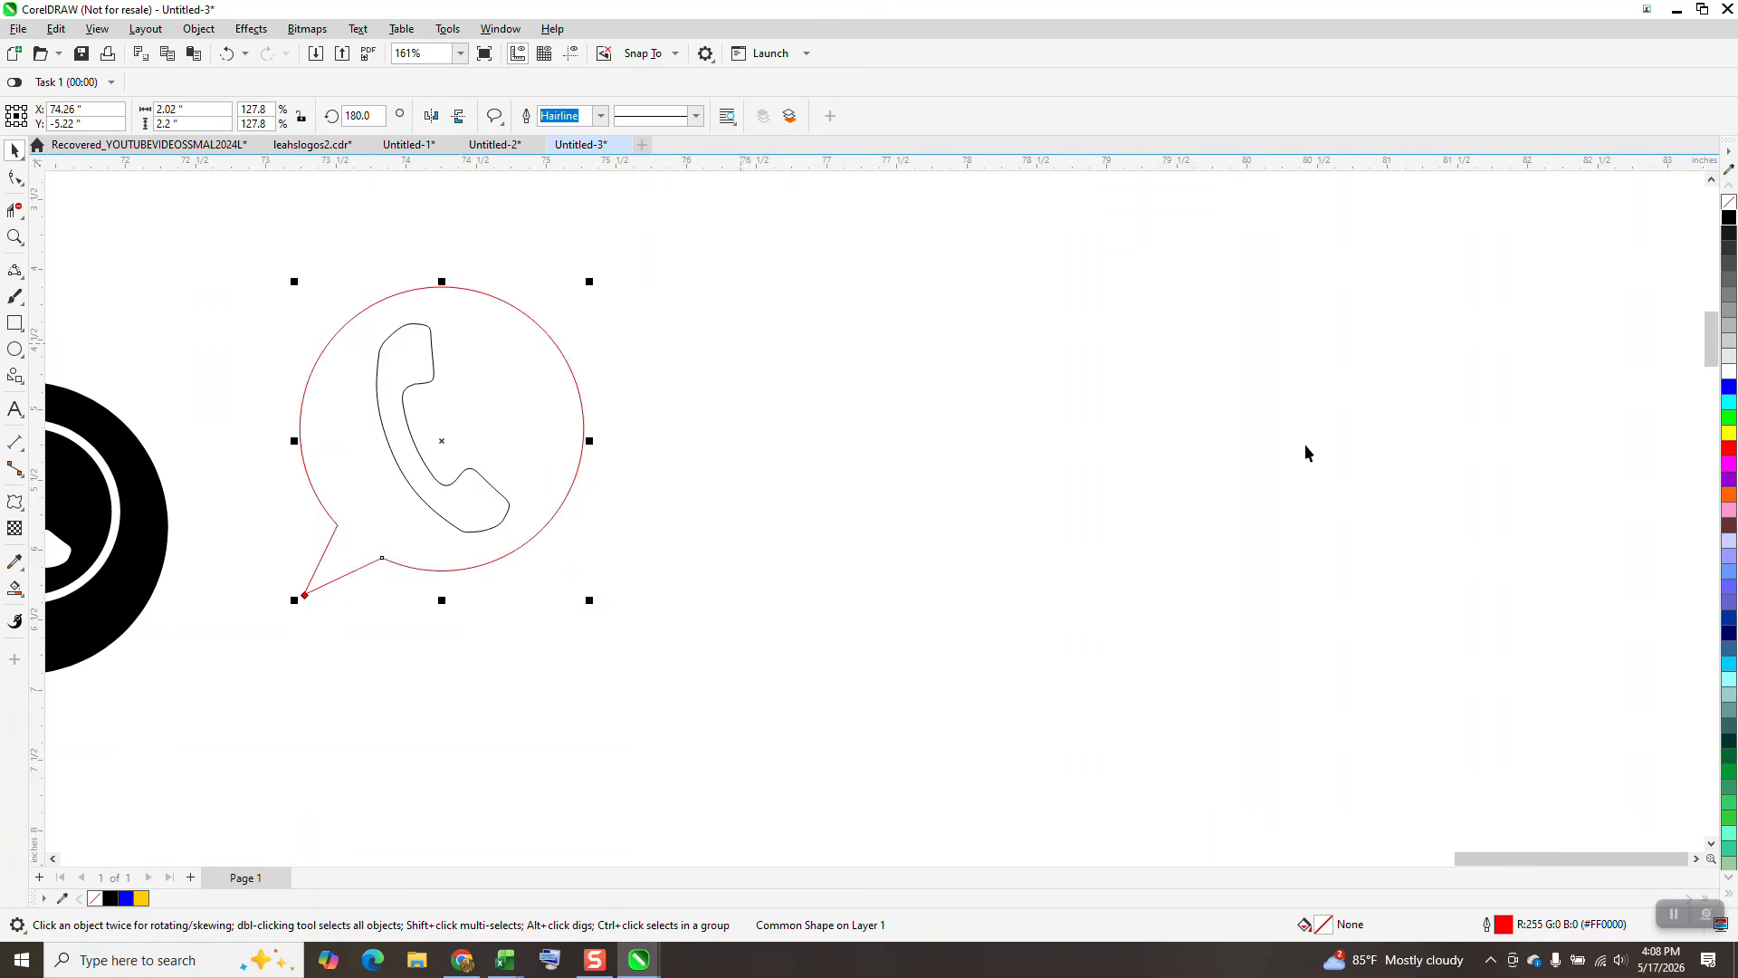
scroll(1242, 433, down, 2)
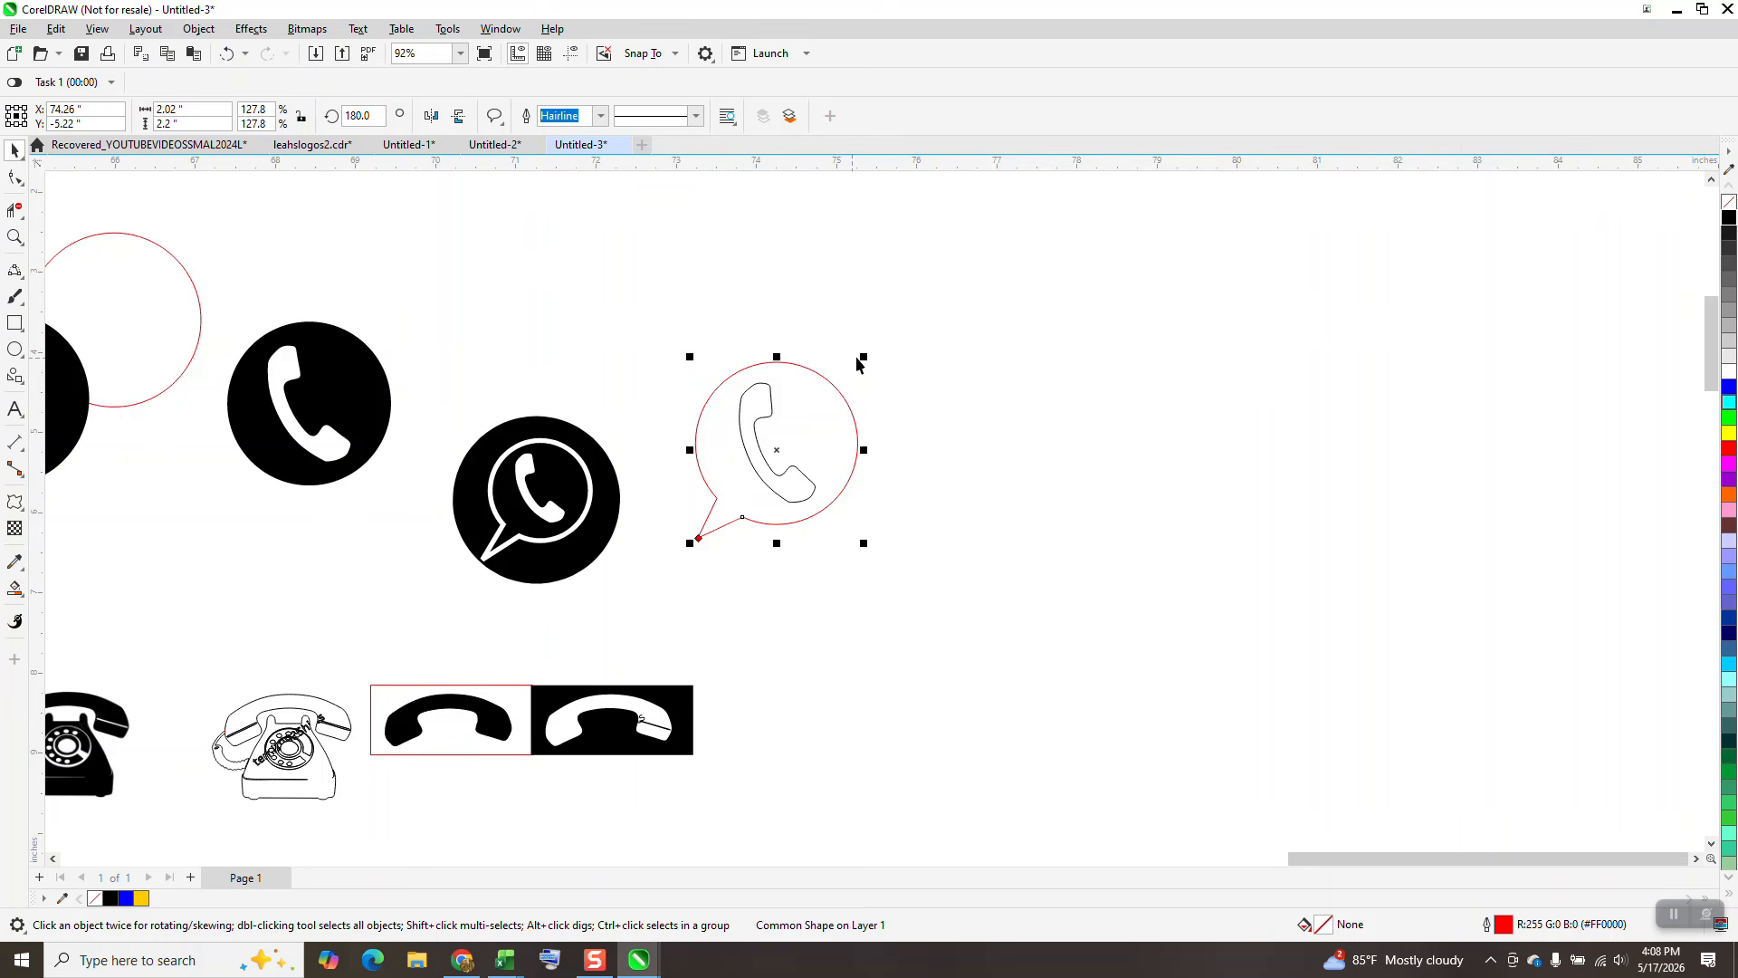
drag(861, 356, 863, 365)
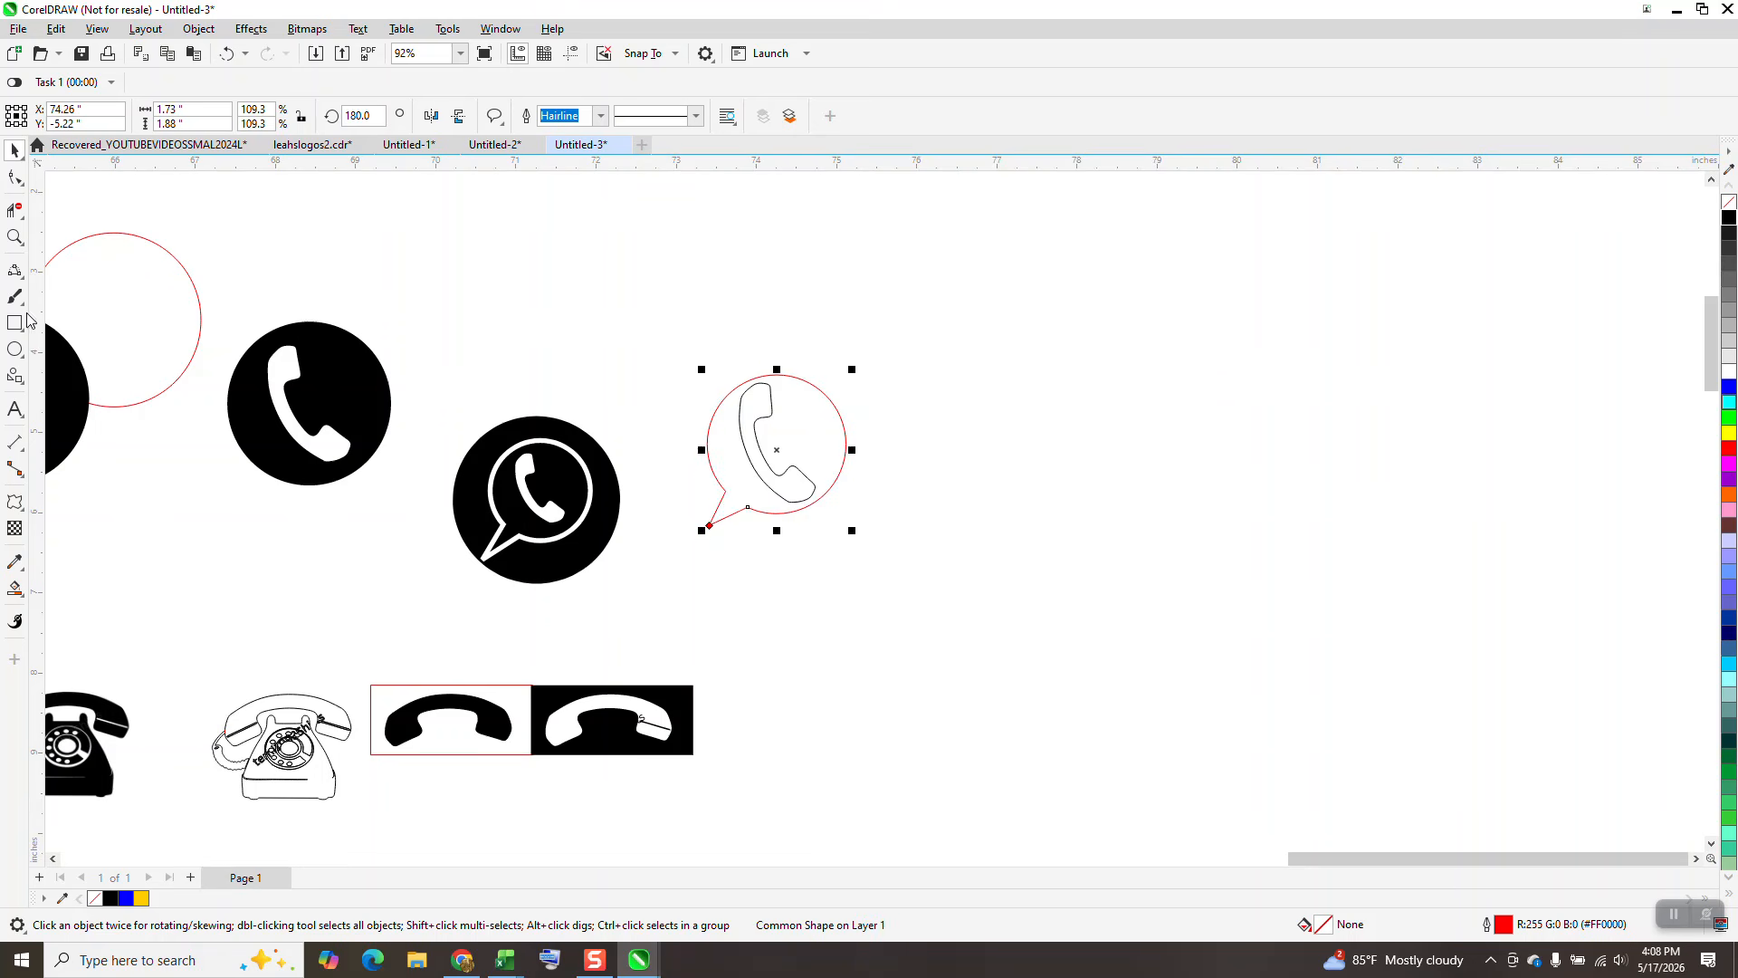
Draw a circle 2.51 inches across and snap its centre to the handset's centre, around the speech bubble.
click(15, 349)
drag(1041, 430, 933, 508)
key(space)
drag(1036, 432, 1085, 449)
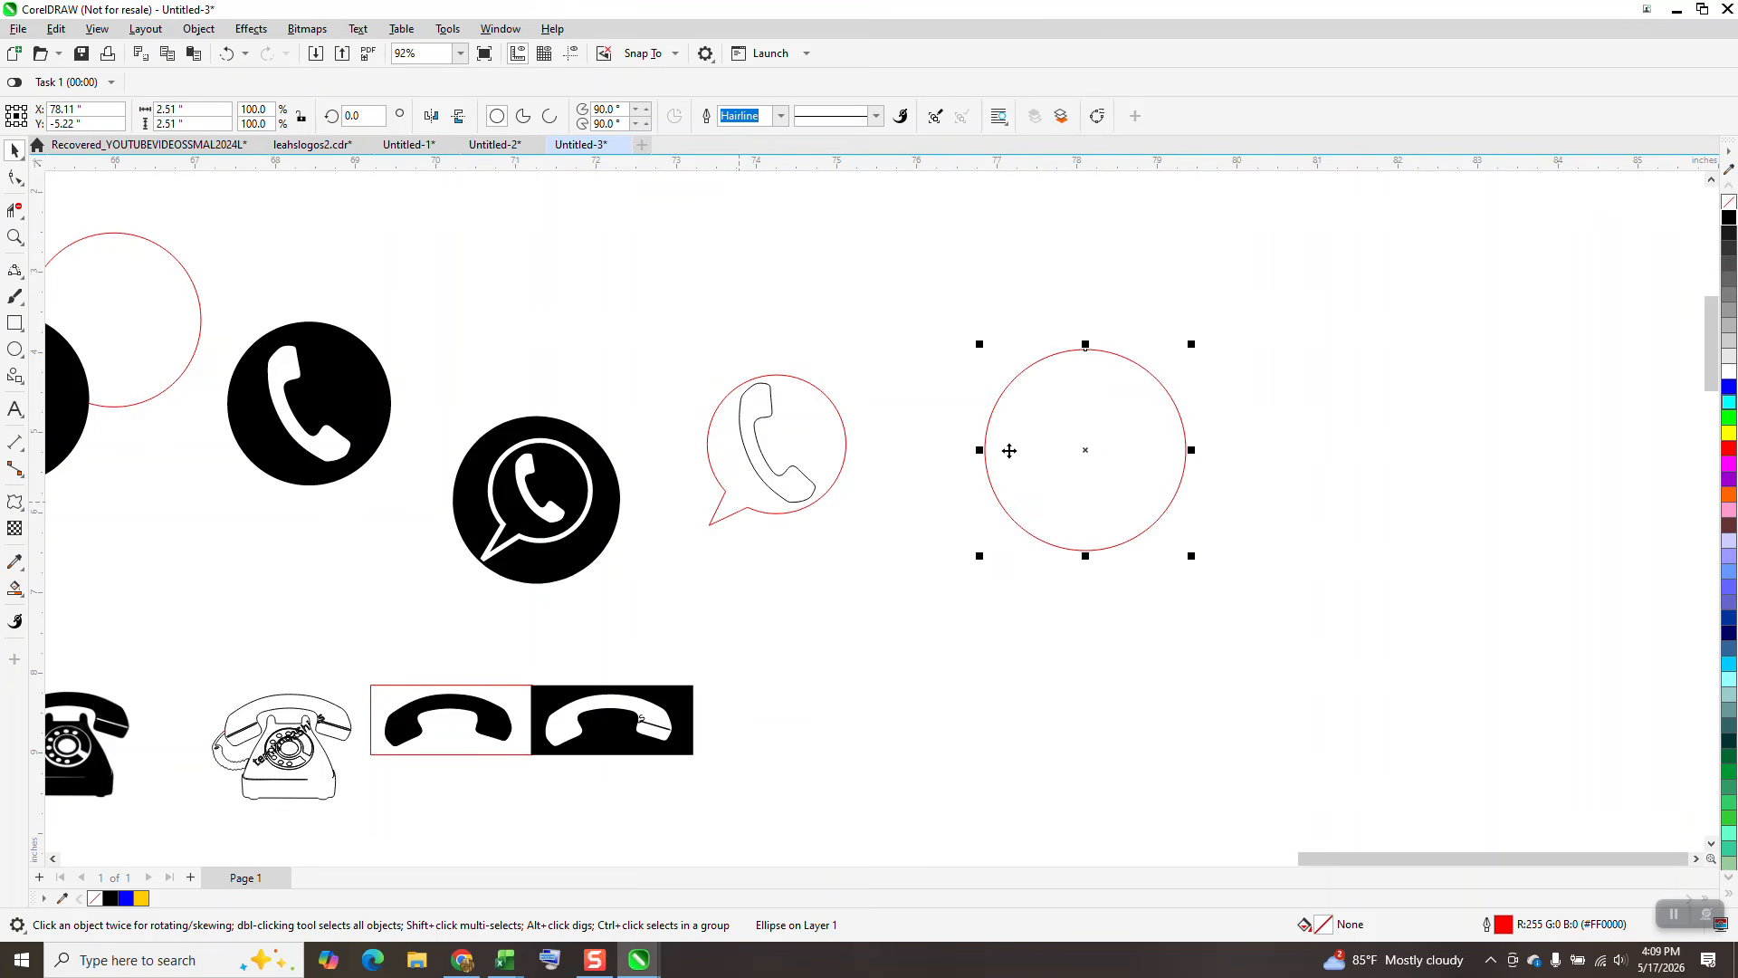
drag(1086, 451, 771, 449)
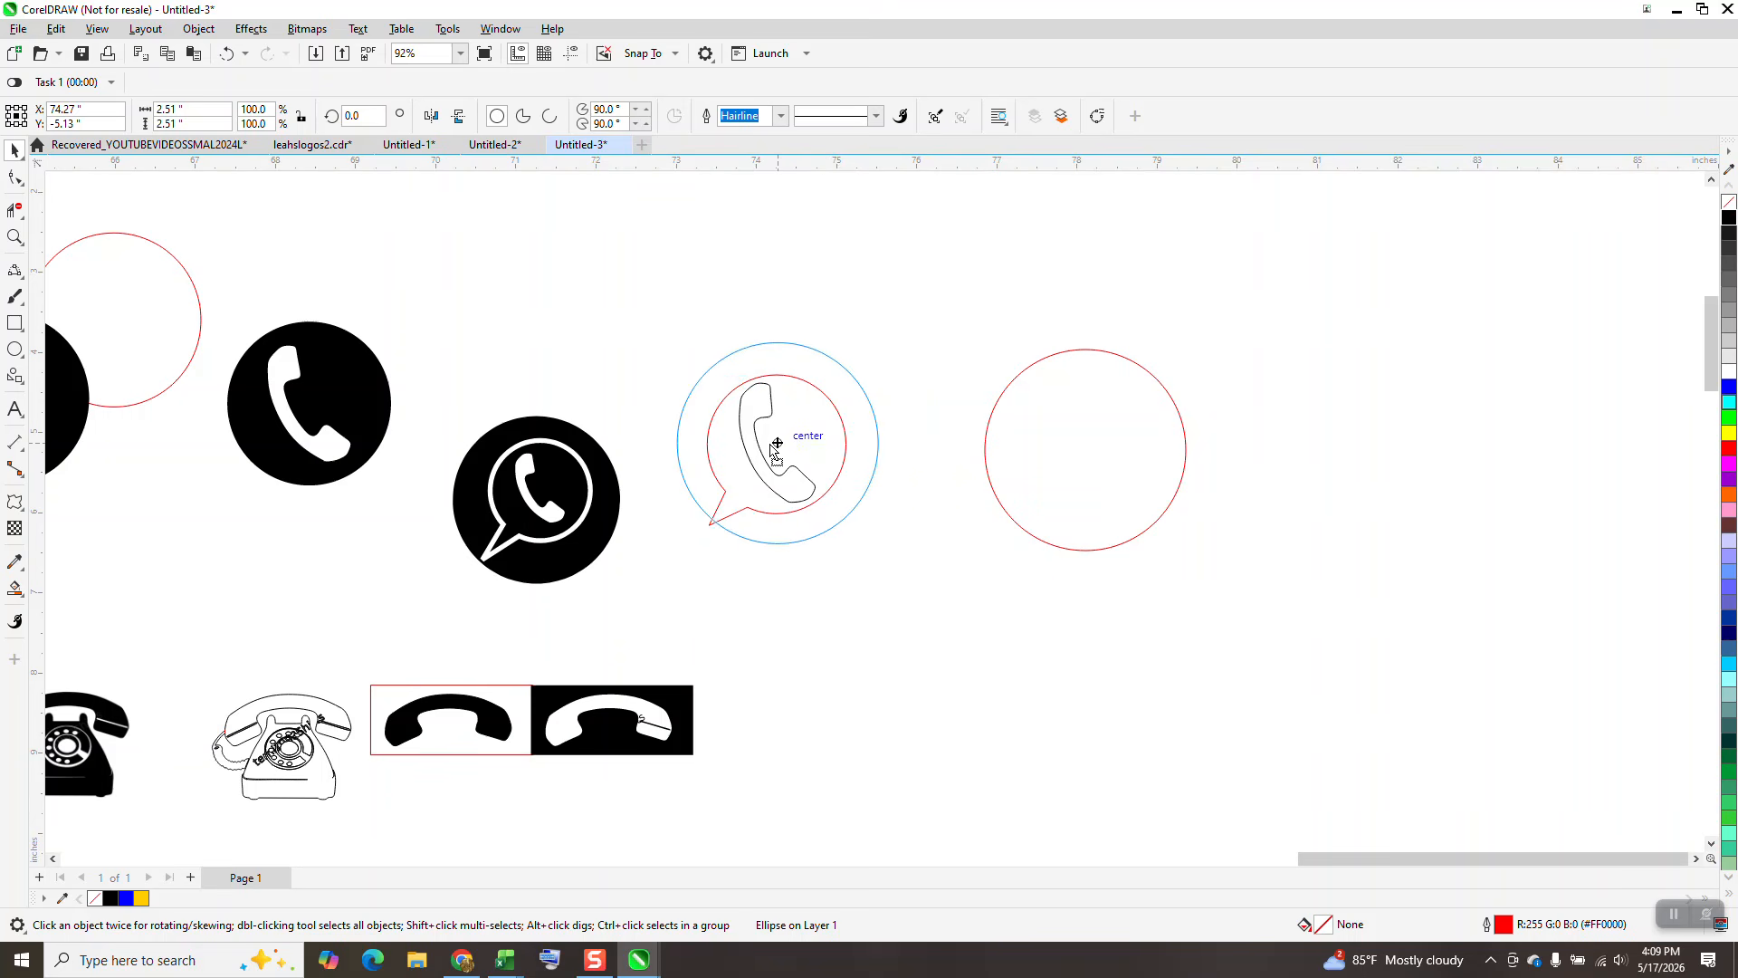
Set a small nudge distance and nudge the outer circle down and slightly left to enclose the speech bubble's tail.
click(923, 341)
click(632, 117)
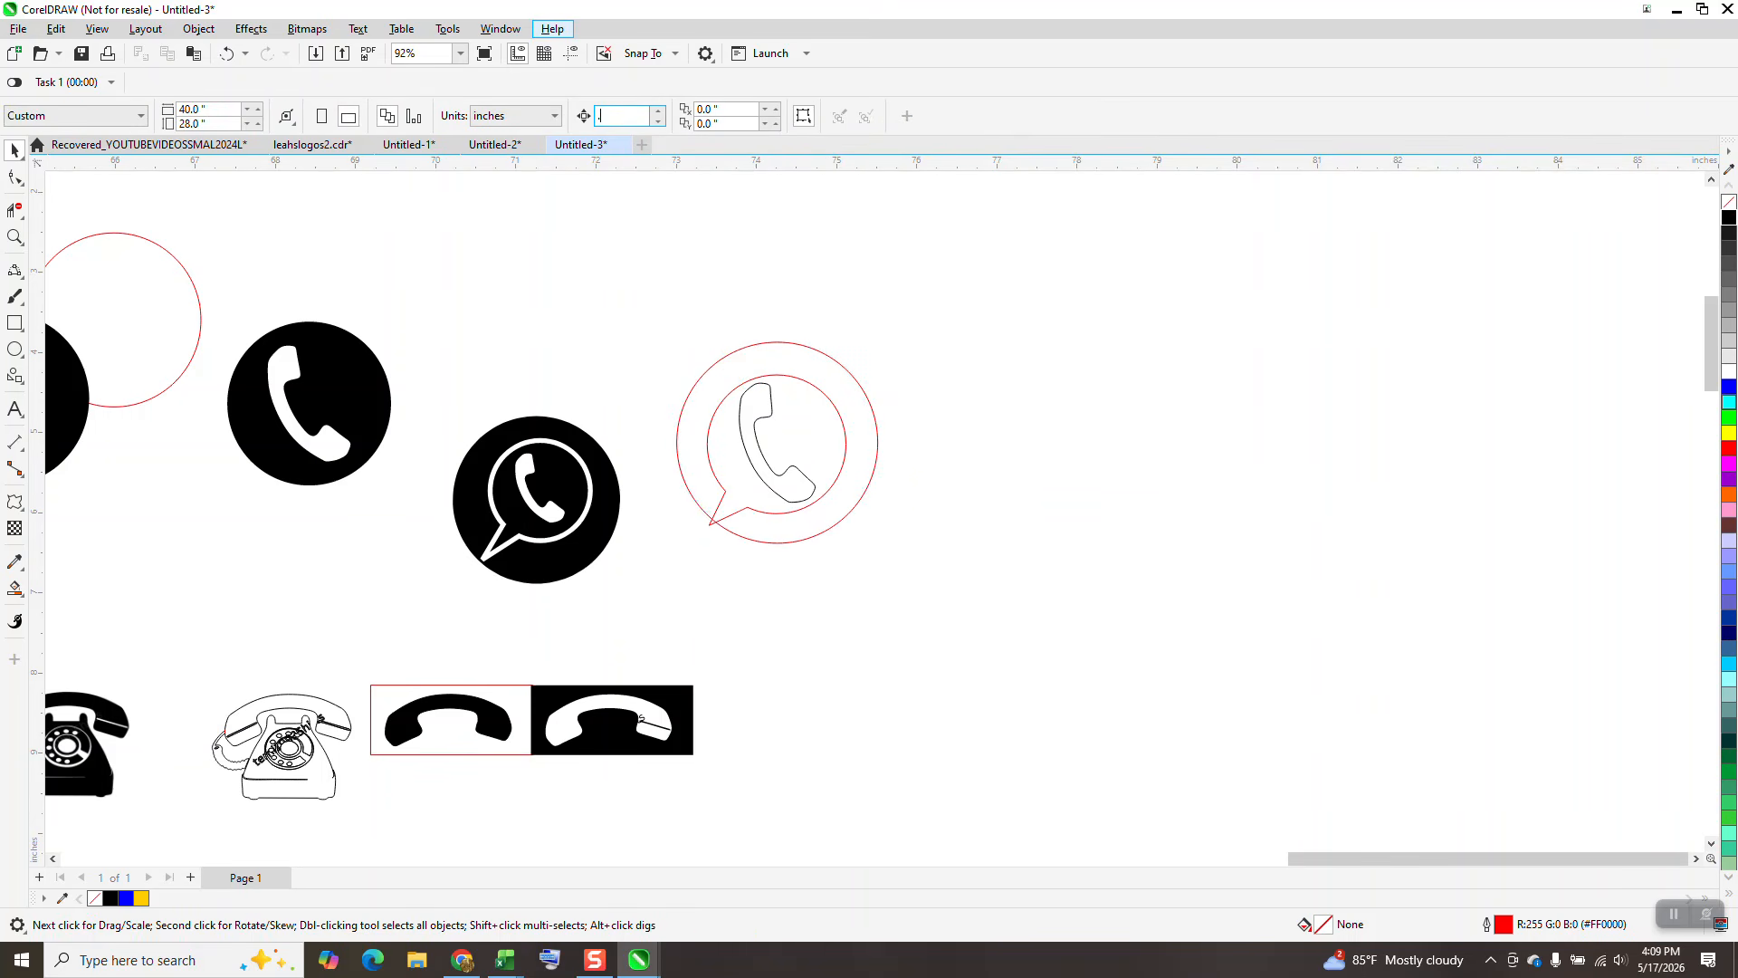
click(866, 395)
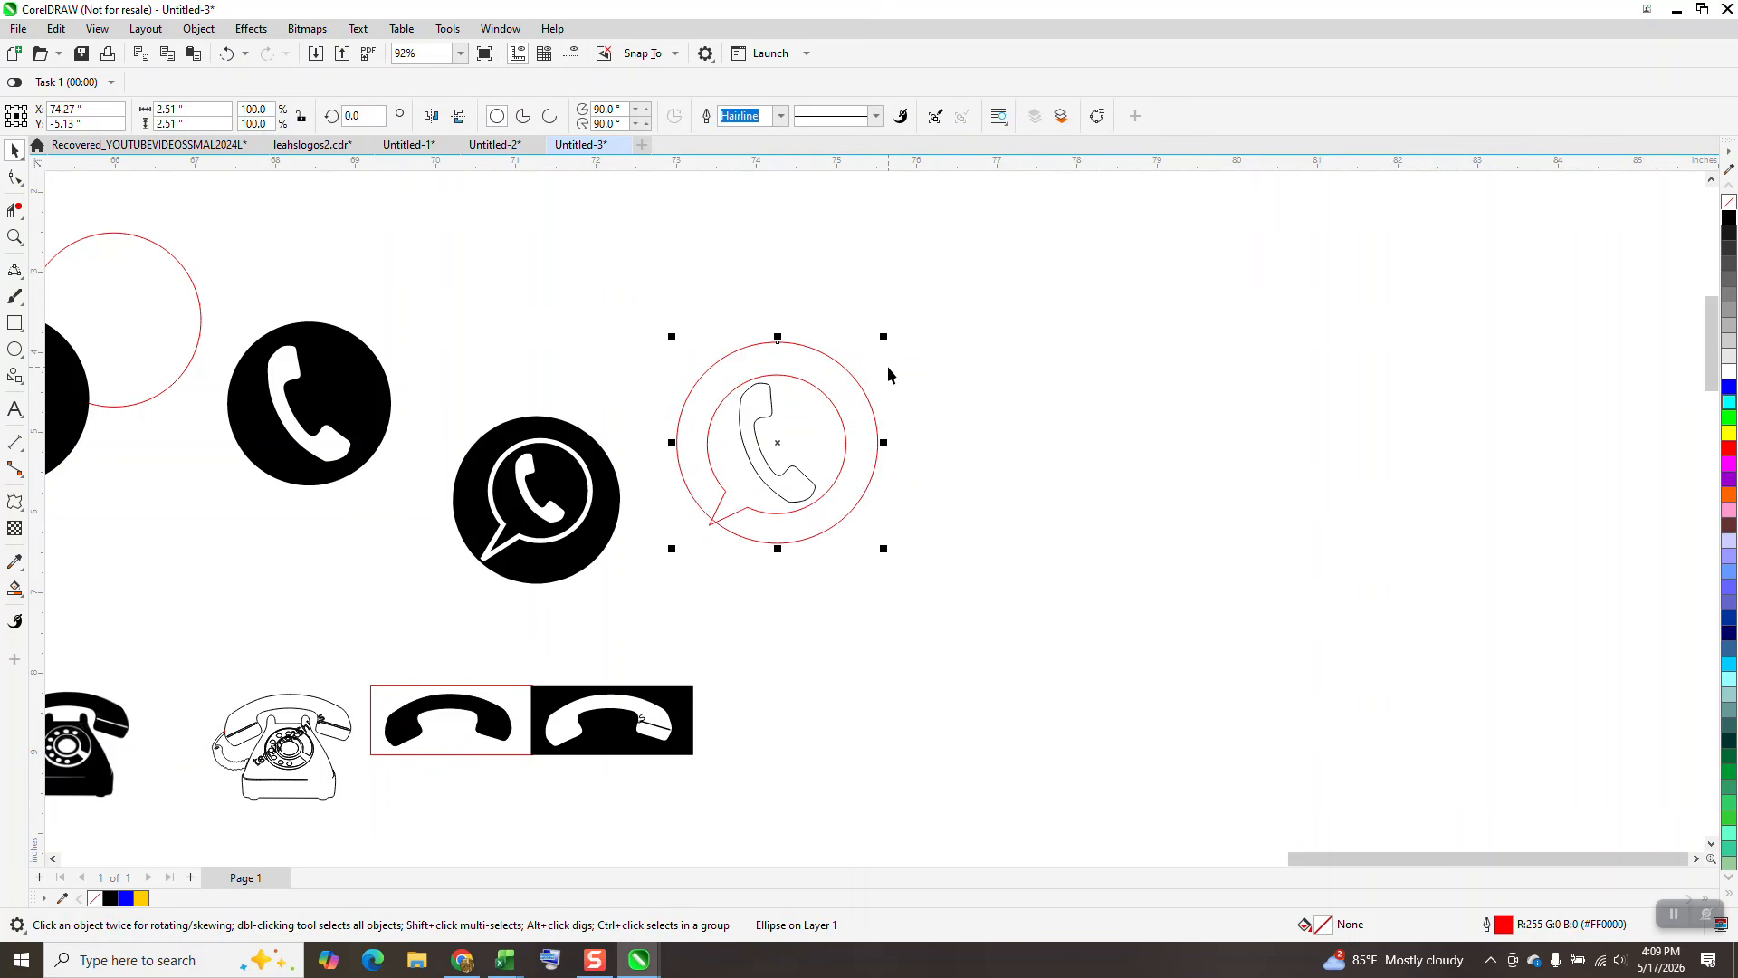
key(Down)
key(Down)
key(Down)
key(Down)
key(Down)
key(Left)
key(Left)
key(Down)
key(Down)
key(Down)
key(Down)
key(Down)
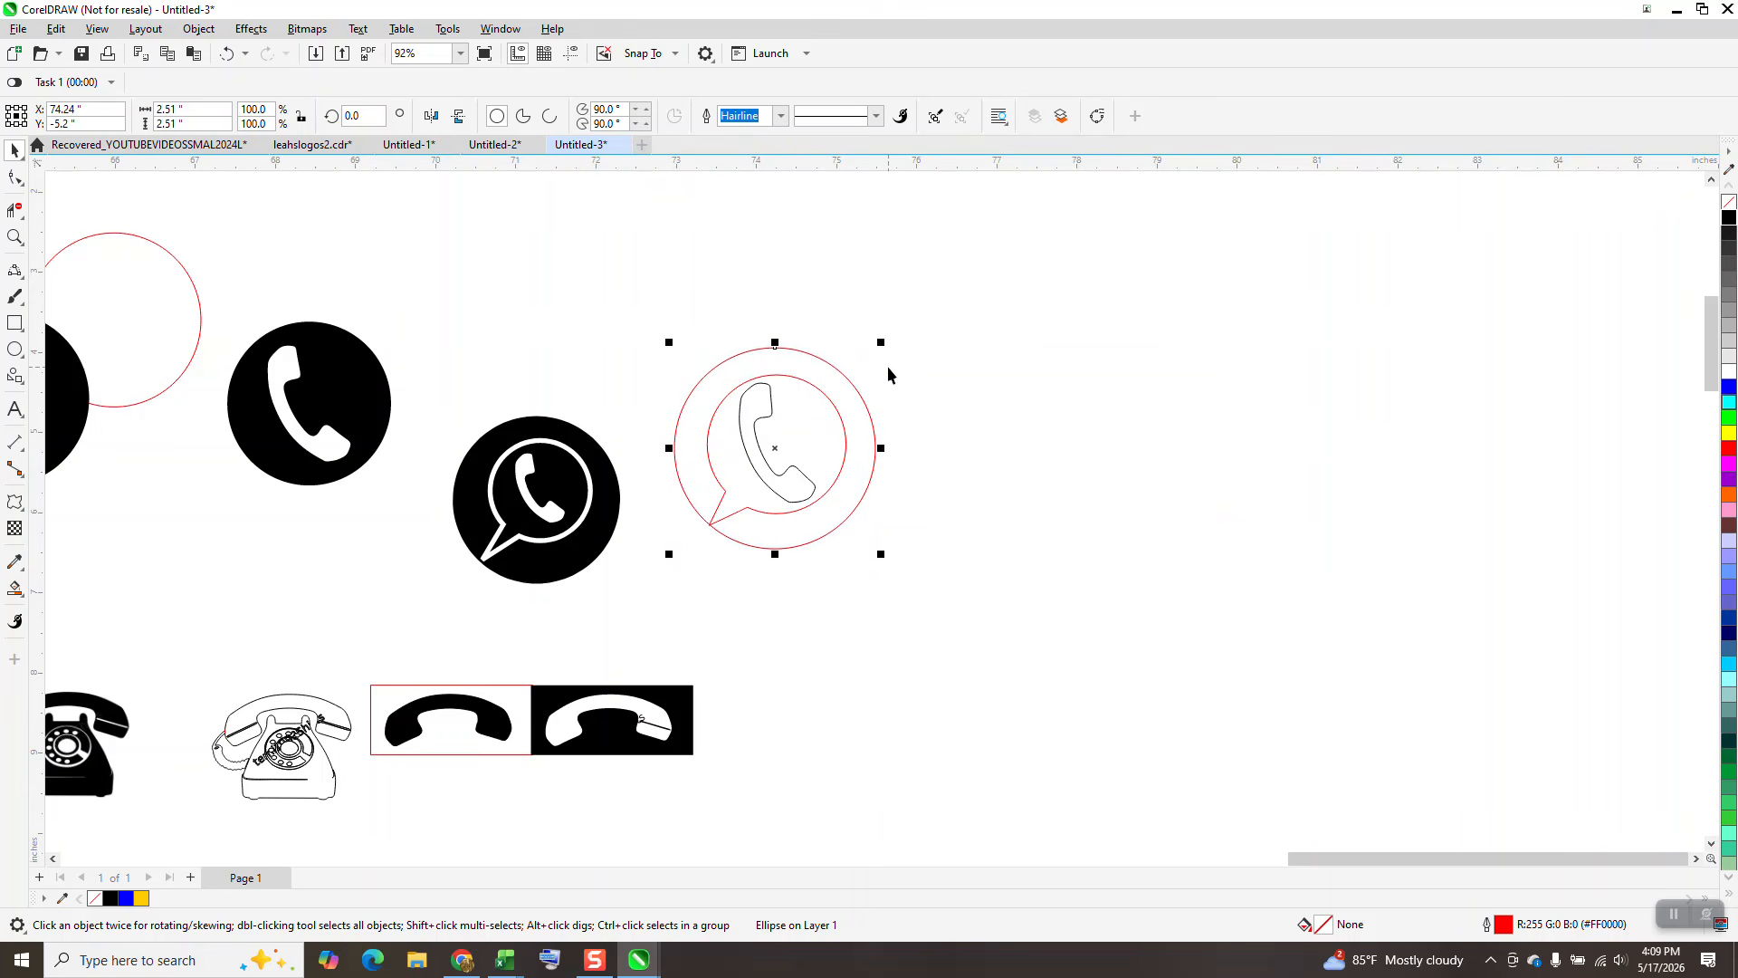
key(Right)
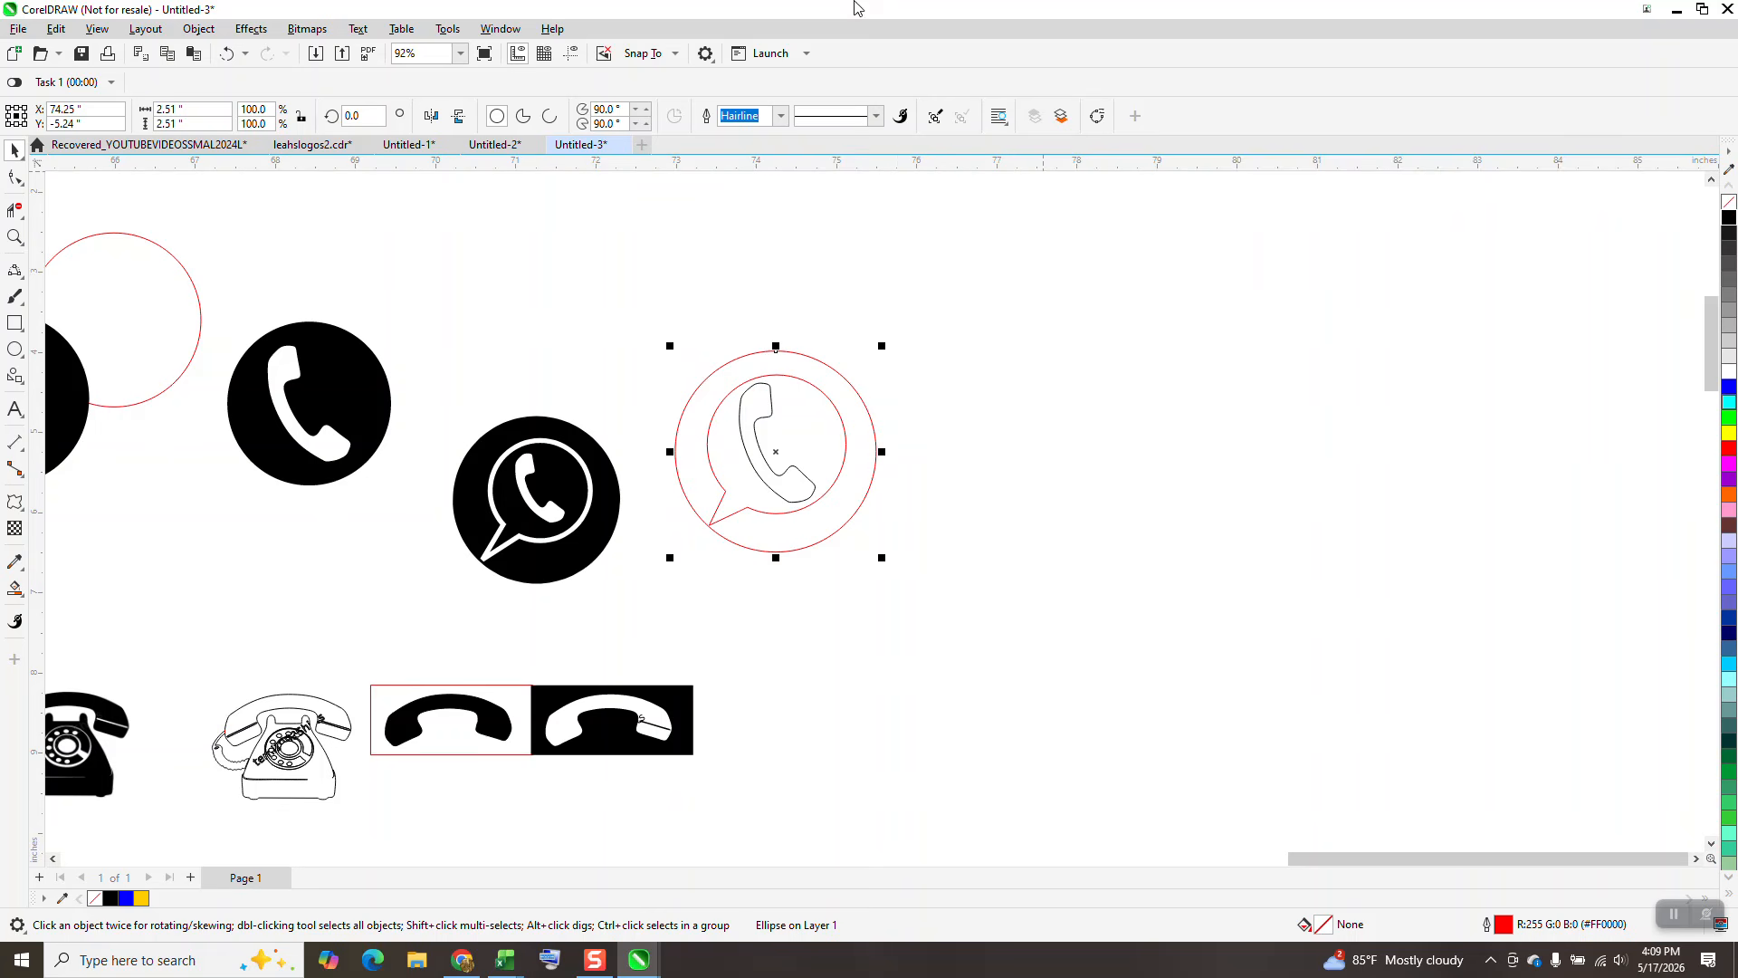
Set the speech bubble's outline width to 2.0 pt and convert that outline to an object.
click(422, 53)
click(840, 423)
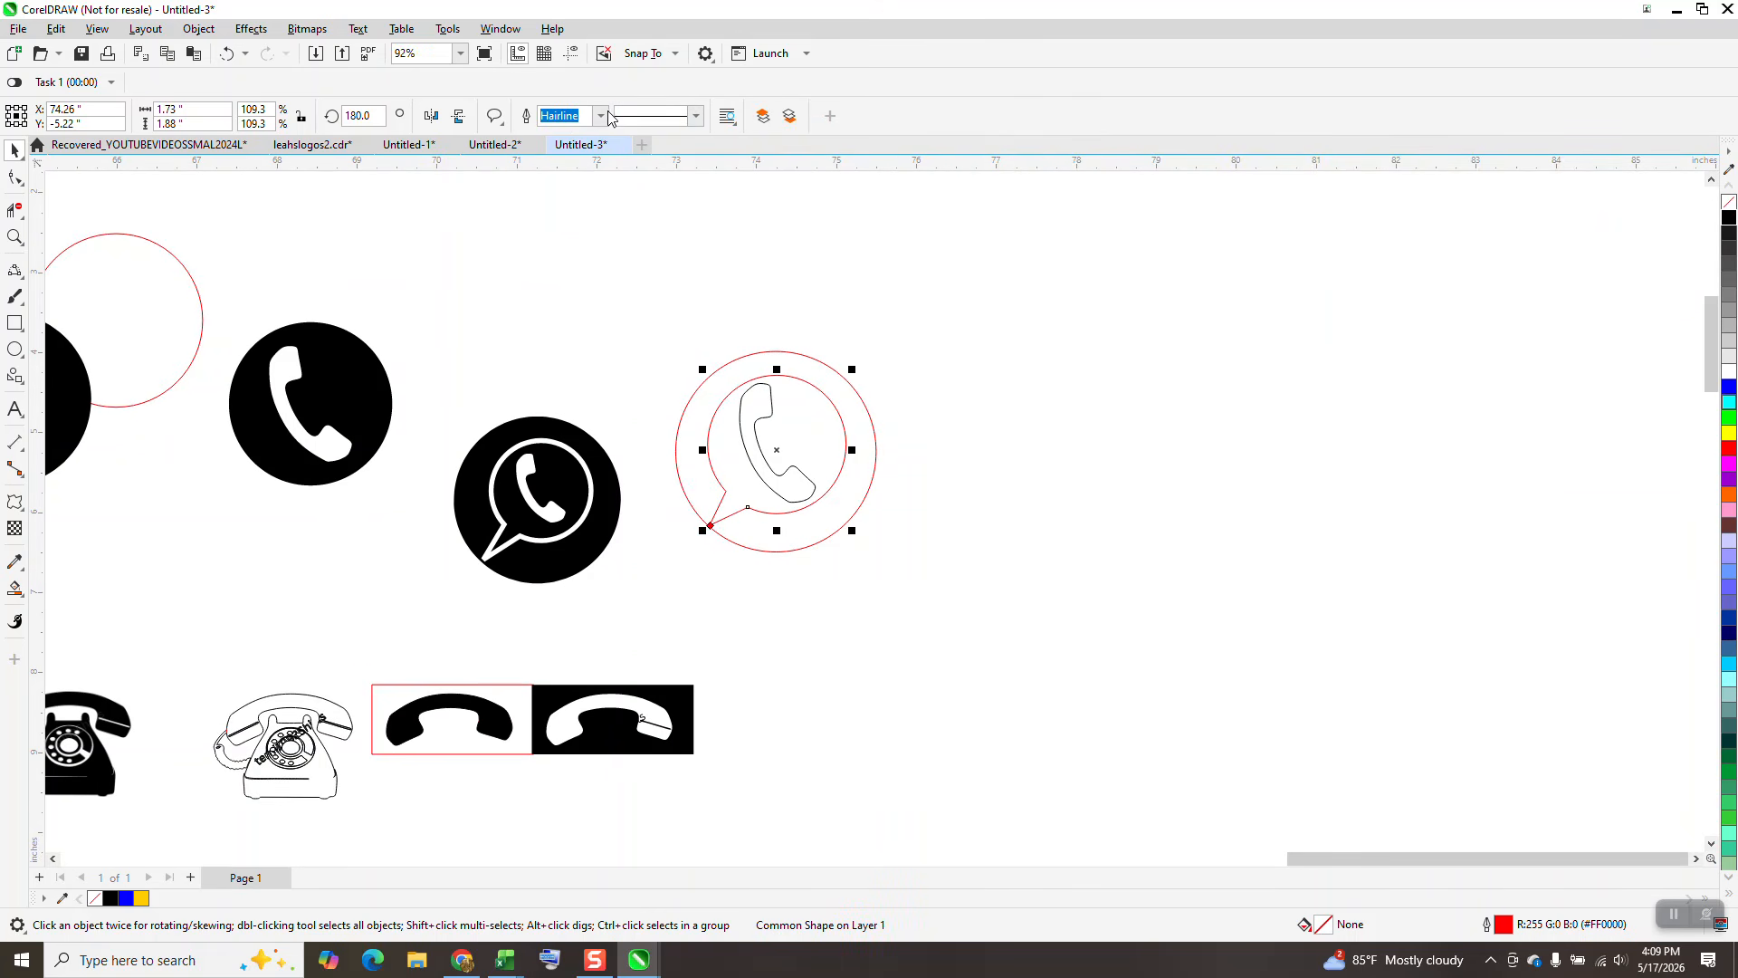
click(603, 119)
click(565, 216)
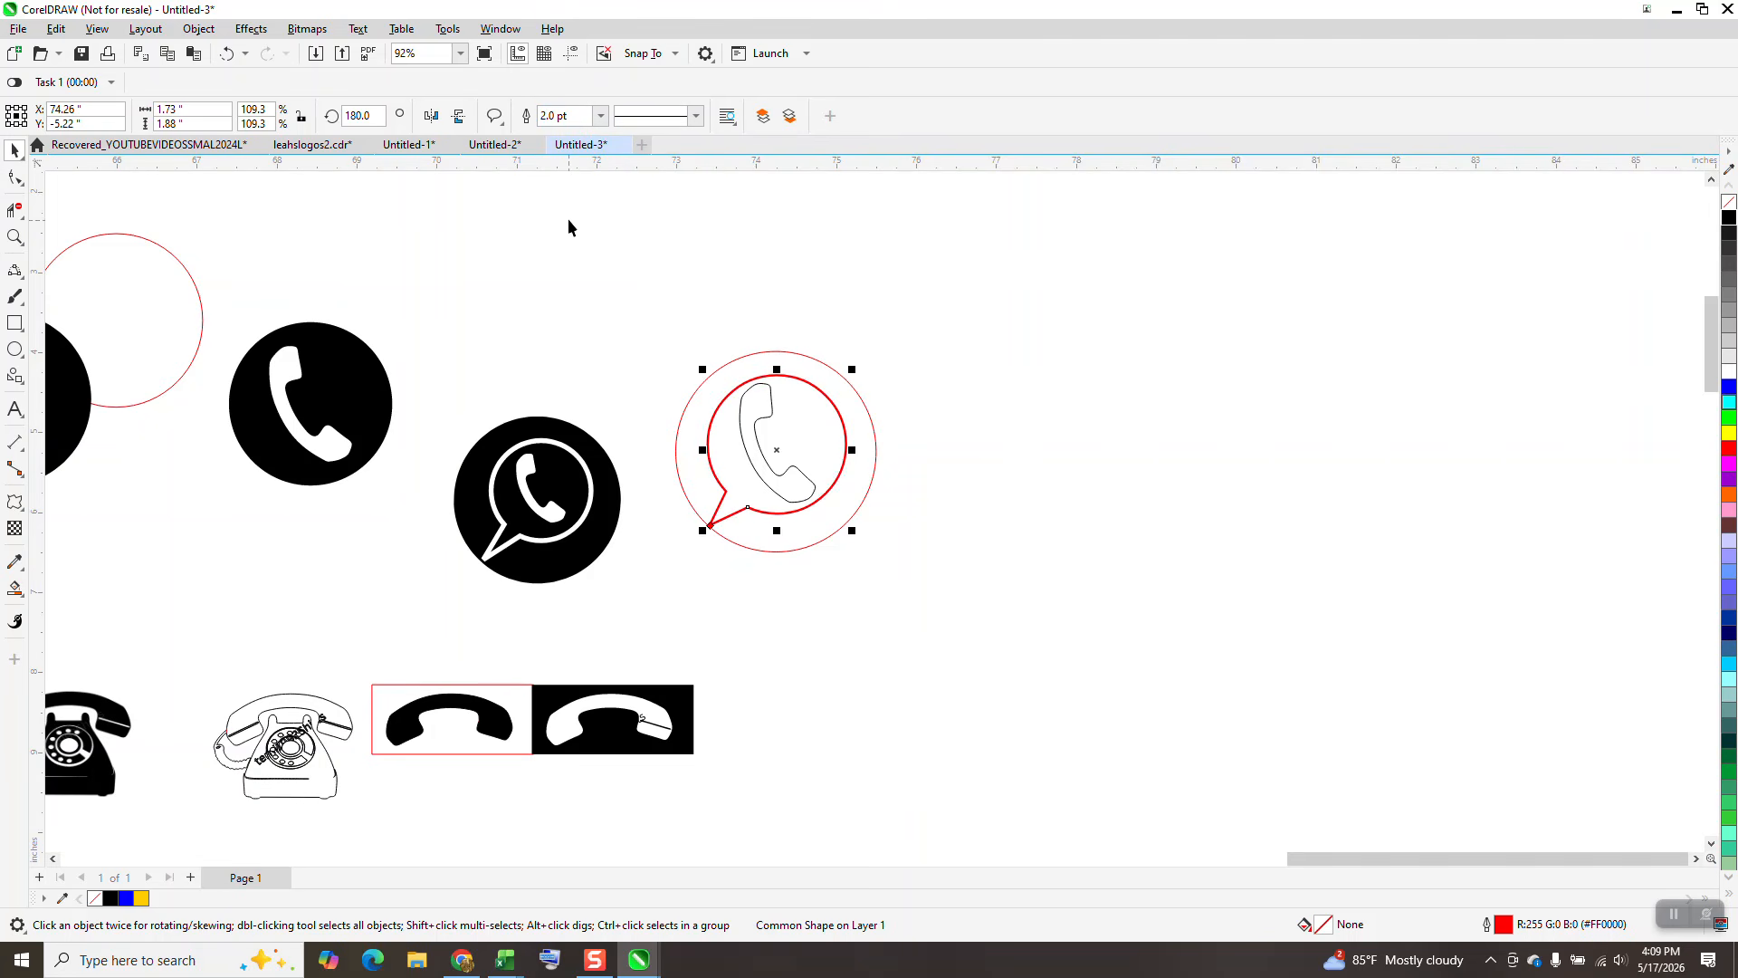
click(200, 28)
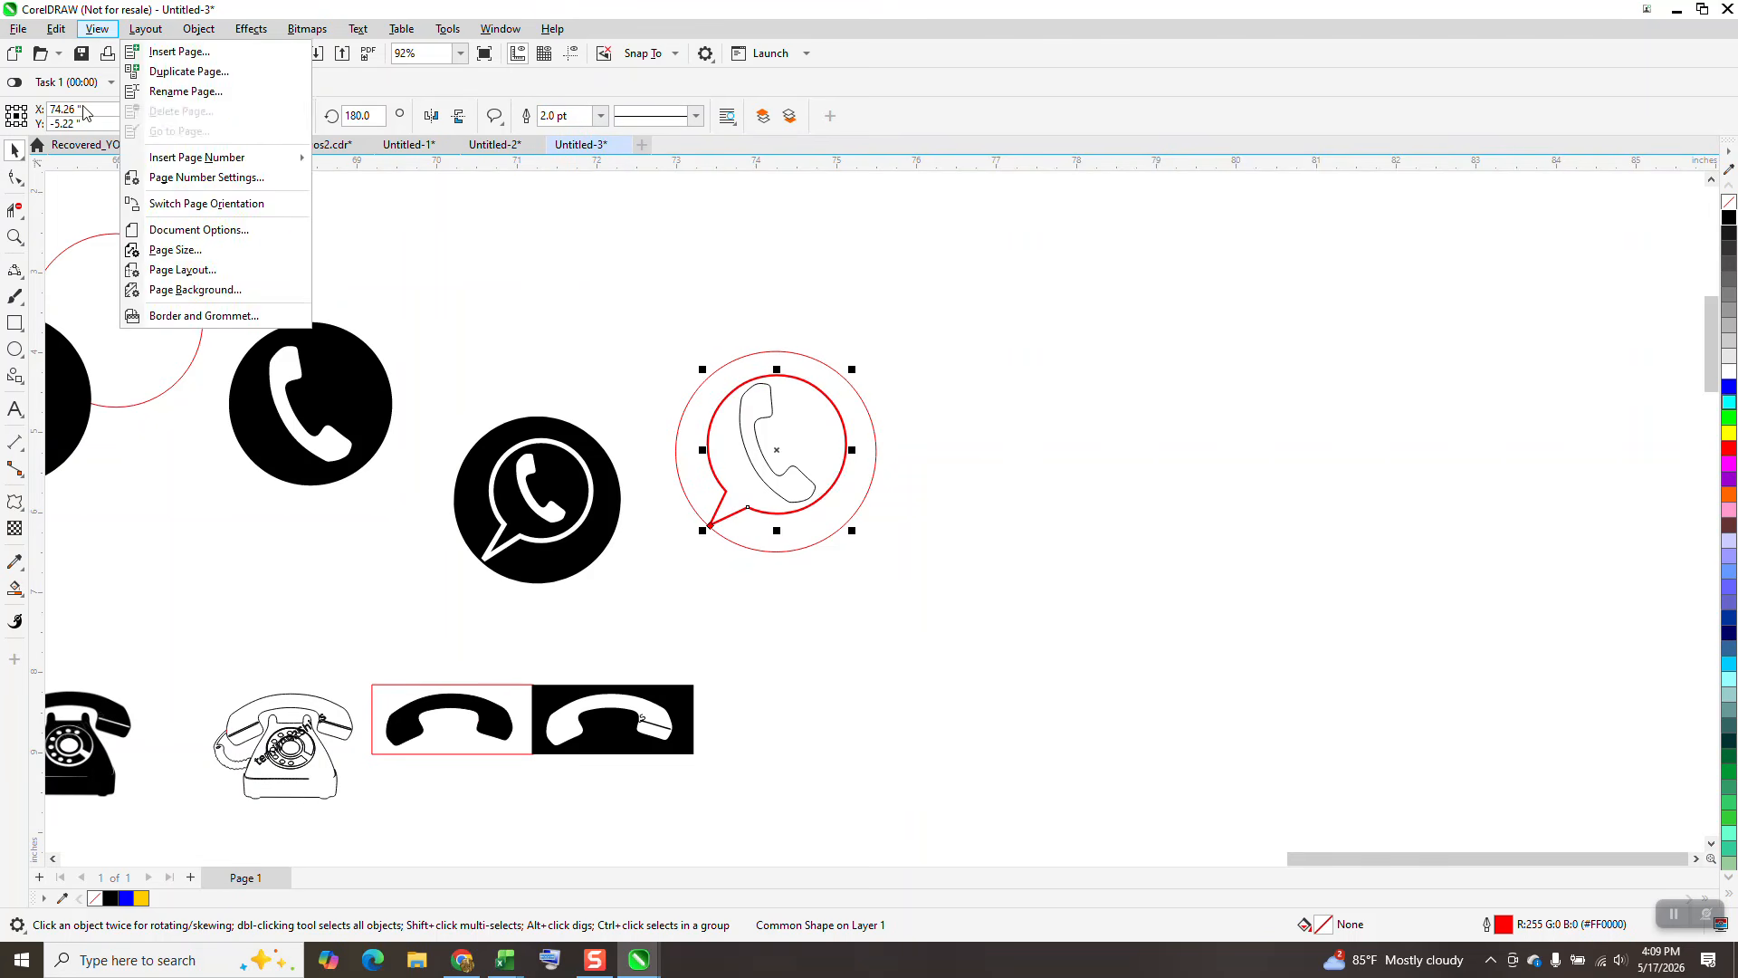
click(199, 28)
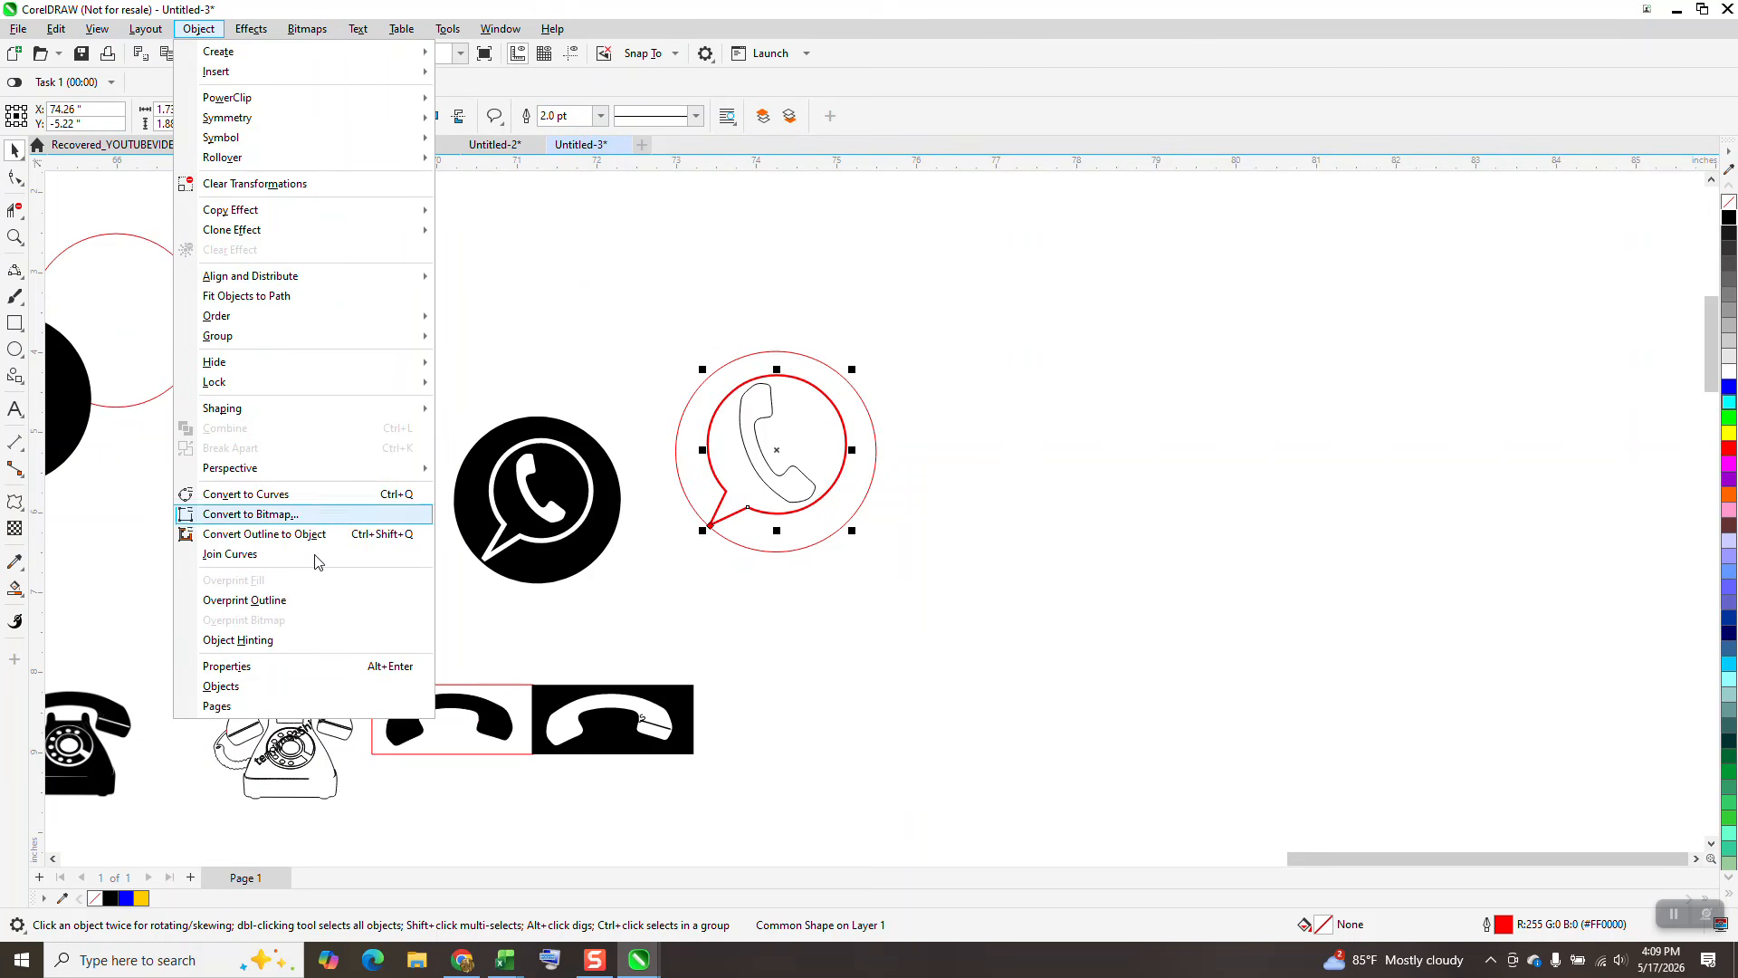
click(315, 534)
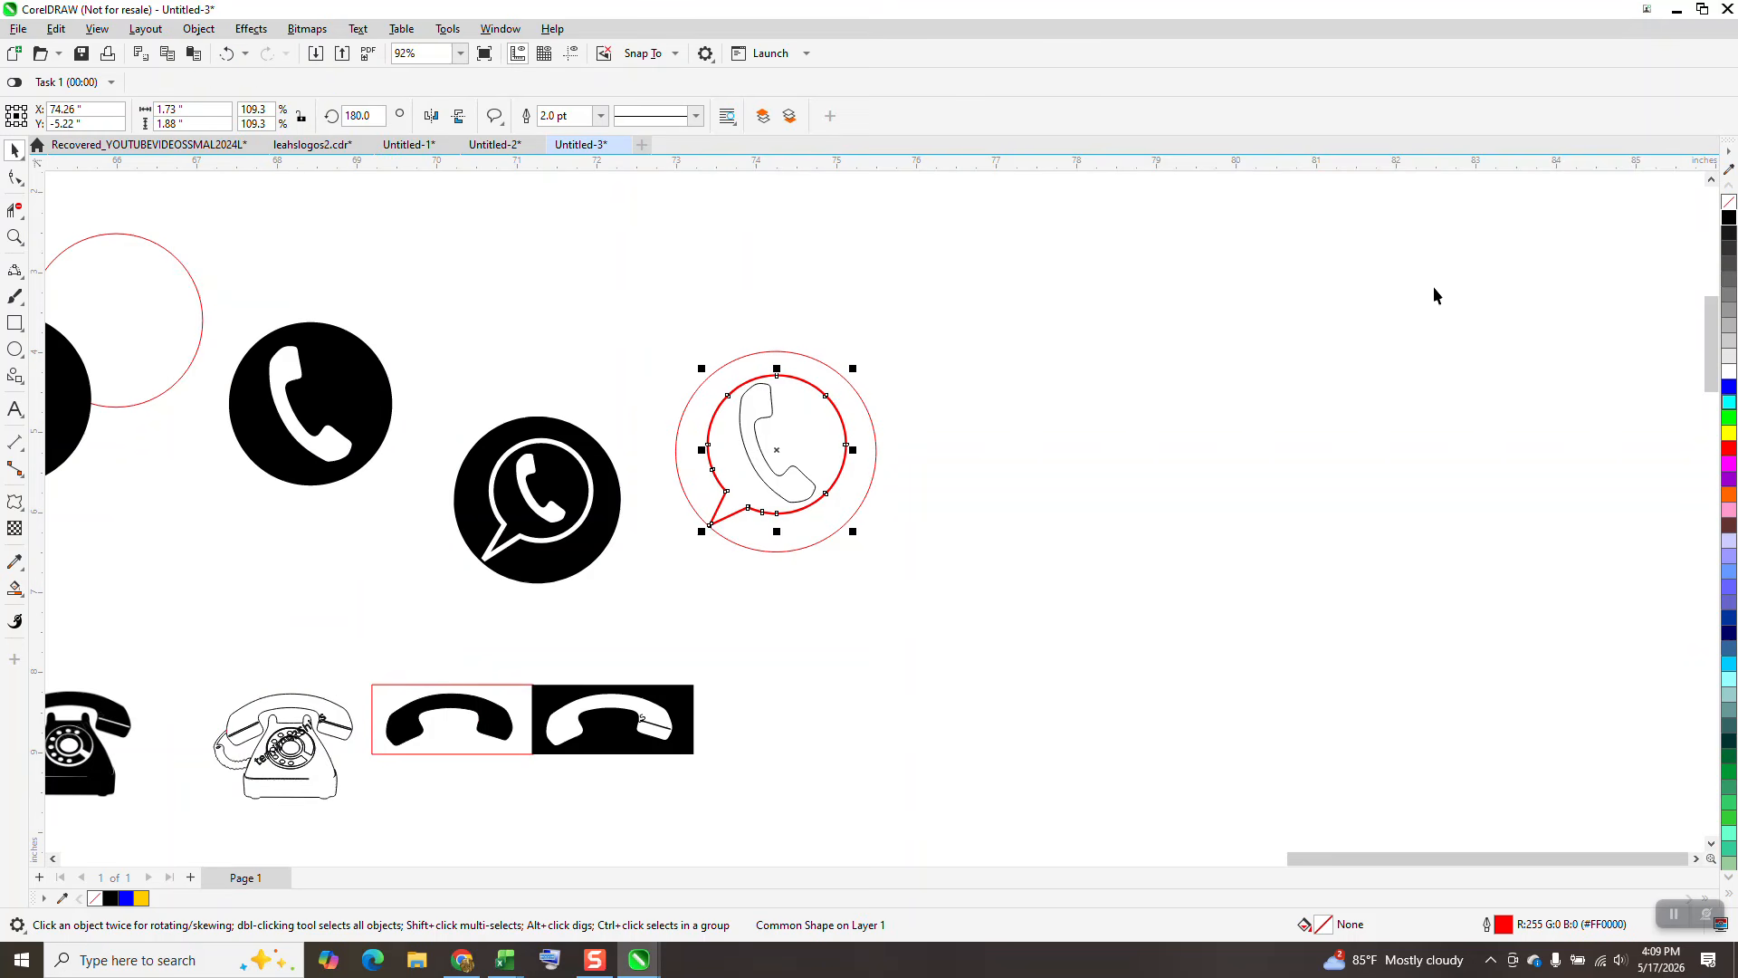
Give the converted speech-bubble band a black hairline outline and remove its red fill.
right_click(1730, 216)
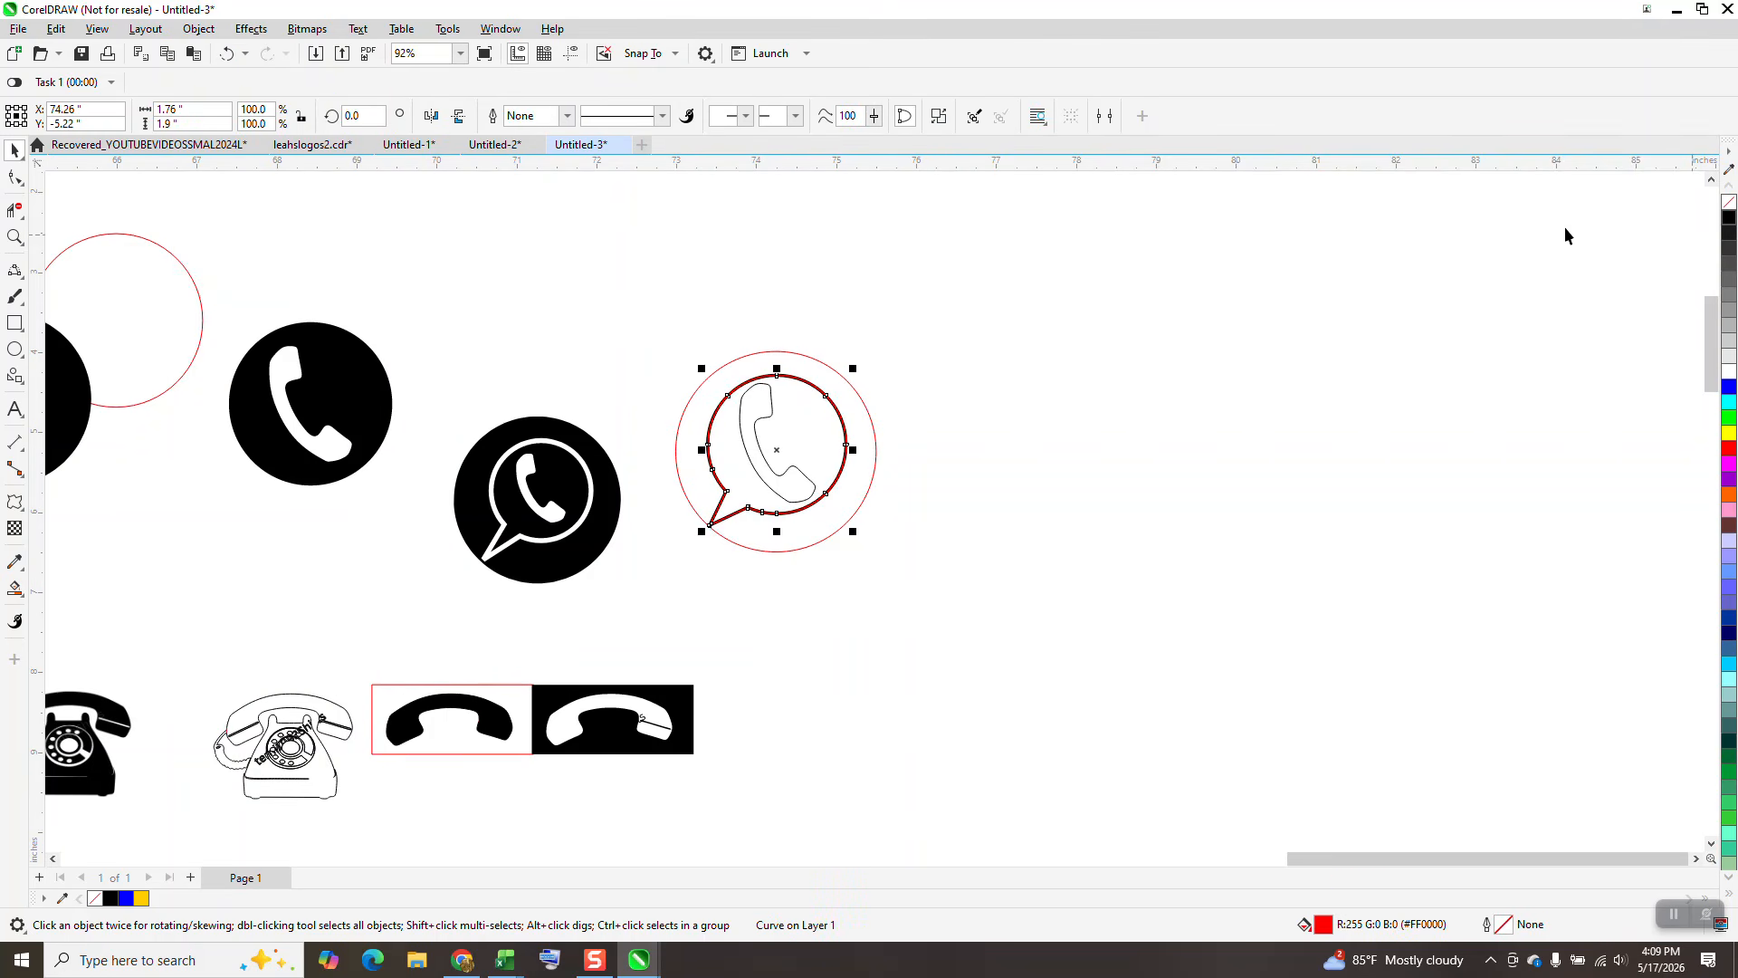
click(16, 238)
drag(574, 318, 994, 551)
click(15, 150)
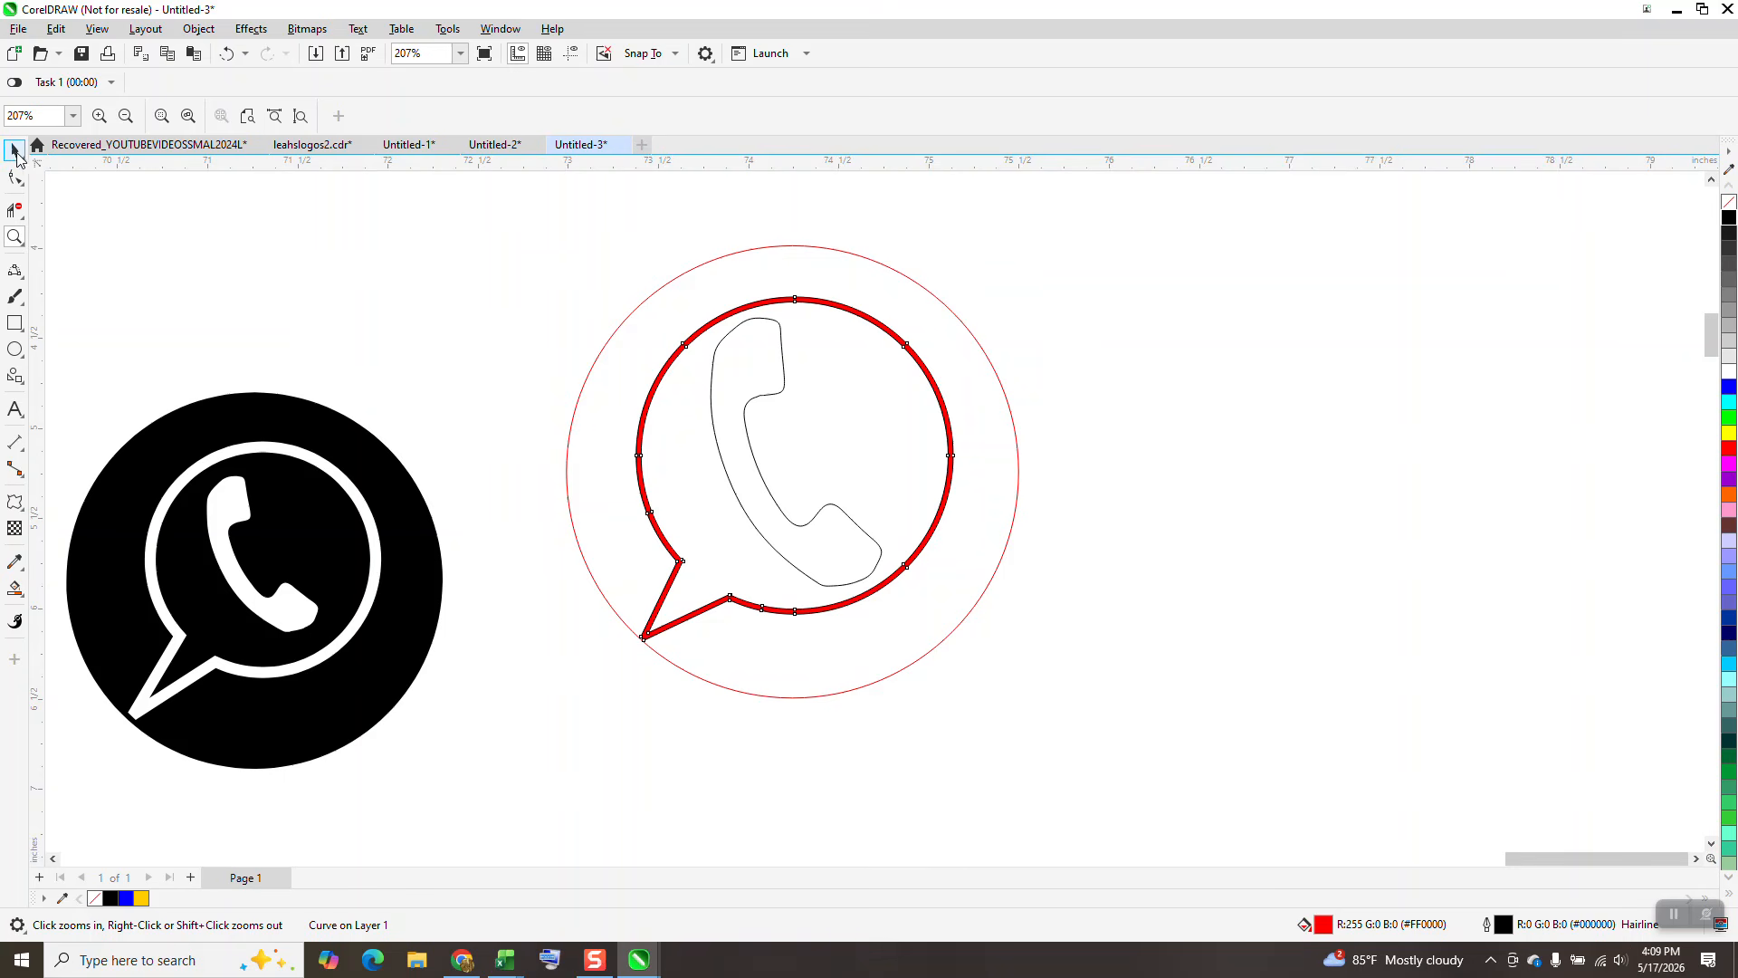
click(1729, 214)
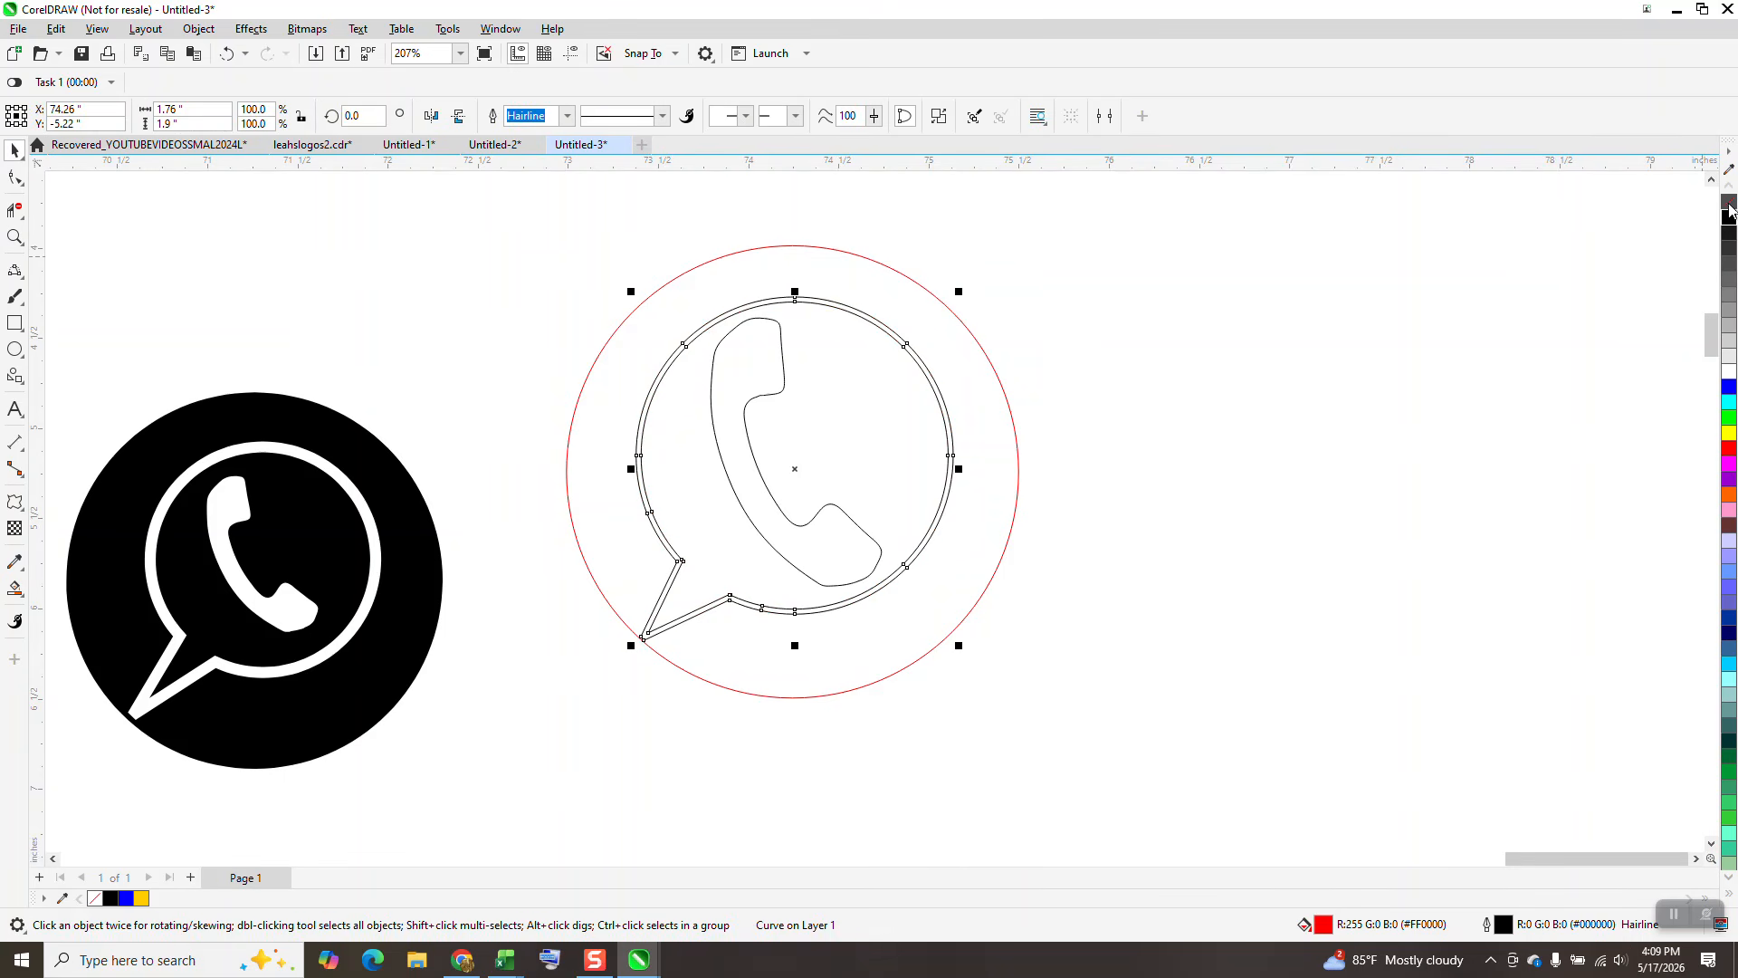
Smart-fill the area between the outer circle and the speech bubble, and the bubble's interior around the handset, with black.
scroll(705, 514, down, 4)
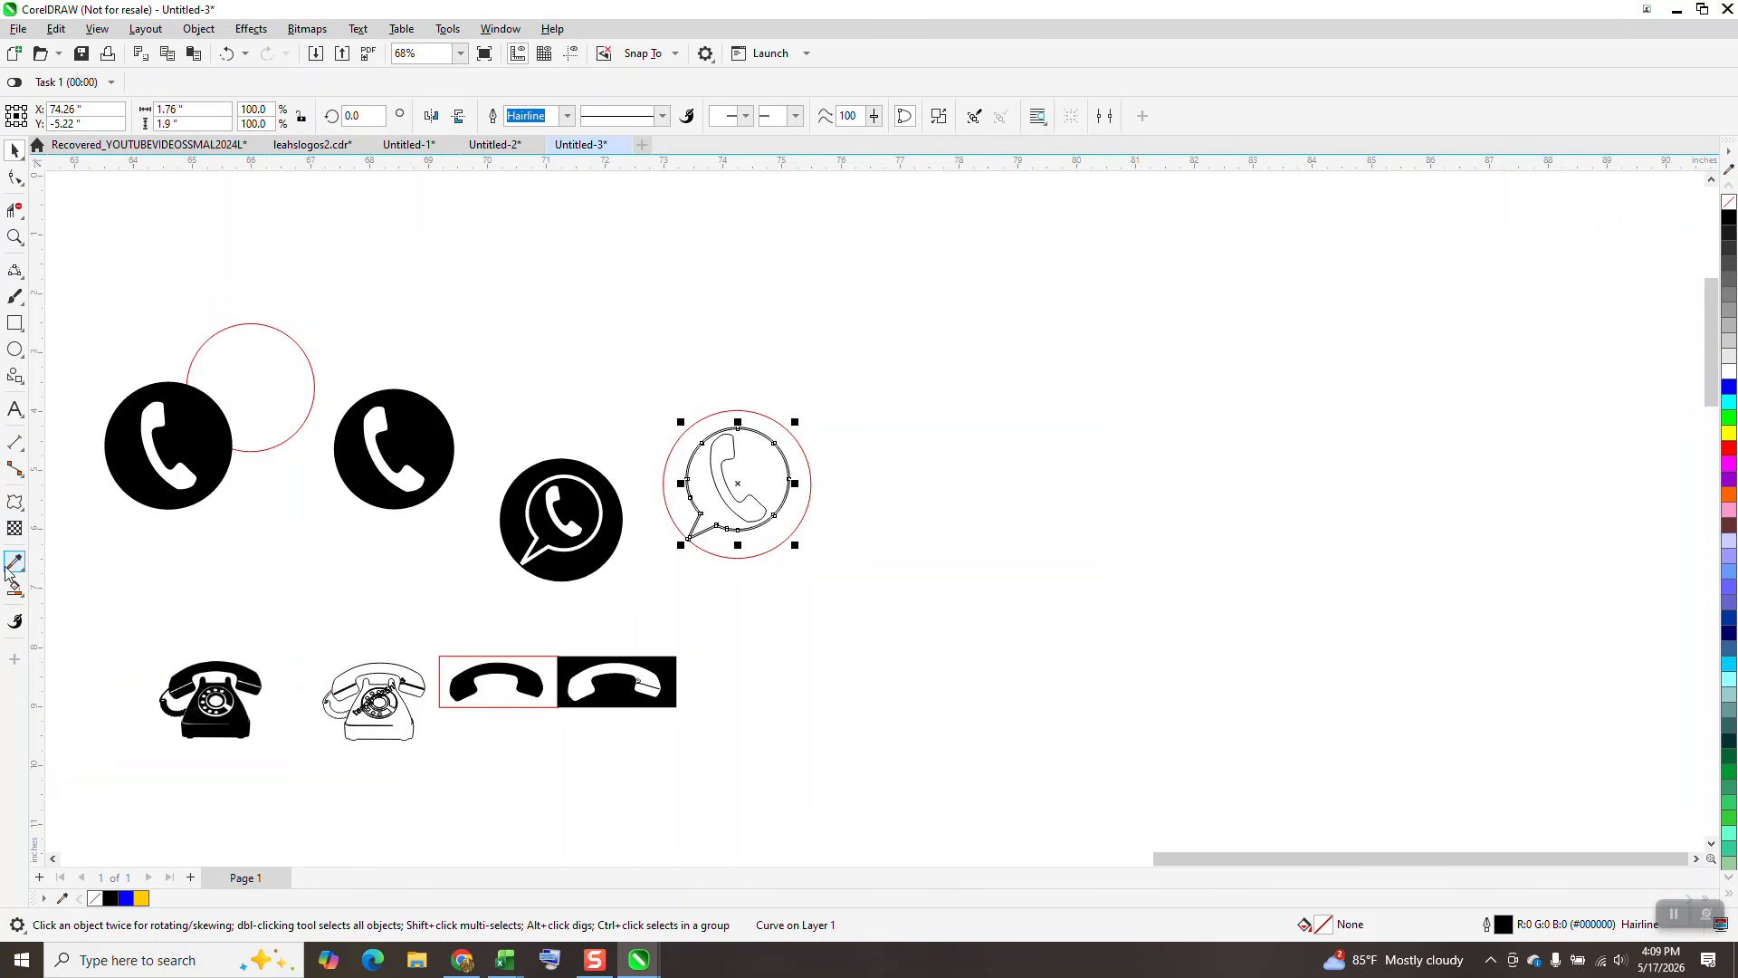
click(15, 589)
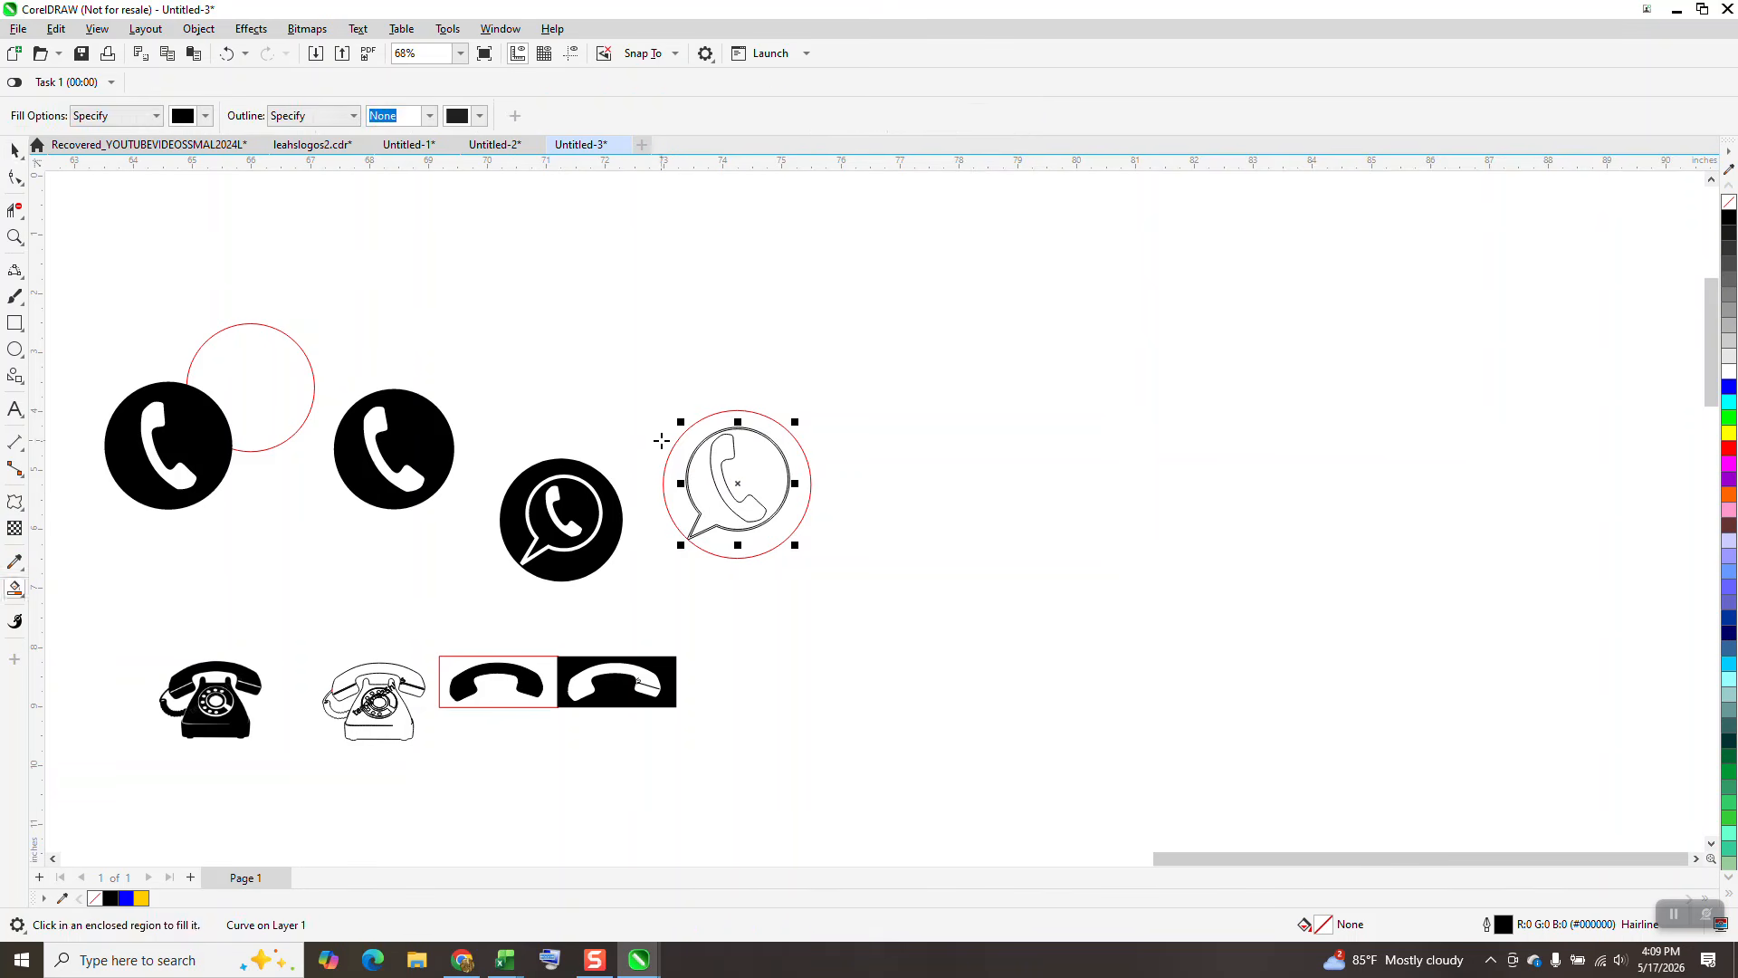
click(677, 447)
click(695, 474)
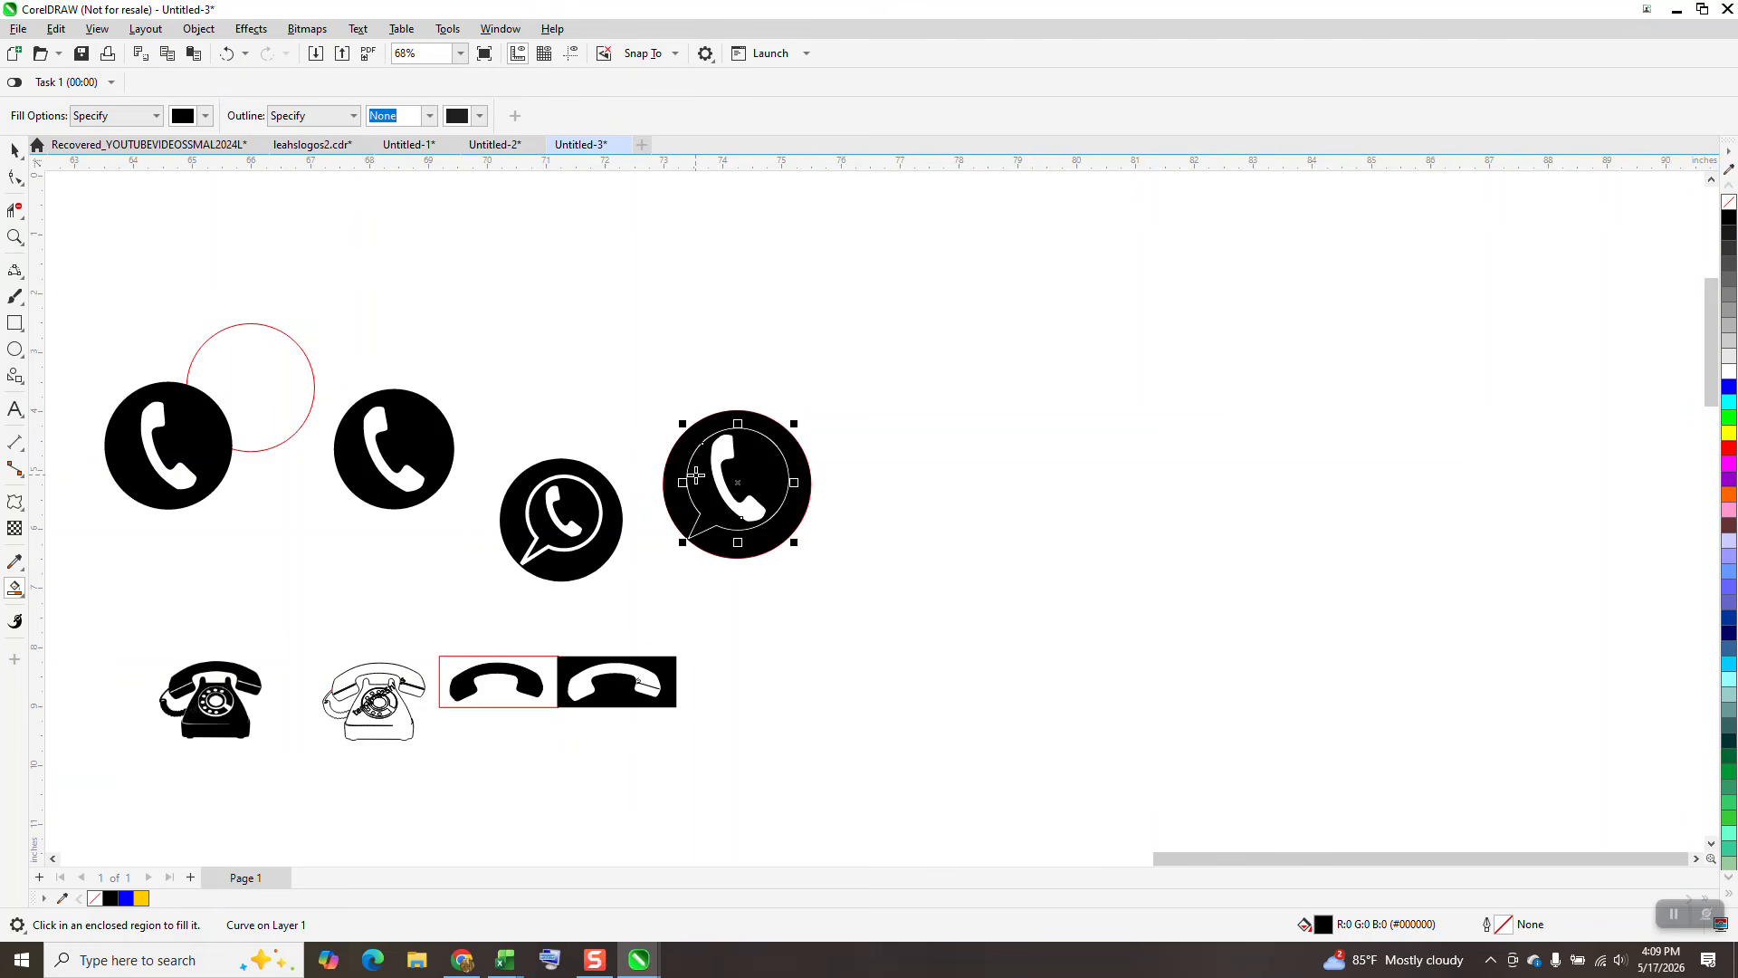
click(14, 149)
Examine the gold fleur-de-lis divider above the company name on the card and the black divider beside the page edge.
scroll(823, 469, down, 2)
scroll(906, 500, down, 2)
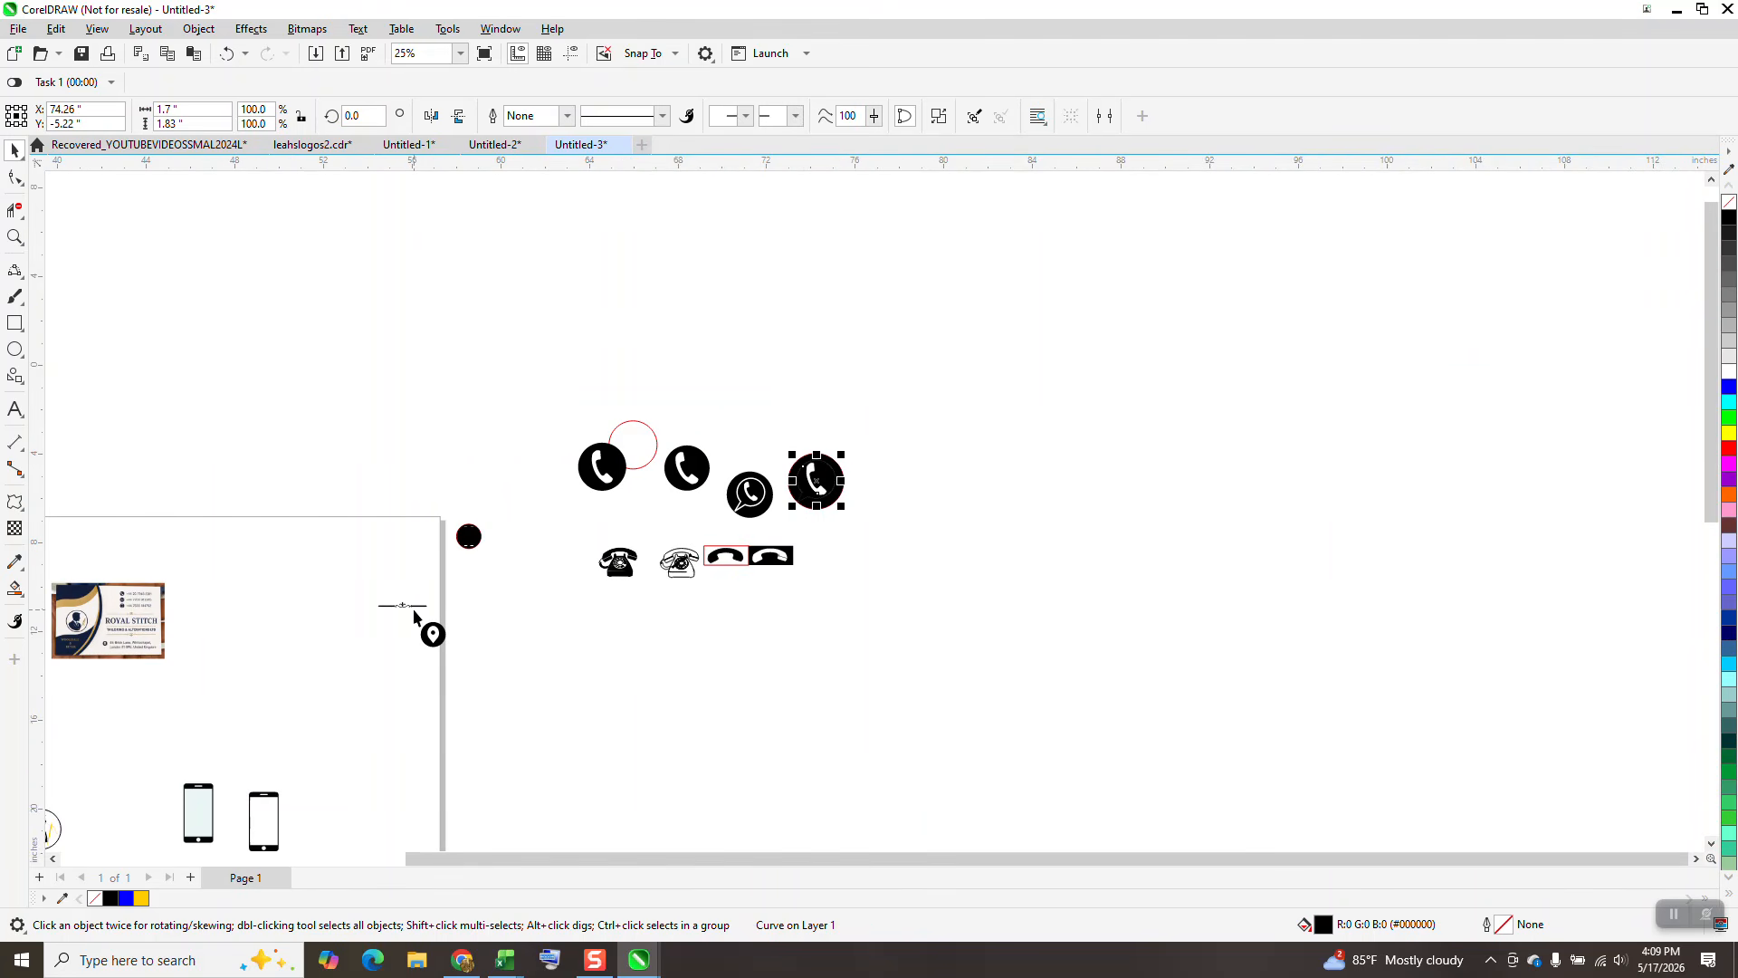
click(14, 236)
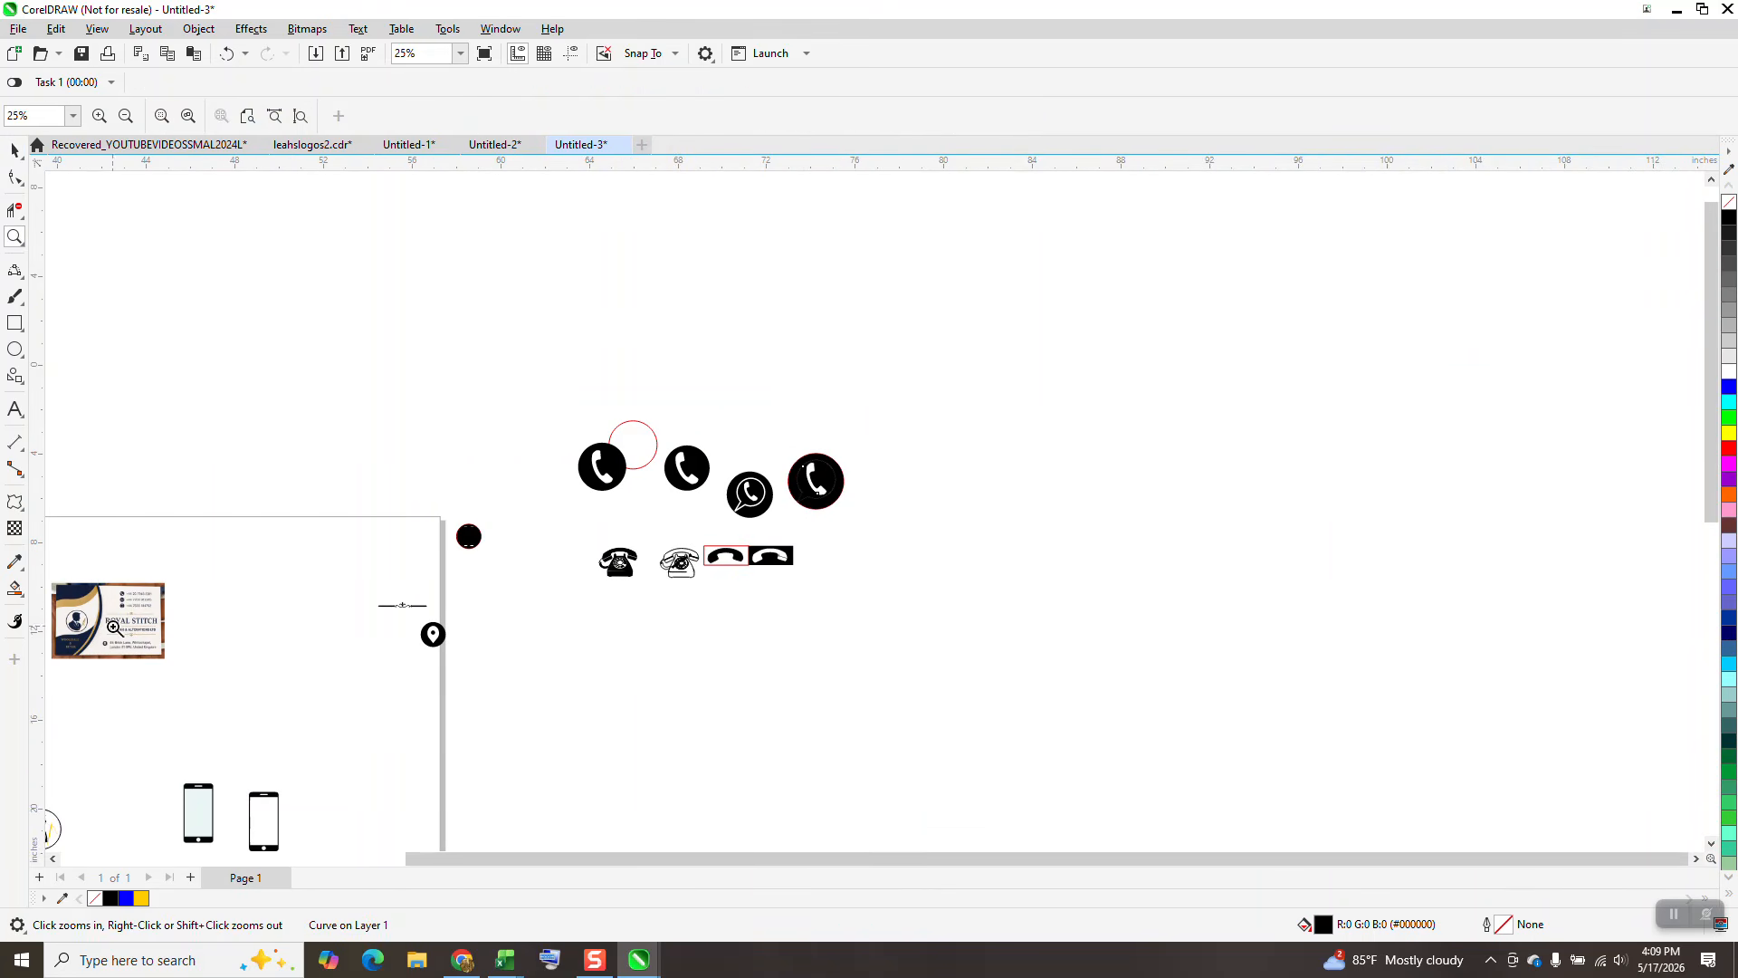
drag(161, 635, 232, 653)
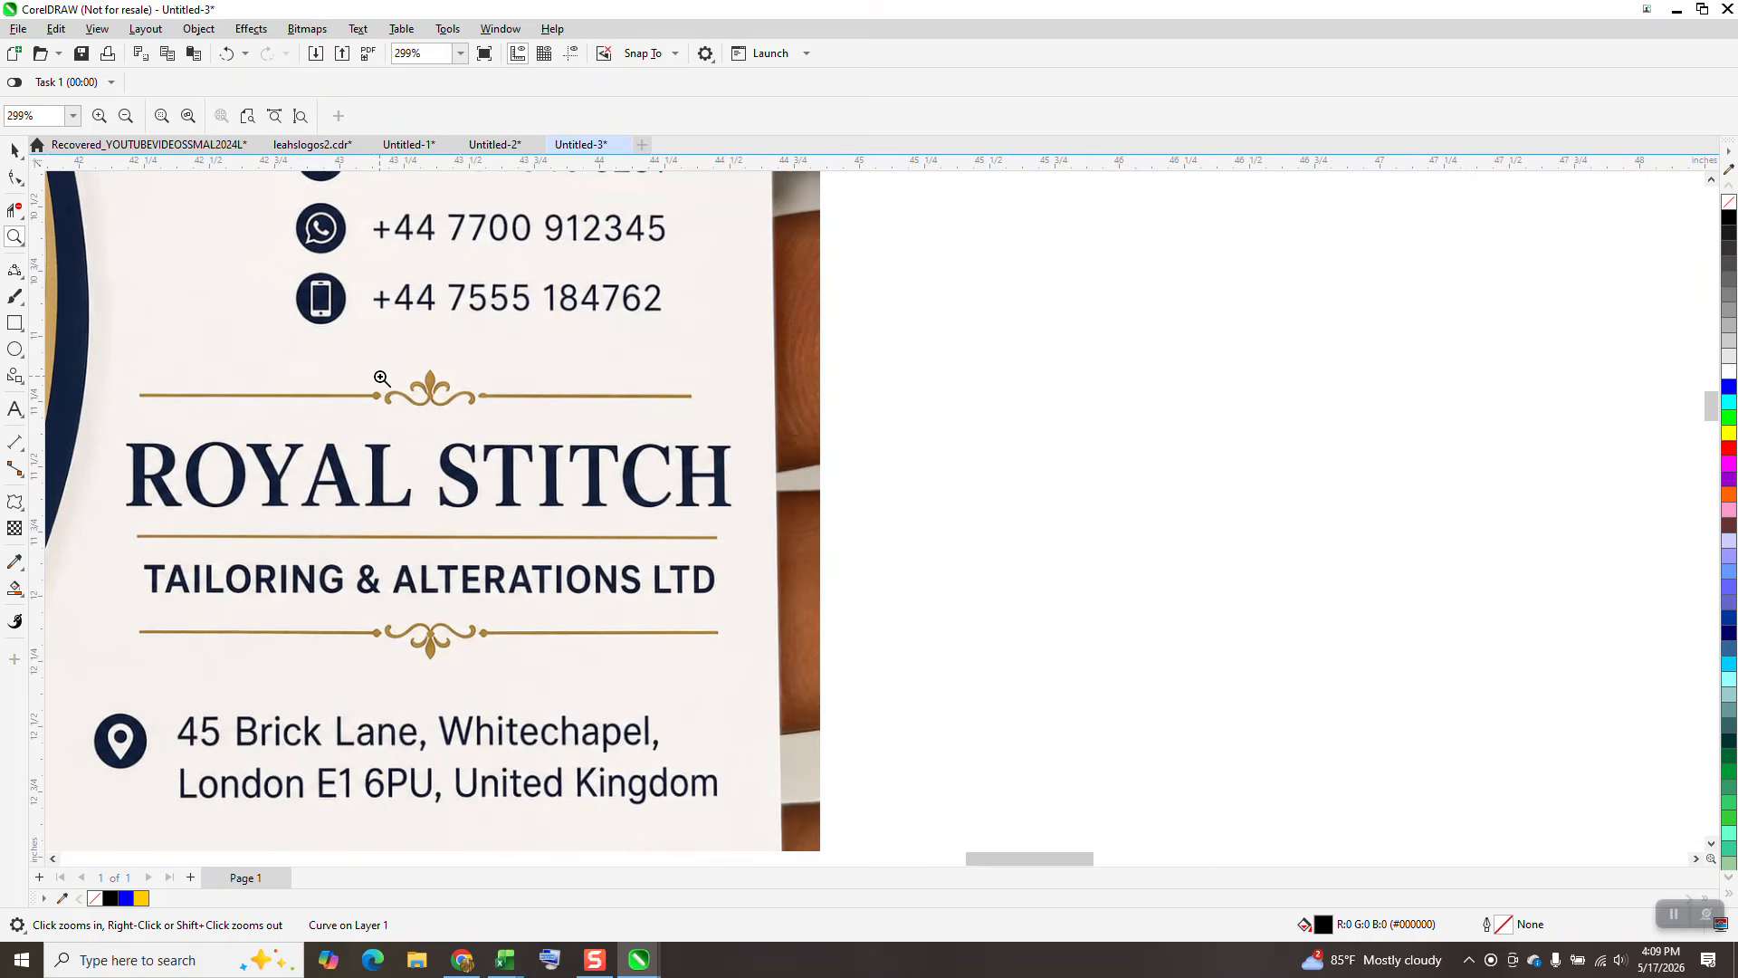
drag(380, 376, 533, 424)
scroll(465, 459, down, 5)
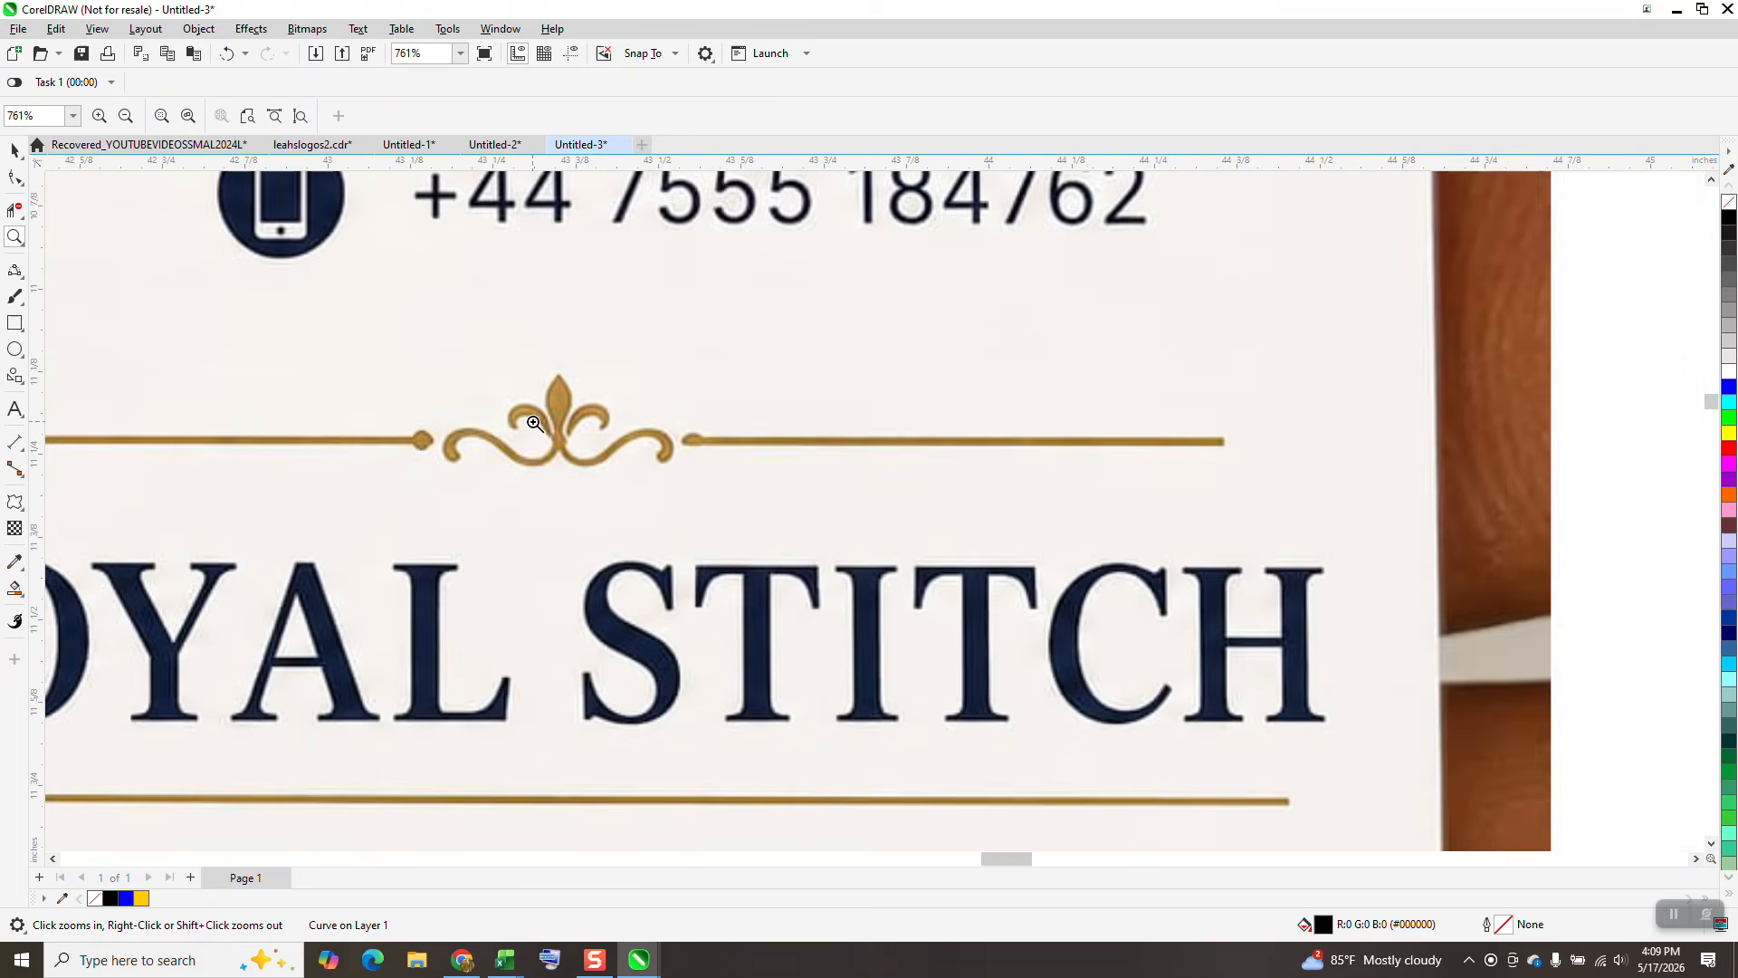
scroll(466, 459, down, 6)
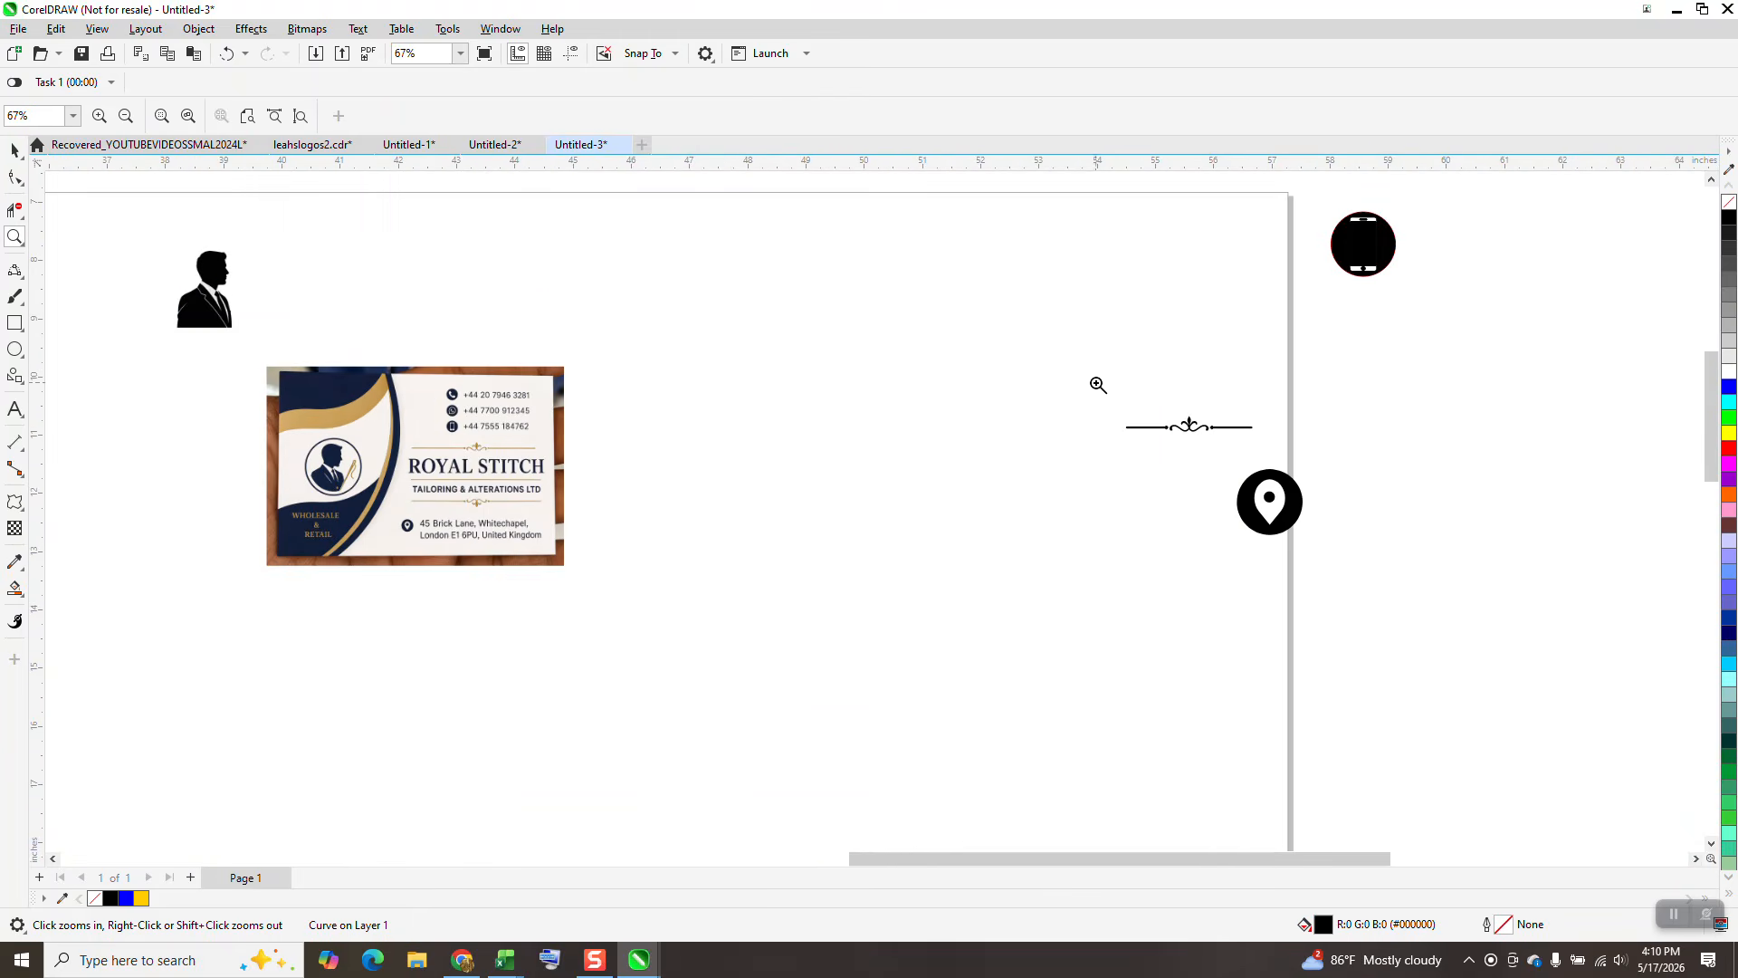
key(shift+F2)
scroll(960, 454, down, 9)
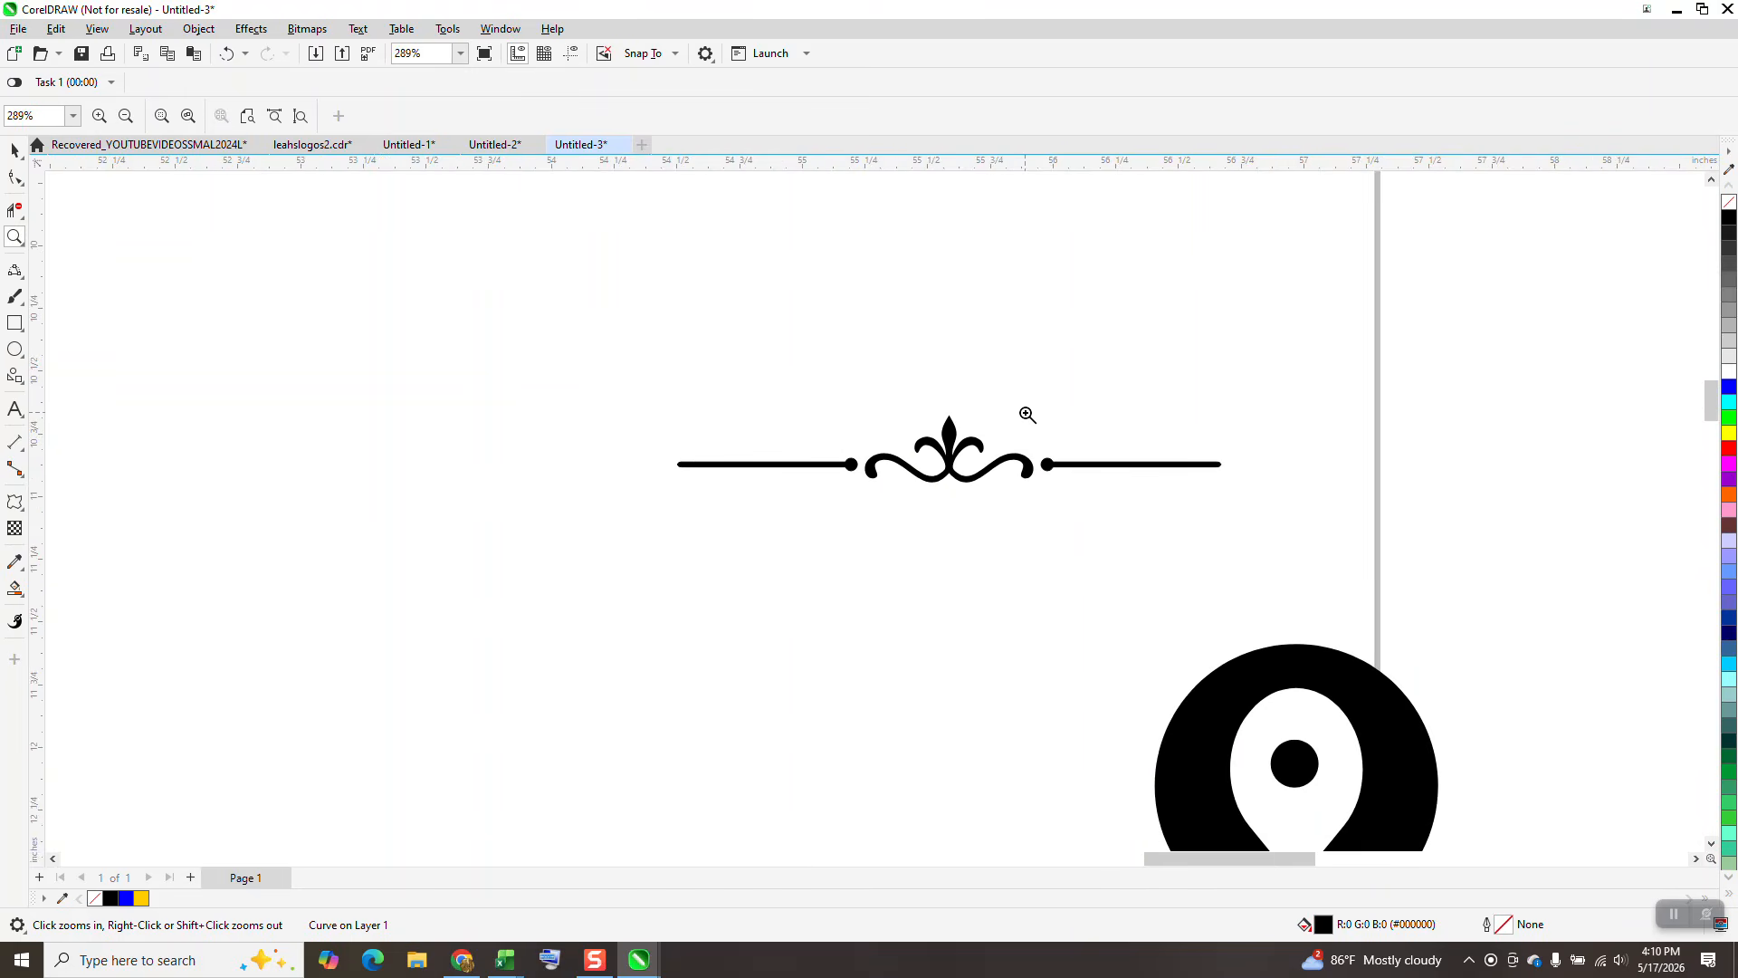
Place a duplicate of the business card image directly beside the original.
click(7, 152)
click(399, 443)
drag(354, 437, 611, 432)
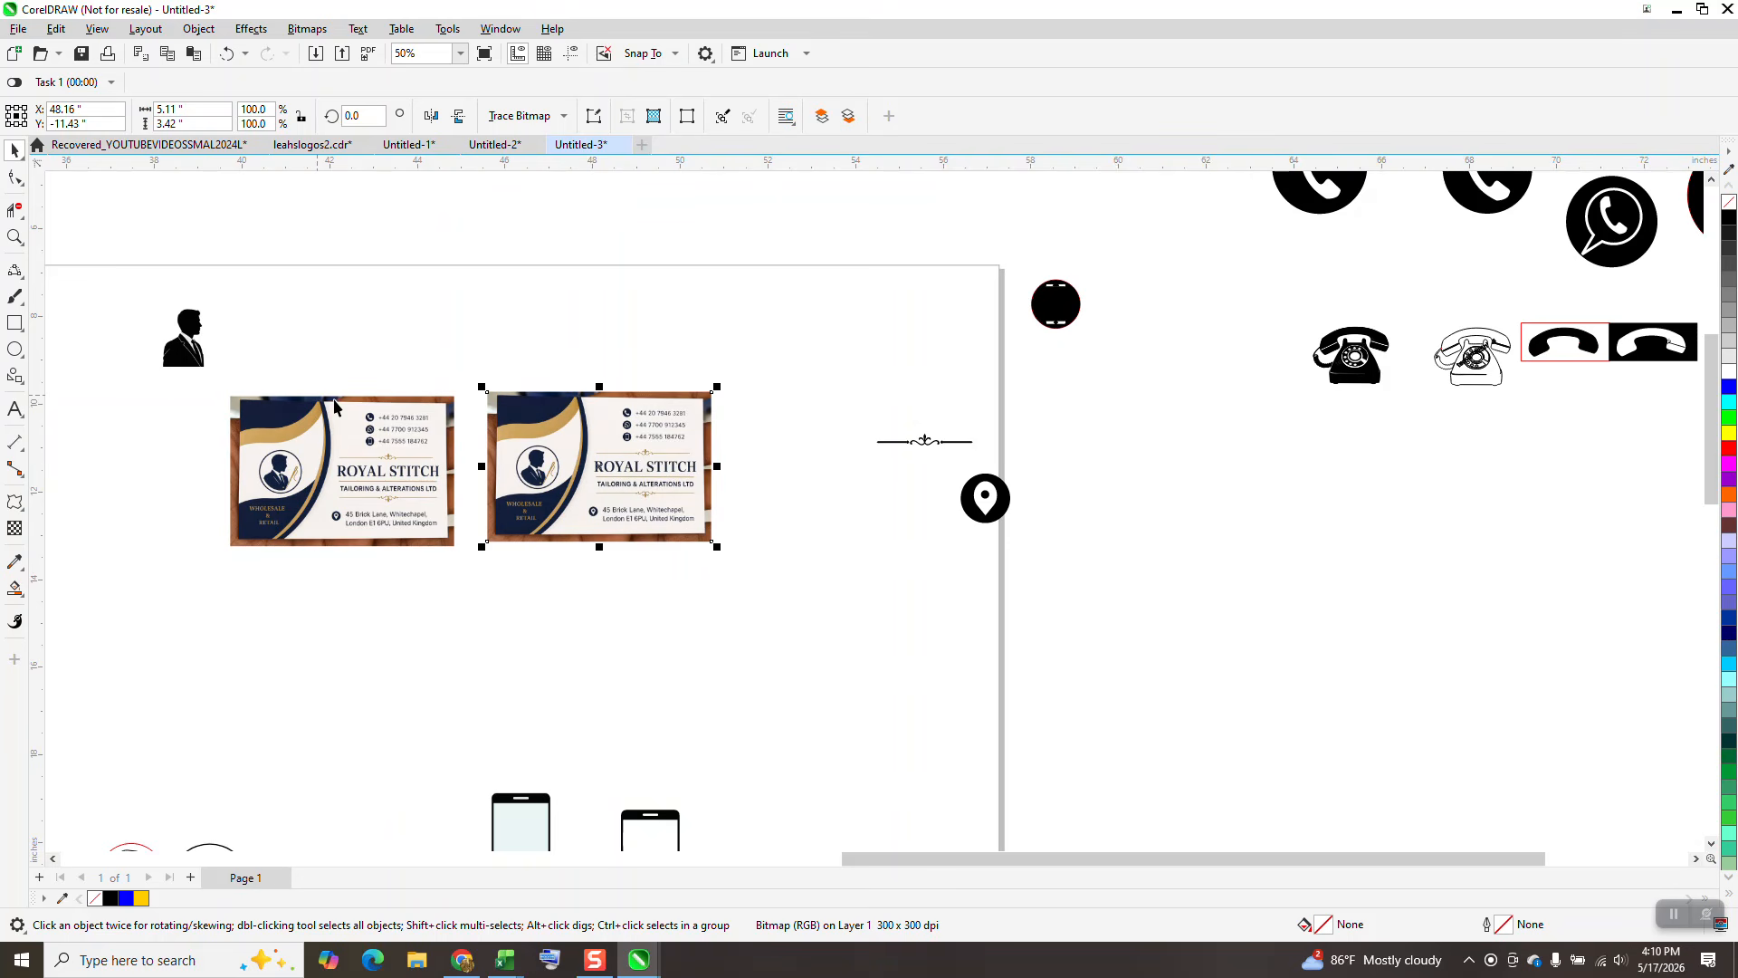
Crop the duplicated card image to the fleur-de-lis ornament above ROYAL STITCH, about 0.58 by 0.26 inches.
click(17, 237)
drag(483, 366, 956, 630)
key(space)
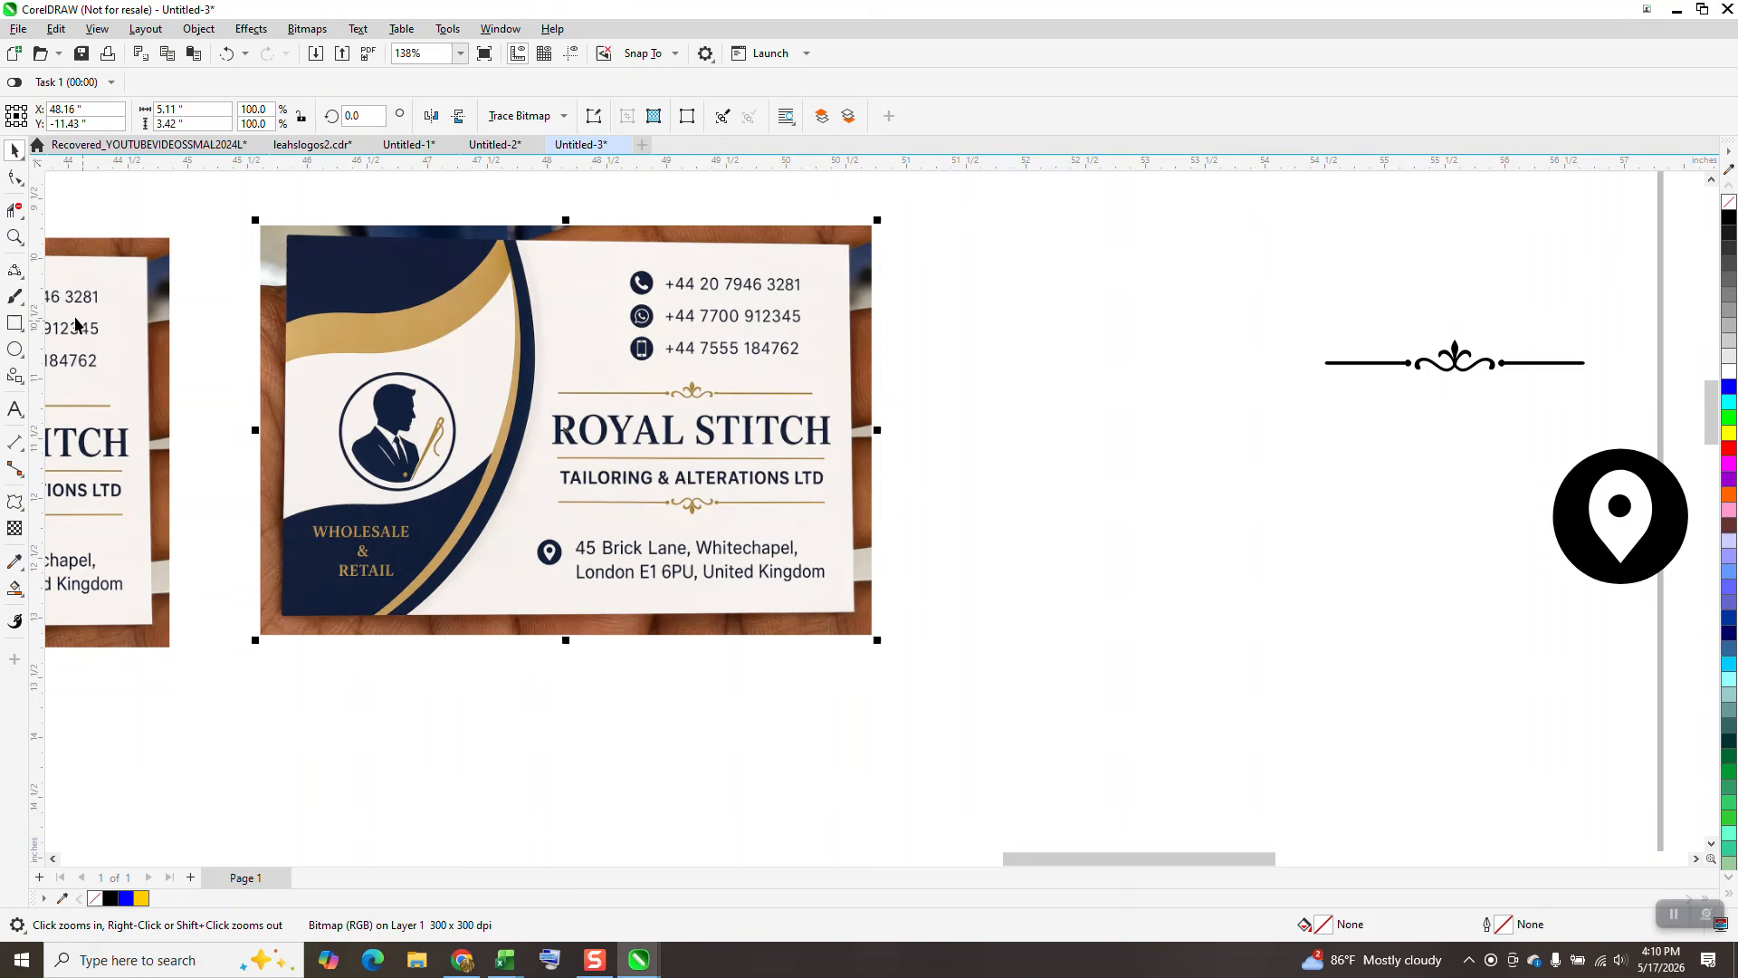
drag(25, 222, 43, 232)
click(82, 210)
drag(656, 377, 727, 407)
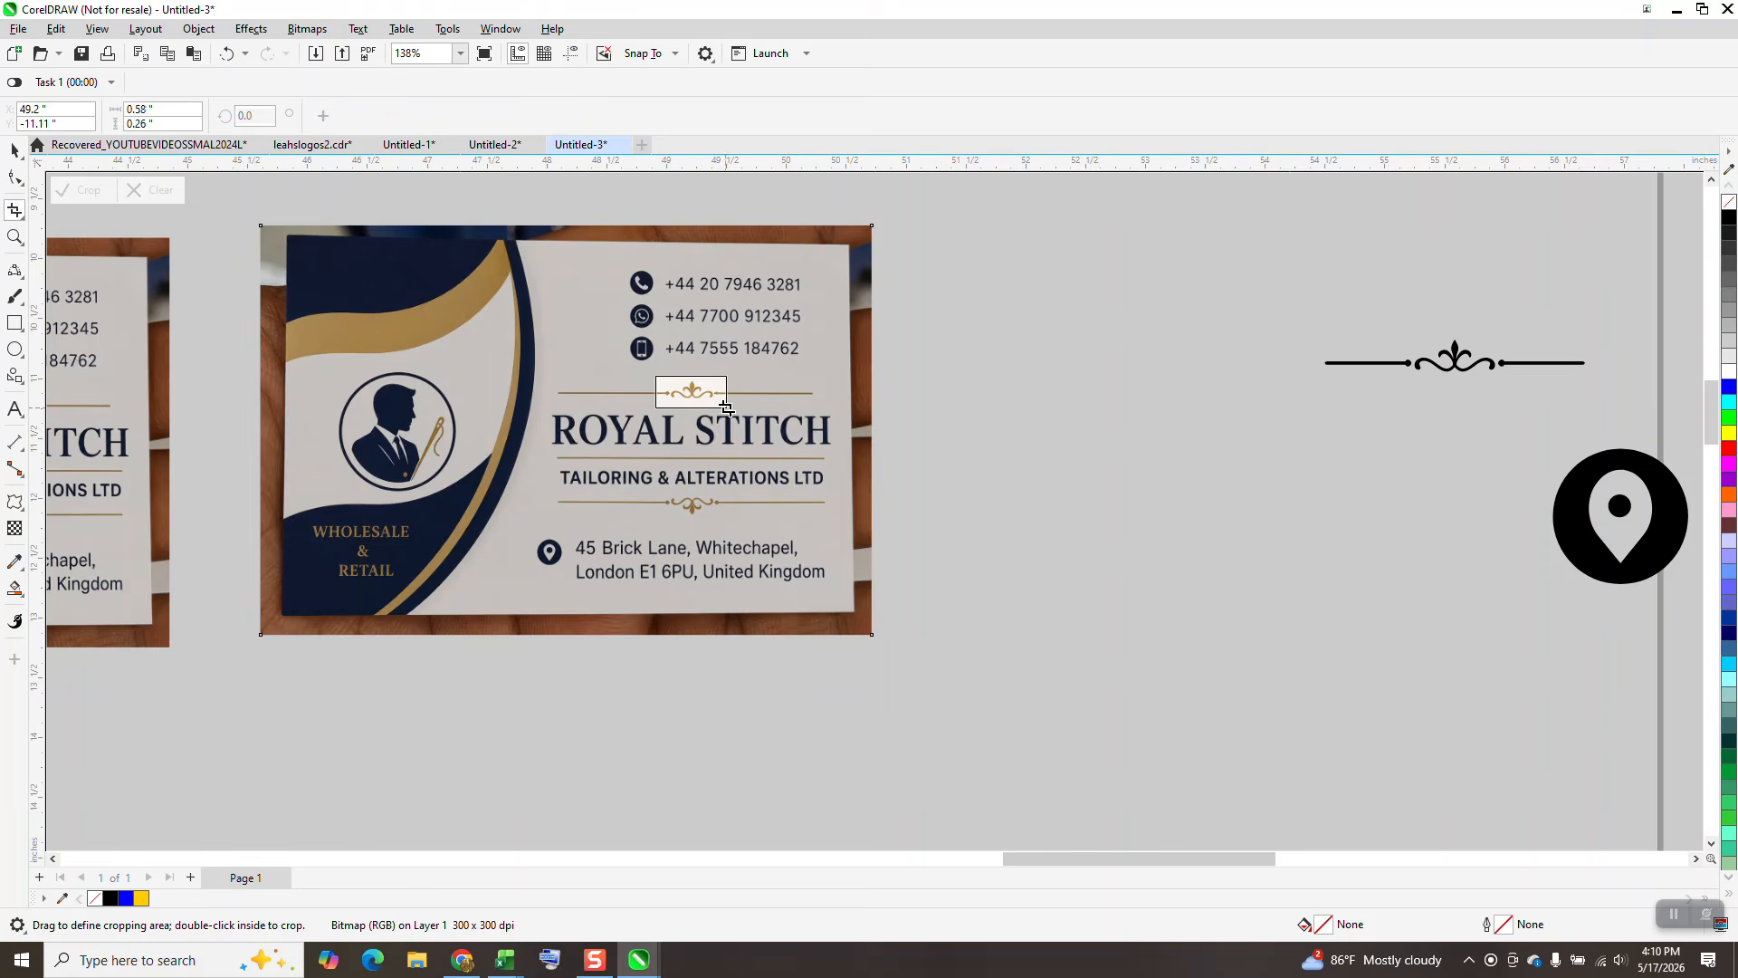
click(88, 194)
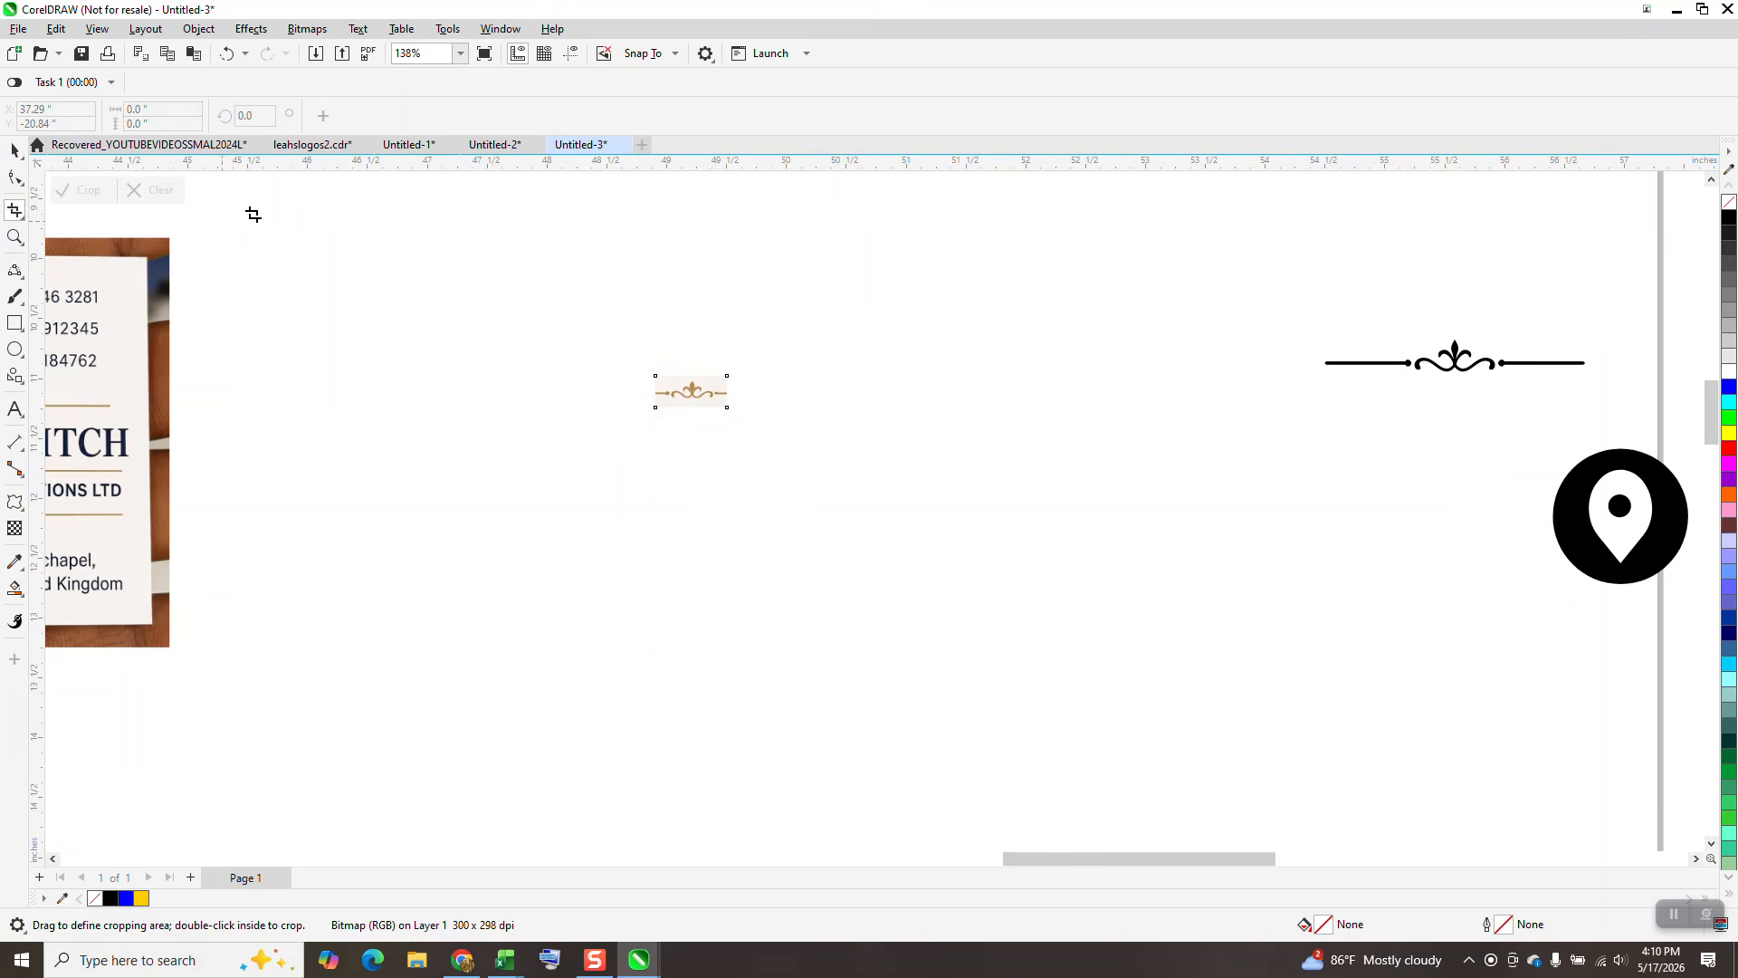
Outline-trace the cropped ornament as Clipart and move the traced group below the bitmap.
click(15, 149)
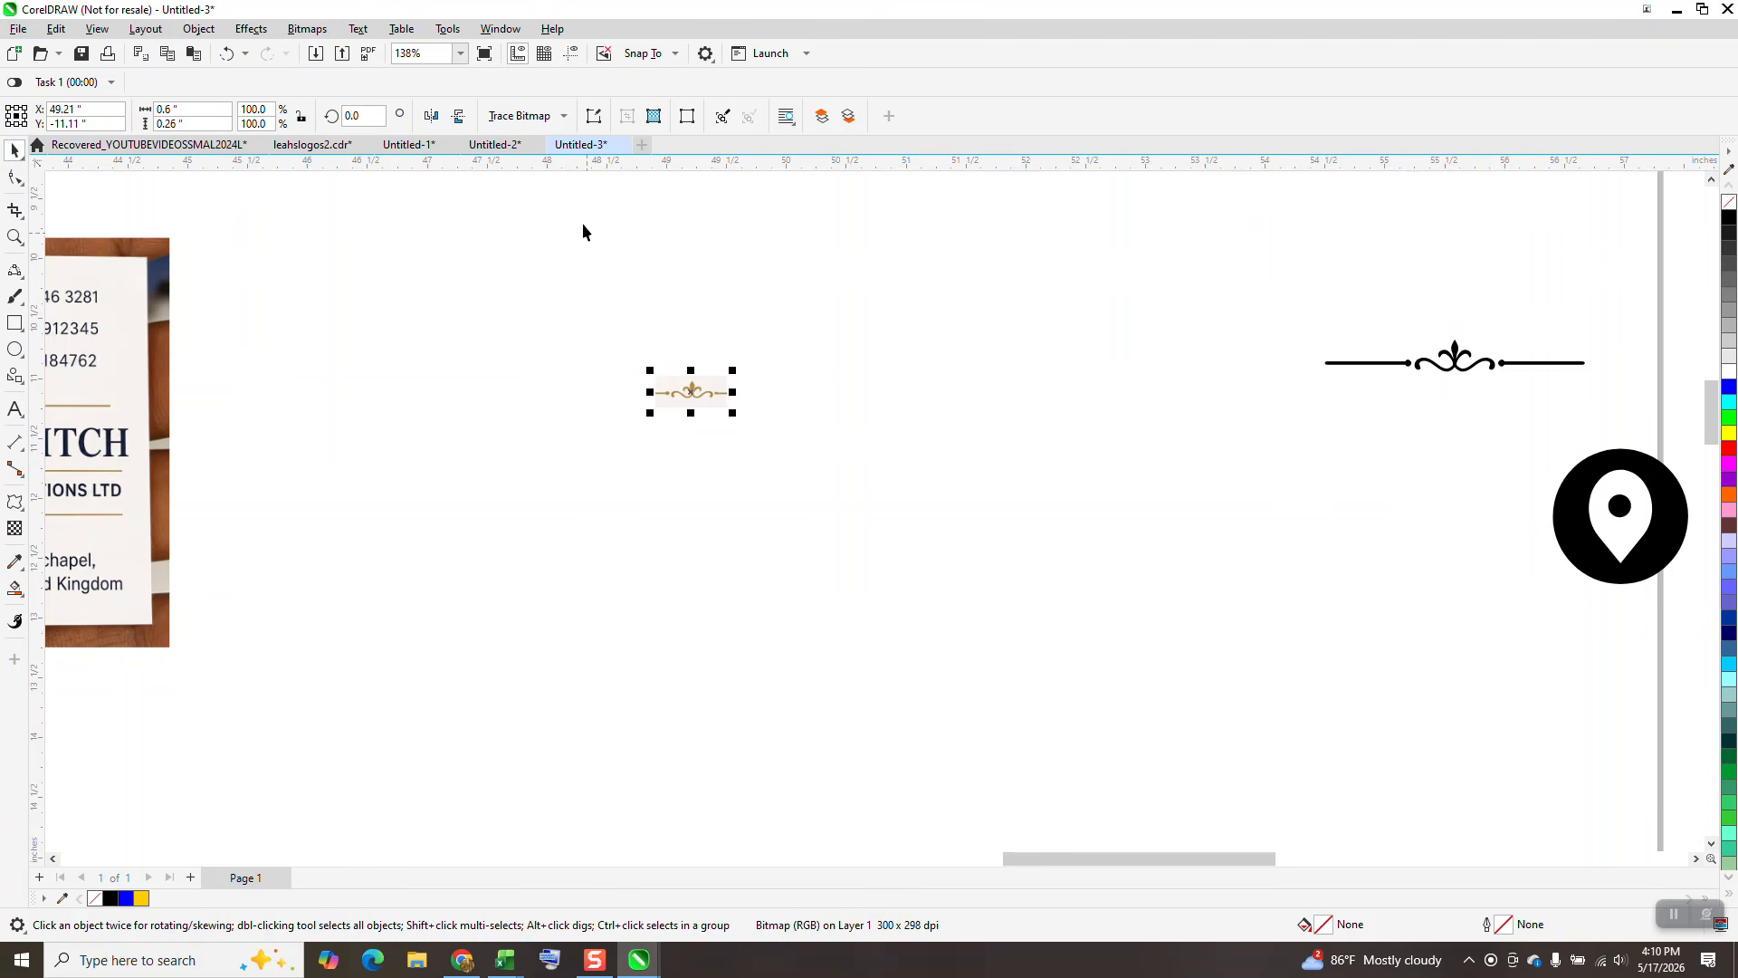
click(552, 116)
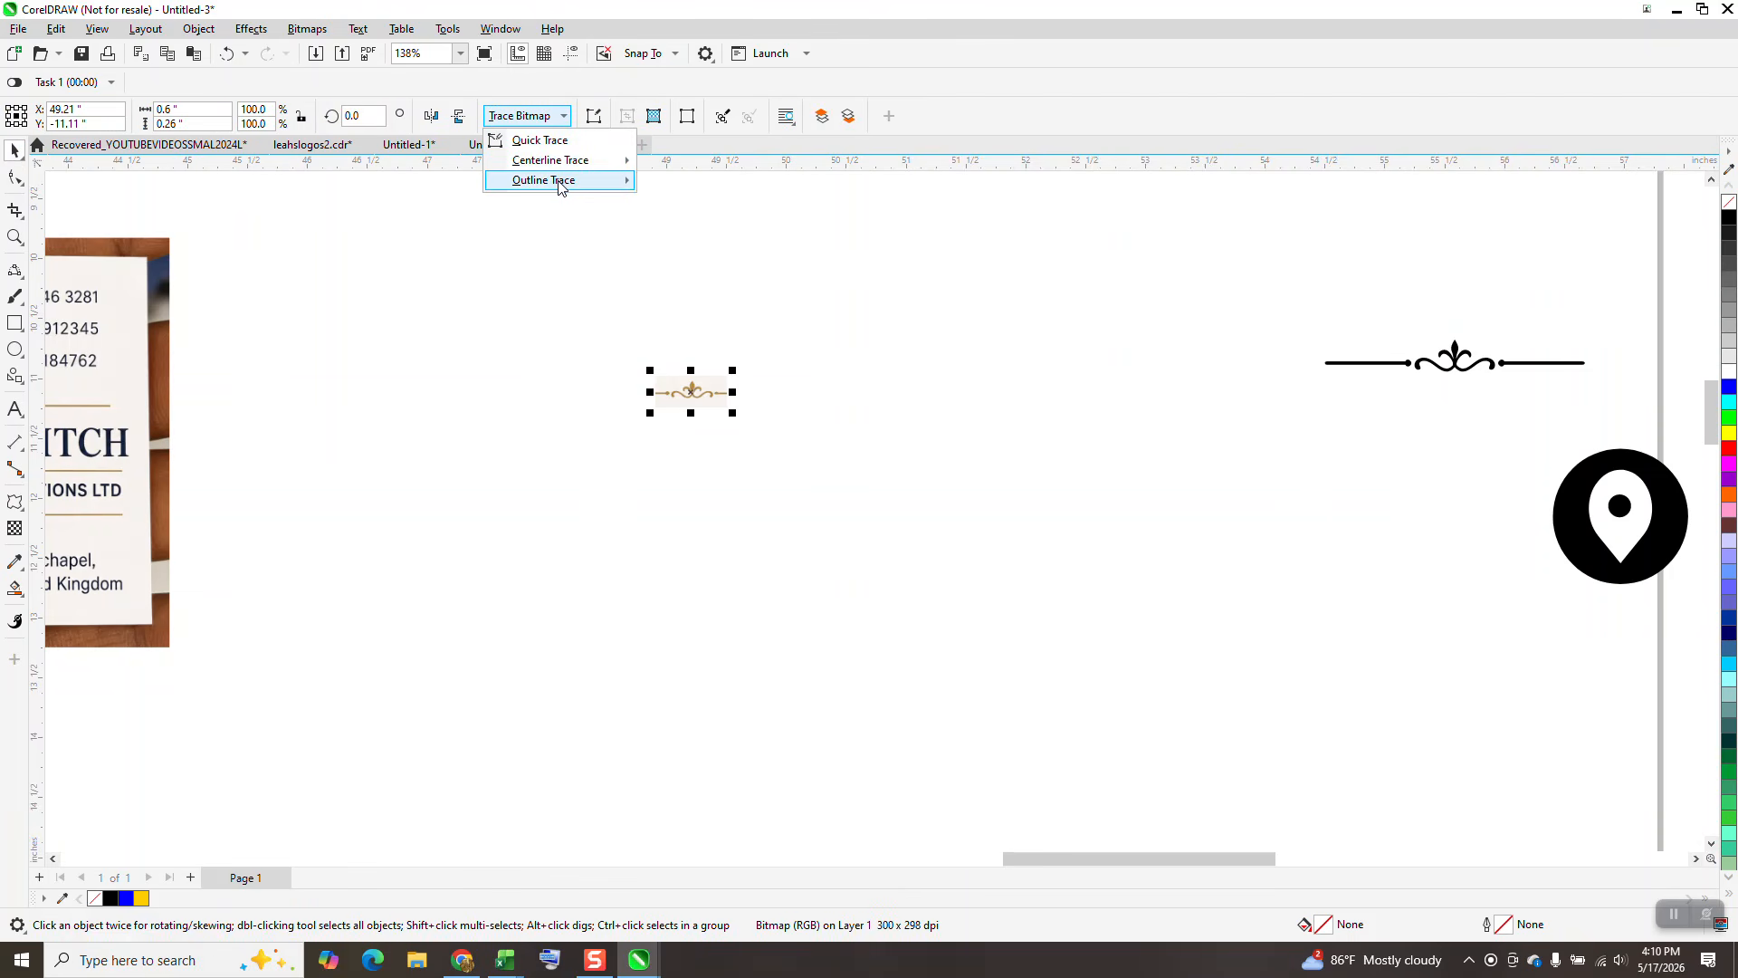
mouse_move(568, 184)
click(681, 243)
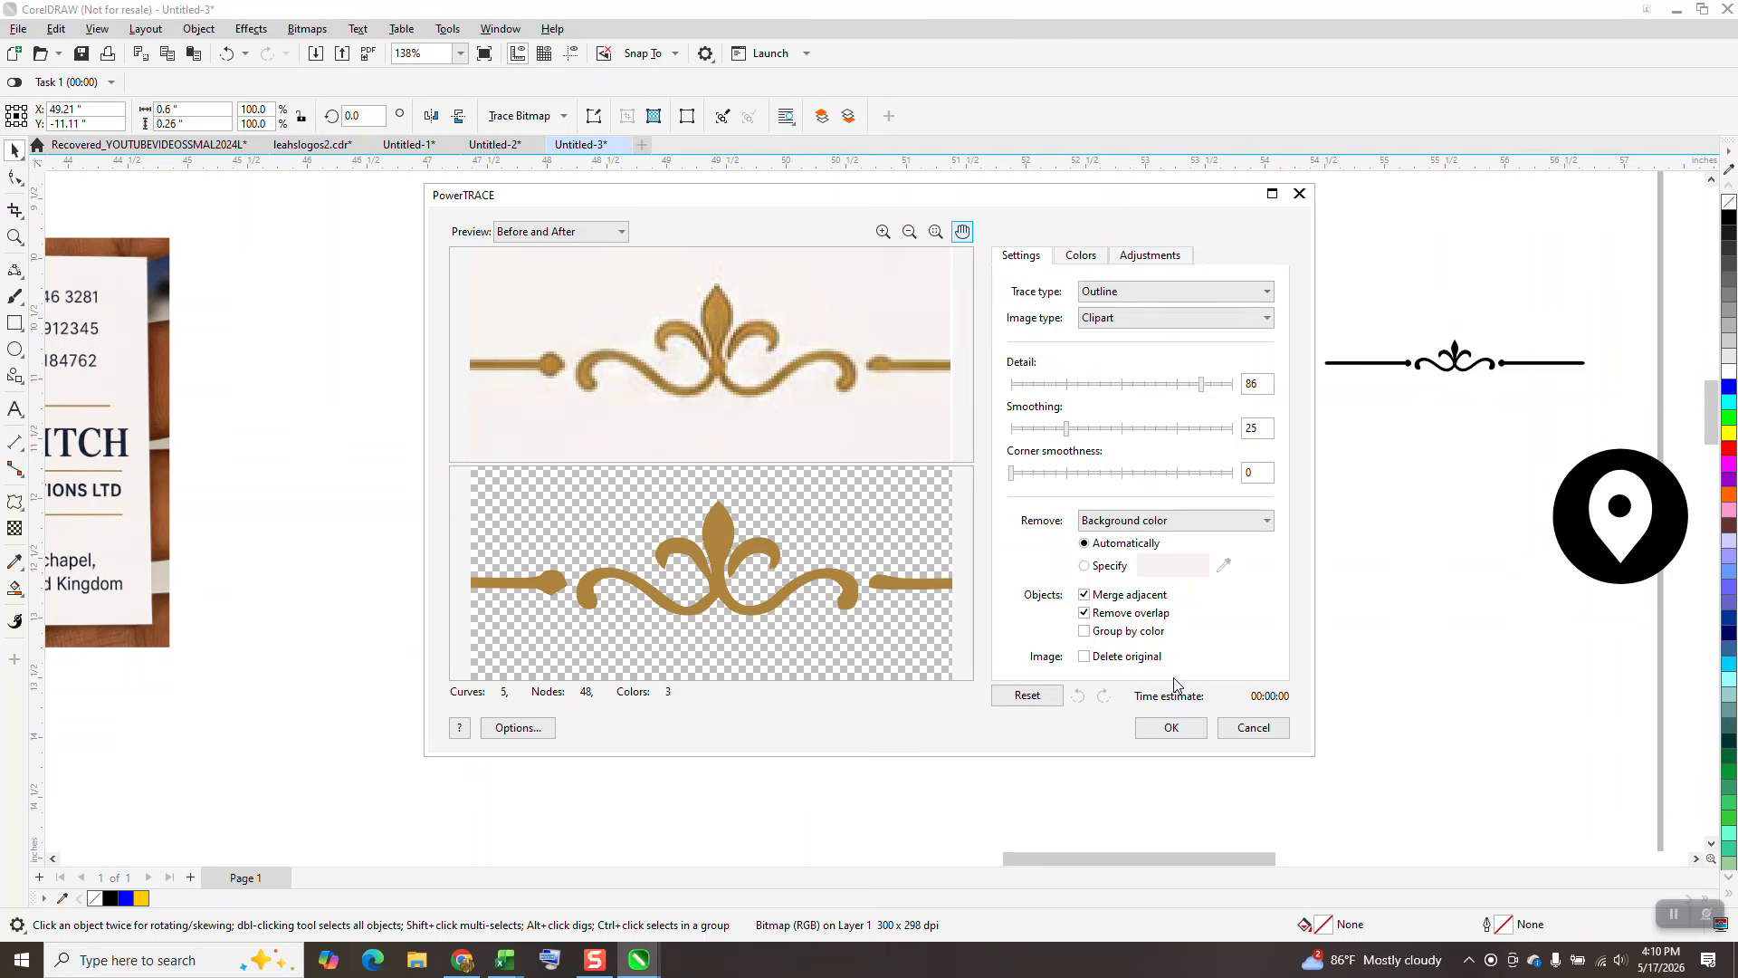
click(1171, 727)
drag(704, 406, 678, 492)
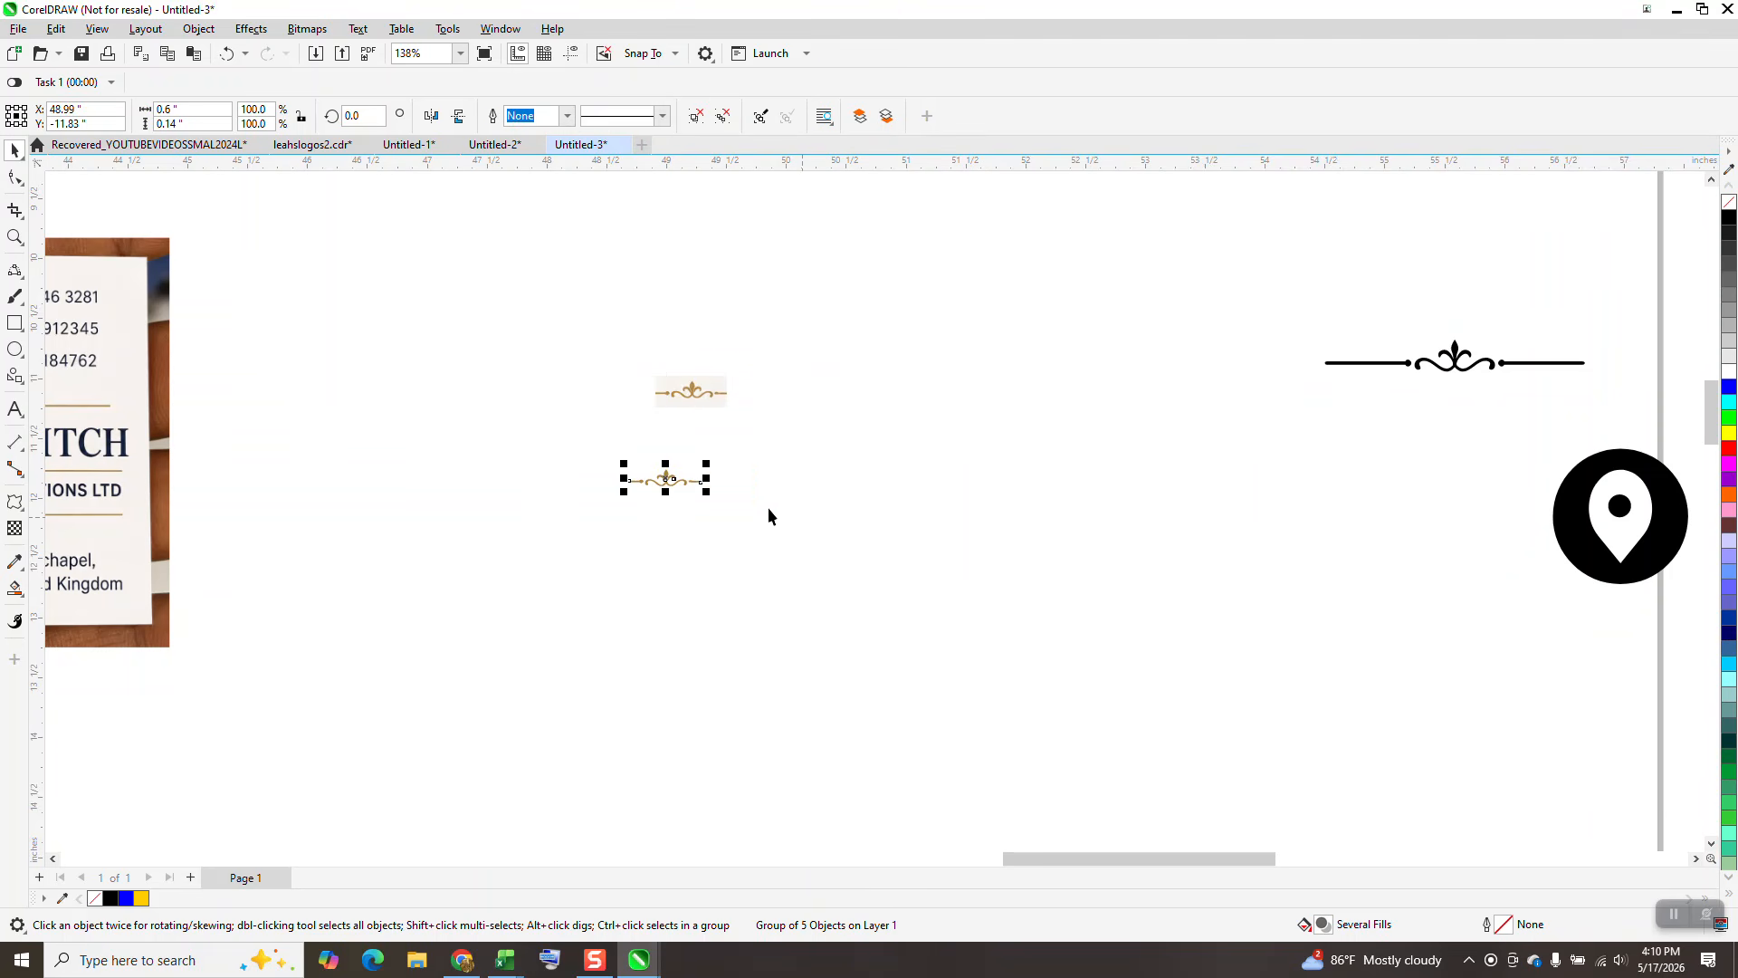
Centre the traced ornament group on the page.
click(14, 238)
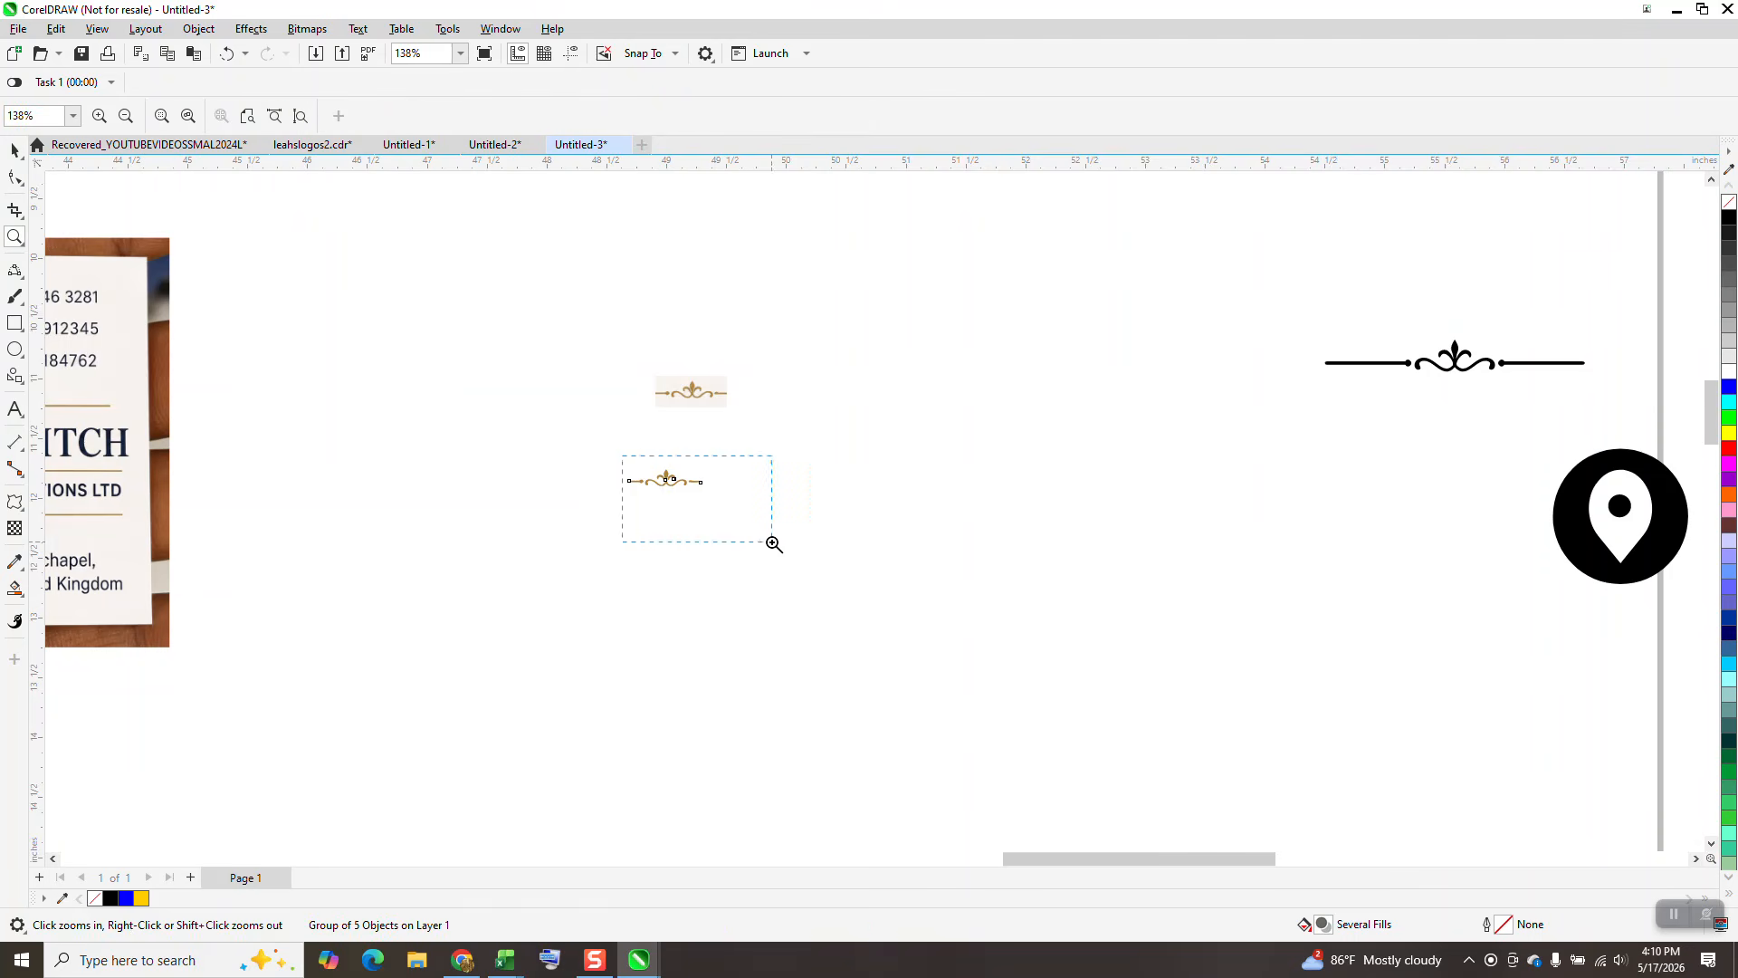
drag(772, 542, 773, 543)
scroll(820, 517, down, 8)
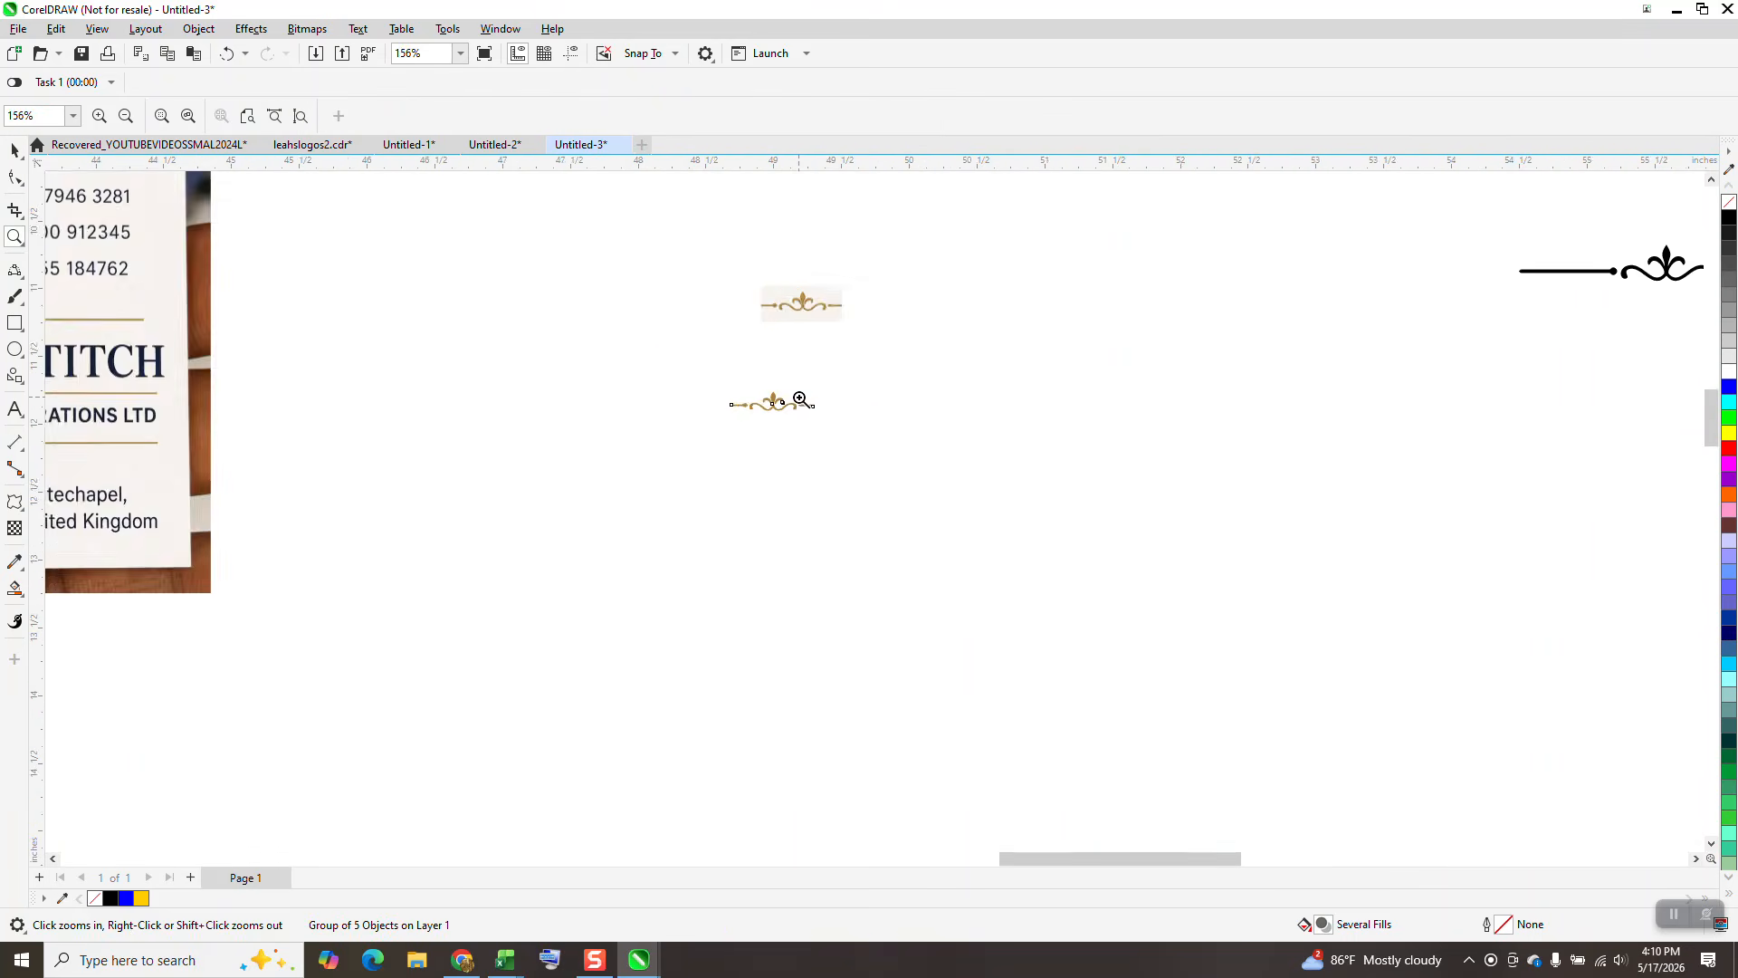
scroll(814, 393, down, 1)
click(14, 150)
drag(459, 563, 418, 379)
click(791, 407)
key(p)
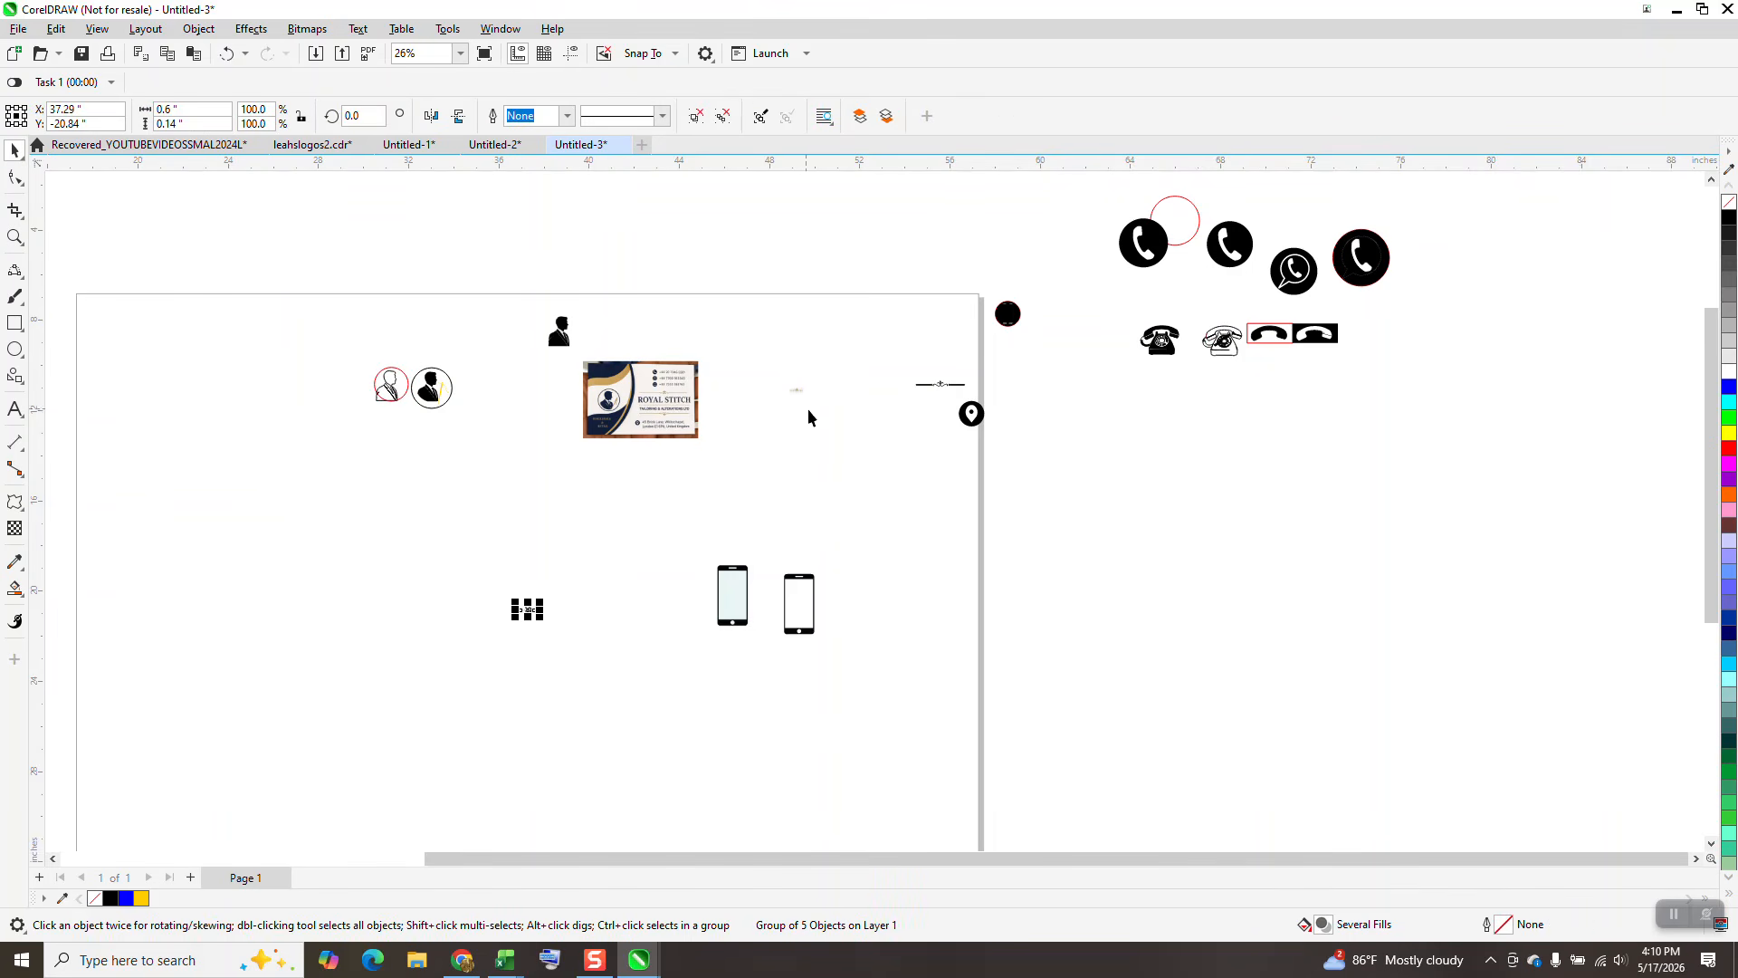
Remove the traced ornament's fill and give it a black outline.
click(25, 243)
drag(504, 549, 1032, 684)
click(8, 152)
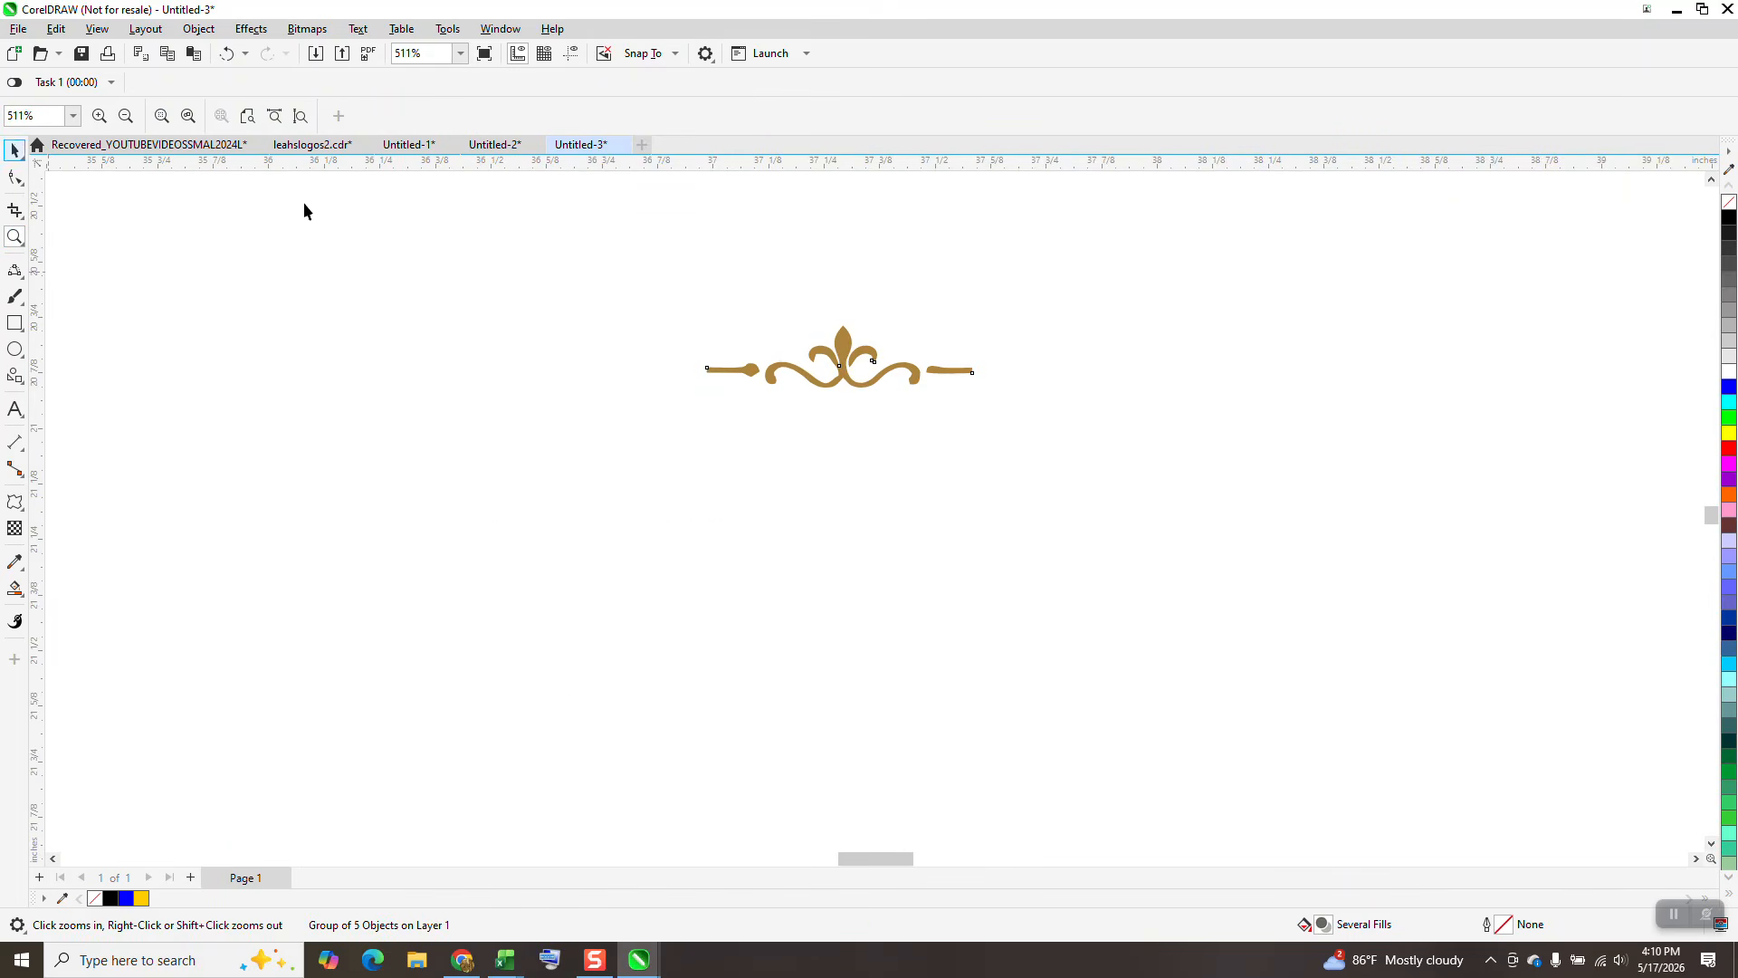
click(1729, 225)
right_click(1729, 224)
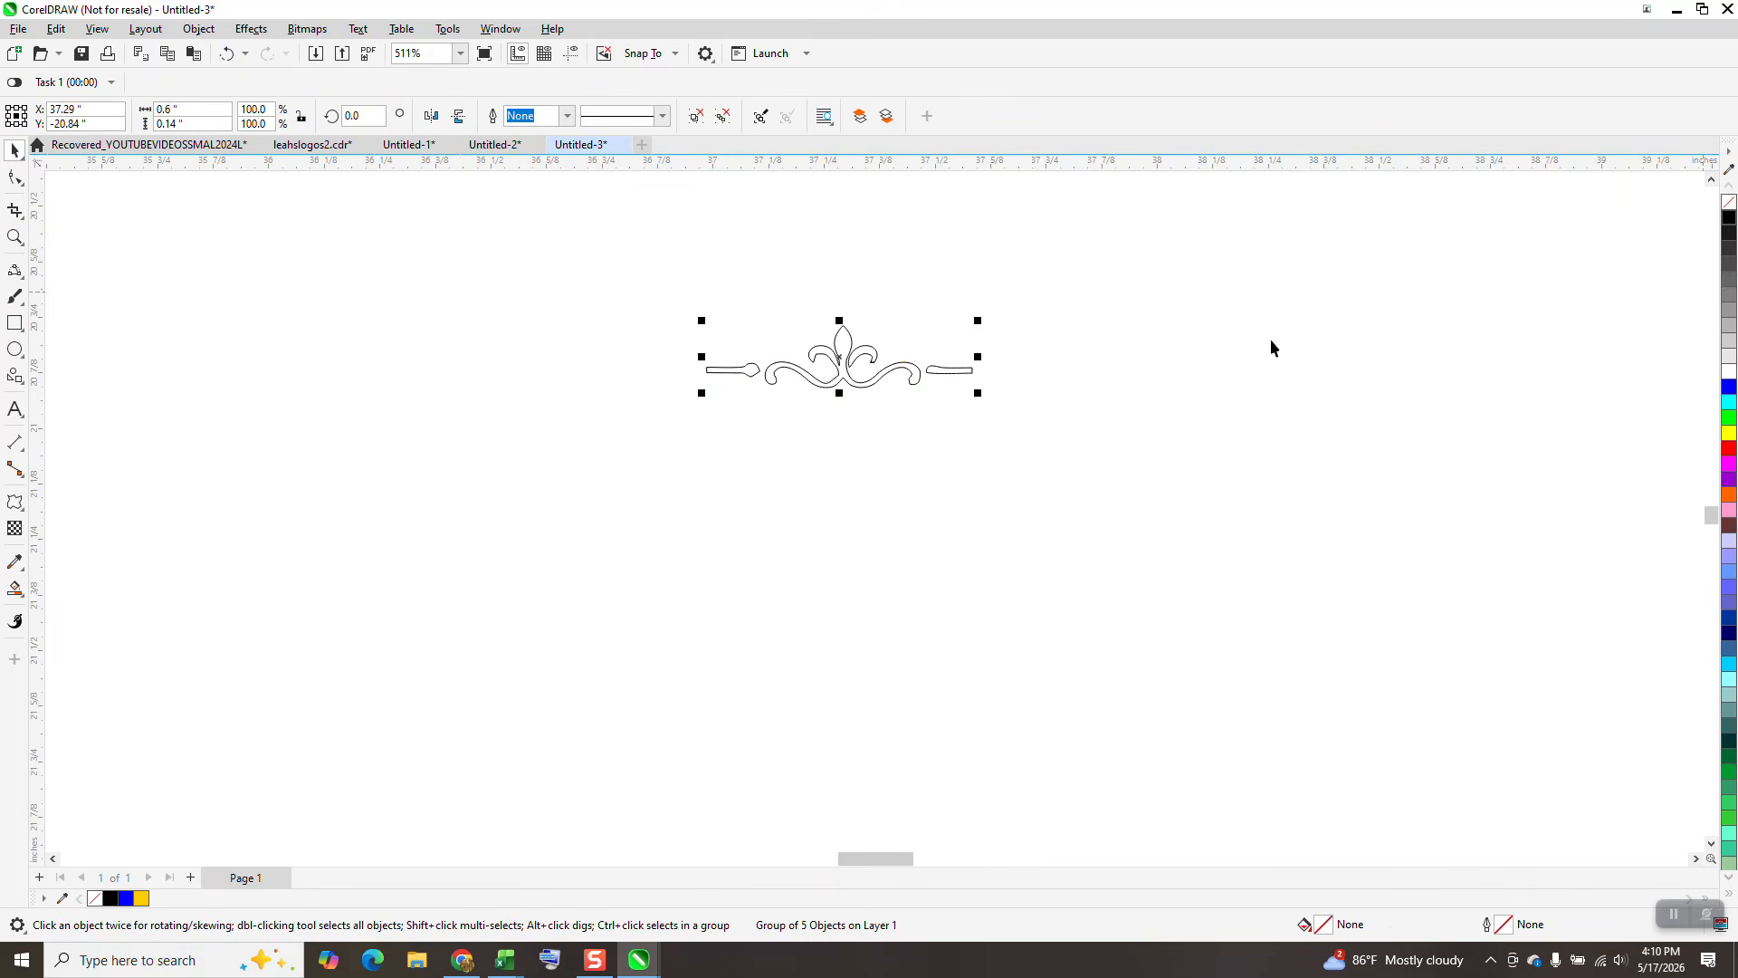
click(15, 237)
drag(730, 265, 1038, 468)
click(15, 270)
drag(245, 195, 244, 624)
click(195, 308)
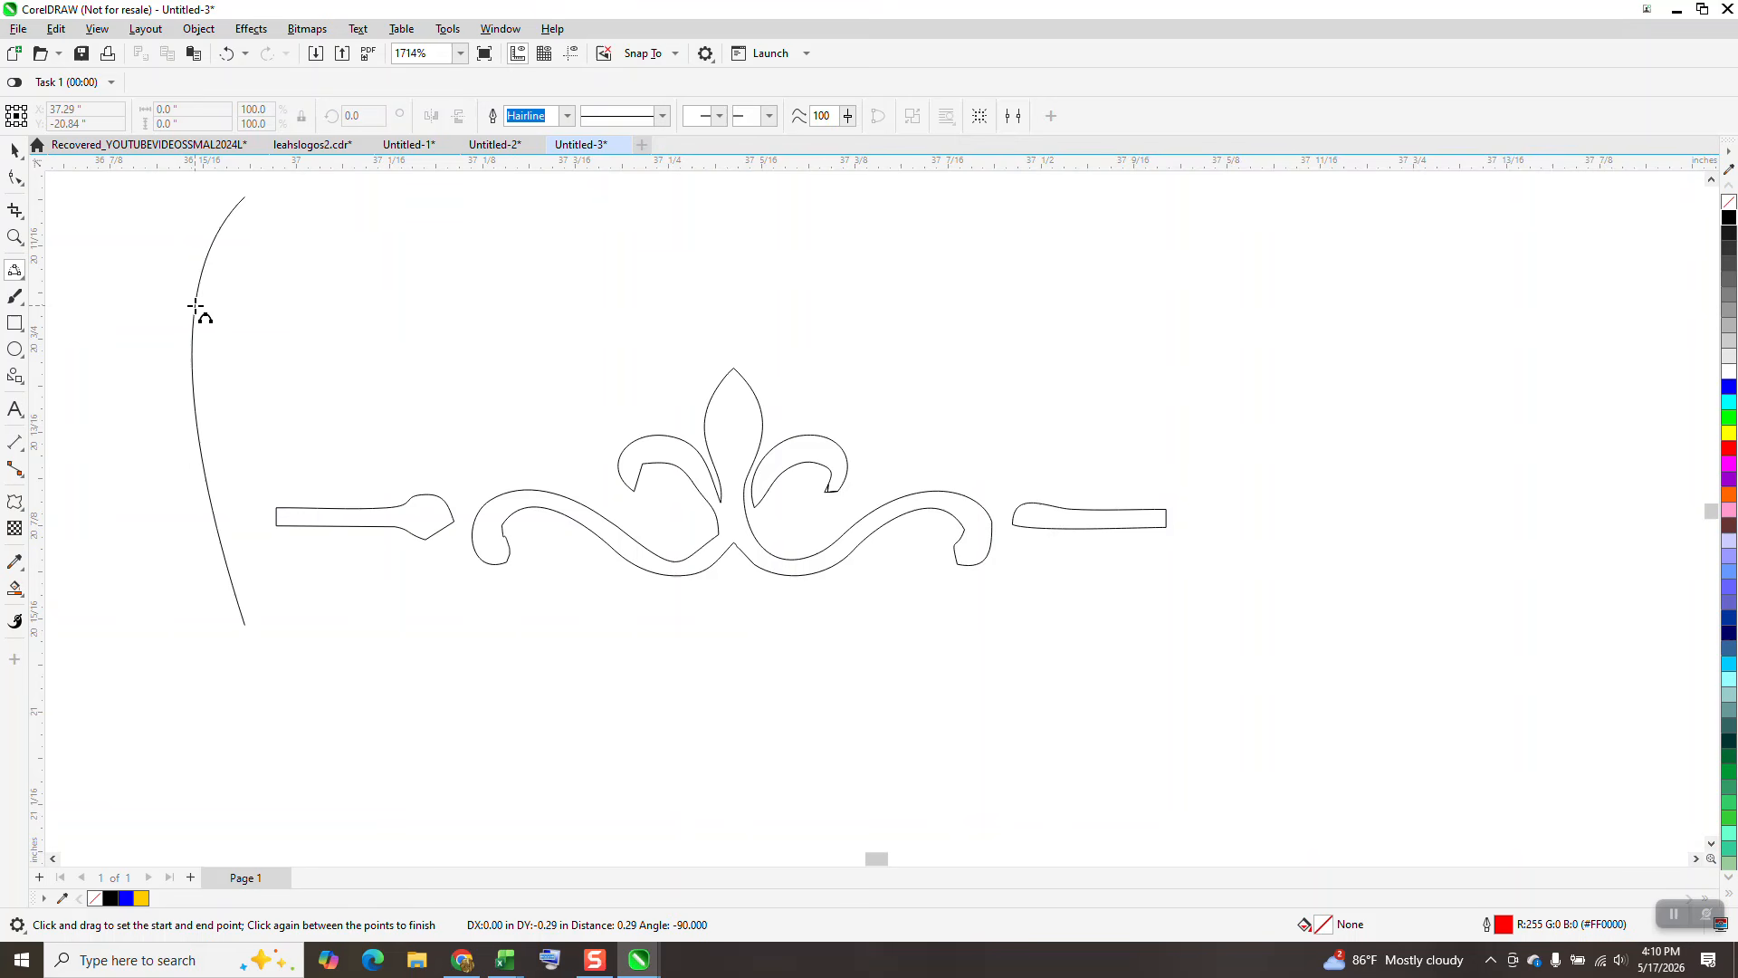
key(Escape)
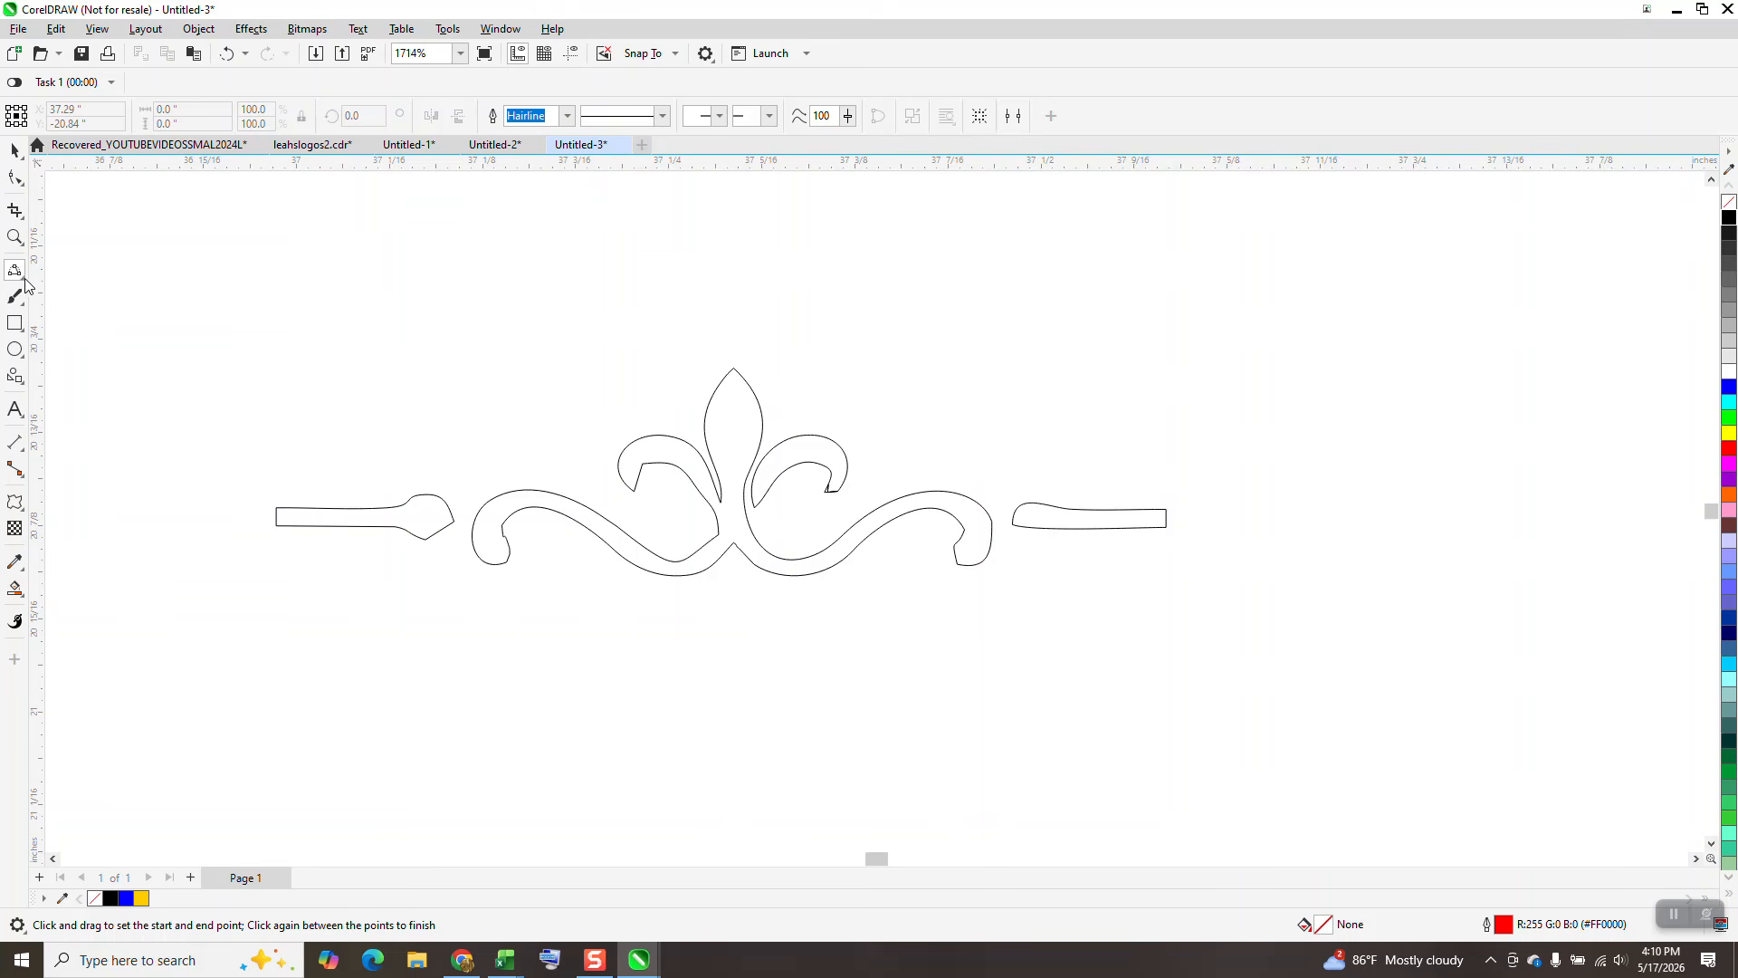
Draw a vertical line about 0.25 inches long and centre it on the page through the ornament.
click(21, 277)
click(72, 291)
drag(247, 336, 292, 718)
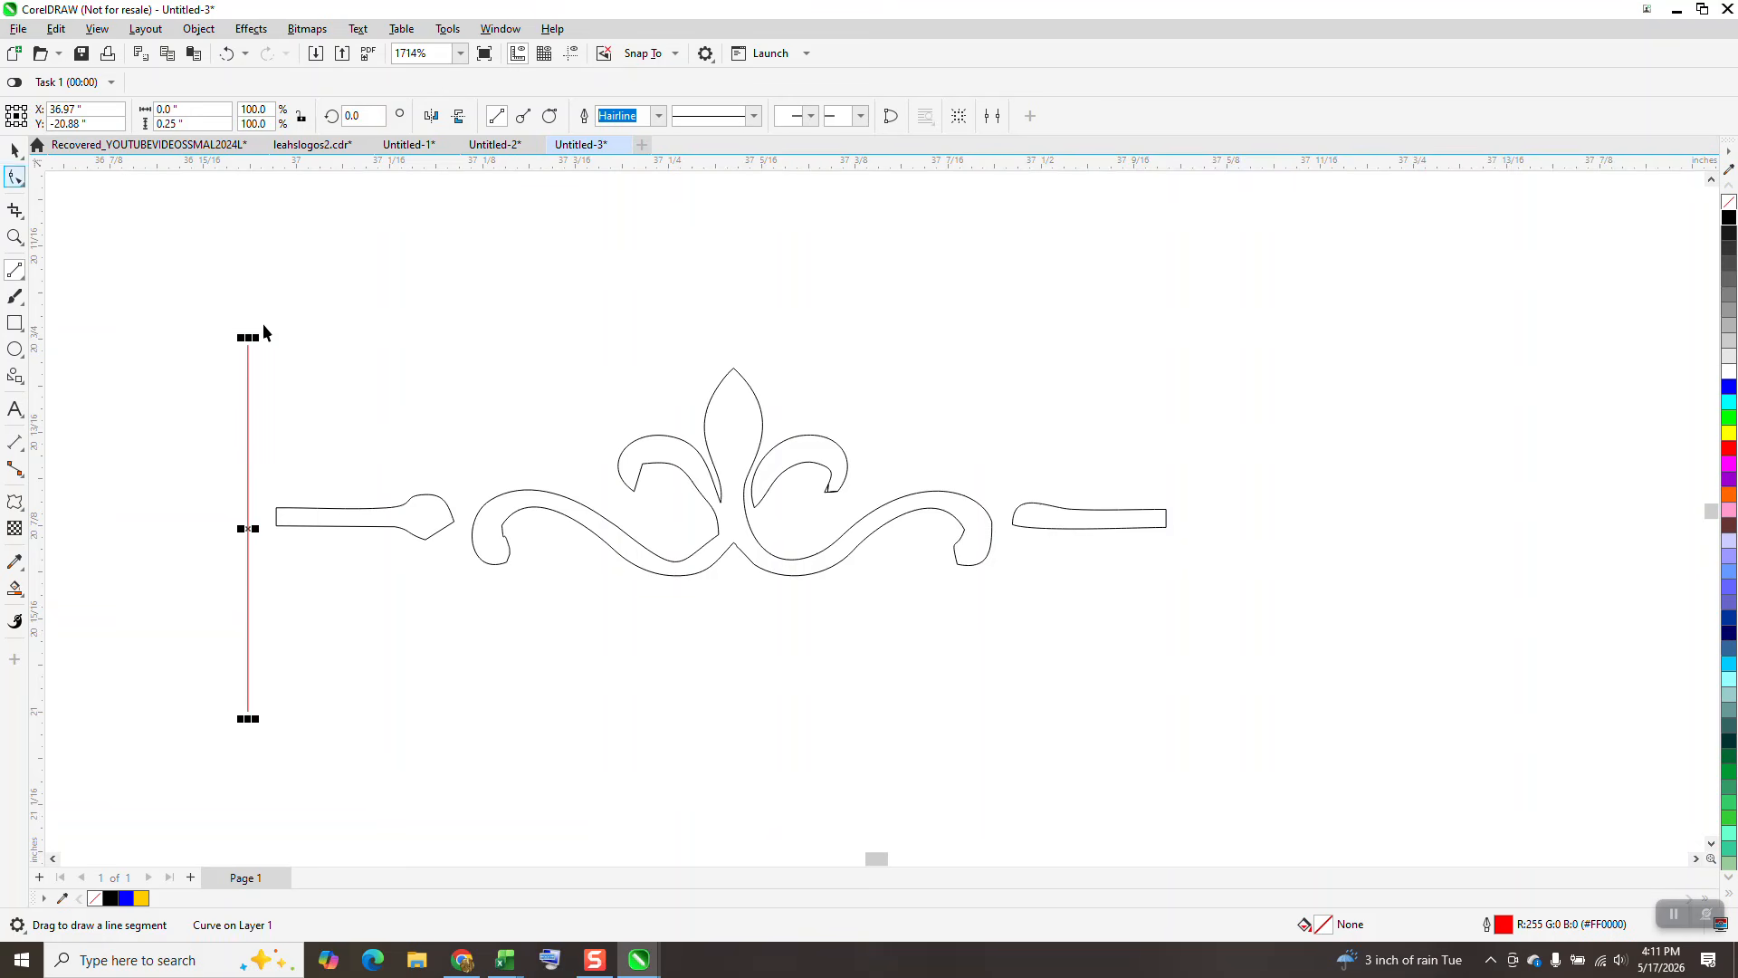
key(space)
key(p)
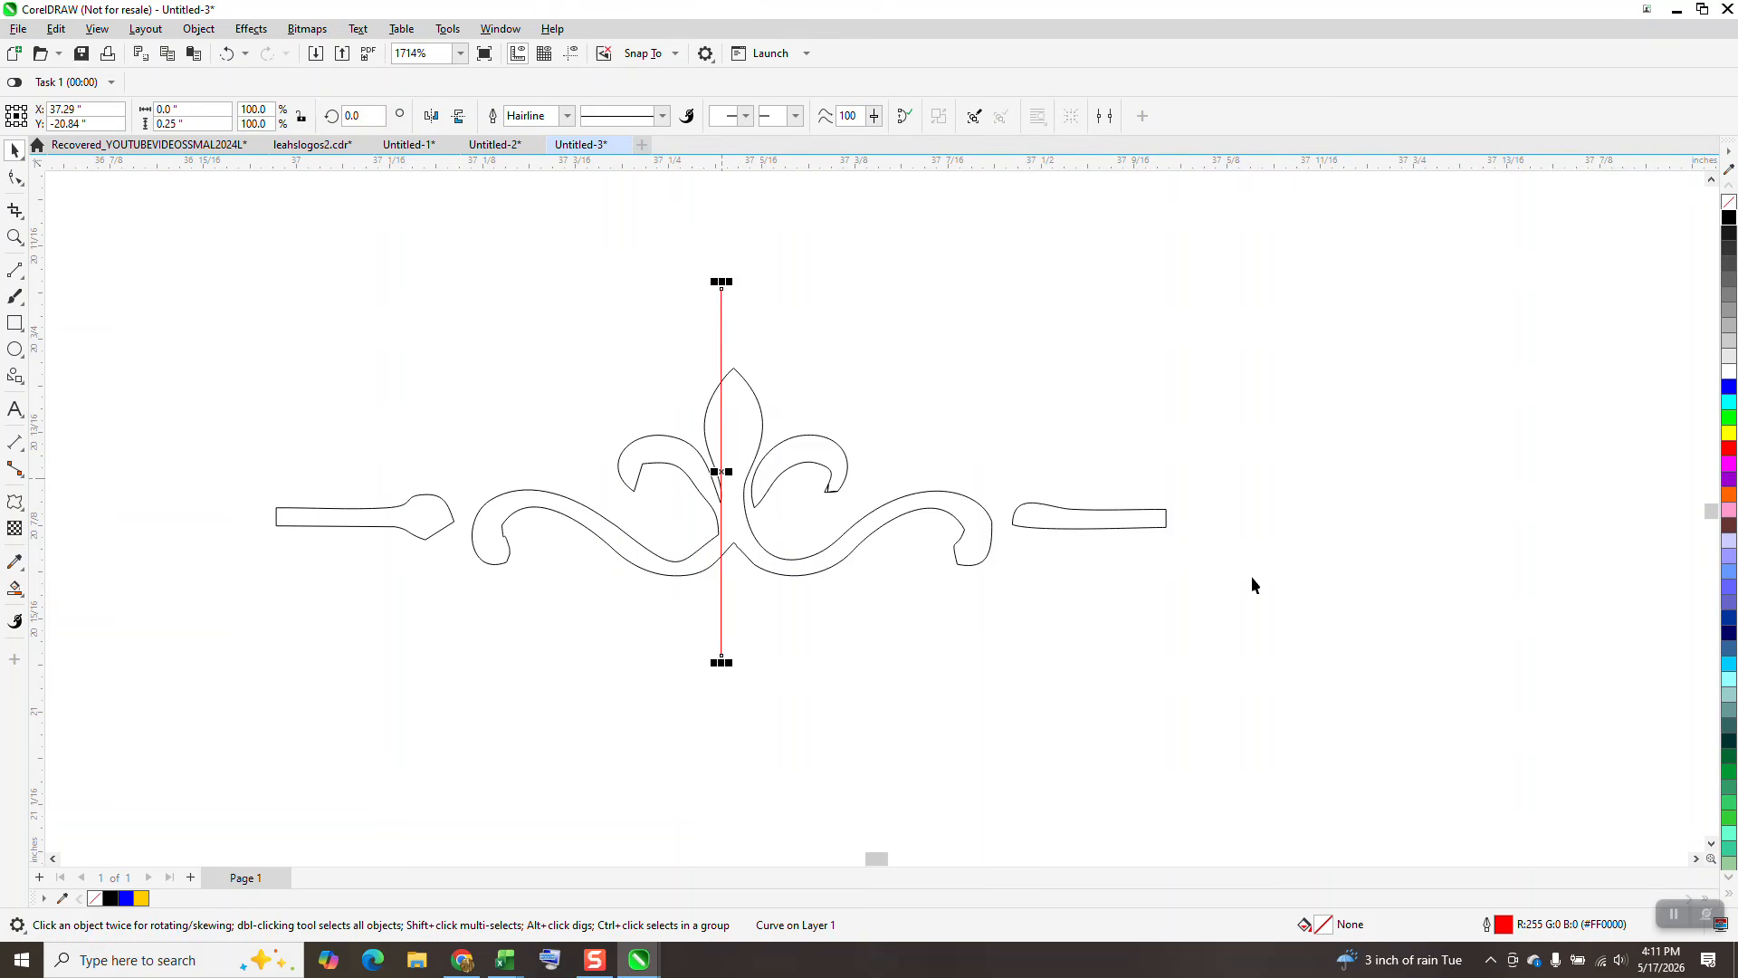
Delete the ornament's two outer bars with Virtual Segment Delete and re-centre the remaining scrollwork on the vertical line.
click(1143, 533)
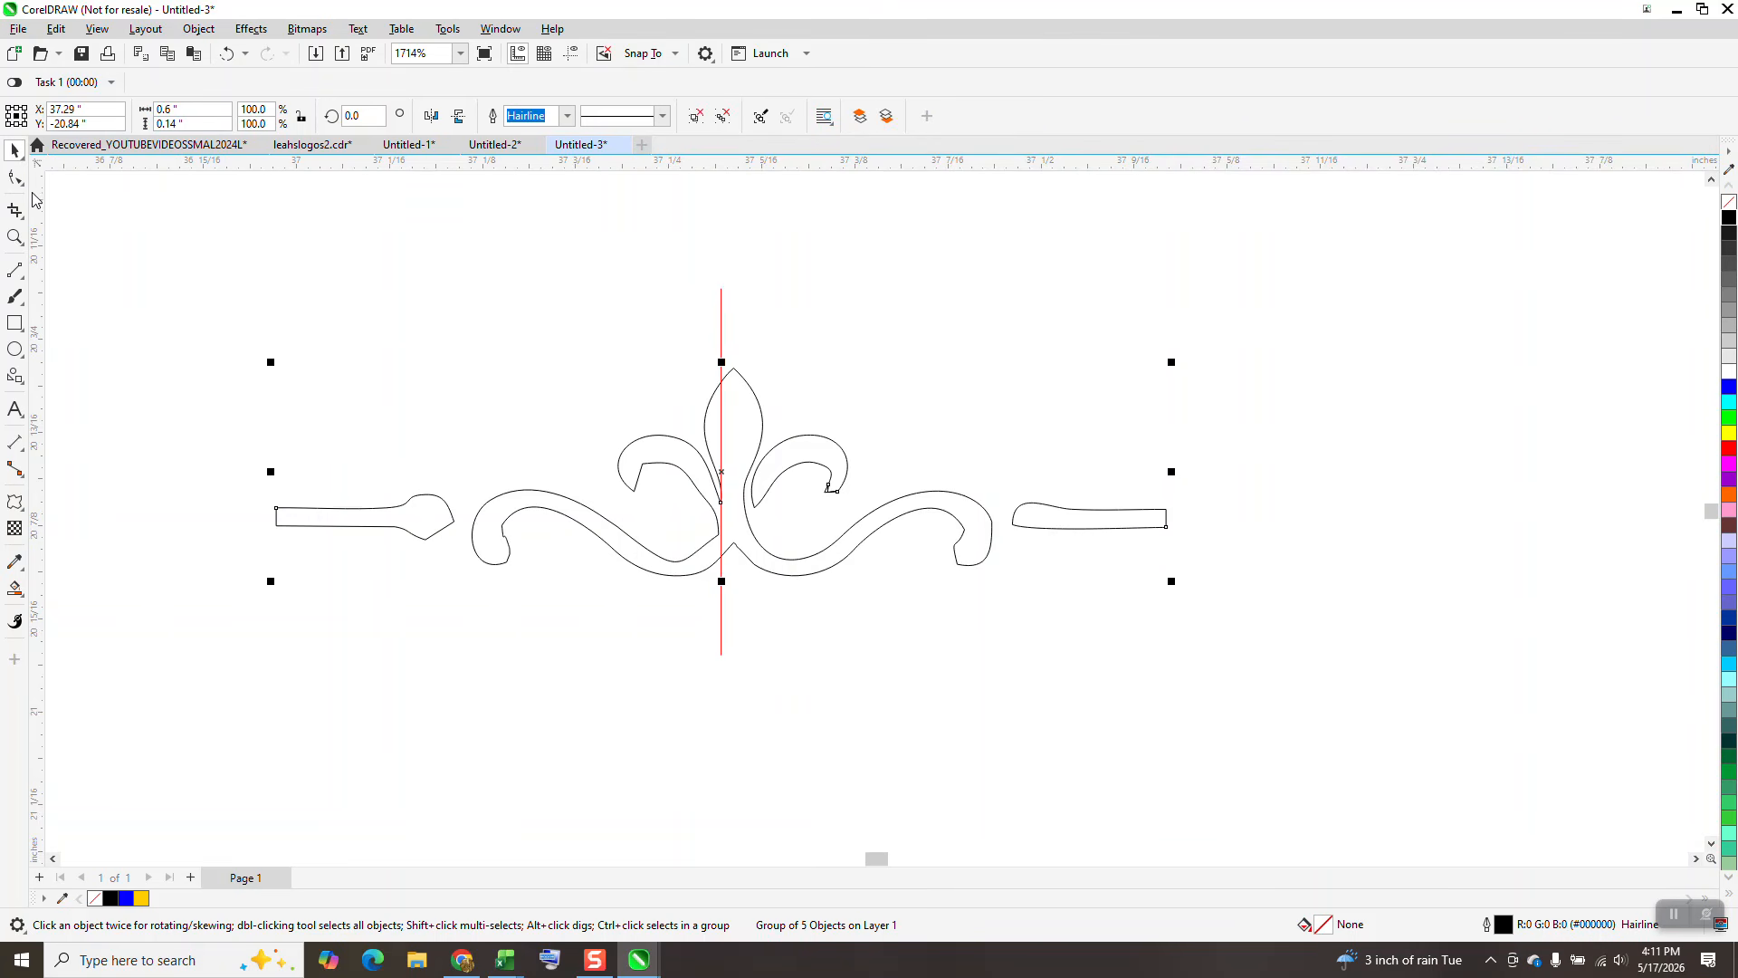
click(25, 225)
click(159, 278)
drag(347, 559, 349, 563)
drag(1097, 476, 1121, 579)
key(space)
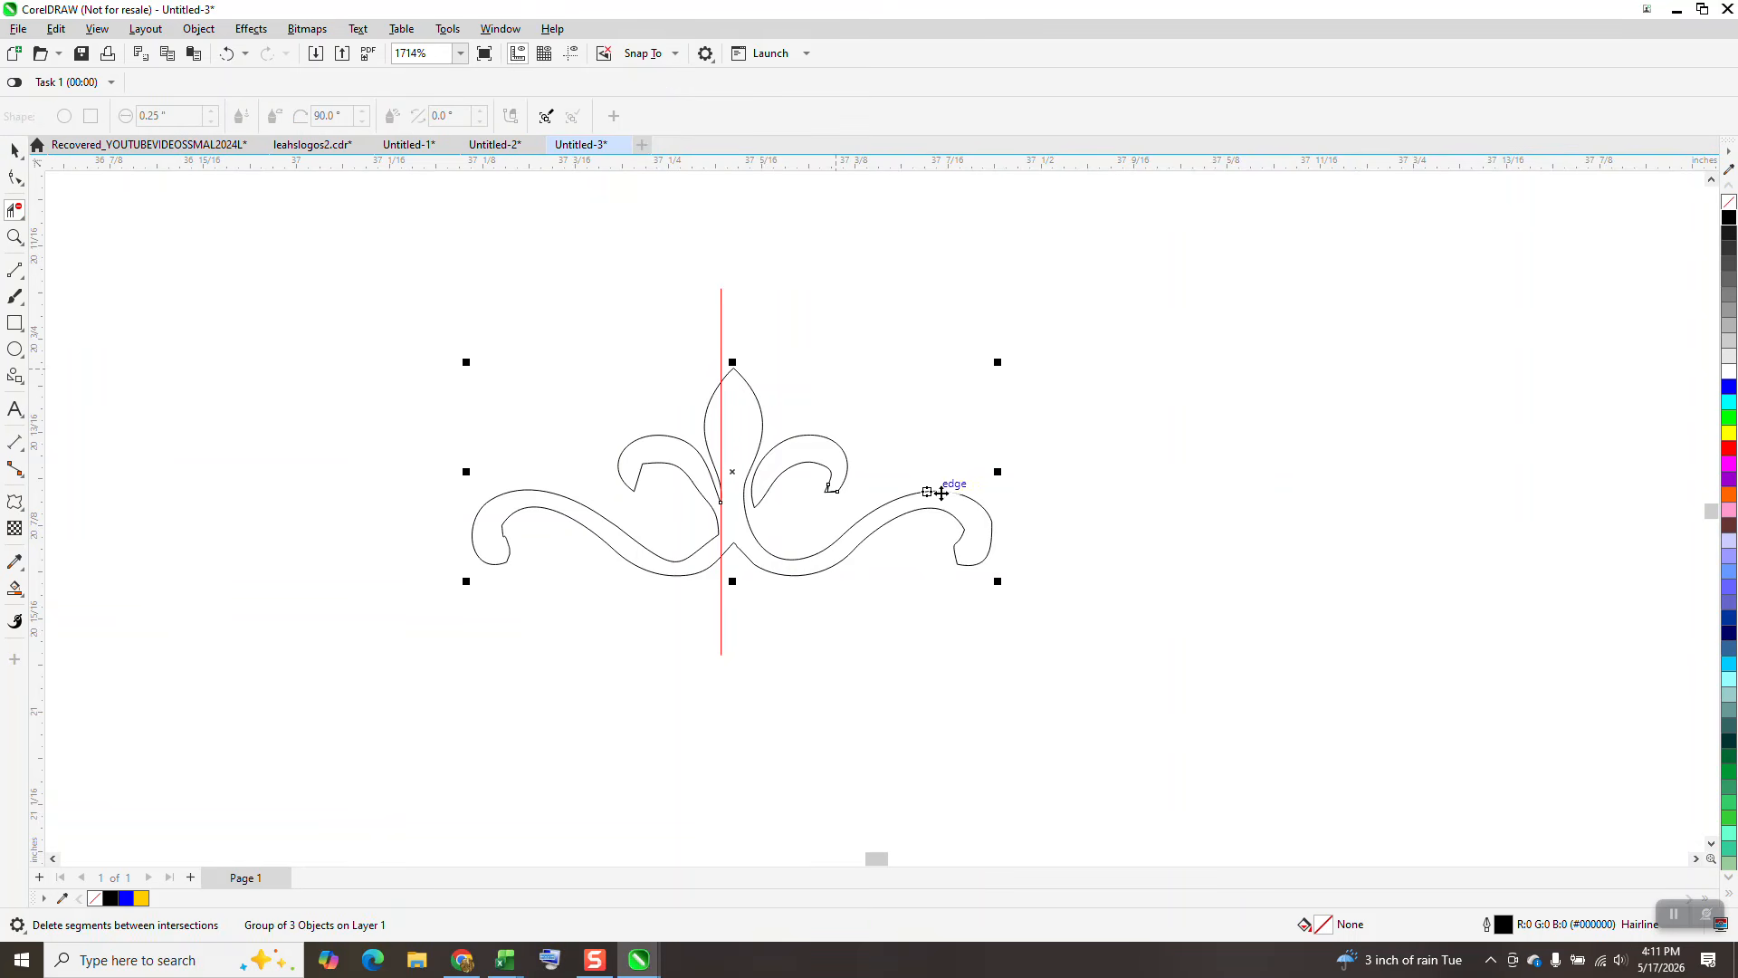
key(Left)
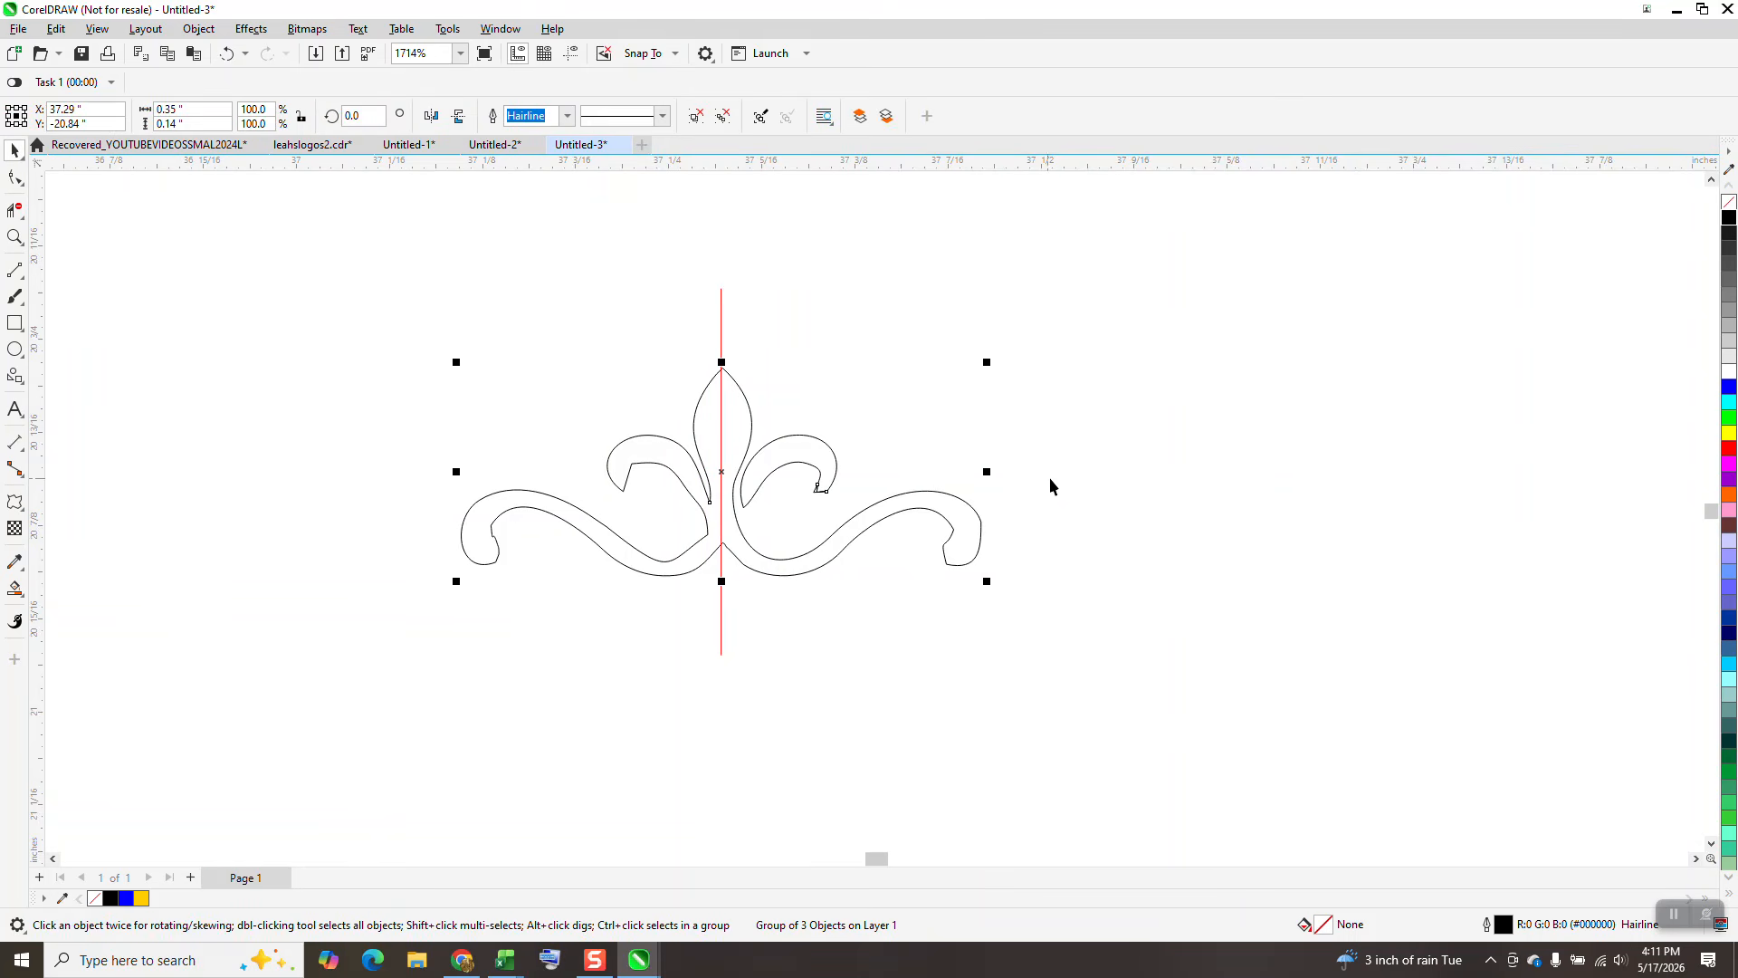
Delete all ornament segments on the right of the vertical centre line with Virtual Segment Delete.
click(14, 237)
drag(648, 348, 939, 484)
scroll(665, 311, down, 2)
scroll(619, 280, down, 1)
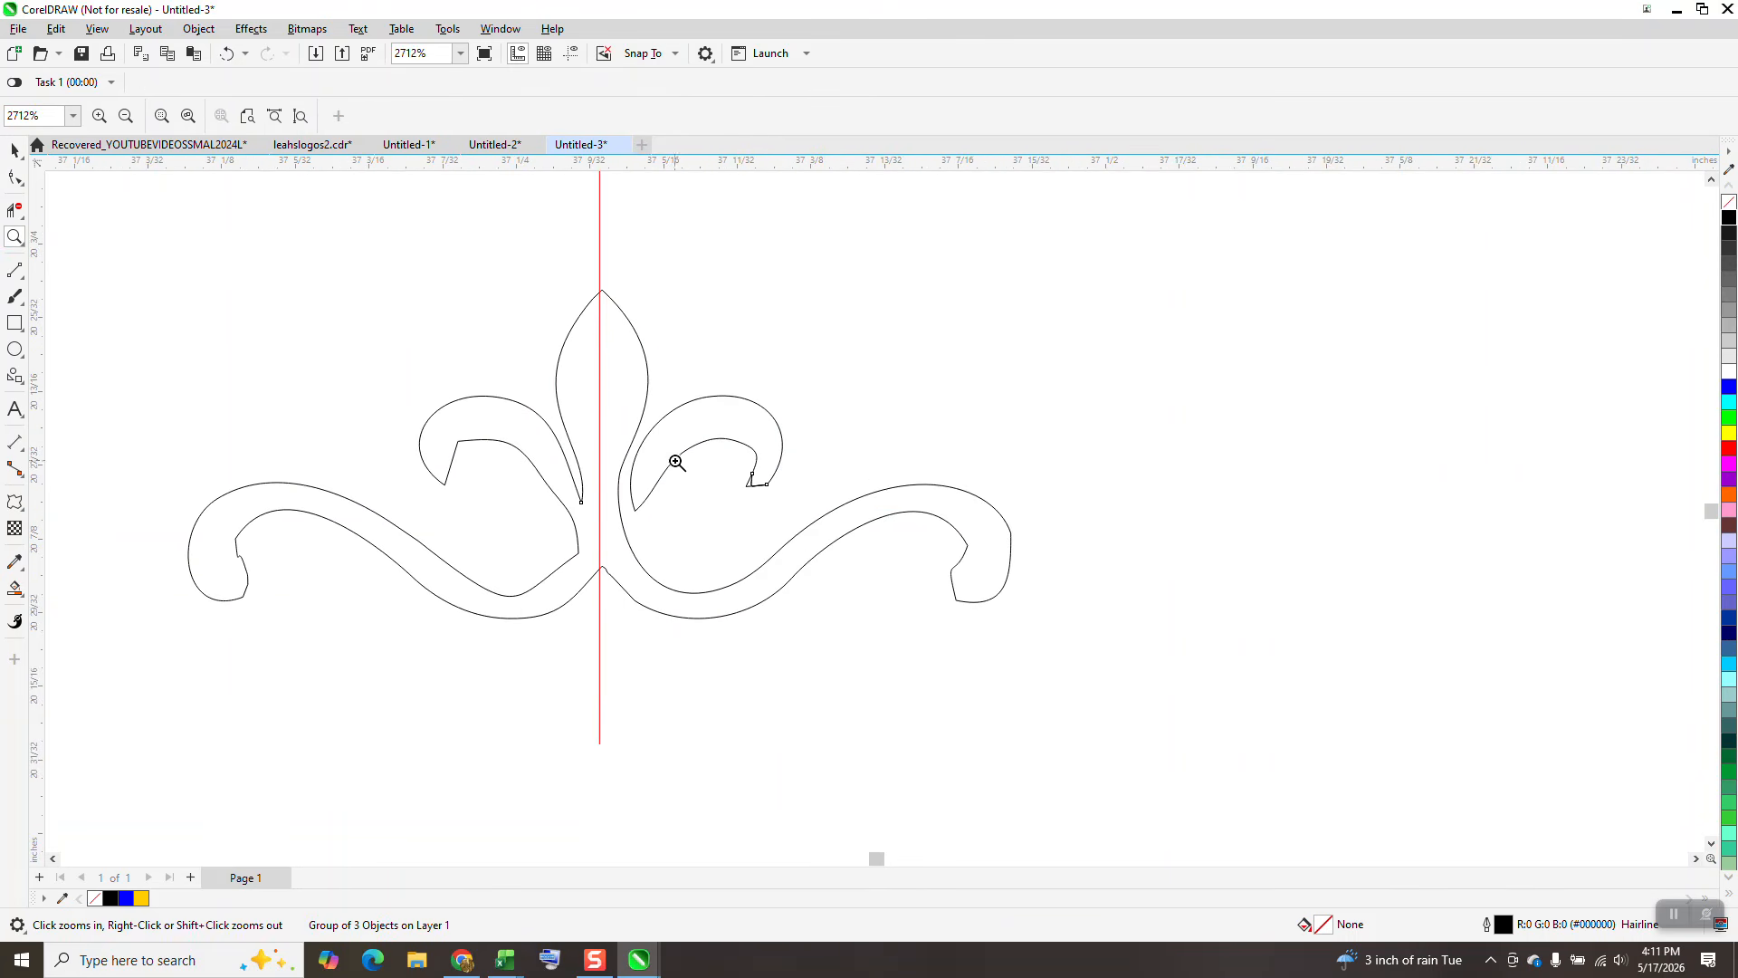
click(22, 215)
click(100, 250)
drag(655, 347, 1178, 710)
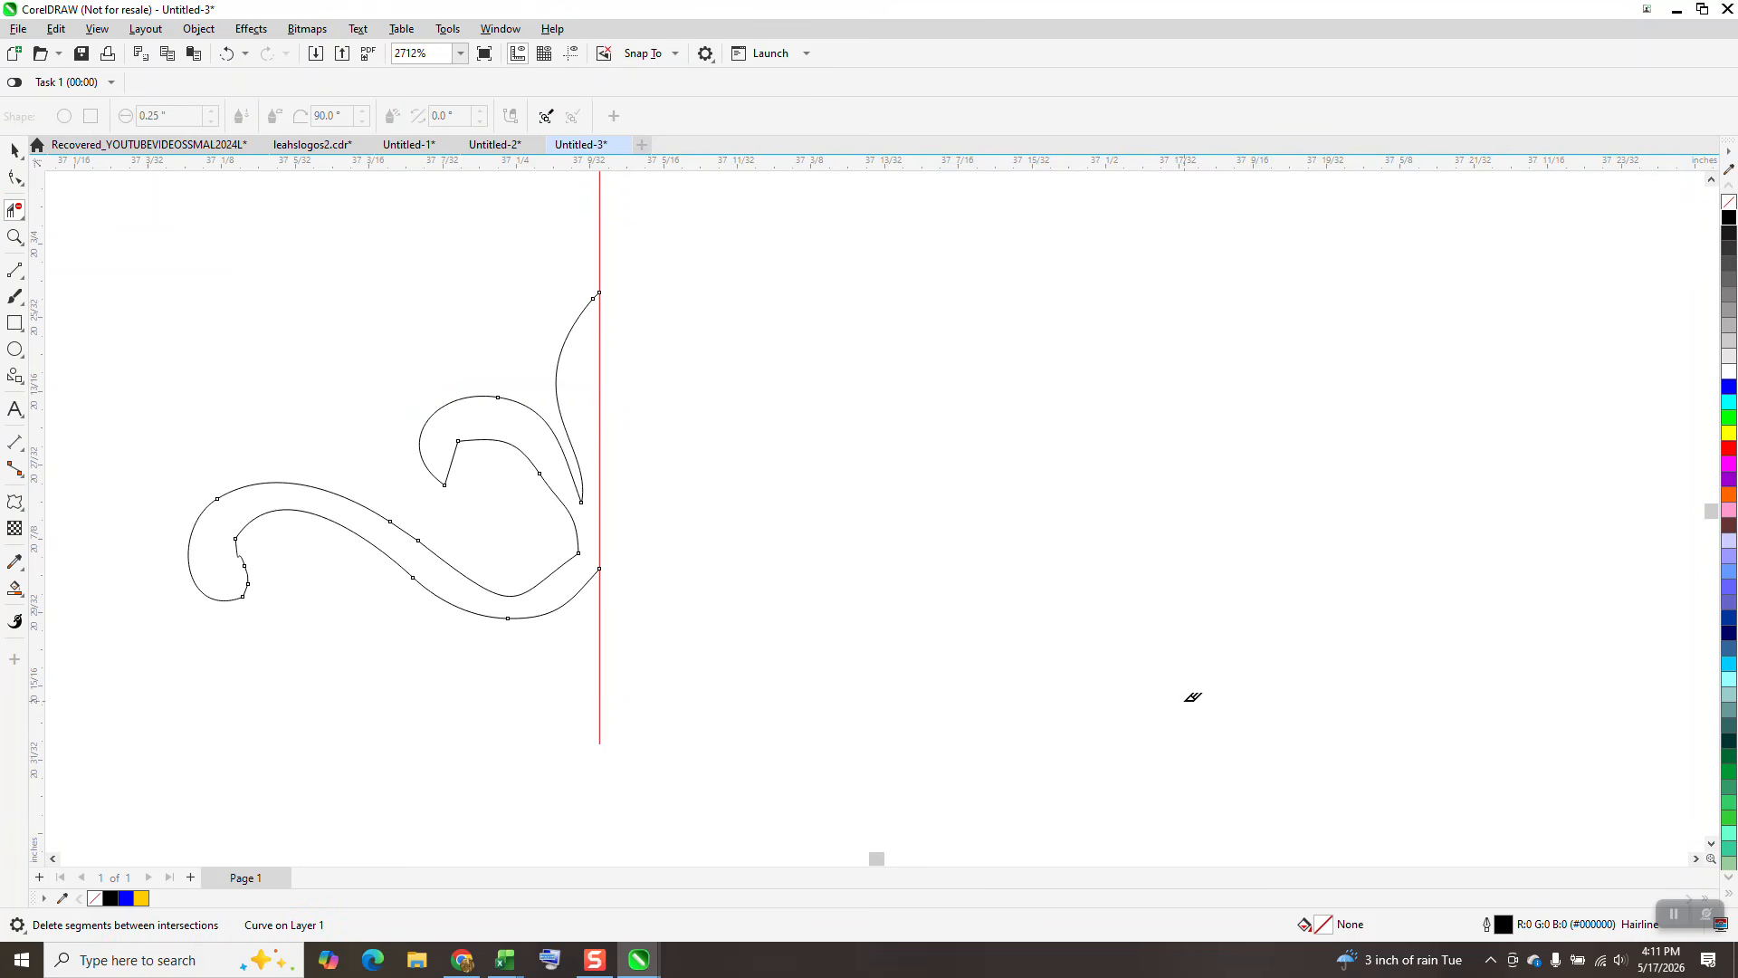
Smooth the half ornament's outline with the Smooth tool at a nib size of 0.12 inch.
scroll(612, 449, down, 1)
click(14, 149)
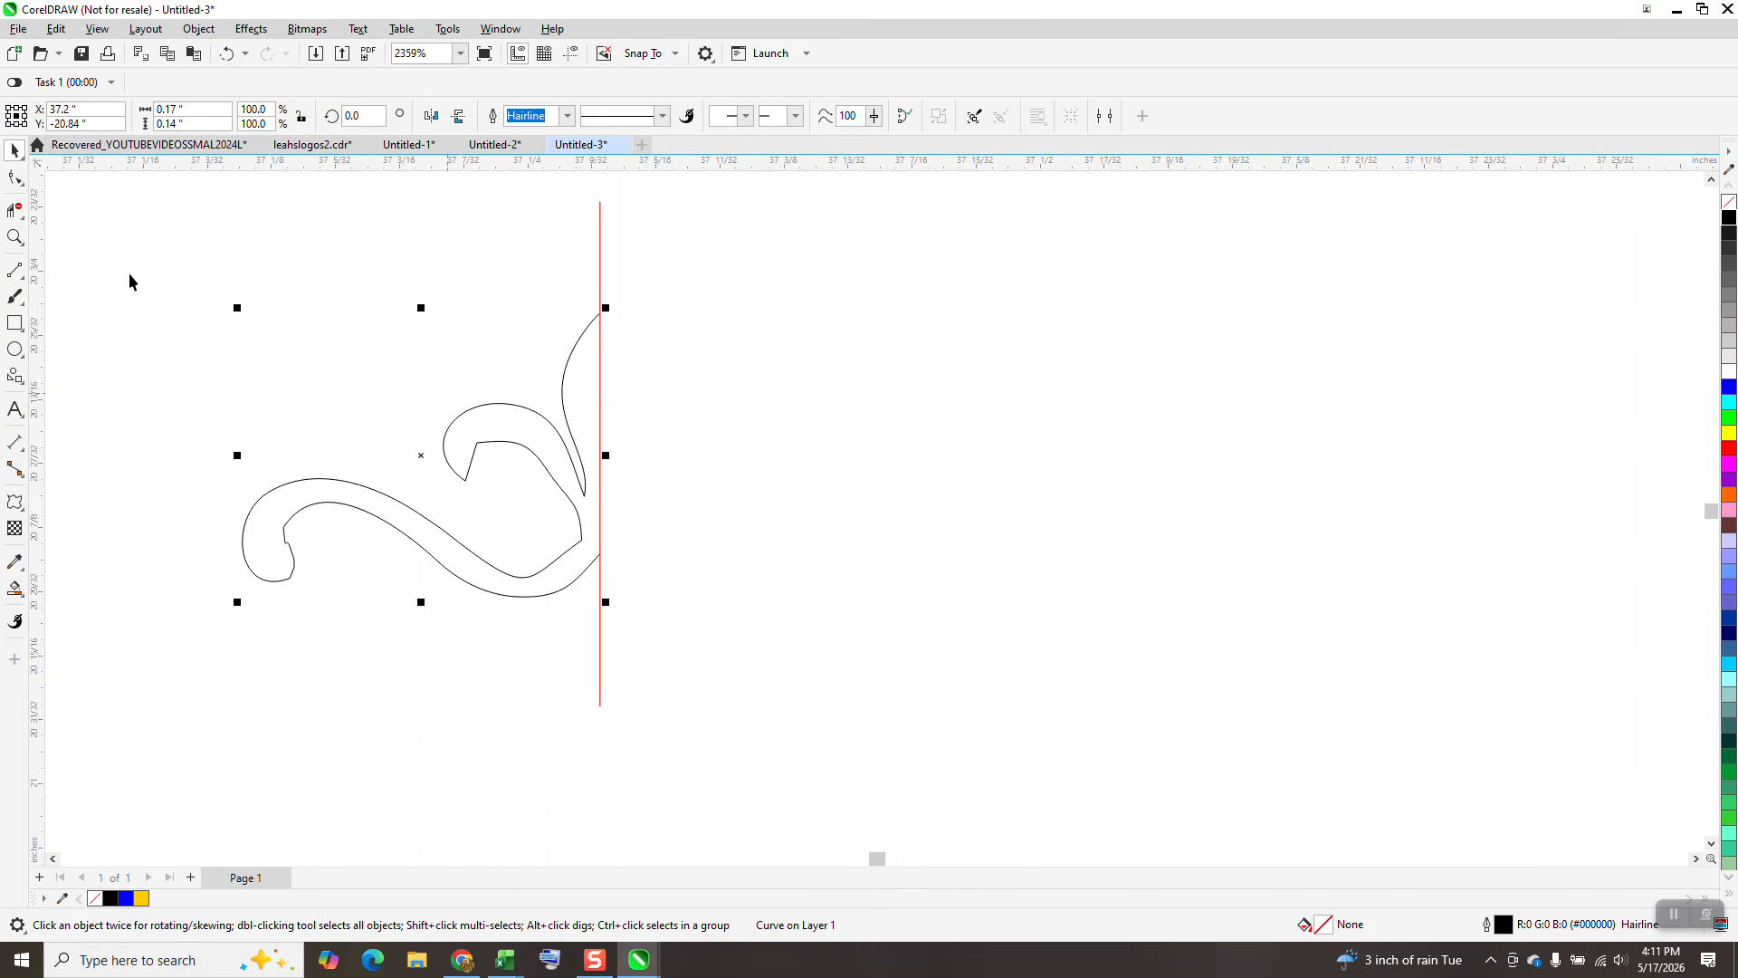
click(25, 186)
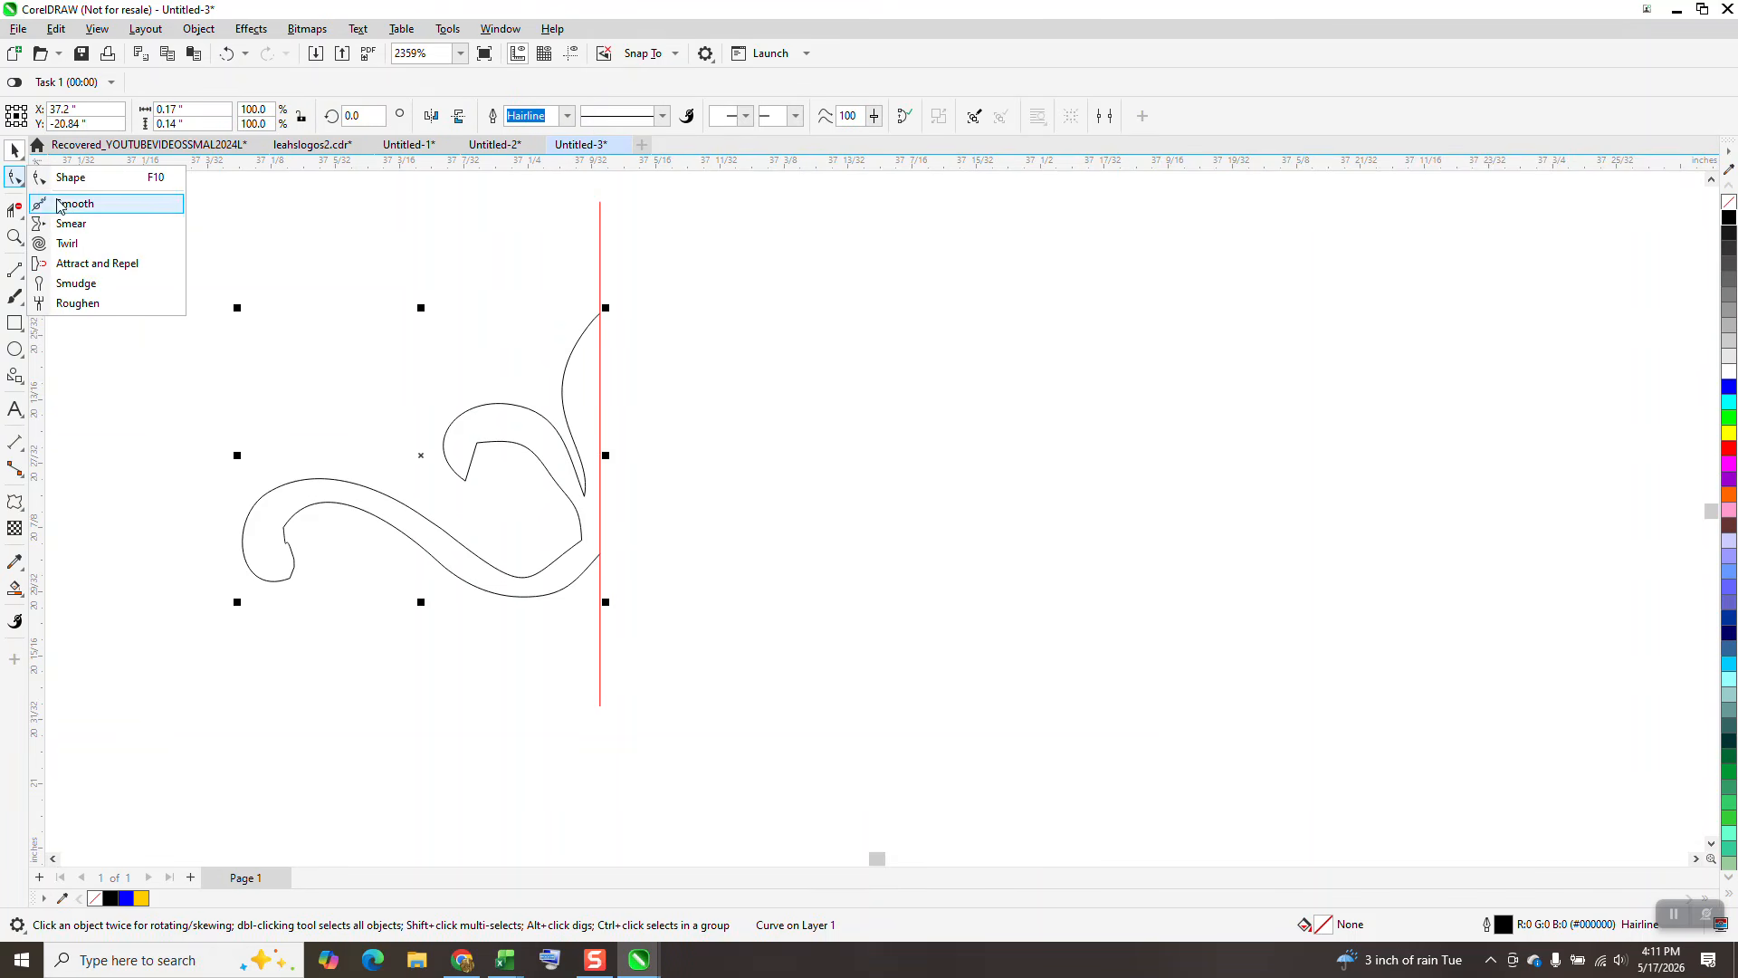
click(57, 203)
double_click(40, 118)
text(.1)
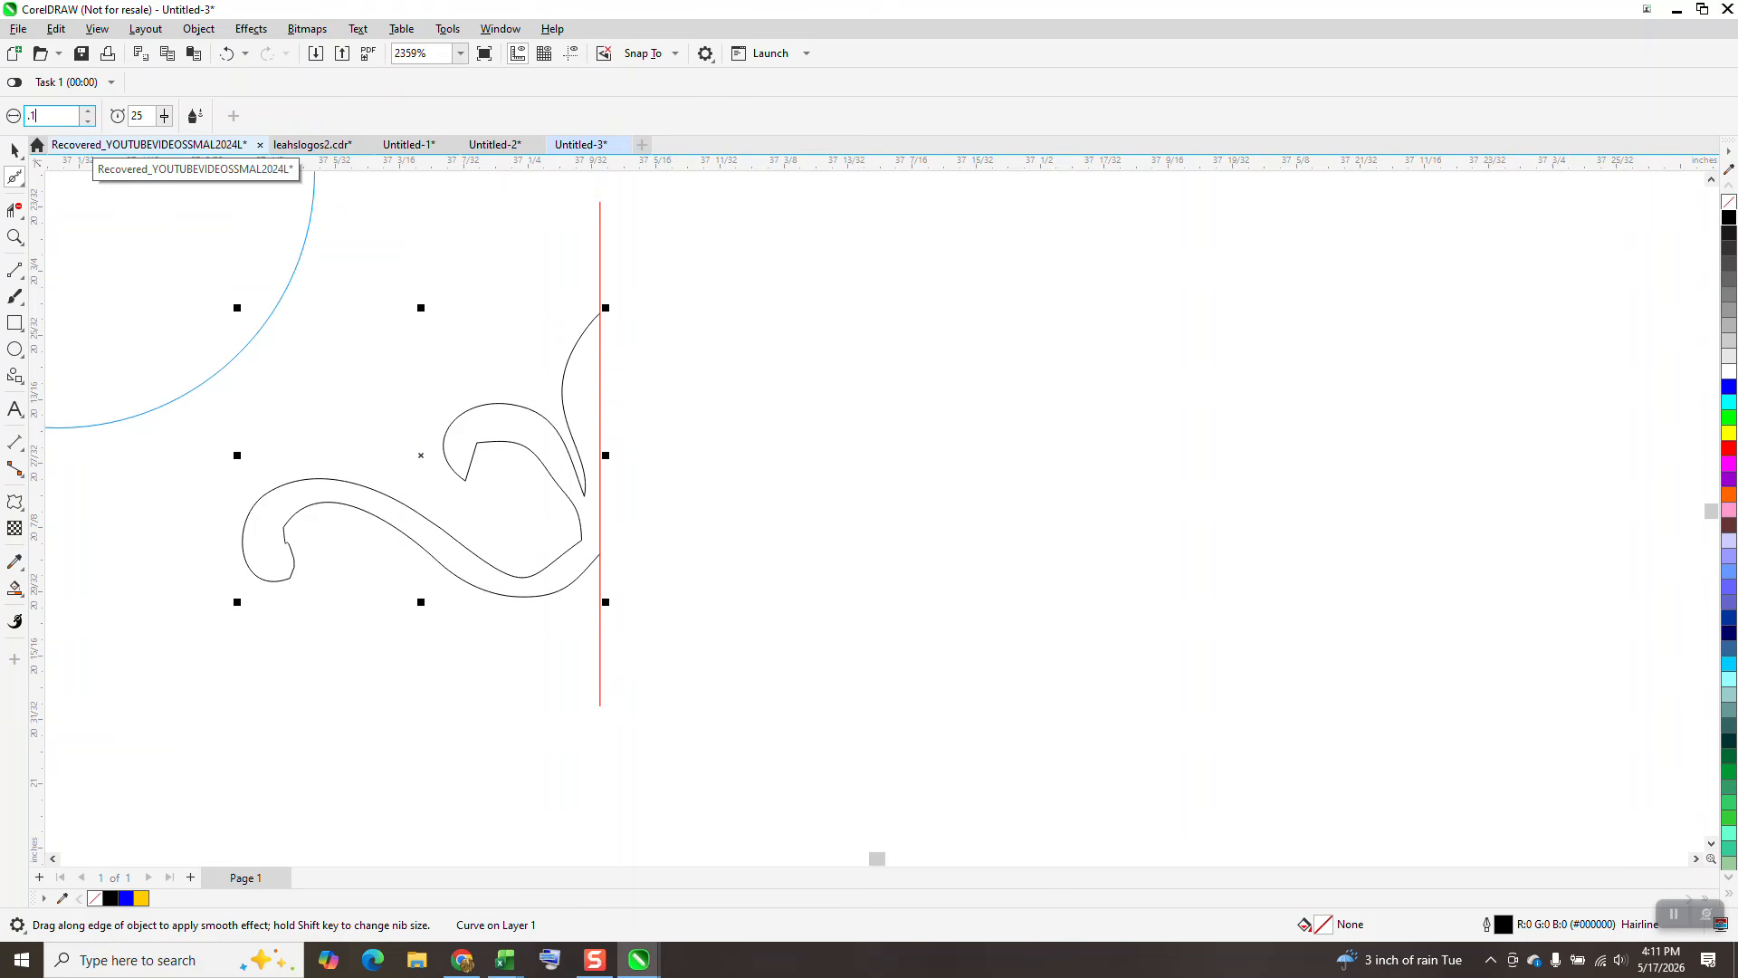
text(2)
key(Return)
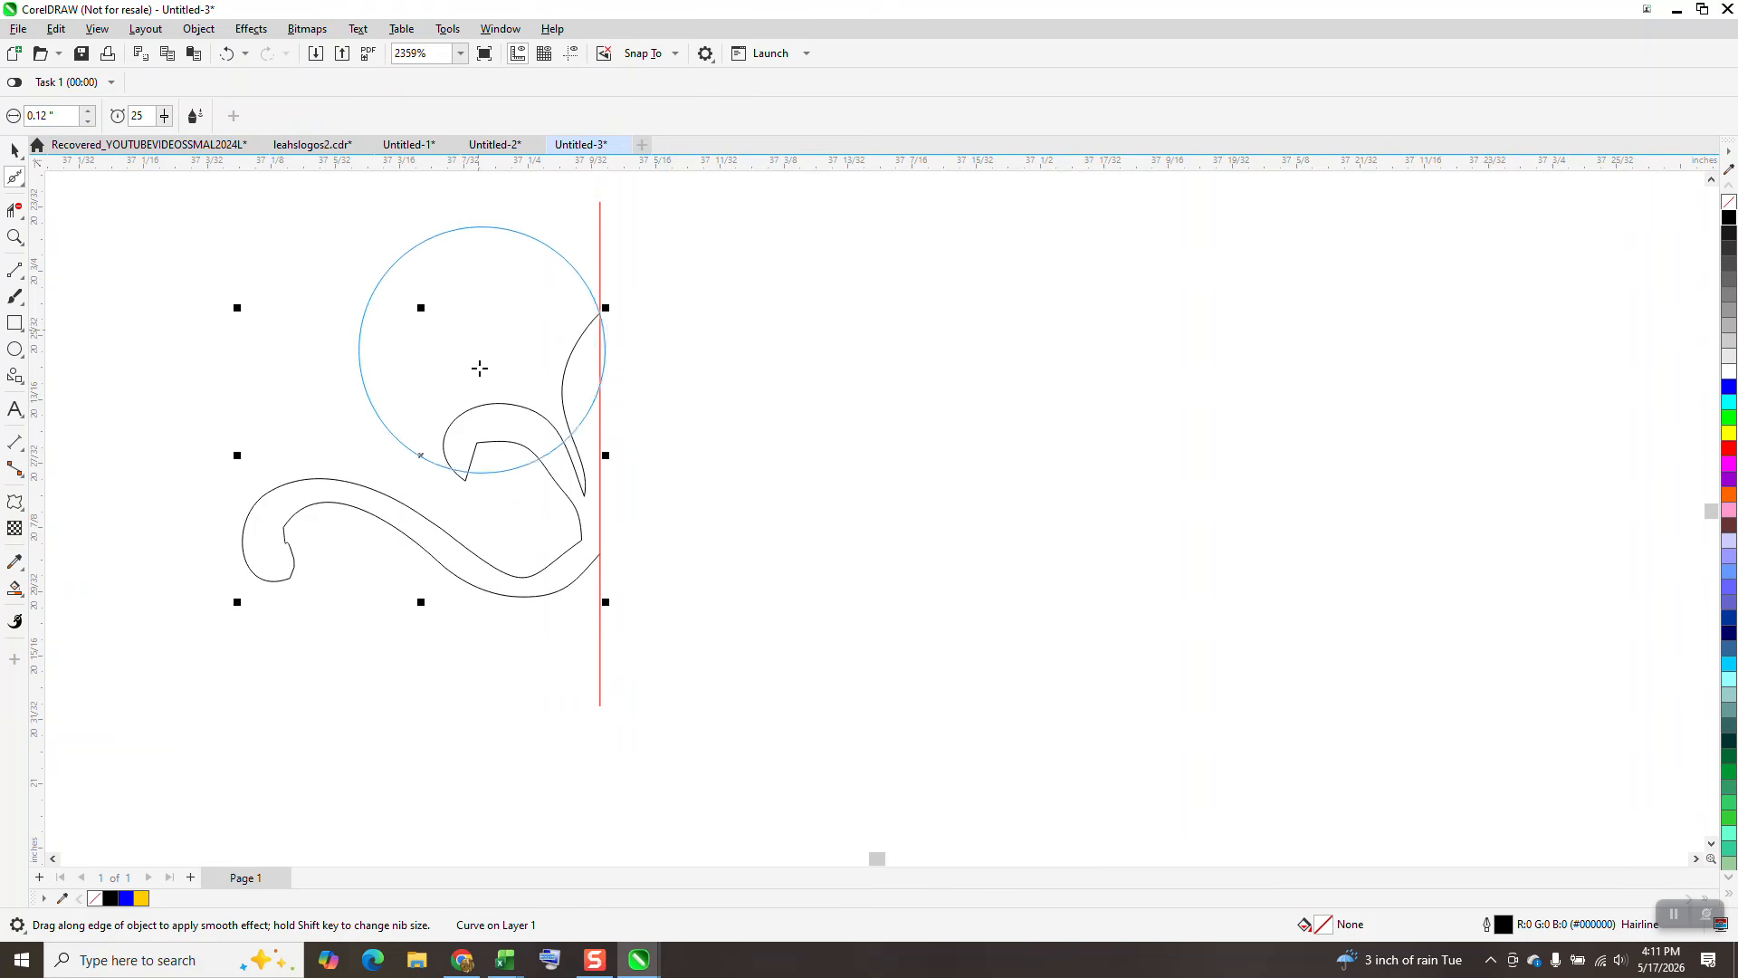
click(496, 442)
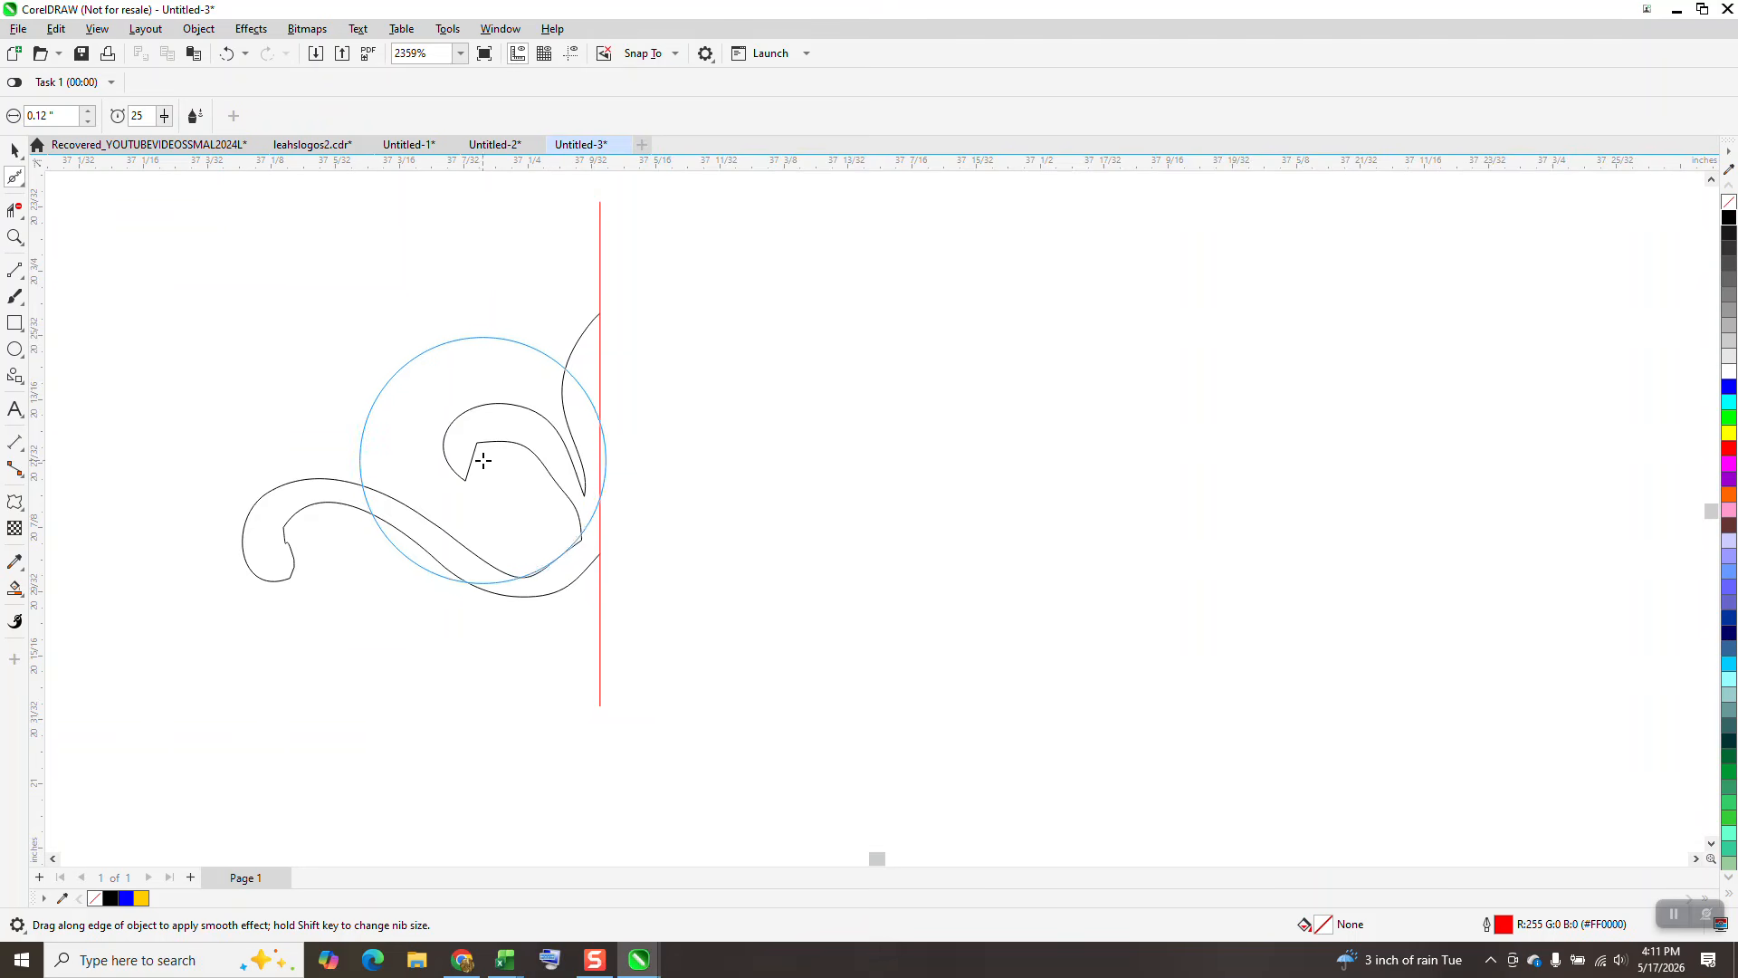
drag(496, 442, 485, 450)
mouse_move(416, 498)
mouse_down()
mouse_move(329, 550)
mouse_move(323, 526)
mouse_move(417, 541)
mouse_move(550, 594)
mouse_move(533, 588)
mouse_move(556, 564)
mouse_move(534, 477)
mouse_move(491, 468)
mouse_up()
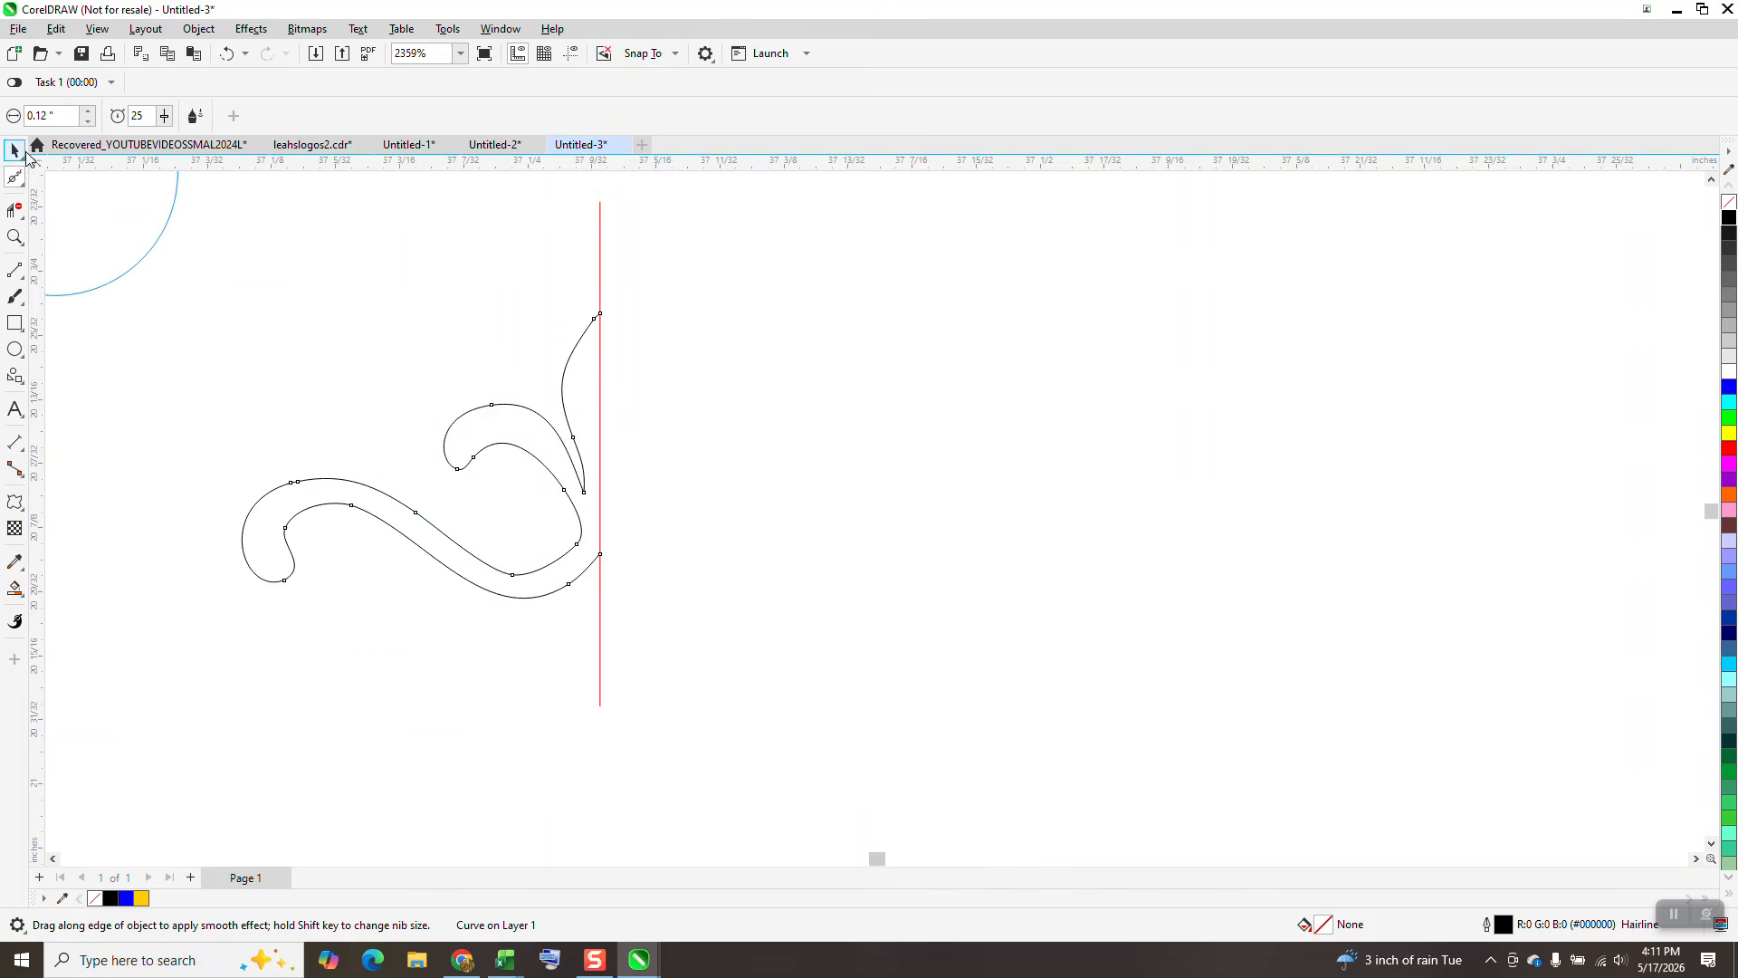
Mirror a copy of the half ornament to the other side of the centre line and delete the line.
click(22, 152)
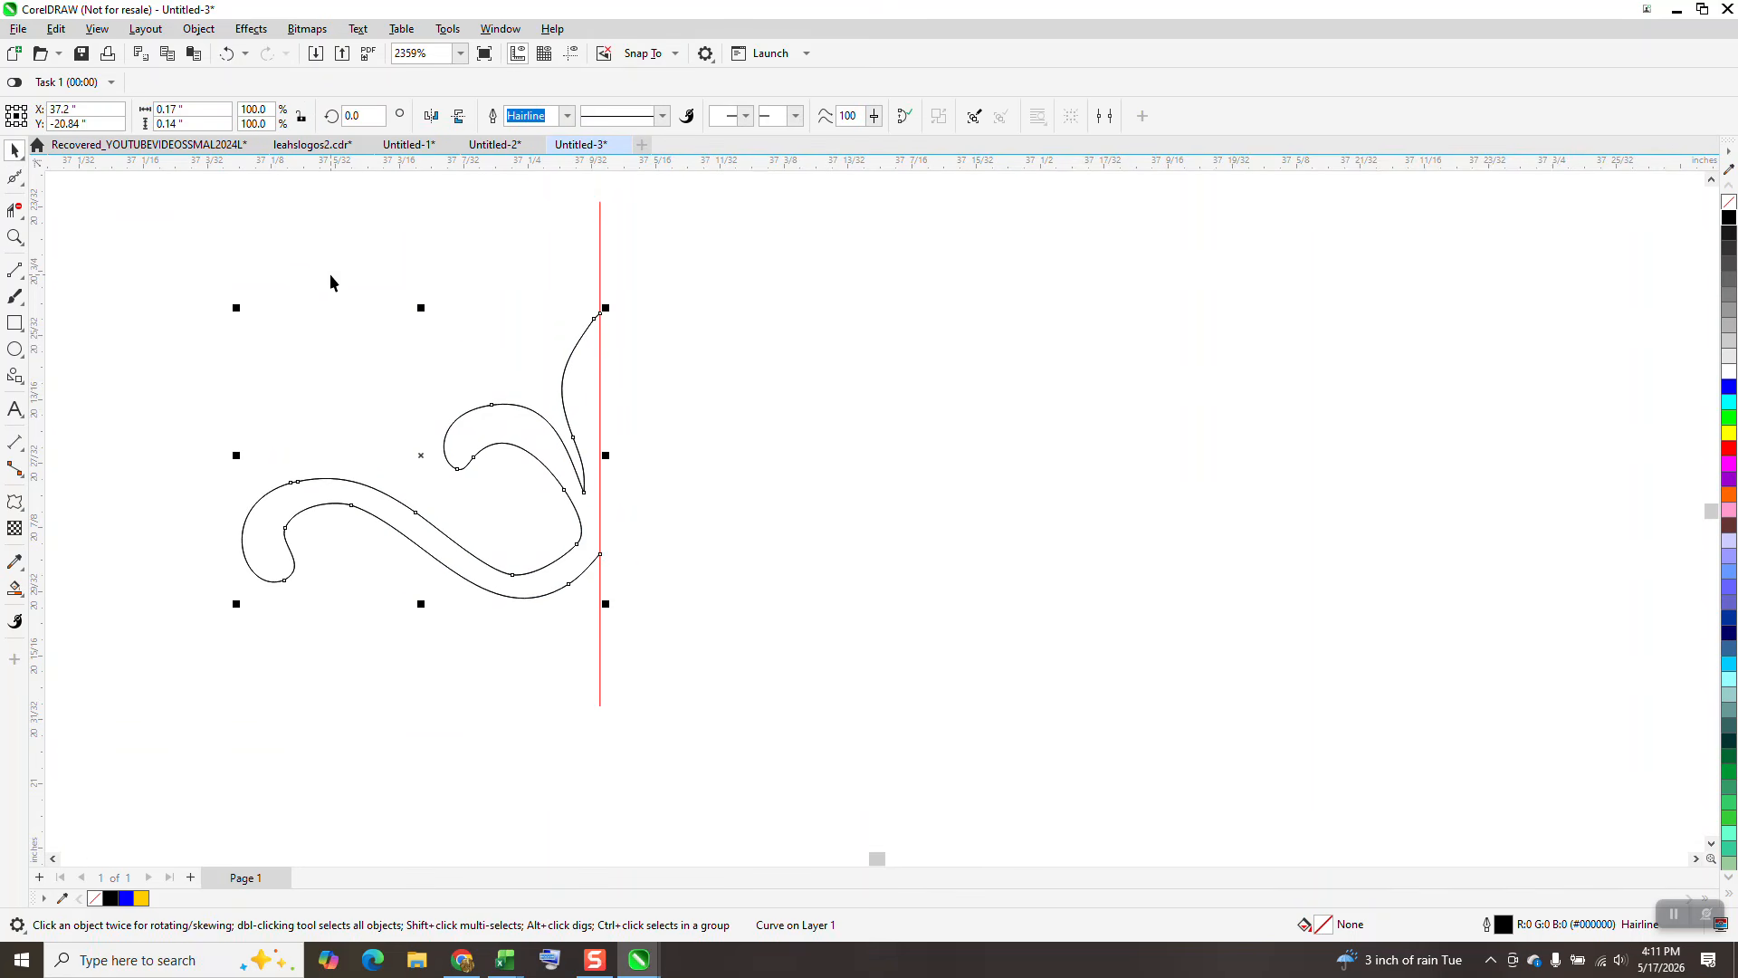
drag(240, 456, 822, 545)
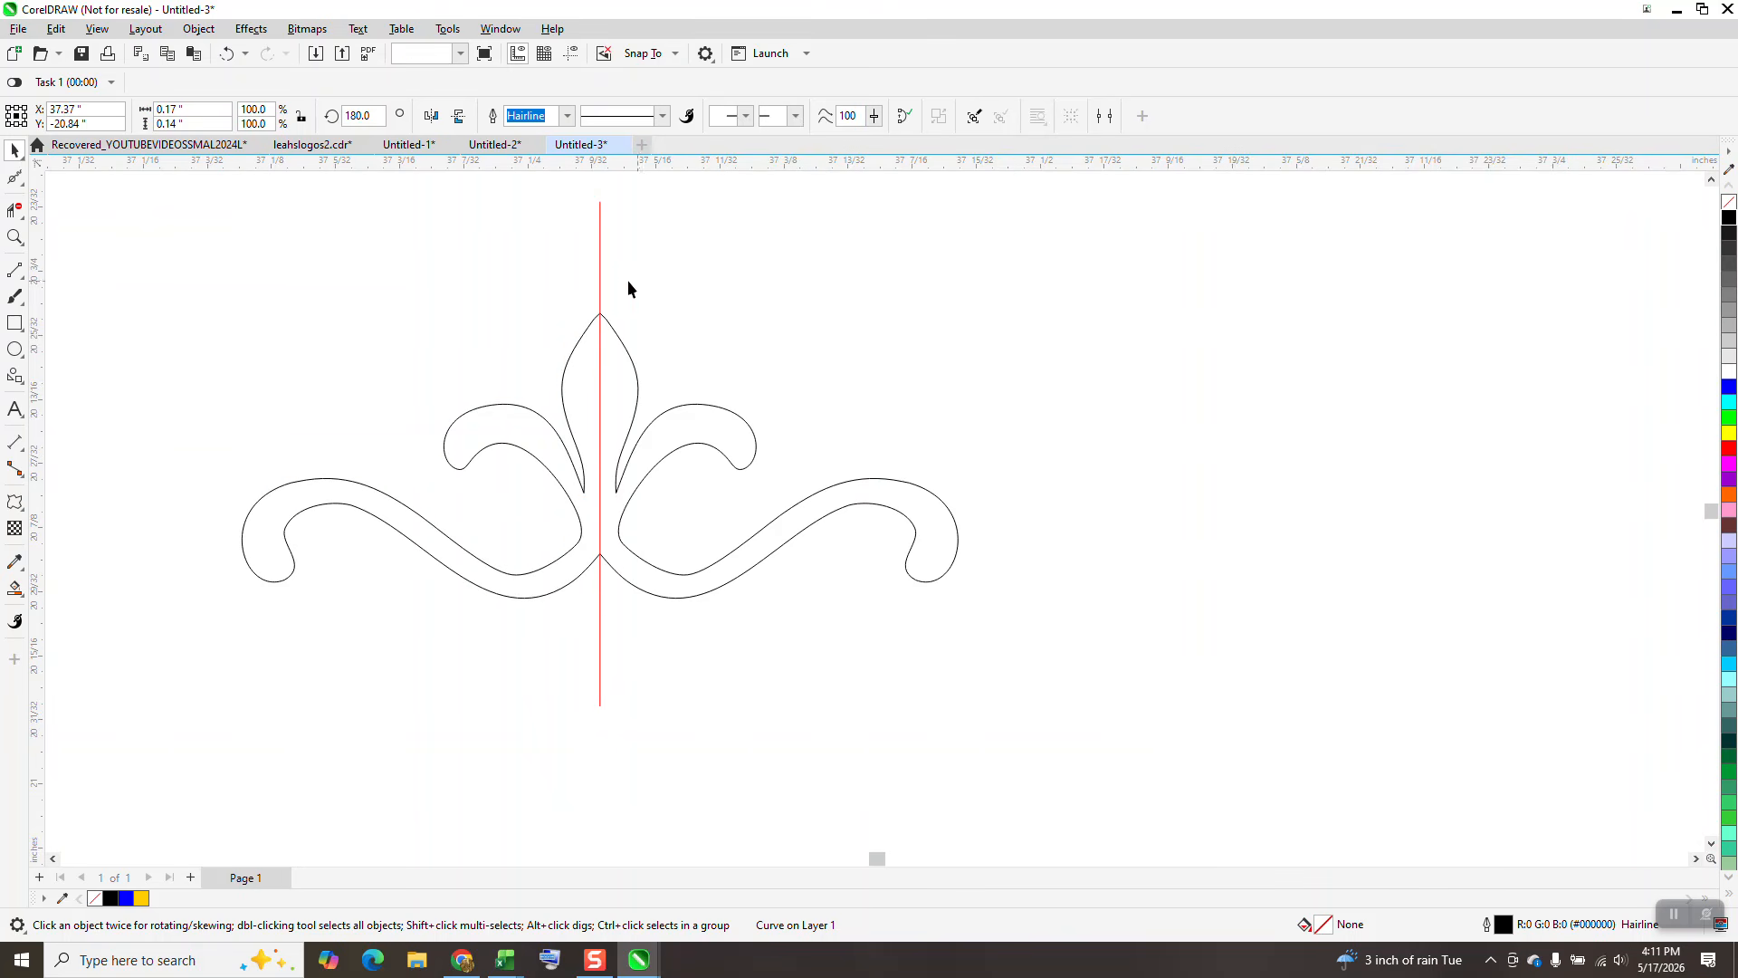
click(601, 281)
click(601, 274)
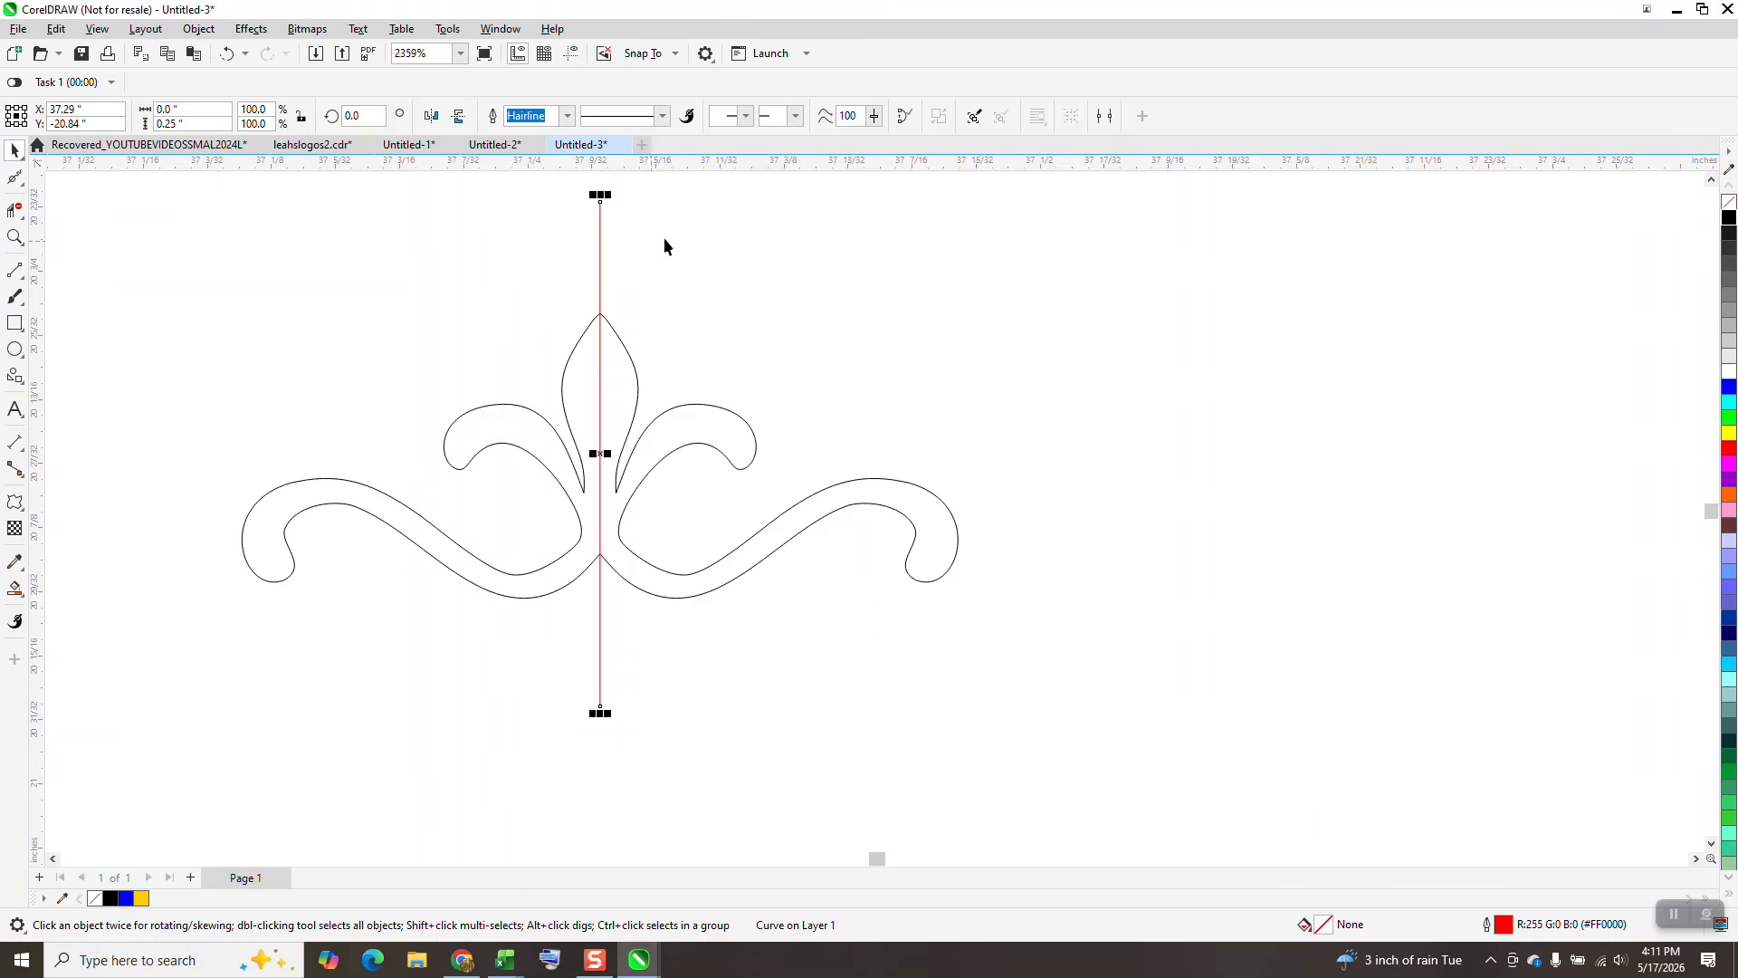
key(Delete)
Draw a rectangle around the mirrored halves and Smart Fill the ornament's enclosed area in black with no outline.
scroll(665, 245, down, 1)
click(14, 323)
drag(245, 265, 961, 680)
key(s)
click(611, 416)
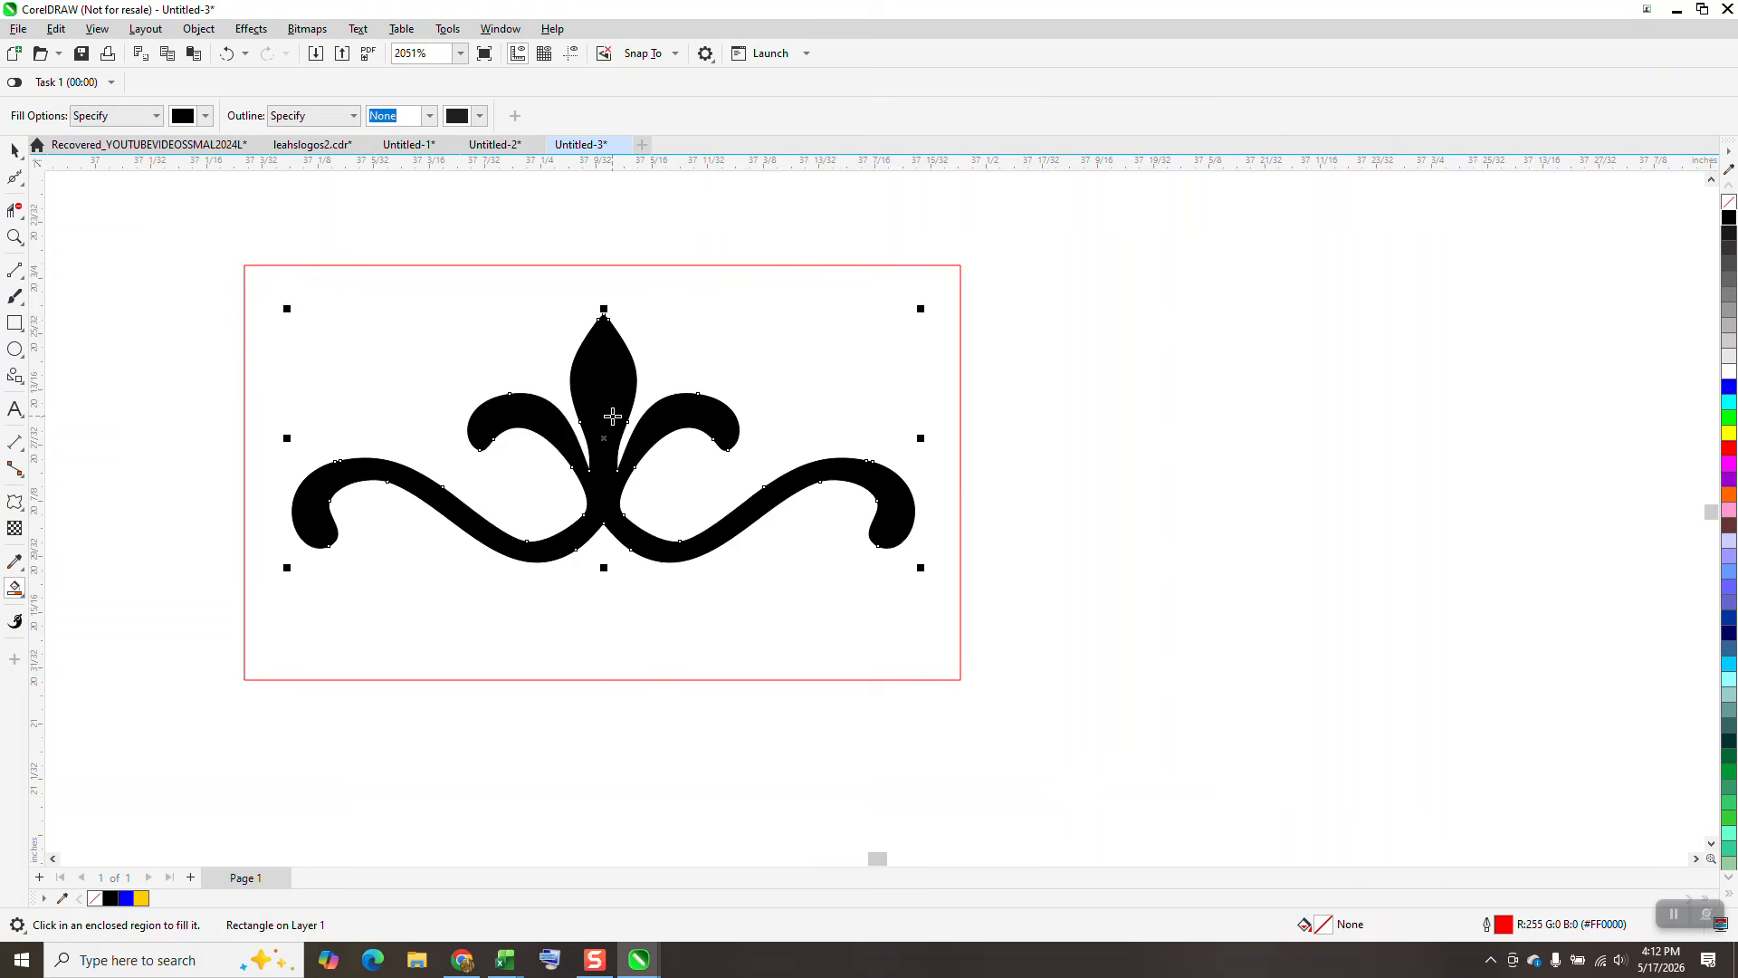
Nudge the black-filled ornament right until it is clear of the original outlines and rectangle.
scroll(511, 448, down, 6)
key(Right)
key(Right)
key(Right)
key(Right)
key(Right)
key(Right)
key(Right)
key(Right)
key(Right)
key(Right)
key(Right)
key(Right)
key(Right)
key(Right)
key(Right)
key(Right)
key(Right)
key(Right)
key(Right)
key(Right)
key(Right)
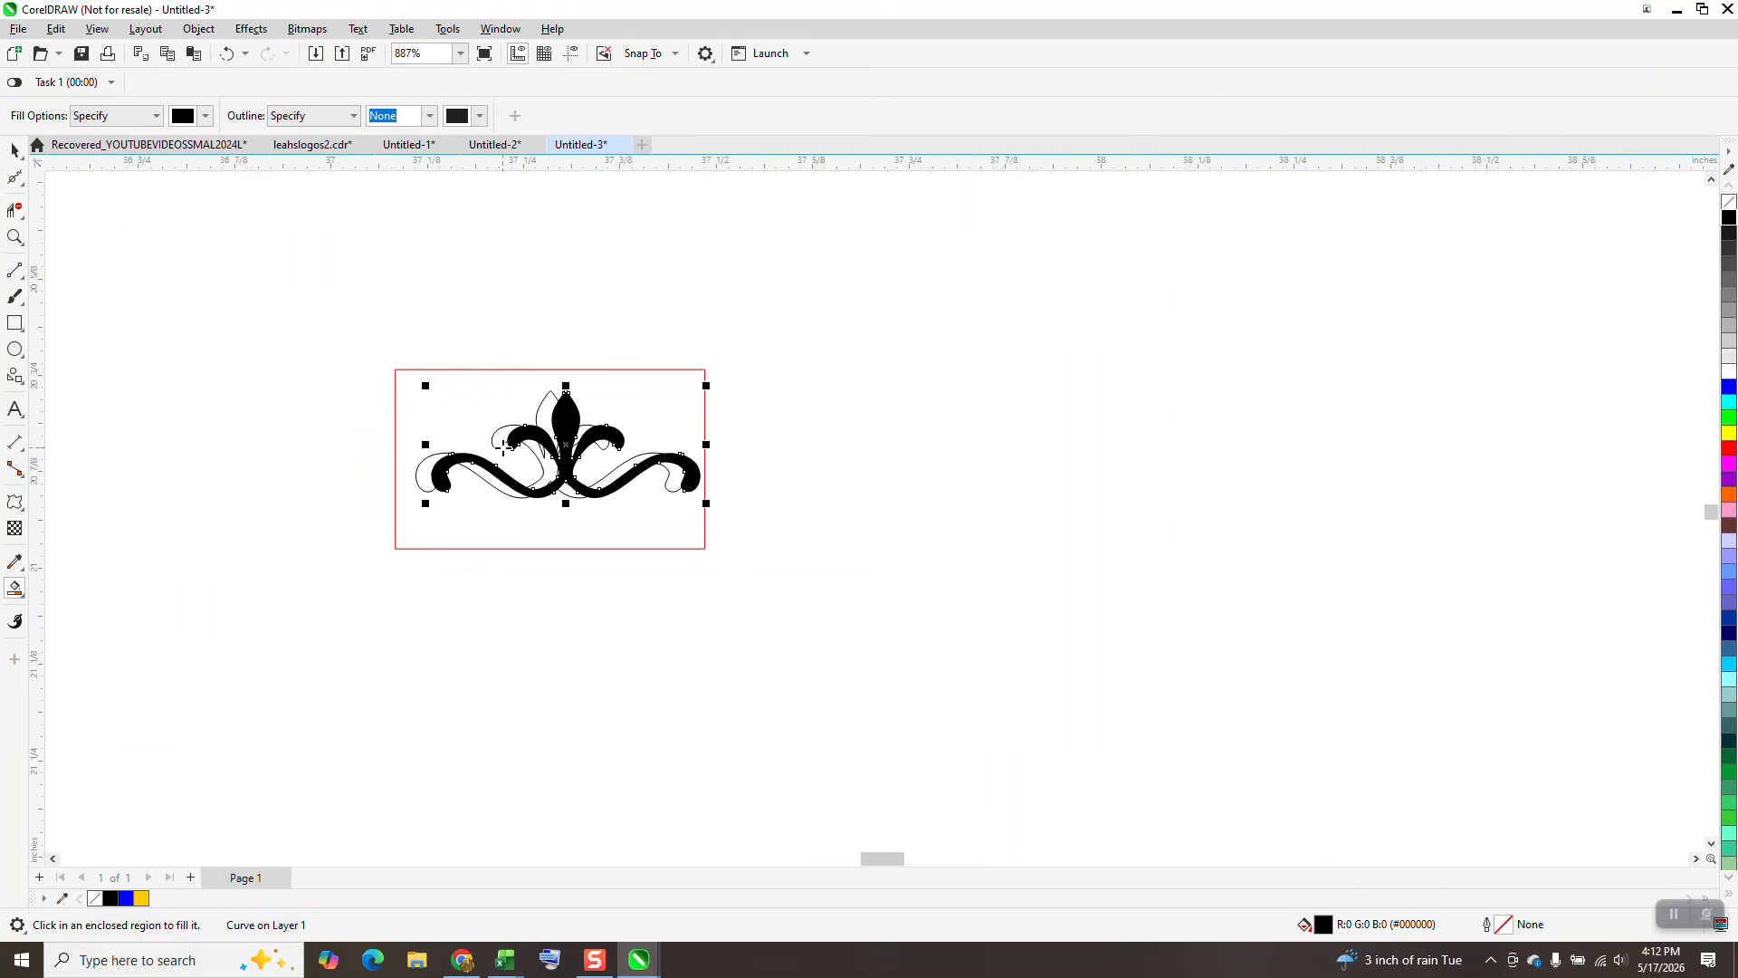
key(Right)
key(Right)
key(Right)
key(Right)
key(Right)
key(Right)
key(Right)
key(Right)
key(Right)
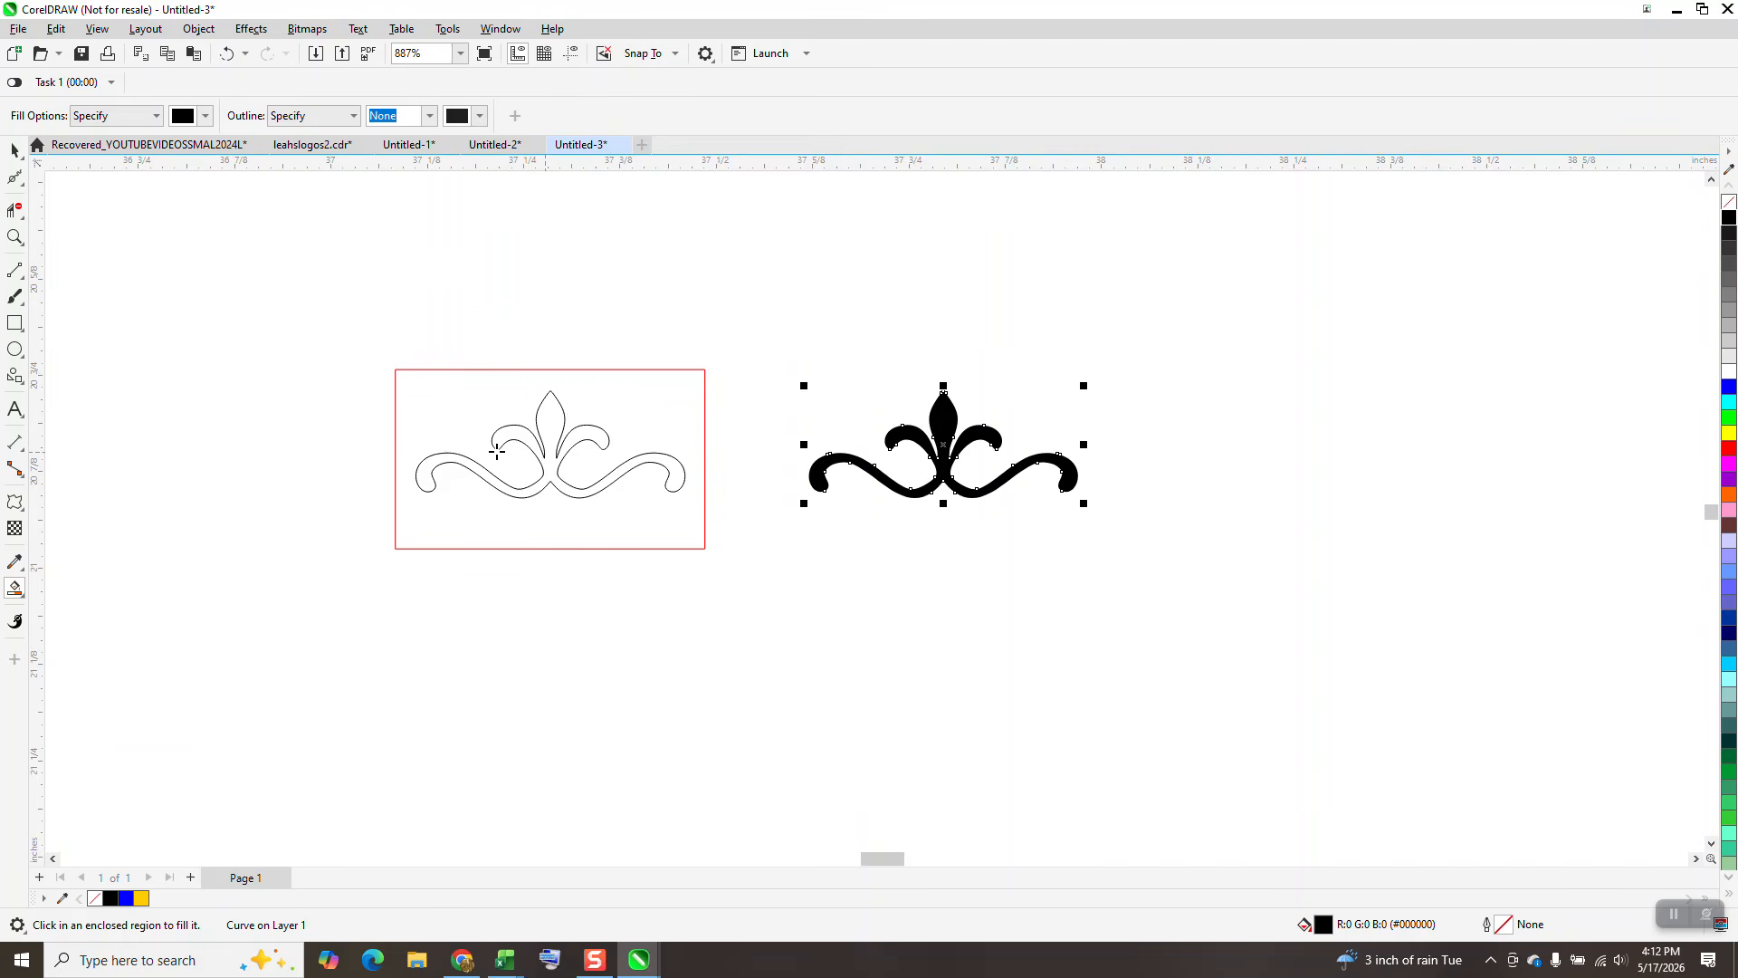
Delete the original ornament outlines together with the surrounding rectangle.
click(11, 151)
drag(361, 344, 746, 590)
key(Delete)
Enlarge the filled ornament to about 8.71 by 3.46 inches and shift it left, placing the business card image above and left of it.
scroll(688, 554, down, 8)
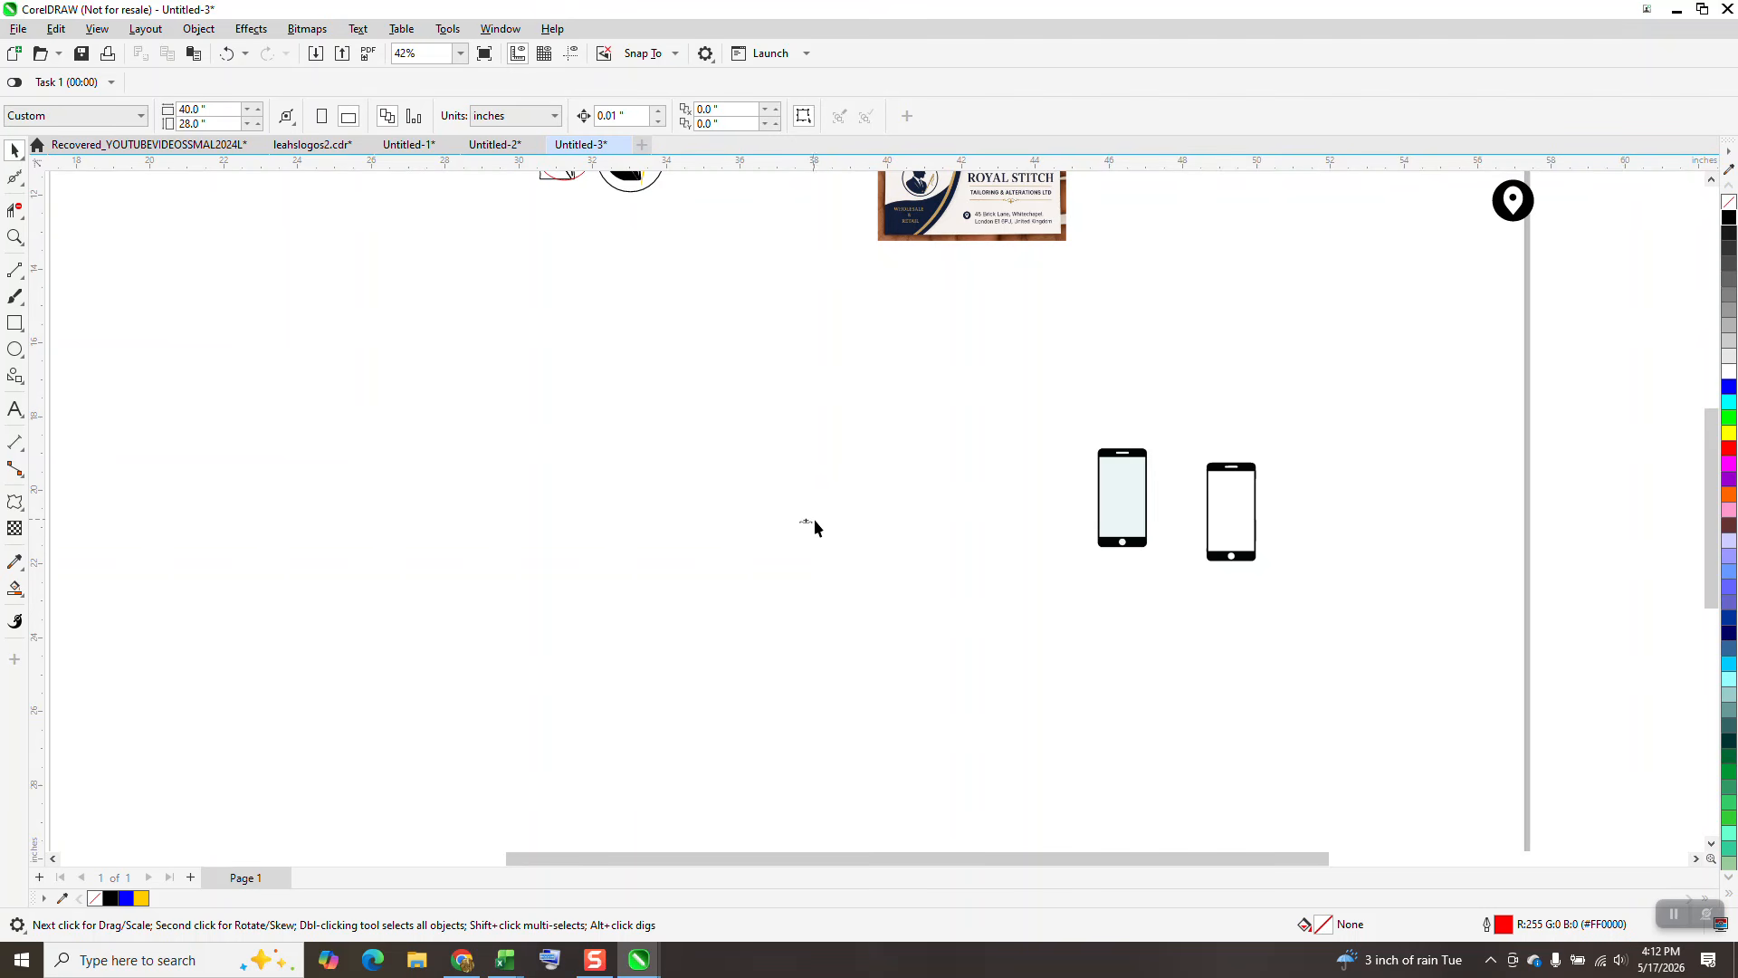
click(807, 524)
drag(810, 529, 1123, 733)
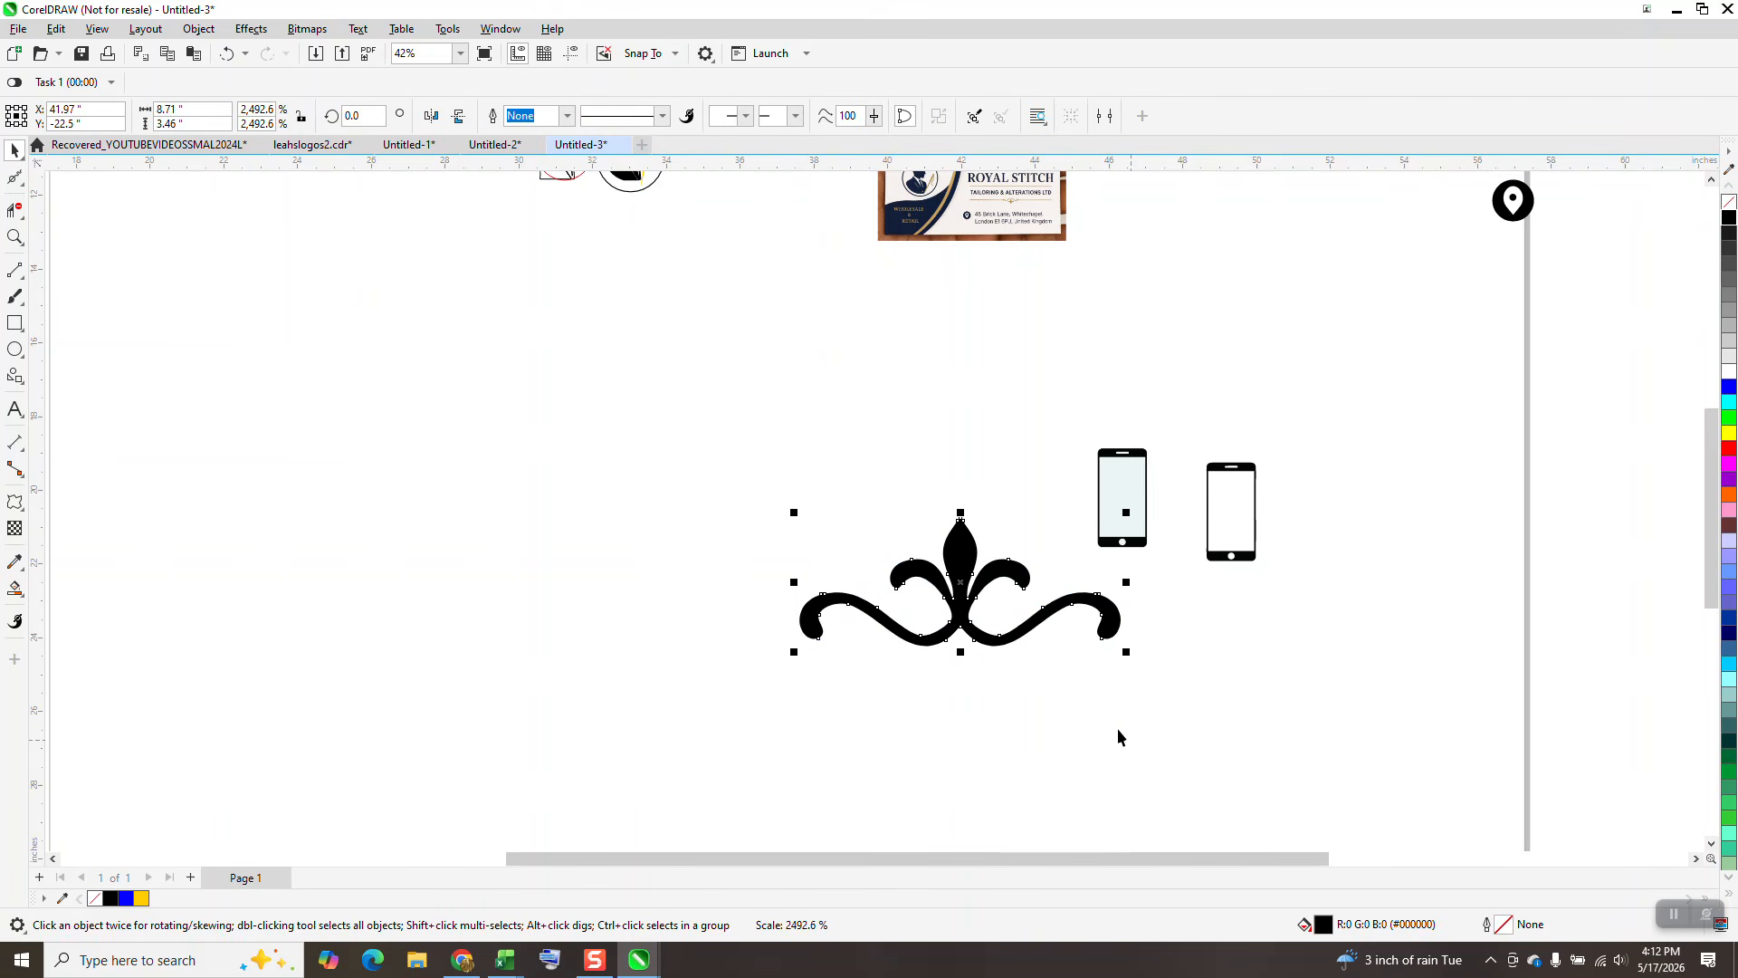
drag(967, 598, 720, 544)
scroll(720, 544, down, 2)
drag(884, 349, 661, 491)
Draw a horizontal line about 9.55 inches long to the left of the ornament, following the card's divider.
click(14, 237)
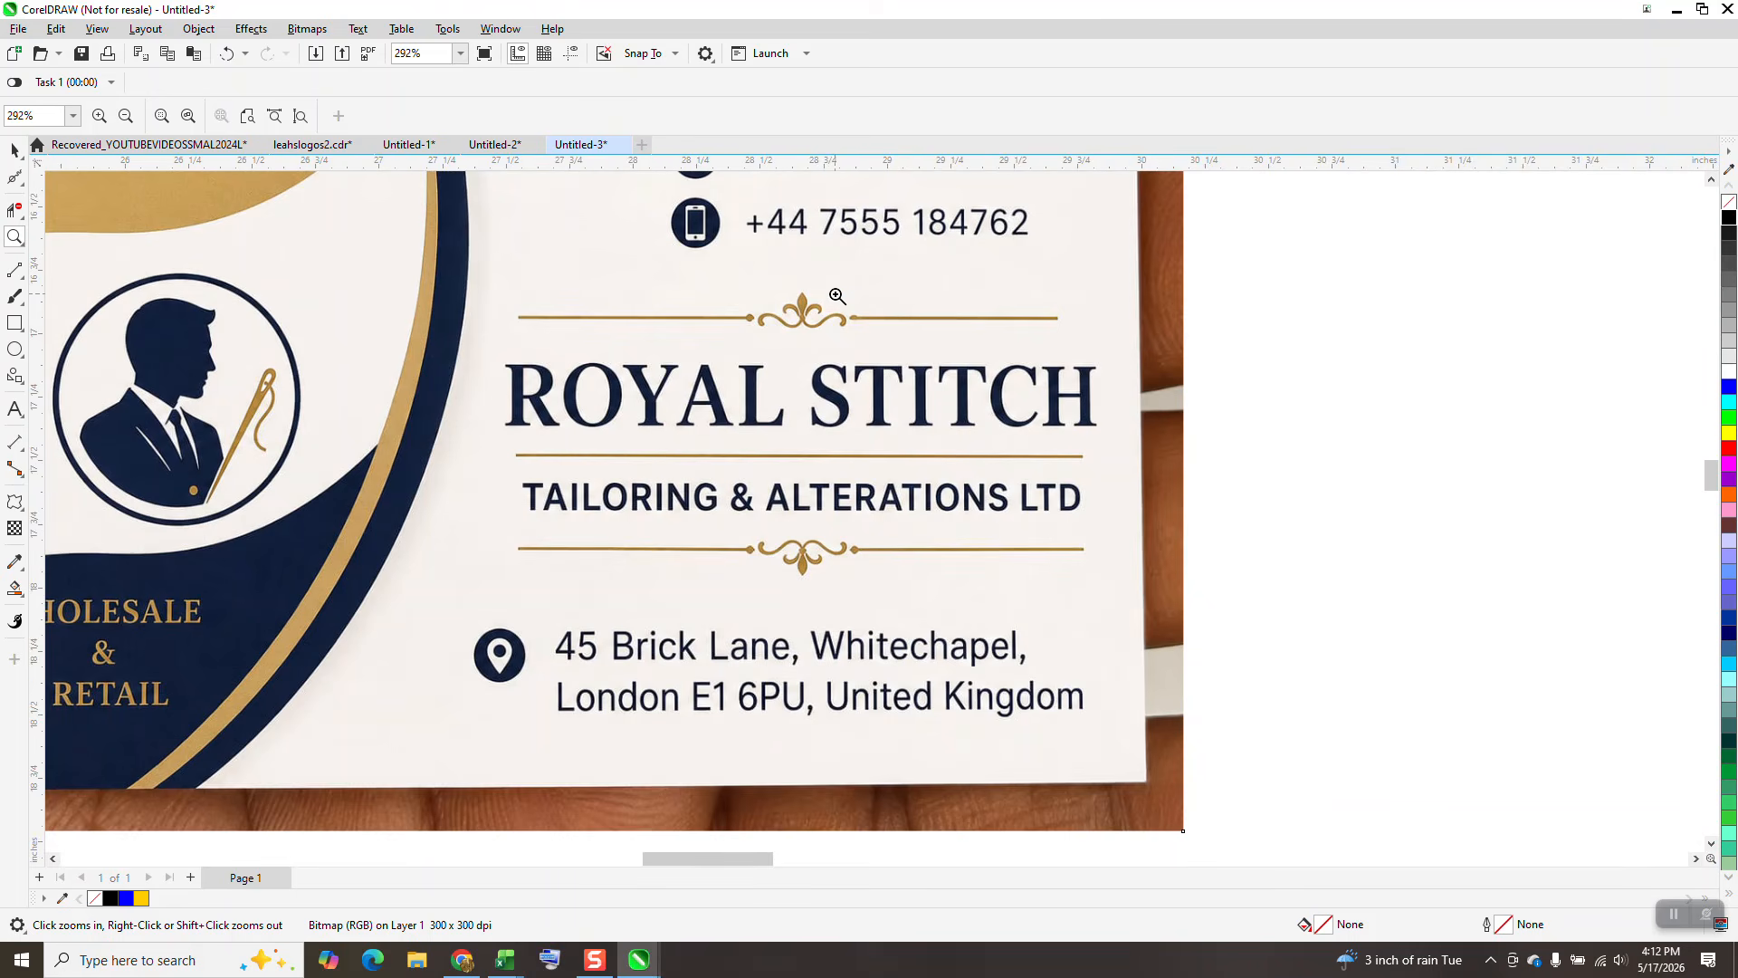
drag(837, 296, 894, 362)
scroll(755, 447, down, 8)
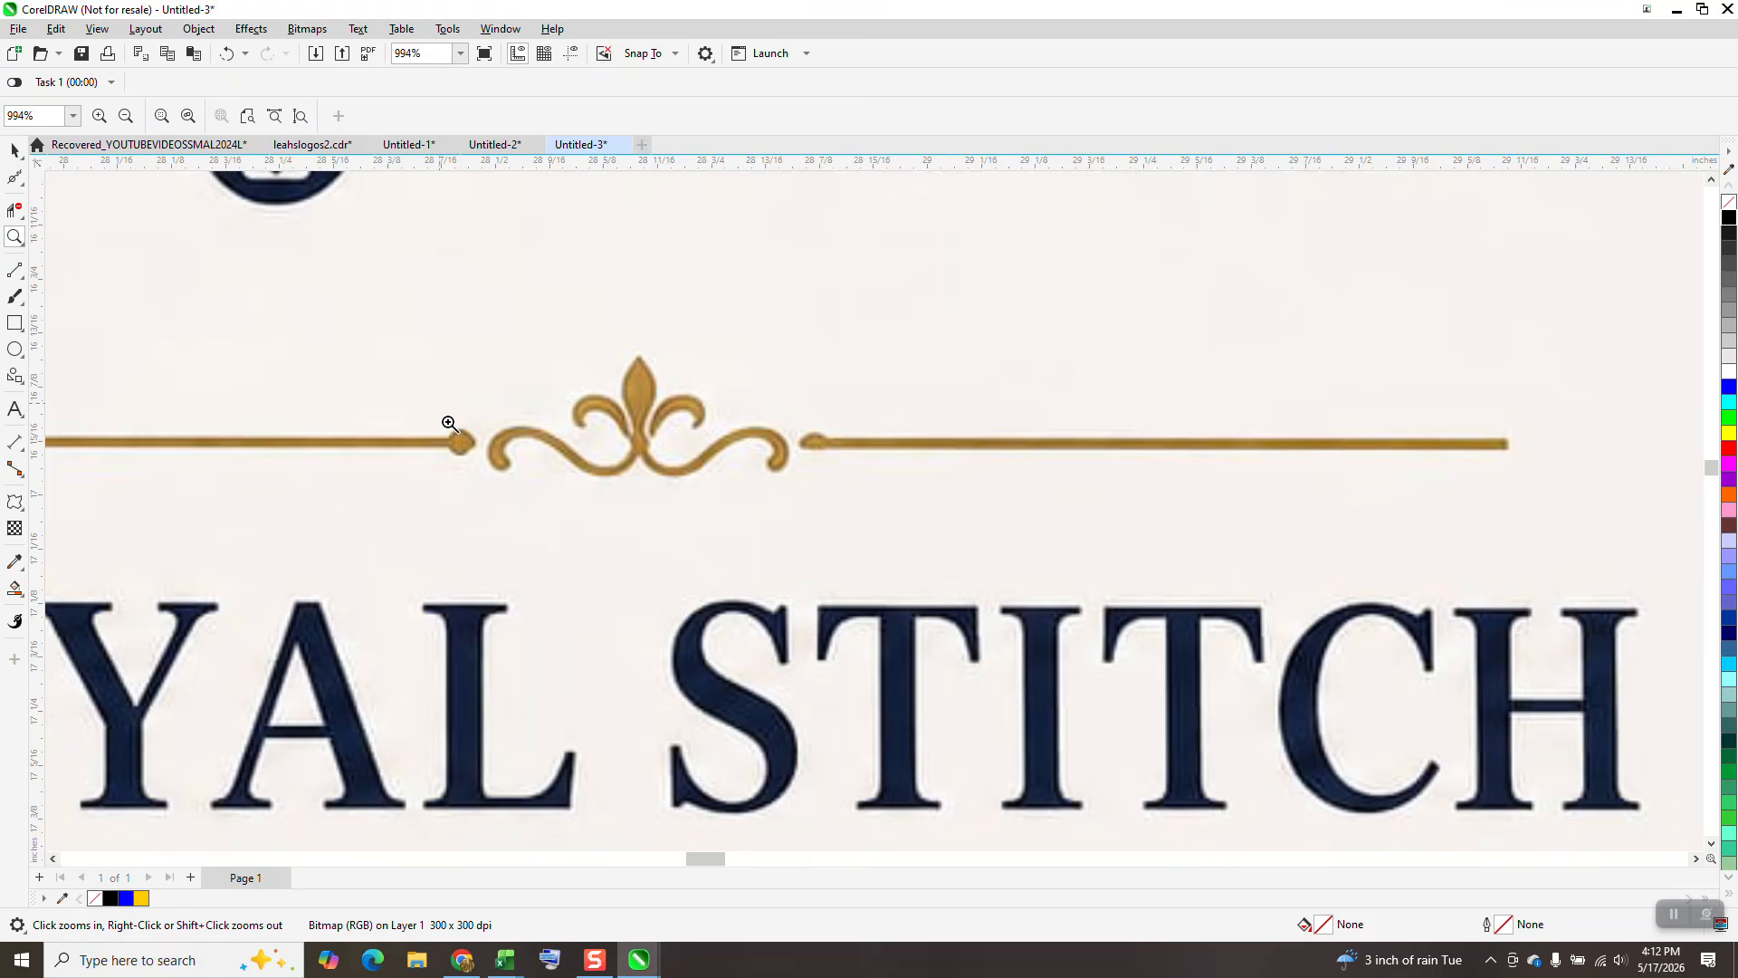
scroll(400, 367, down, 4)
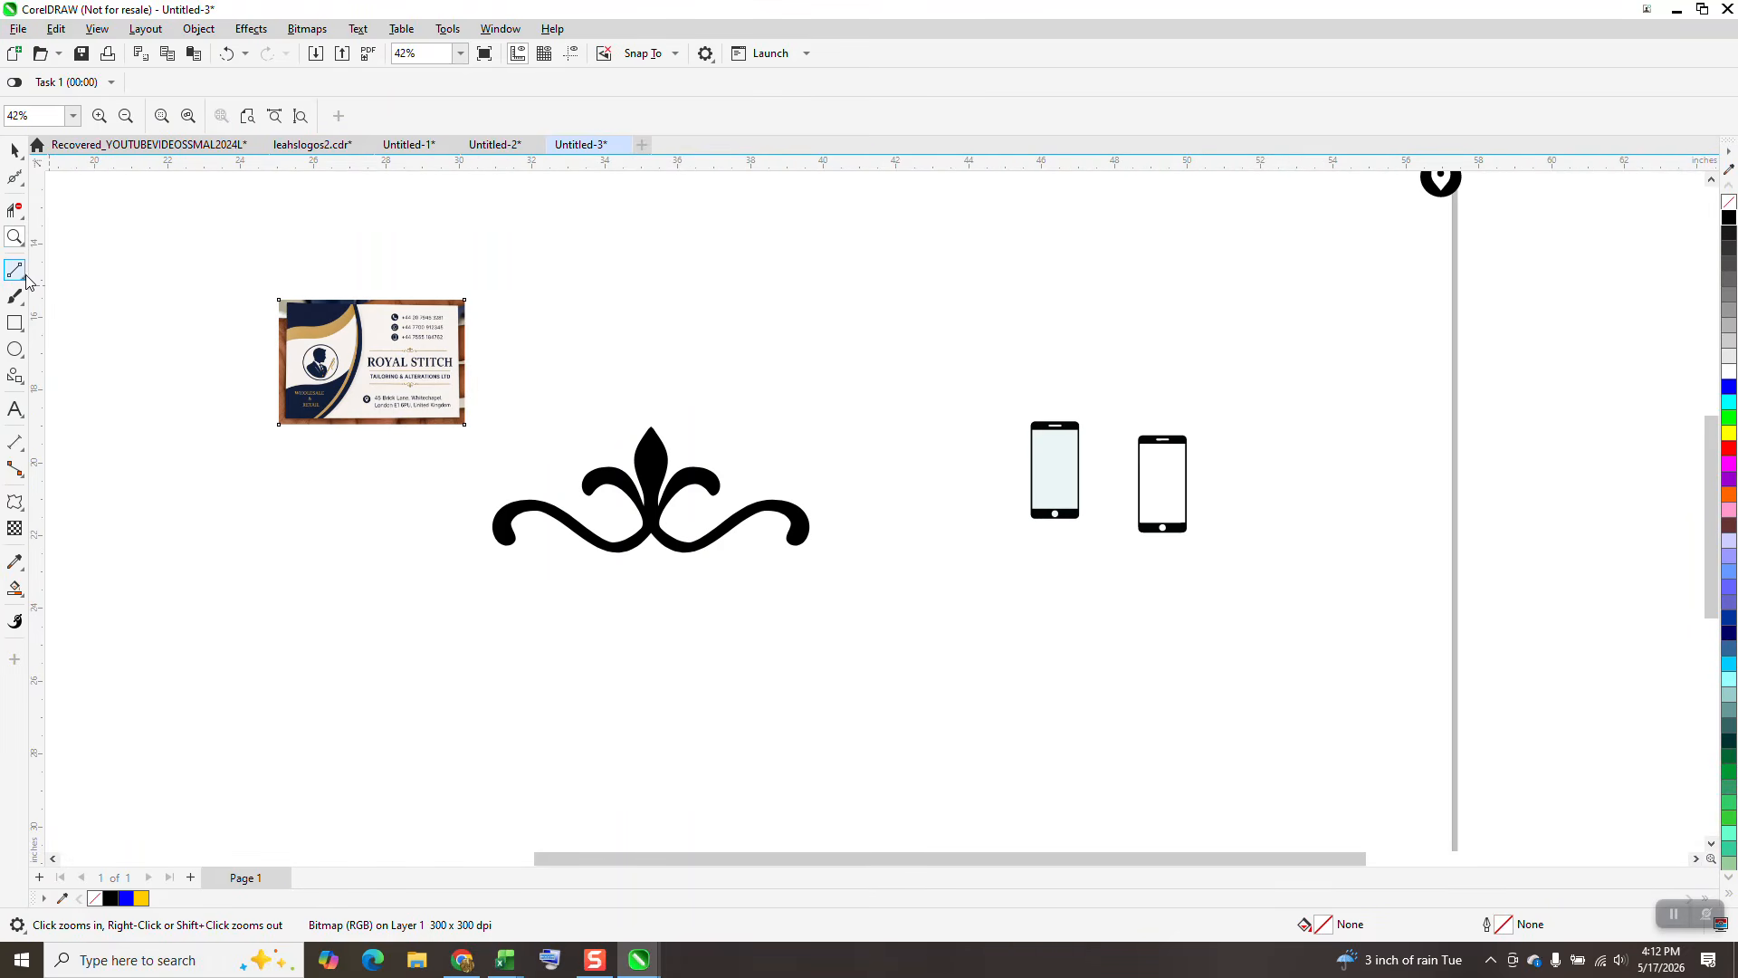
click(14, 270)
mouse_move(471, 492)
mouse_down()
mouse_move(325, 513)
mouse_move(122, 492)
mouse_up()
click(14, 150)
drag(295, 491, 407, 519)
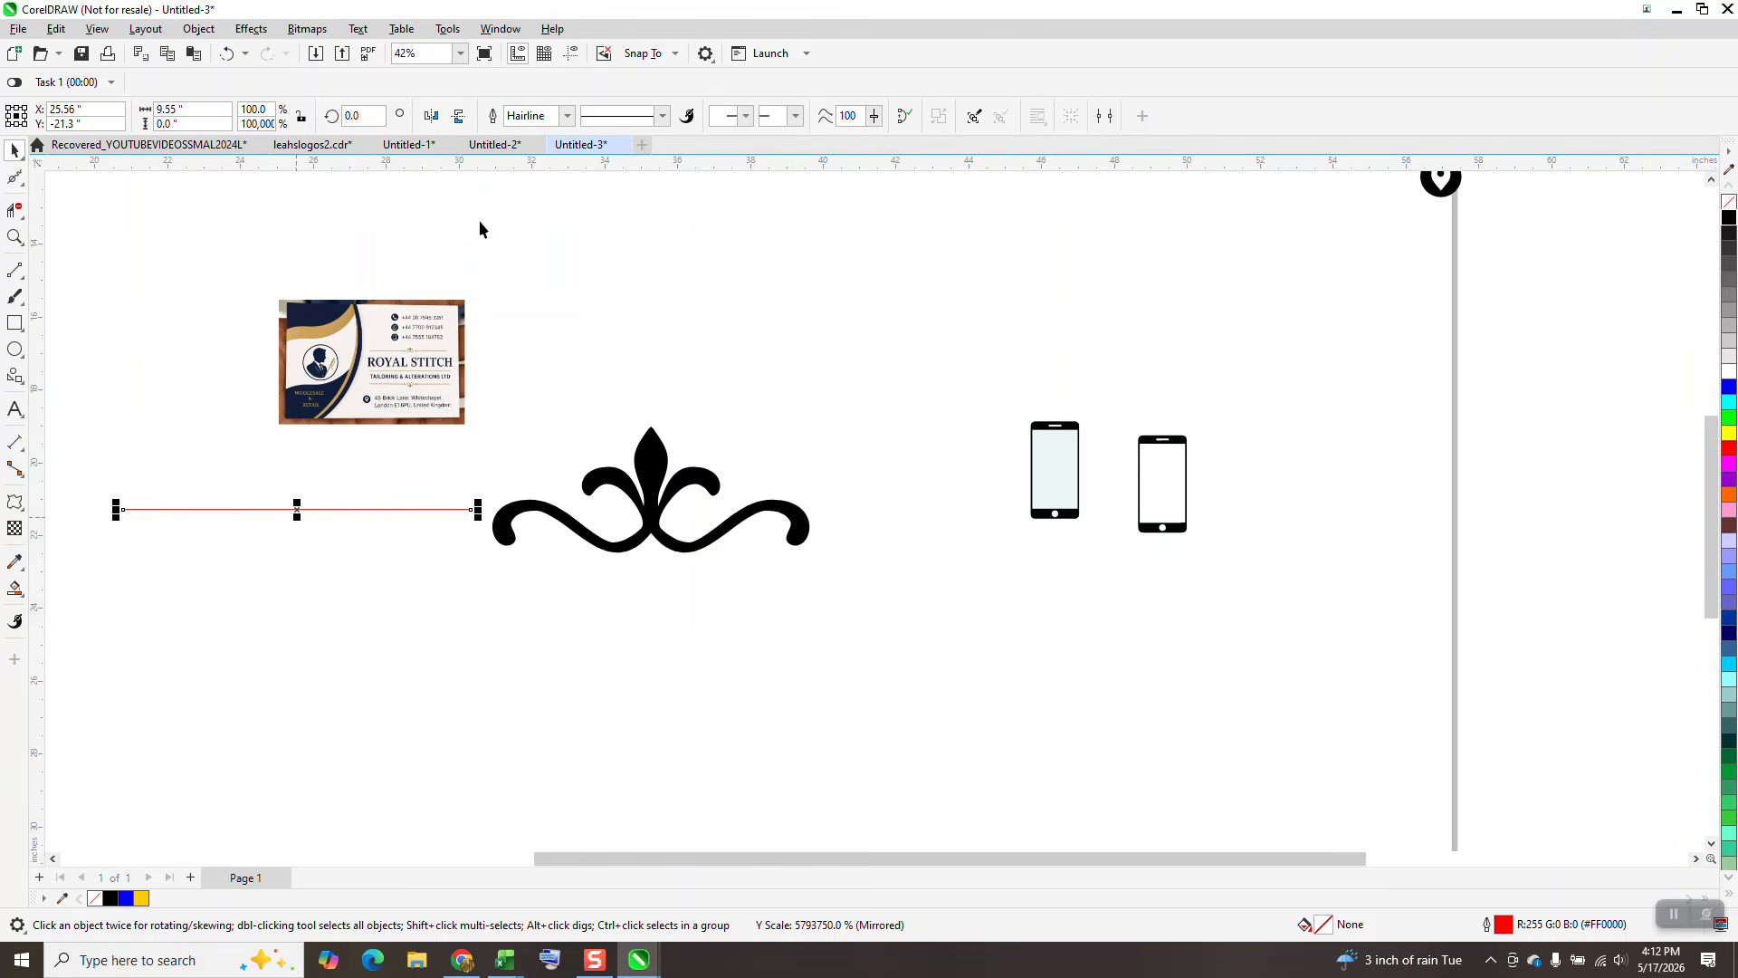
Set the horizontal line's outline width to 16 pt and give it round line caps.
click(568, 116)
click(524, 247)
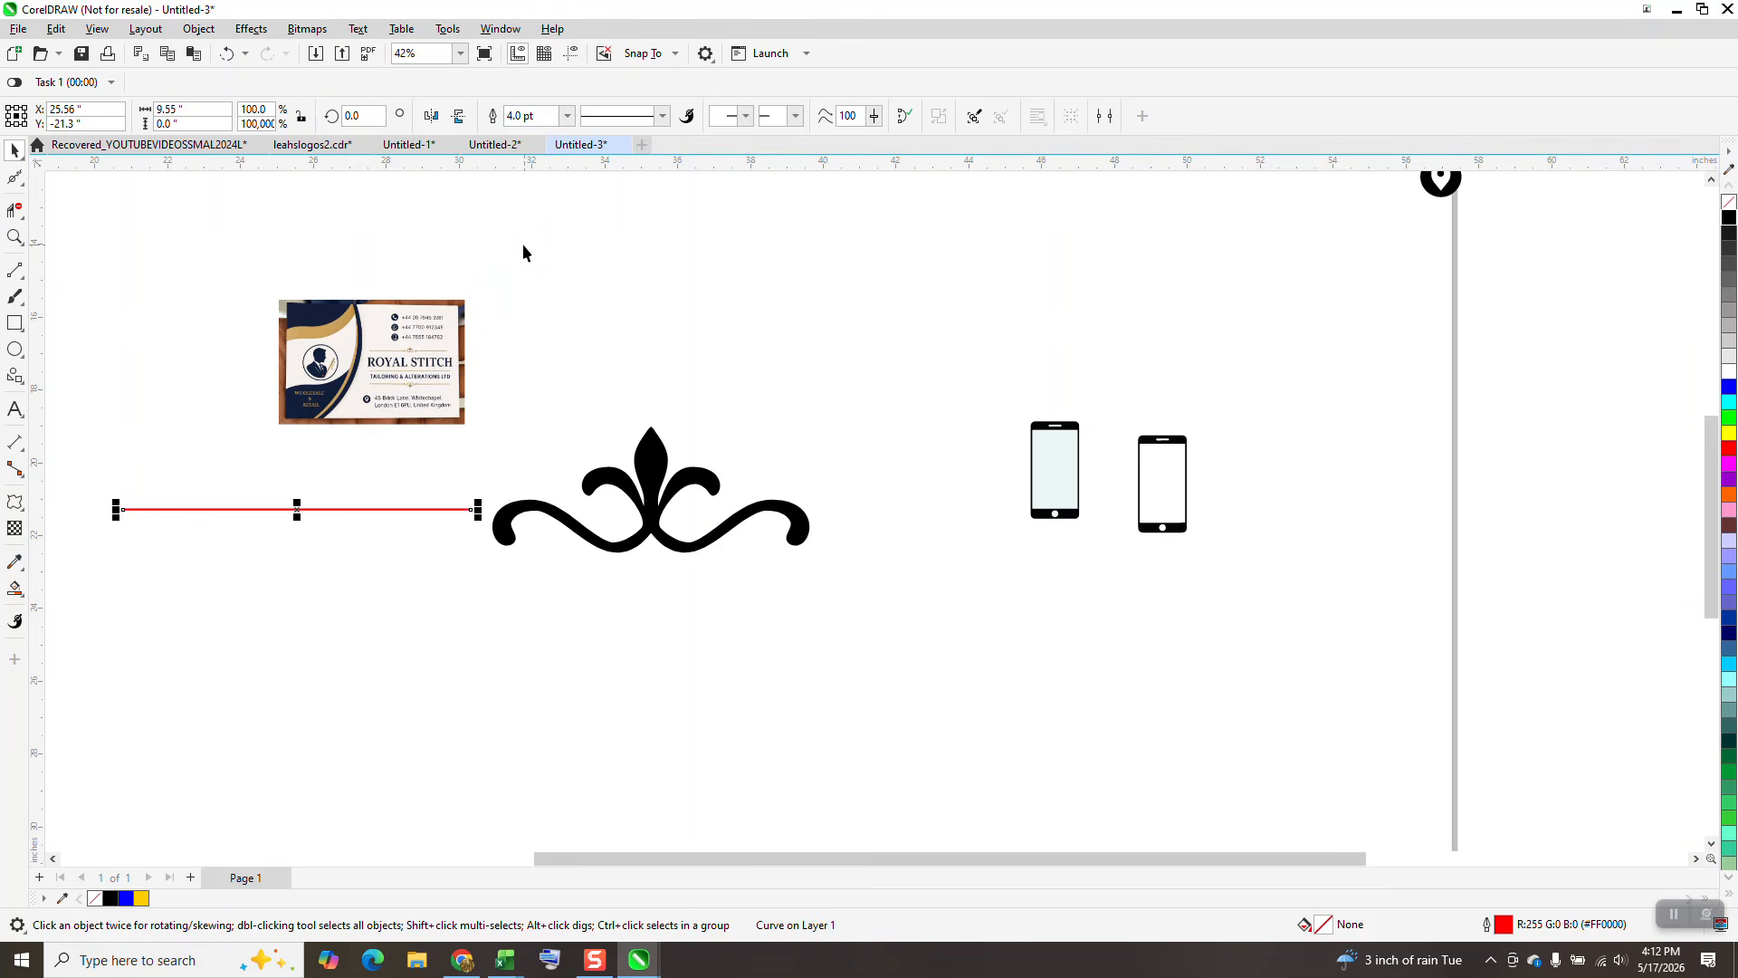
click(568, 116)
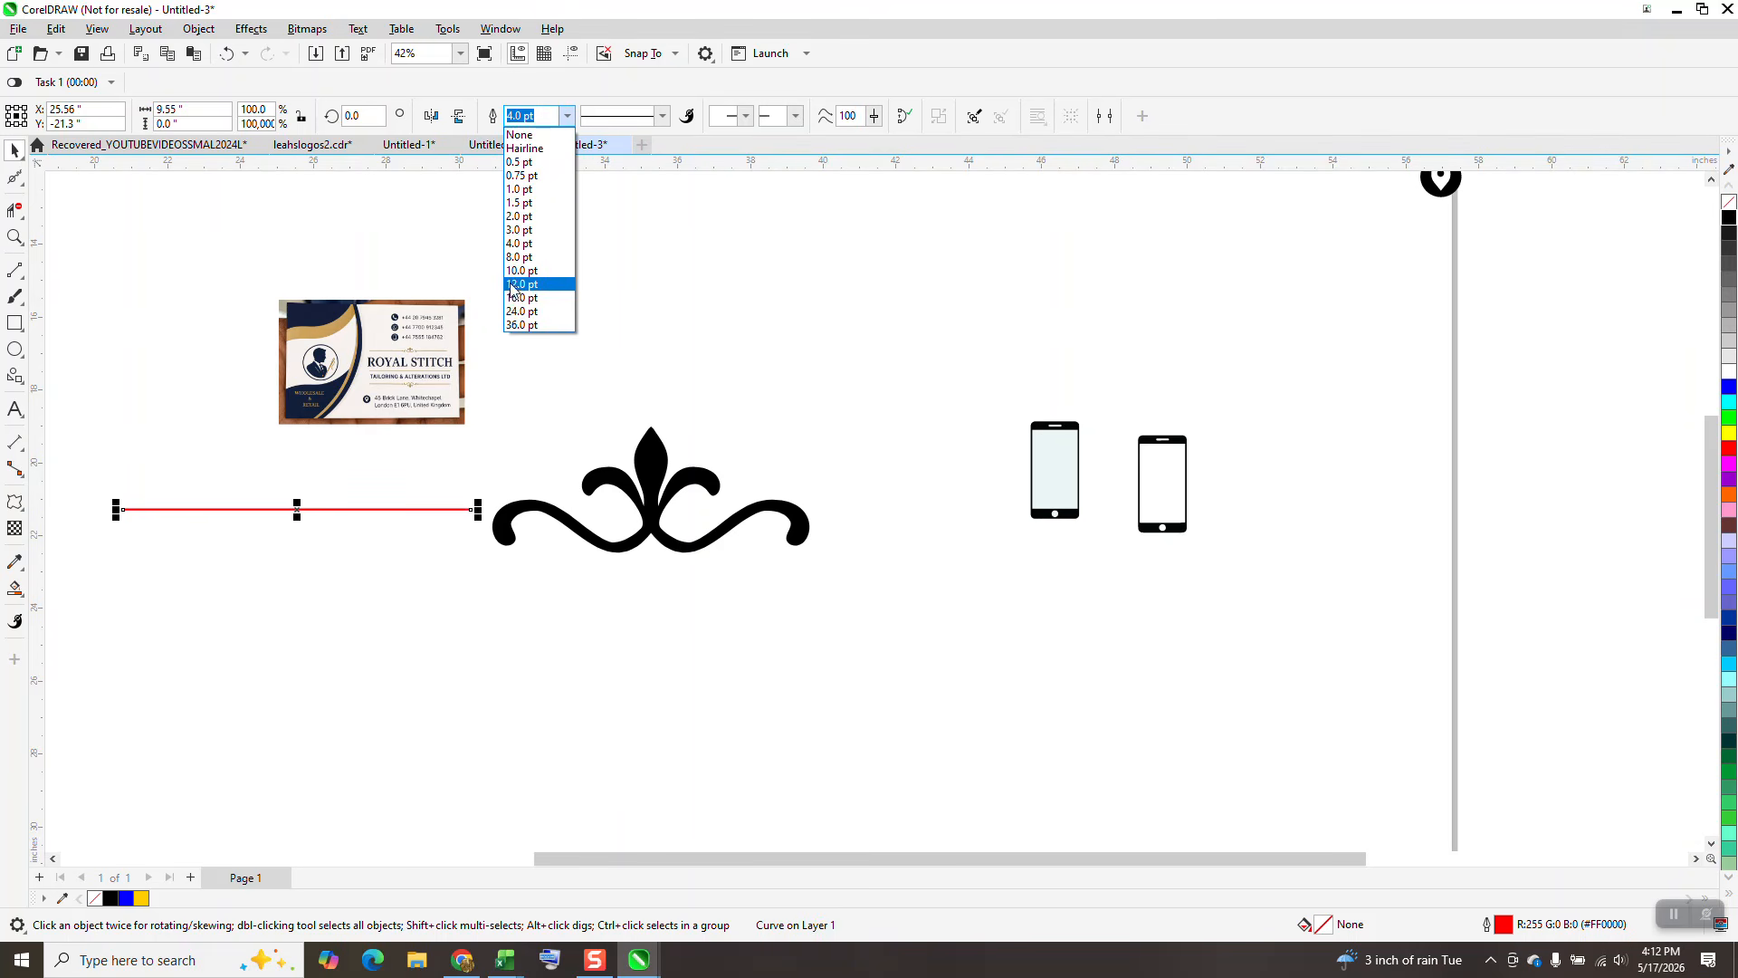
click(514, 298)
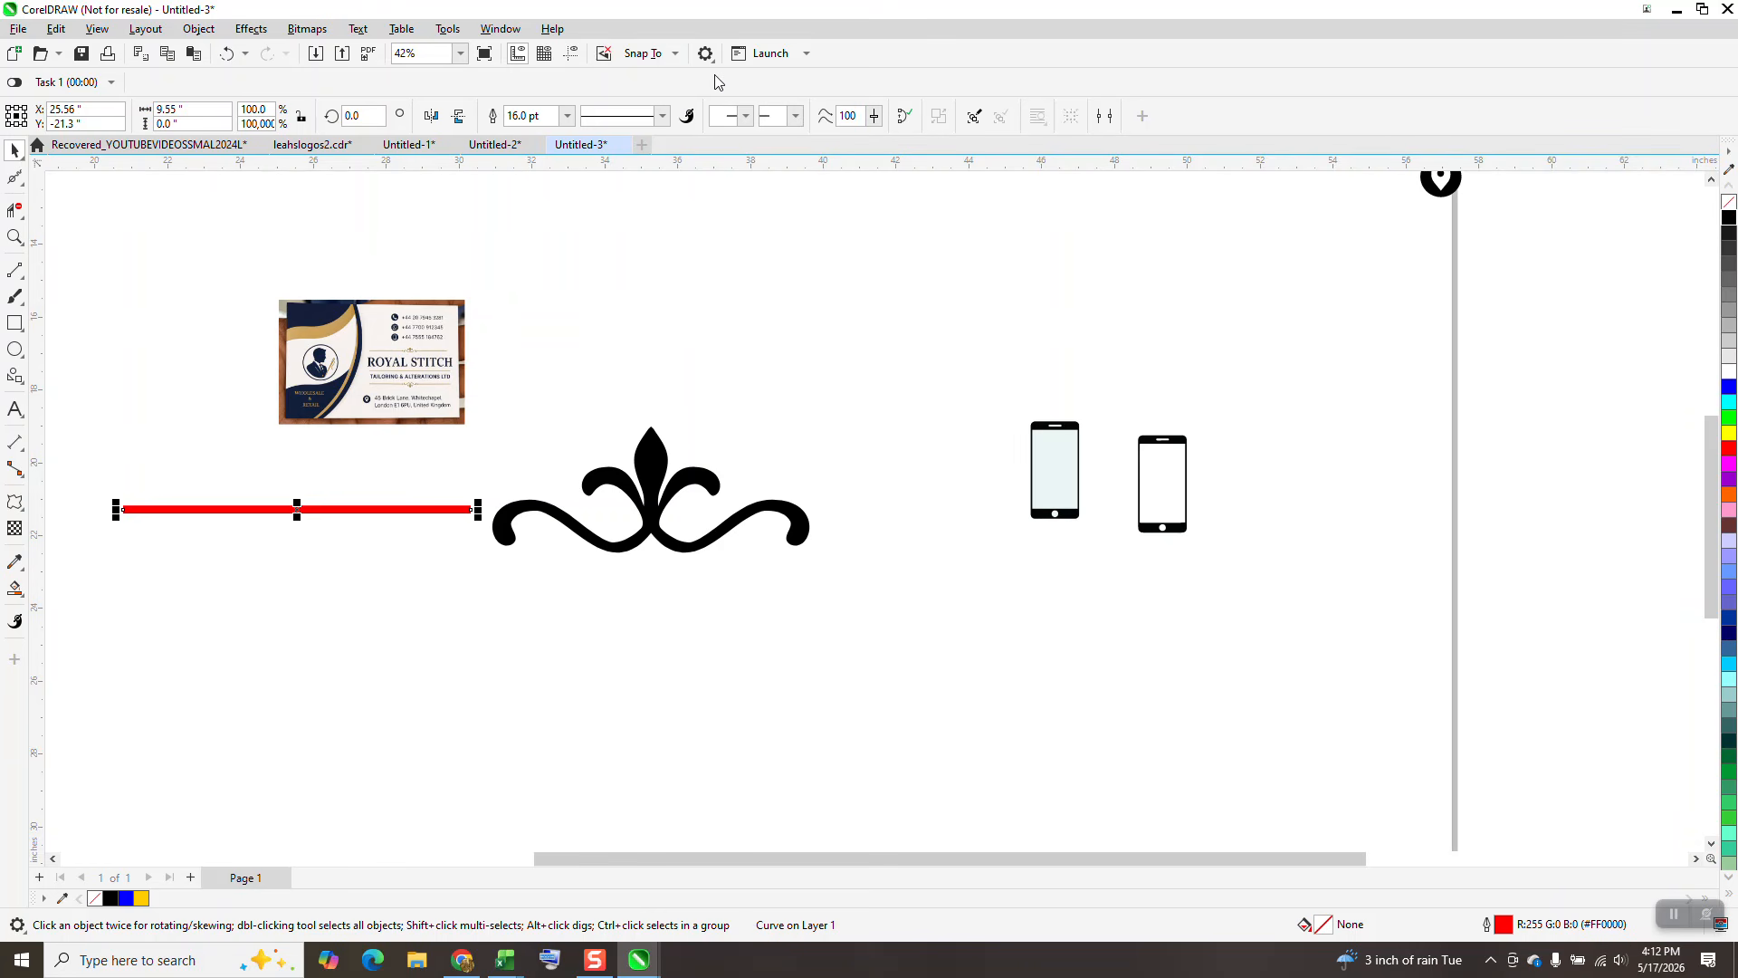
key(F12)
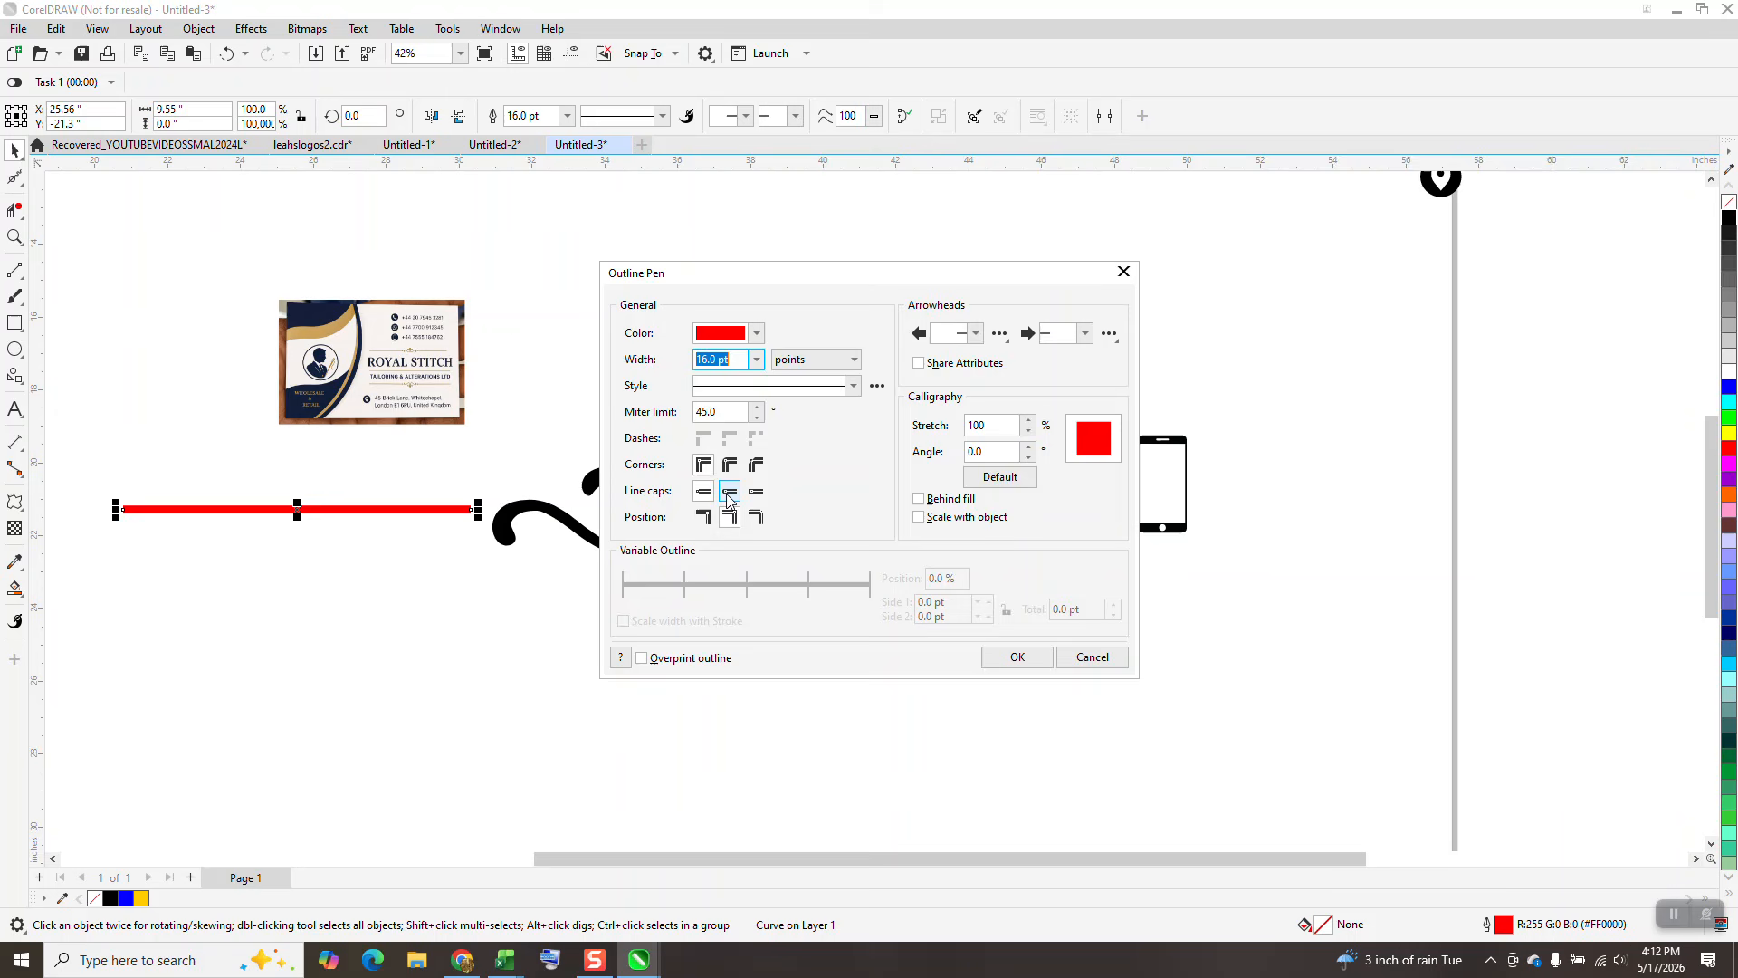
click(1017, 657)
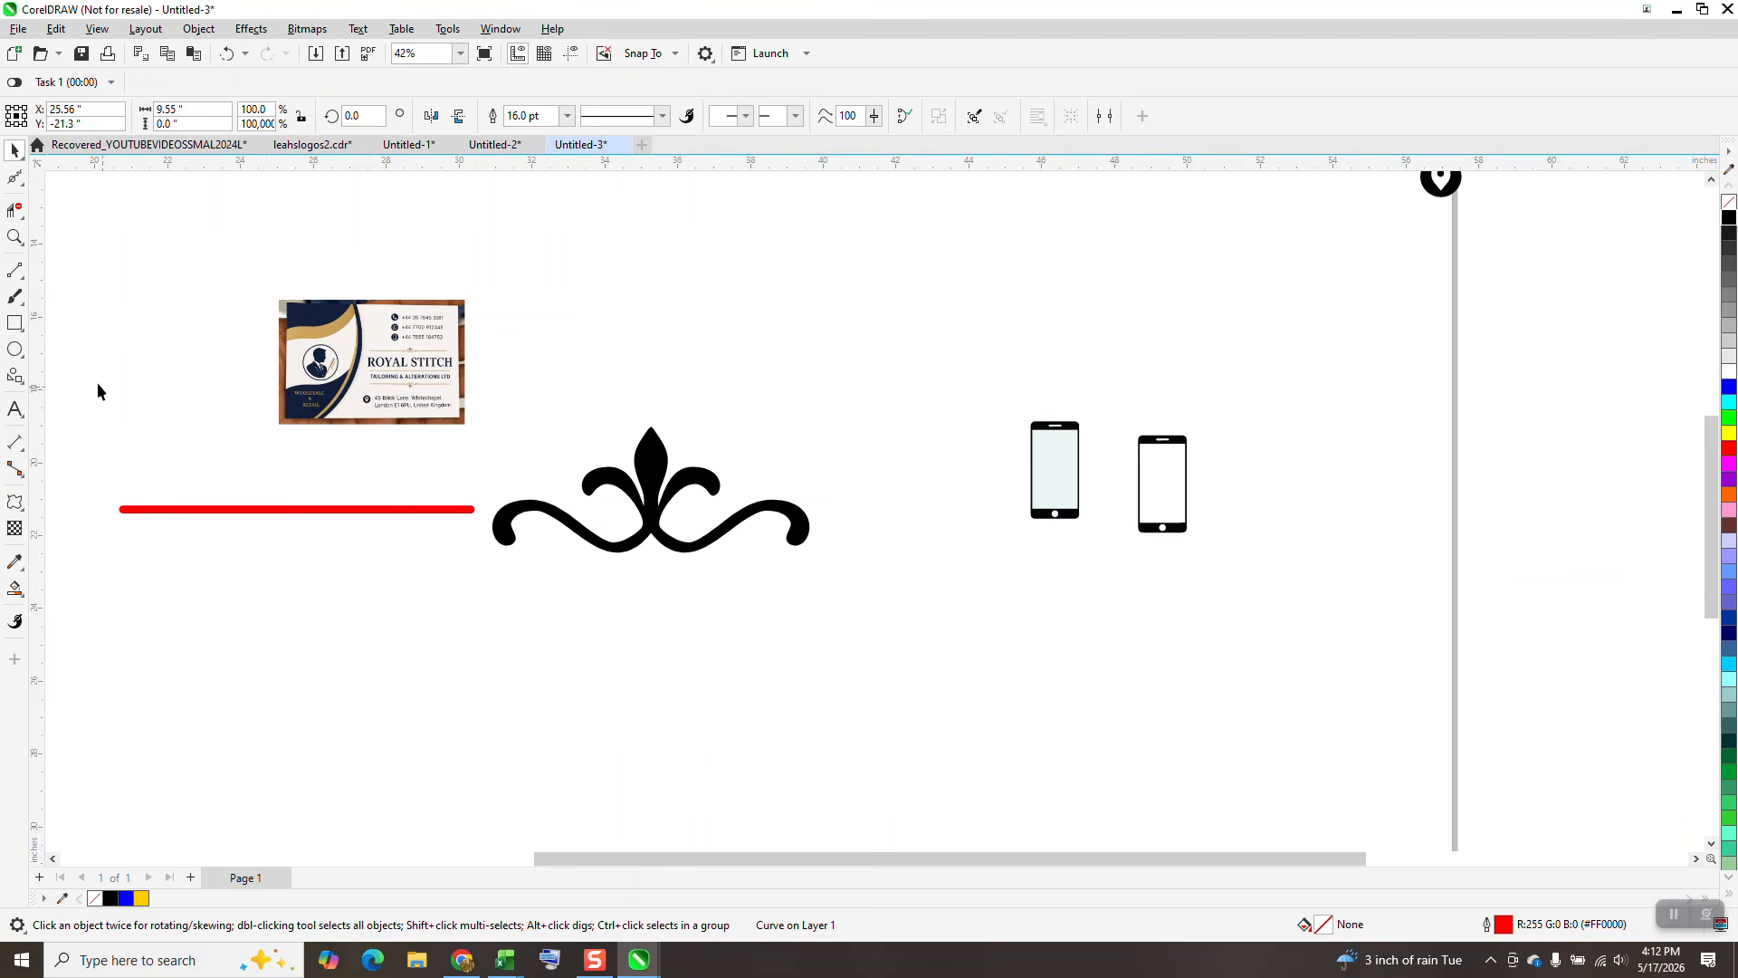
Convert the thick line's outline to an object and give it a black outline with no fill.
click(419, 509)
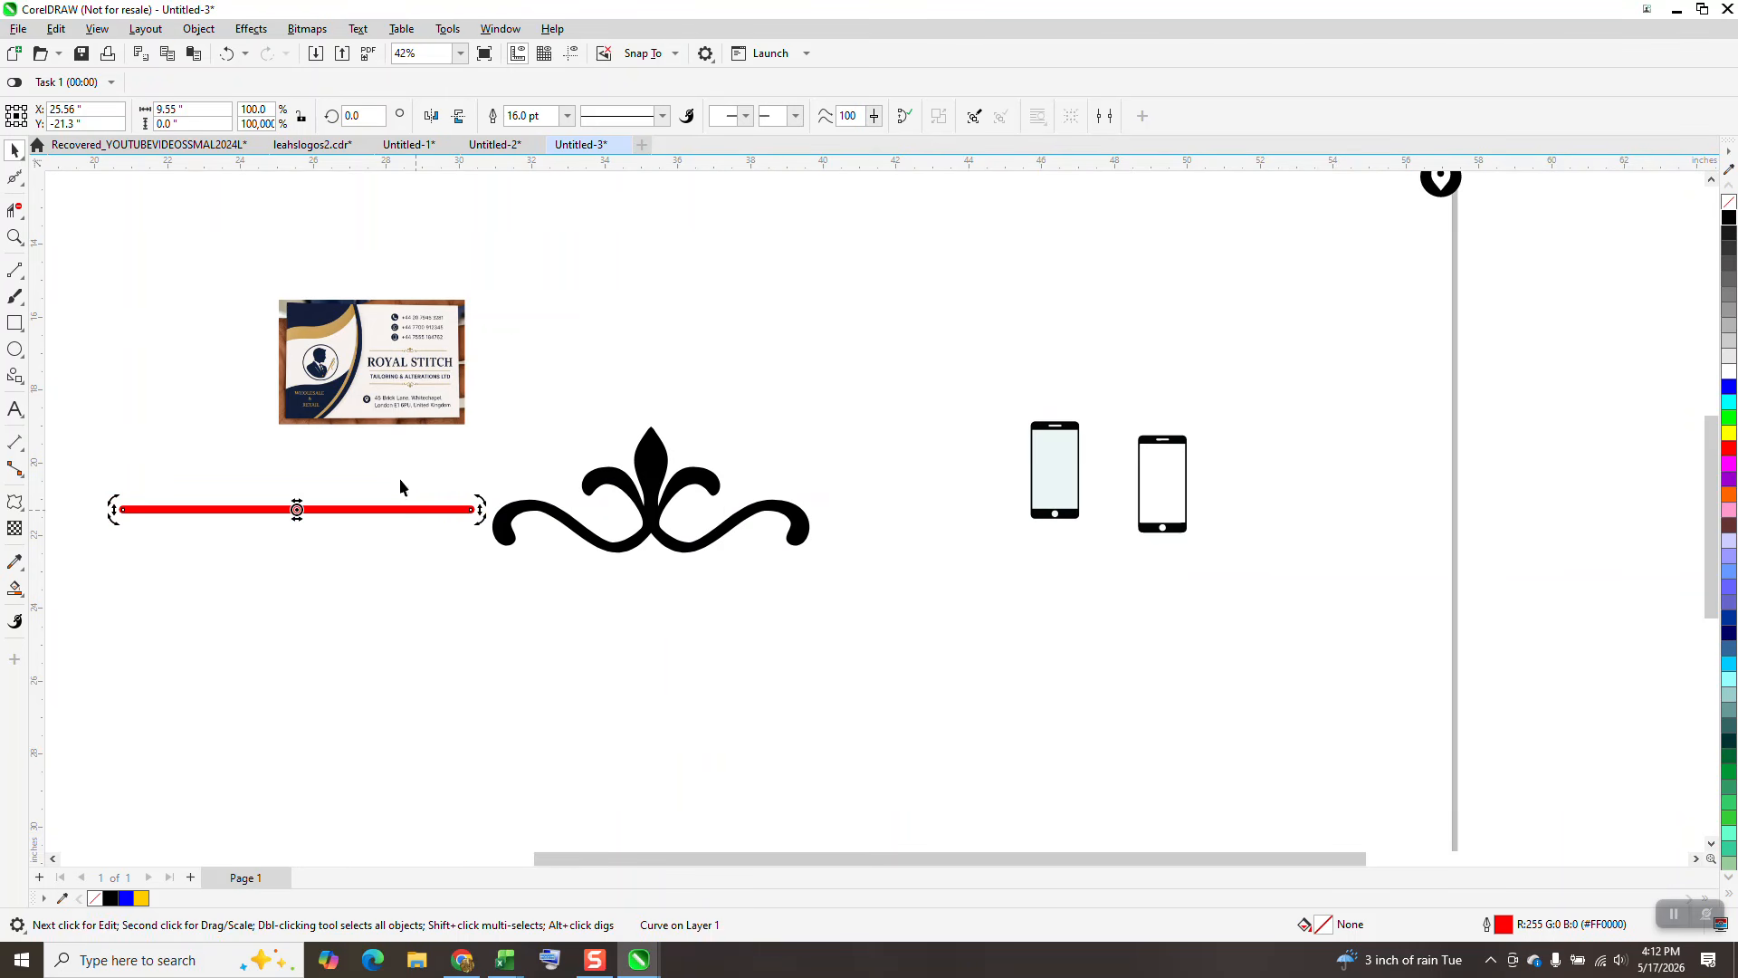
click(206, 34)
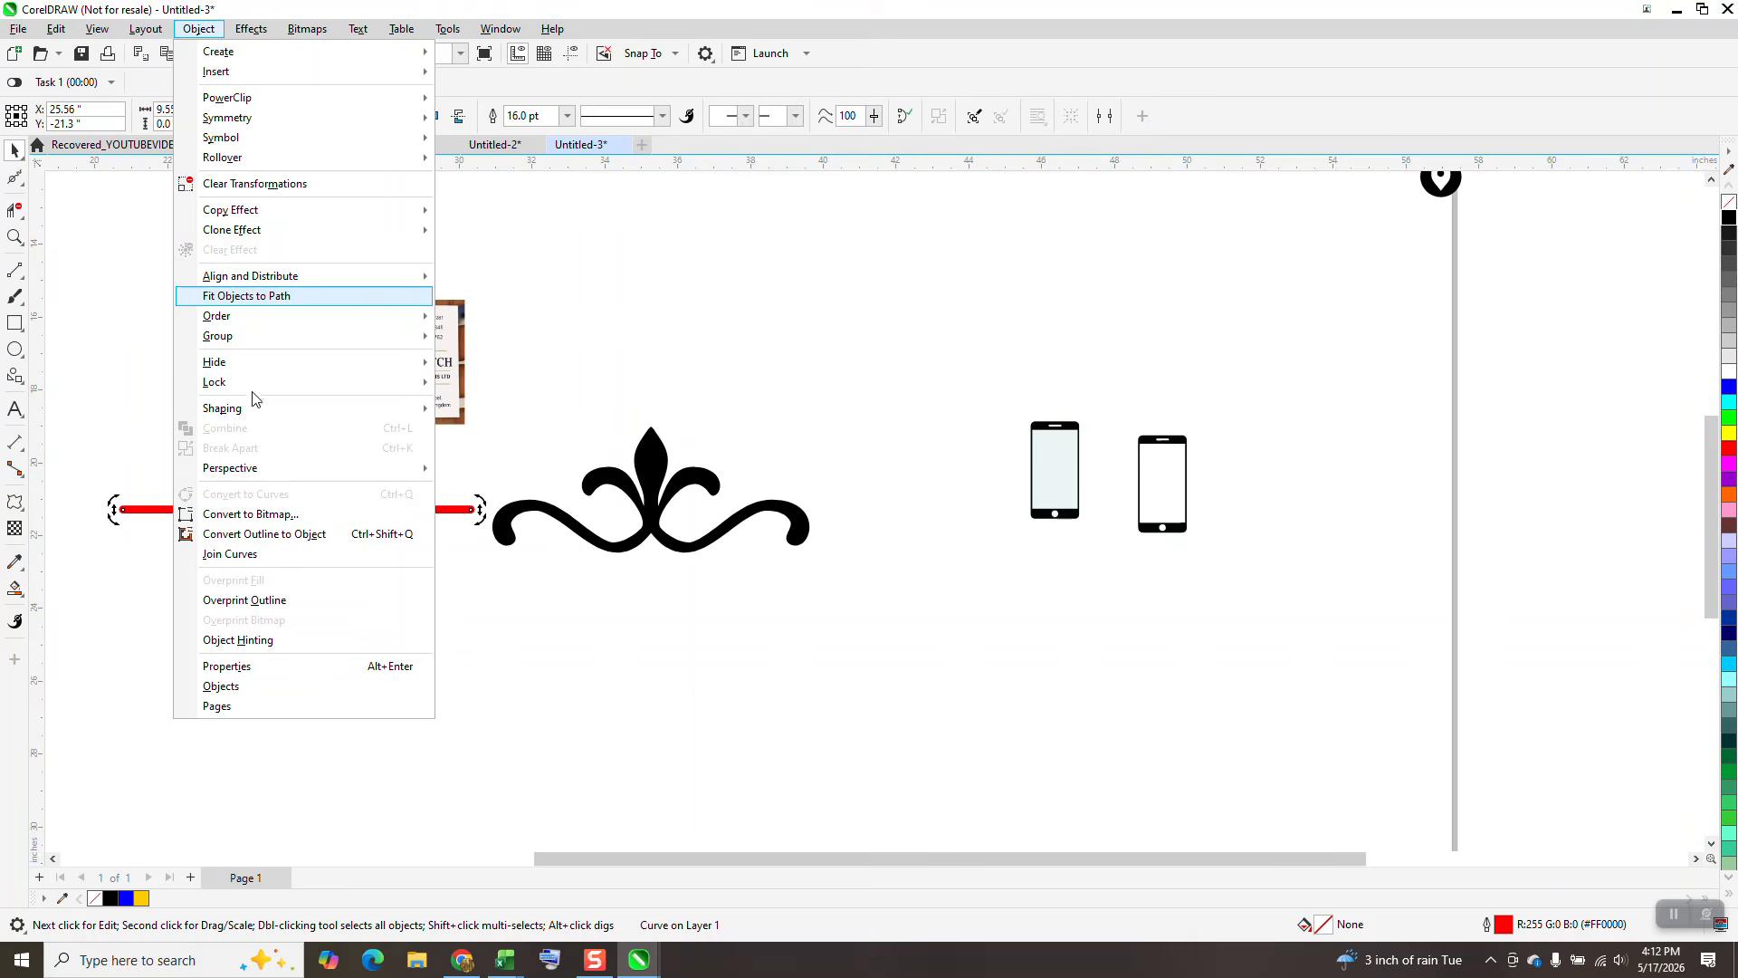
click(287, 536)
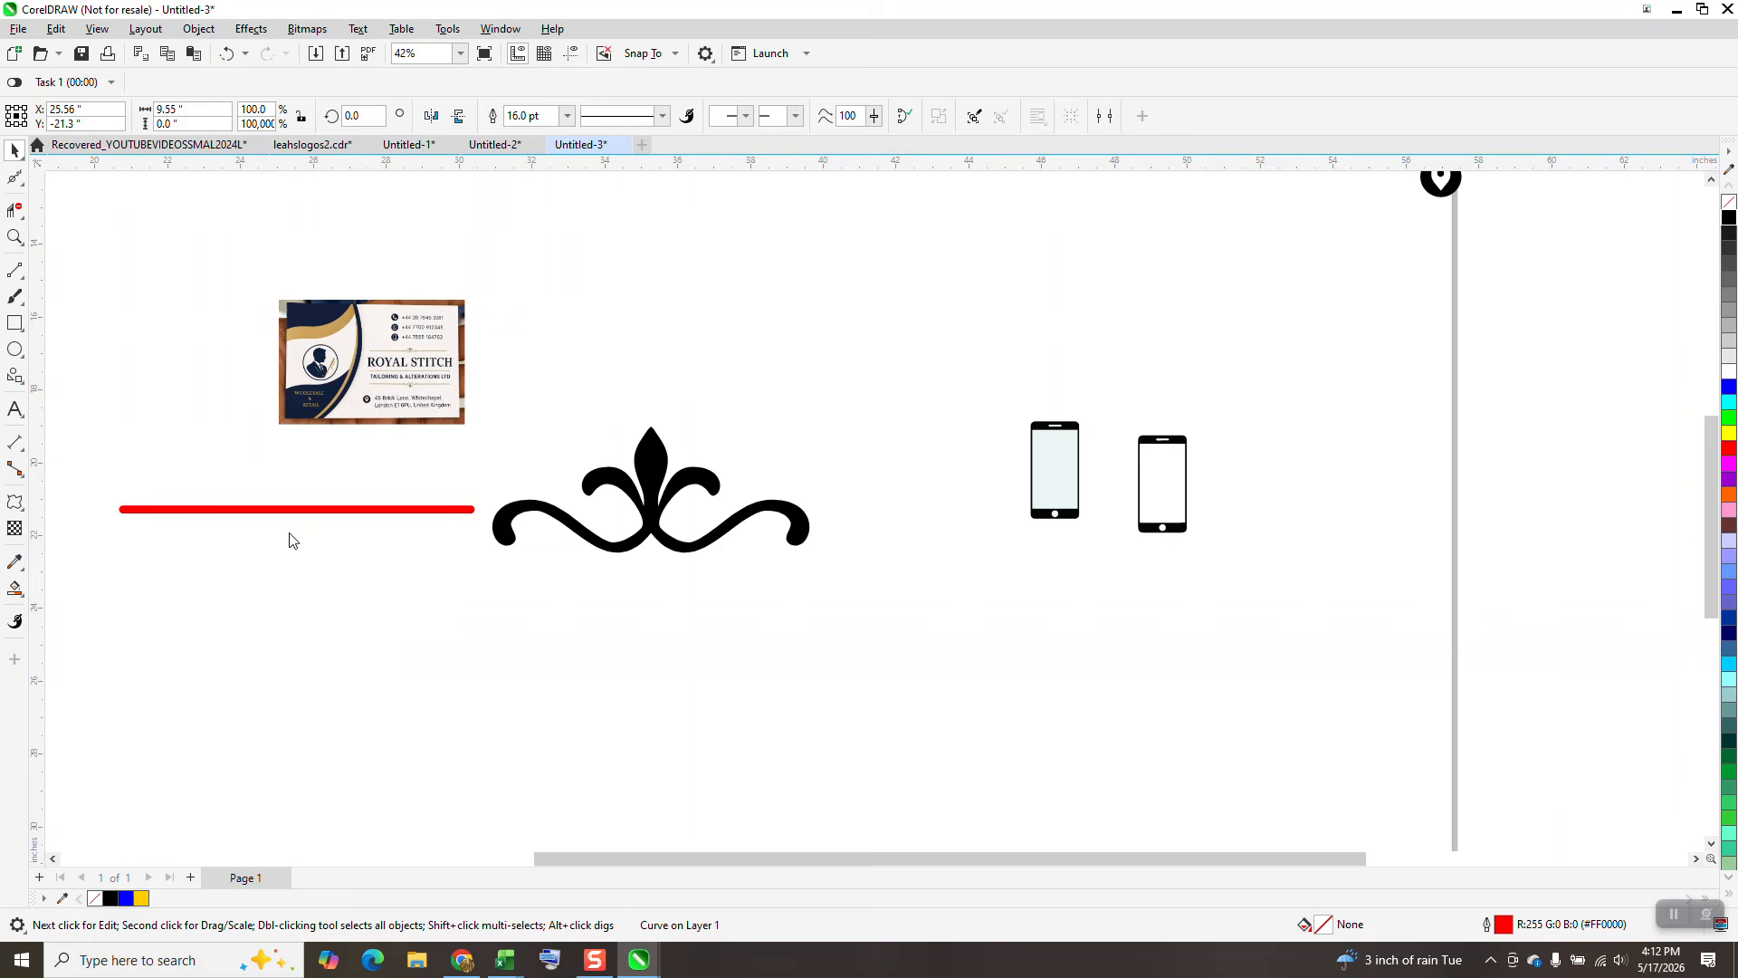
right_click(1729, 219)
click(1728, 205)
Draw a circle about 0.61 inch in diameter and centre it on the bar's rounded right end.
click(16, 238)
drag(349, 469, 596, 604)
click(15, 349)
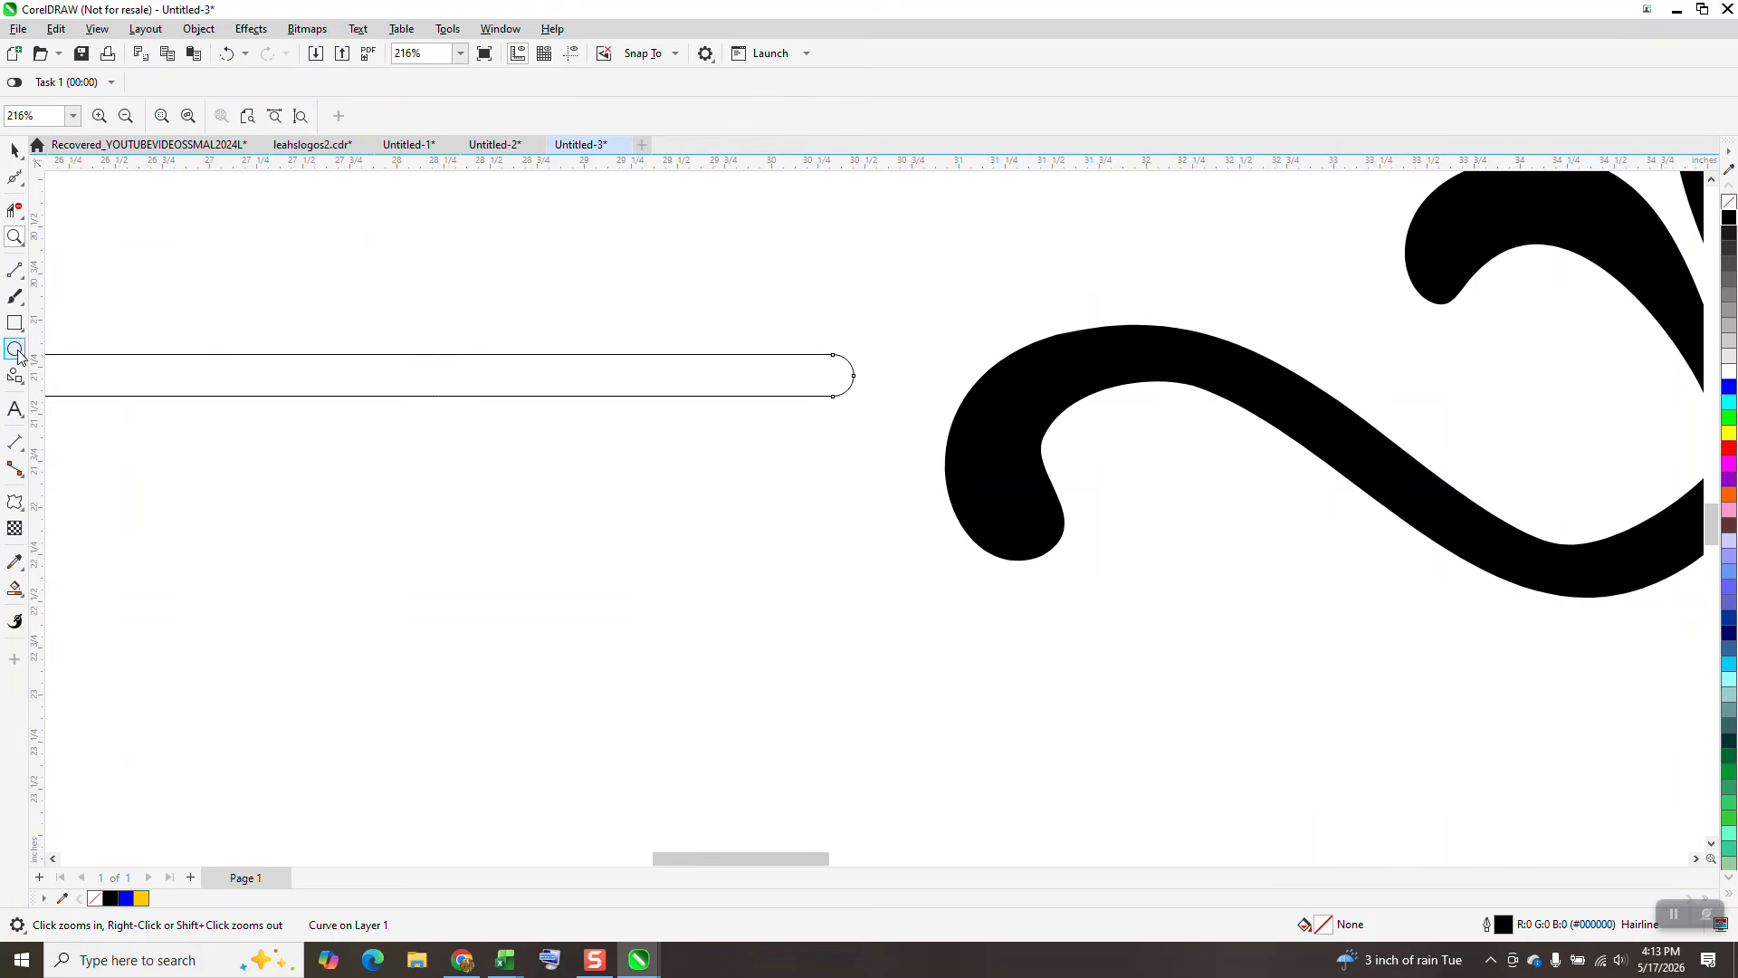
drag(887, 346, 761, 473)
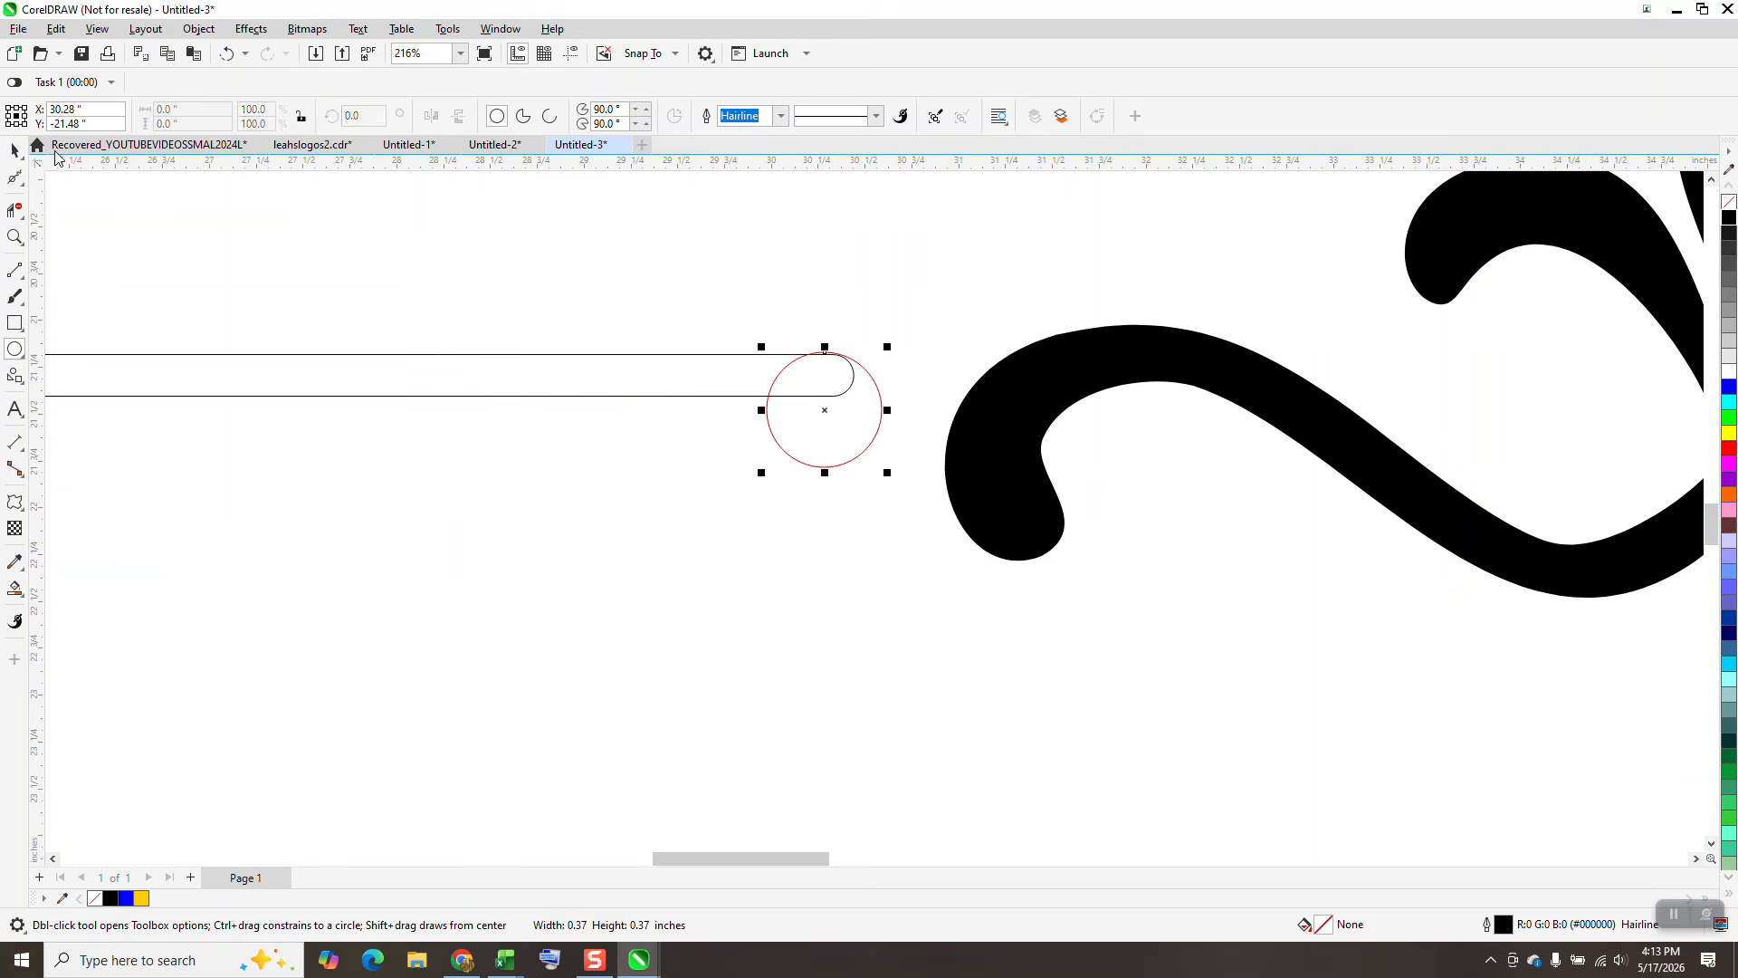
drag(825, 410, 835, 382)
key(Delete)
click(15, 150)
click(862, 451)
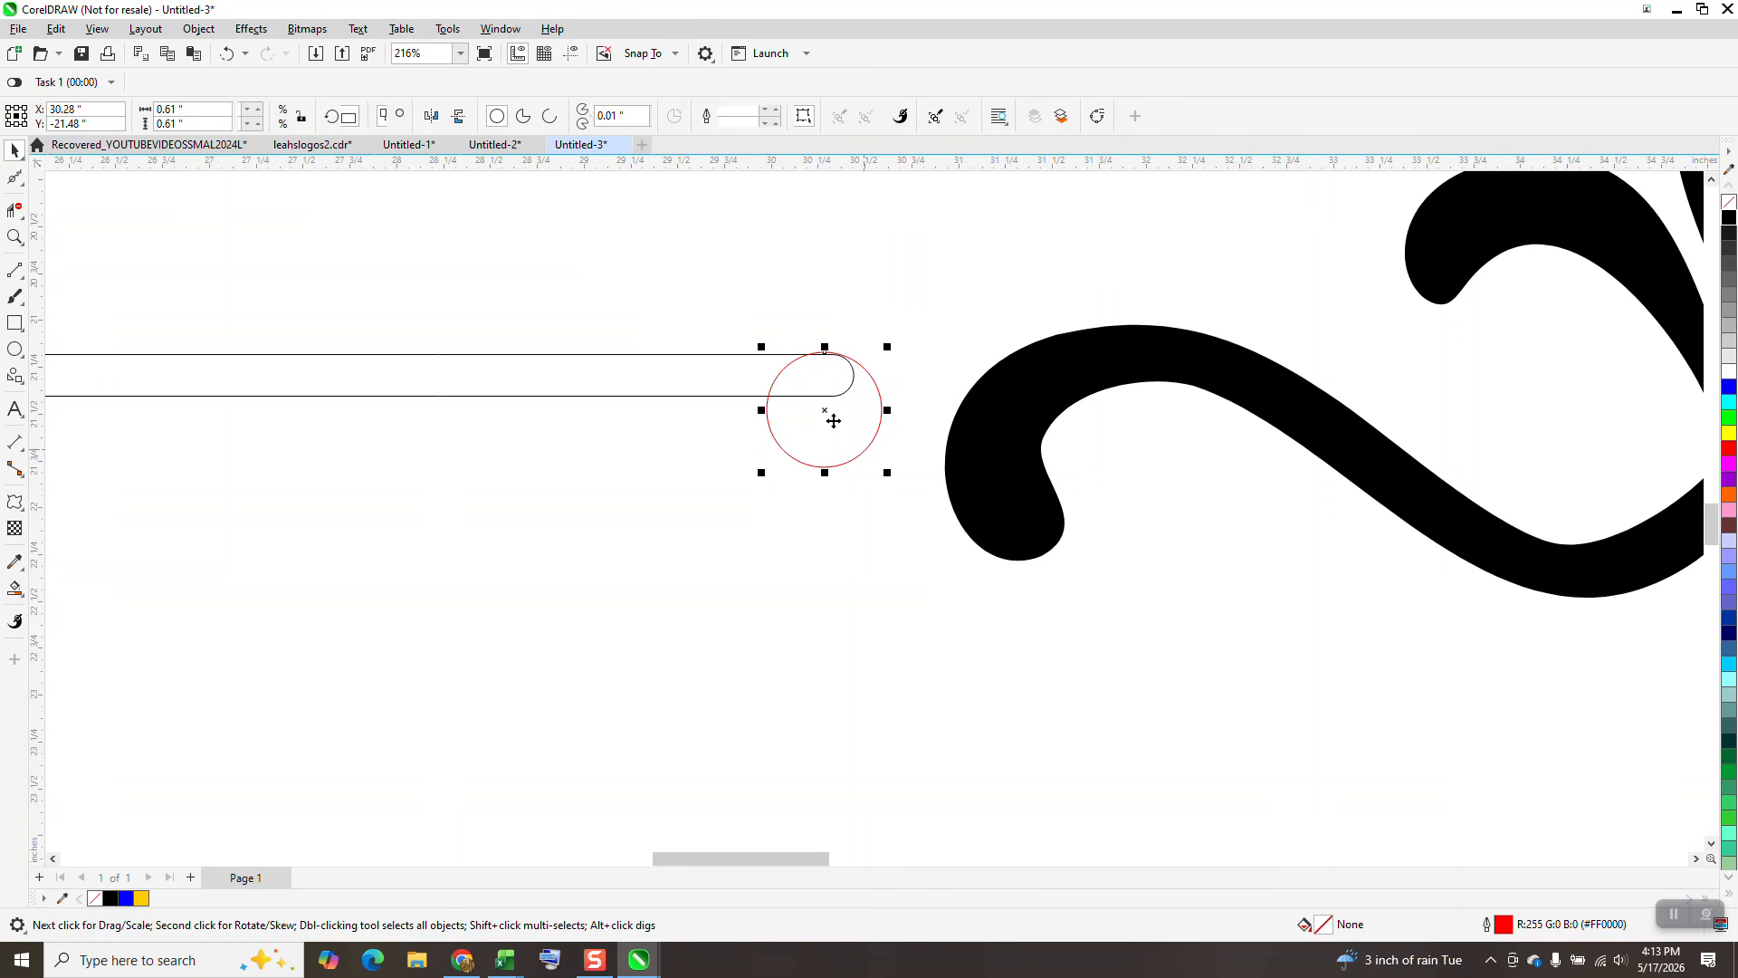
drag(825, 409, 854, 383)
Weld the circle to the bar and fill the combined shape with black.
scroll(724, 460, down, 4)
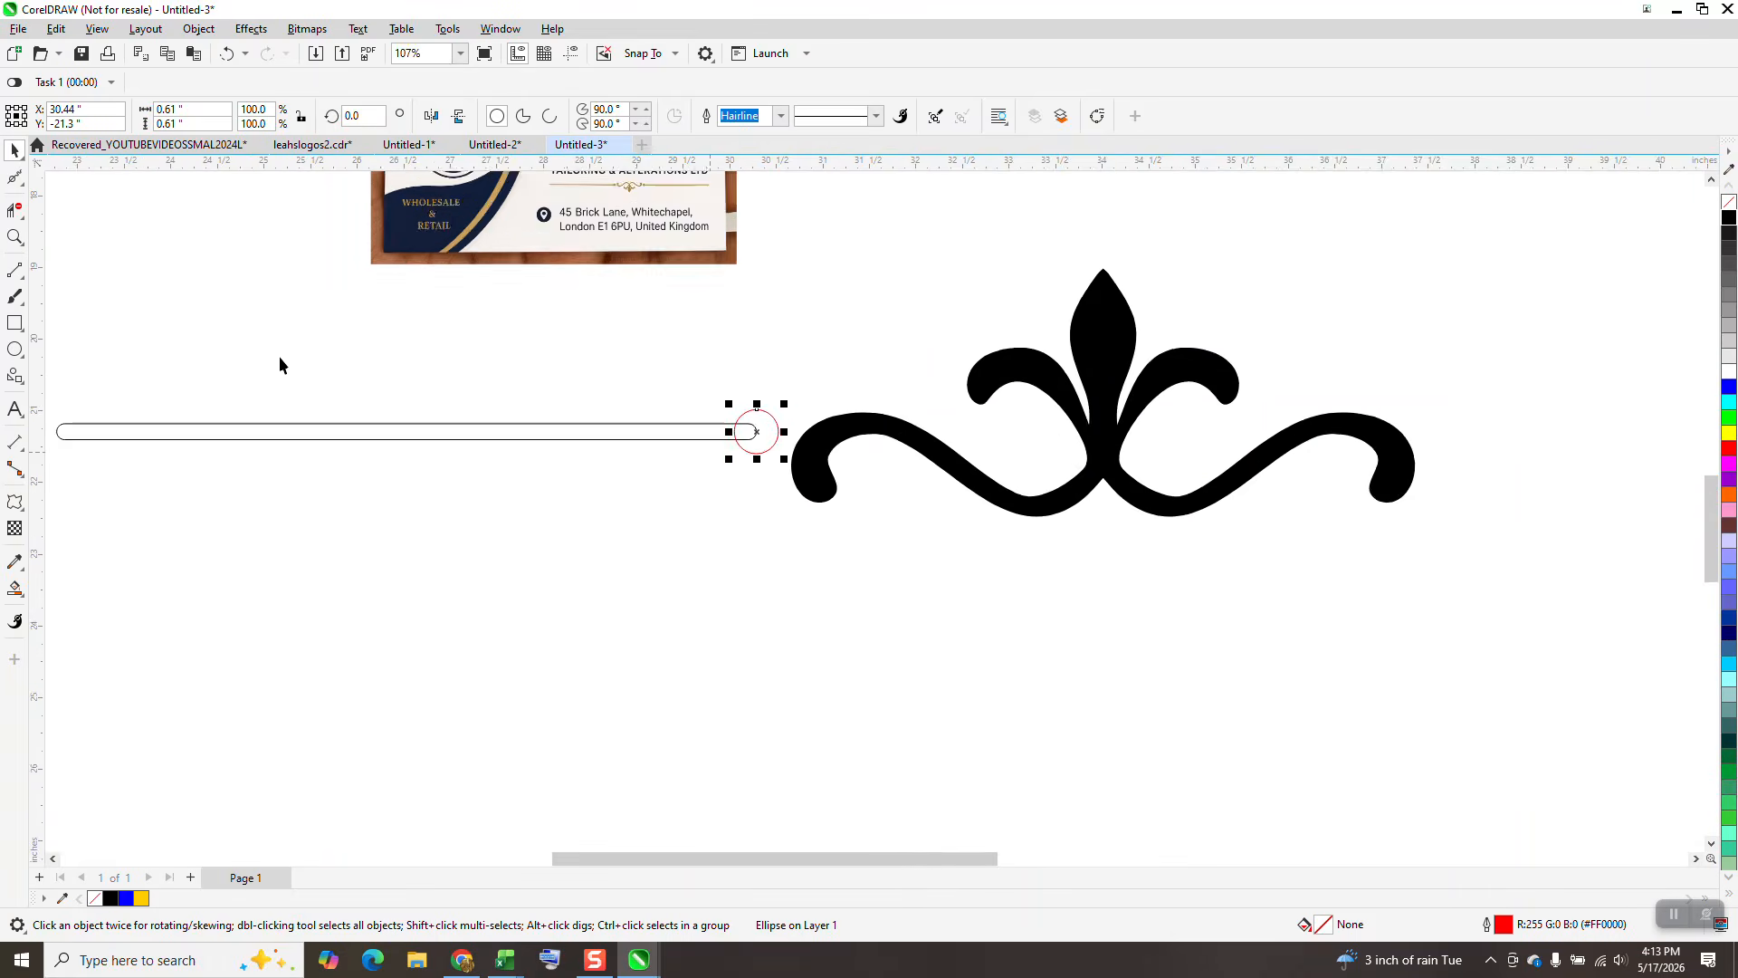
drag(105, 369, 709, 504)
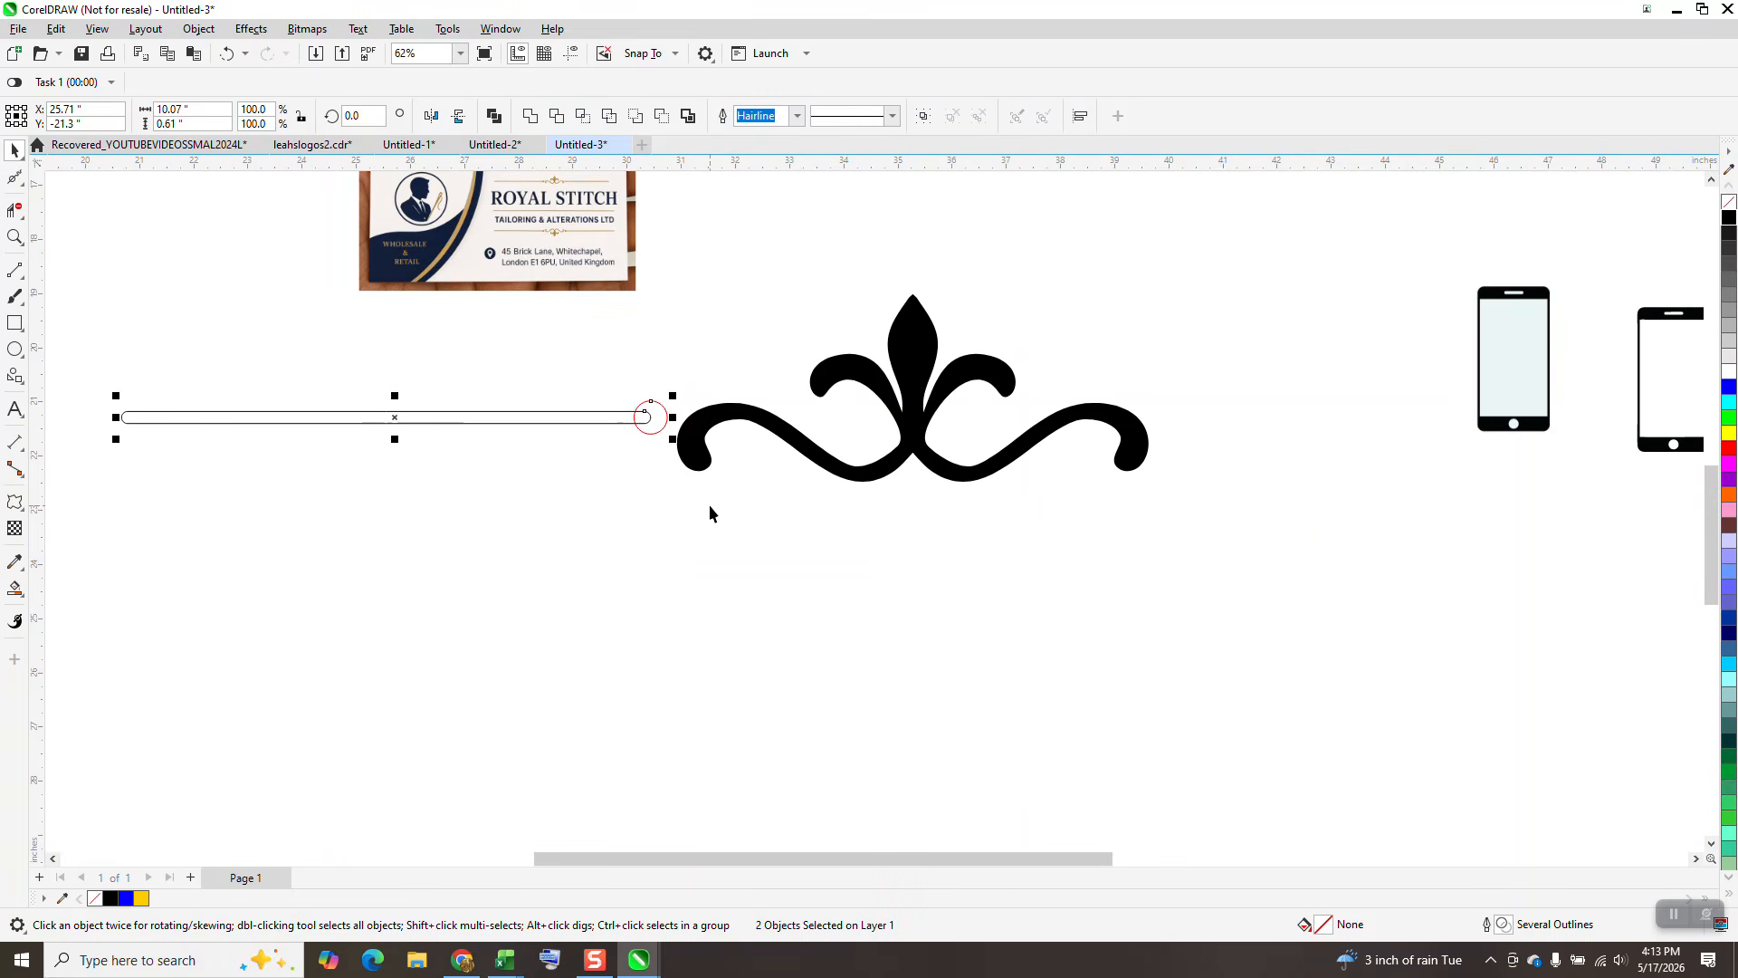
click(532, 117)
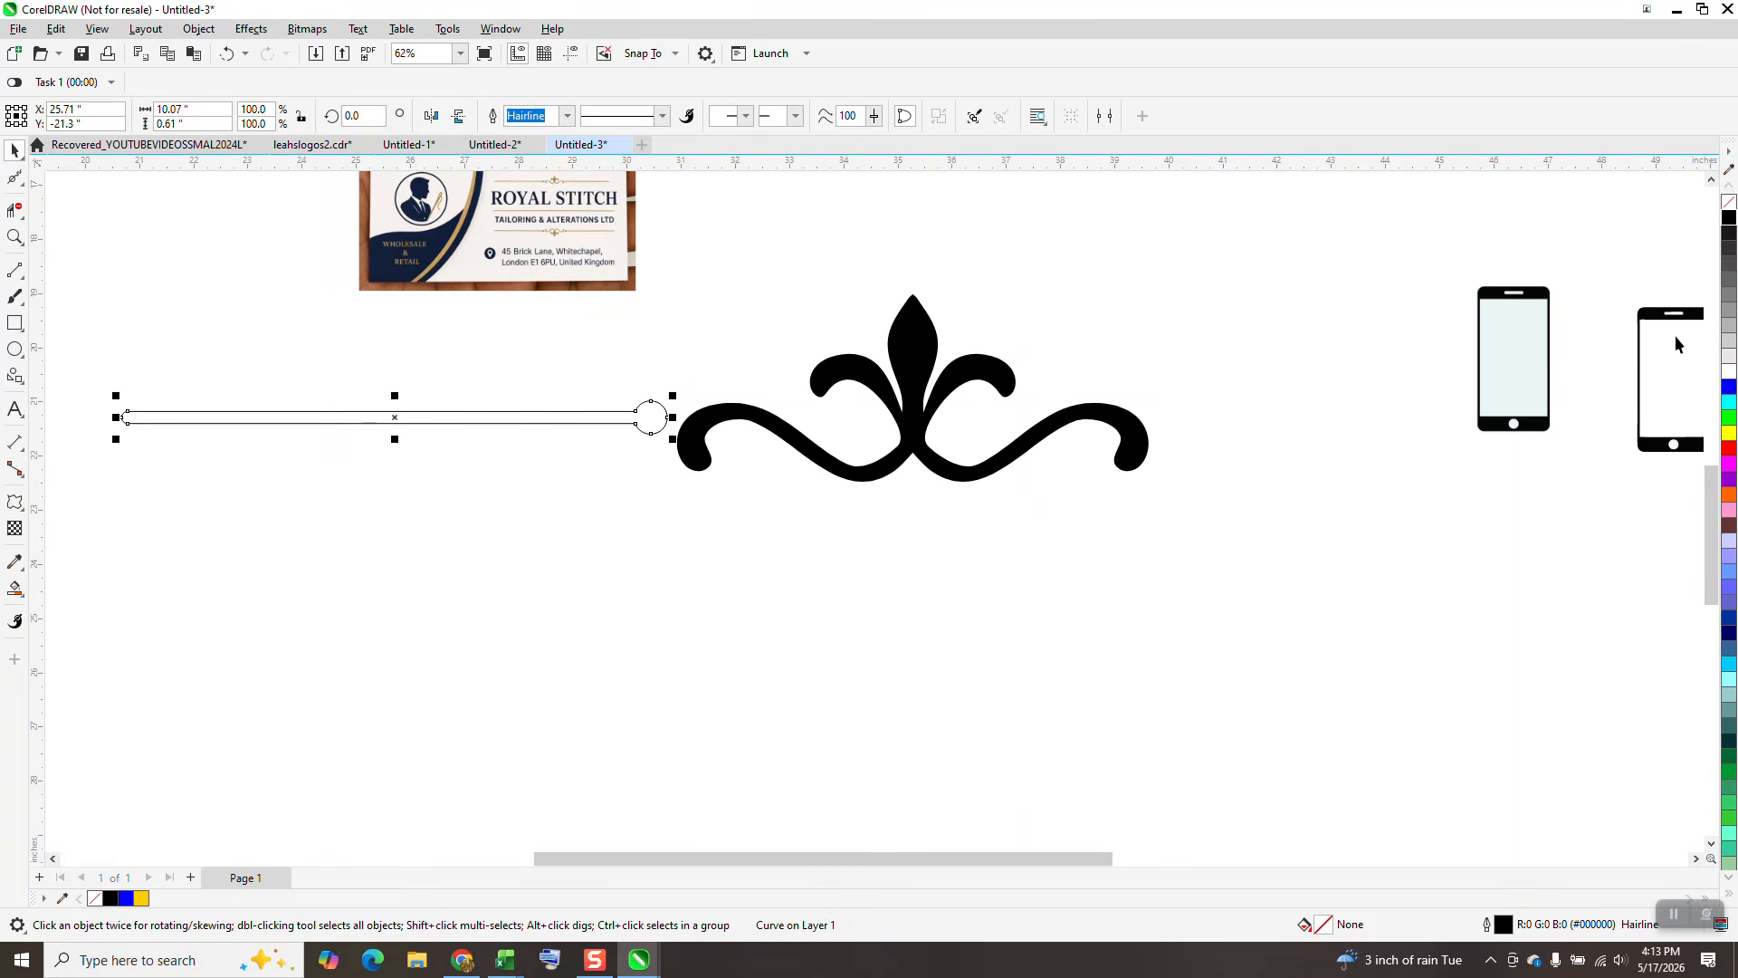
click(1730, 228)
Delete the two phone icons right of the ornament and select the round-ended black bar.
scroll(380, 536, down, 2)
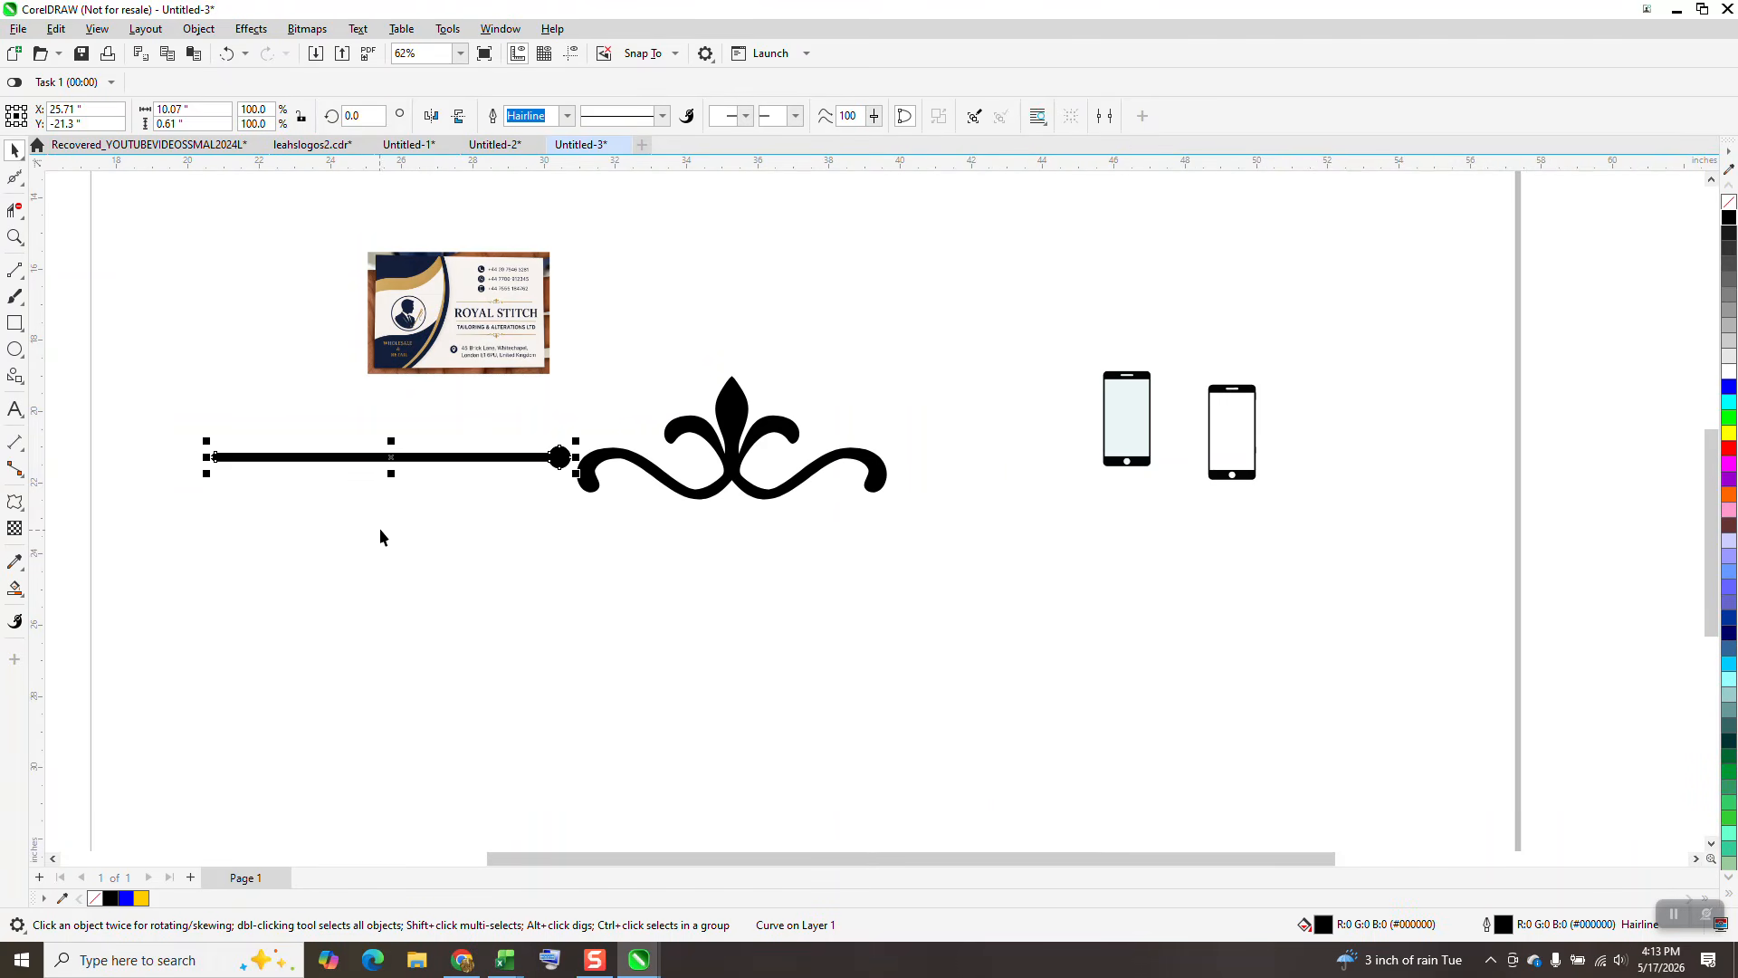
drag(1034, 366, 1376, 543)
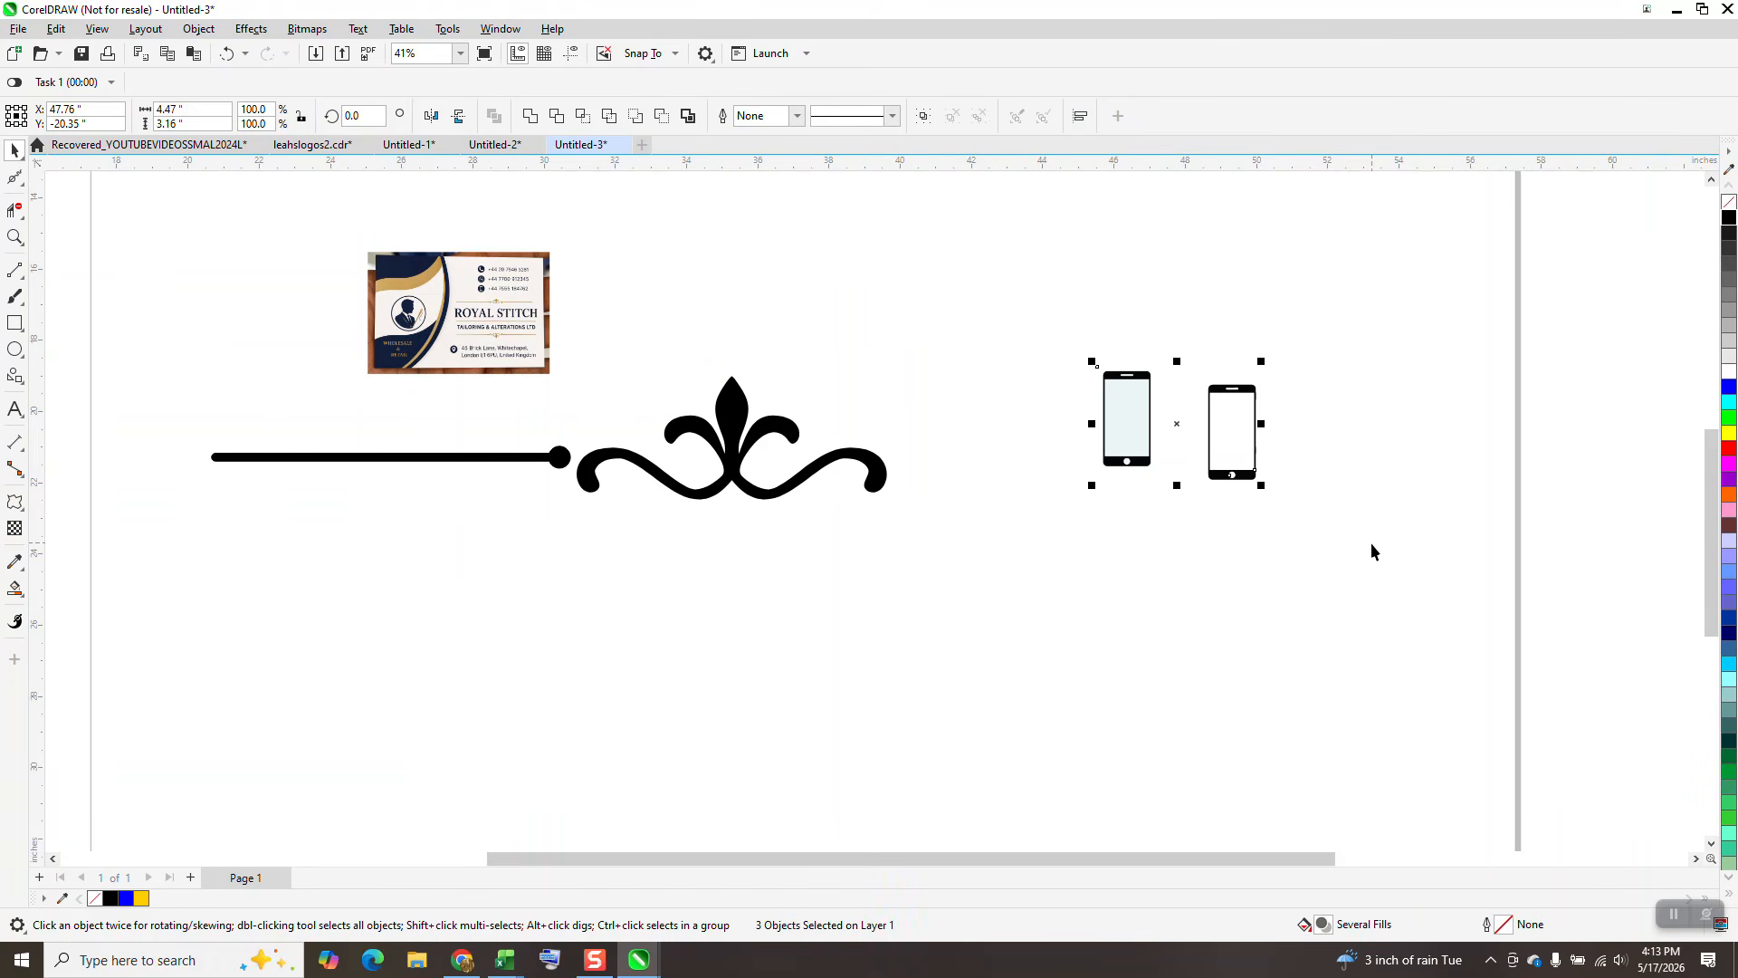
key(Delete)
click(499, 464)
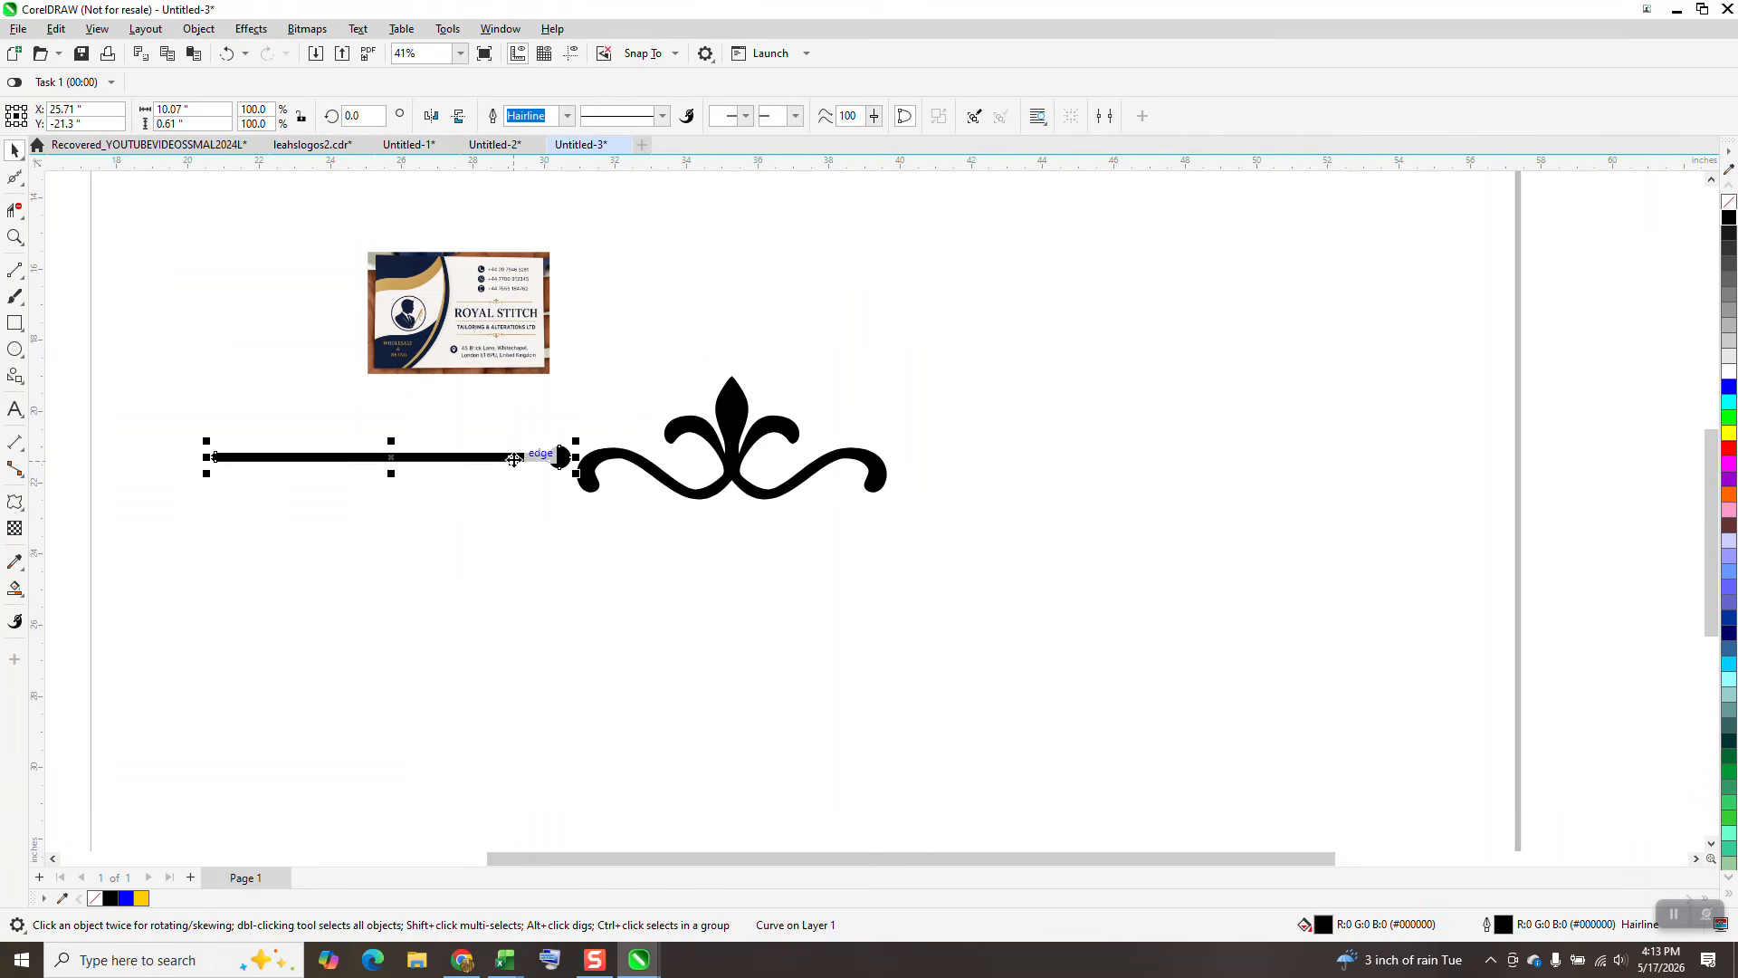
Add a mirrored copy of the round-ended bar on the ornament's right side and align the two bars on the same horizontal centre line.
drag(211, 458, 933, 460)
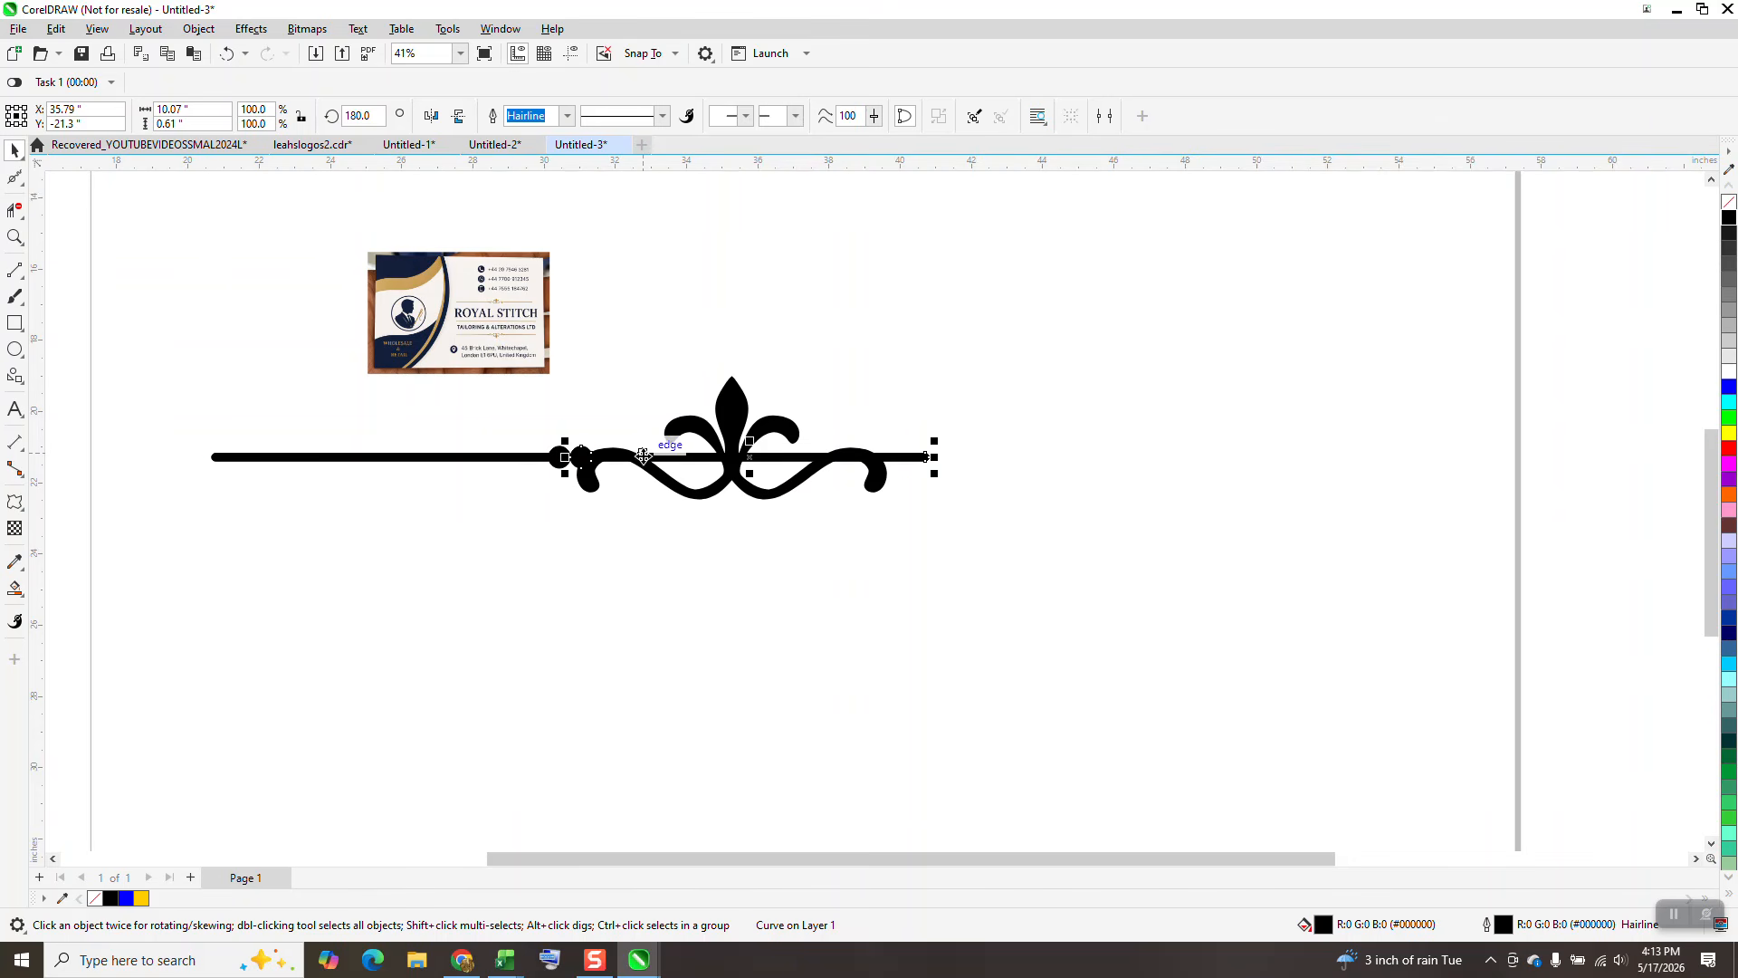
drag(643, 455, 972, 463)
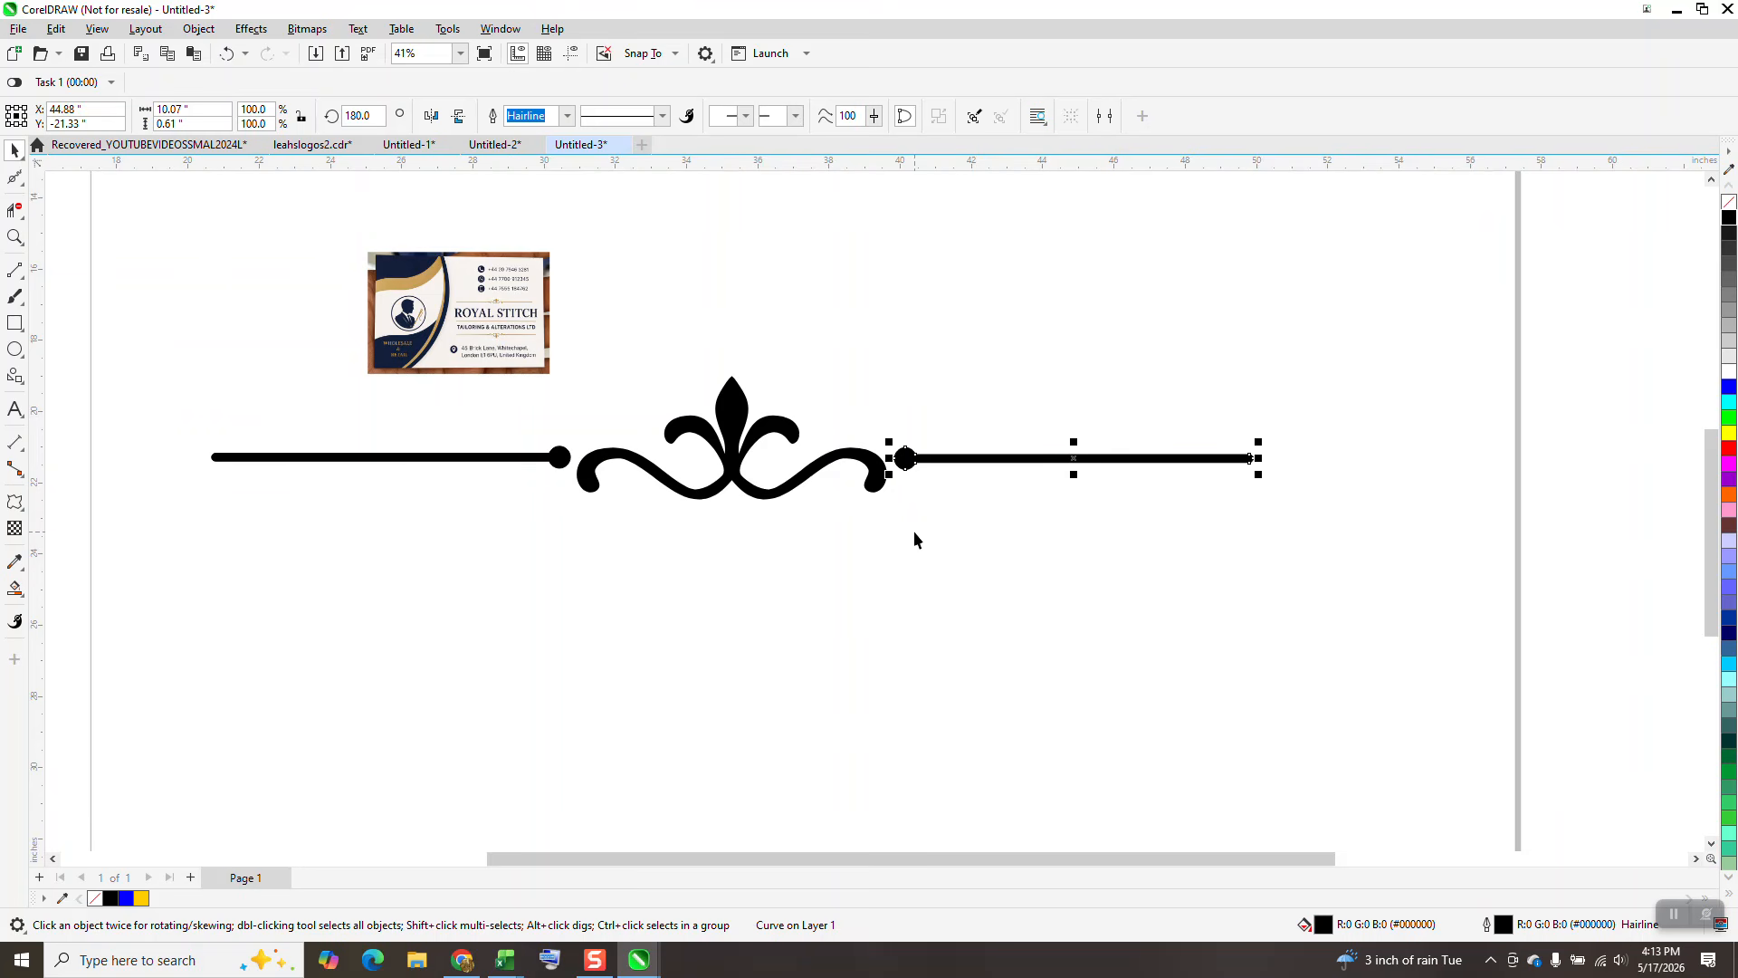
shift+click(547, 464)
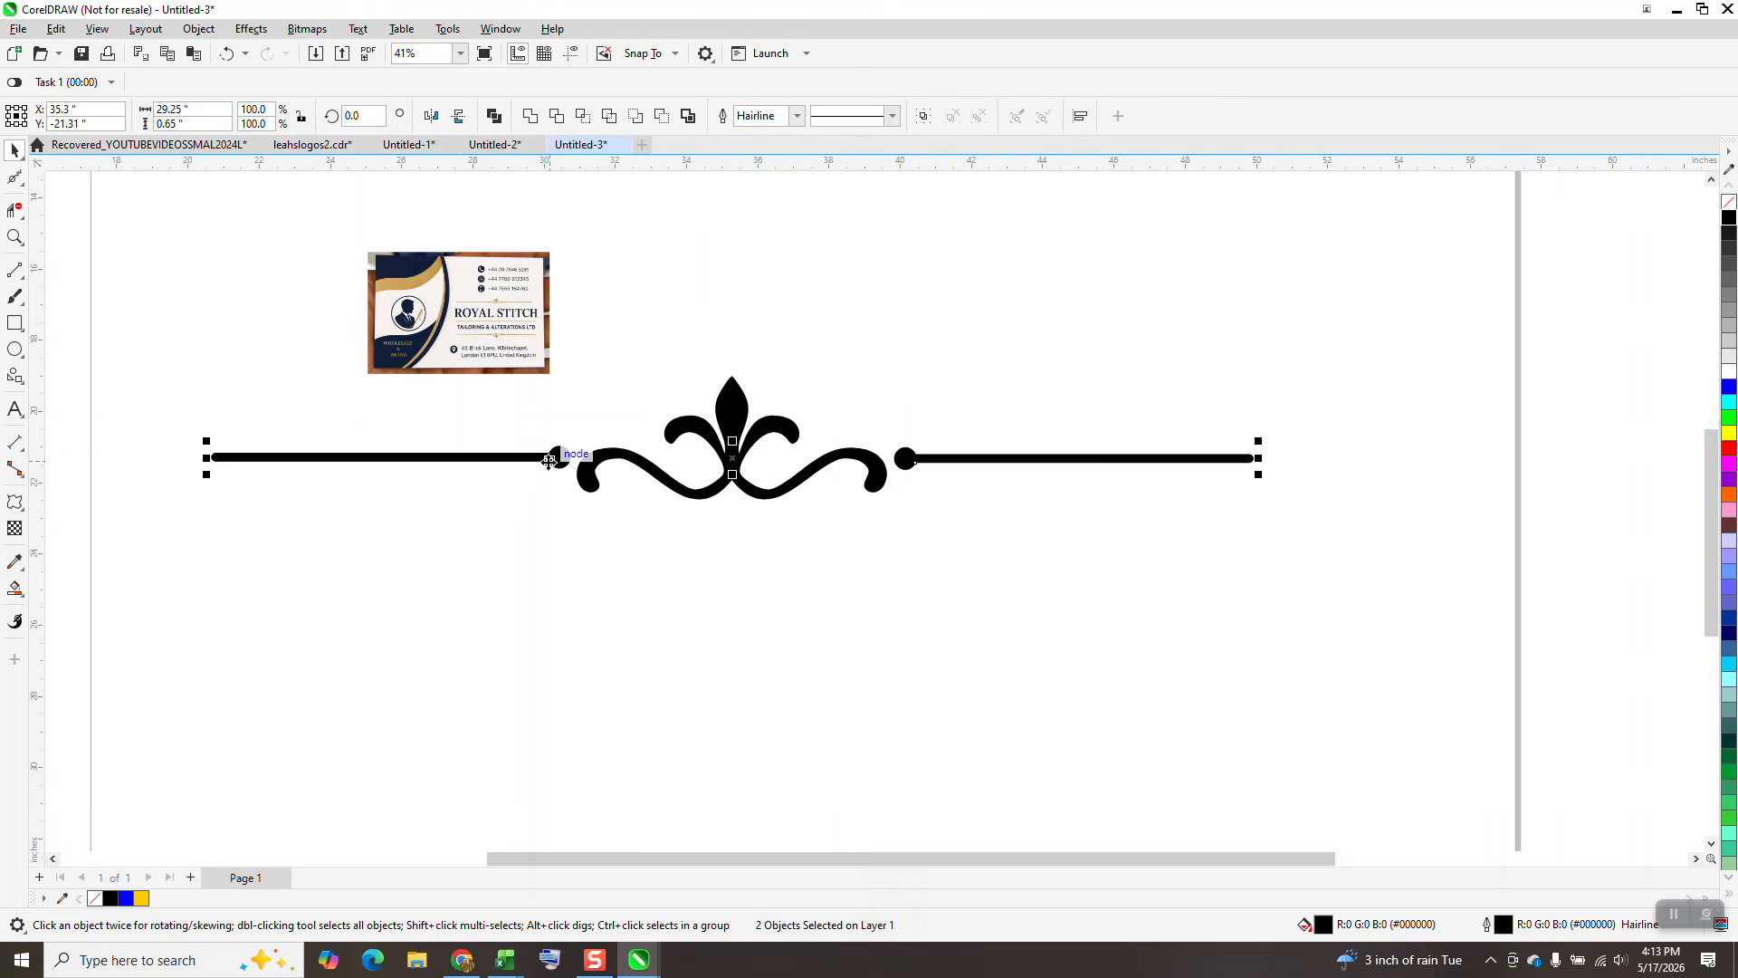
key(e)
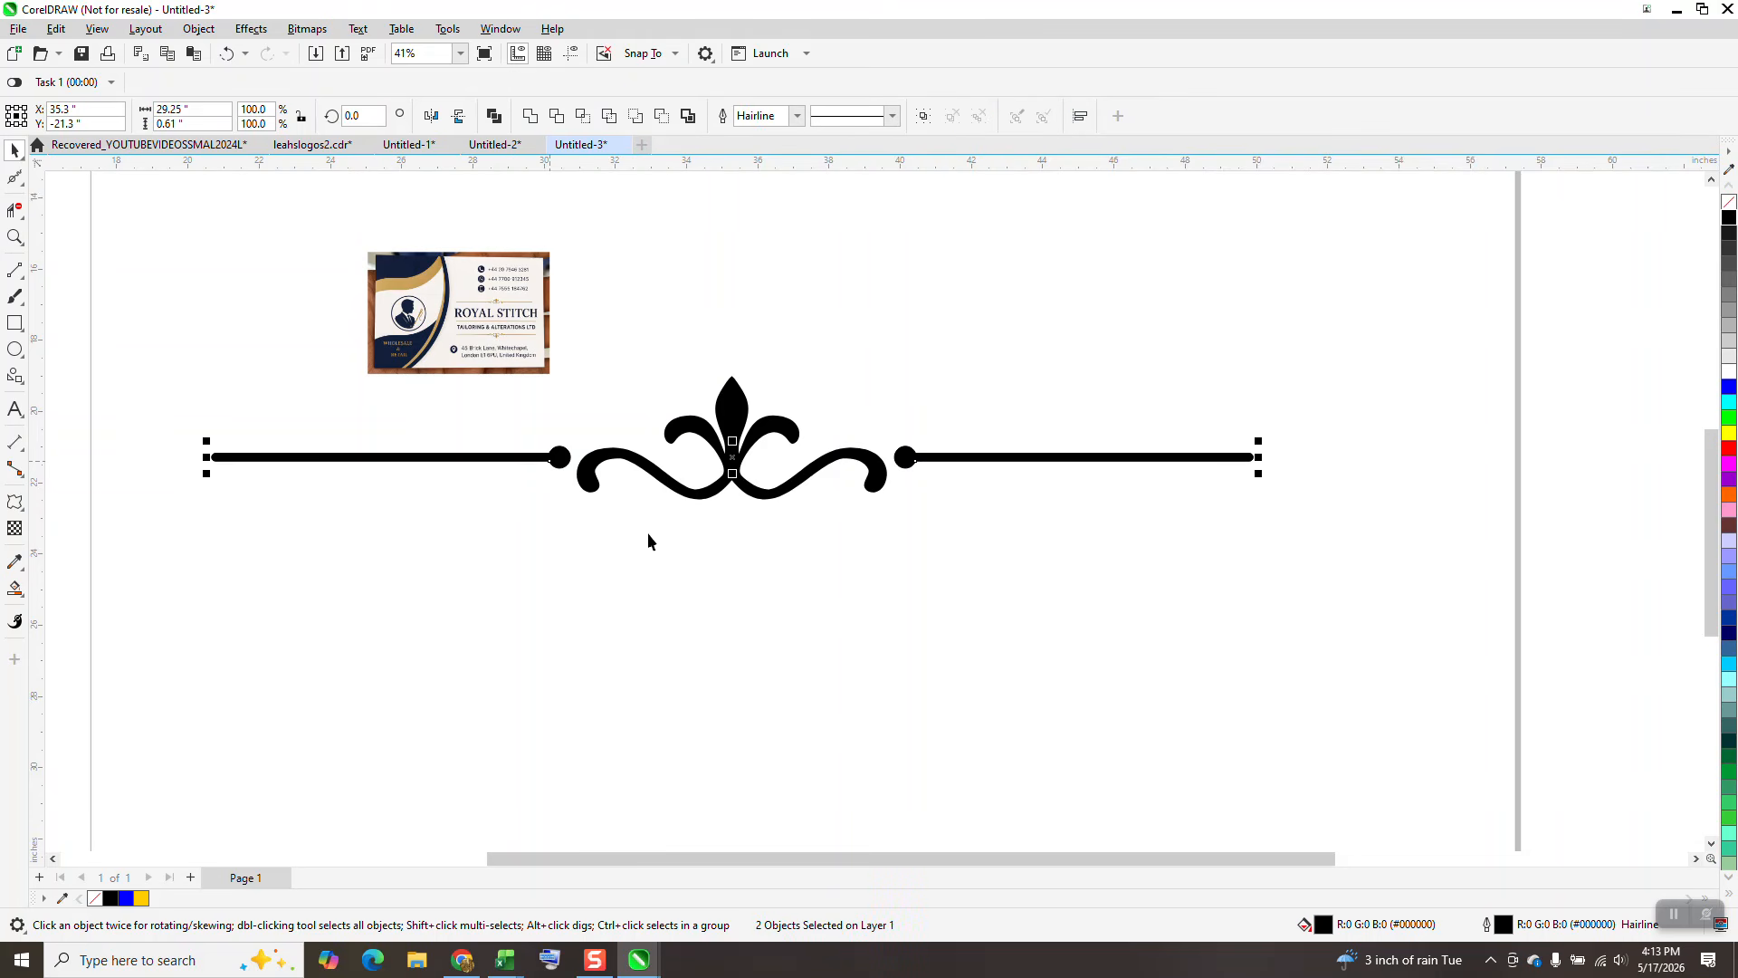
click(833, 583)
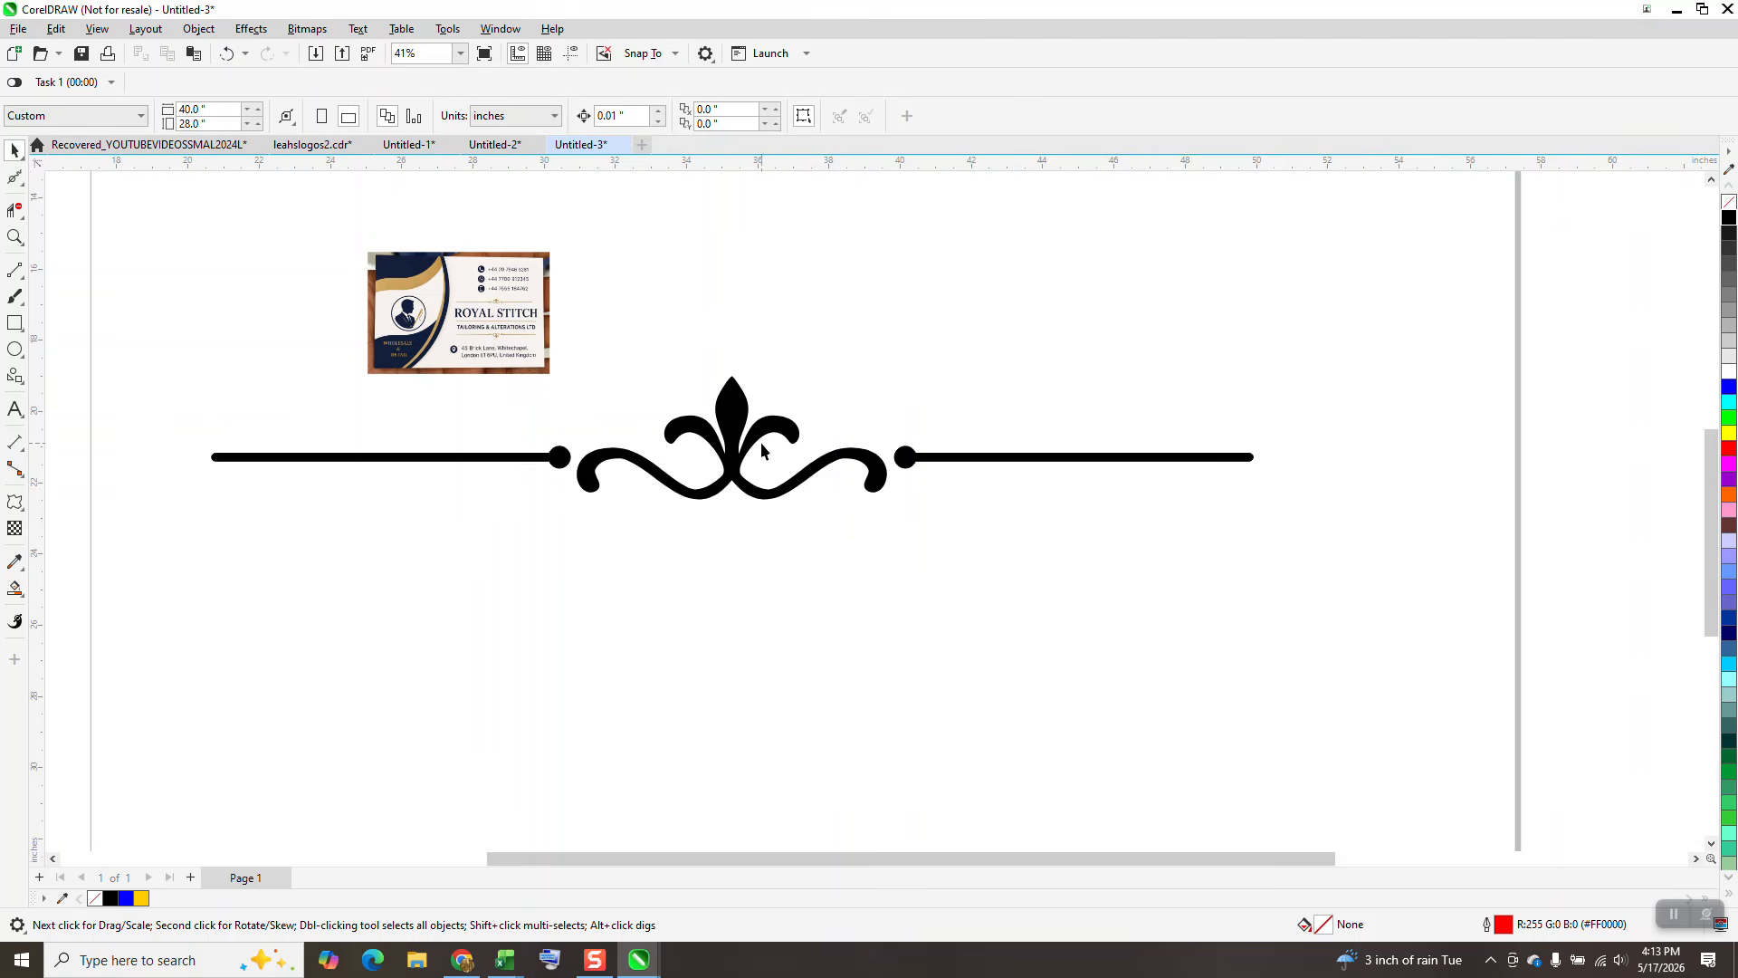
Draw a teardrop common shape about 0.53 by 0.99 inch beside the existing location icon and flip it vertically so it points down.
click(16, 234)
drag(367, 250, 670, 412)
drag(664, 620, 666, 620)
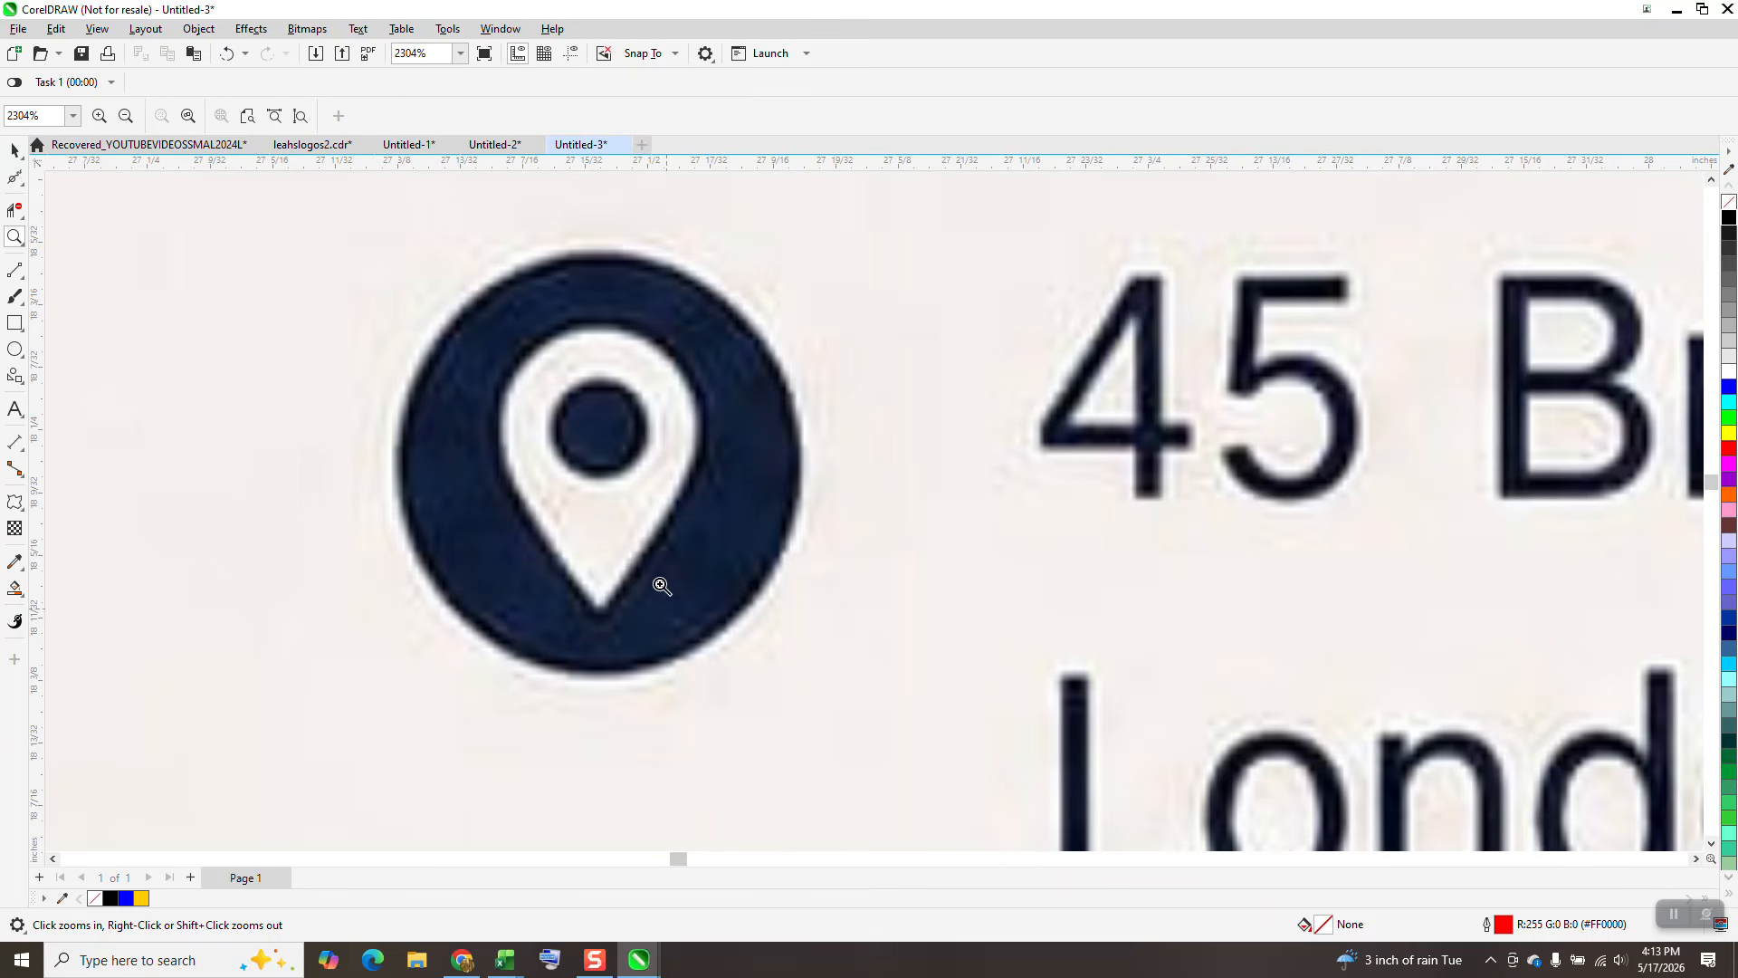
scroll(612, 489, down, 5)
scroll(600, 400, down, 6)
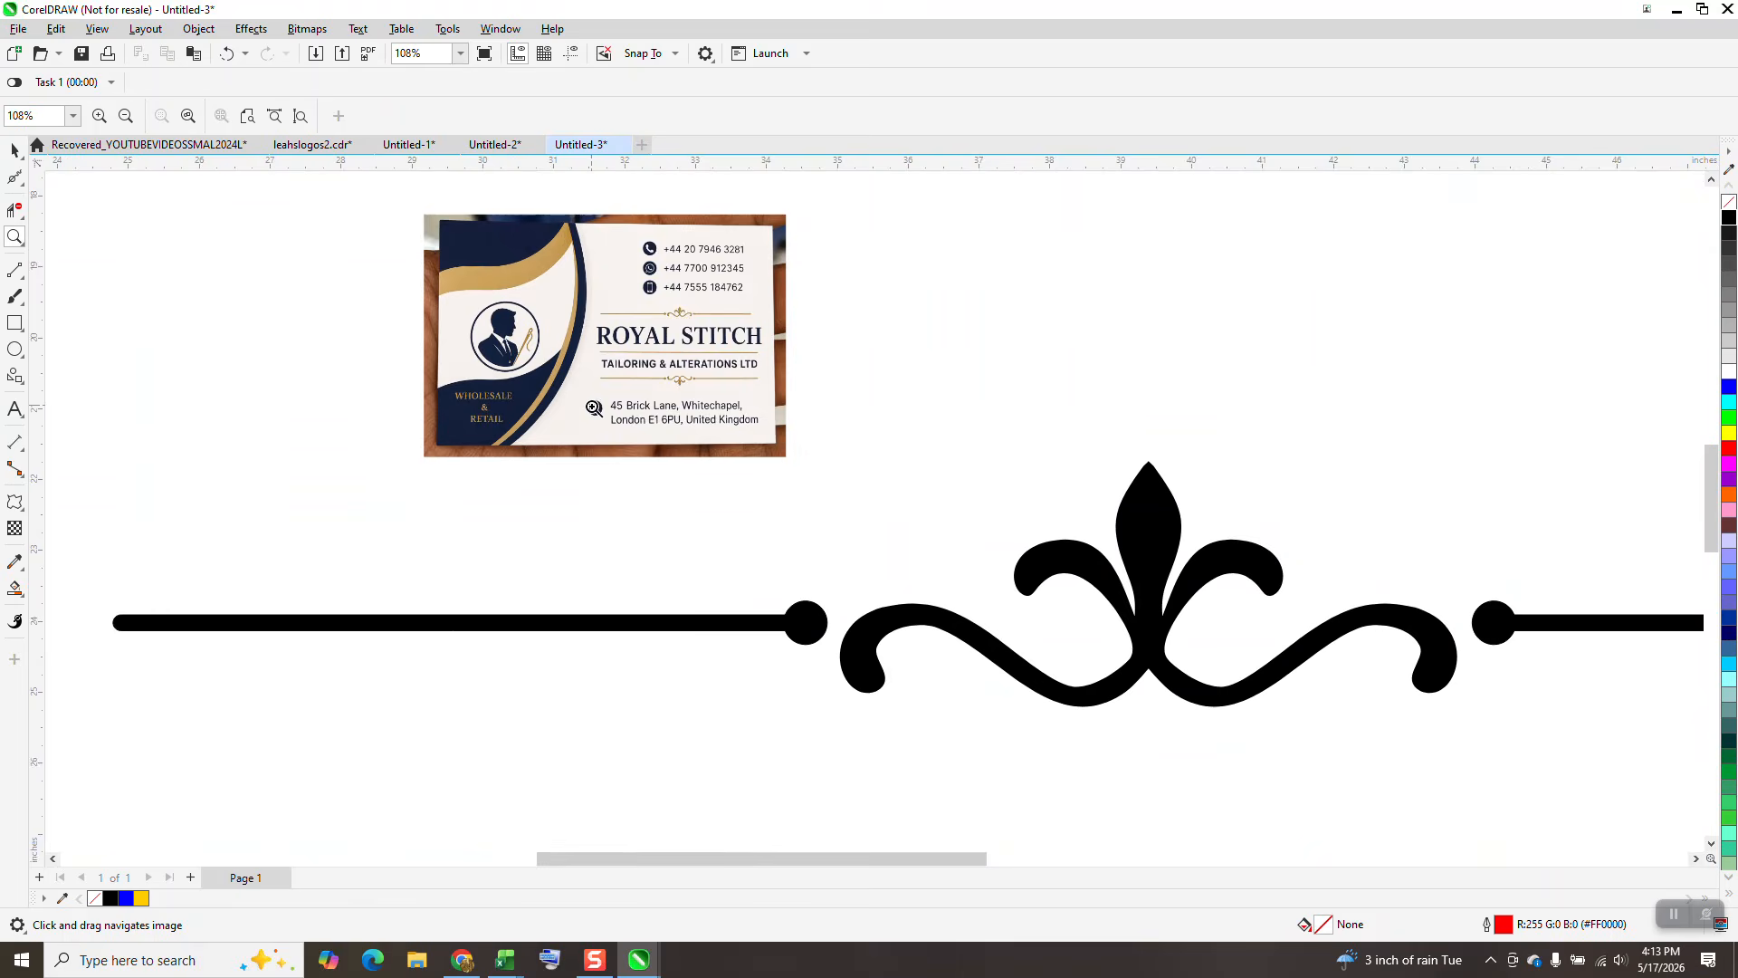
scroll(590, 437, down, 2)
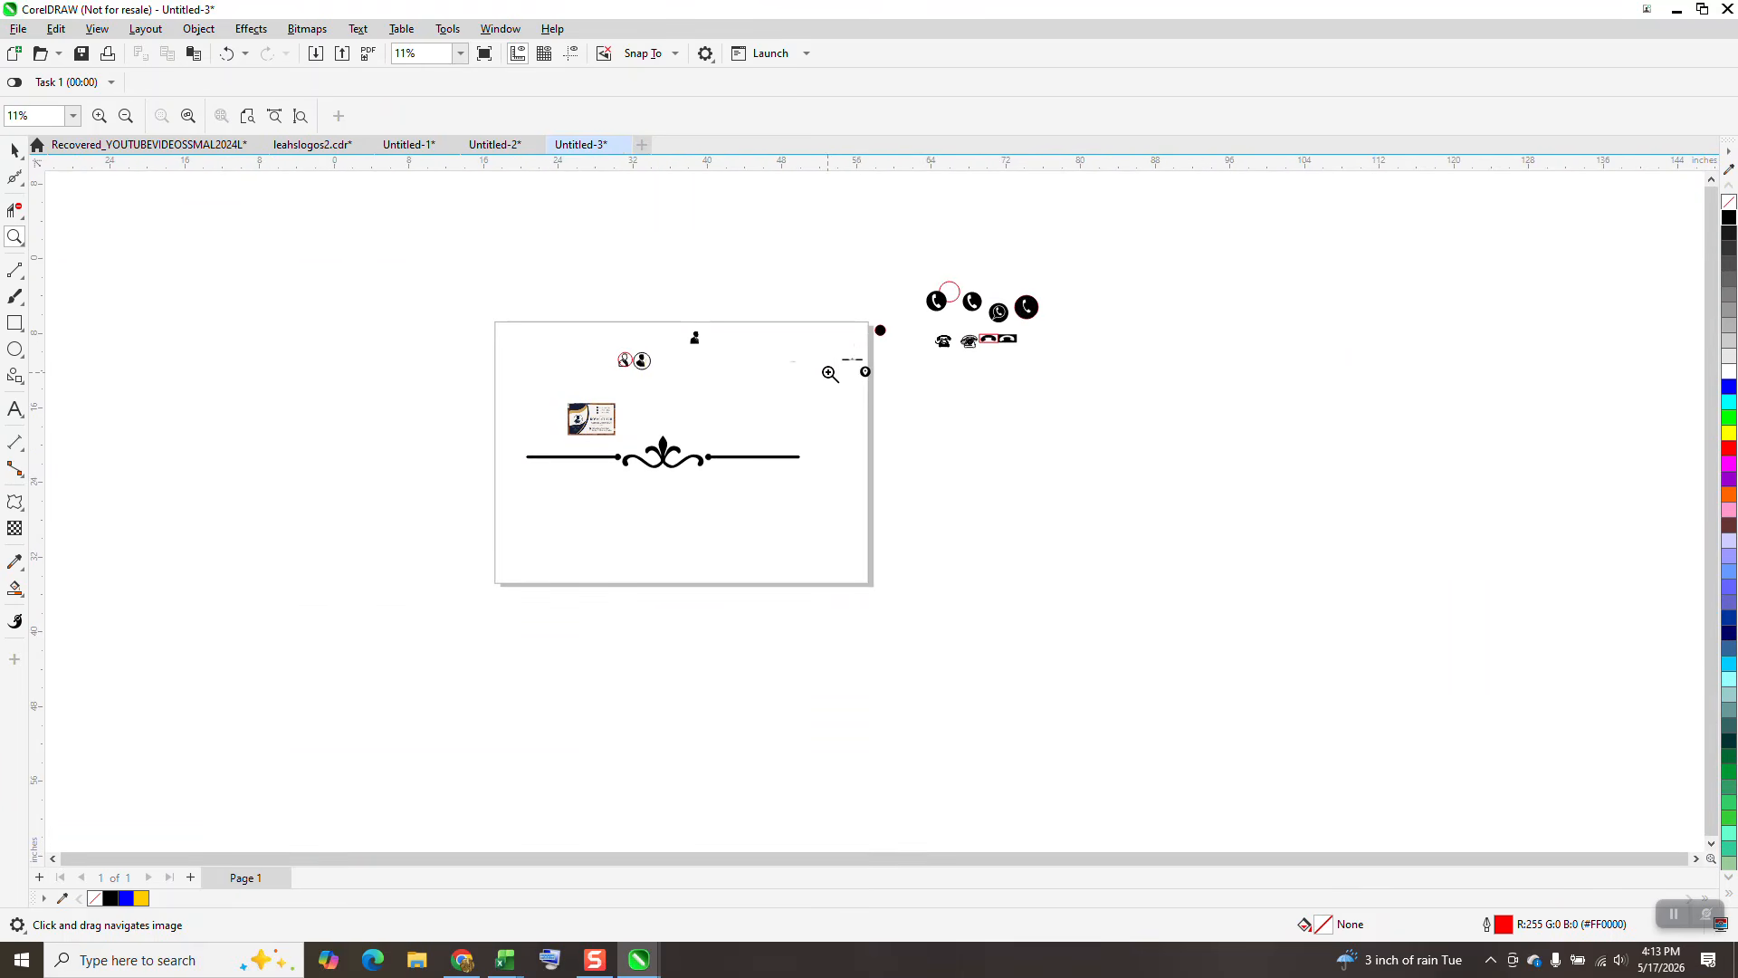
drag(861, 347, 892, 404)
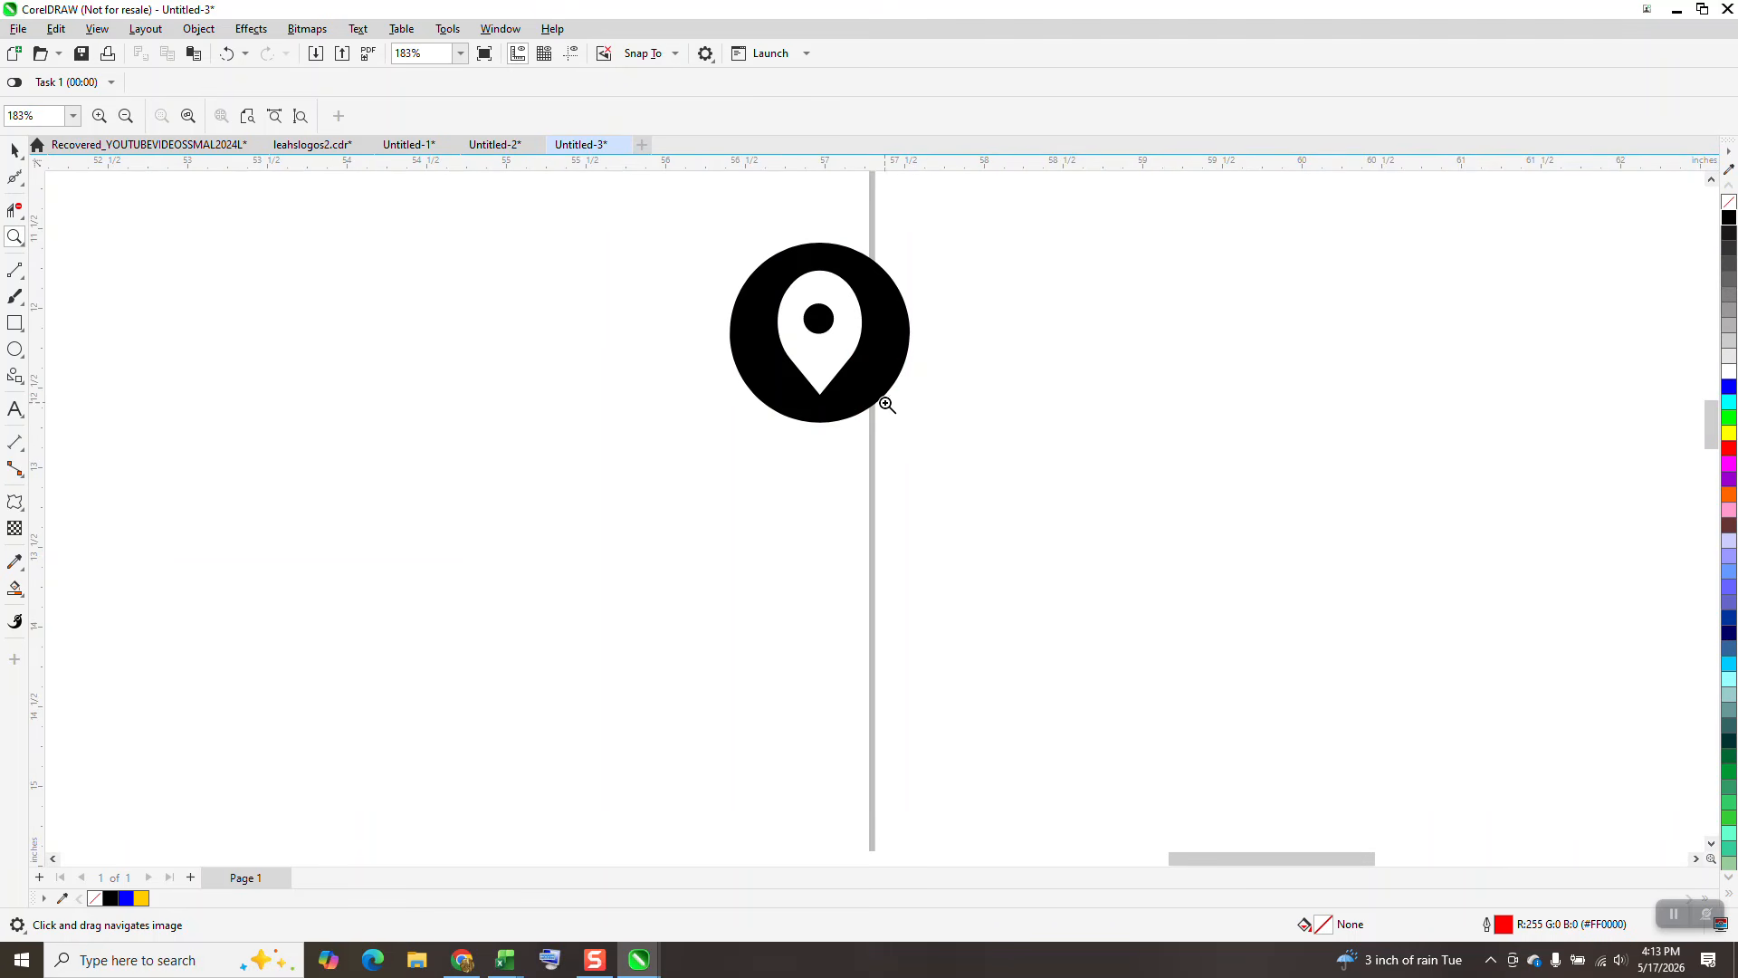
click(23, 389)
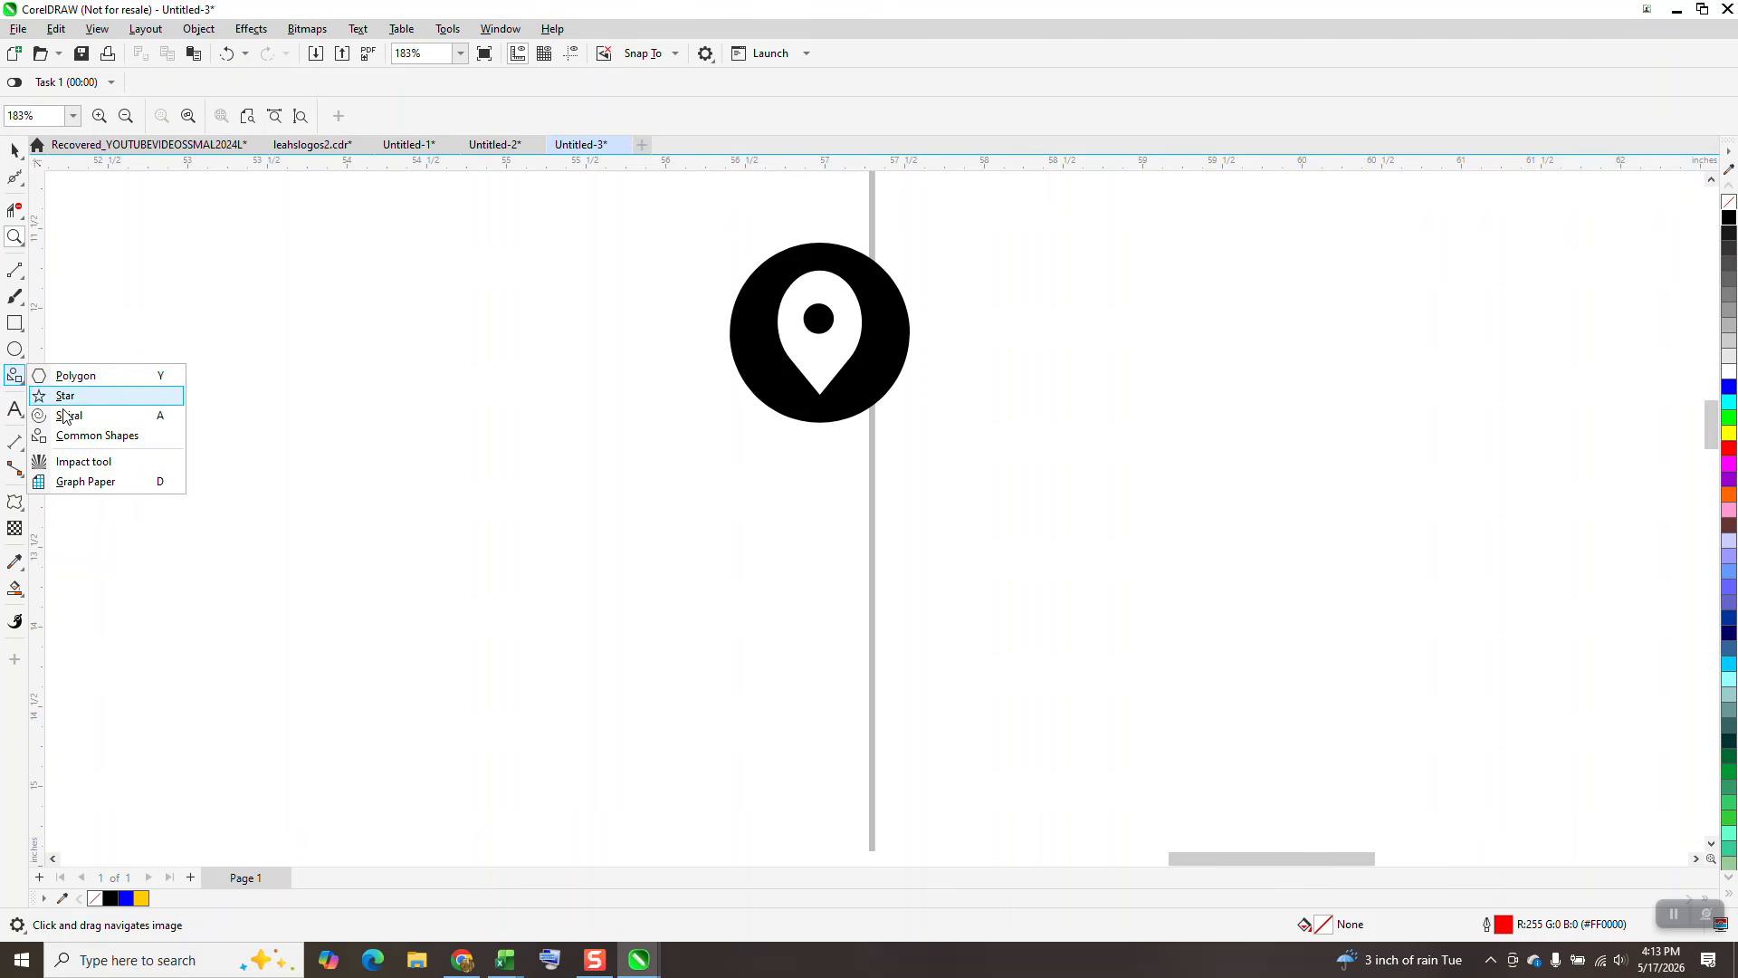
click(79, 437)
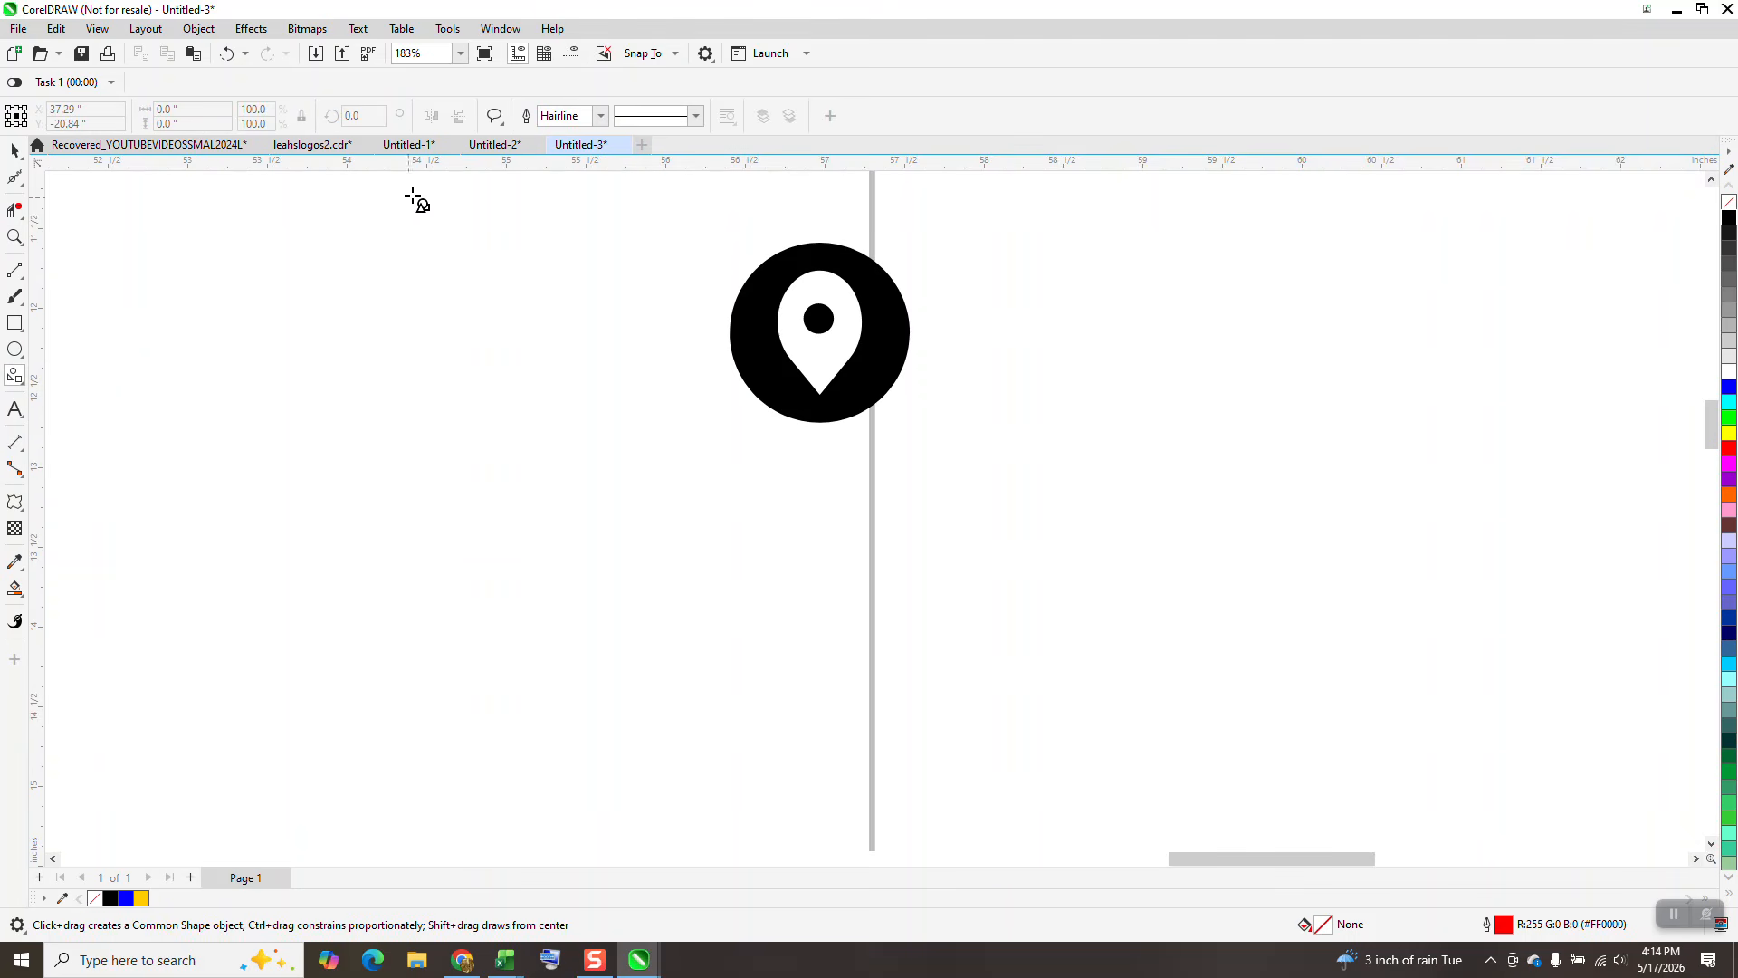
click(495, 118)
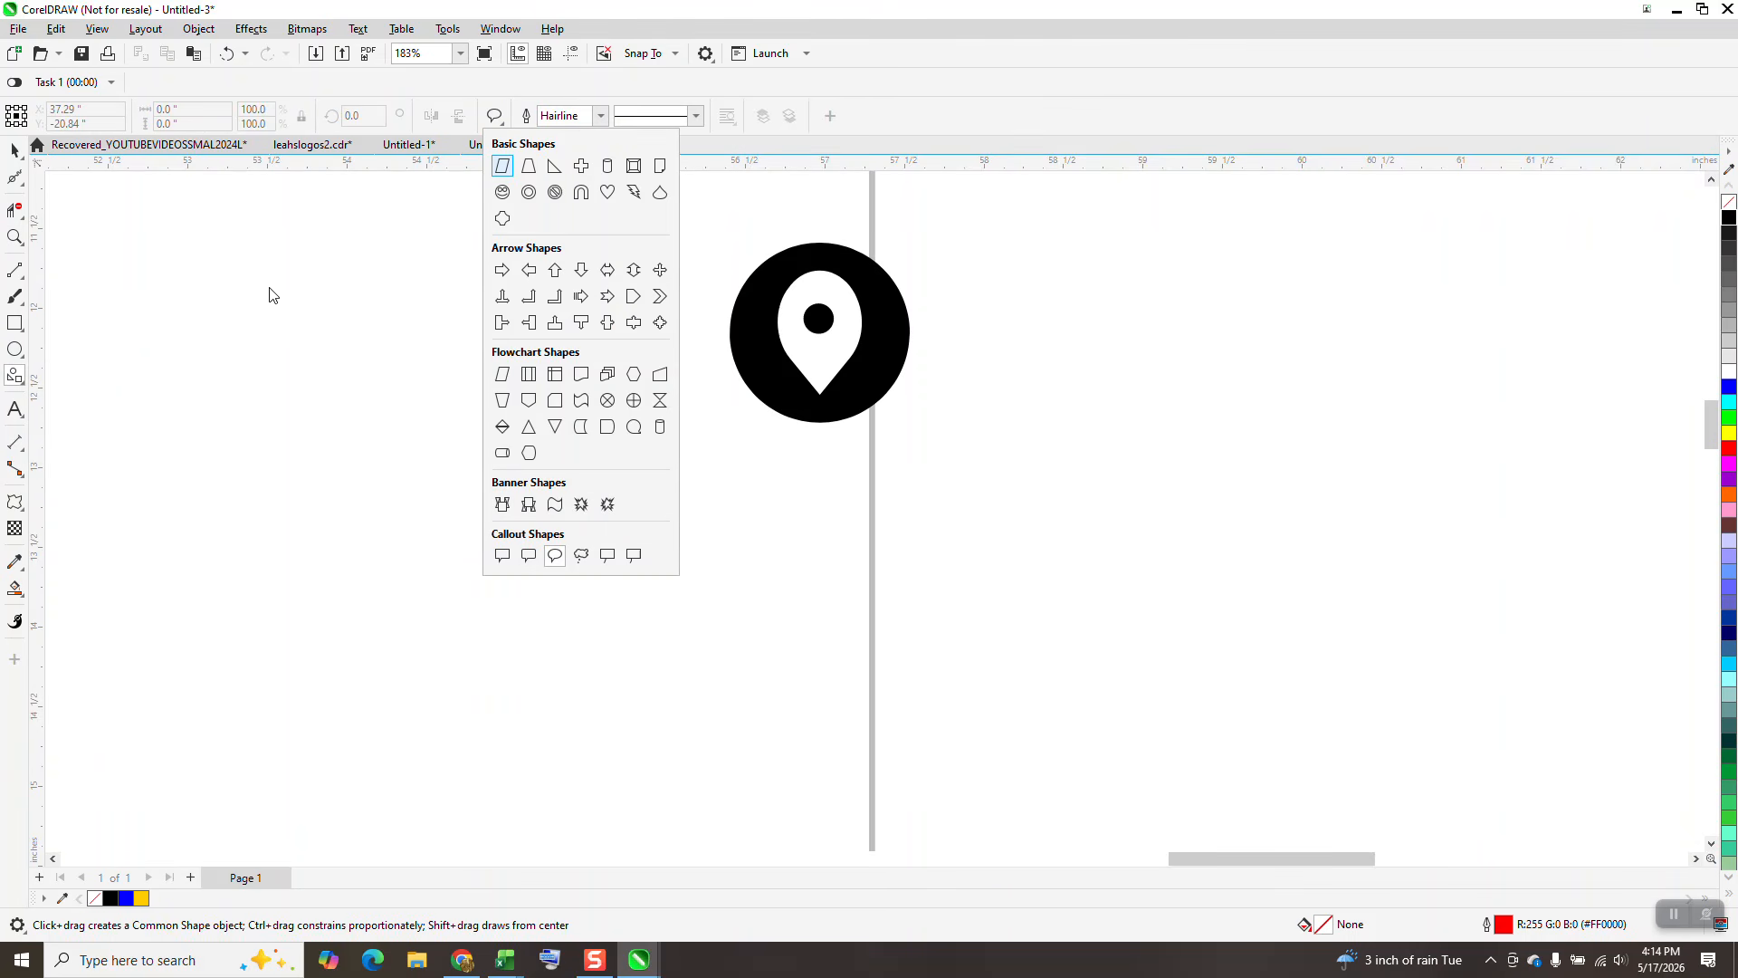
click(656, 195)
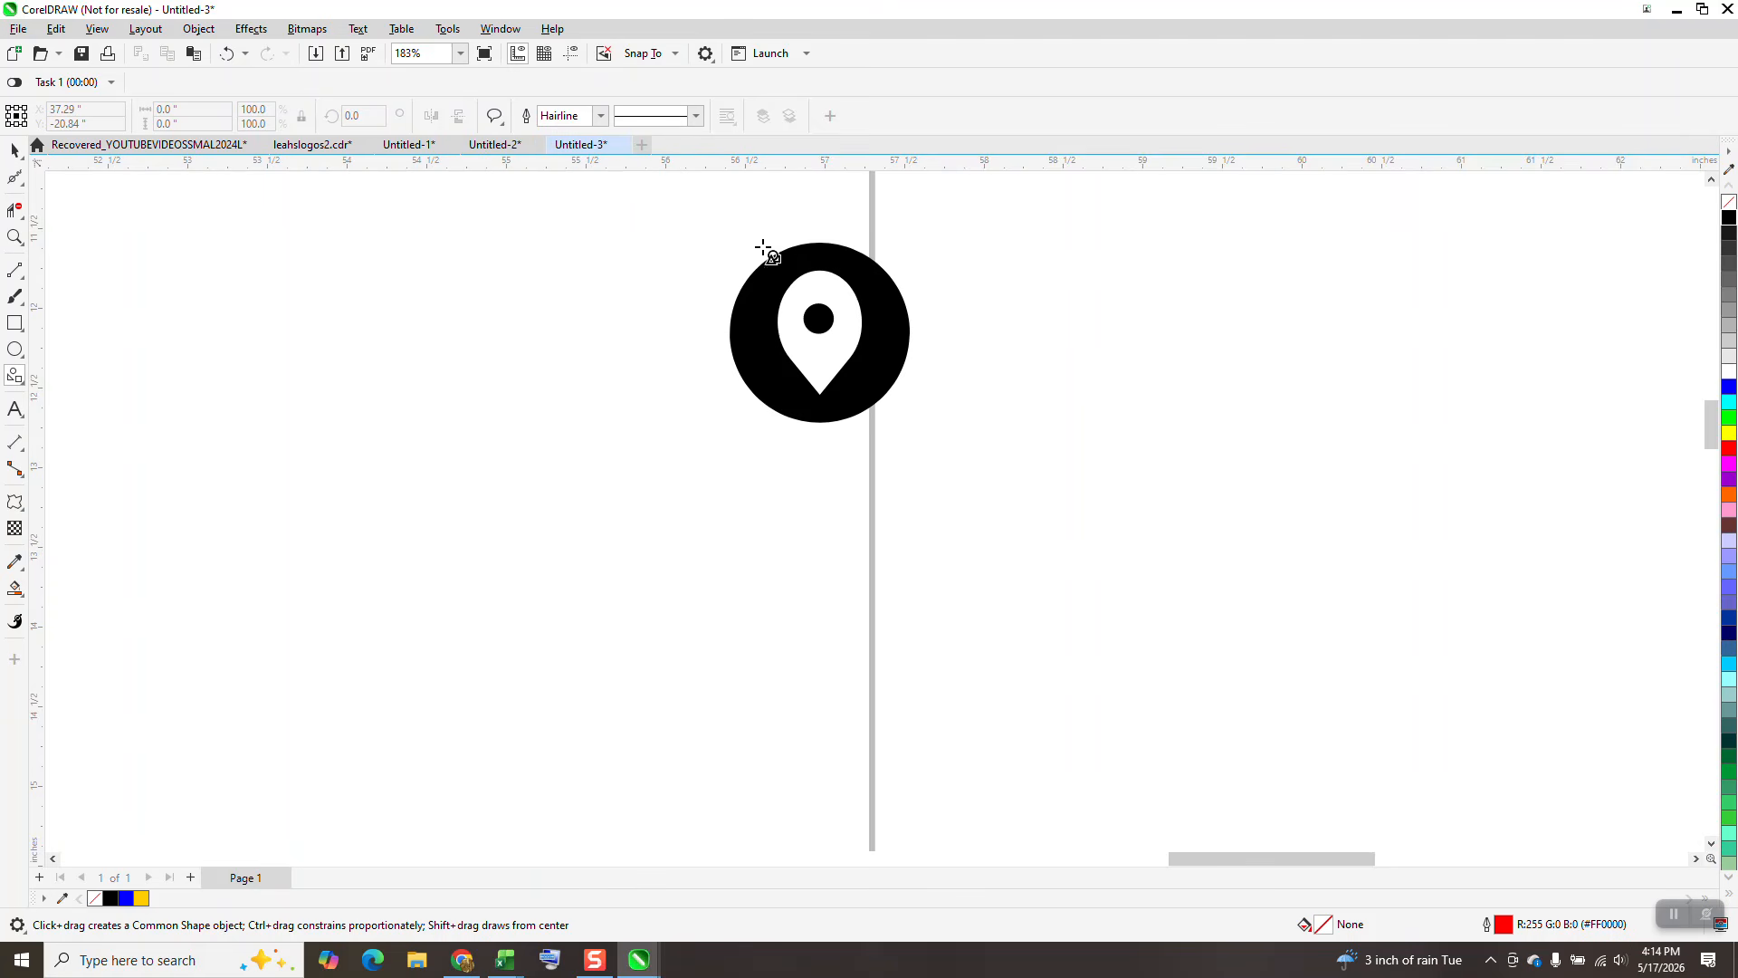
drag(1084, 358, 995, 521)
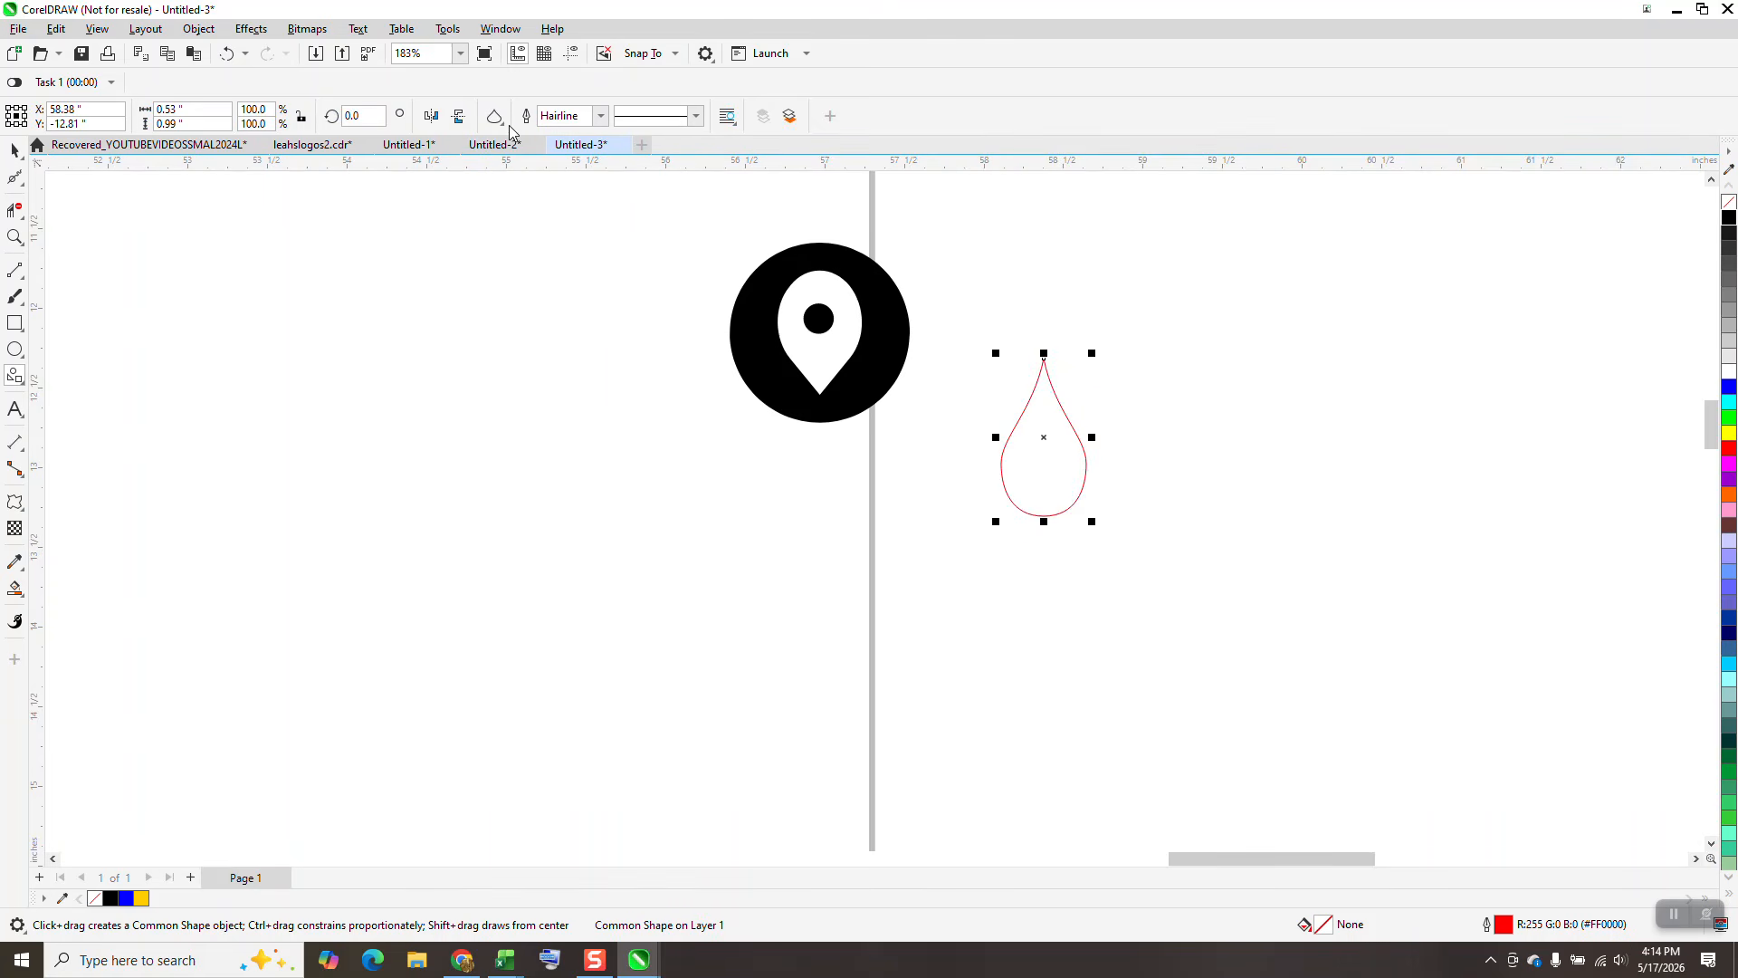
click(459, 116)
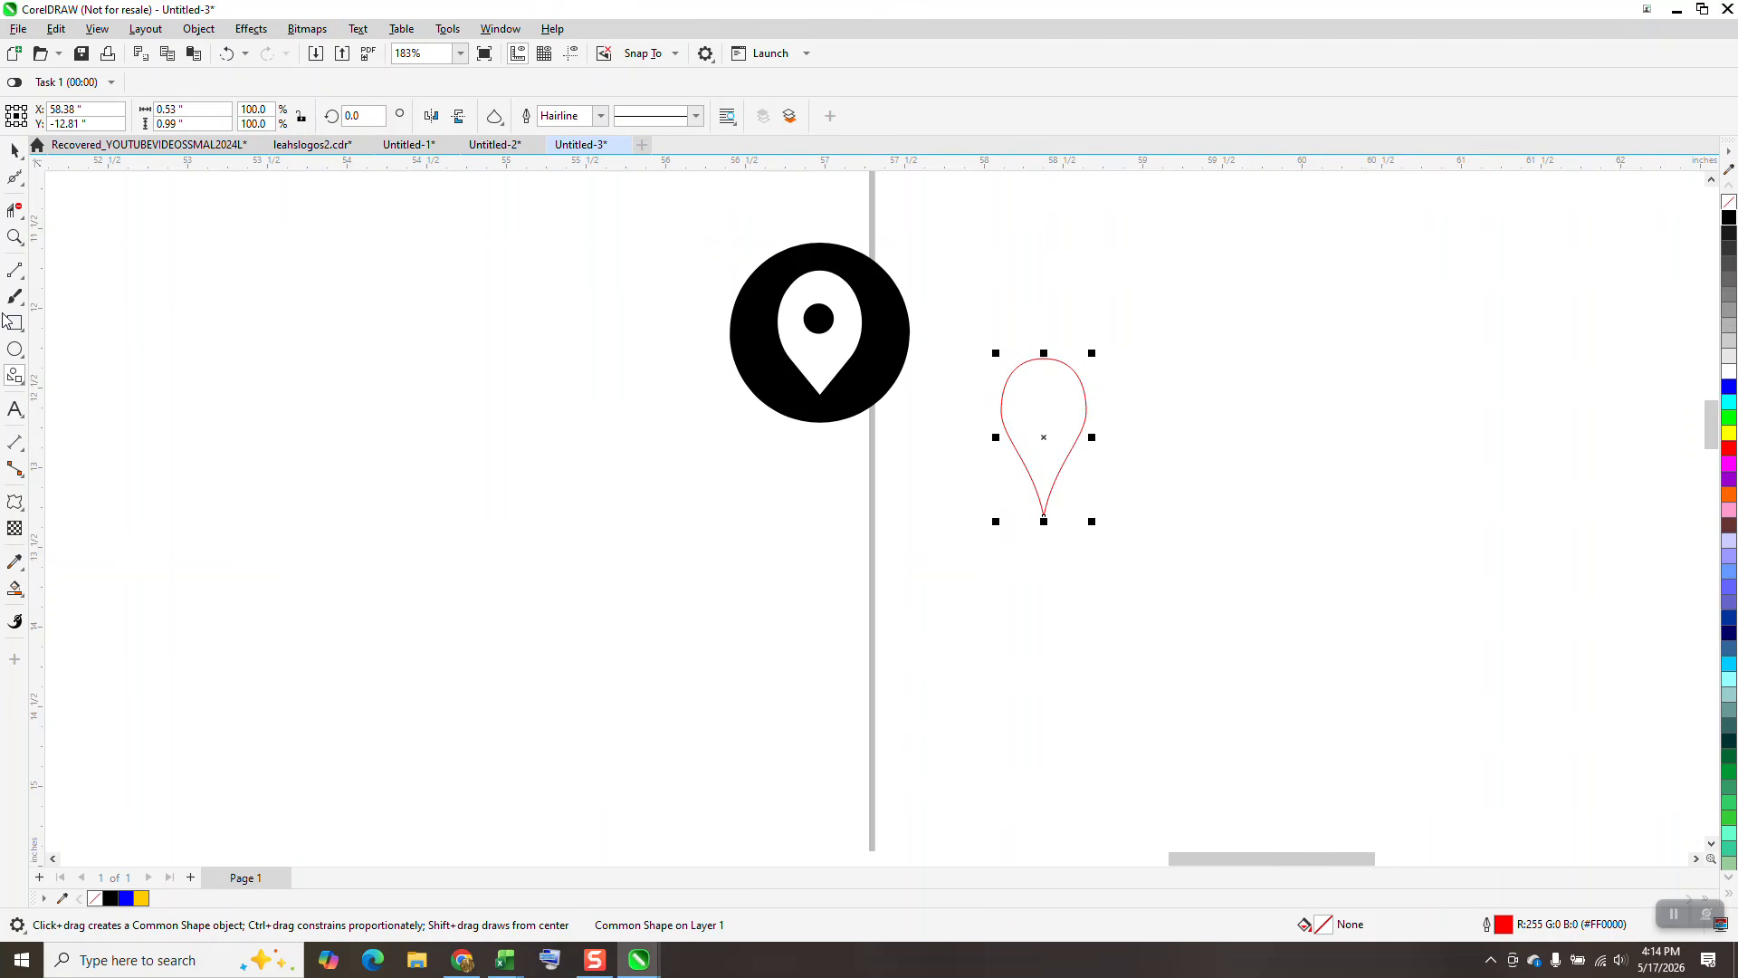
Draw a circle about 0.24 inch wide inside the pin's head and another about 1.44 inch wide centred around the pin.
key(F7)
drag(1179, 408, 1156, 447)
key(space)
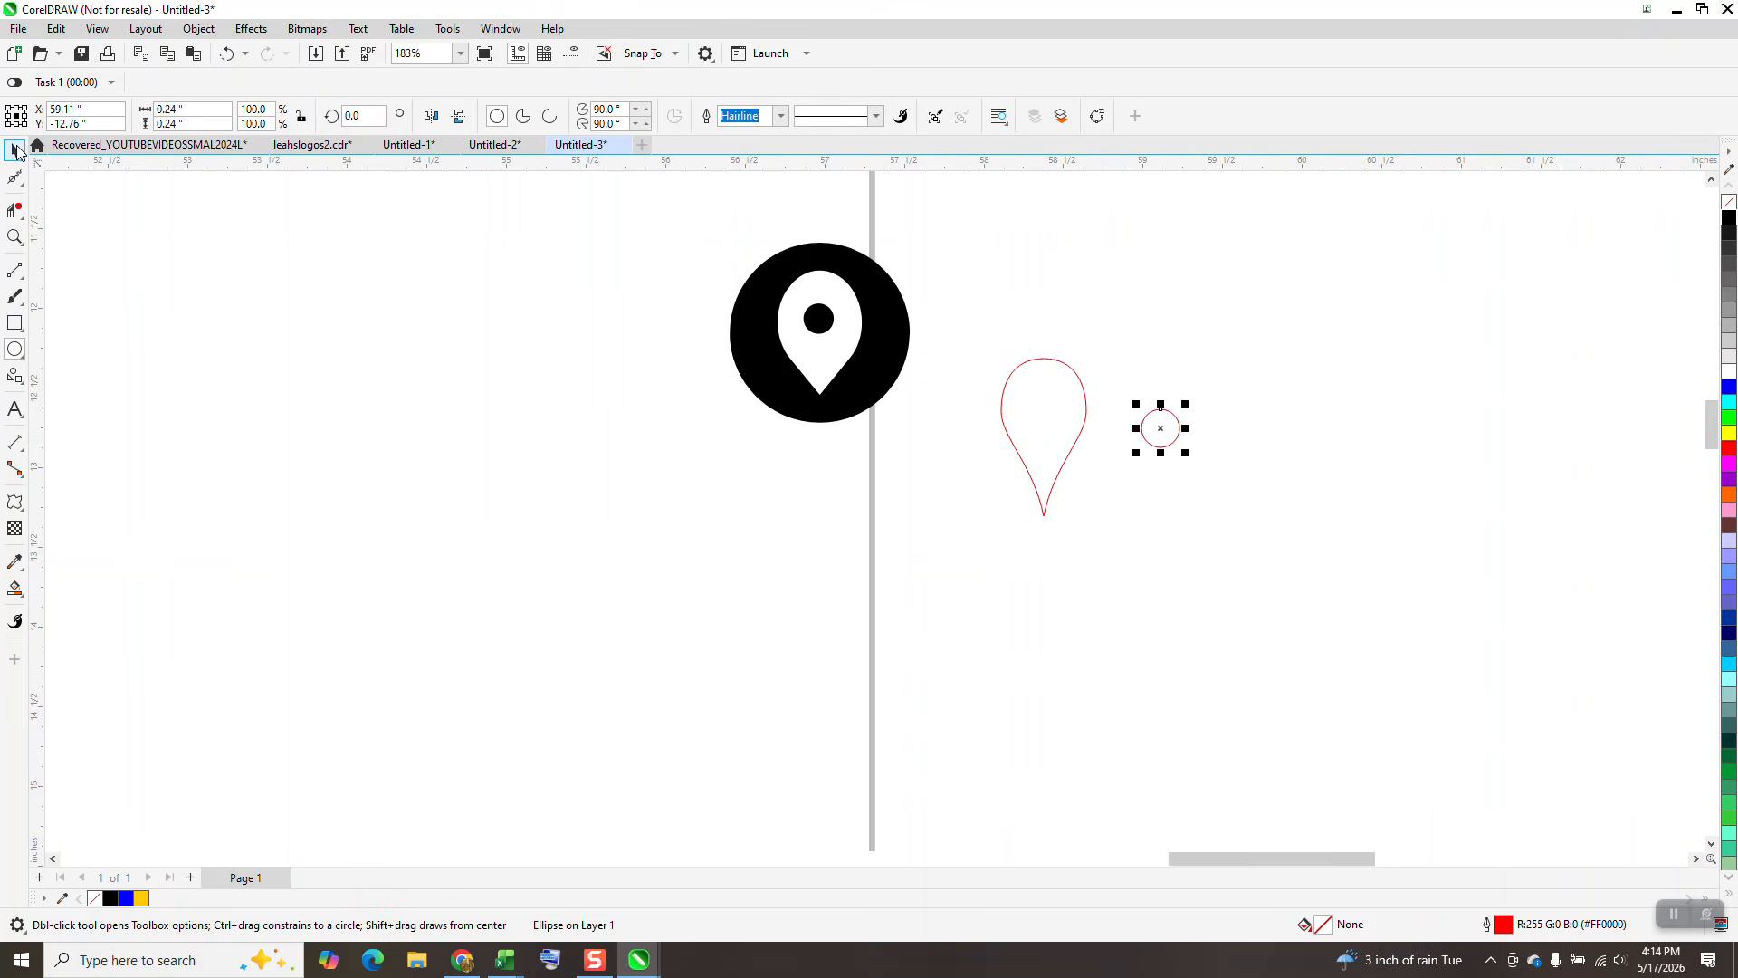
drag(1132, 432, 1043, 405)
click(13, 349)
mouse_move(1387, 393)
mouse_down()
mouse_move(1164, 570)
mouse_move(1151, 627)
mouse_up()
mouse_move(1269, 504)
mouse_down()
mouse_move(1043, 480)
mouse_move(1044, 442)
mouse_up()
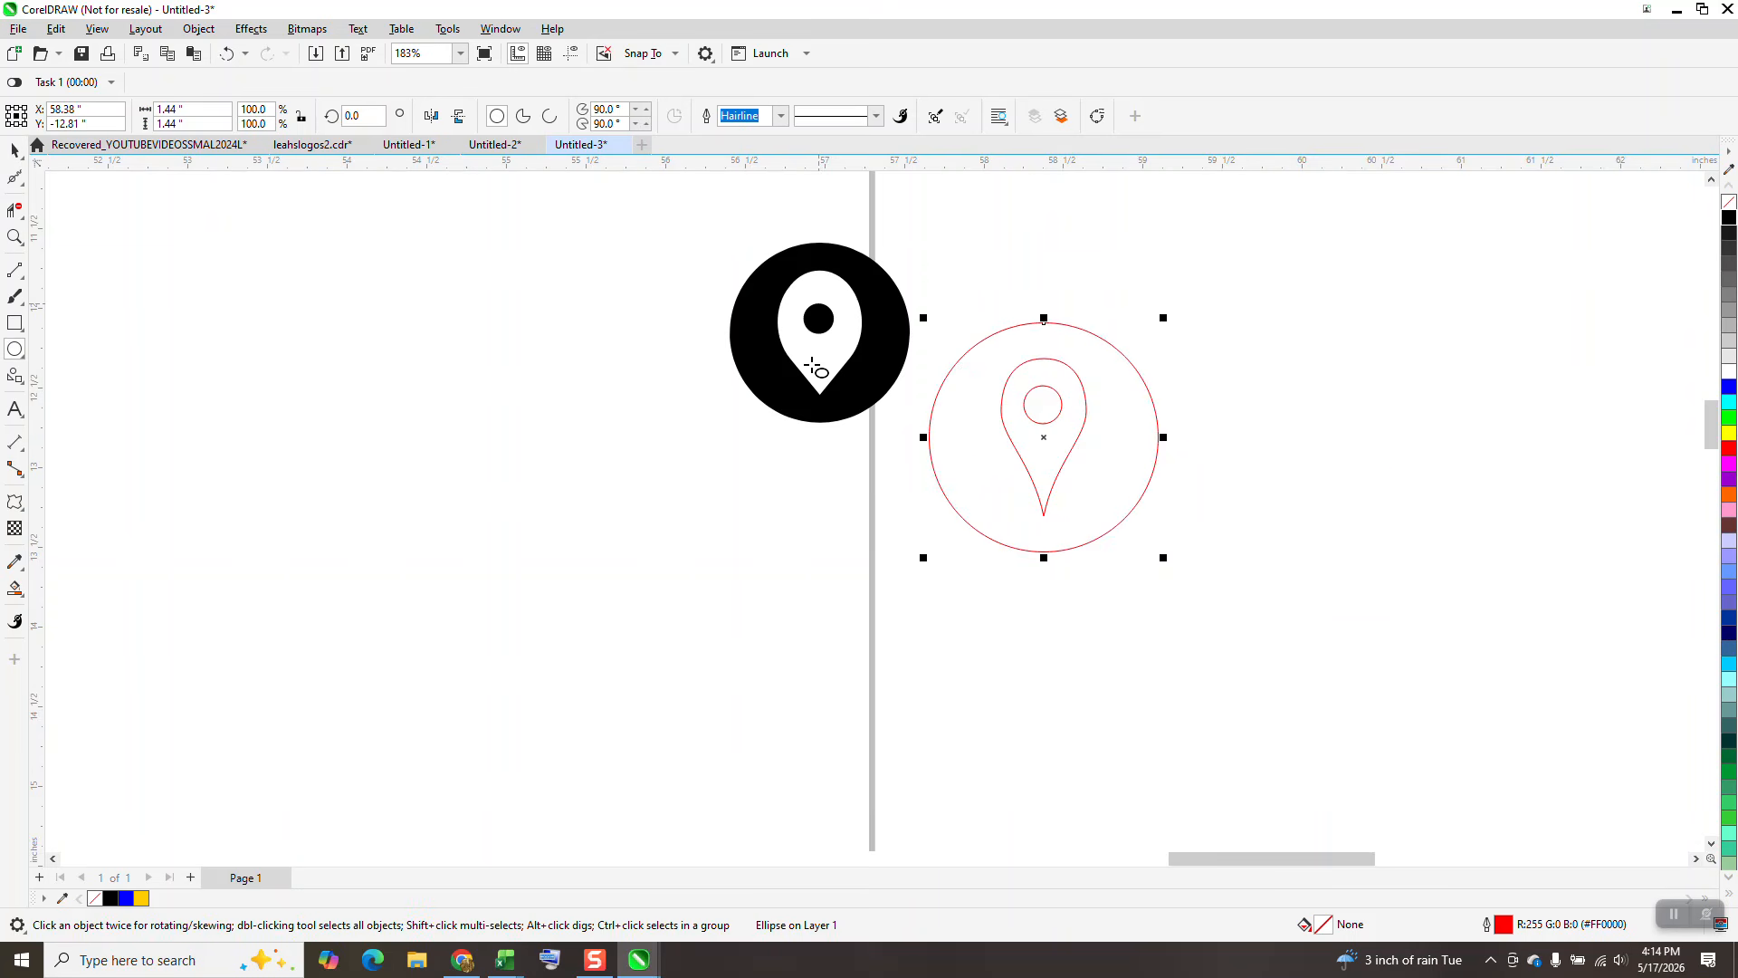
Smart-fill the pin's surrounding circle and its inner dot with black and group all of the new icon's parts.
click(15, 588)
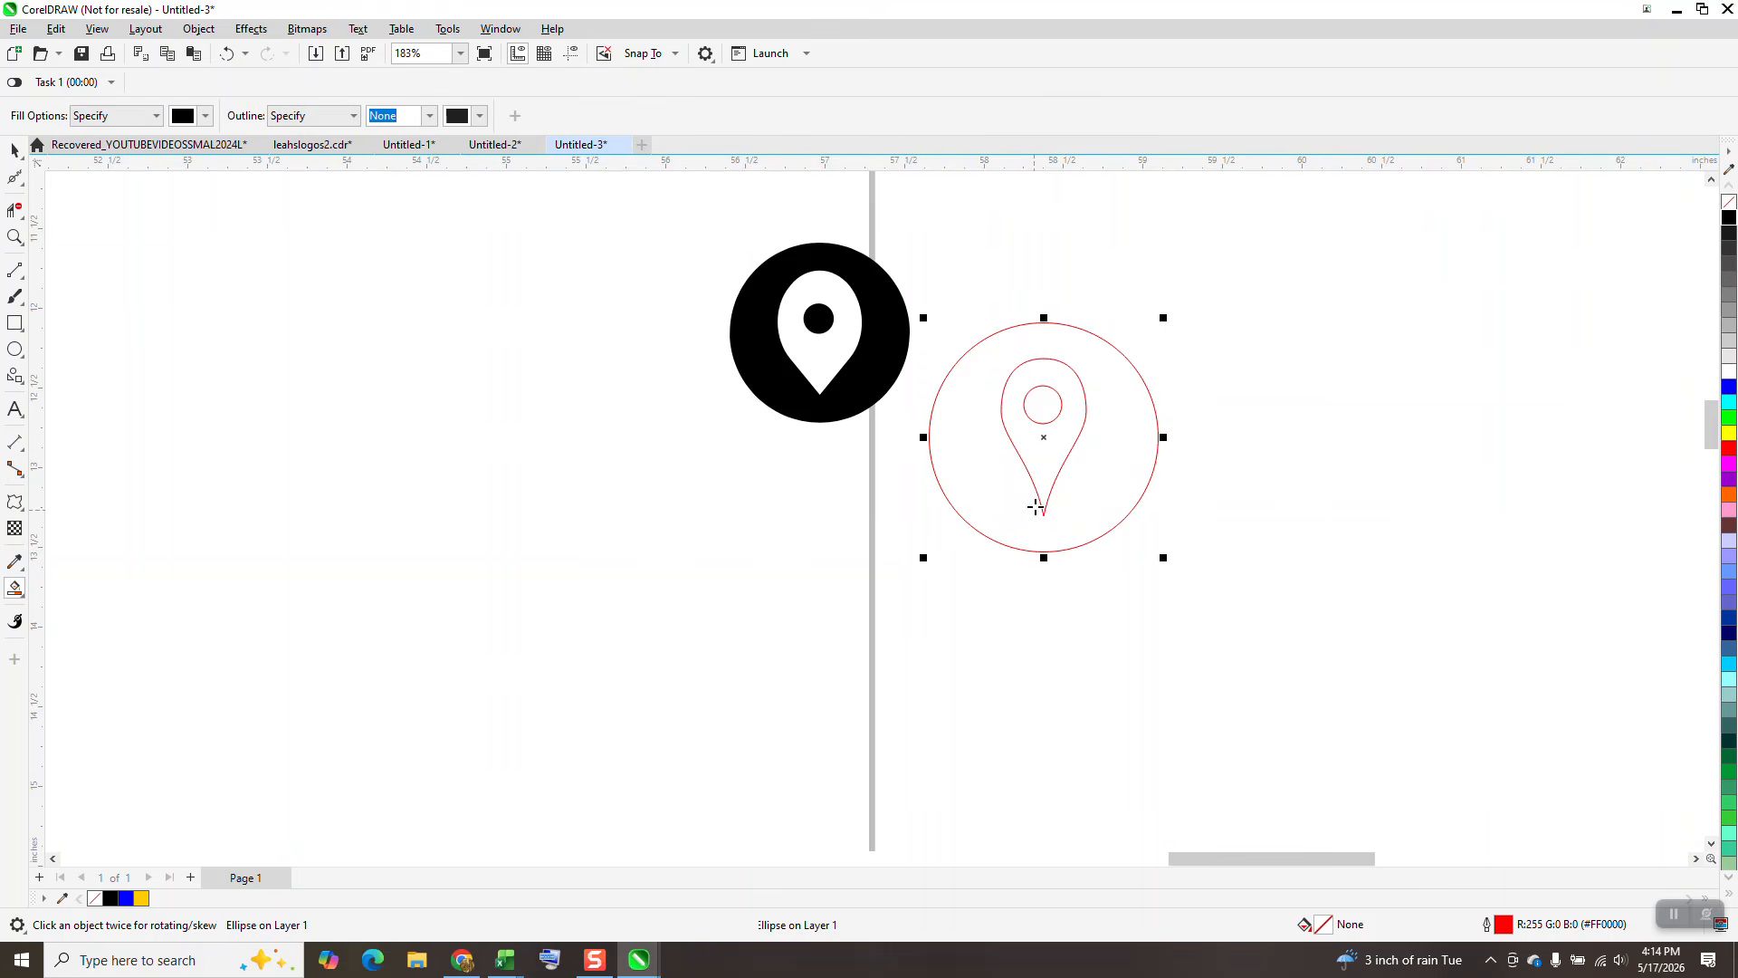
click(1007, 496)
click(1043, 405)
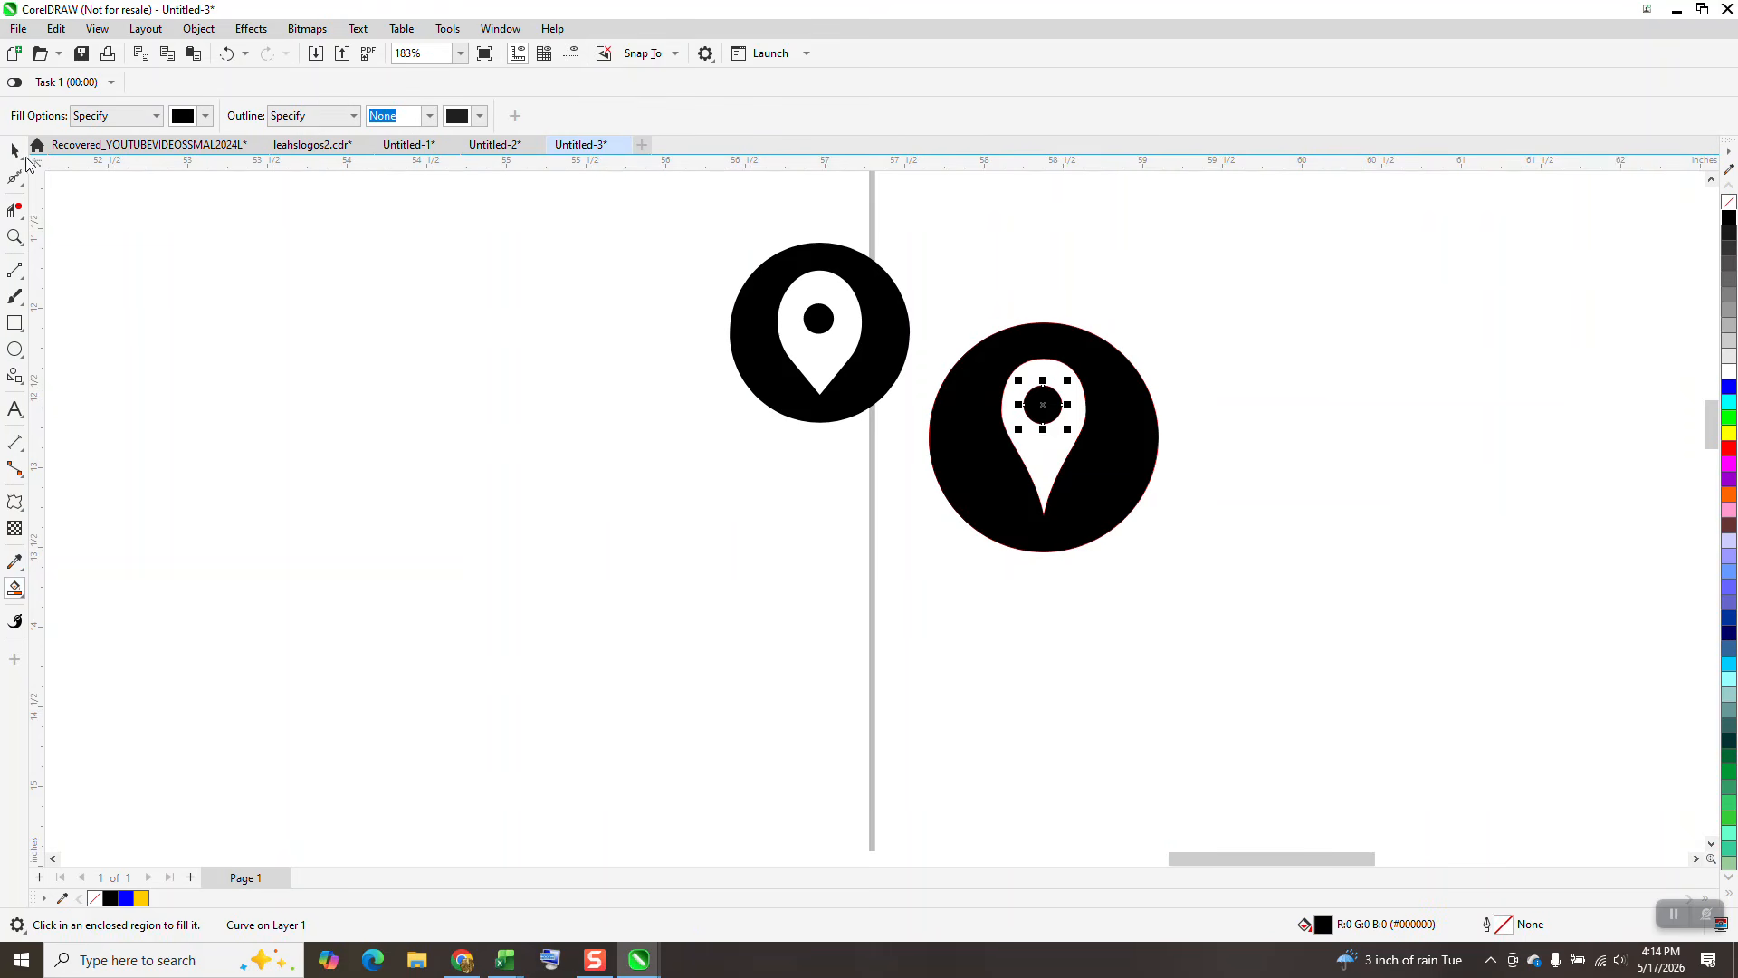
key(space)
drag(905, 277, 1382, 706)
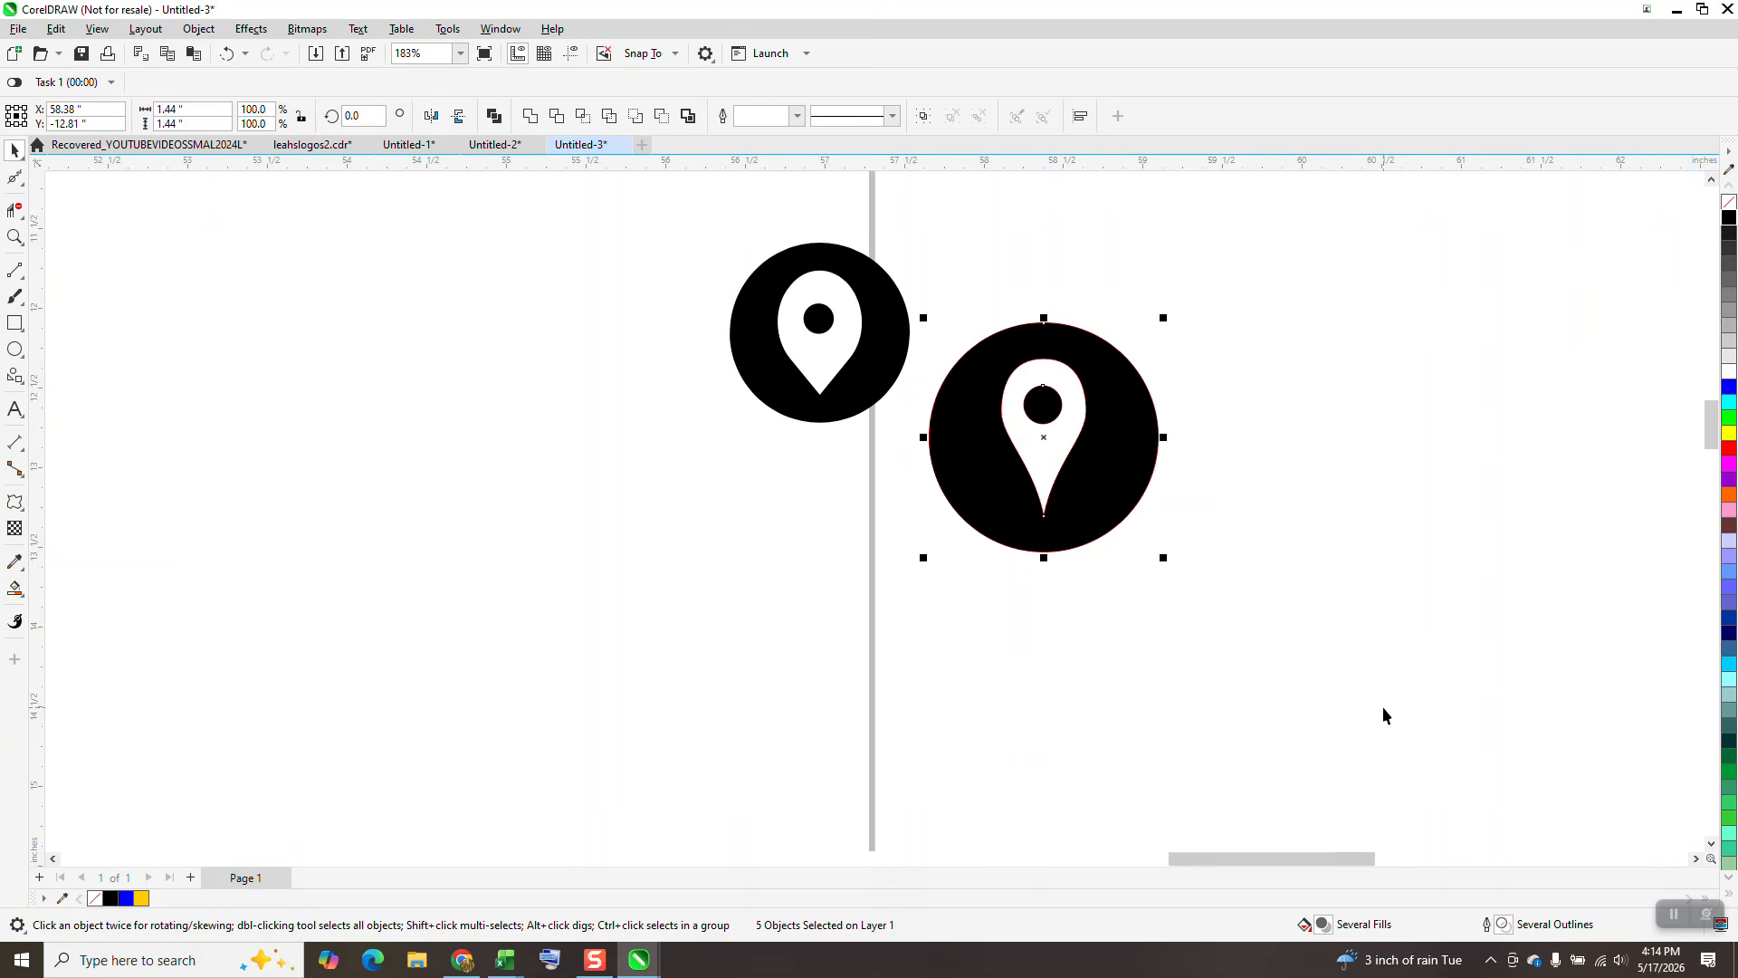
key(ctrl+g)
Move the grouped location icon next to the business card's right edge and compare it with the card's printed pin icon.
scroll(1448, 652, down, 3)
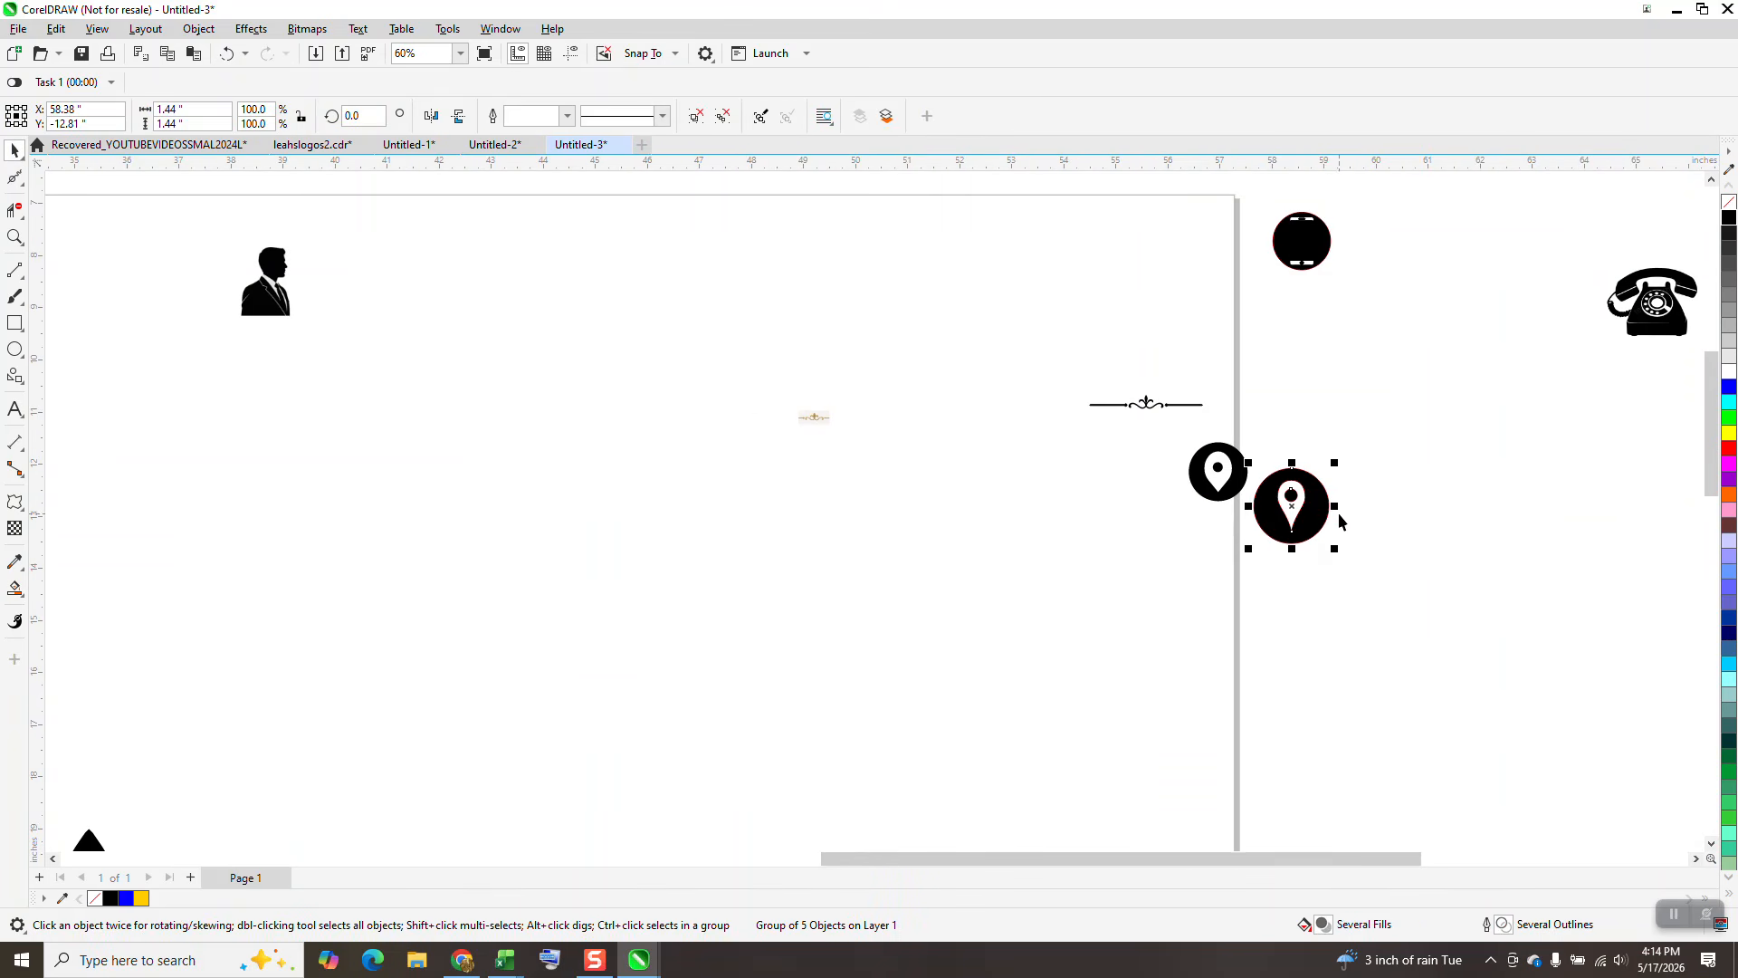
scroll(1013, 540, down, 2)
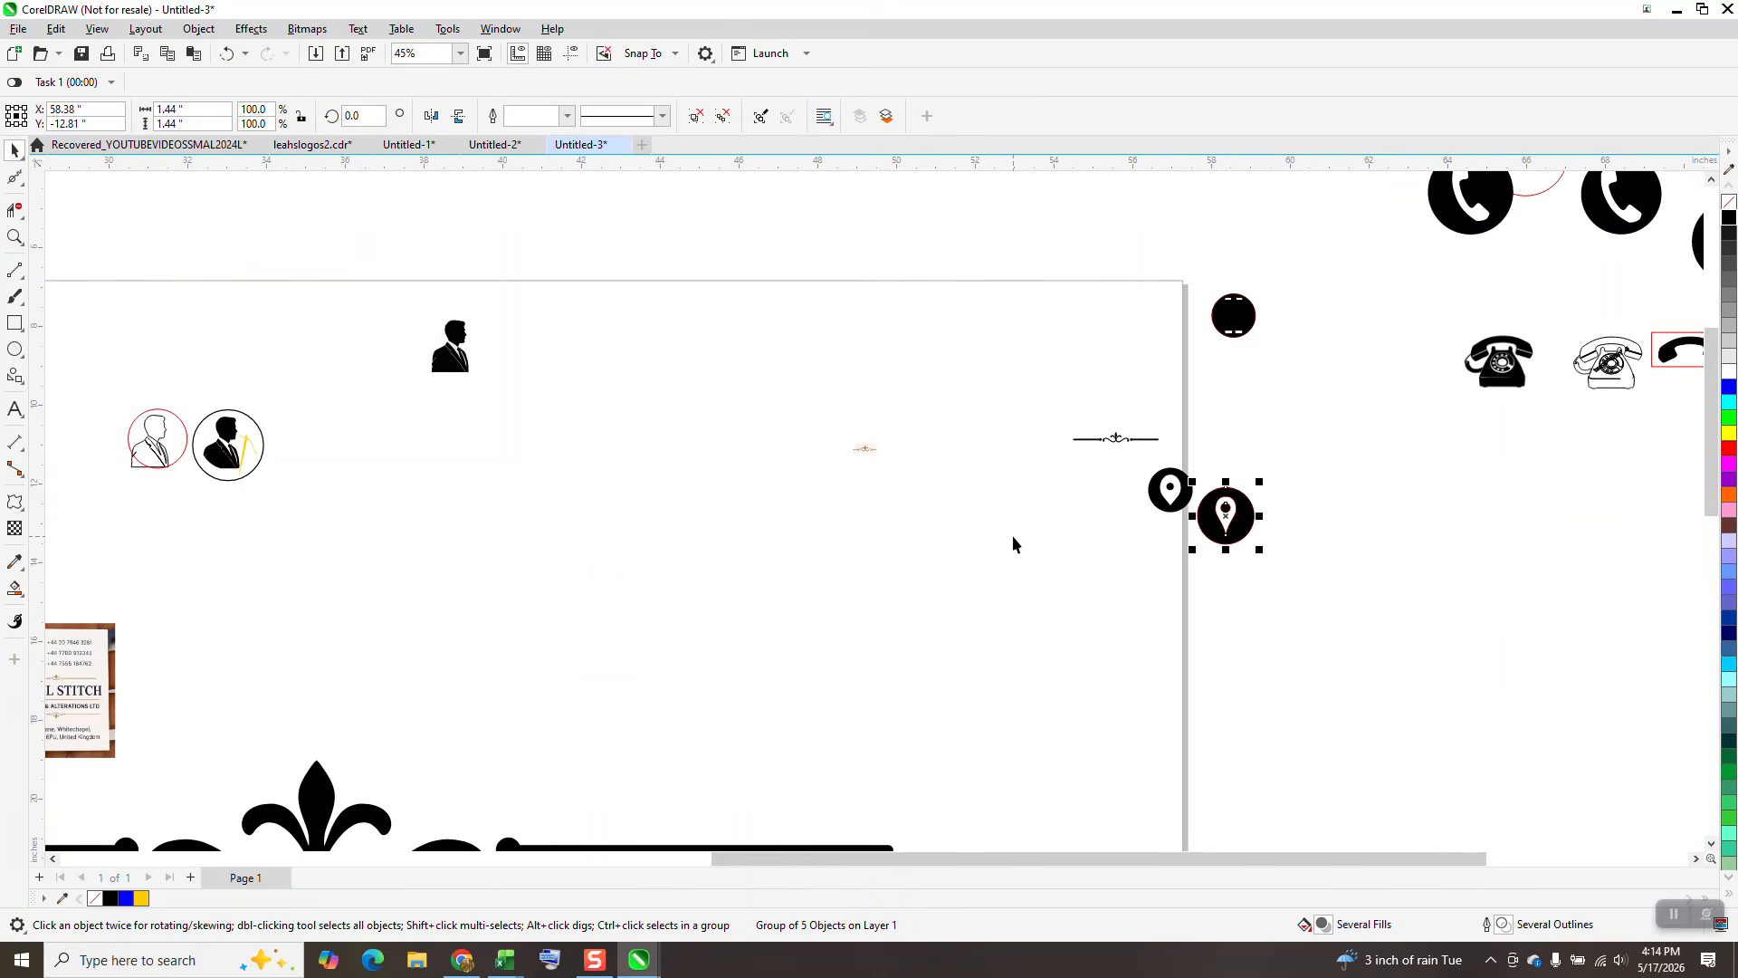
drag(1163, 524, 454, 669)
click(14, 236)
drag(326, 609, 650, 733)
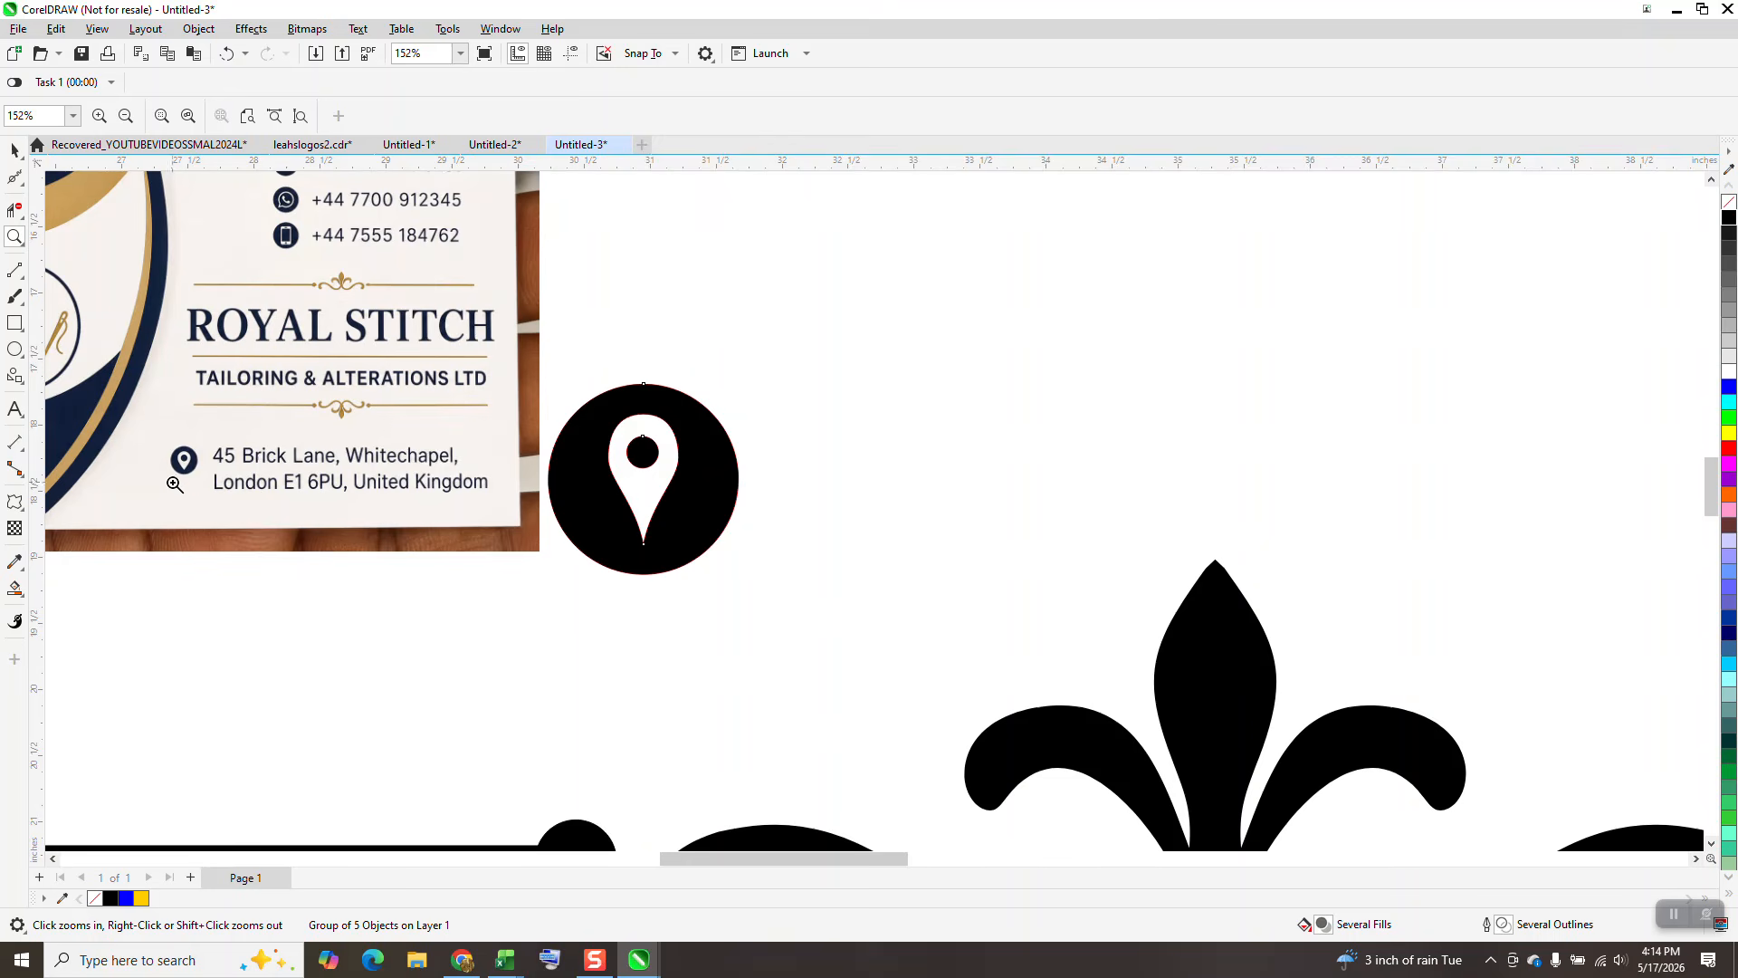
drag(153, 485, 240, 516)
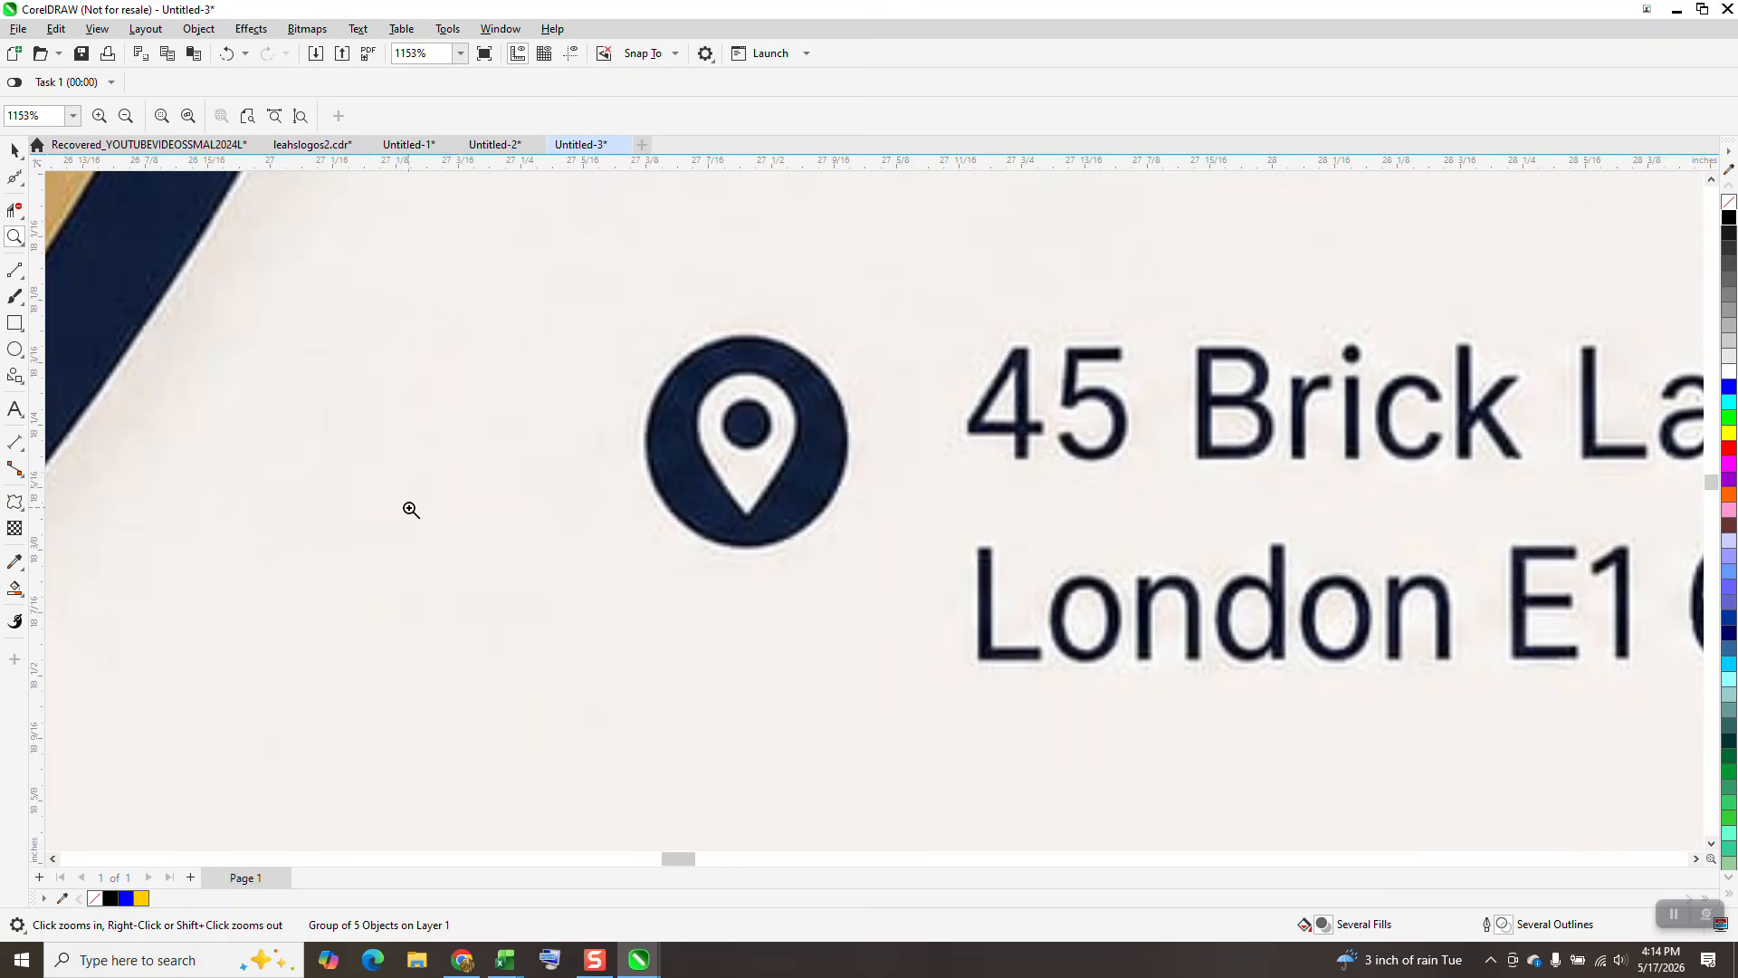
scroll(642, 473, down, 5)
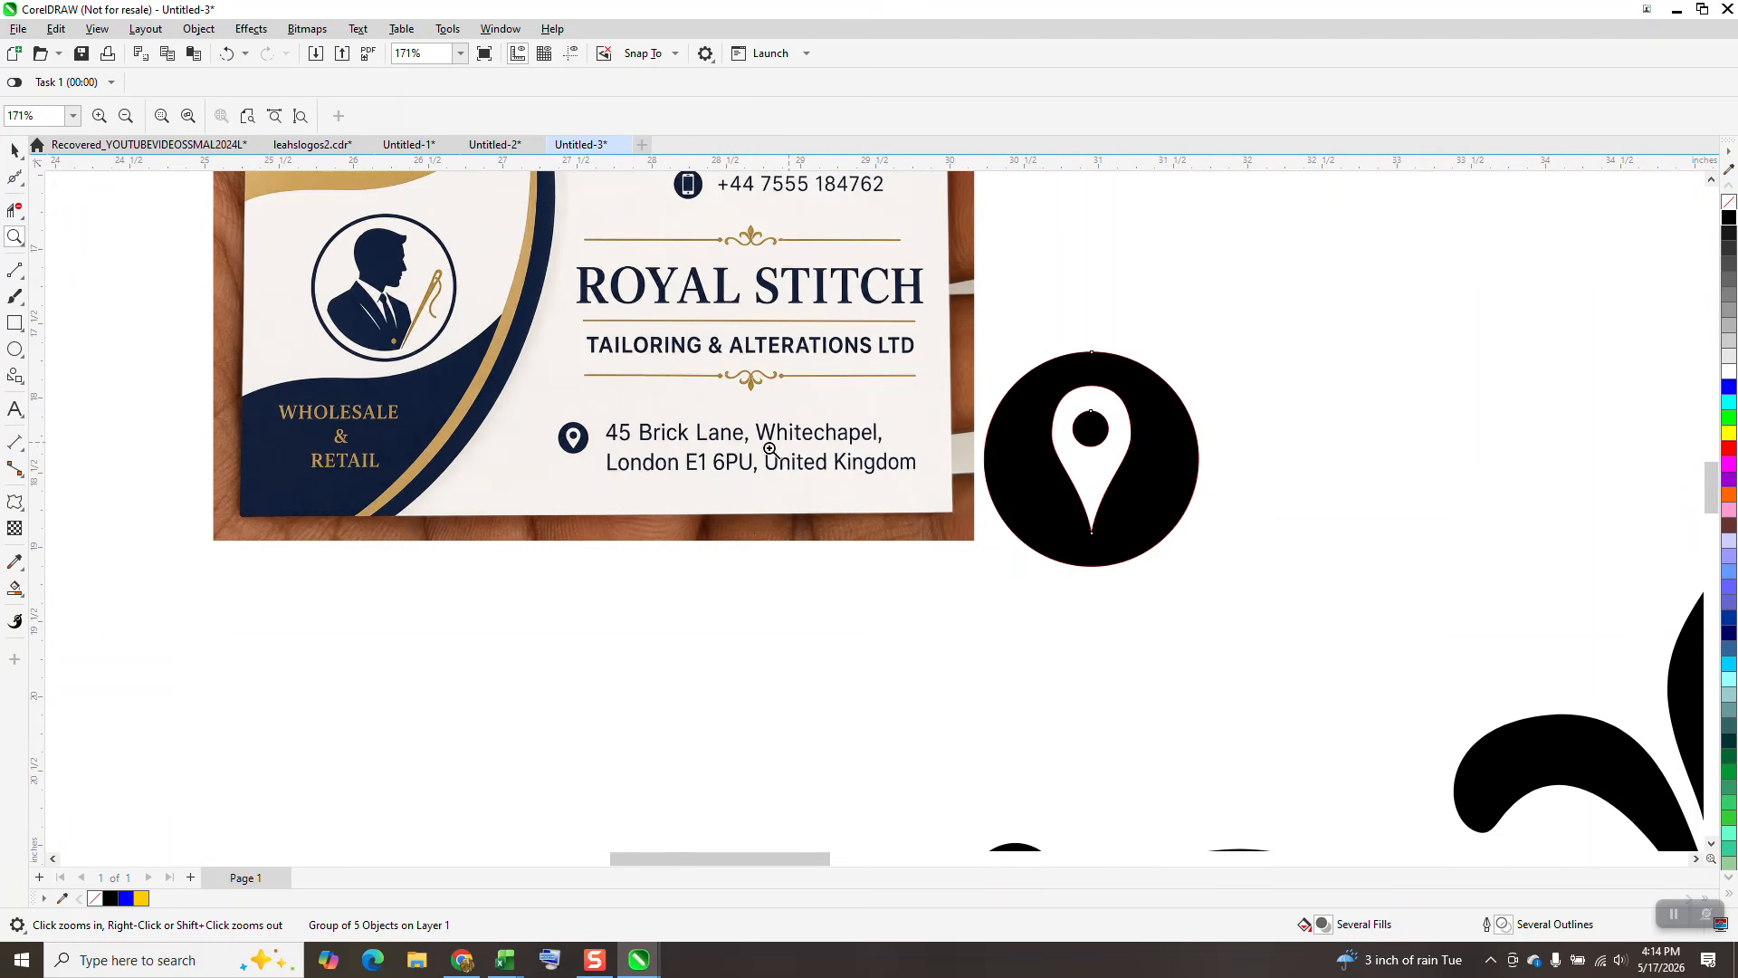
Scale the location icon down to about 0.24 inch and place it immediately left of the printed pin beside the card's address.
key(space)
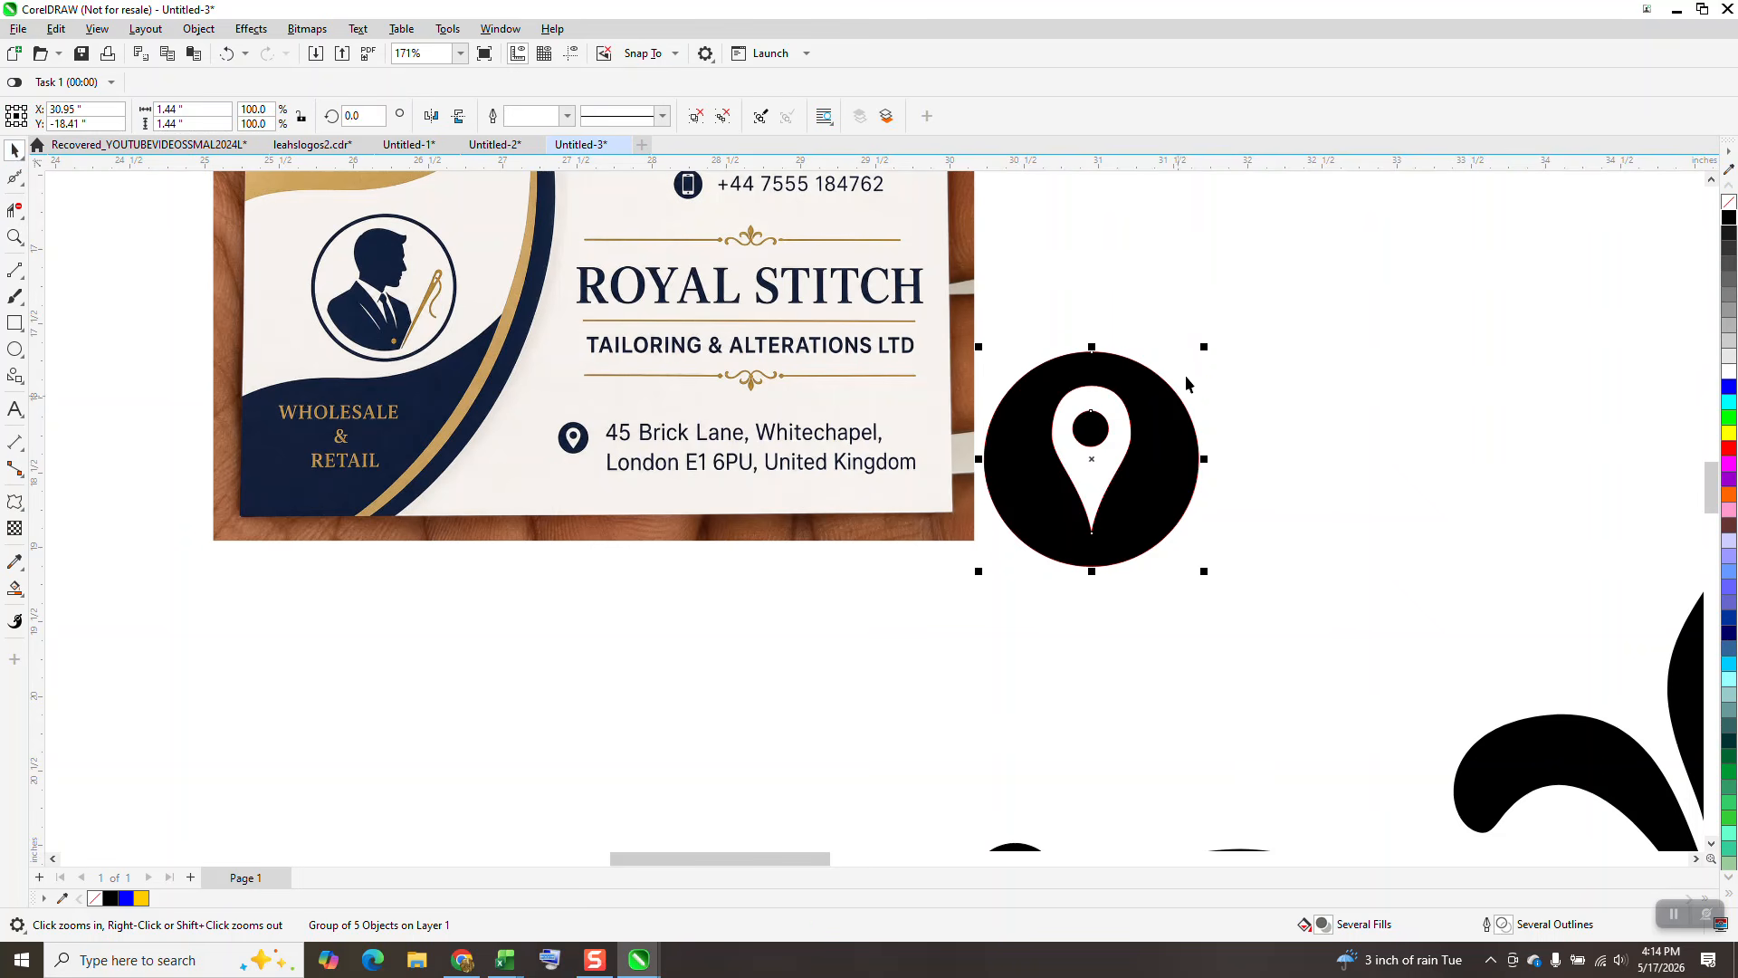
drag(1205, 347, 528, 440)
click(11, 246)
drag(461, 384, 687, 496)
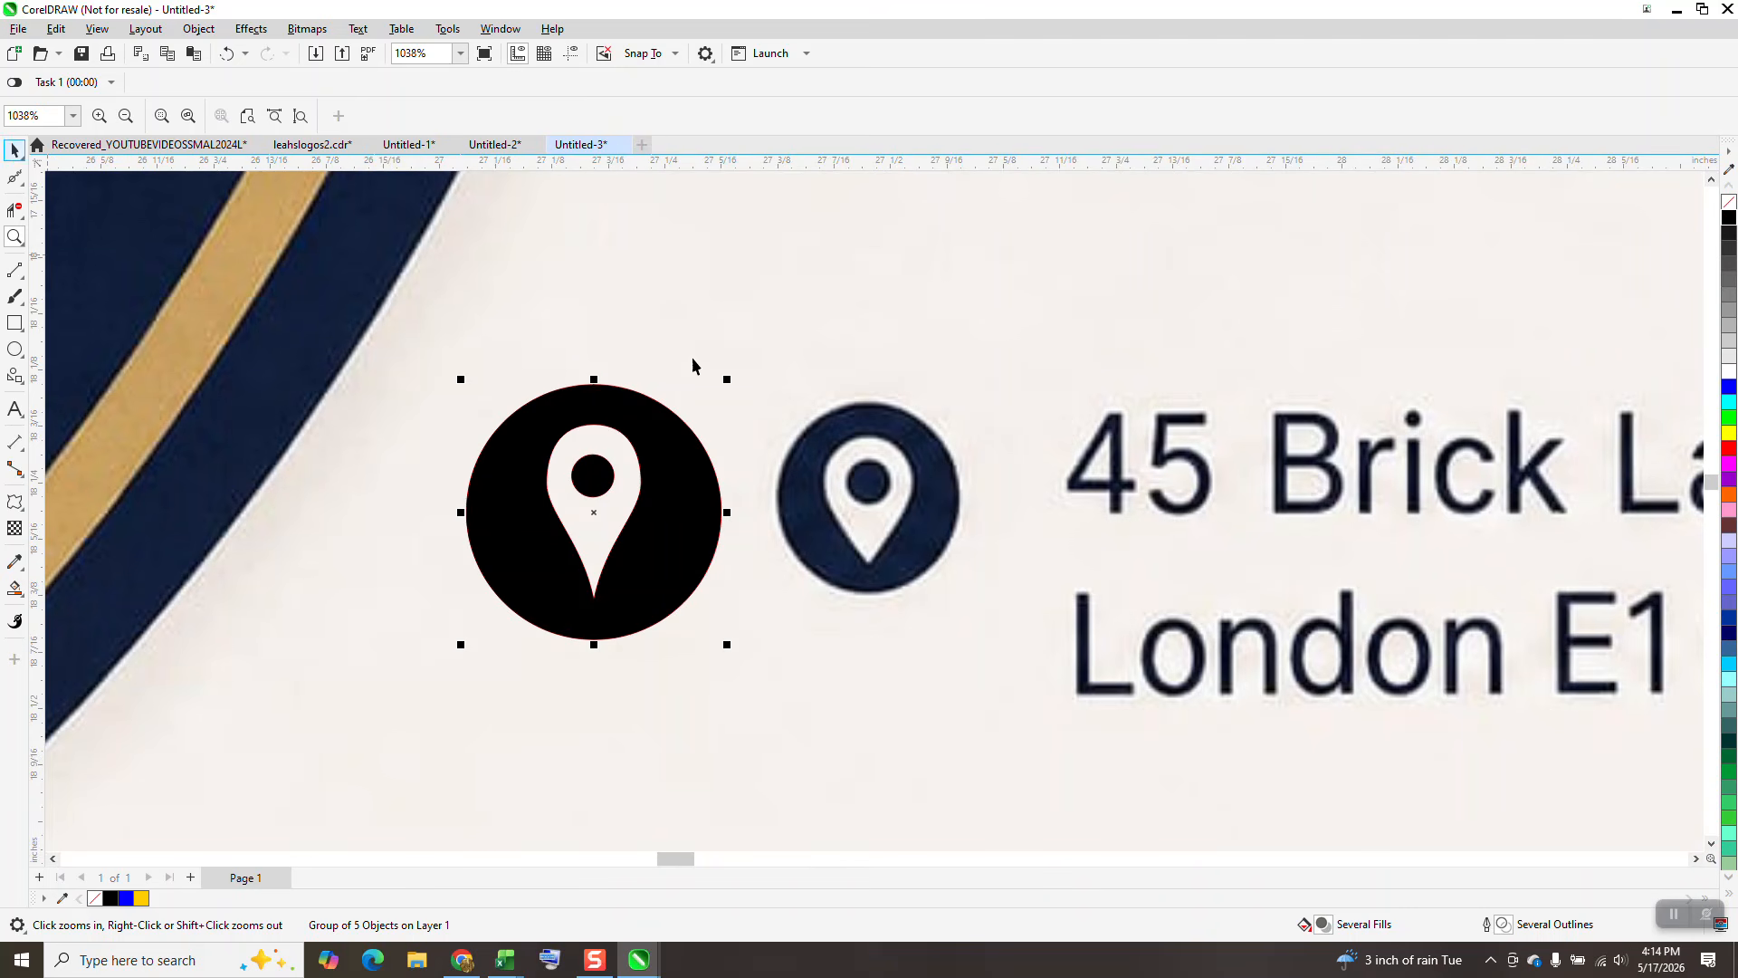
key(space)
drag(728, 381, 689, 416)
drag(655, 484, 736, 452)
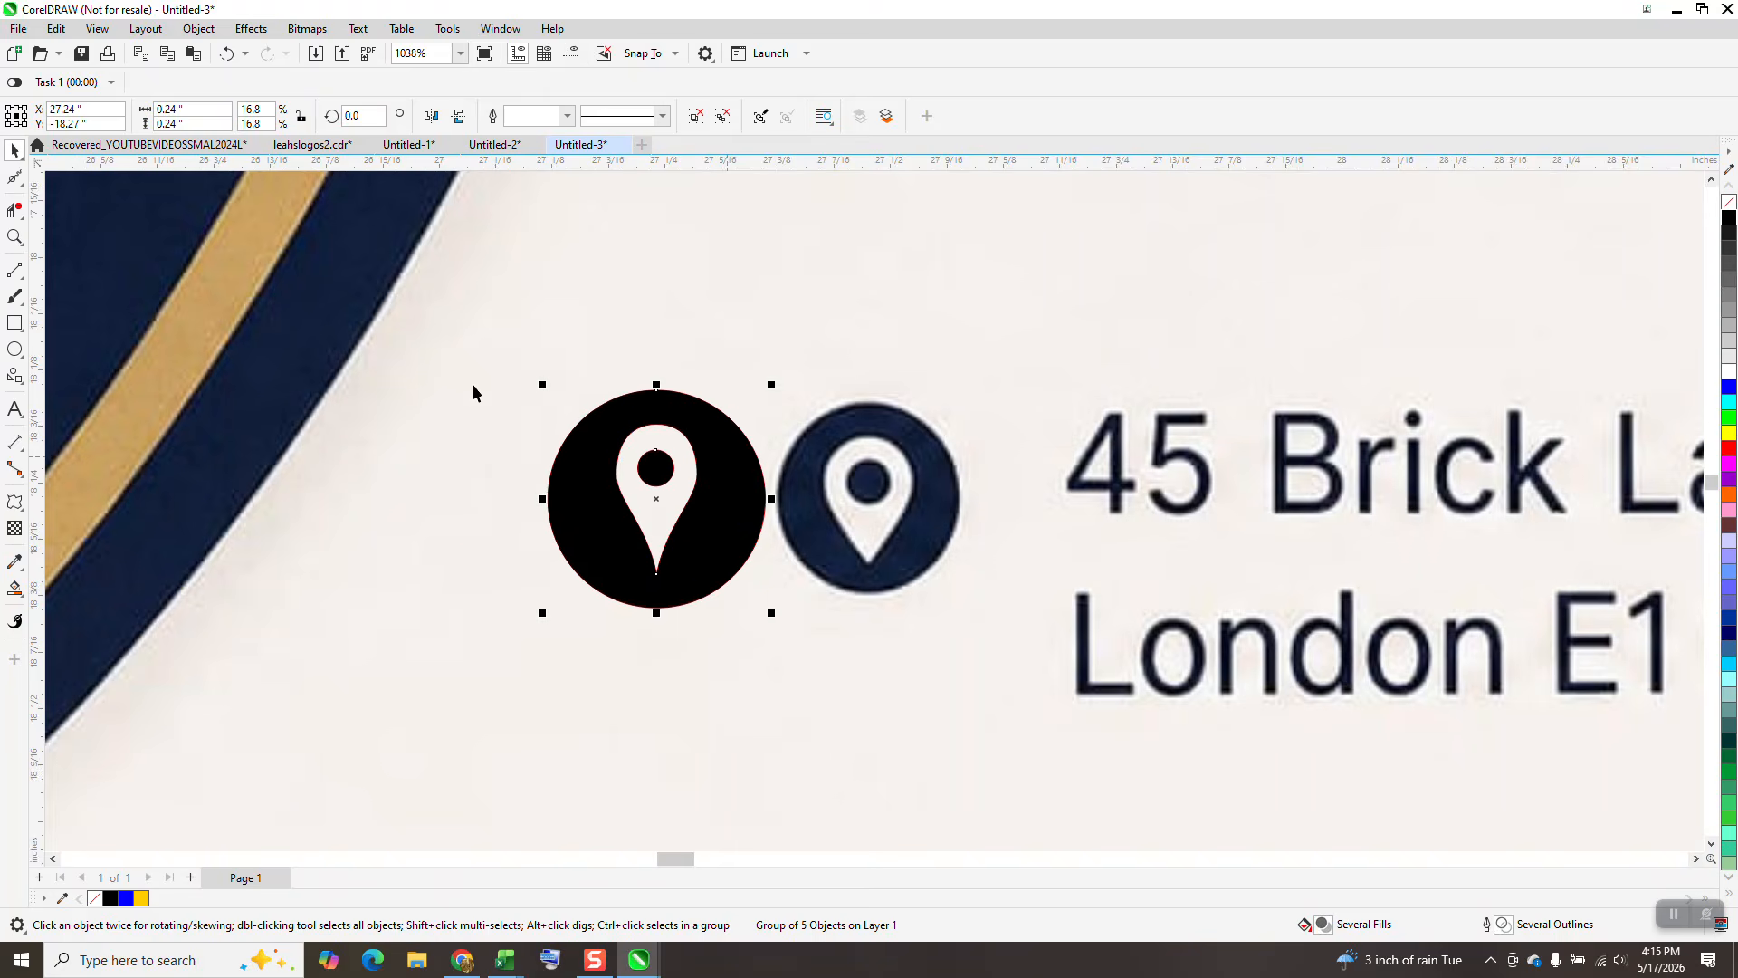
scroll(472, 384, down, 5)
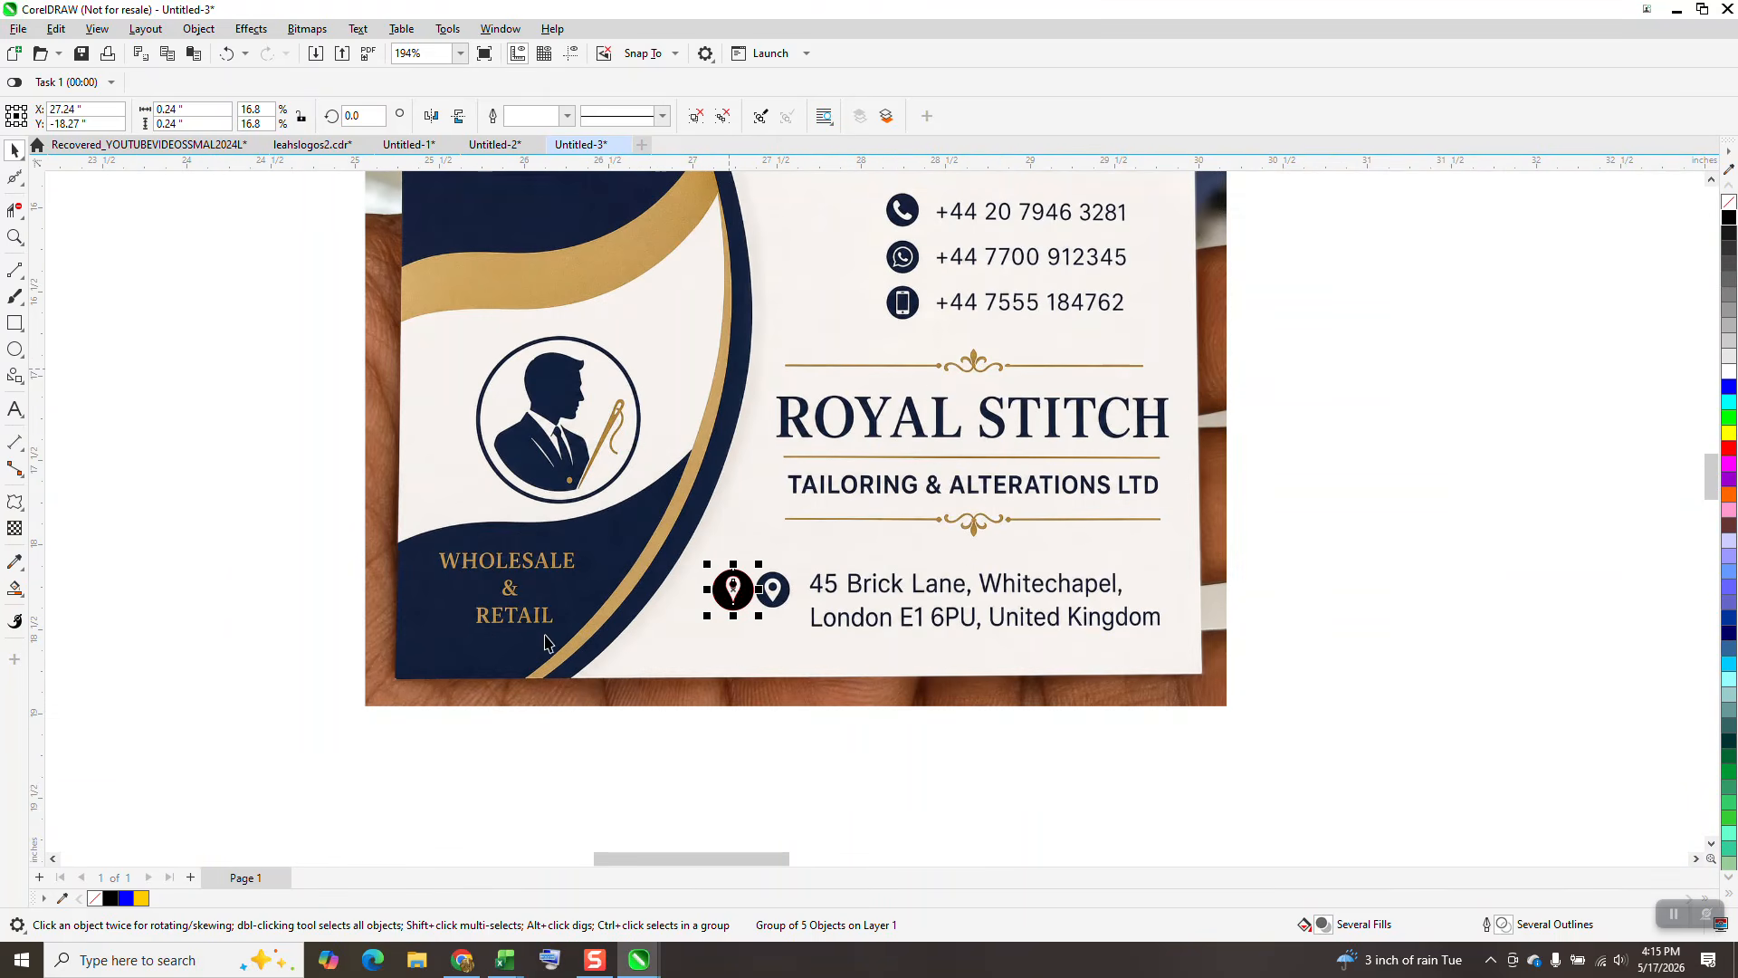
scroll(580, 299, down, 2)
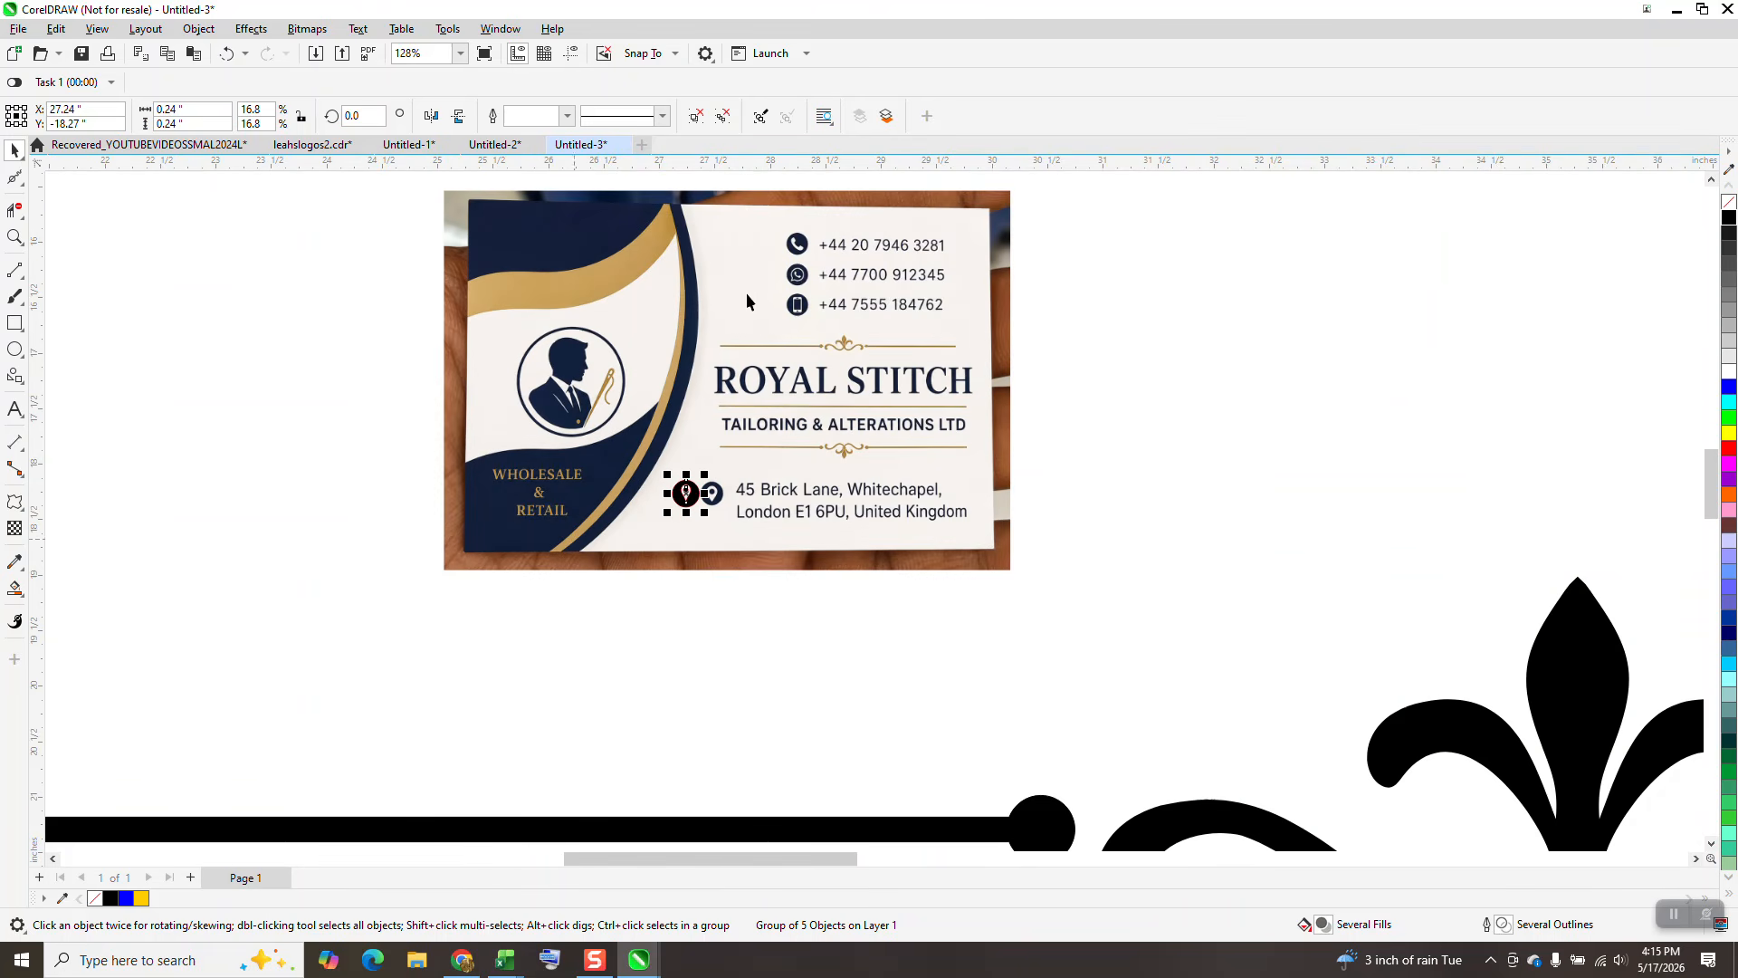
scroll(886, 498, down, 2)
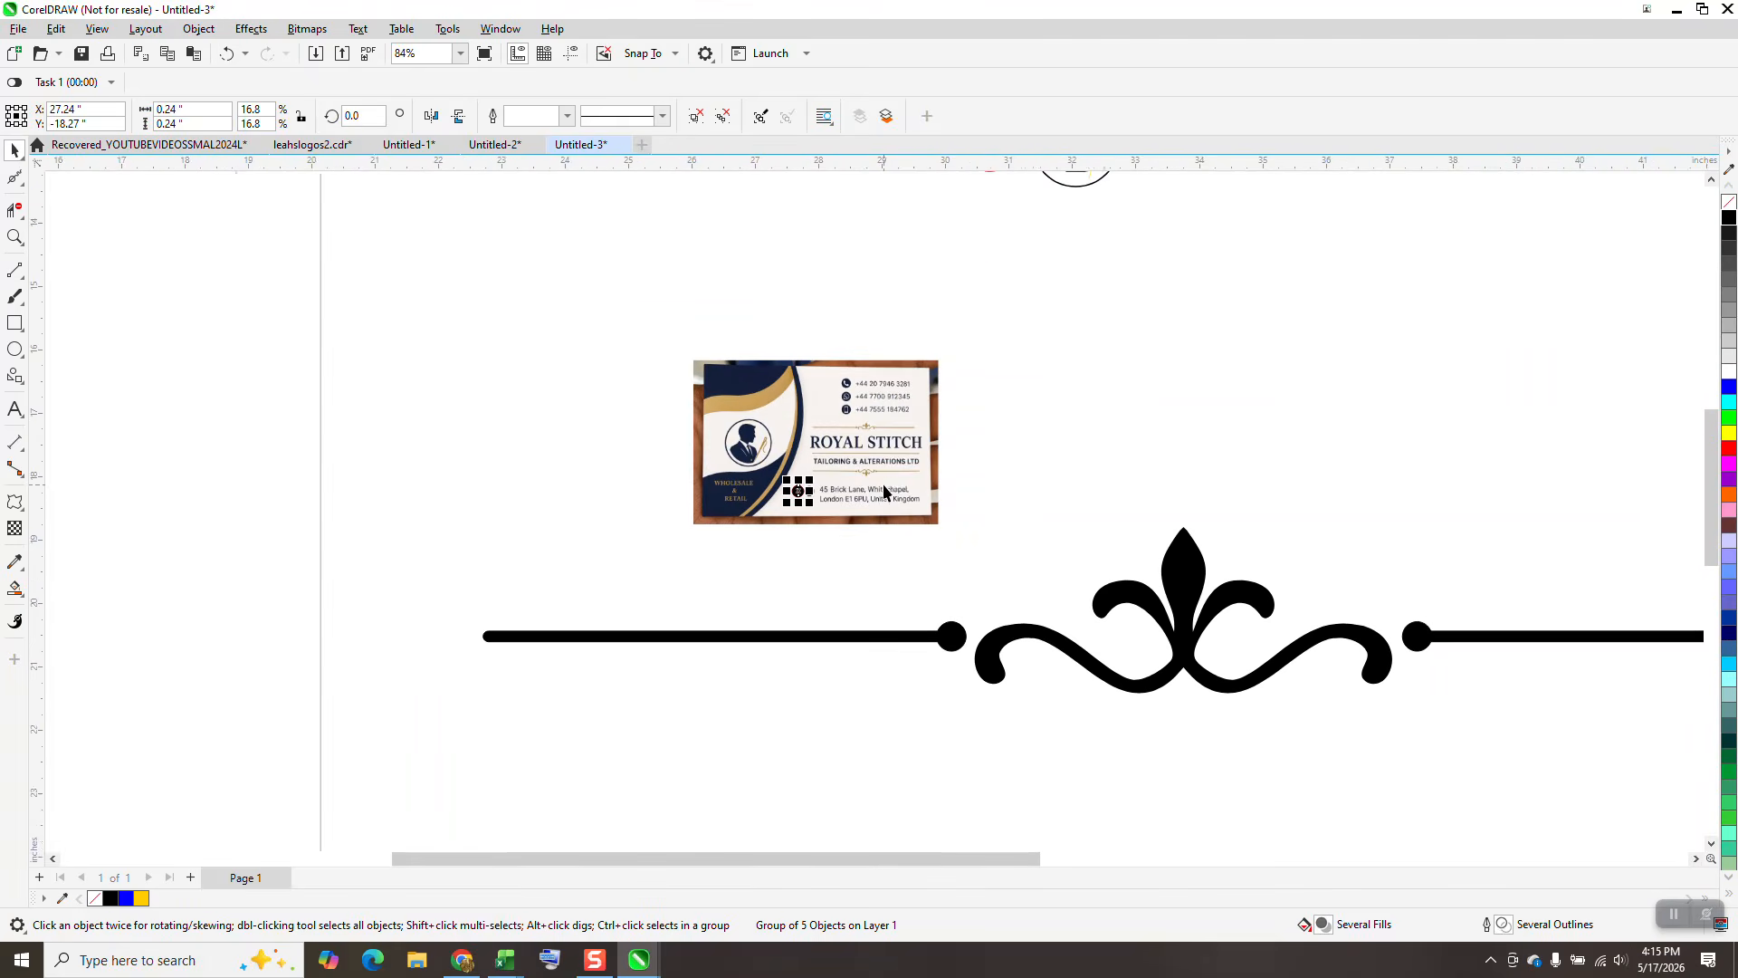
scroll(884, 490, down, 3)
scroll(906, 478, down, 2)
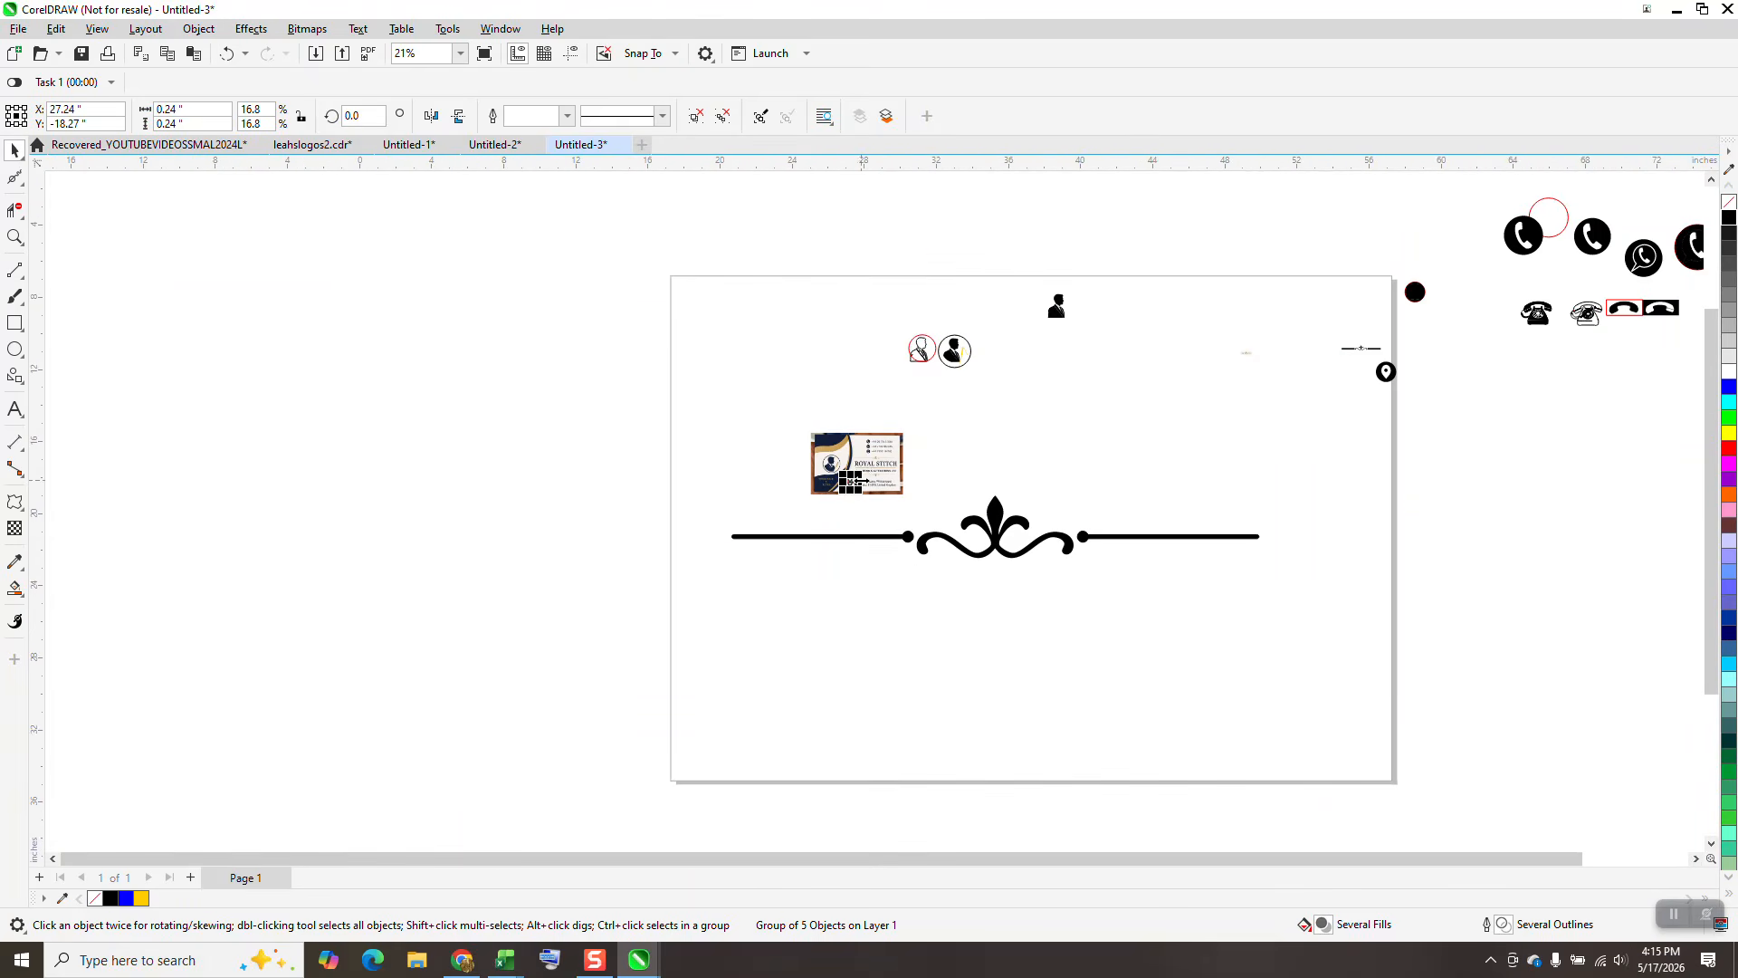
scroll(876, 475, up, 3)
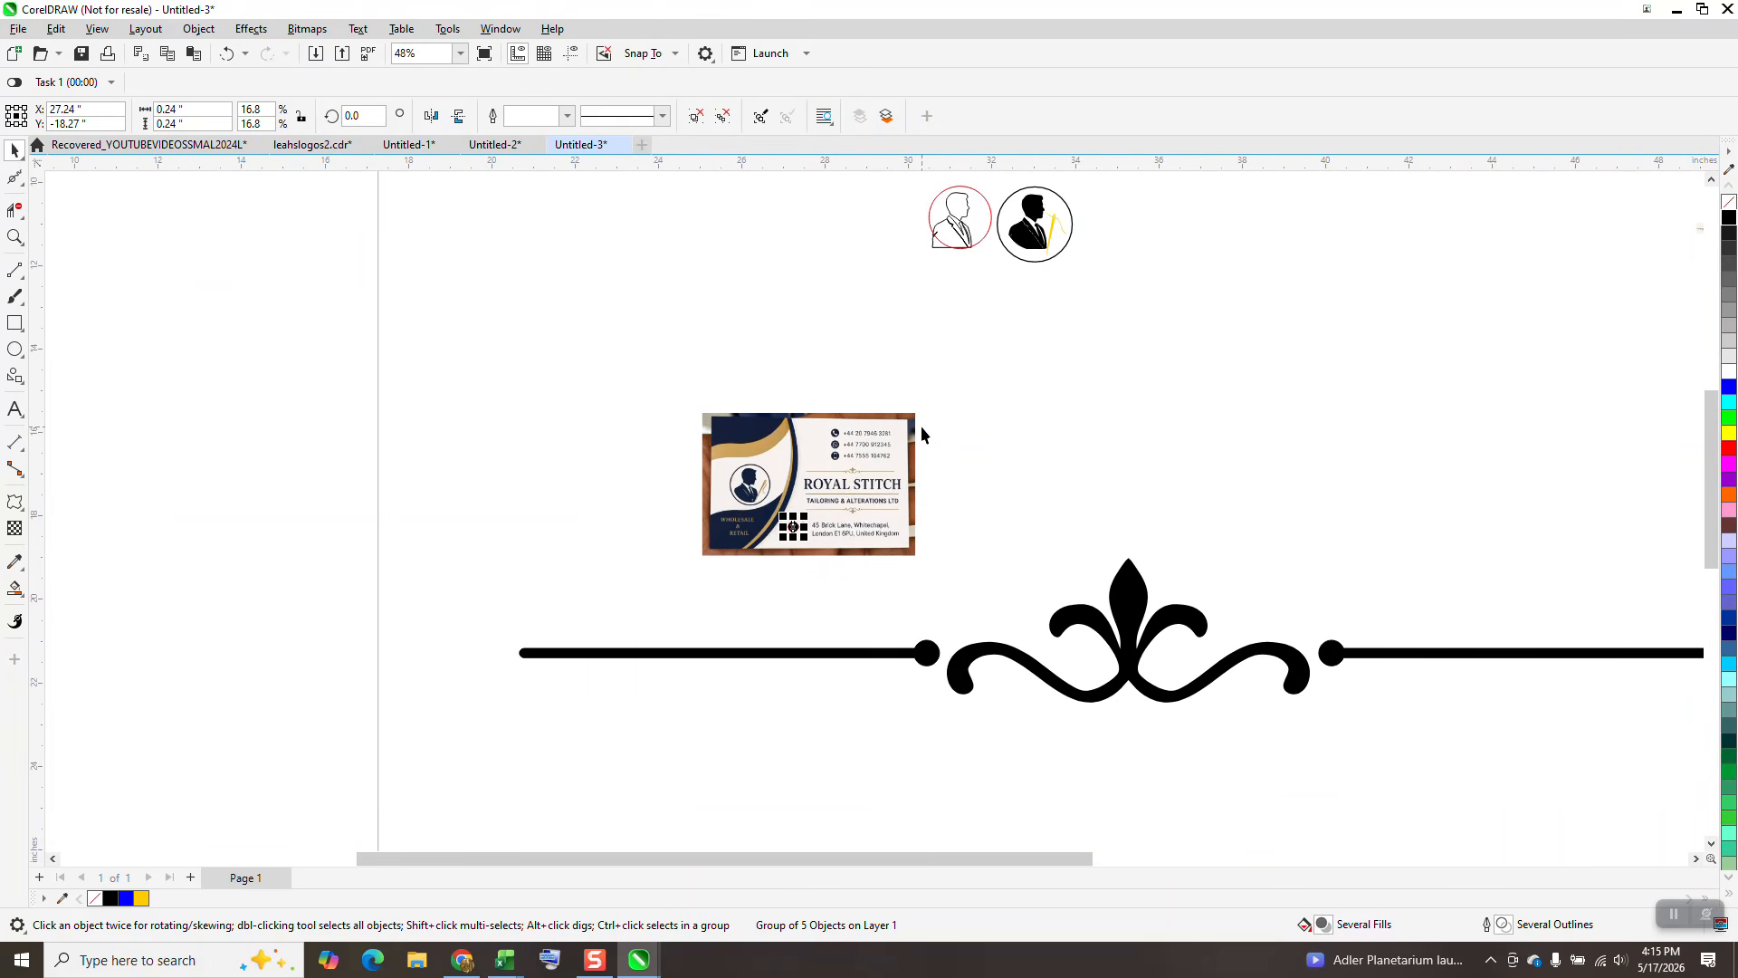